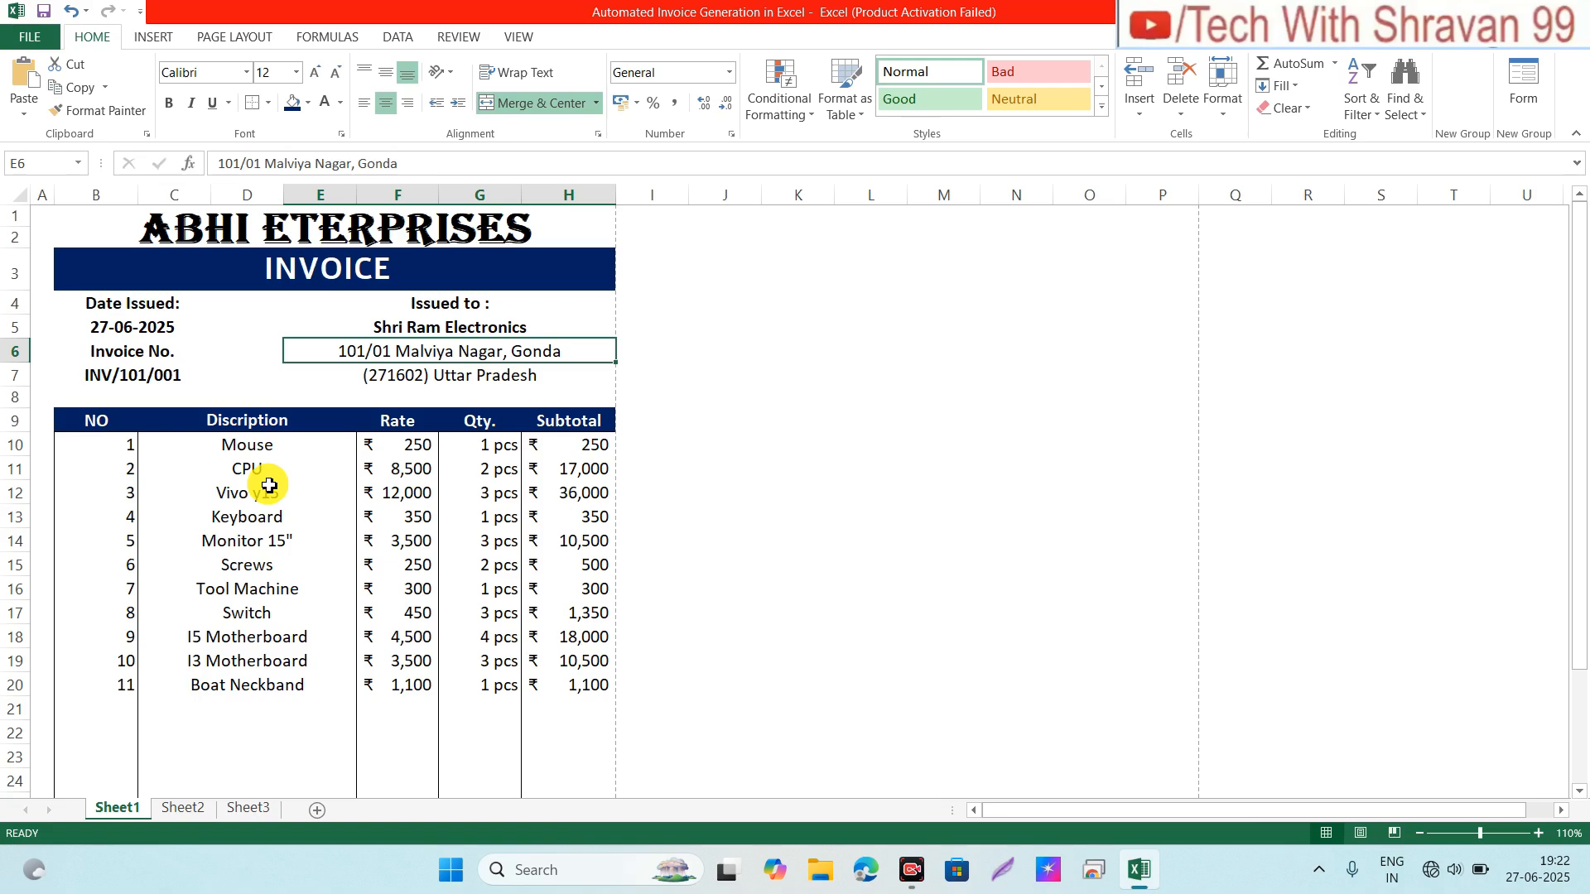
Step: Review the CPU description and the Mouse row's rate lookup, quantity and subtotal formulas
{"action": "left_click", "coordinate": [306, 472]}
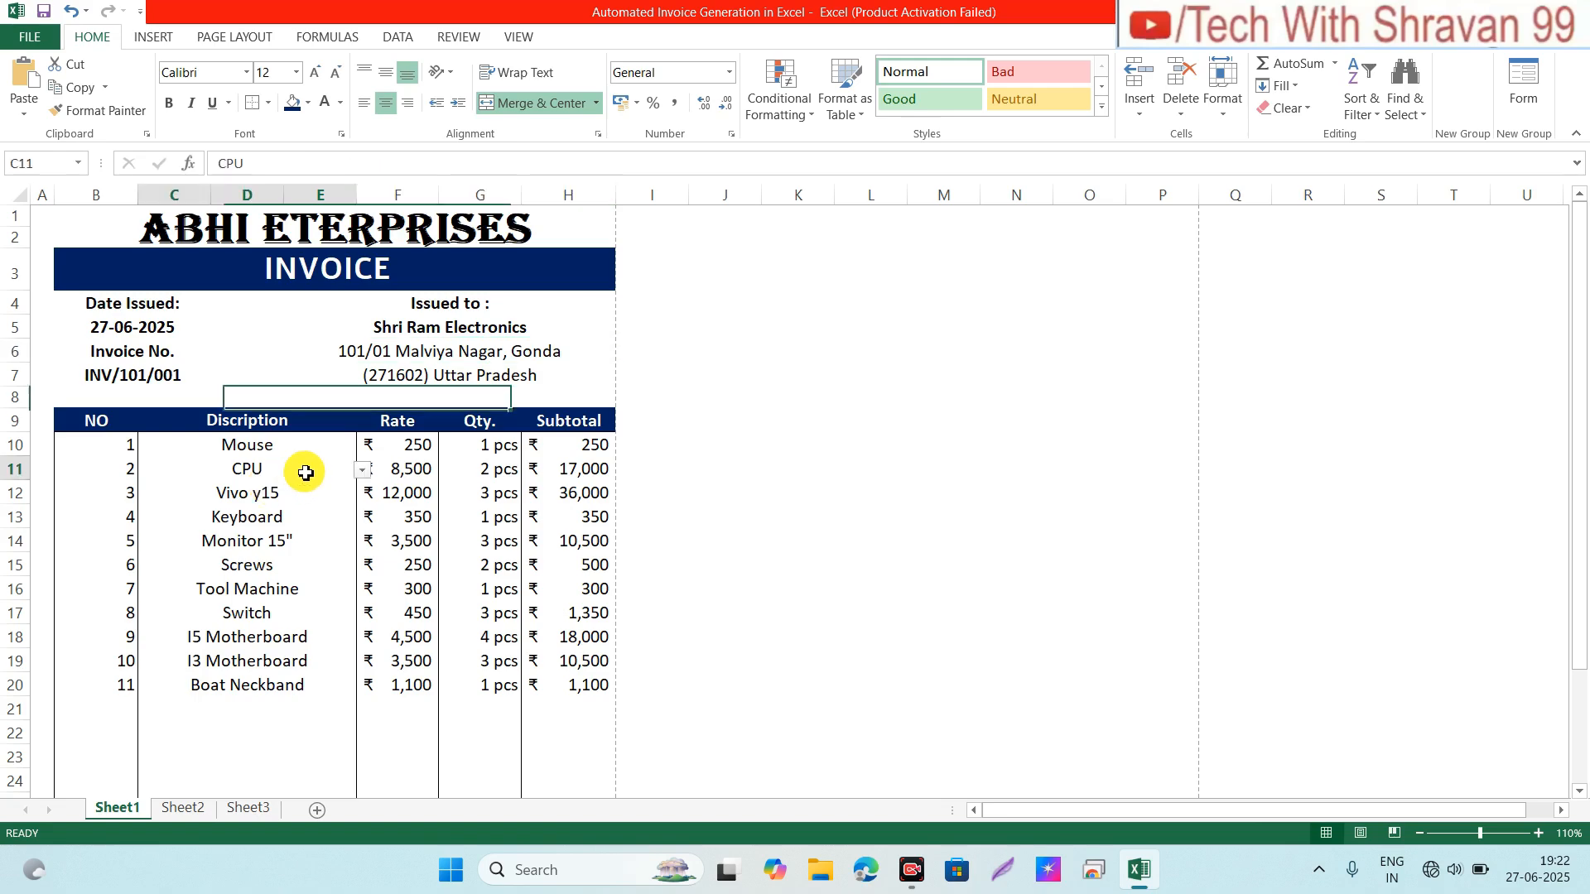
{"action": "left_click", "coordinate": [417, 453]}
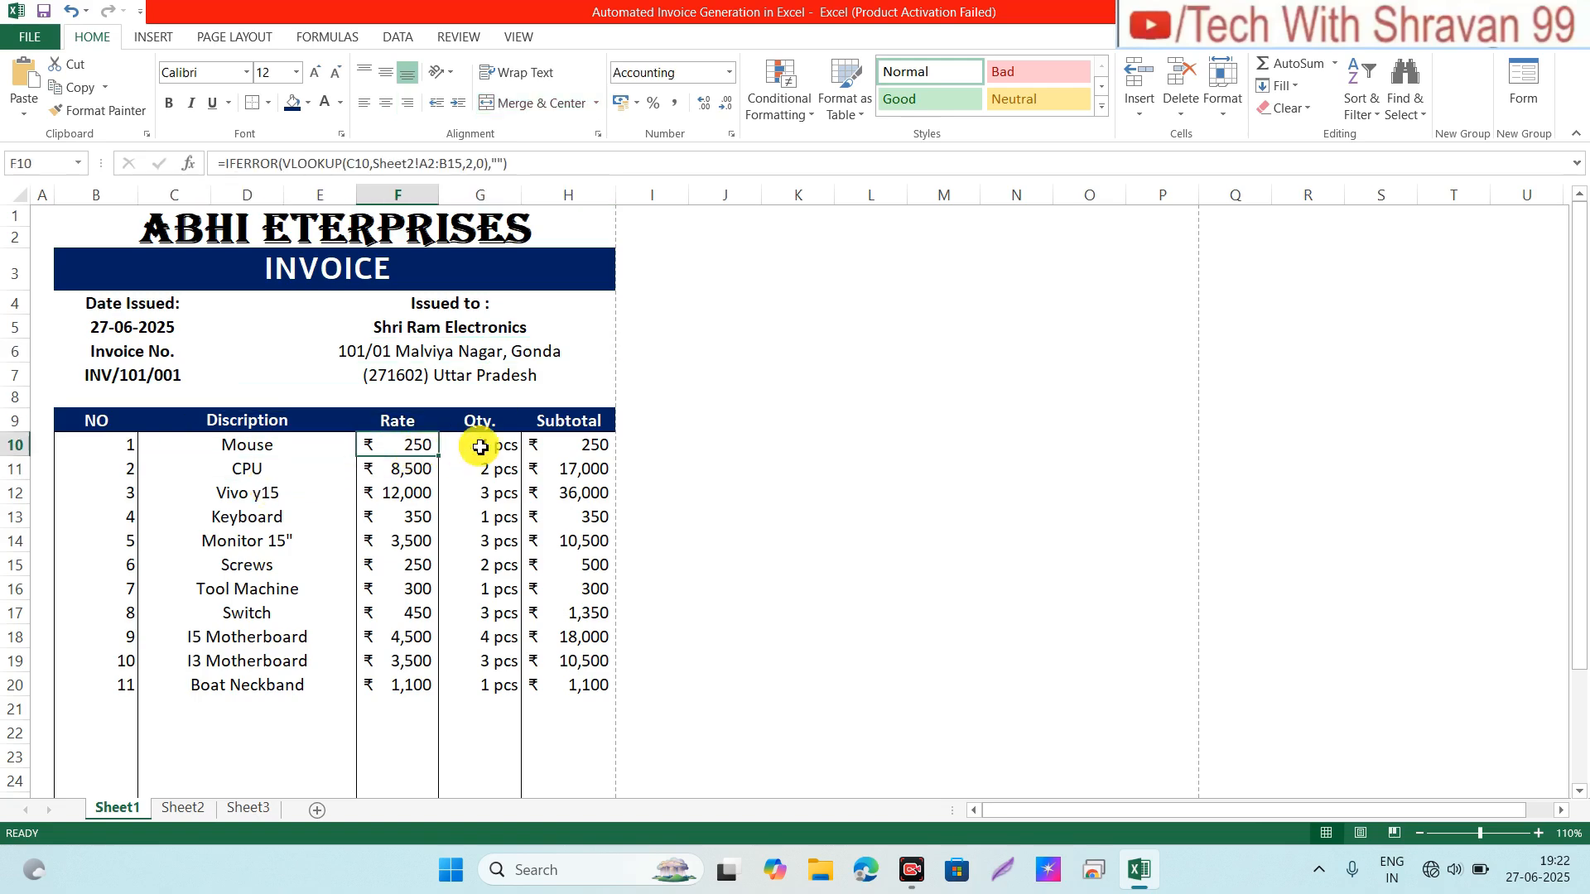
{"action": "left_click", "coordinate": [509, 447]}
{"action": "left_click", "coordinate": [586, 446]}
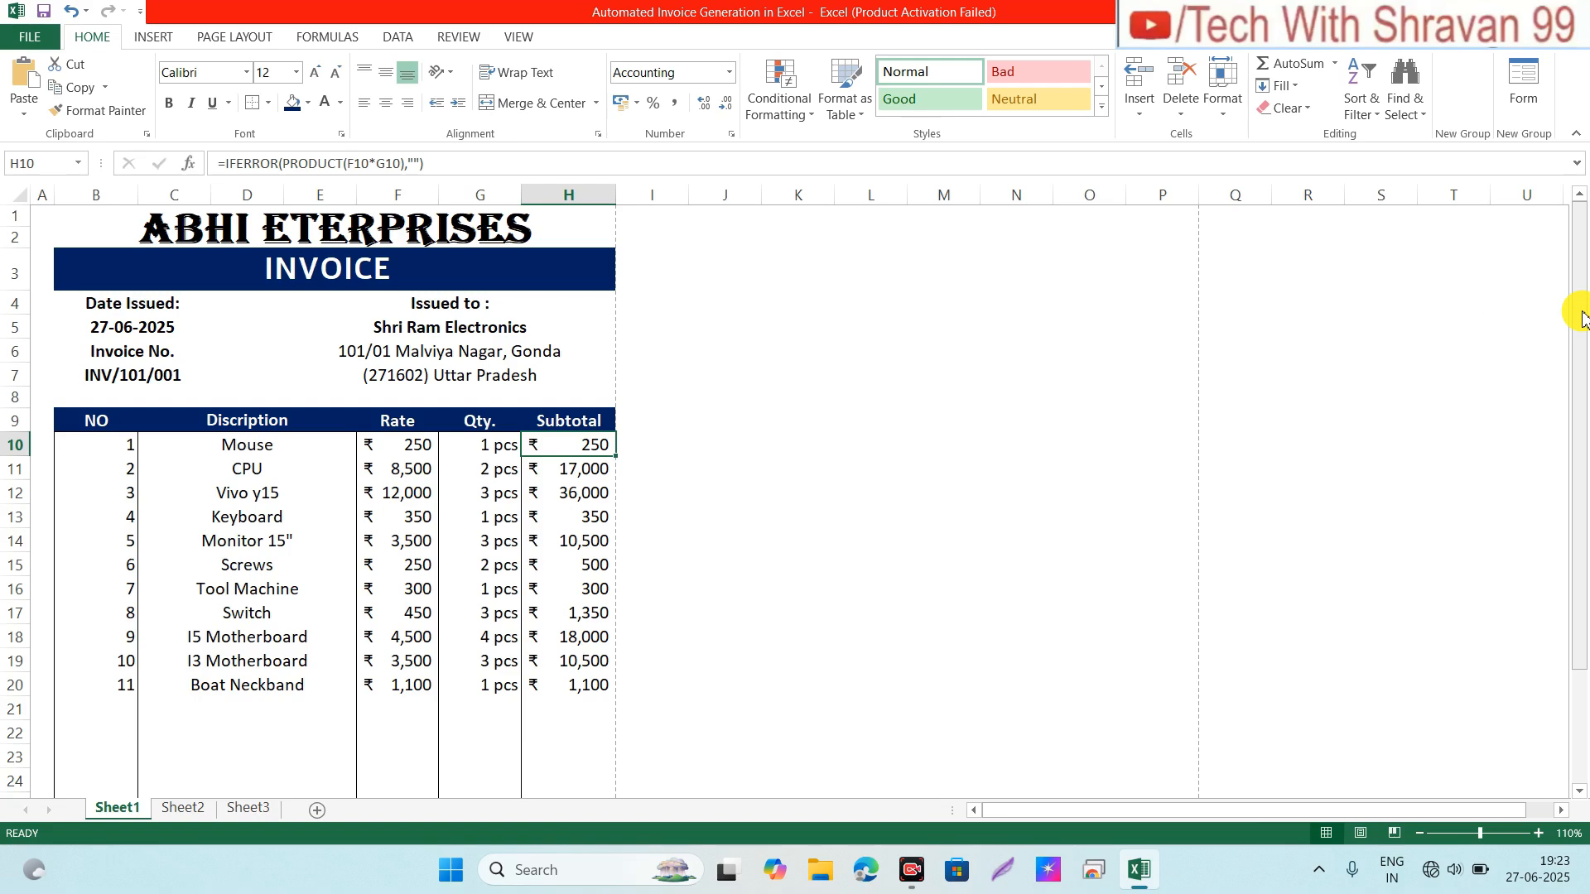
{"action": "left_click_drag", "start_coordinate": [1578, 313], "coordinate": [1583, 453]}
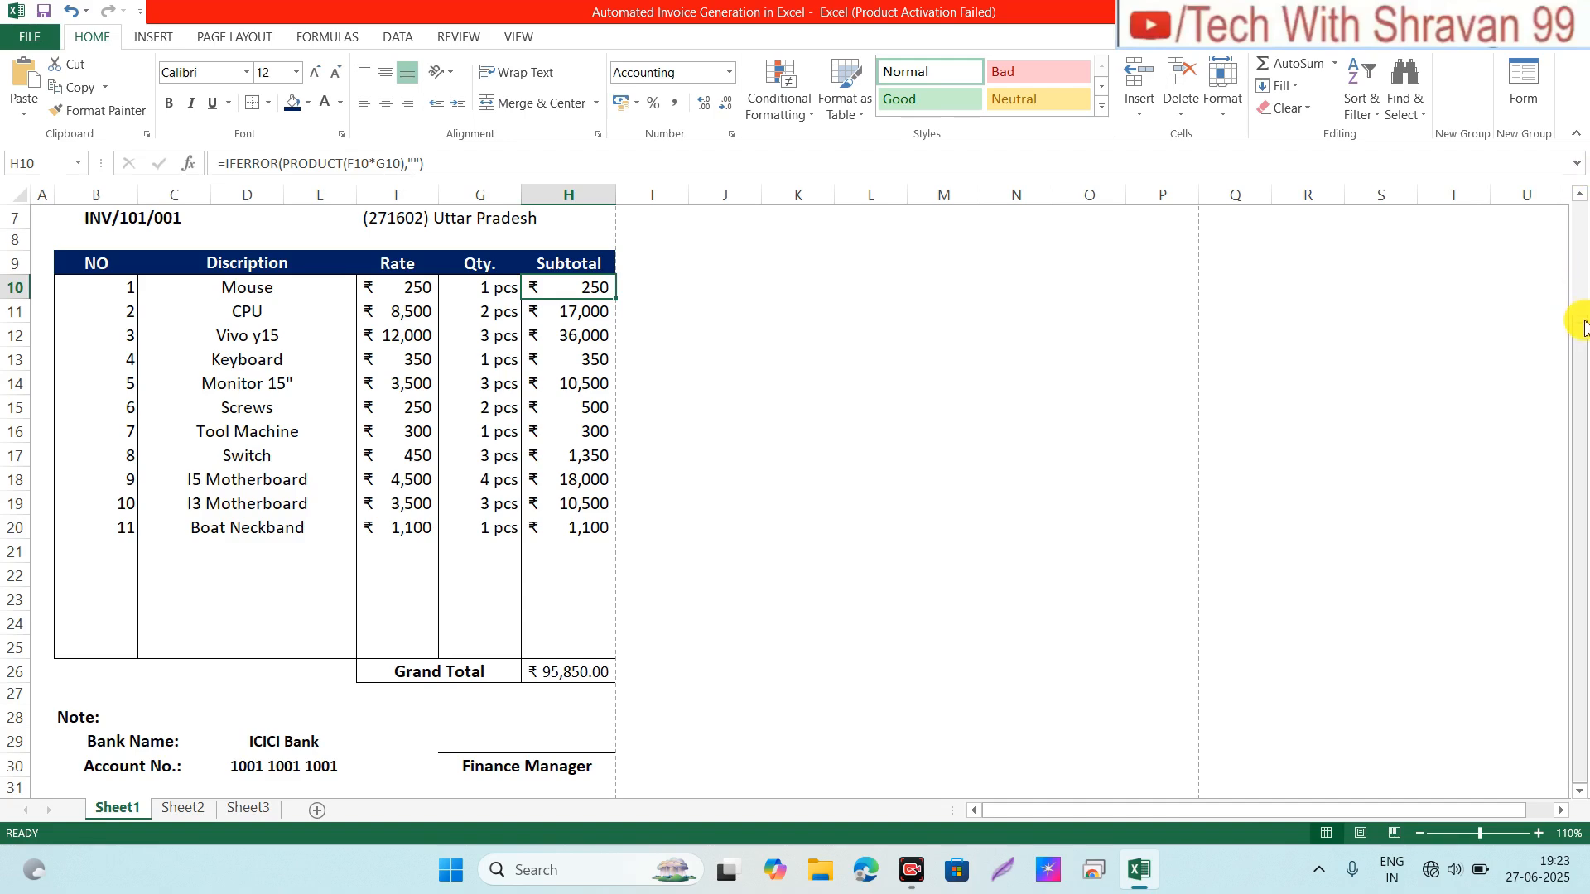
{"action": "left_click_drag", "start_coordinate": [1579, 338], "coordinate": [1582, 199]}
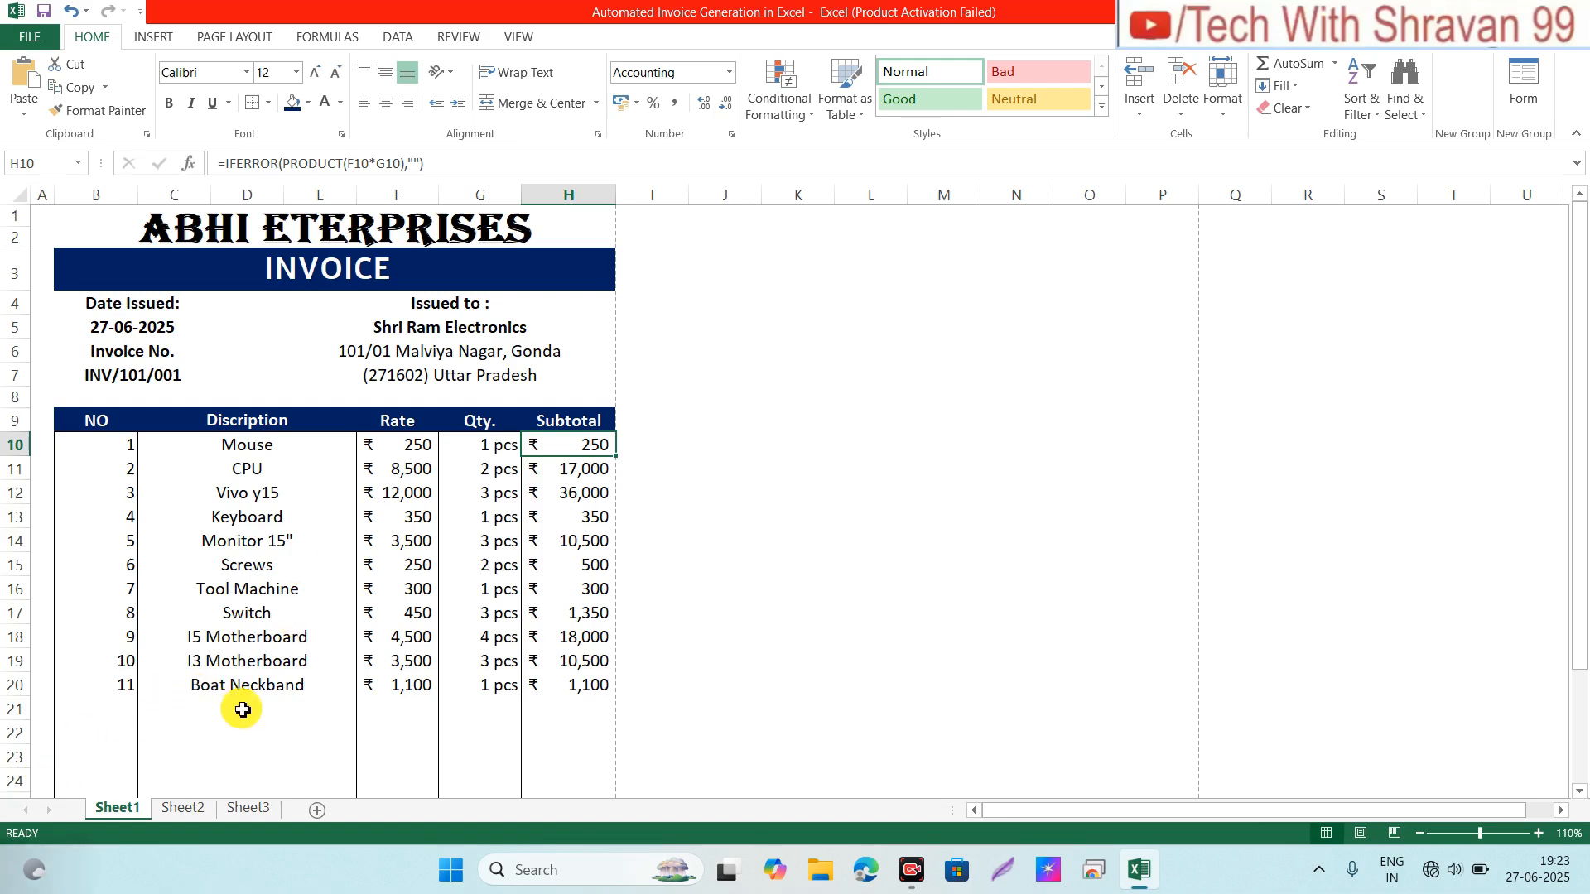
Step: Pick Ear Buds from the product dropdown in C21 as item 12
{"action": "left_click", "coordinate": [275, 706]}
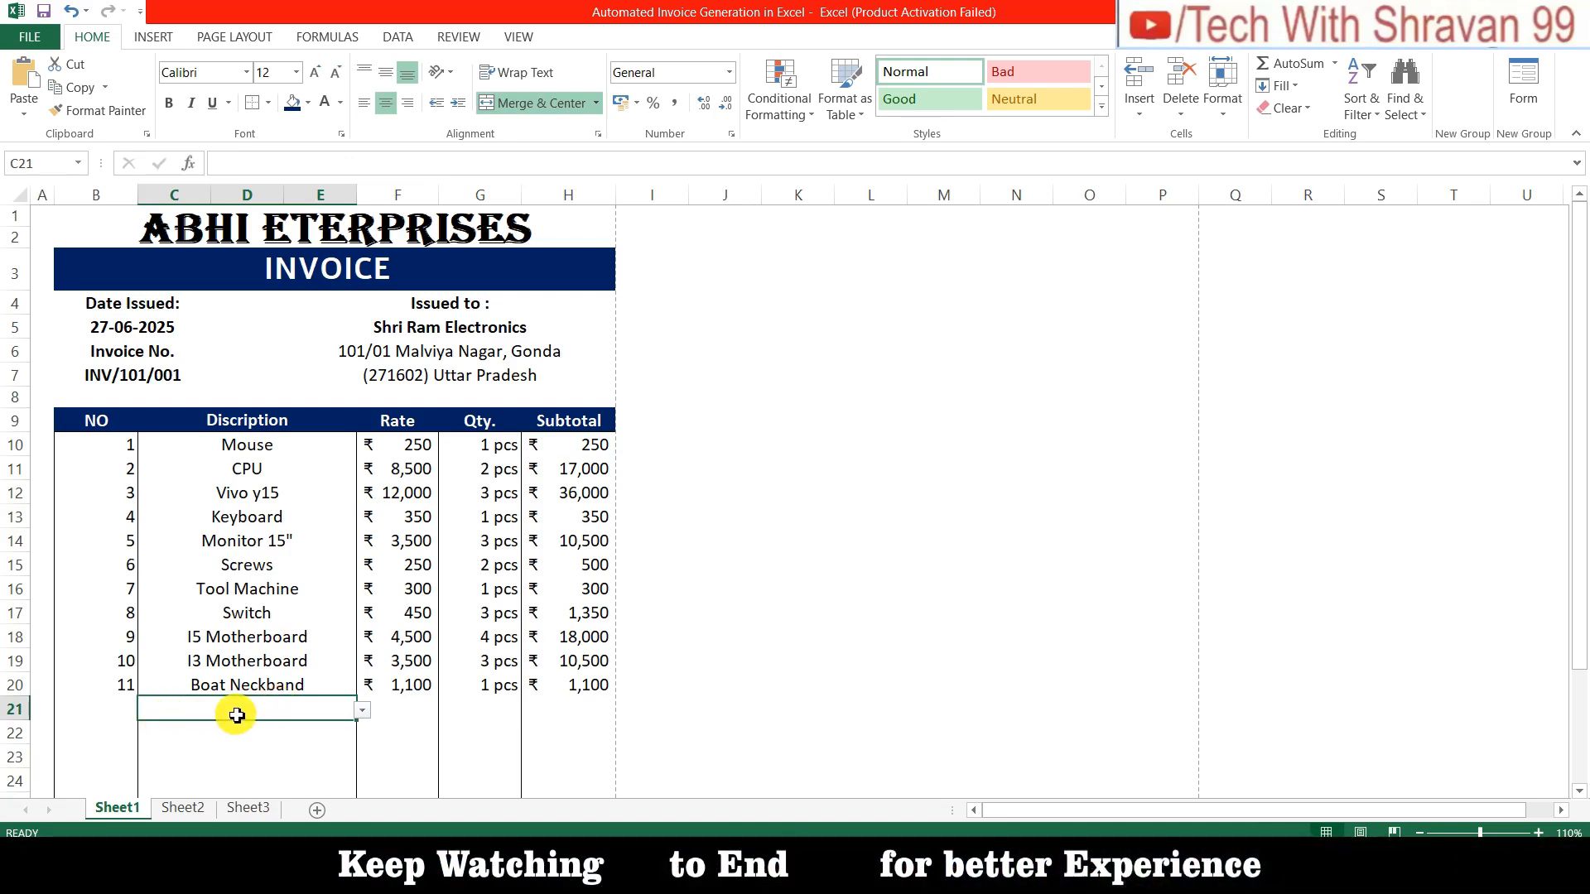
{"action": "left_click", "coordinate": [363, 714]}
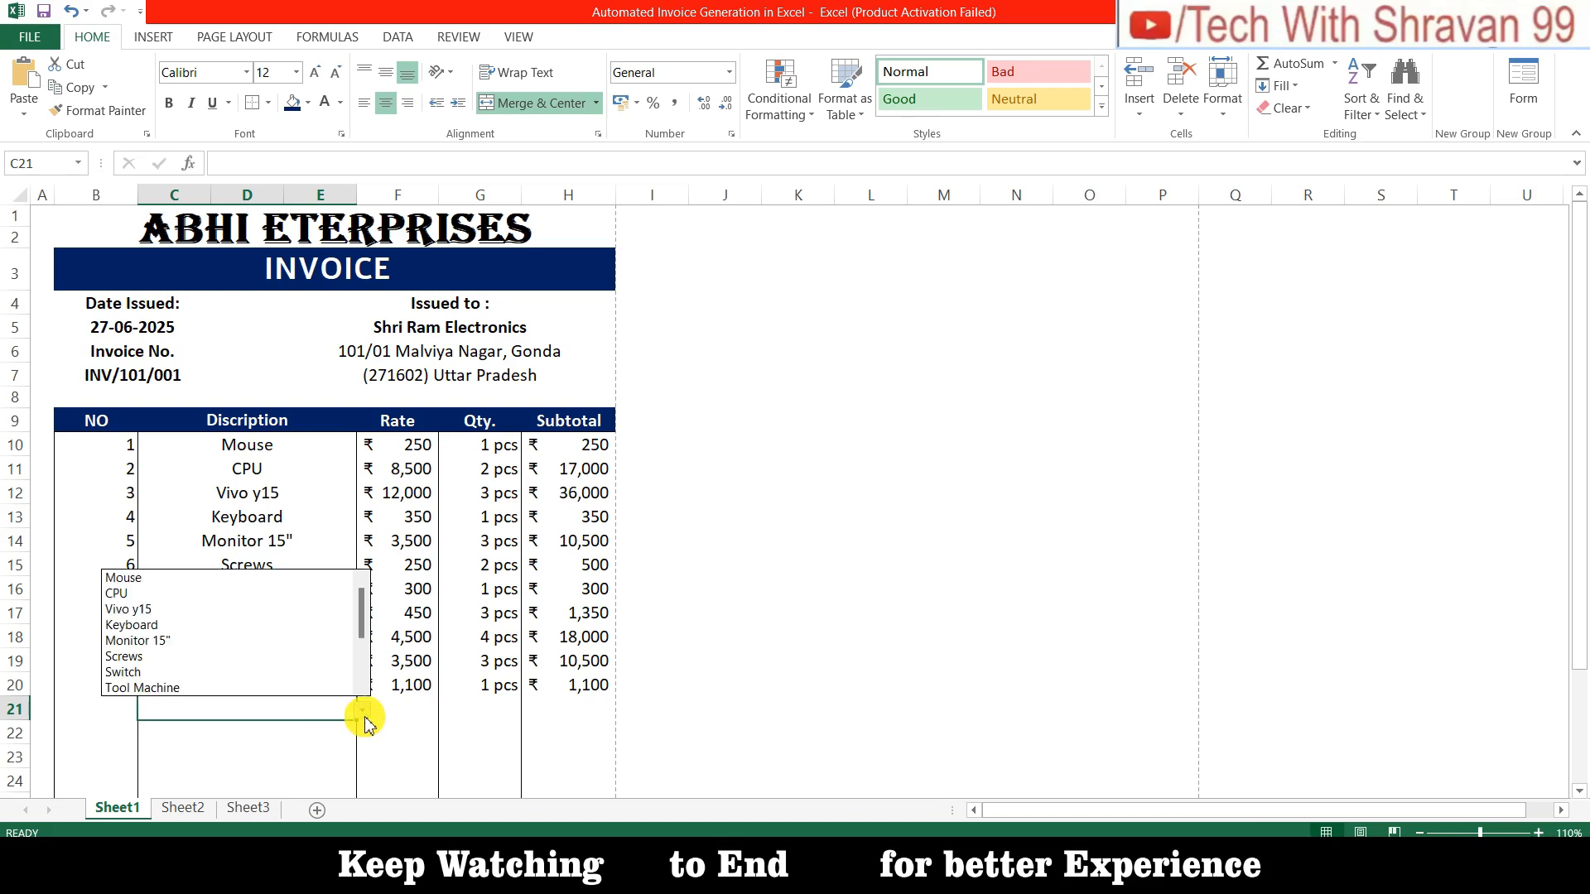
{"action": "left_click_drag", "start_coordinate": [363, 605], "coordinate": [365, 560]}
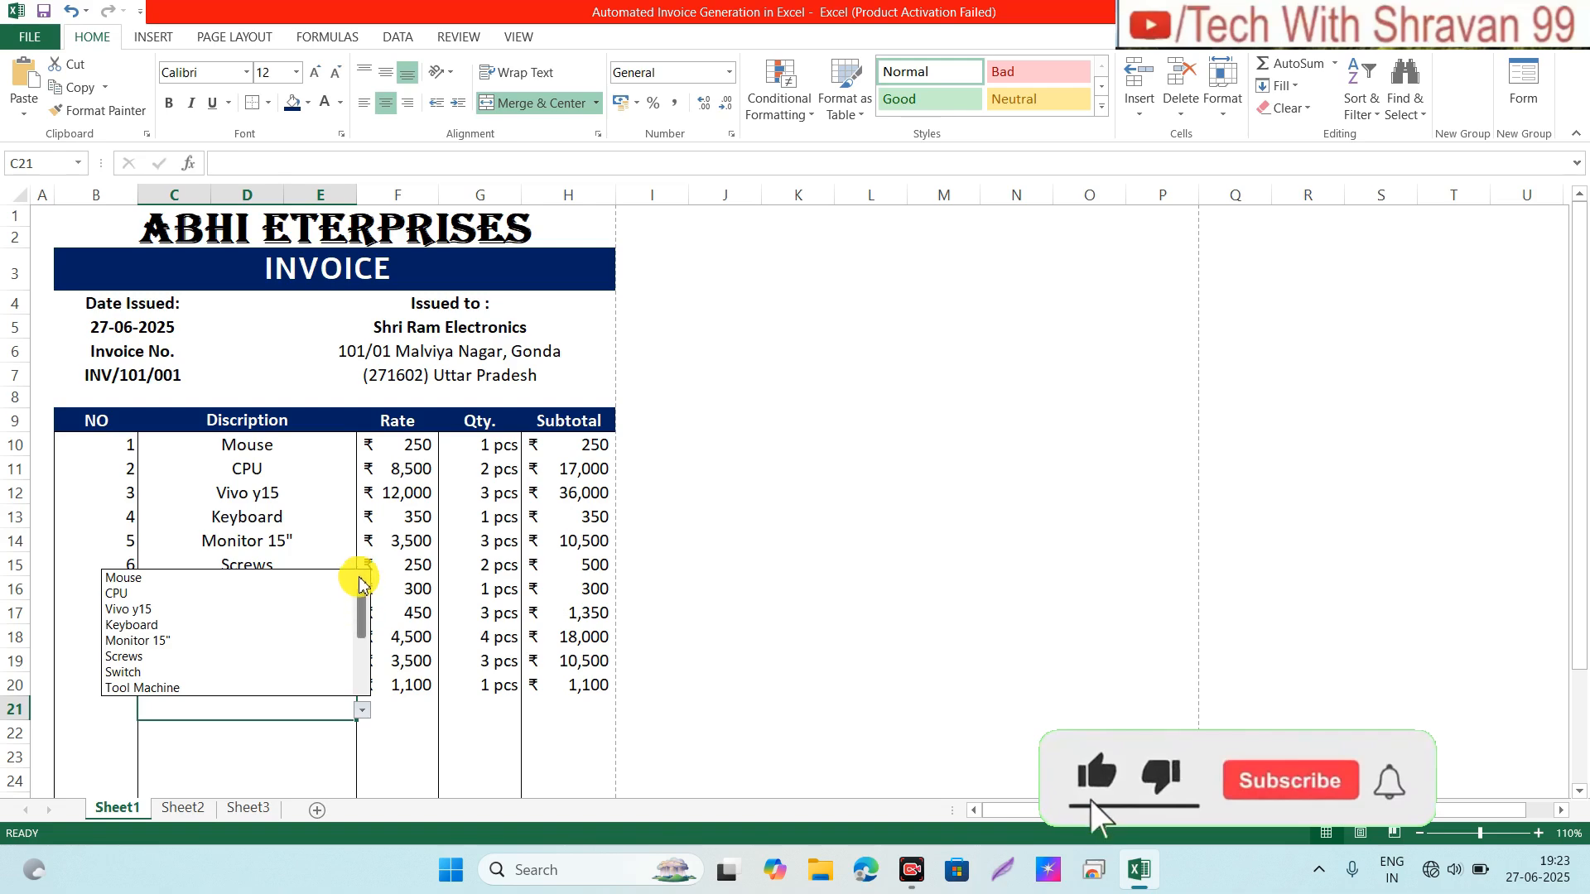
{"action": "left_click_drag", "start_coordinate": [361, 610], "coordinate": [362, 671]}
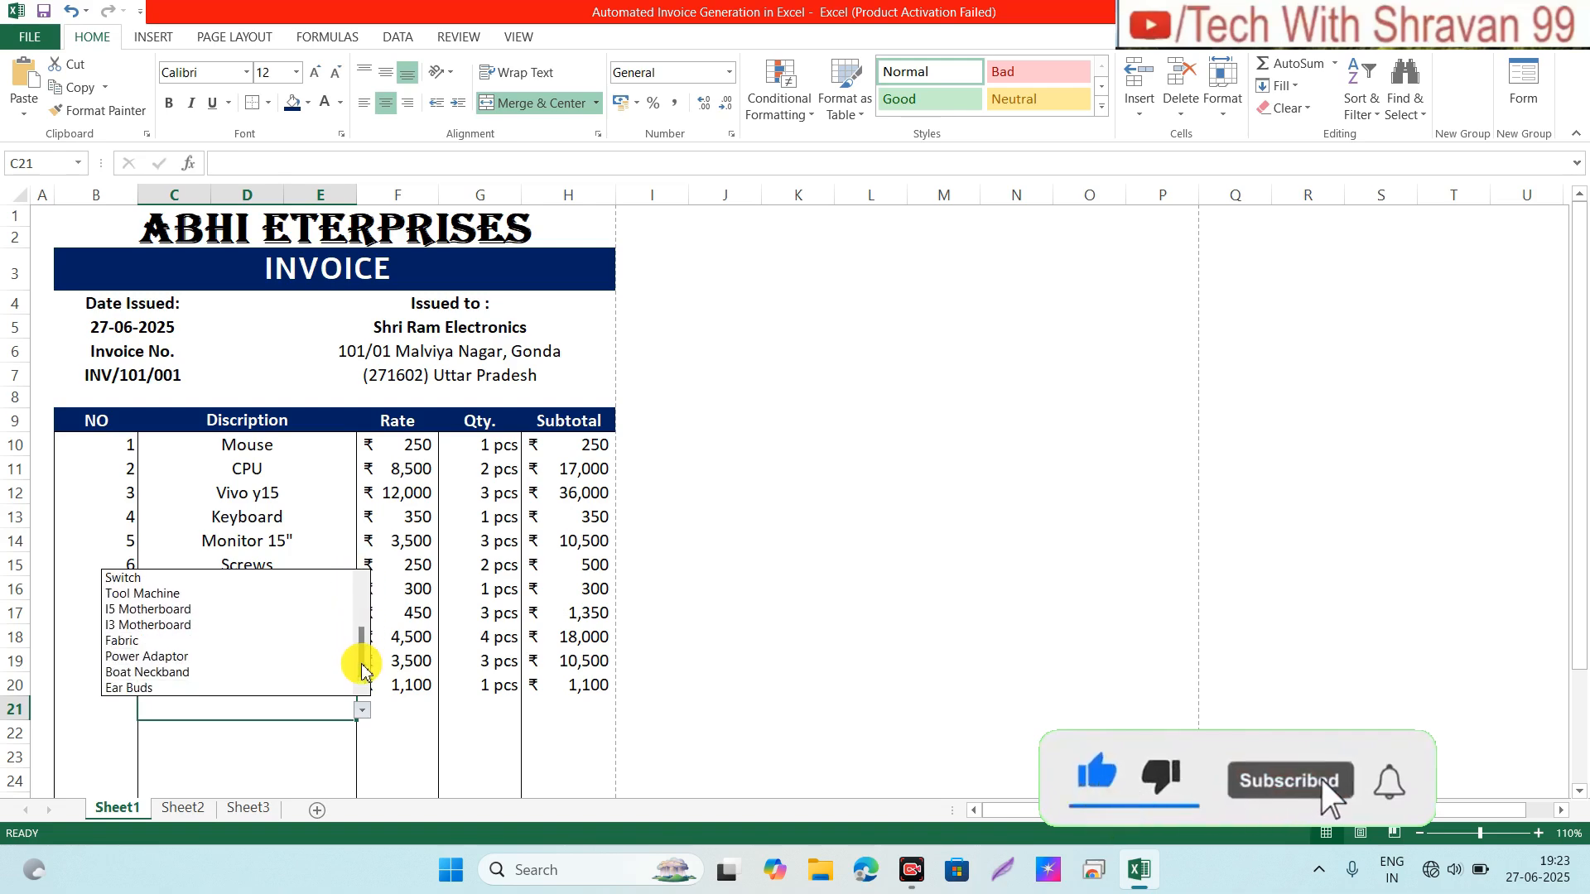
{"action": "left_click", "coordinate": [126, 690]}
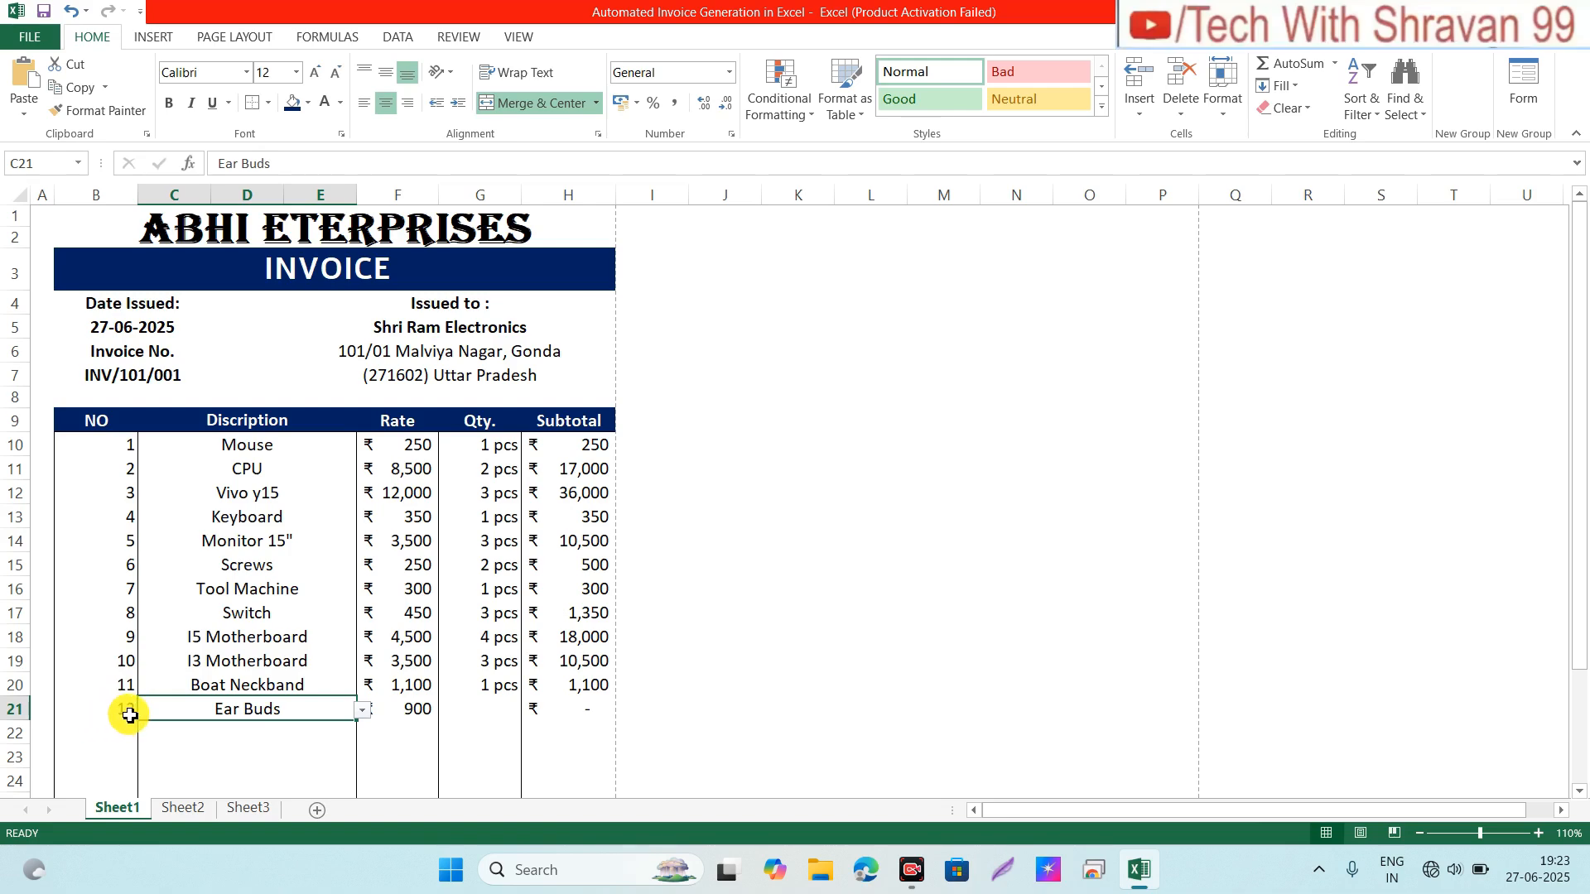
Step: Enter quantity 2 for Ear Buds, giving rate 900 and subtotal 1,800
{"action": "left_click", "coordinate": [409, 711]}
{"action": "left_click", "coordinate": [577, 711]}
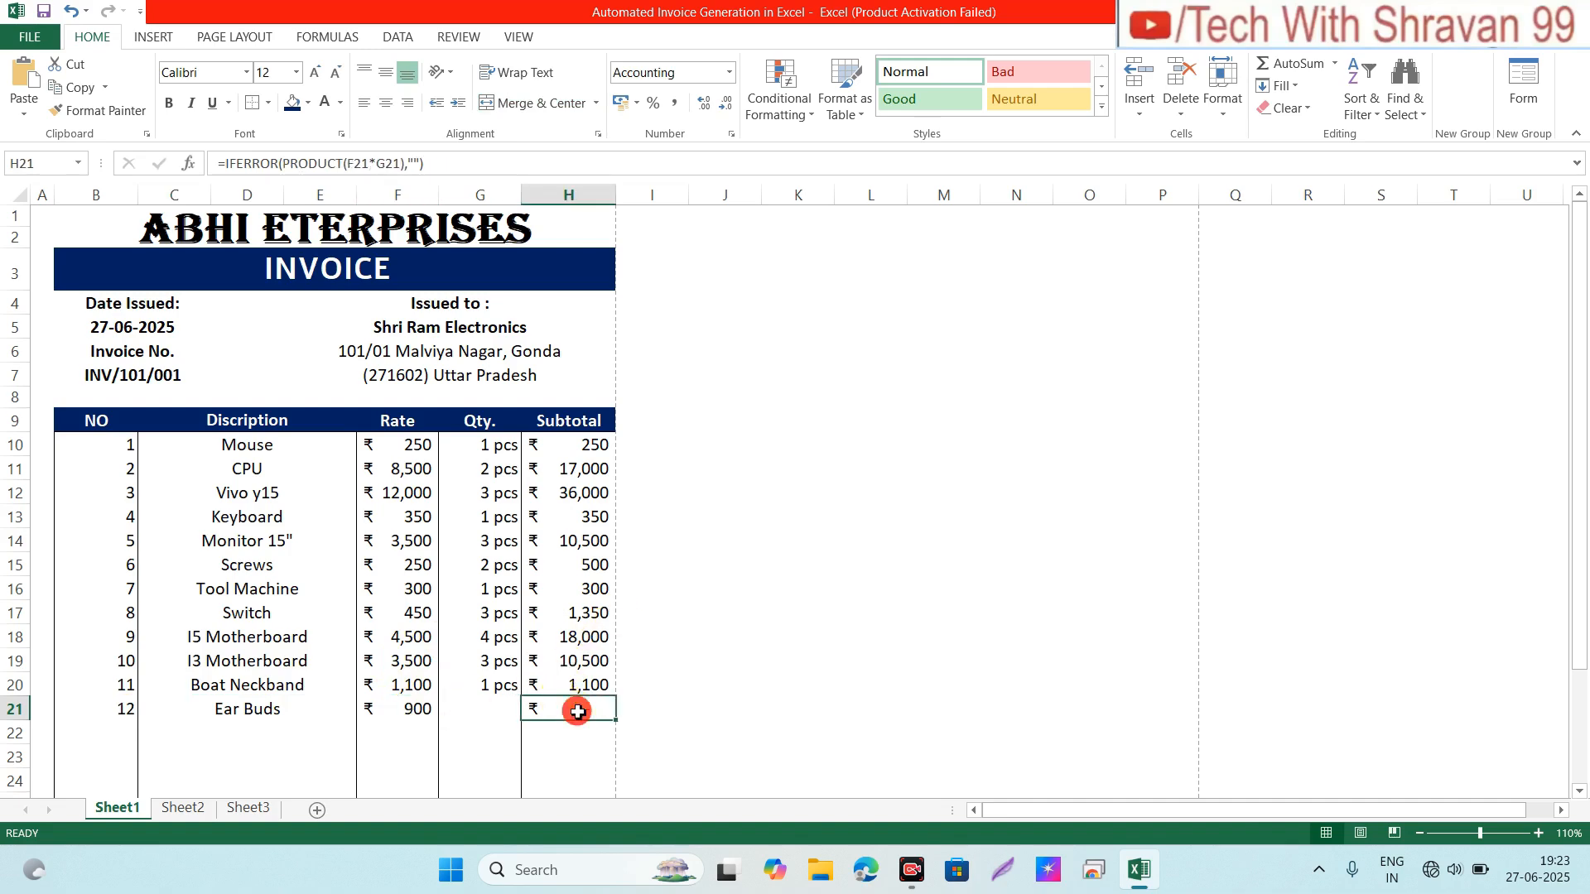
{"action": "left_click", "coordinate": [492, 710]}
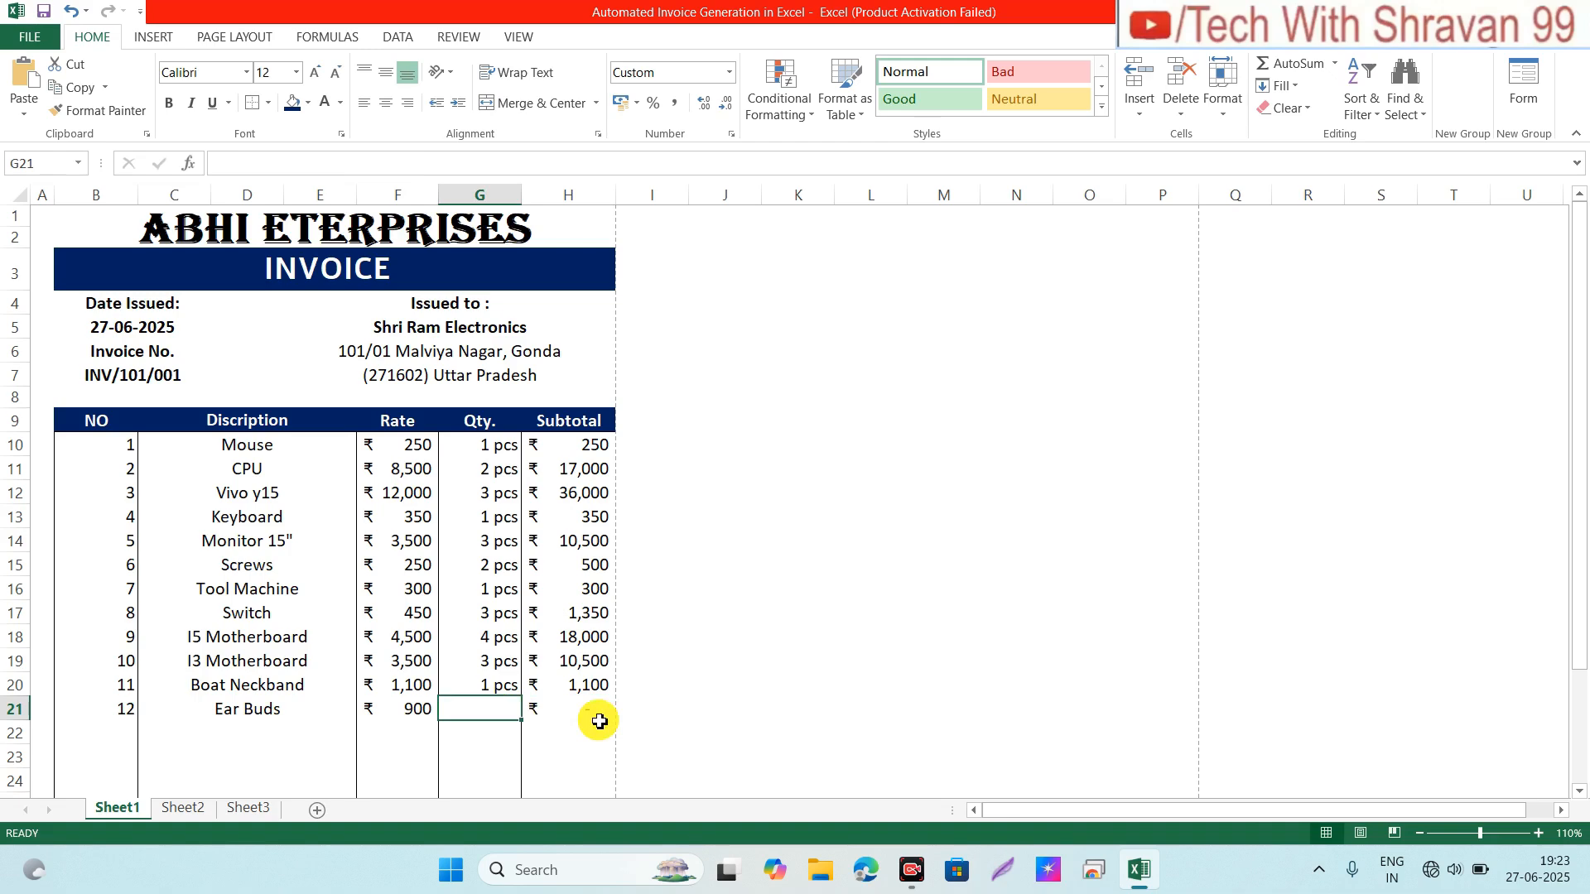
{"action": "type", "text": "2"}
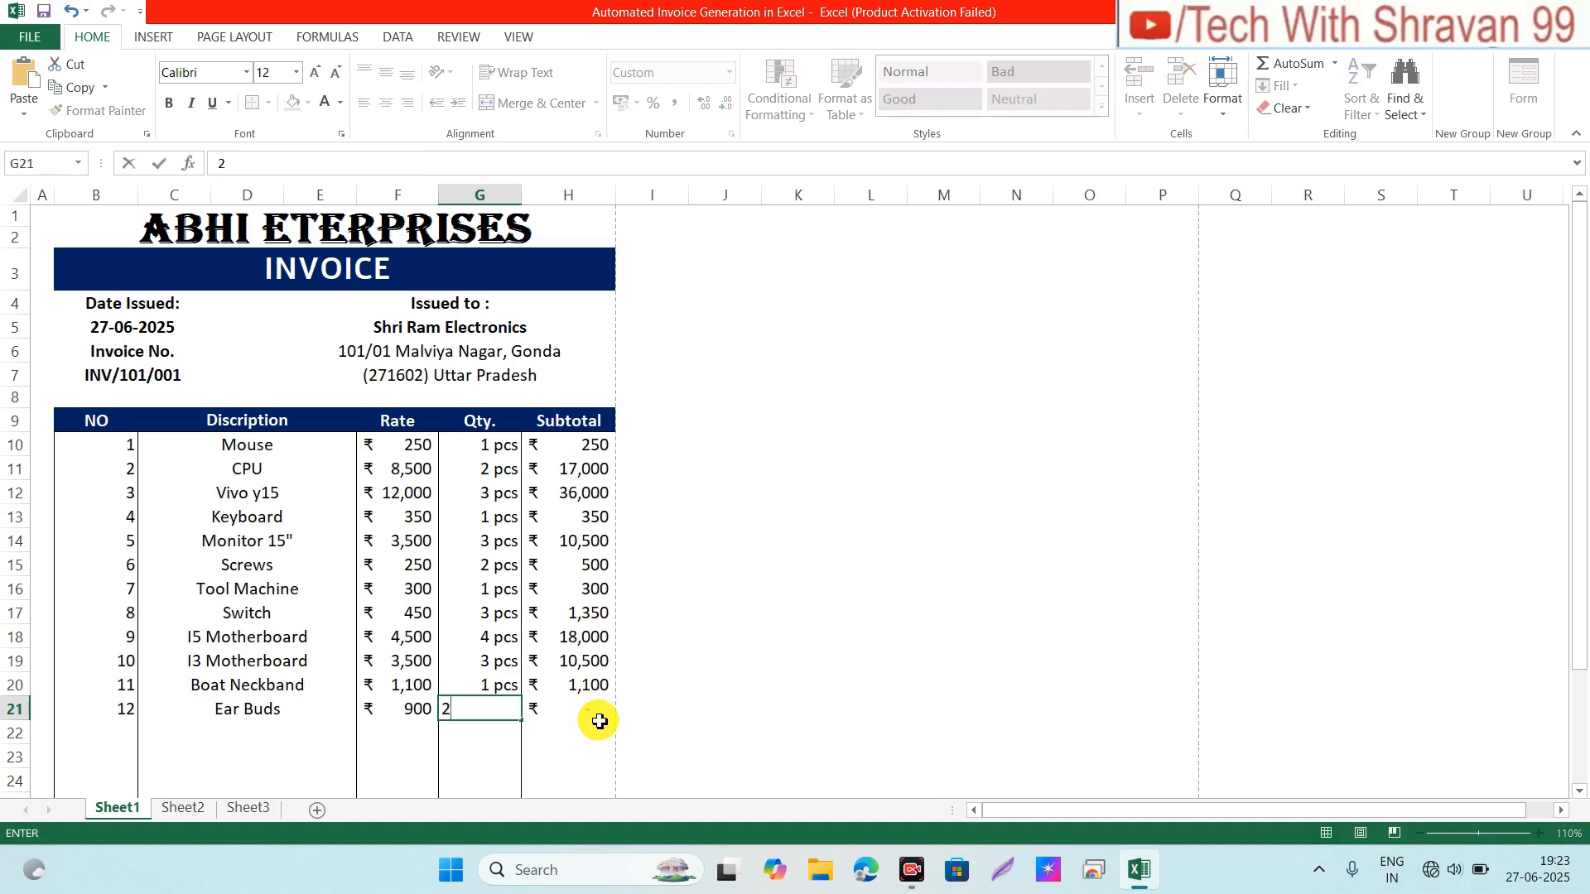
{"action": "key", "text": "Return"}
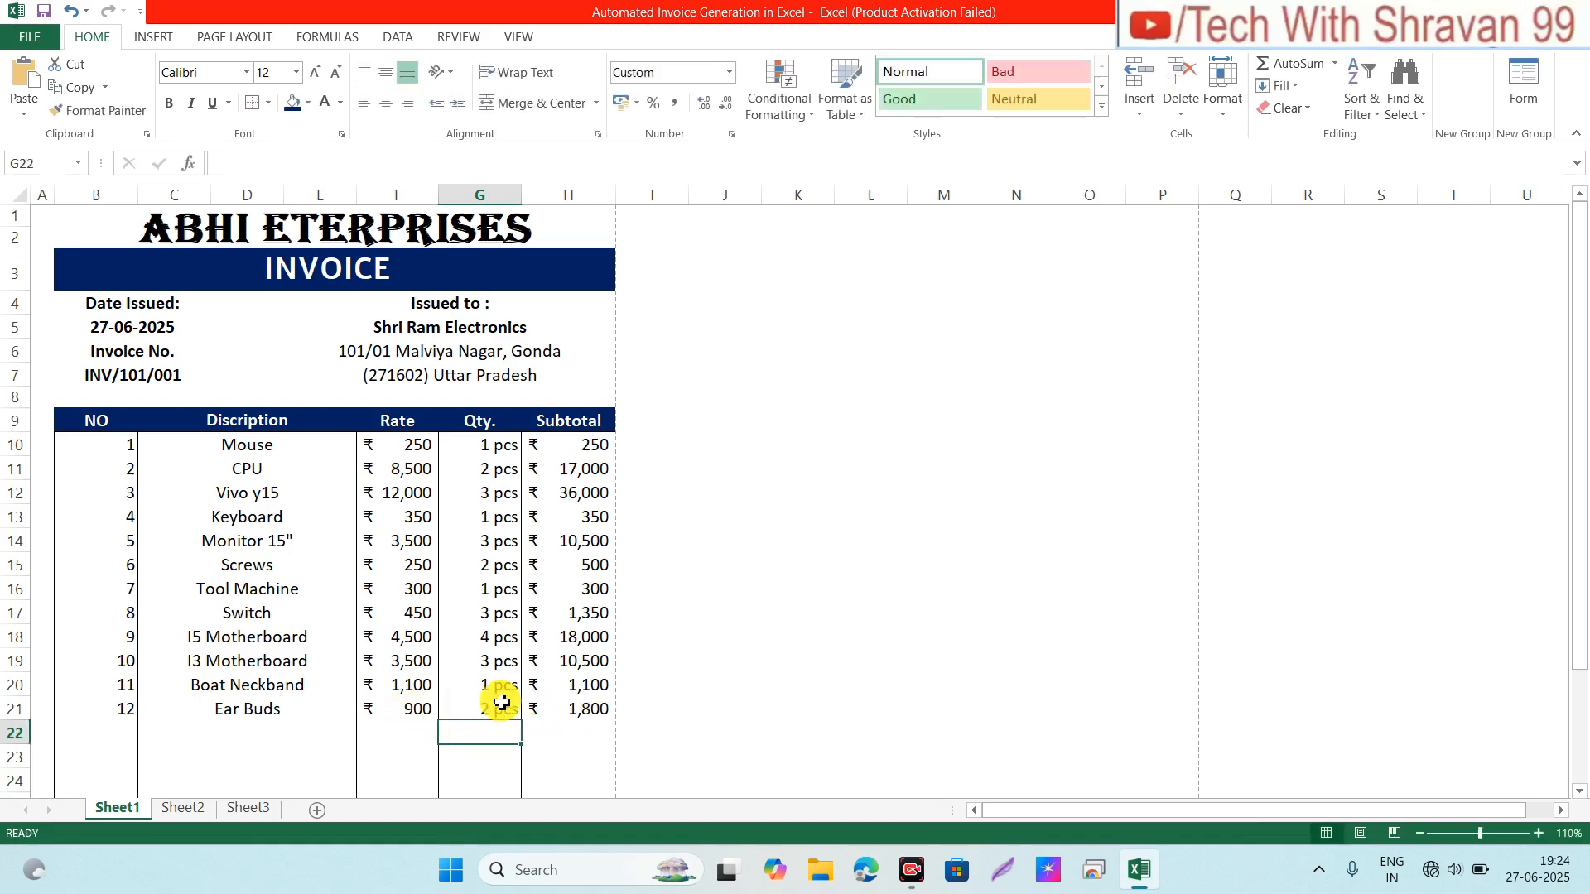
{"action": "left_click", "coordinate": [598, 714]}
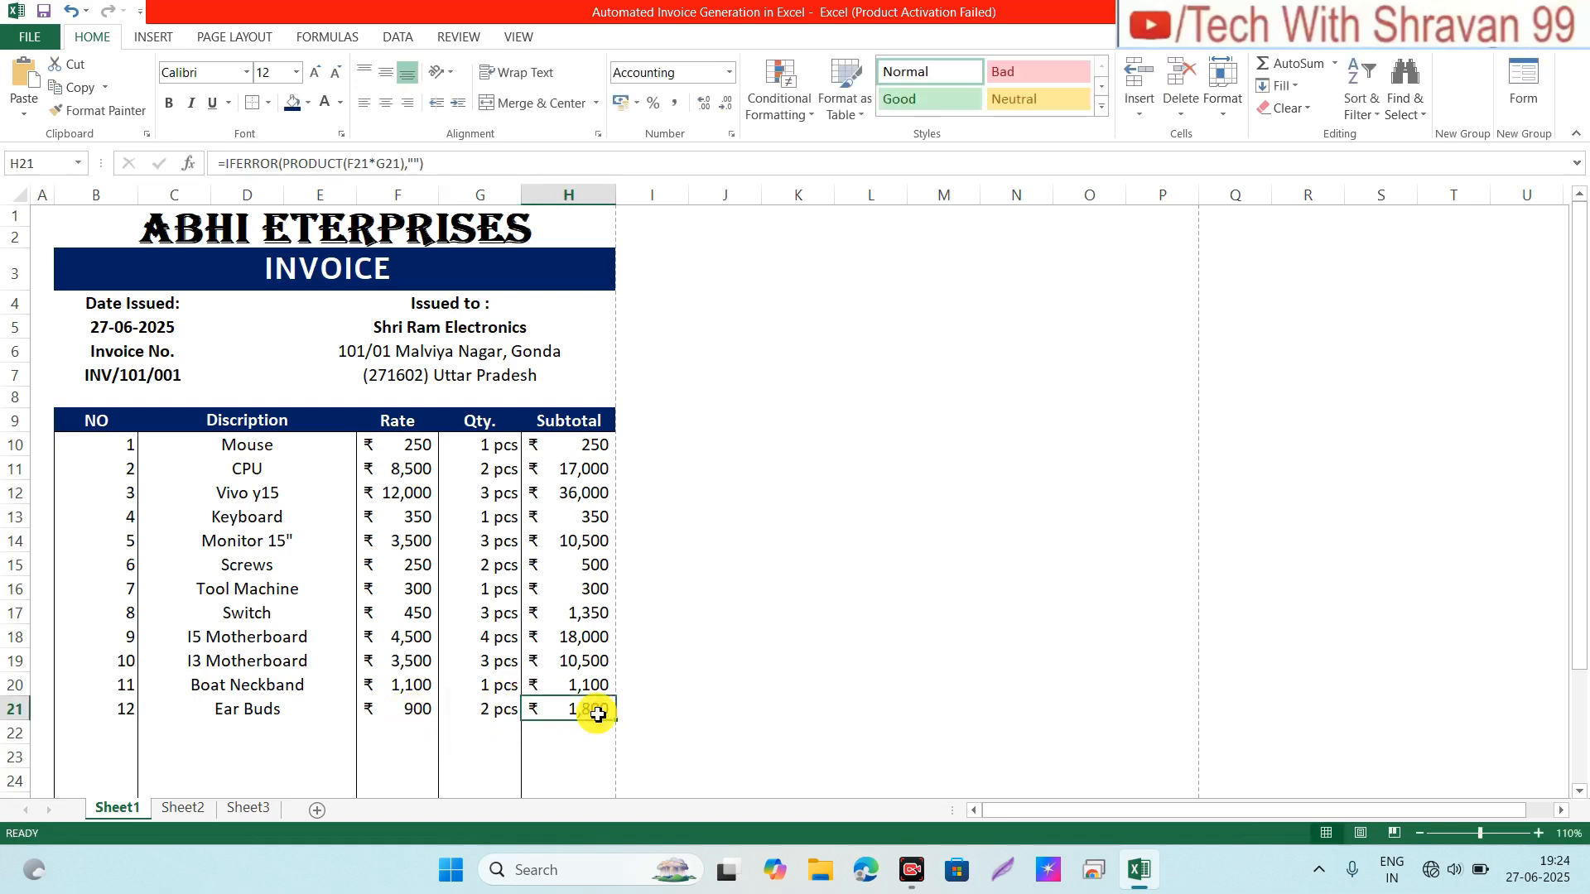
{"action": "left_click_drag", "start_coordinate": [1582, 395], "coordinate": [1582, 546]}
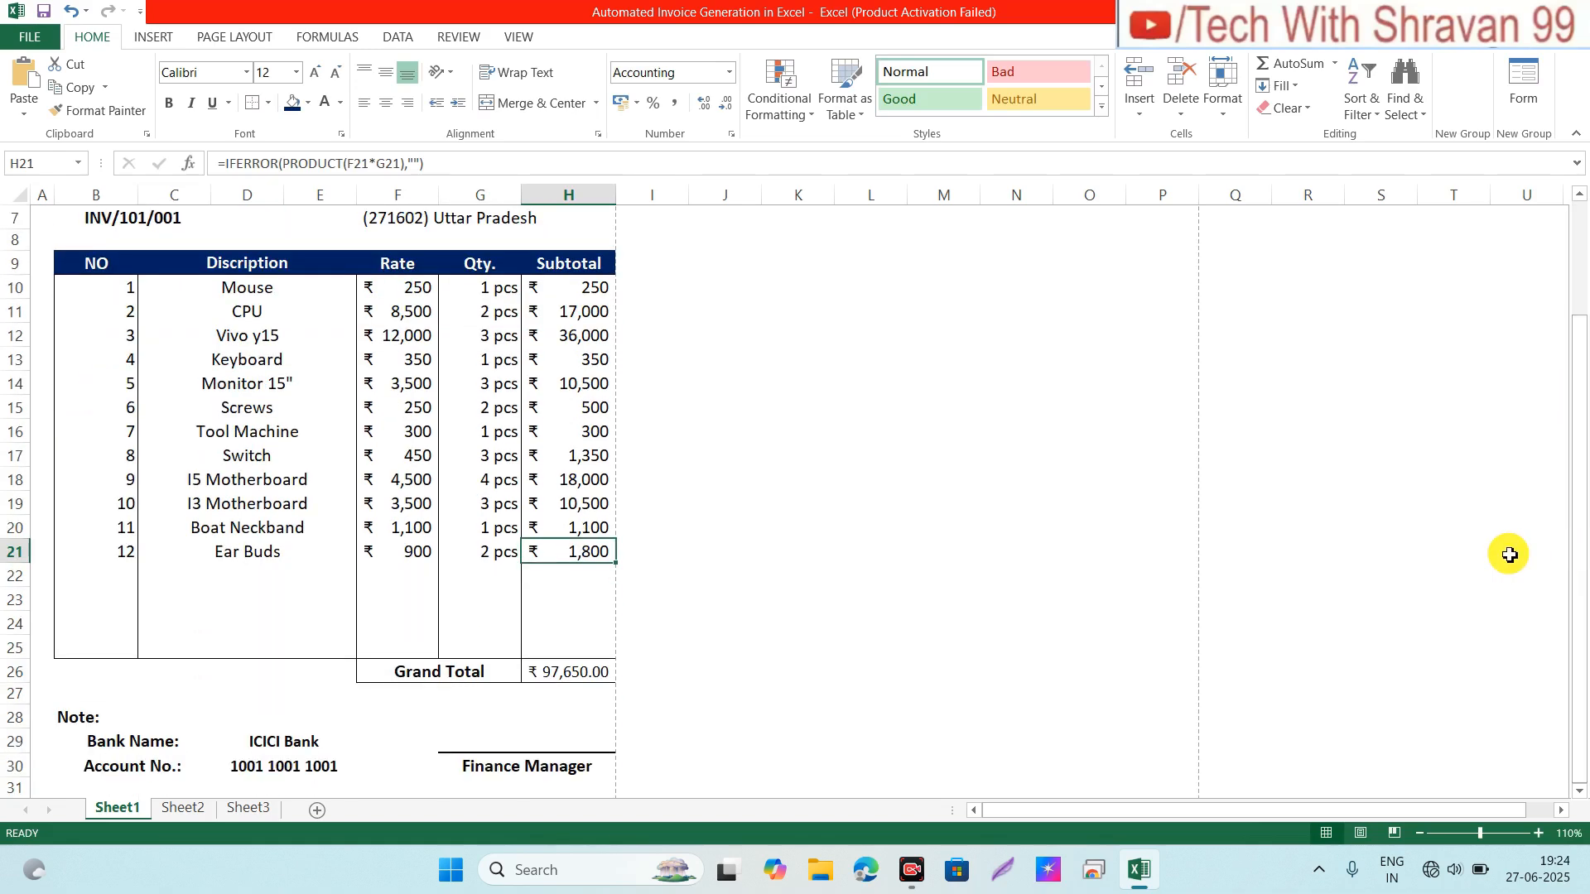
{"action": "left_click", "coordinate": [562, 680]}
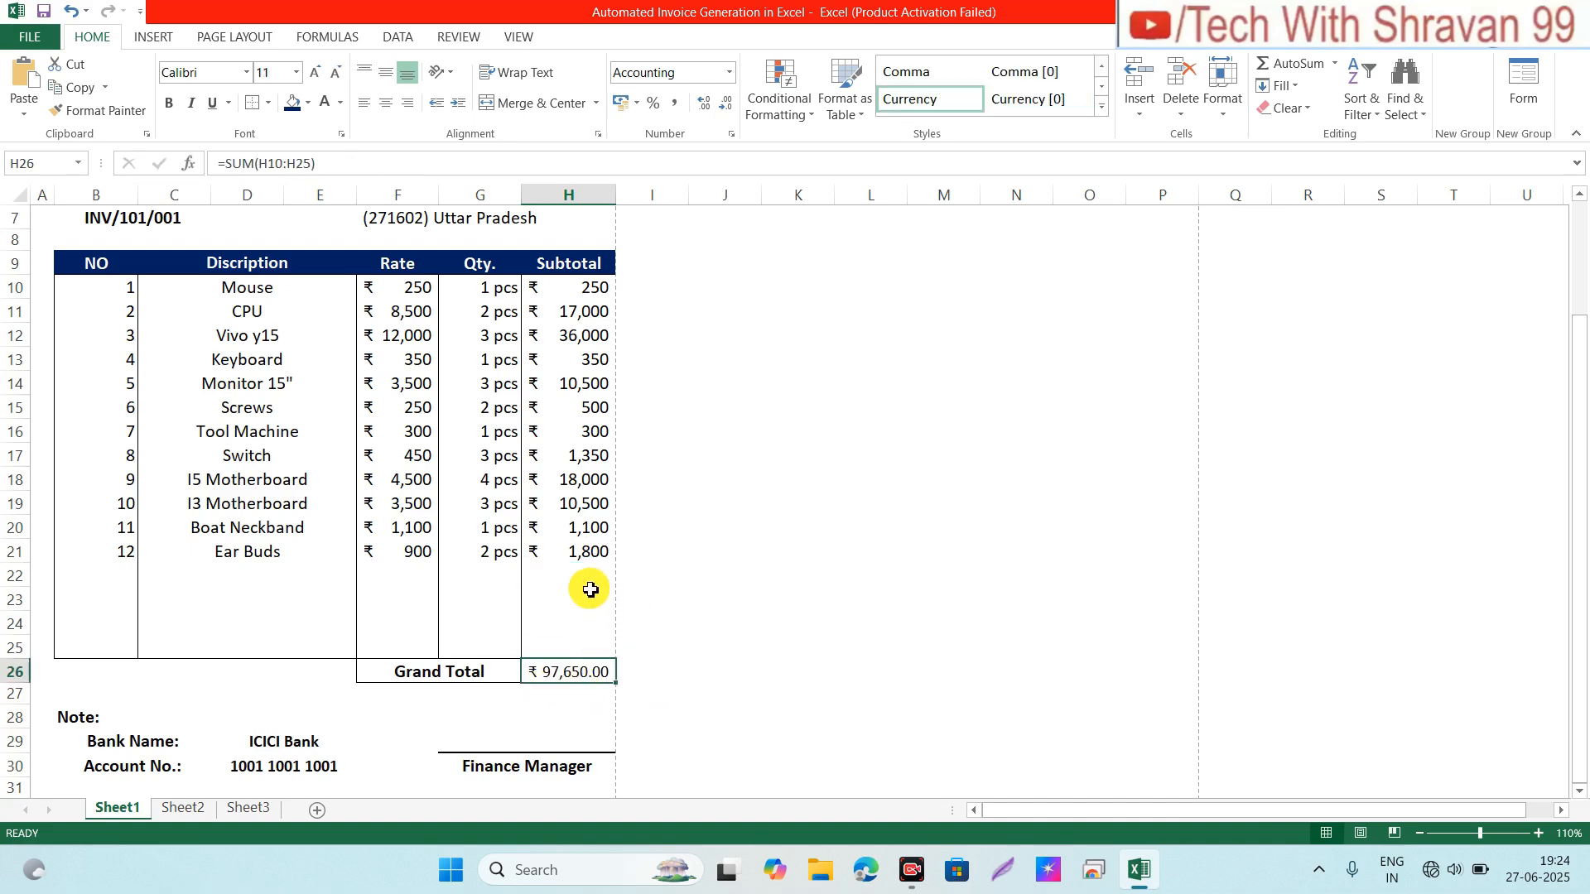
{"action": "left_click", "coordinate": [585, 561]}
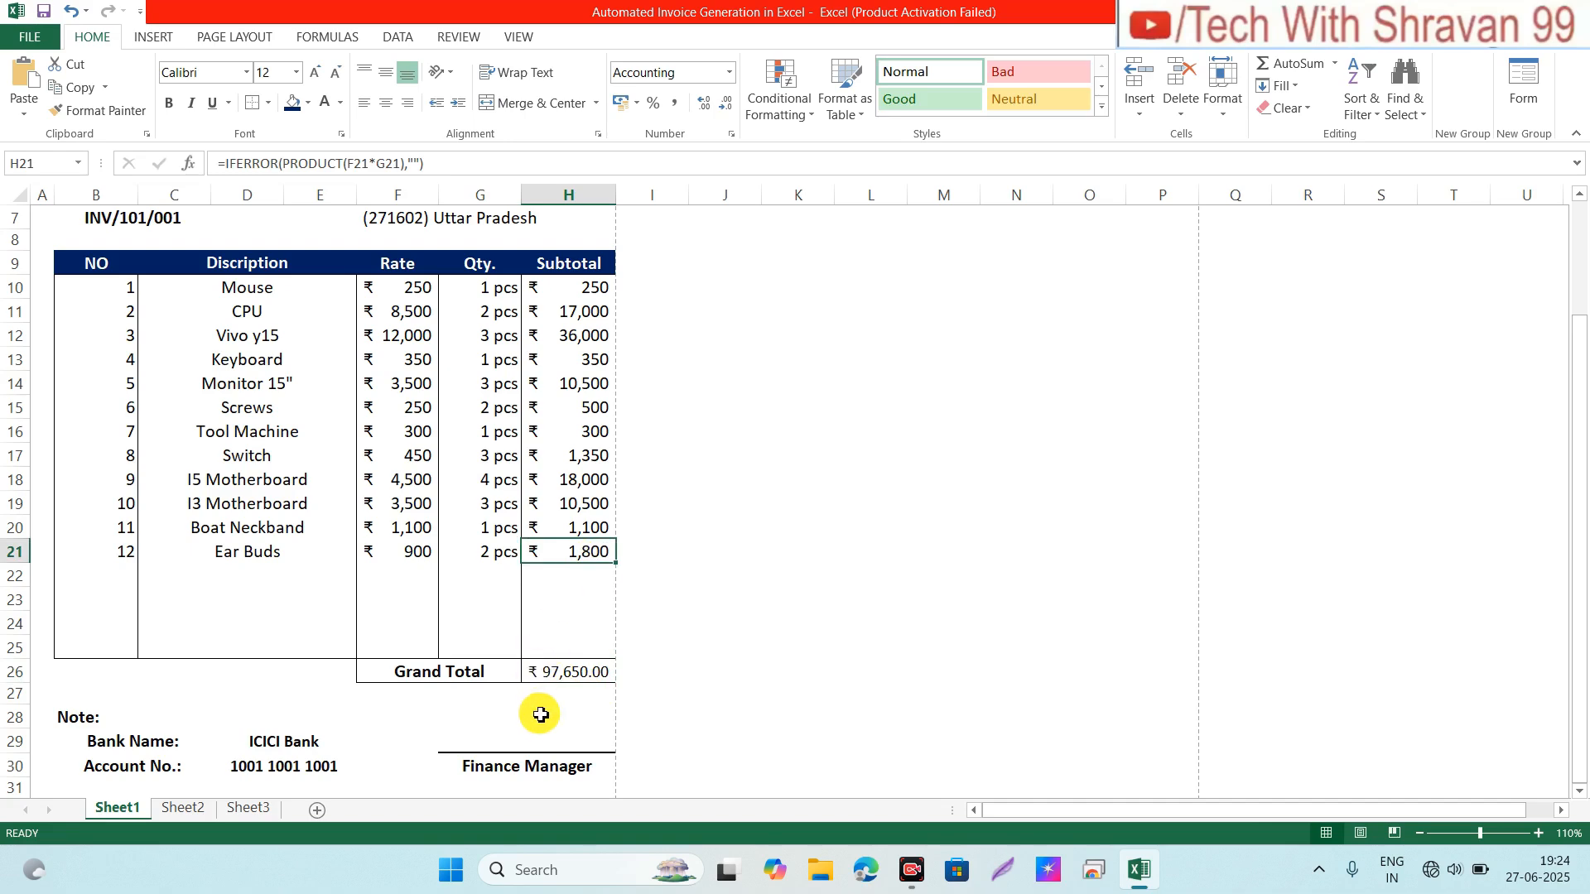
{"action": "left_click", "coordinate": [597, 682]}
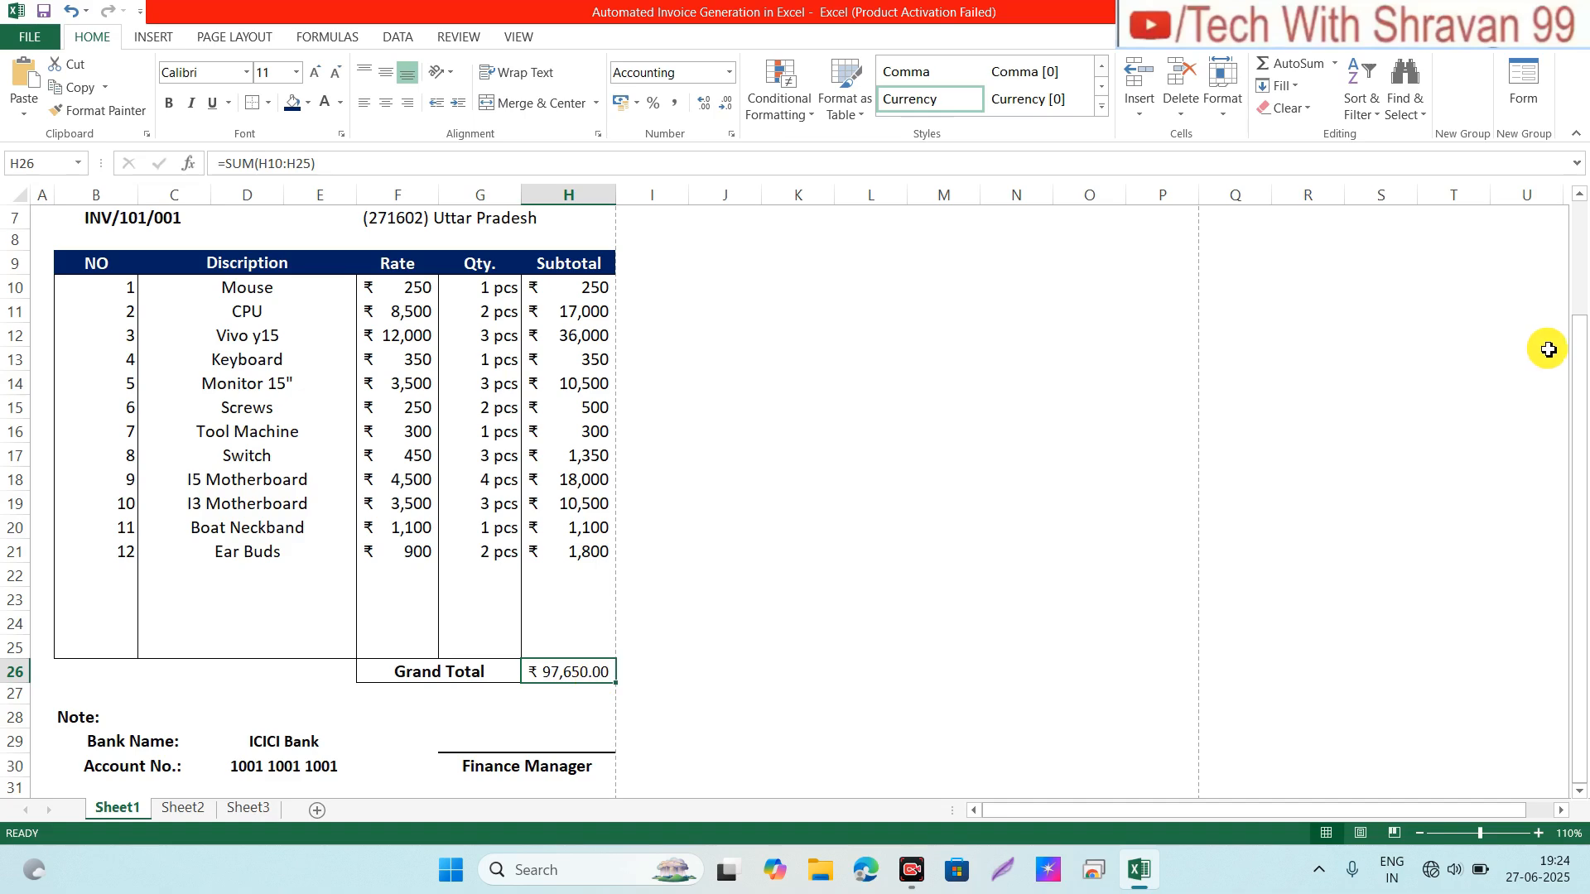
{"action": "left_click_drag", "start_coordinate": [1580, 322], "coordinate": [1575, 177]}
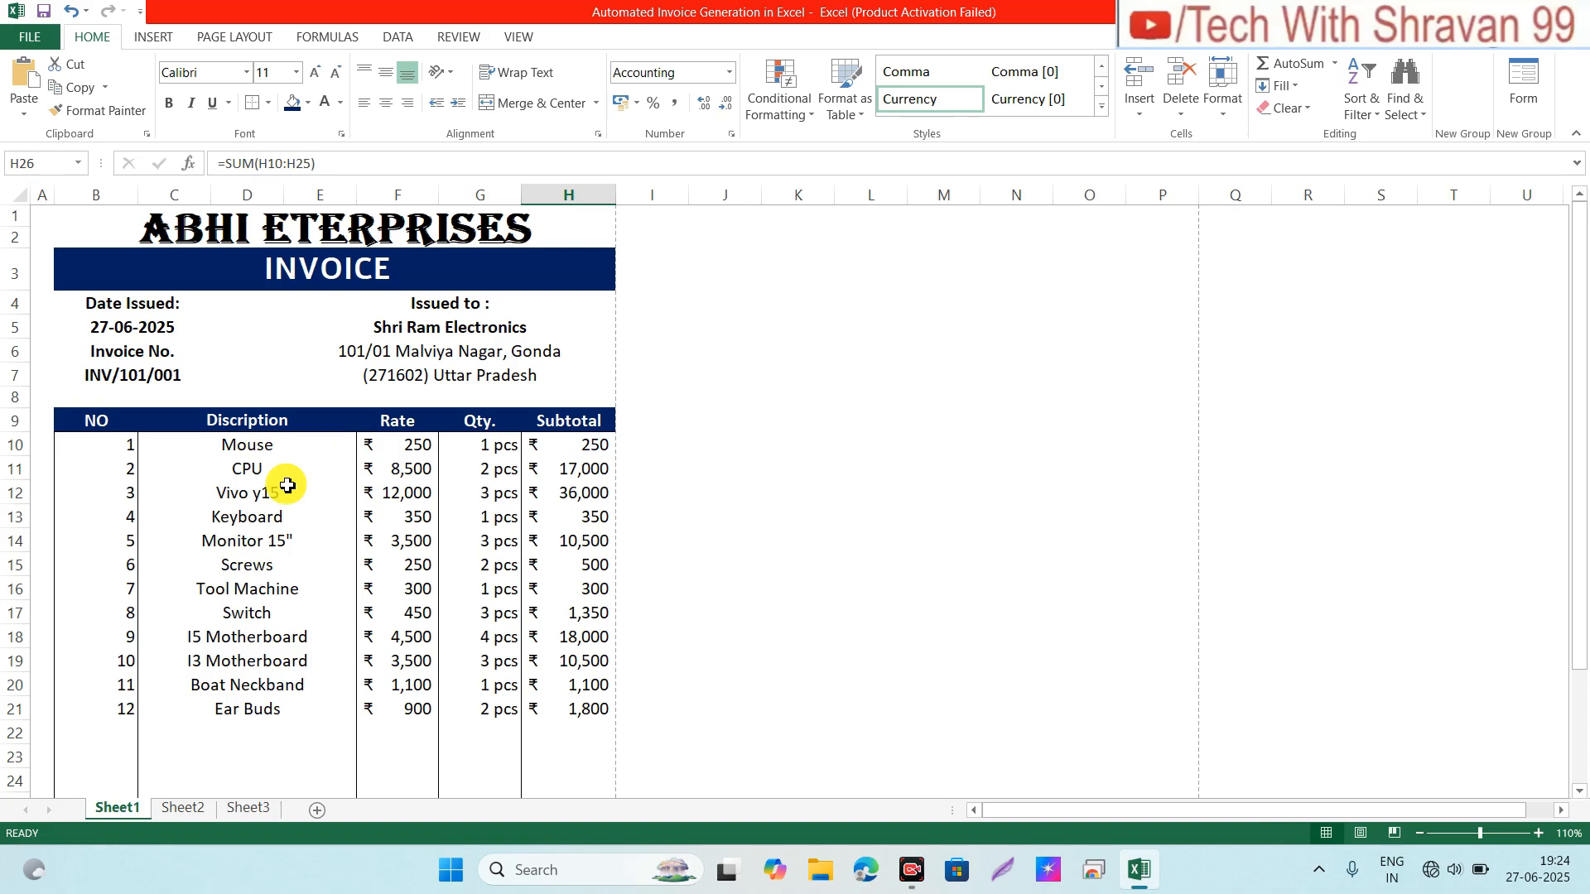
{"action": "key", "text": "ctrl+p"}
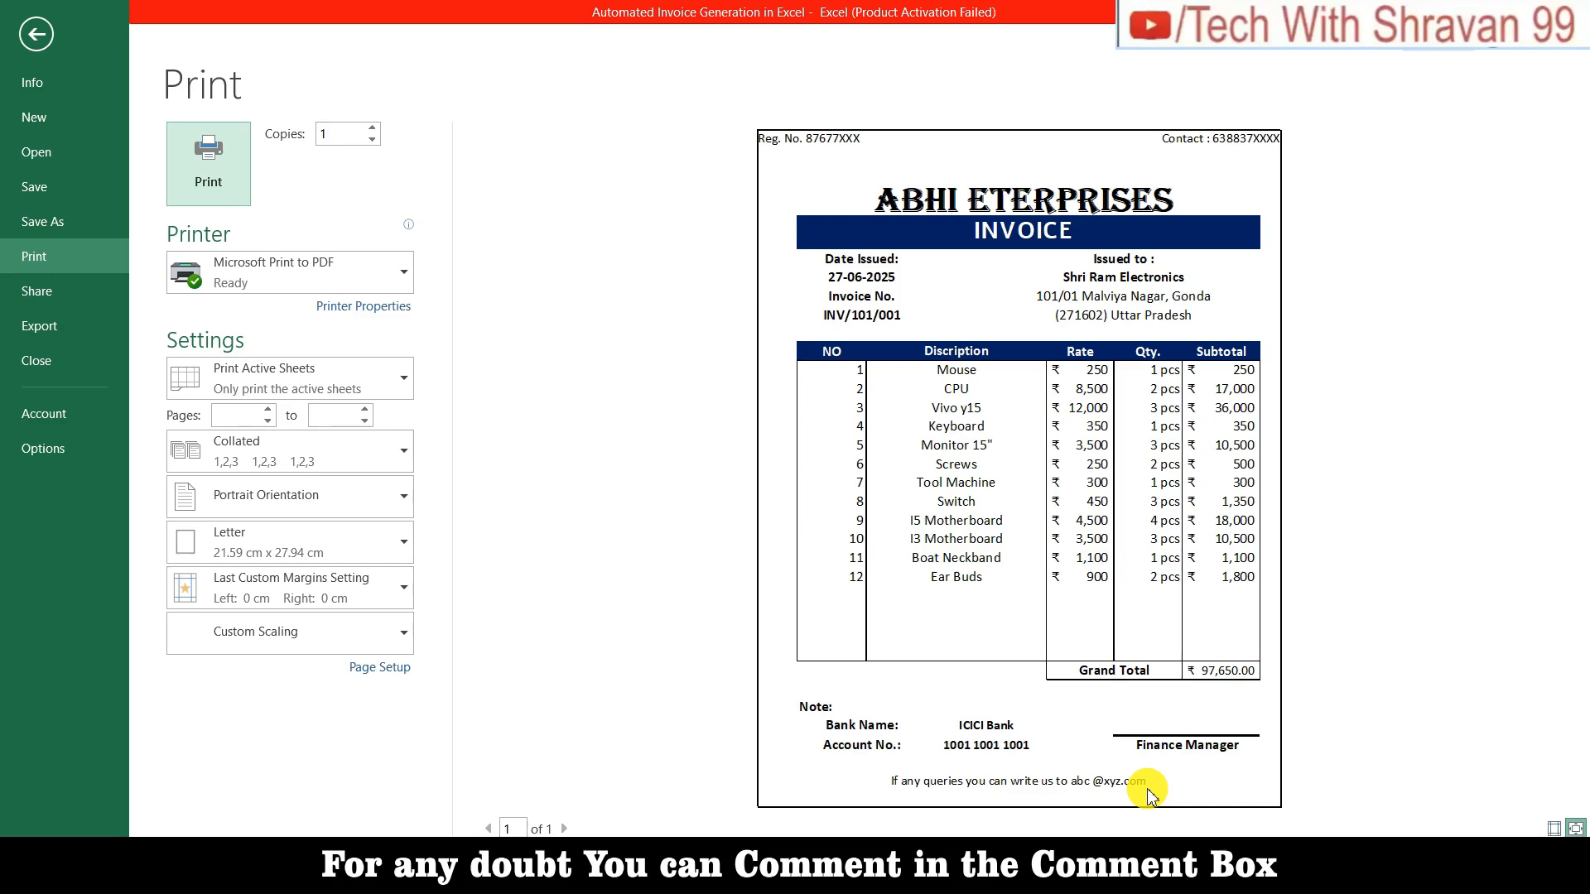
{"action": "key", "text": "Escape"}
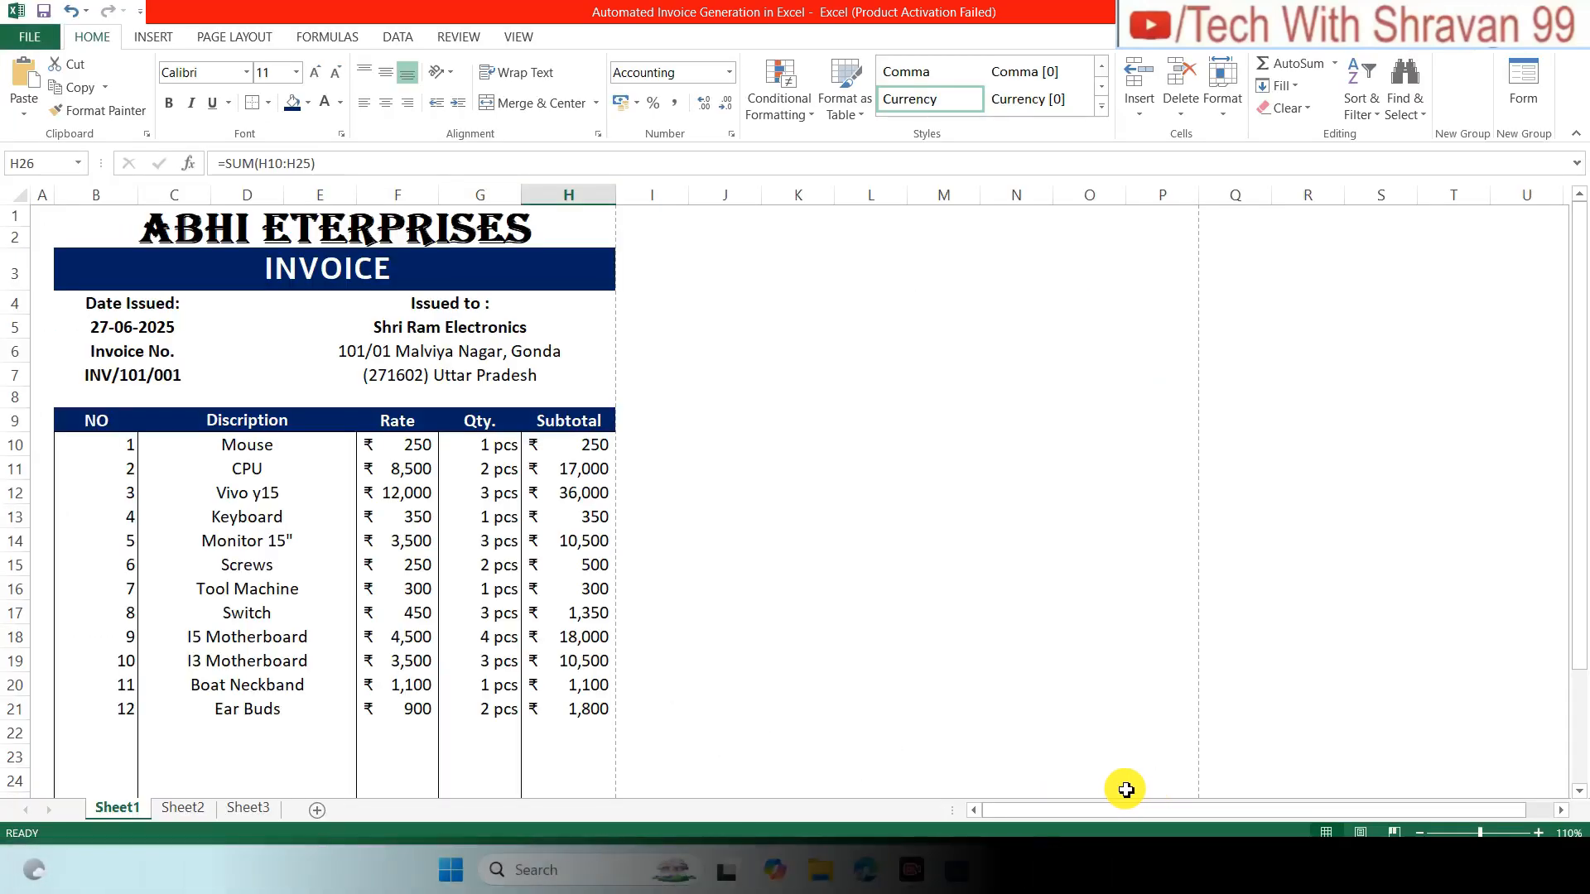
Step: Review the Screws description and the Mouse rate and quantity cells
{"action": "left_click", "coordinate": [238, 568]}
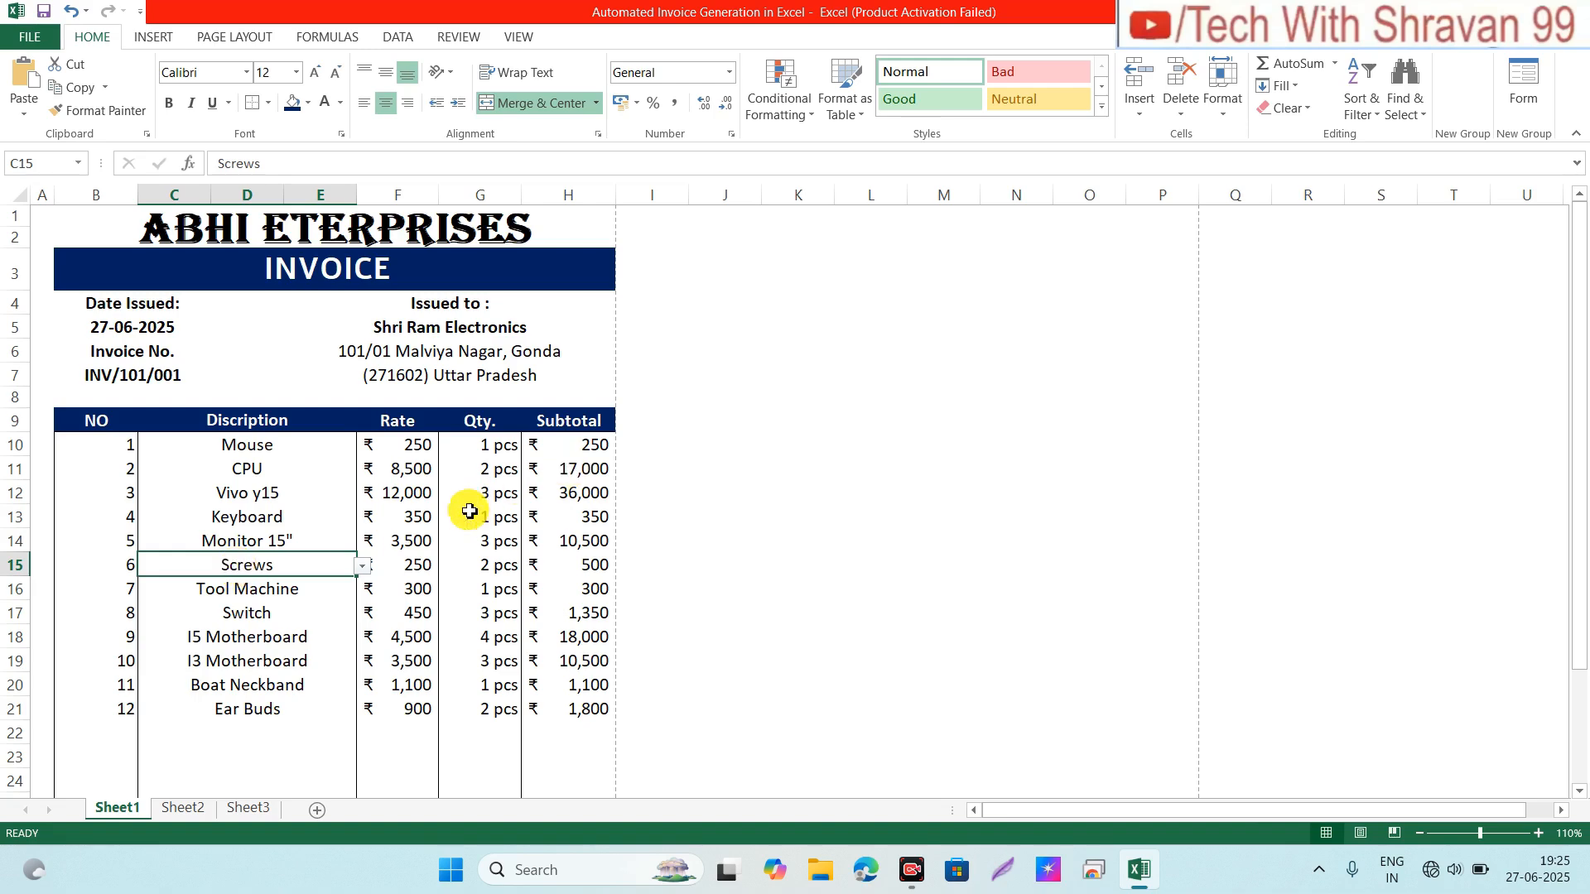
{"action": "left_click", "coordinate": [424, 452]}
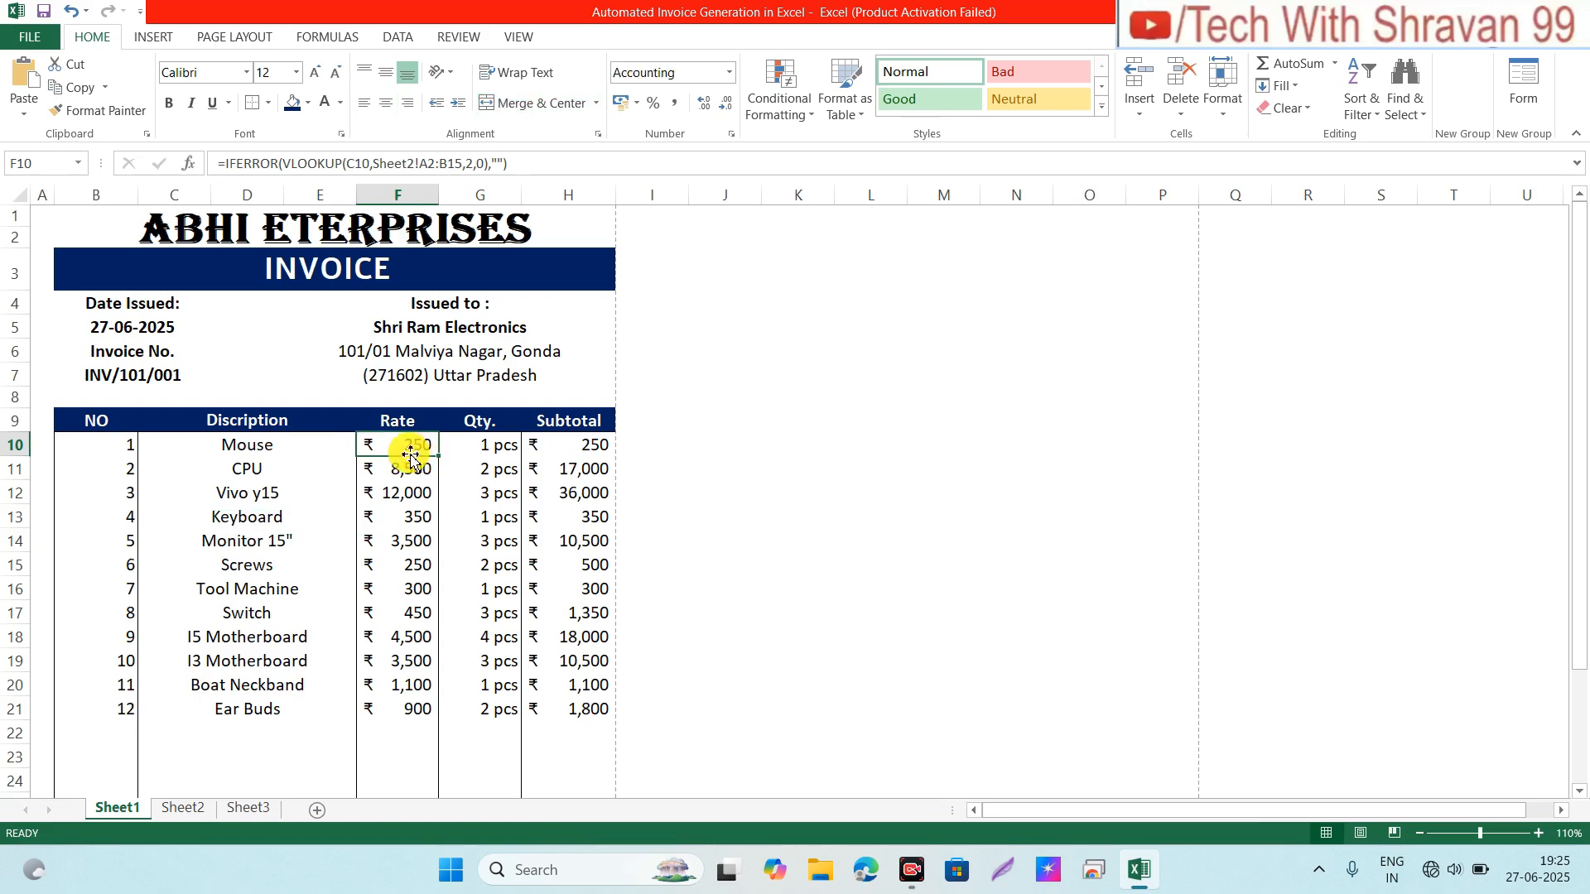
{"action": "left_click", "coordinate": [511, 445]}
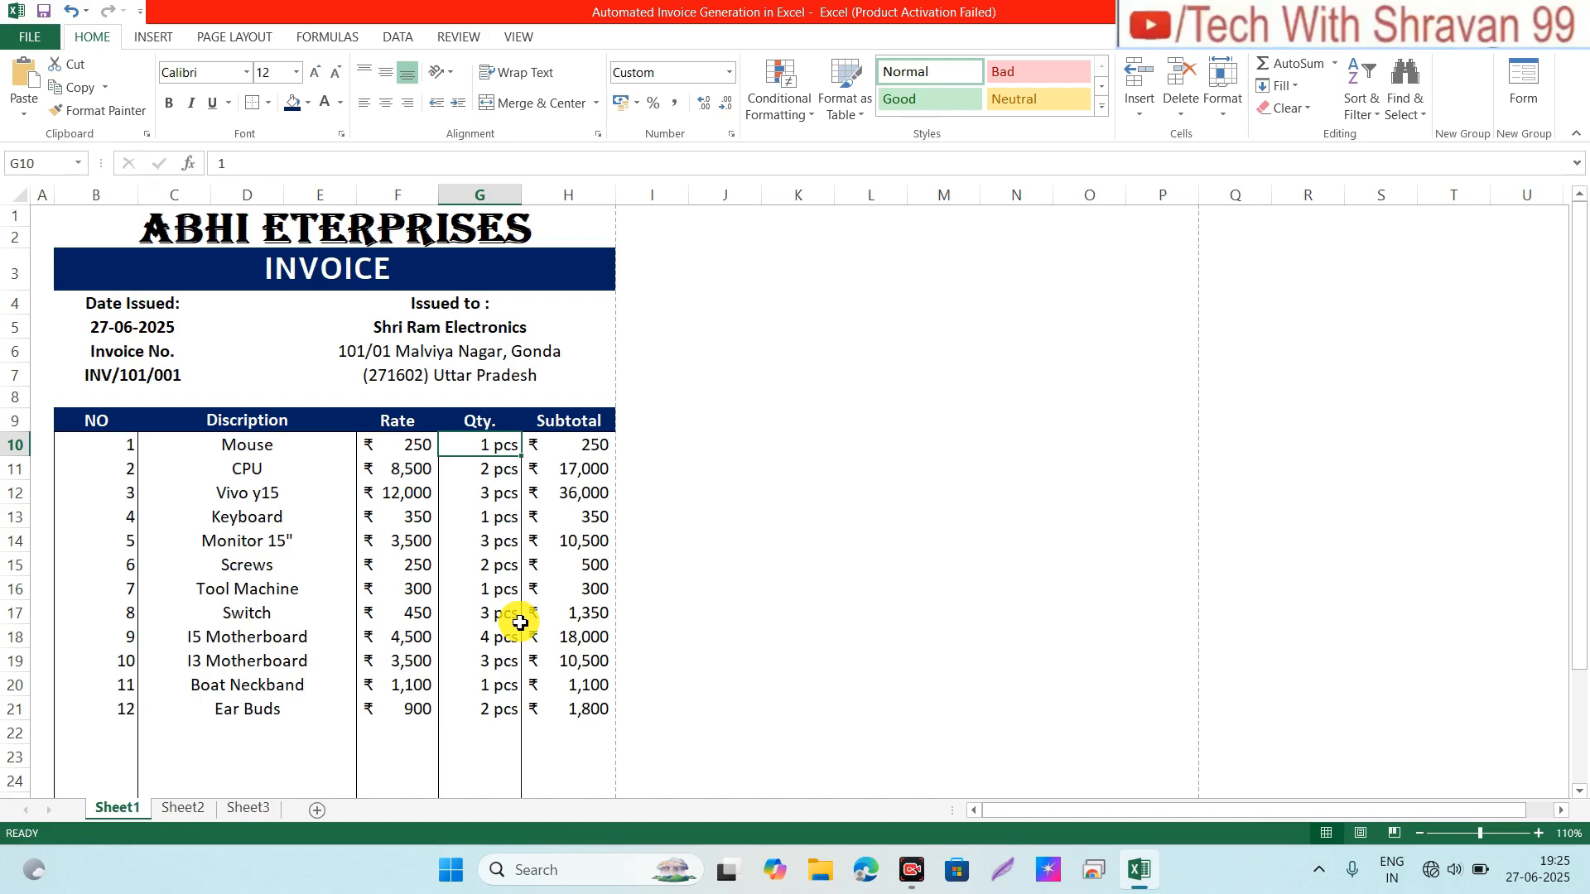
{"action": "left_click", "coordinate": [505, 738]}
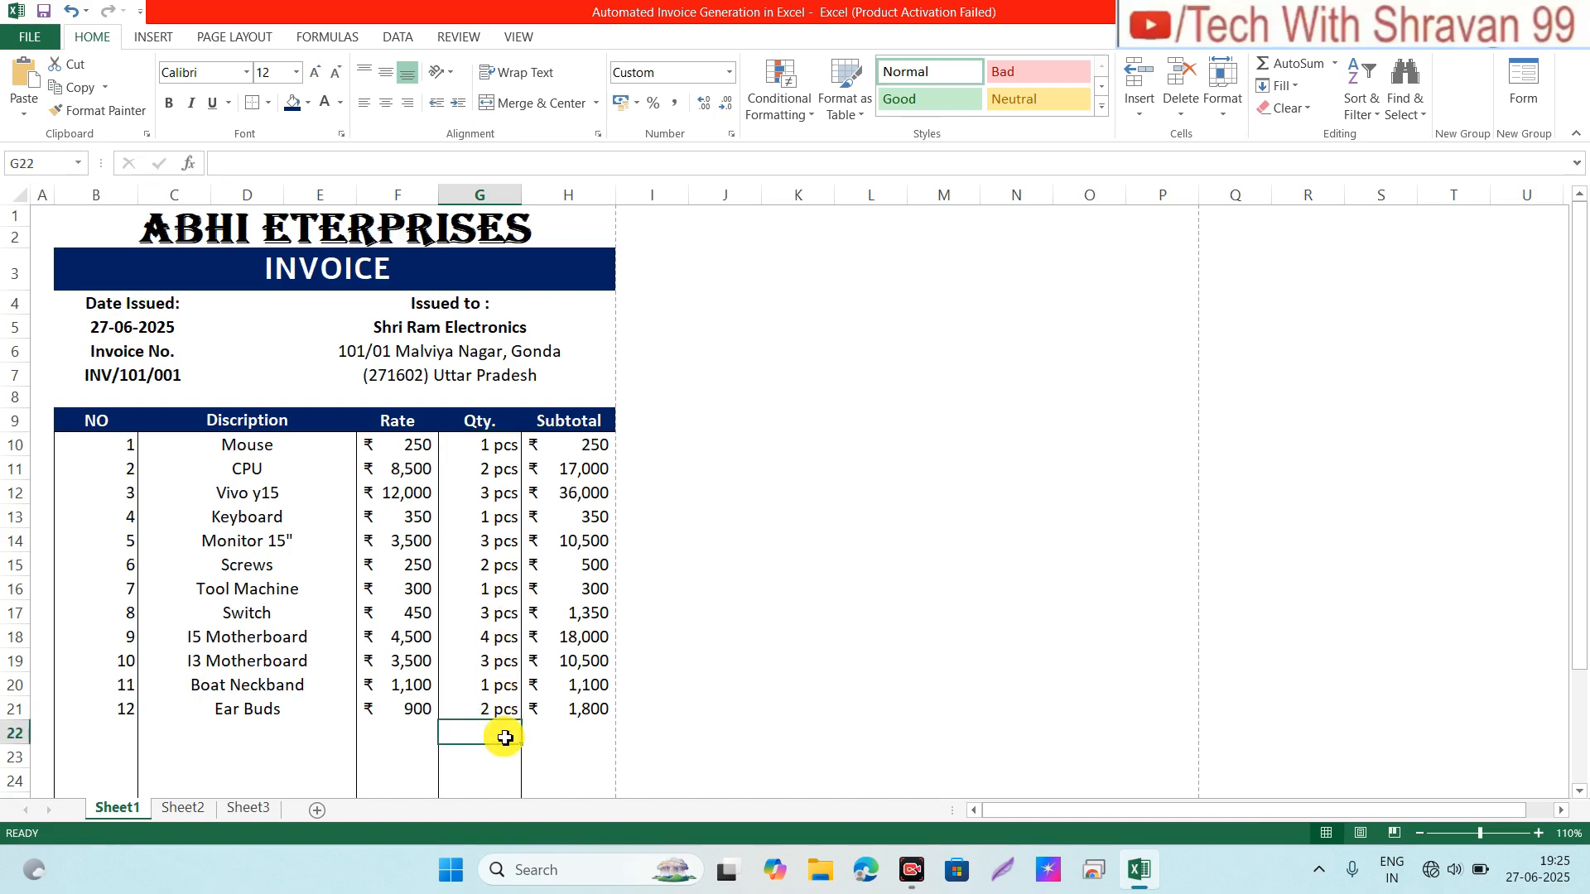
{"action": "left_click", "coordinate": [1086, 489]}
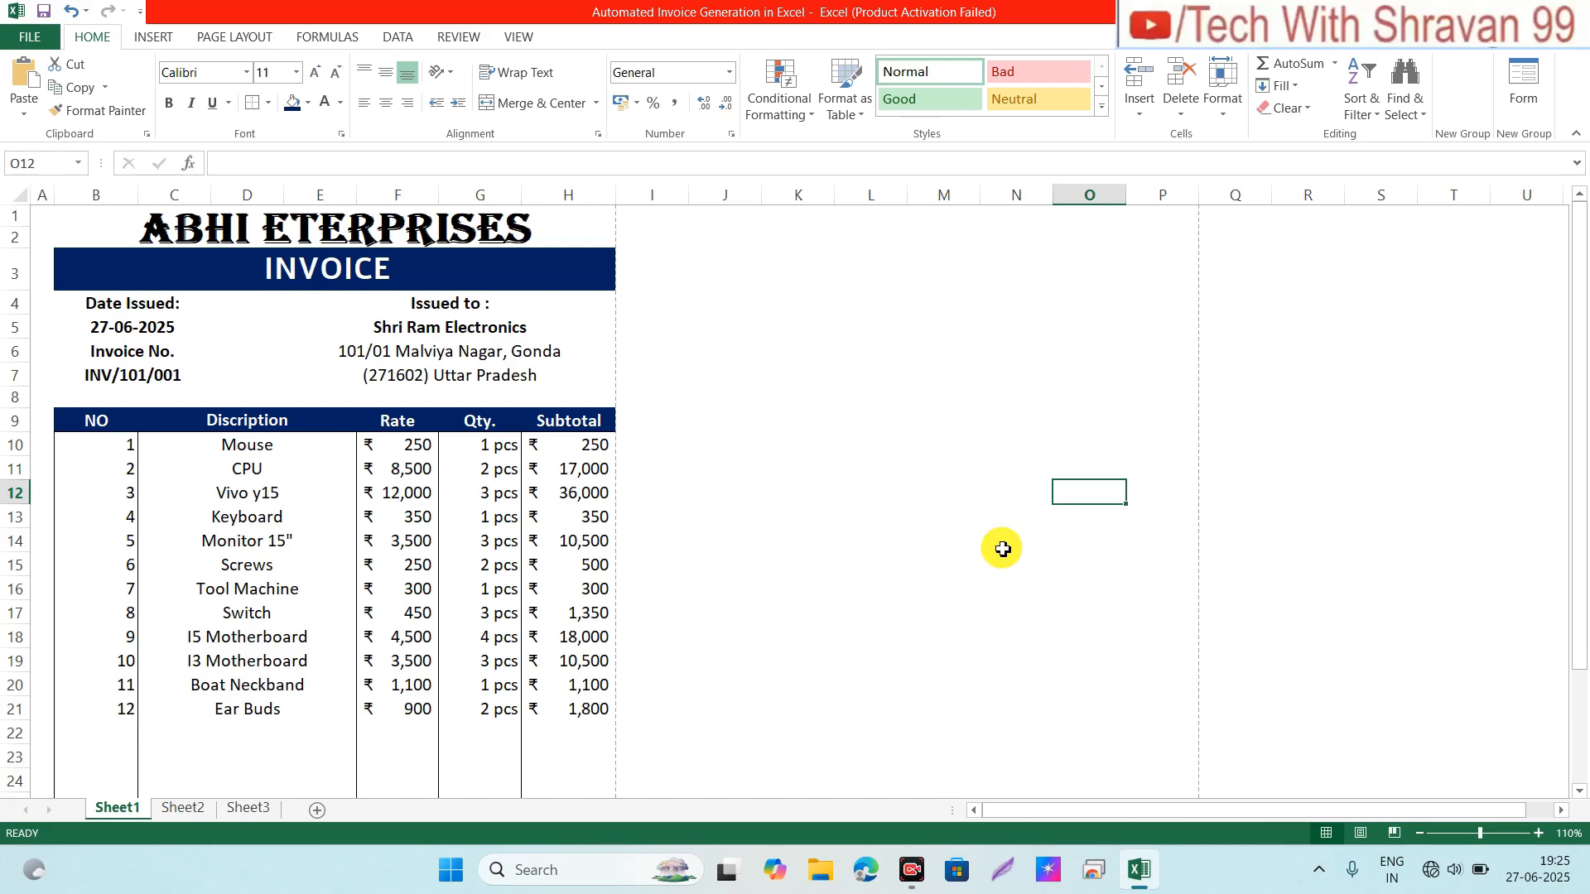
Step: Check the empty row 22 below Ear Buds, then switch to the blank Sheet3
{"action": "left_click", "coordinate": [264, 728]}
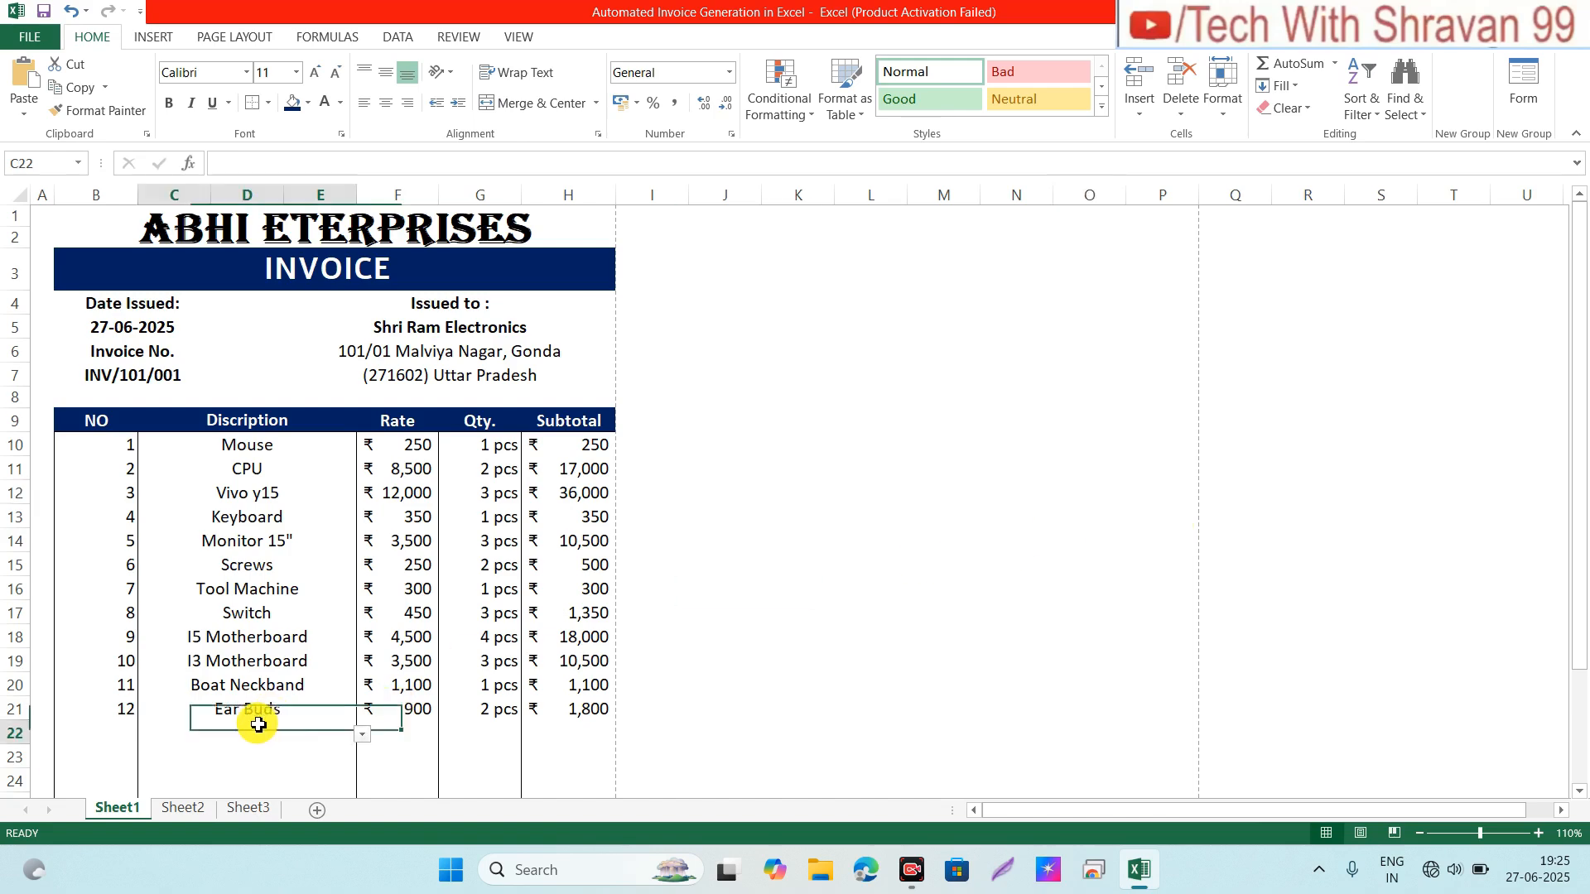
{"action": "left_click", "coordinate": [309, 707]}
{"action": "left_click", "coordinate": [296, 732]}
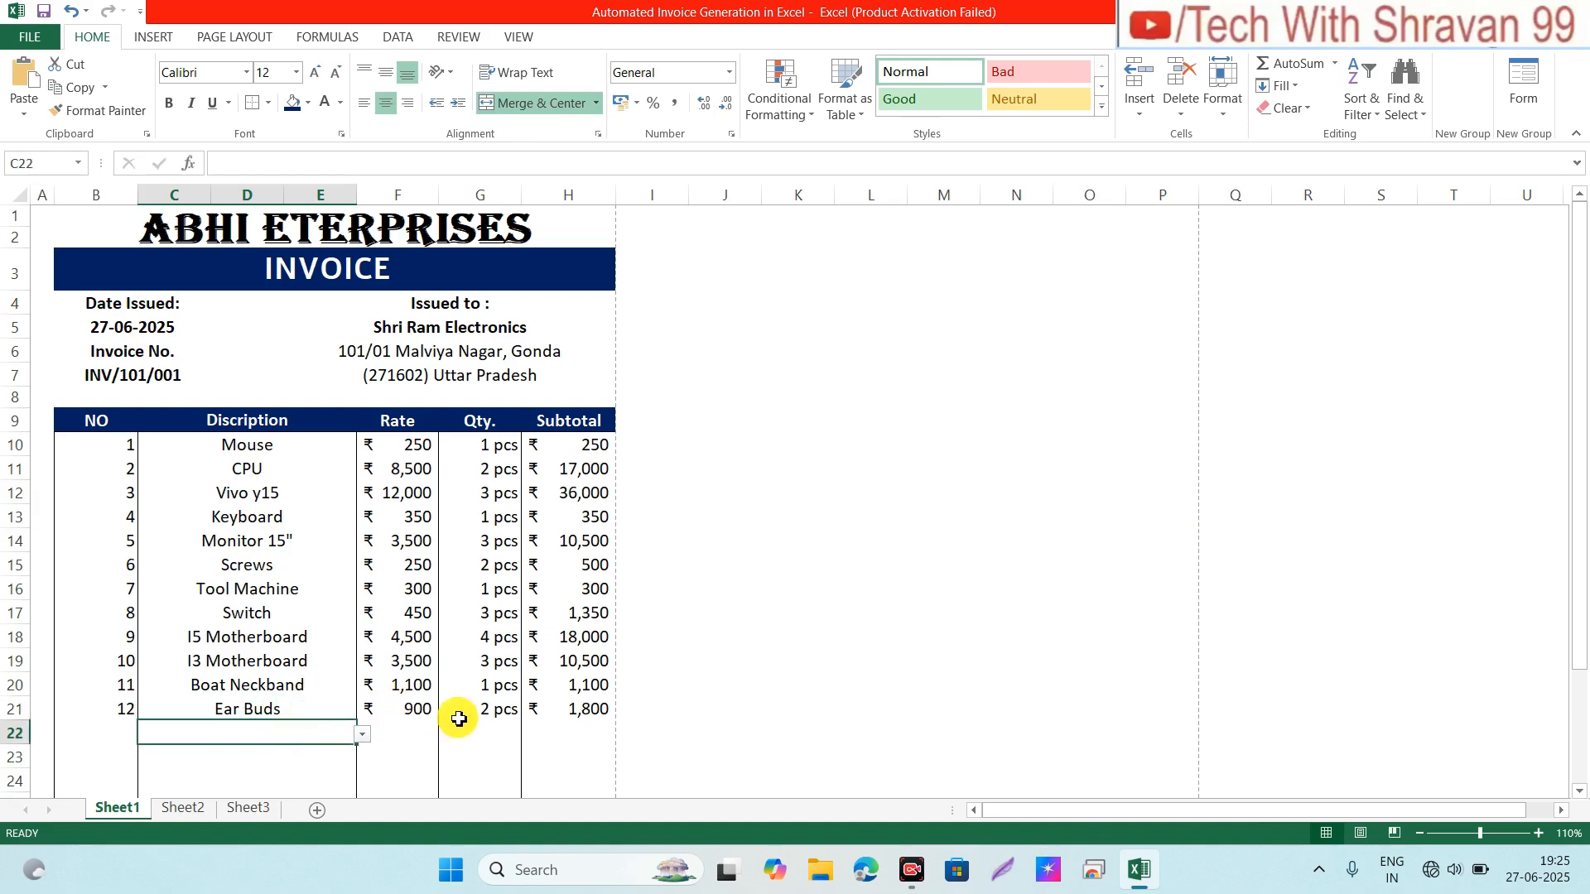
{"action": "left_click", "coordinate": [492, 732]}
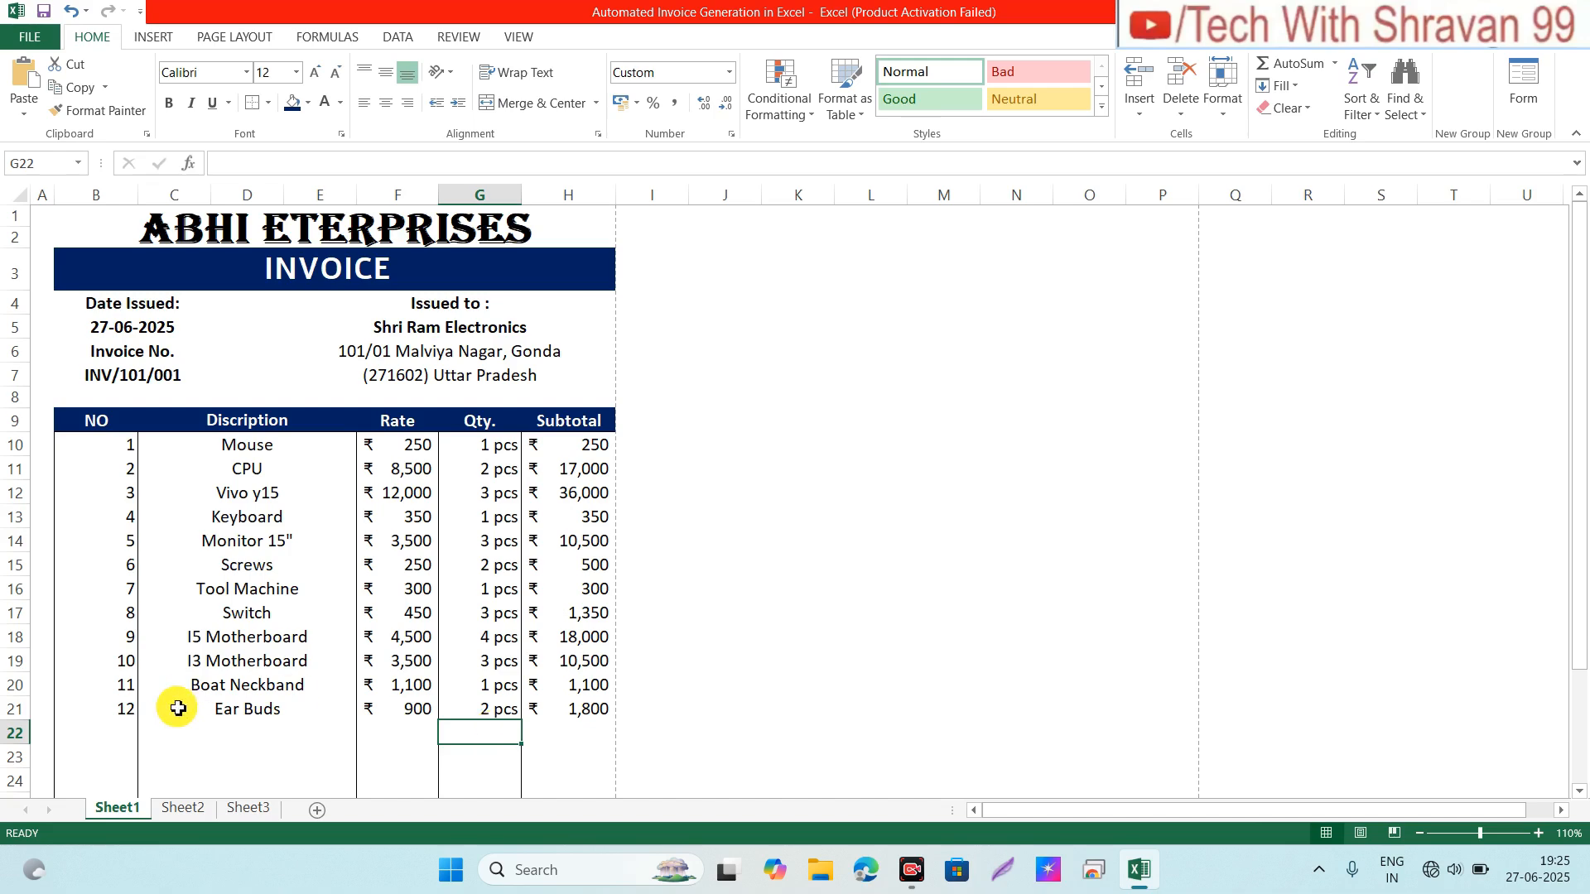
{"action": "left_click", "coordinate": [264, 809]}
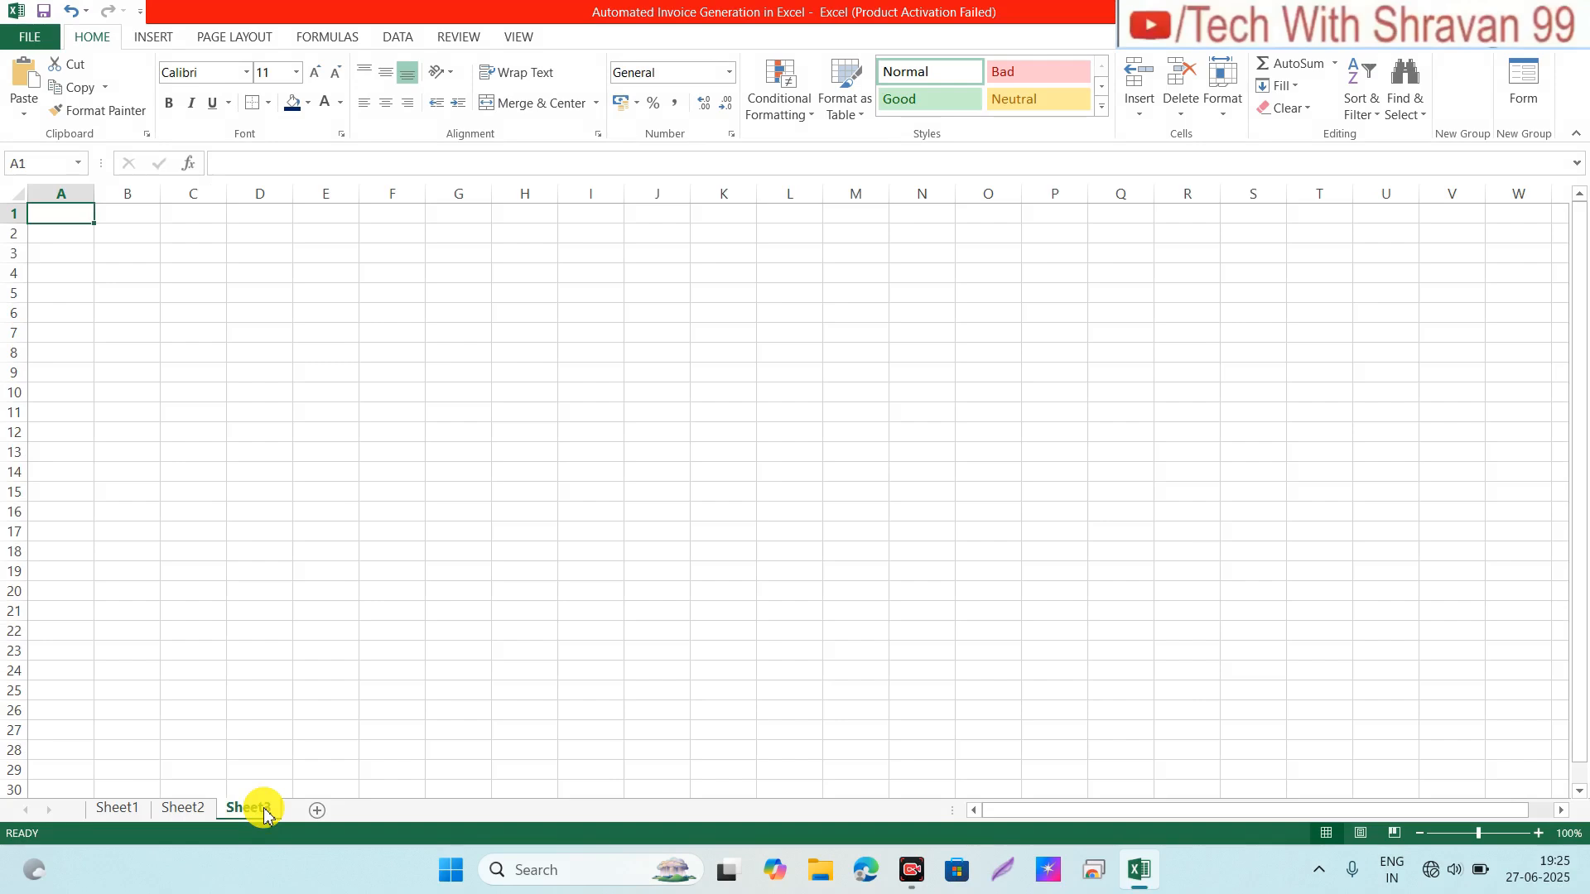
Step: Merge and centre B1 through H1 and enter the title 'Abhi Enterprises'
{"action": "left_click", "coordinate": [137, 214]}
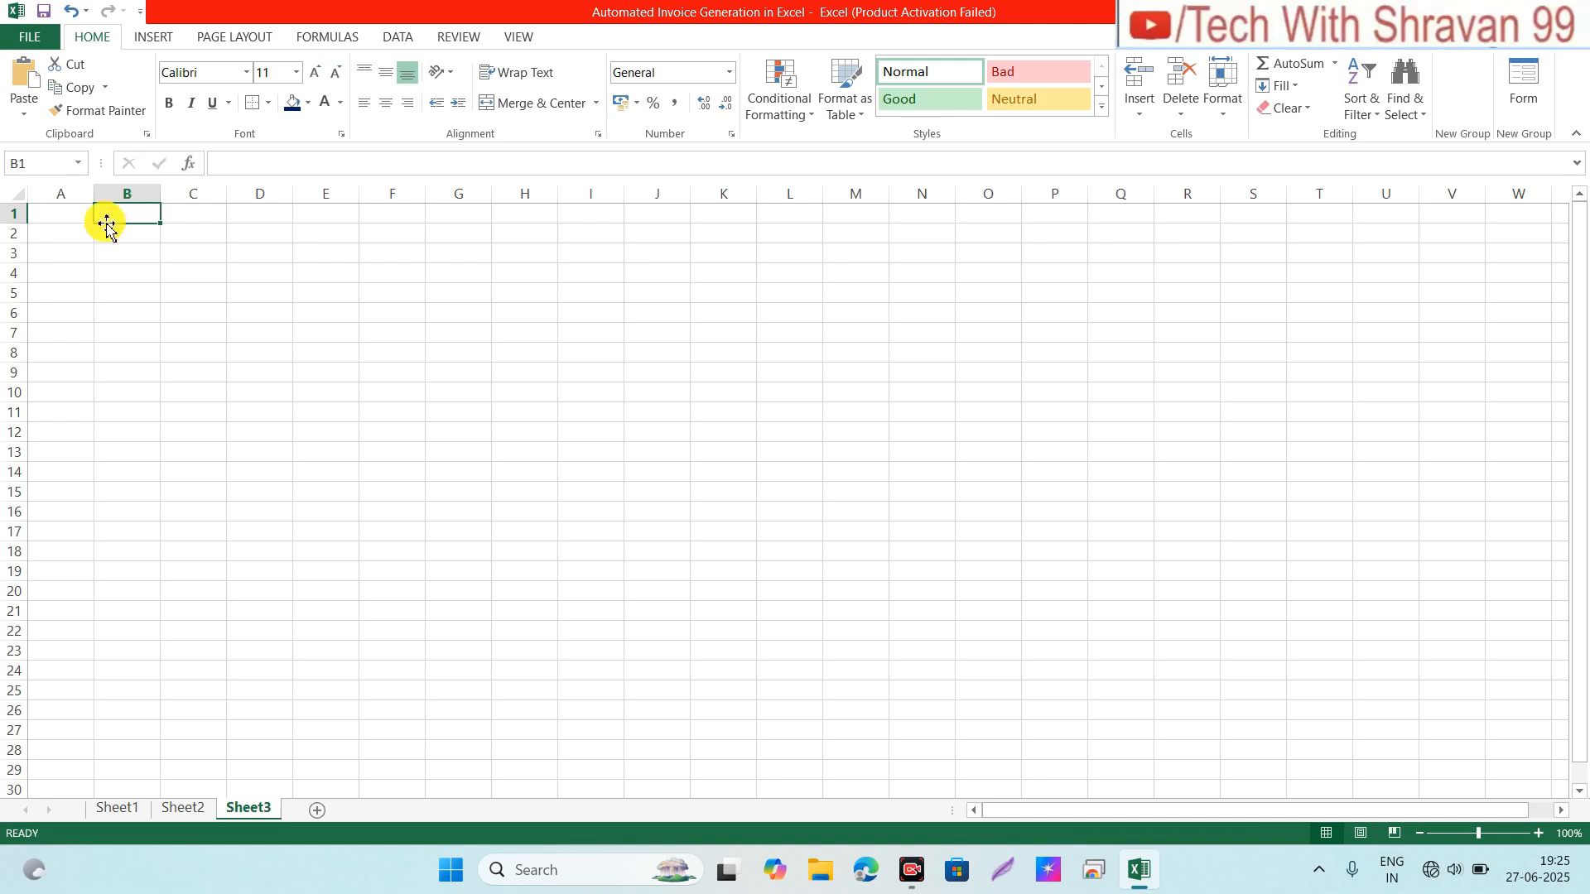
{"action": "left_click", "coordinate": [73, 231]}
{"action": "left_click", "coordinate": [89, 217]}
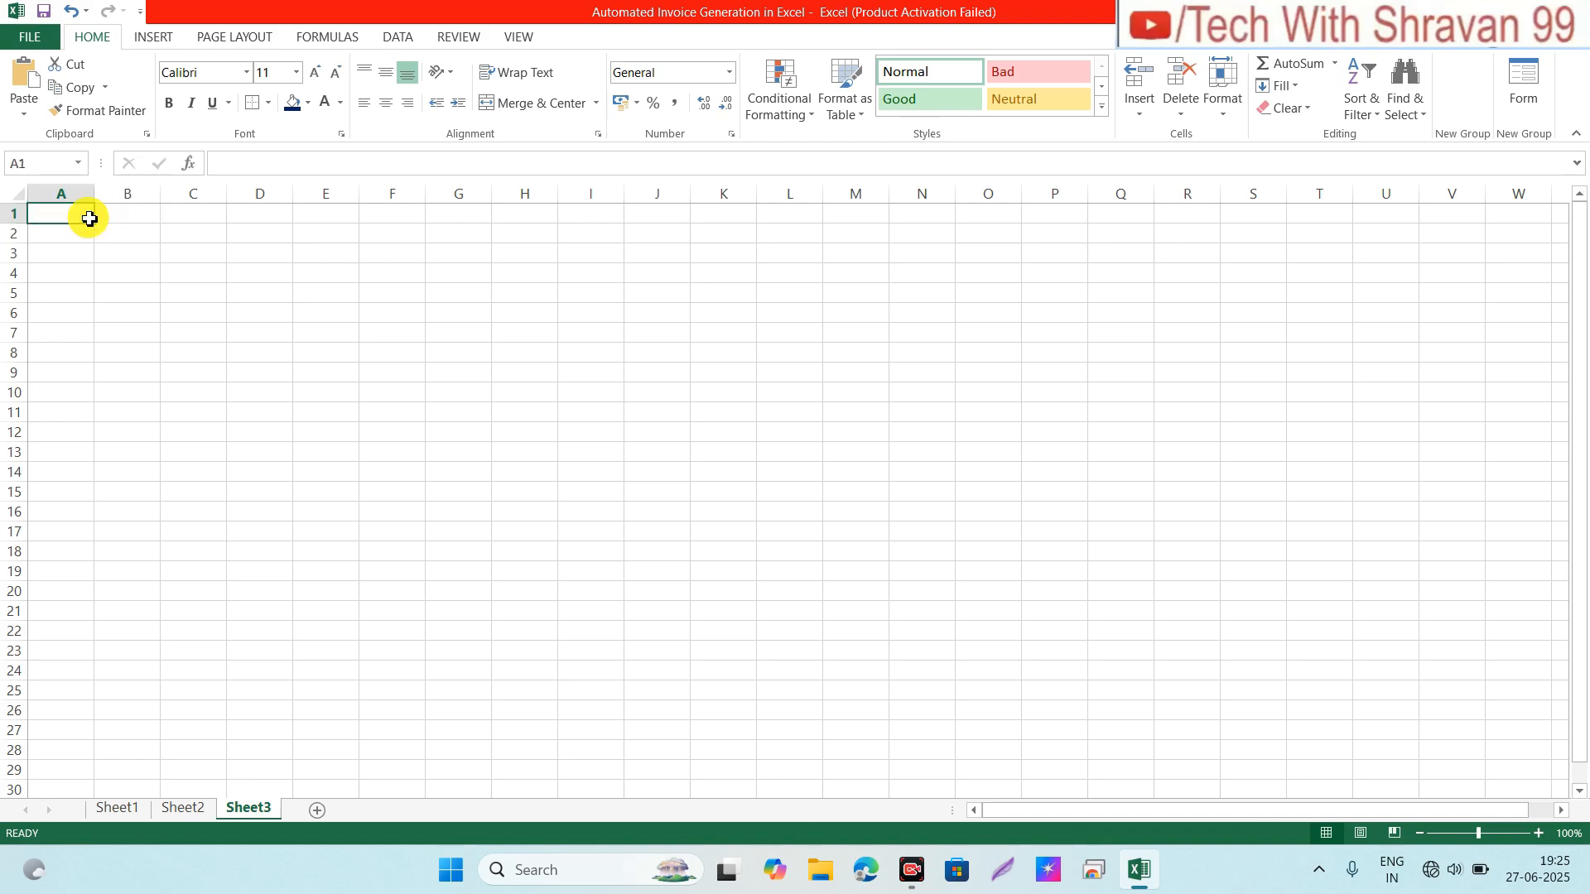
{"action": "left_click", "coordinate": [149, 214]}
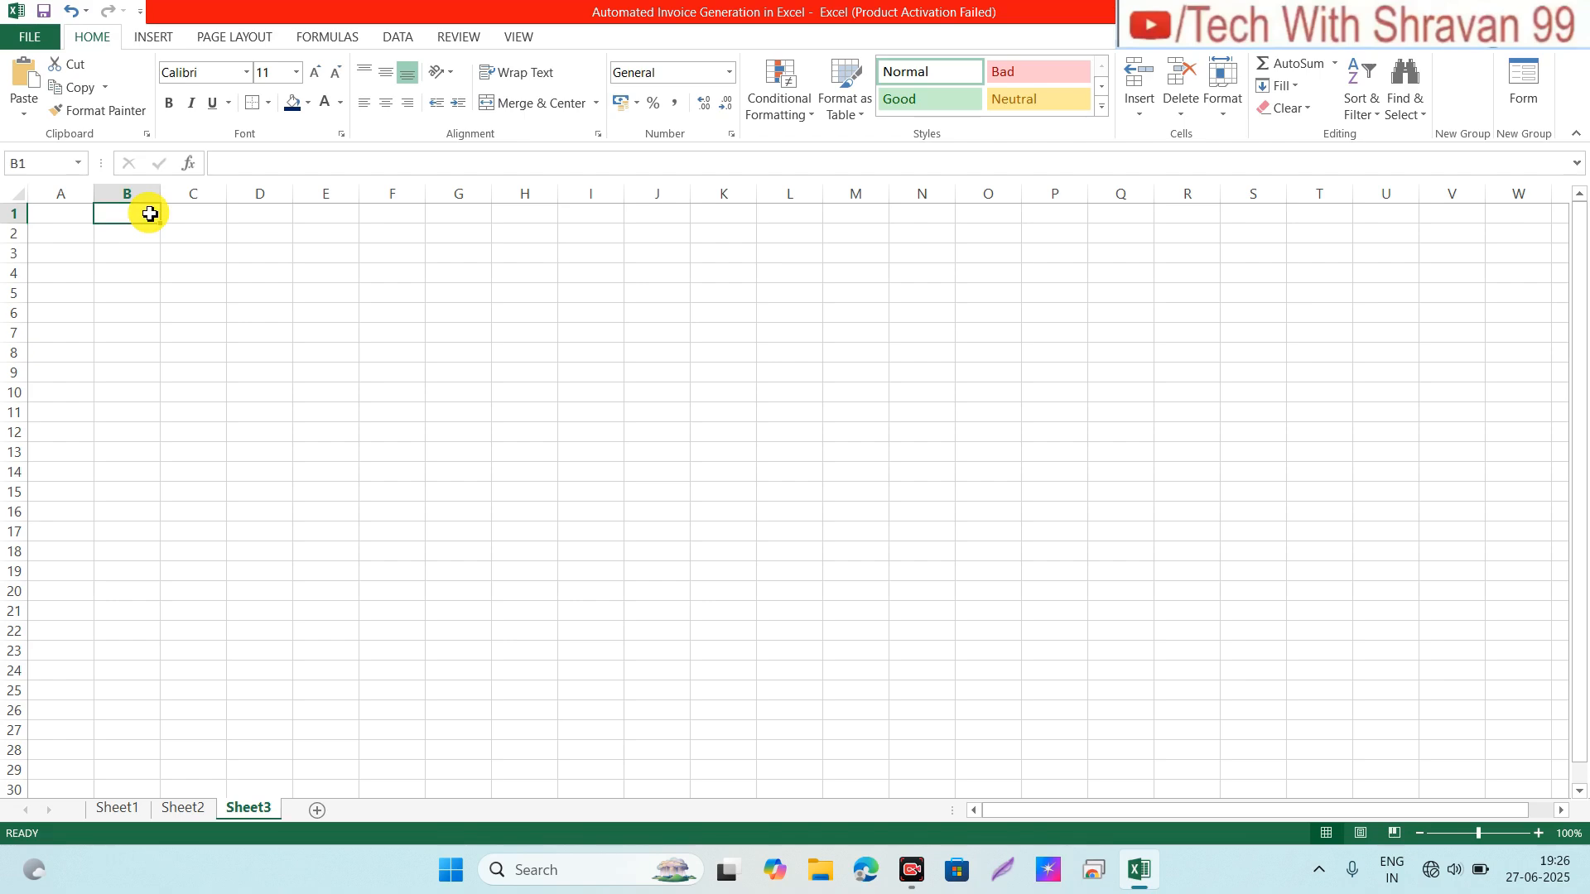
{"action": "key", "text": "shift+Right"}
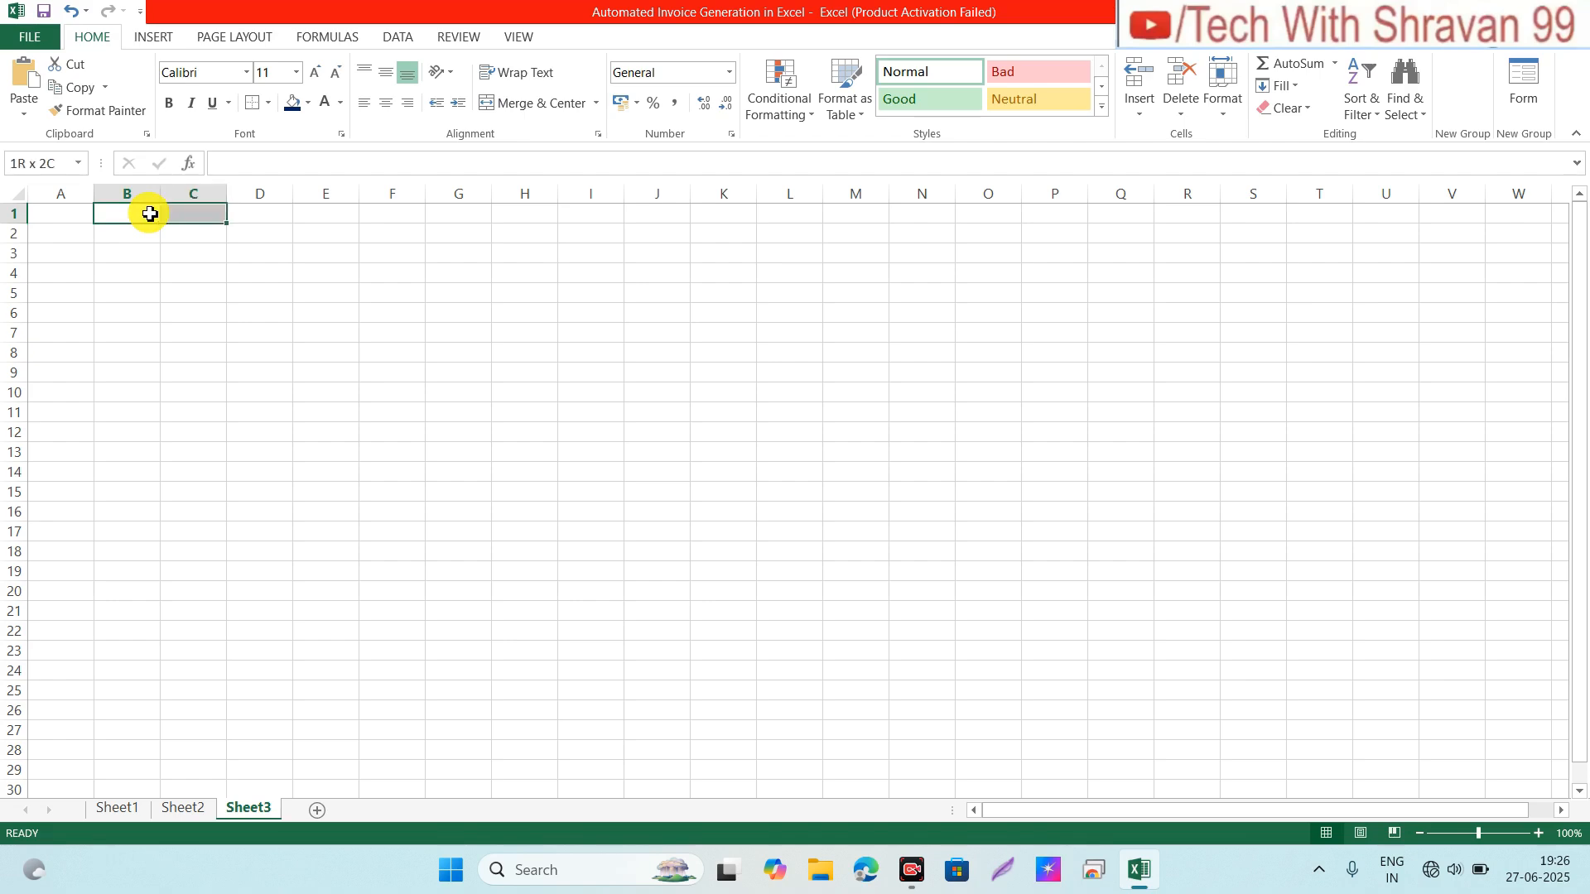
{"action": "key", "text": "shift+Right"}
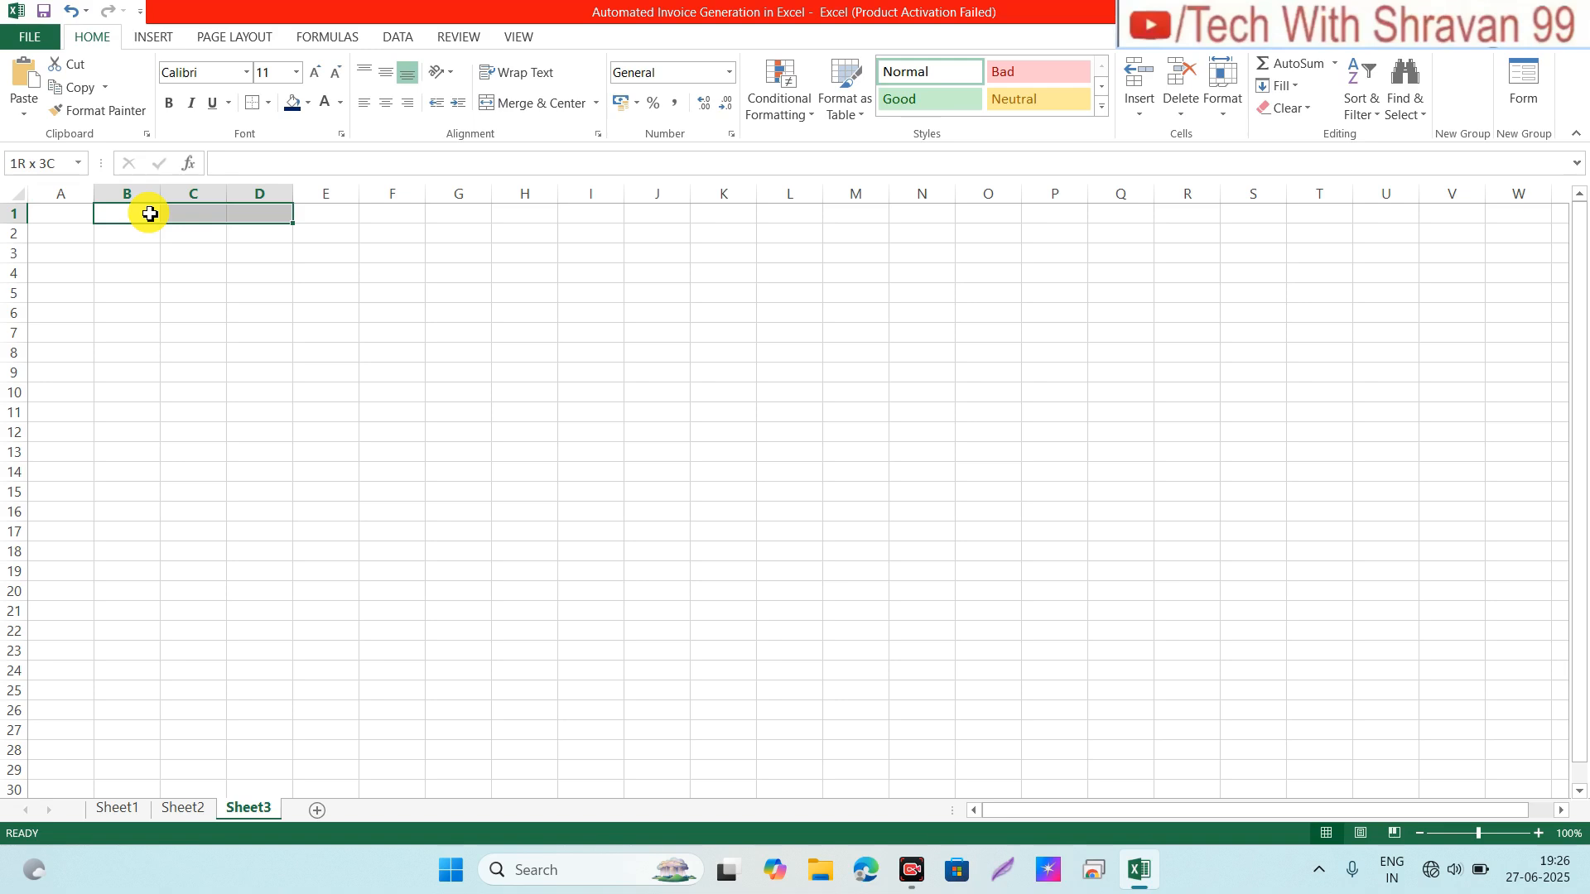
{"action": "key", "text": "shift+Right"}
{"action": "key", "text": "shift+Right"}
{"action": "key", "text": "shift+Right"}
{"action": "key", "text": "shift+Right"}
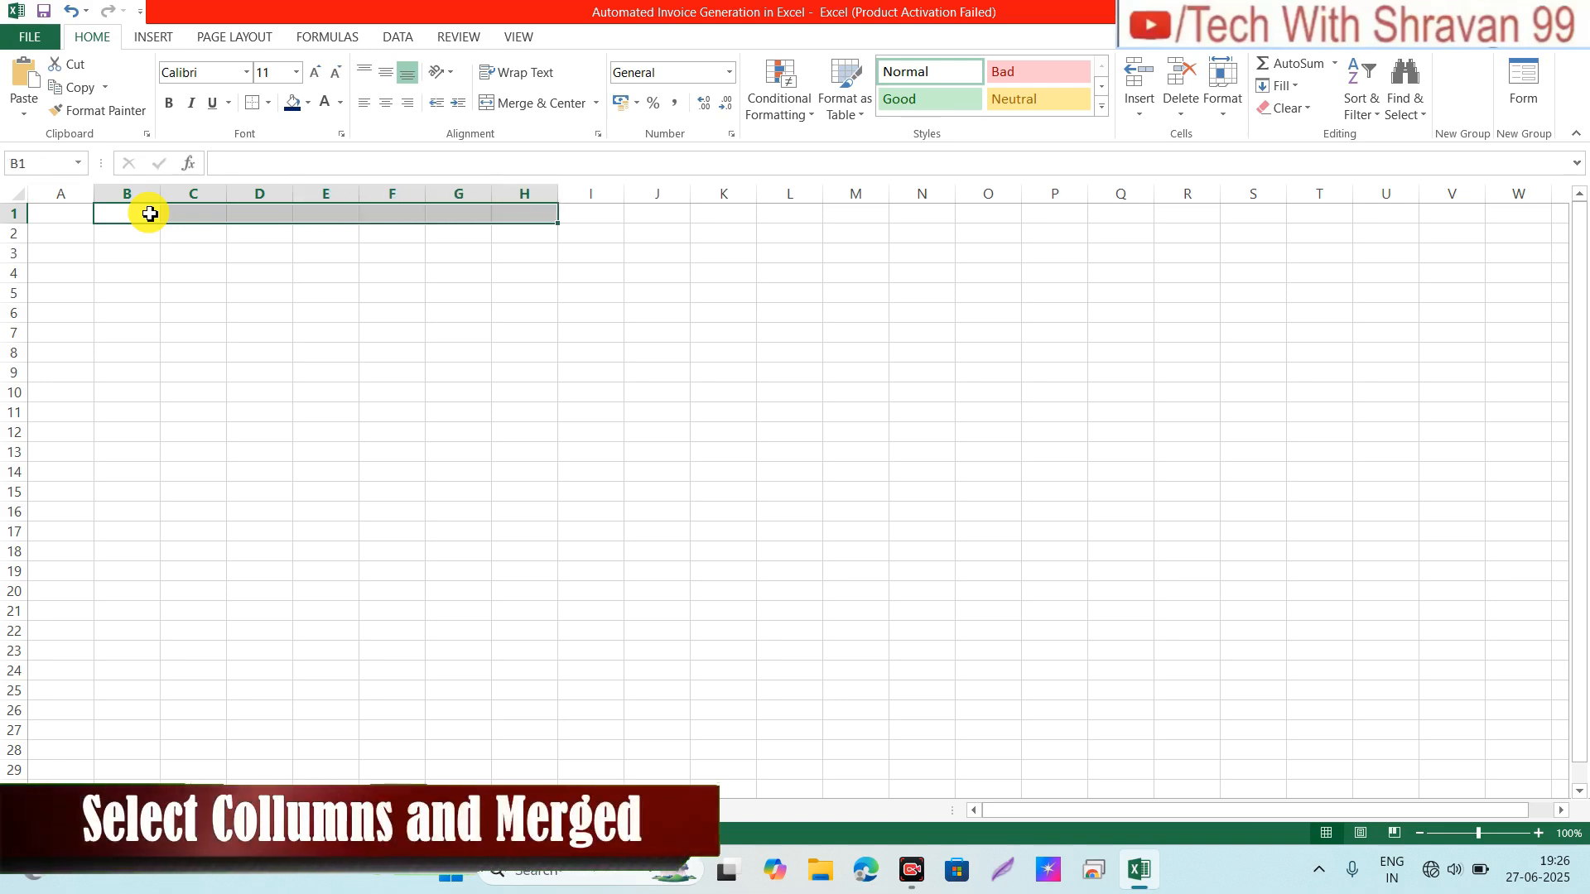
{"action": "left_click", "coordinate": [537, 105]}
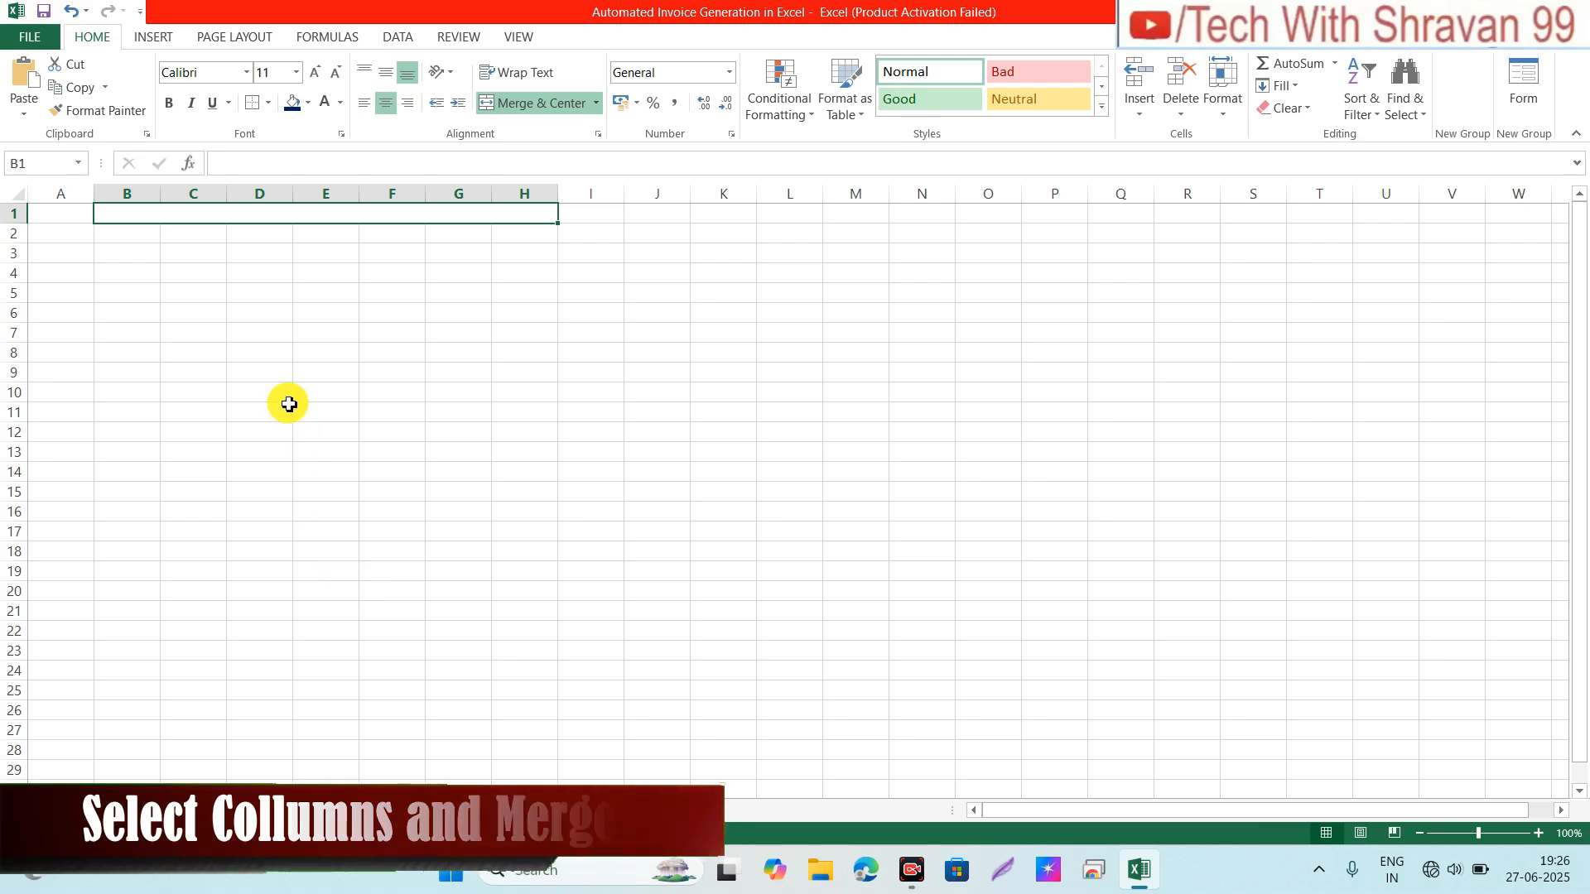
{"action": "type", "text": "A"}
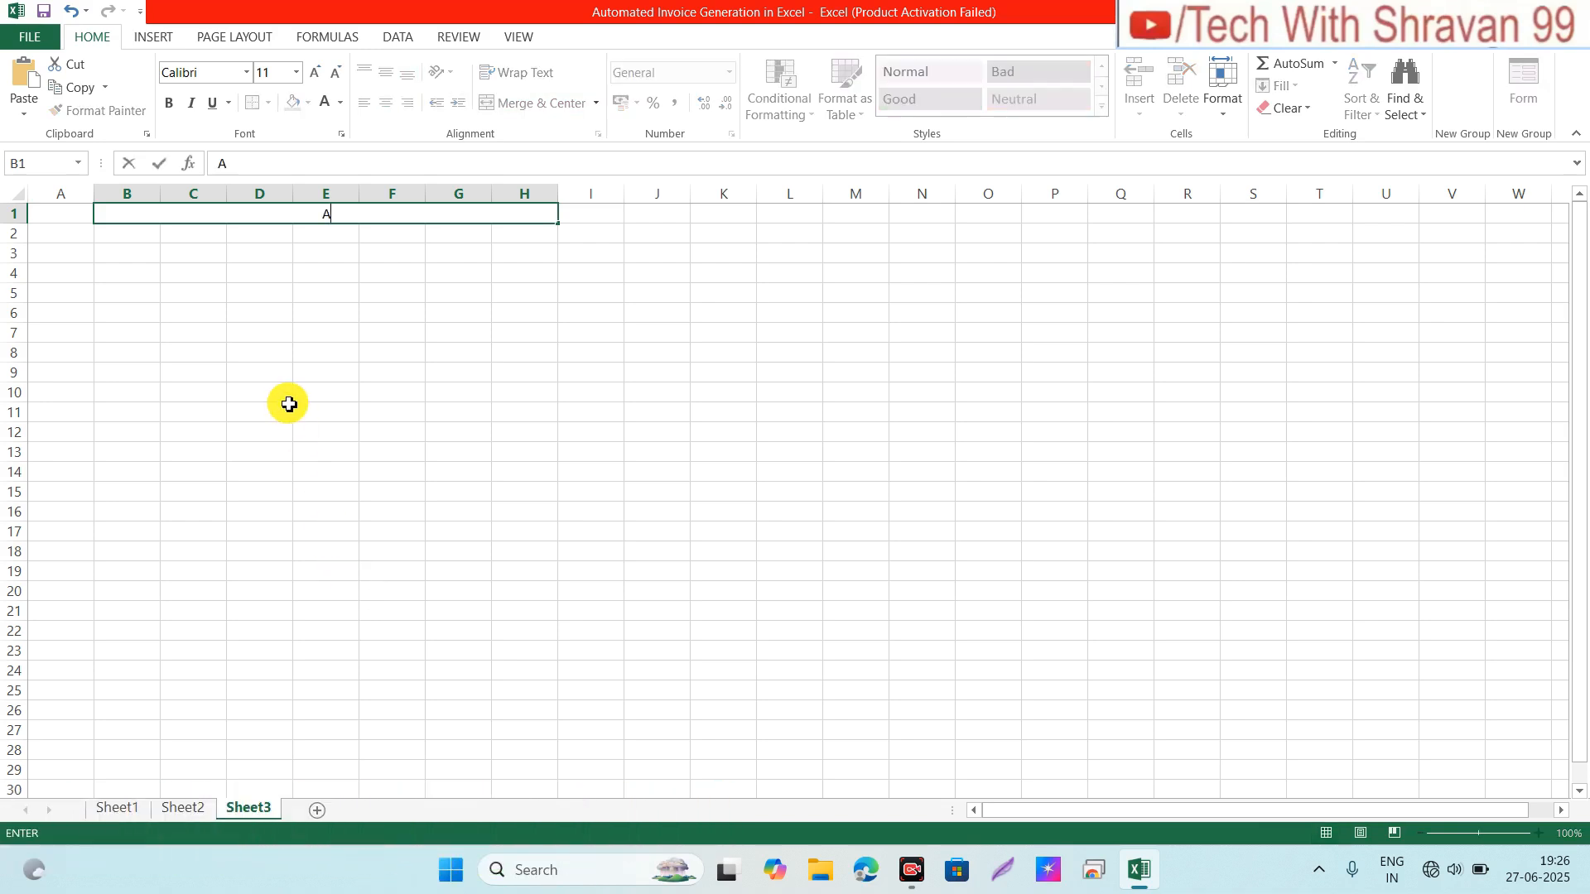
{"action": "type", "text": "bhi Enter"}
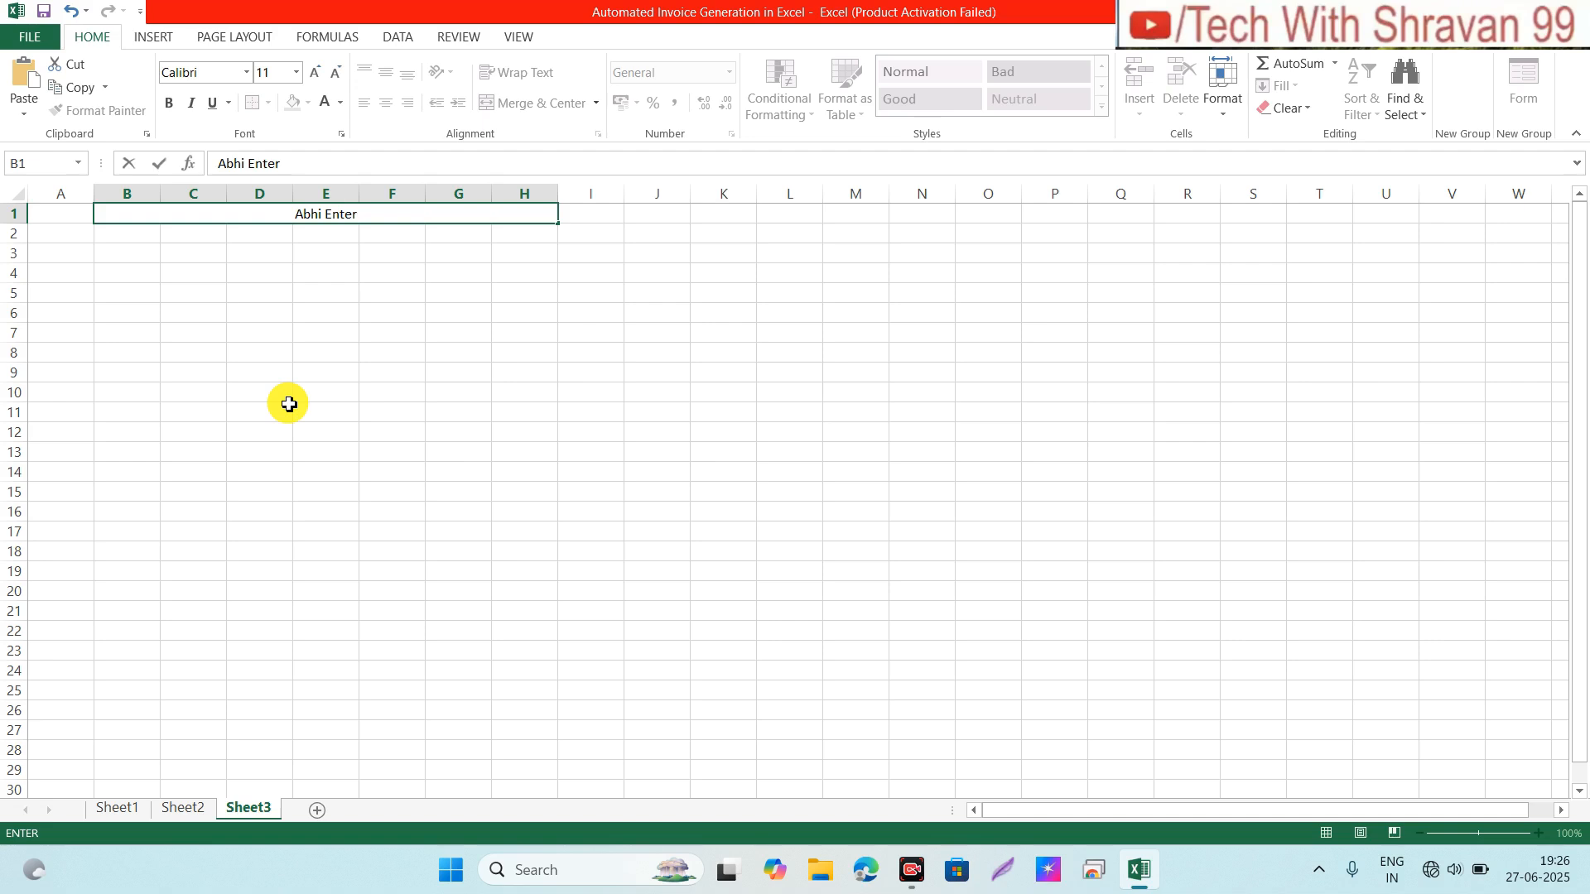
{"action": "type", "text": "prises"}
Step: Commit the company name, then merge and centre B2:I2 with the heading 'INVOICE'
{"action": "key", "text": "Return"}
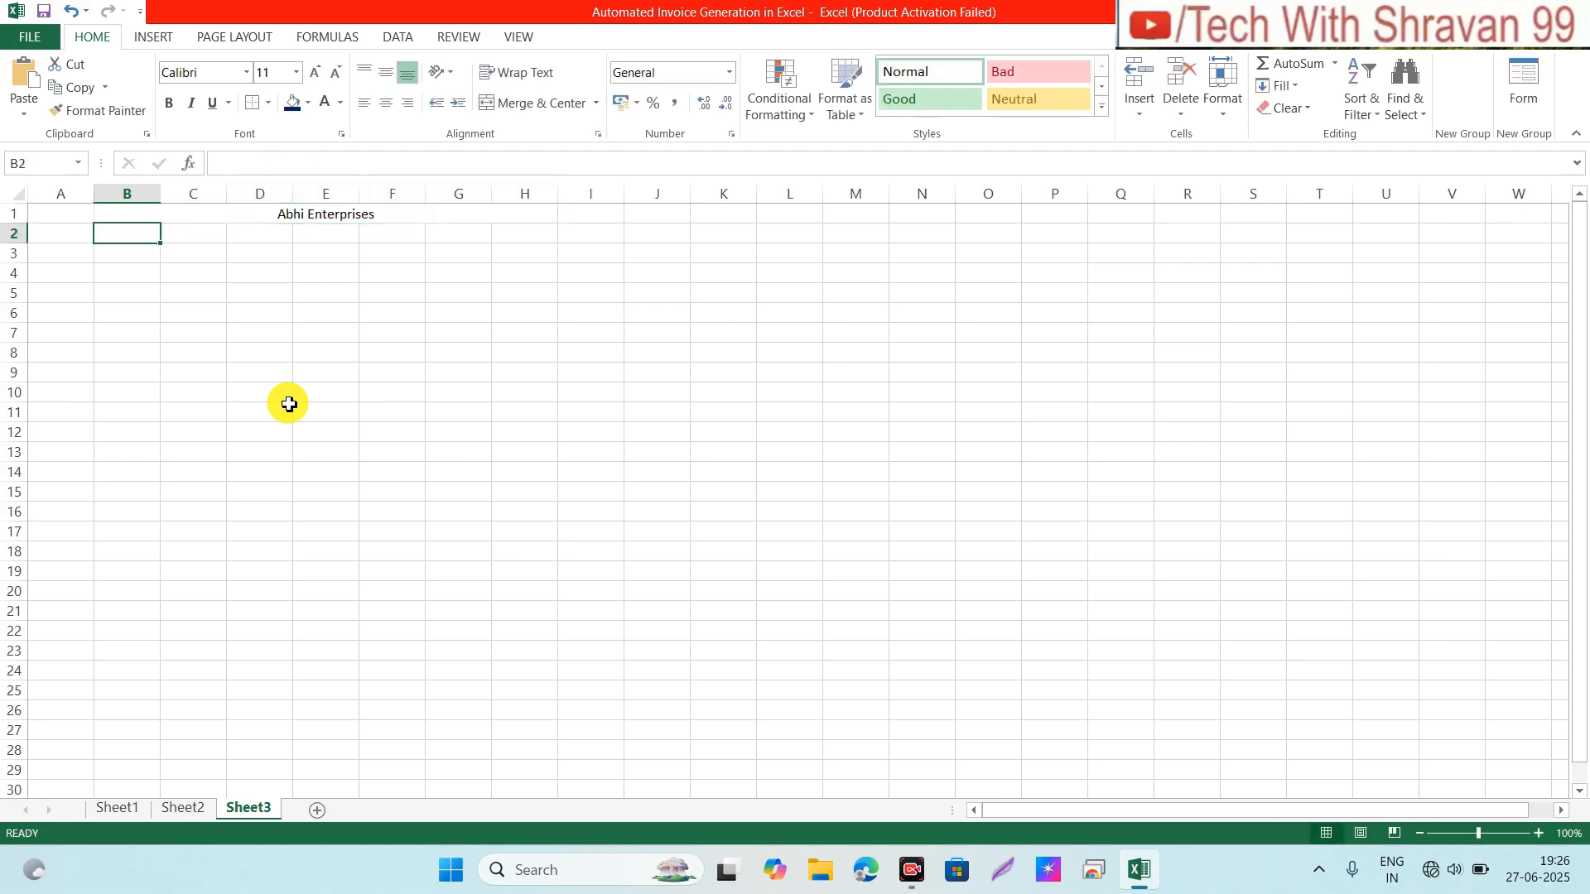
{"action": "key", "text": "shift+Right"}
{"action": "key", "text": "shift+Right"}
{"action": "key", "text": "shift+Right"}
{"action": "key", "text": "shift+Right"}
{"action": "key", "text": "shift+Right"}
{"action": "key", "text": "shift+Right"}
{"action": "key", "text": "shift+Right"}
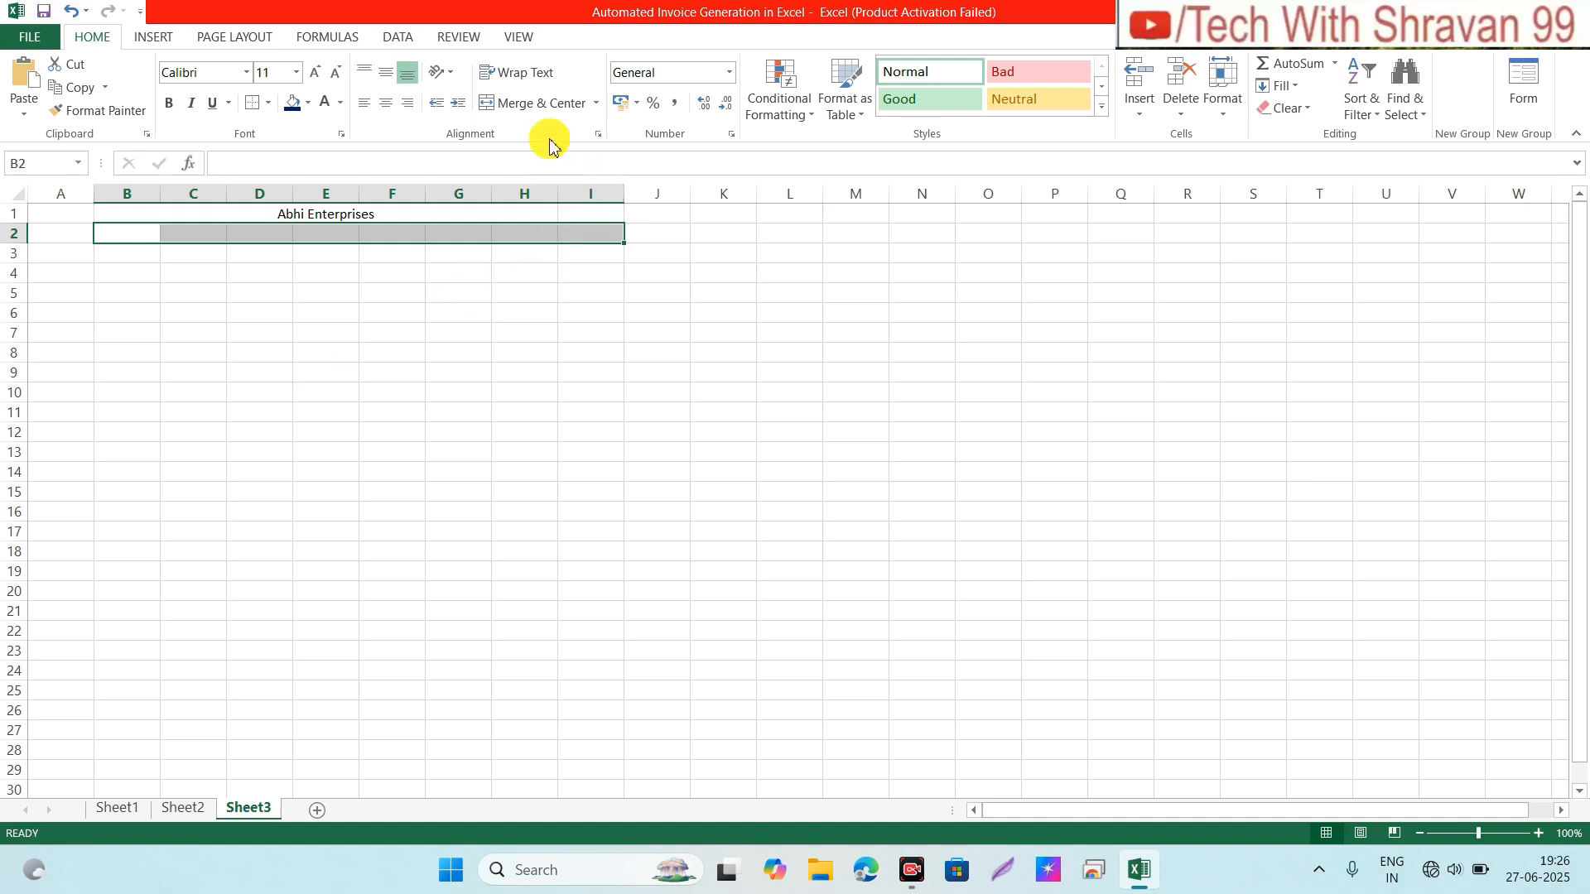
{"action": "left_click", "coordinate": [538, 104]}
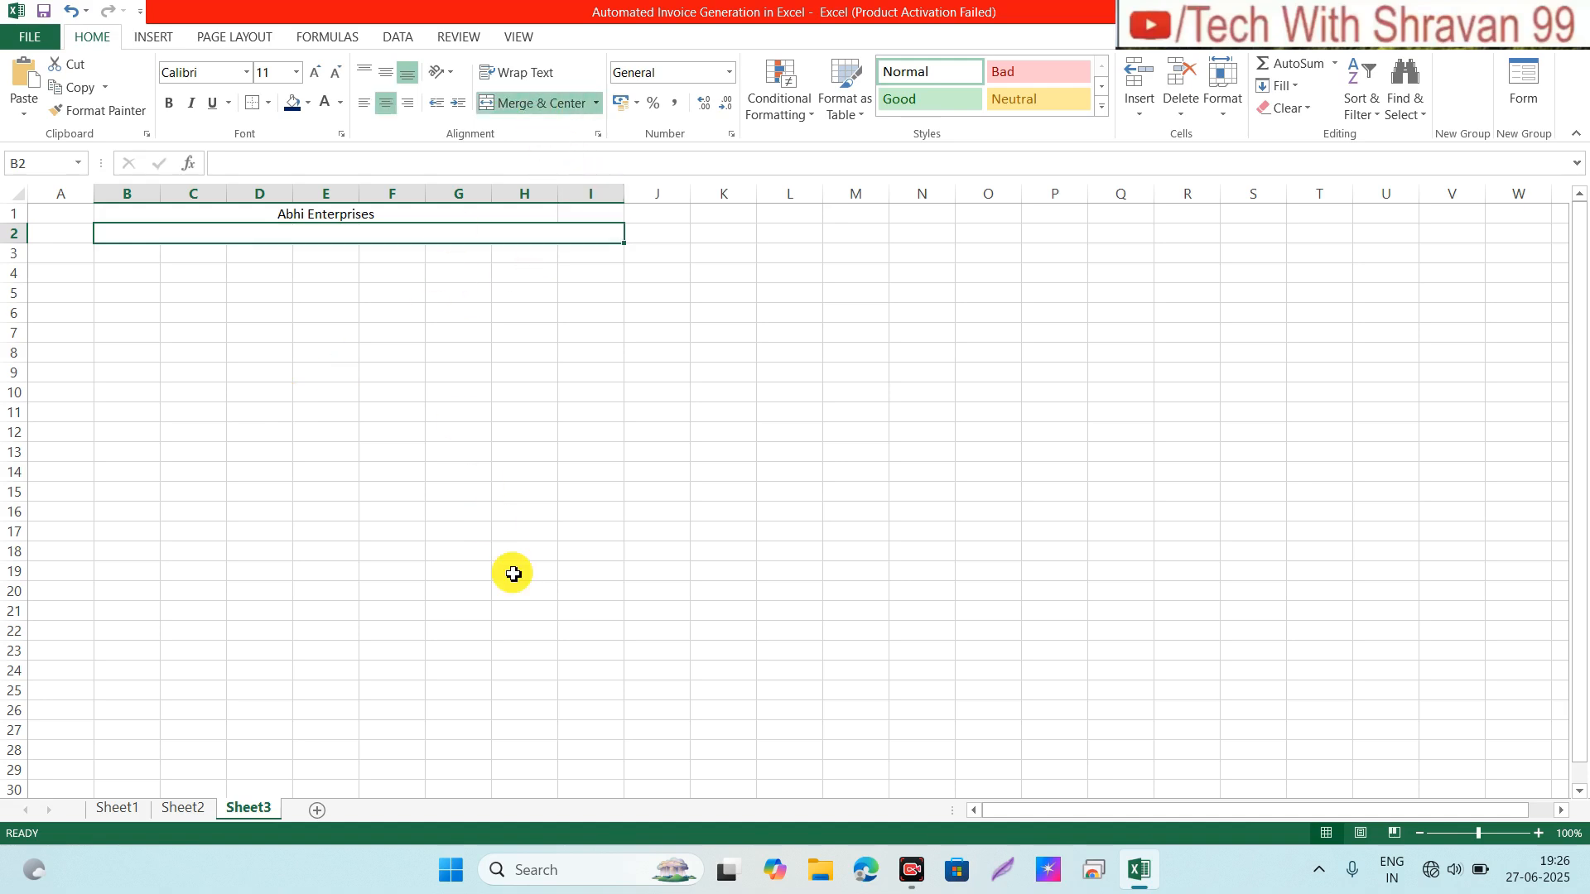
{"action": "type", "text": "INVOICE"}
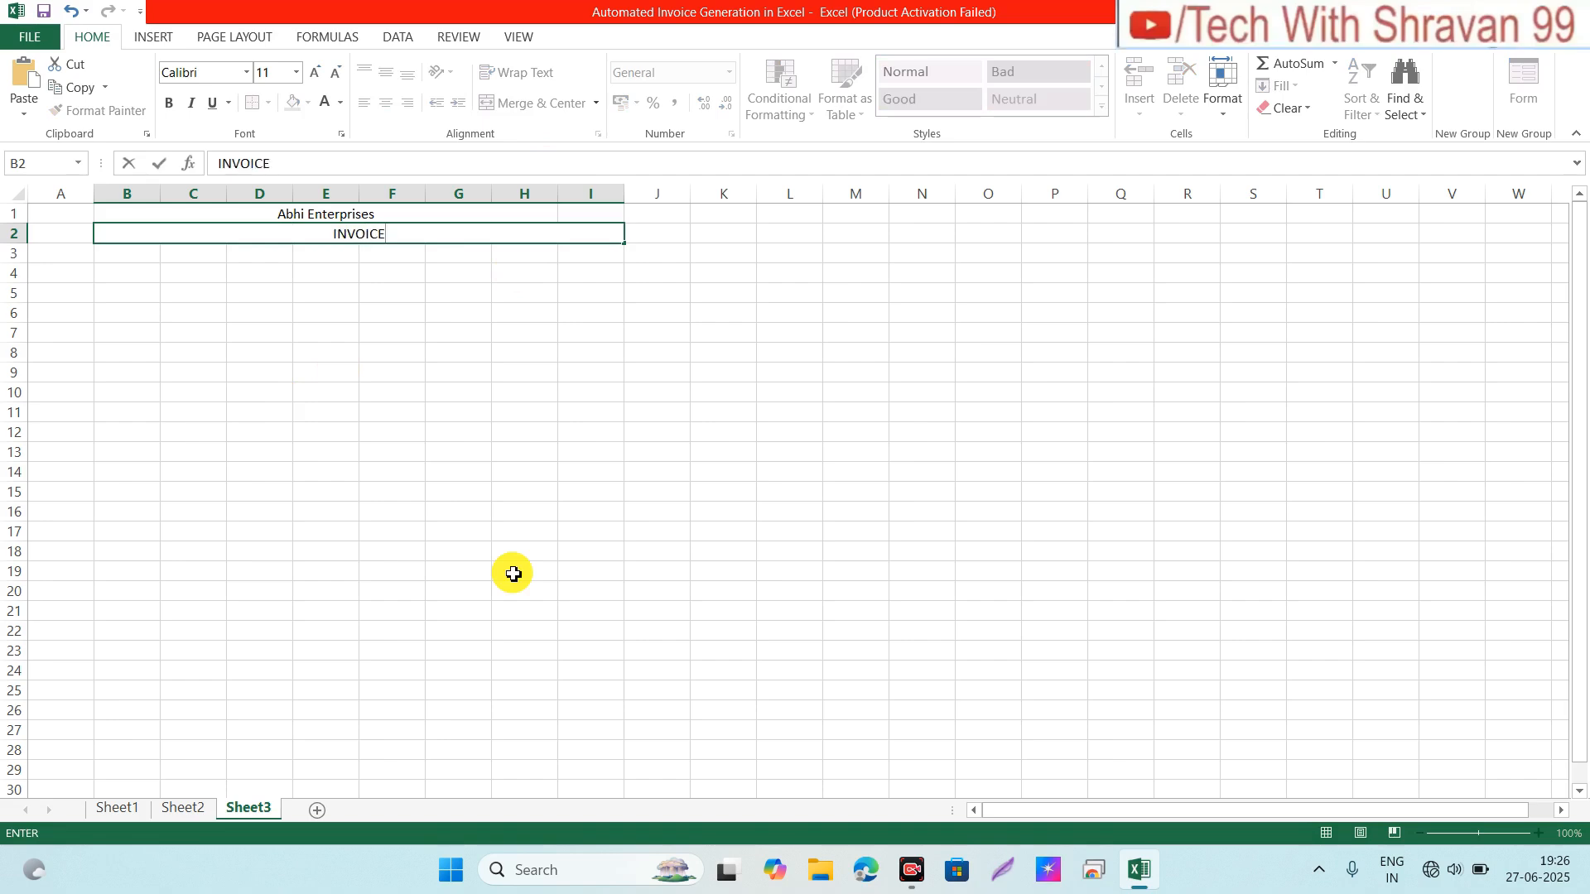
{"action": "key", "text": "Return"}
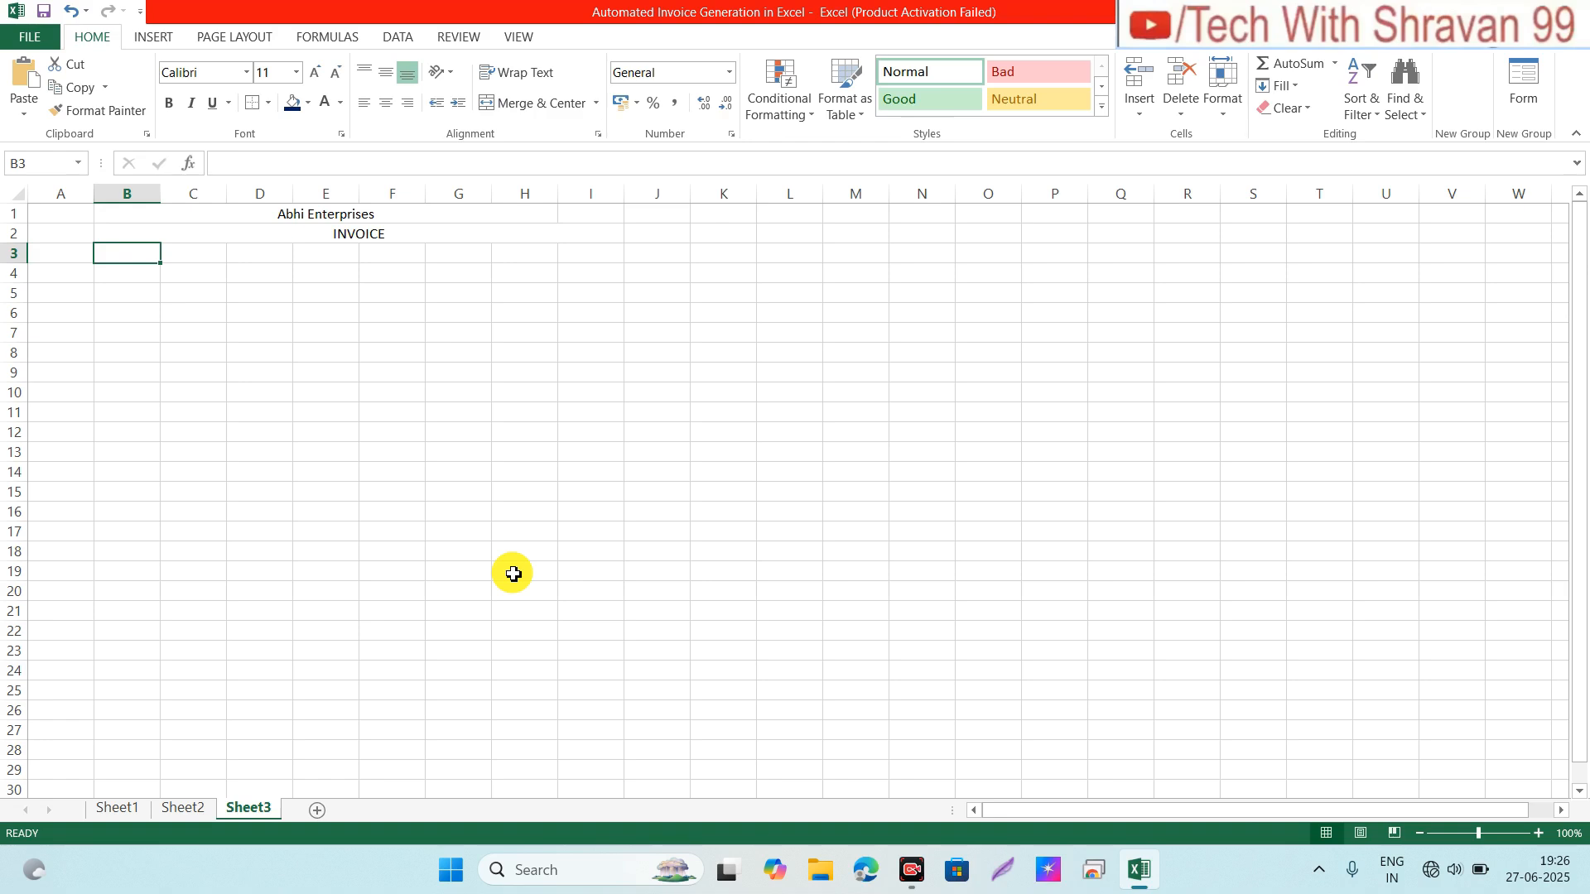
{"action": "key", "text": "Up"}
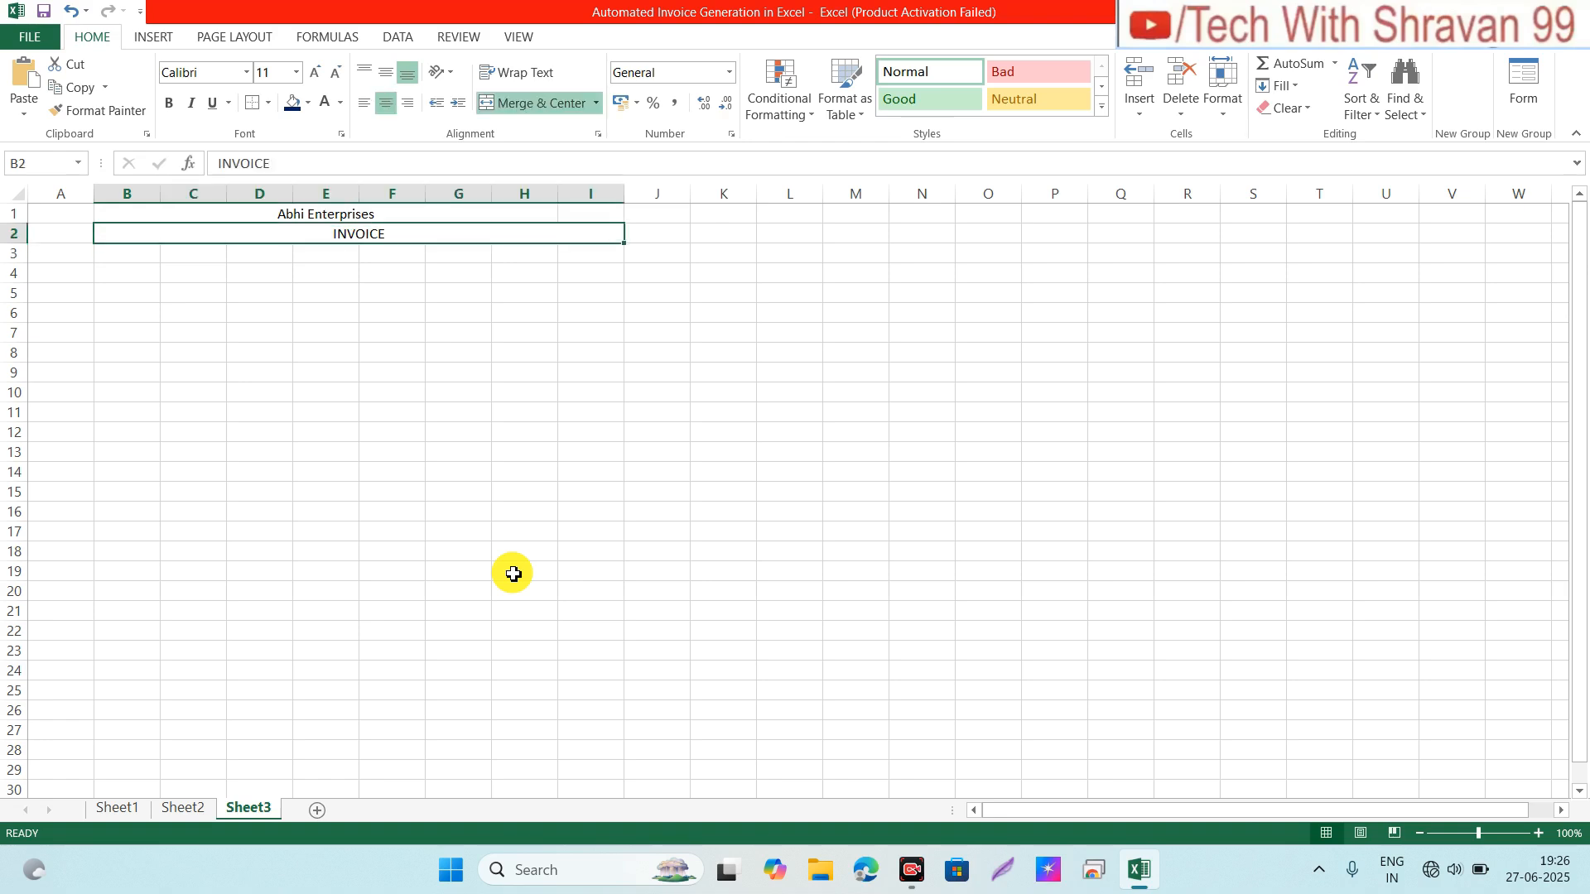
{"action": "key", "text": "Down"}
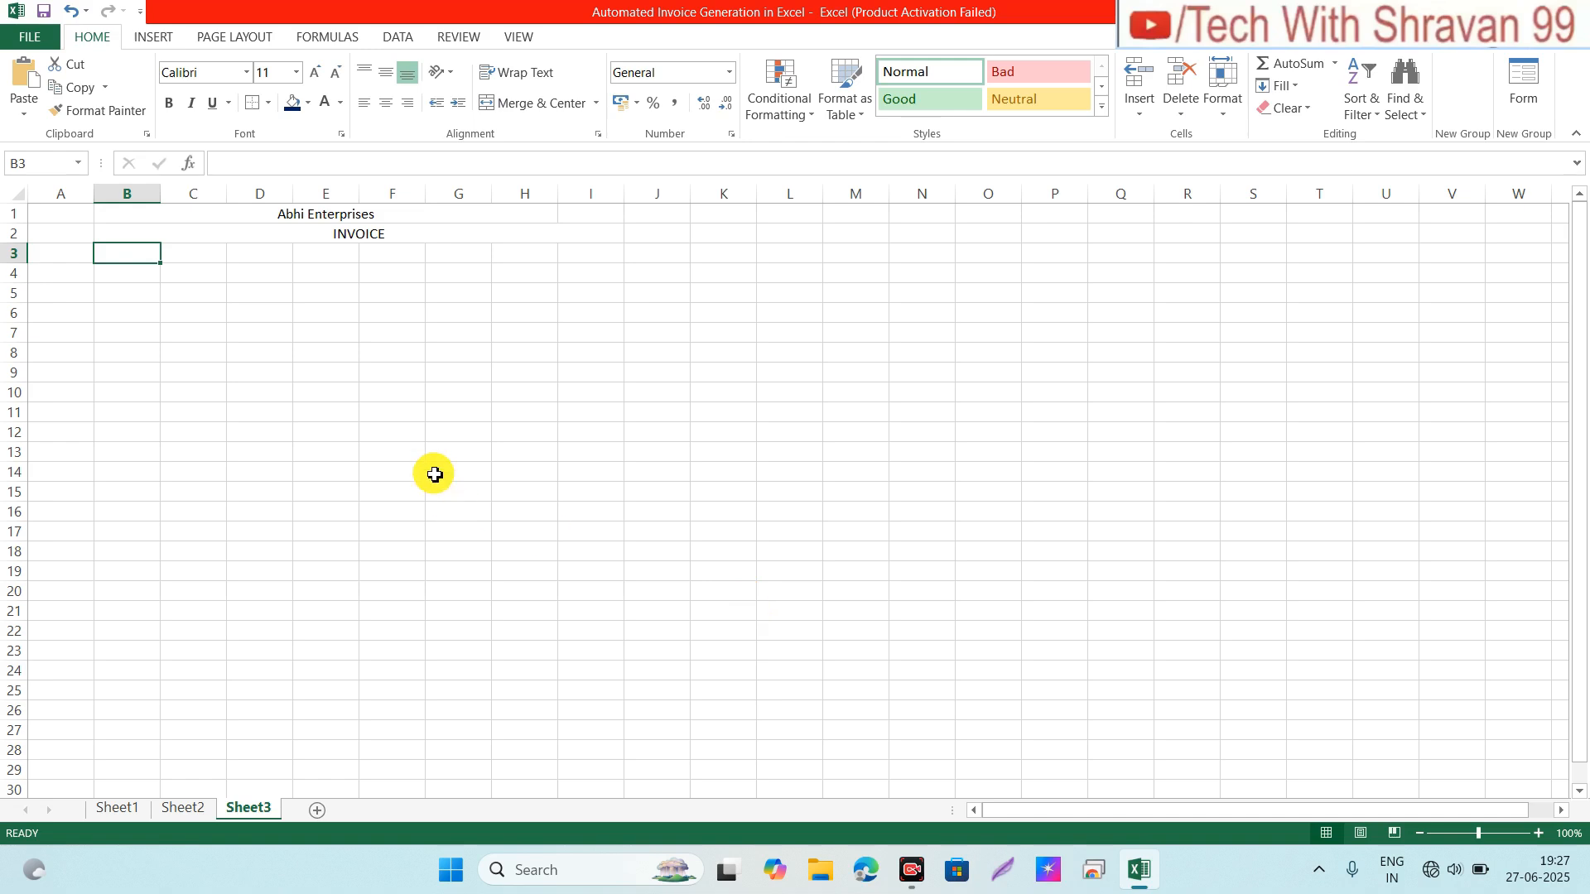
Step: Merge B3:C3 with the label 'Issued Date' and merge B4:C4 below for its value
{"action": "key", "text": "shift+Right"}
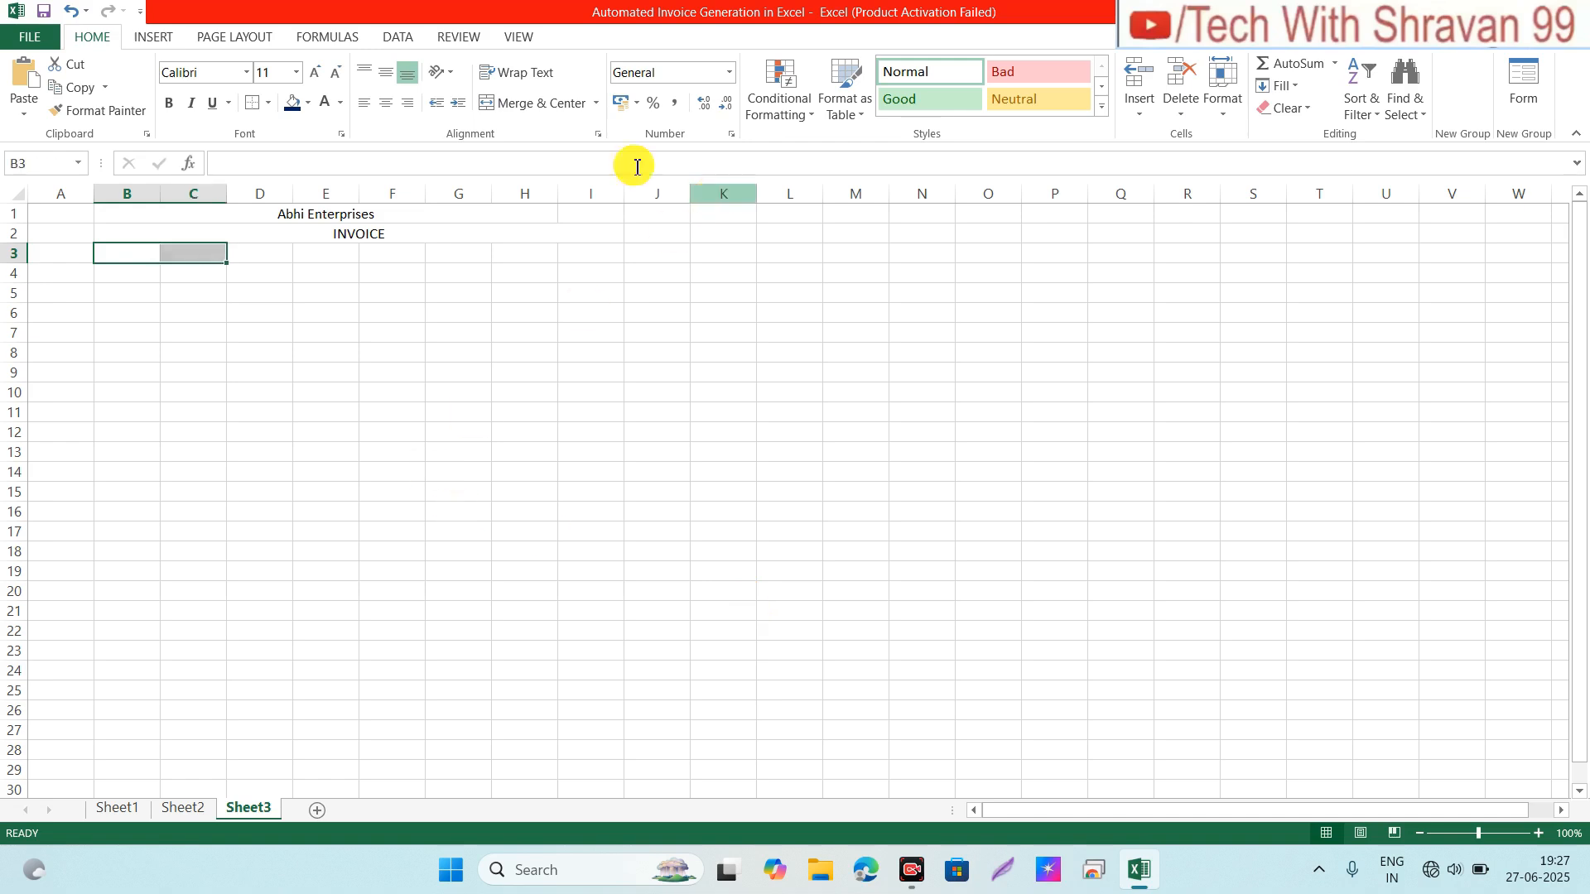
{"action": "left_click", "coordinate": [538, 104]}
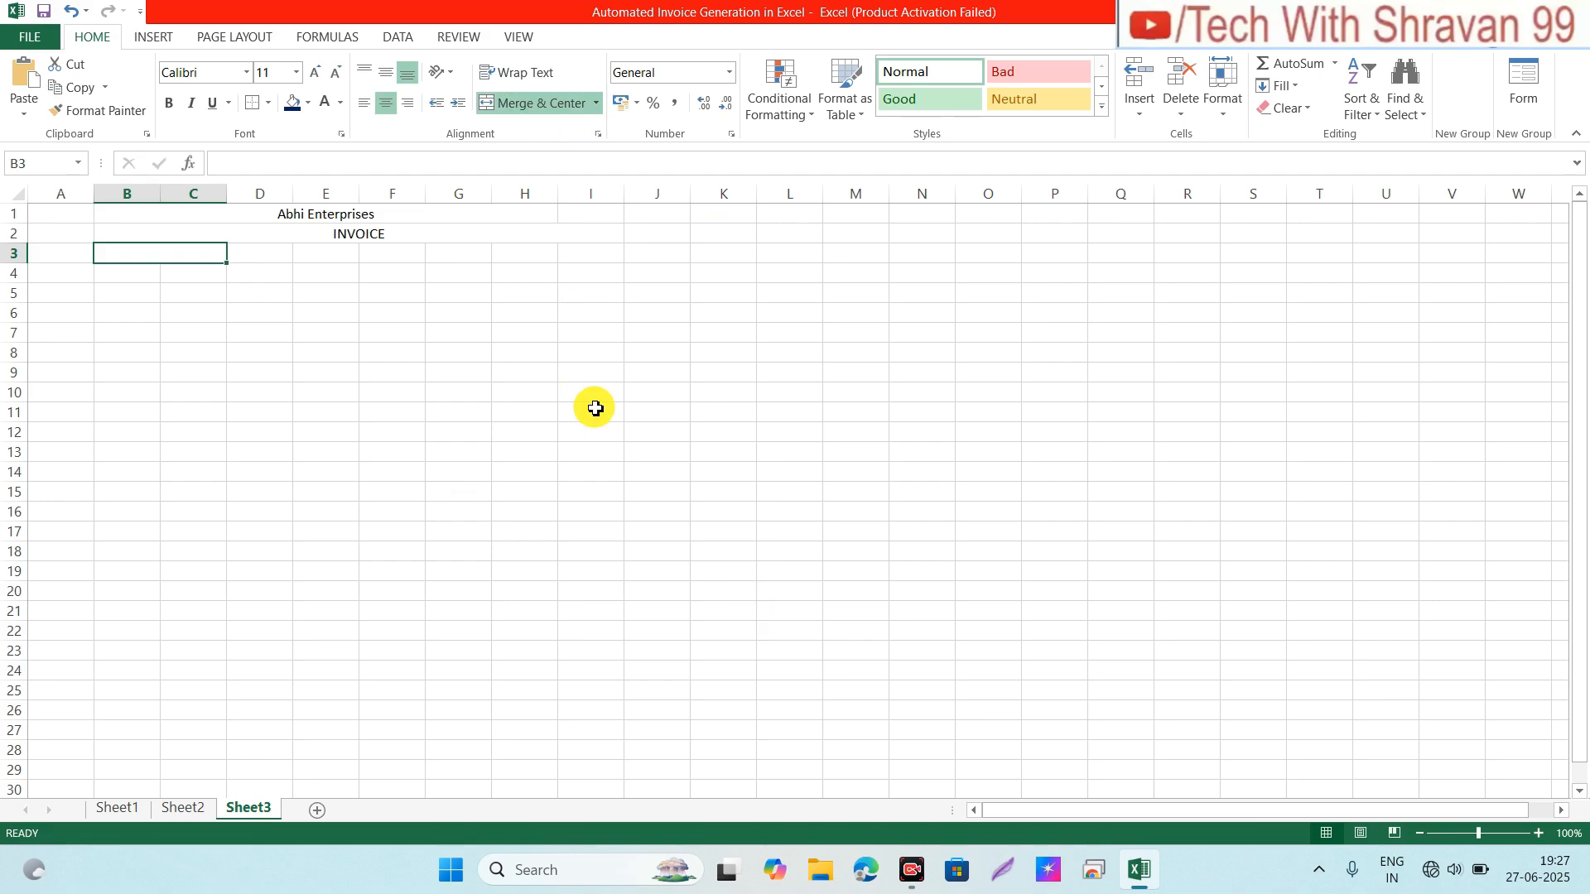
{"action": "type", "text": "IS"}
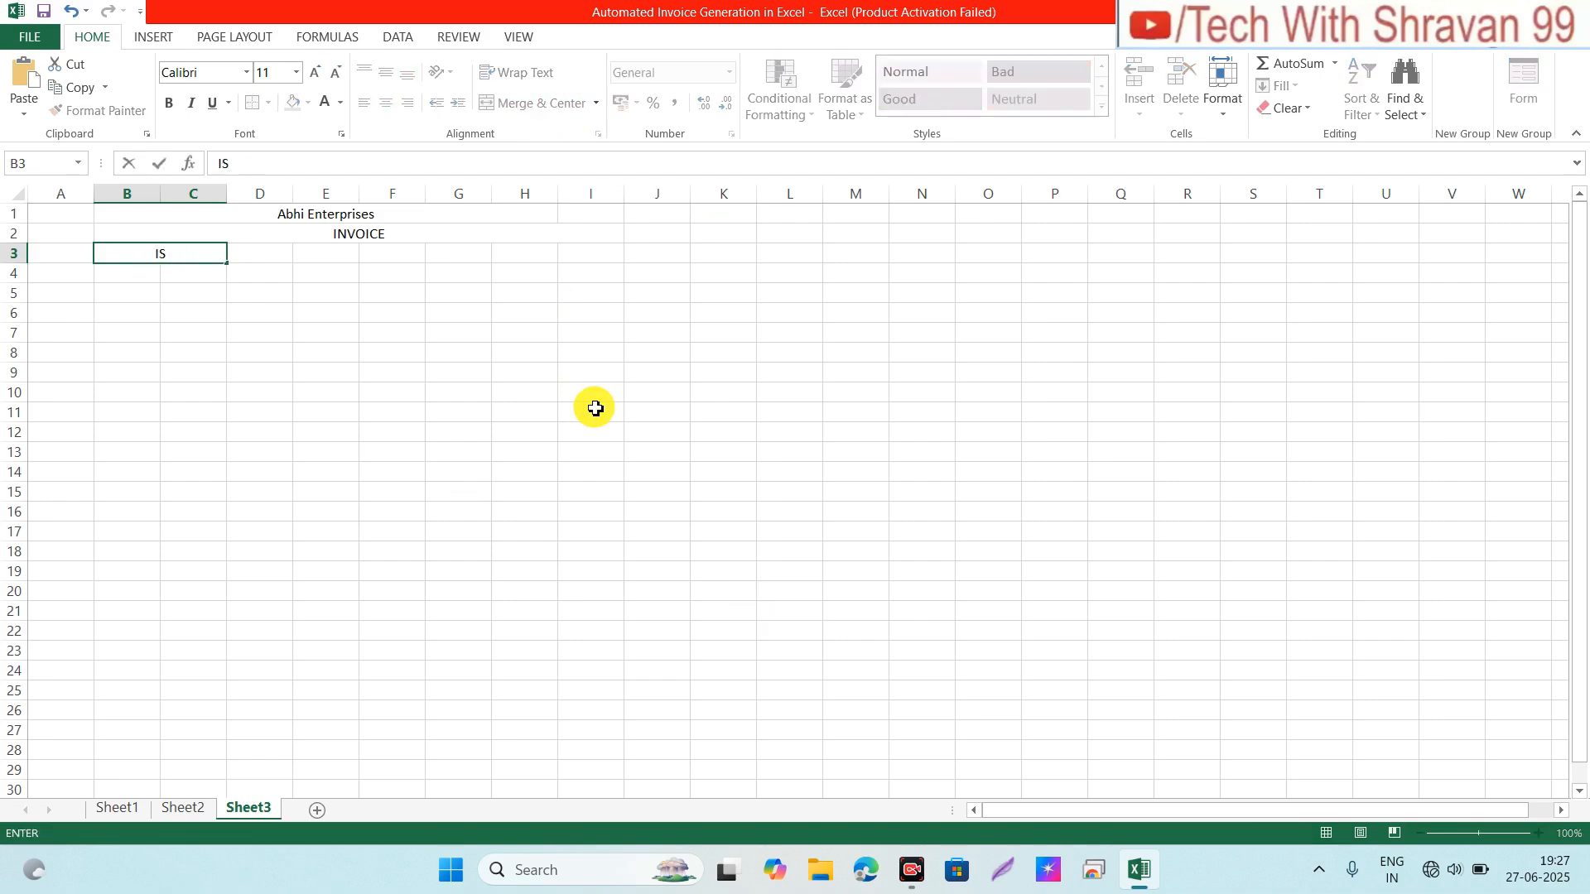
{"action": "key", "text": "BackSpace"}
{"action": "type", "text": "ssued Date"}
{"action": "key", "text": "Return"}
{"action": "key", "text": "shift+Right"}
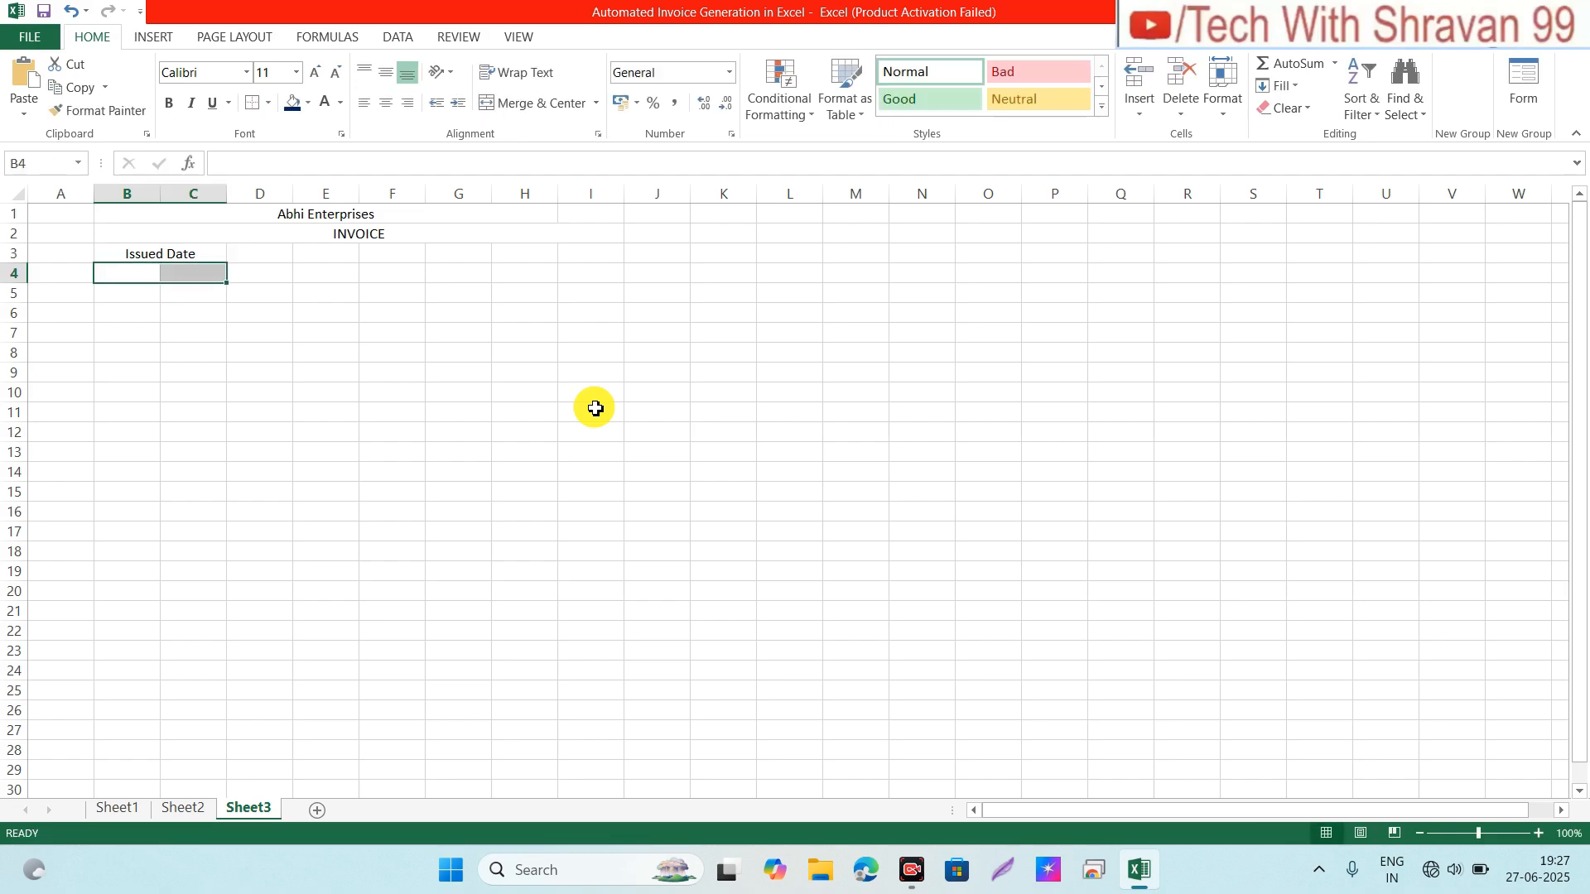
{"action": "left_click", "coordinate": [530, 103]}
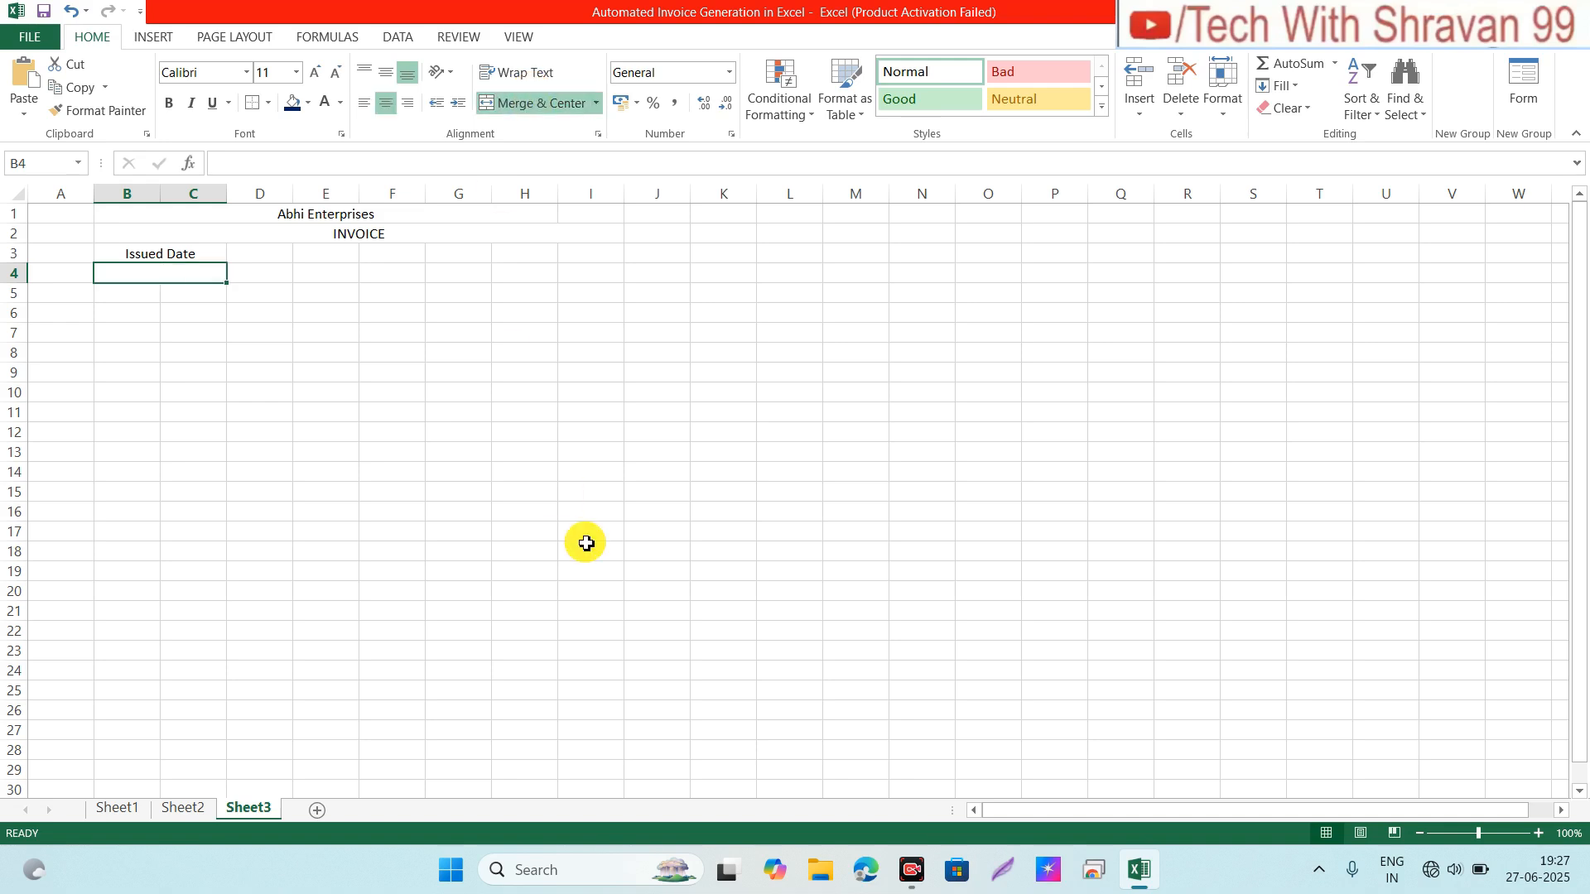
Step: Merge B5:C5 with the label 'Invoice No.' and merge B6:C6 below for its value
{"action": "key", "text": "Down"}
{"action": "key", "text": "shift+Right"}
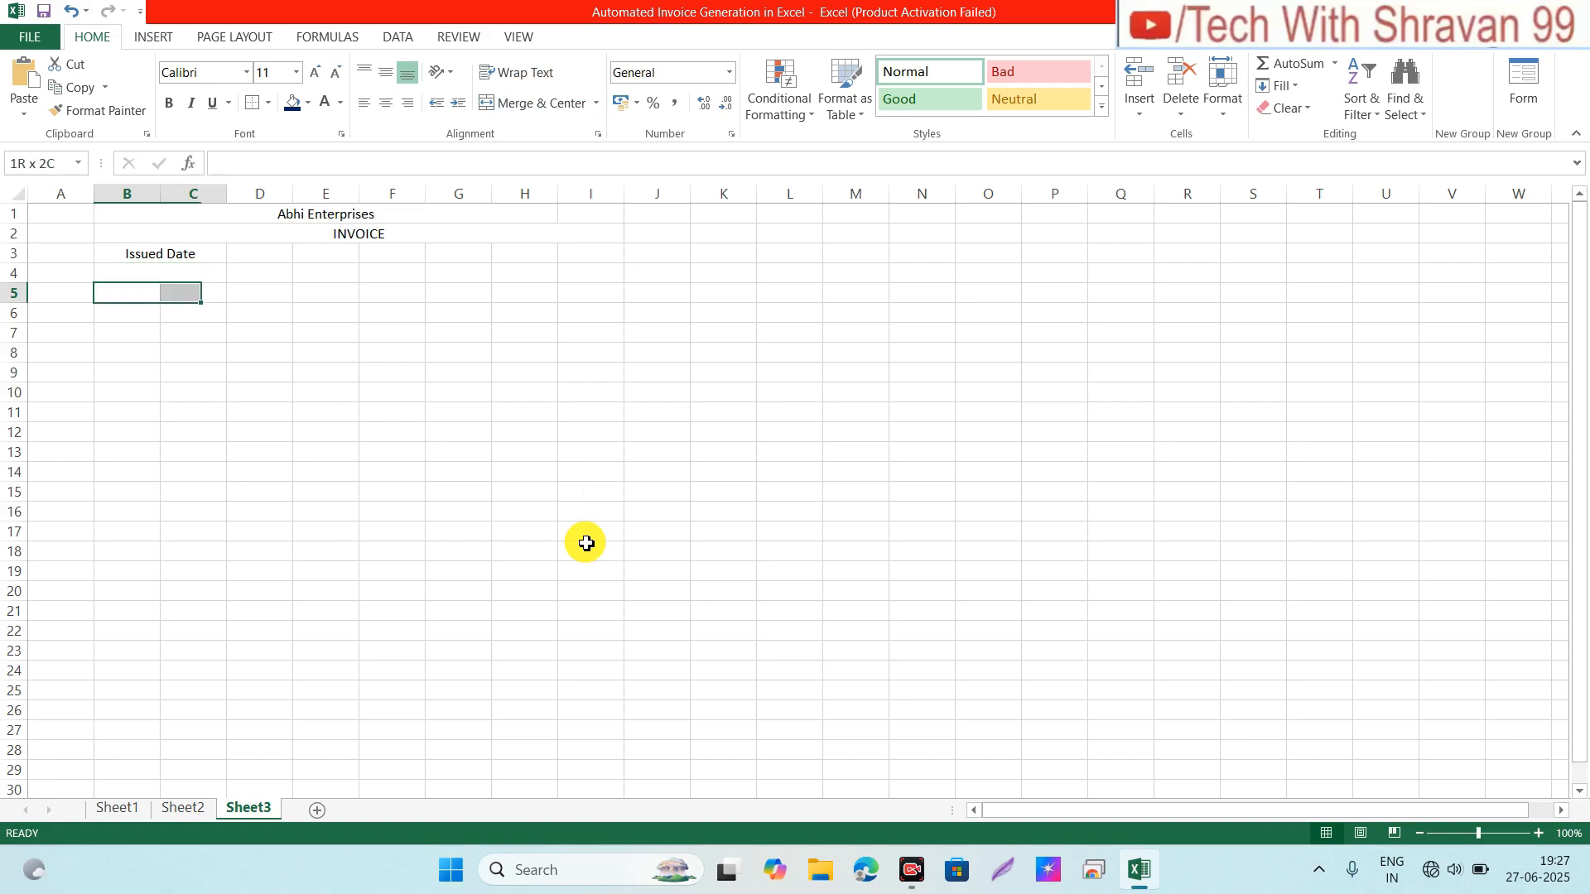
{"action": "left_click", "coordinate": [533, 106]}
{"action": "type", "text": "I"}
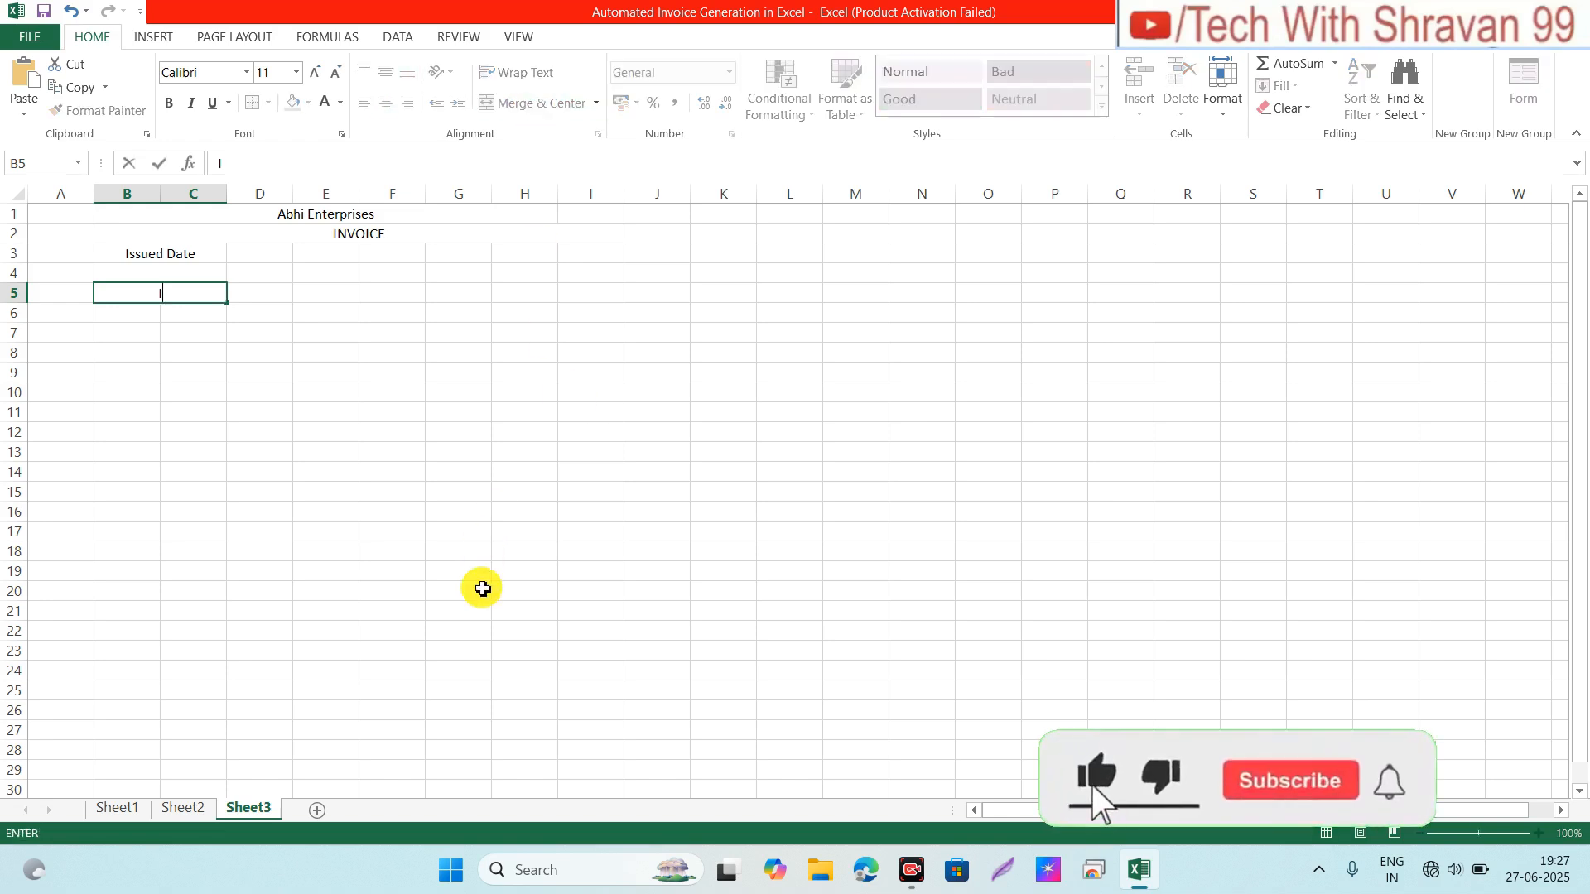
{"action": "type", "text": "nvoi"}
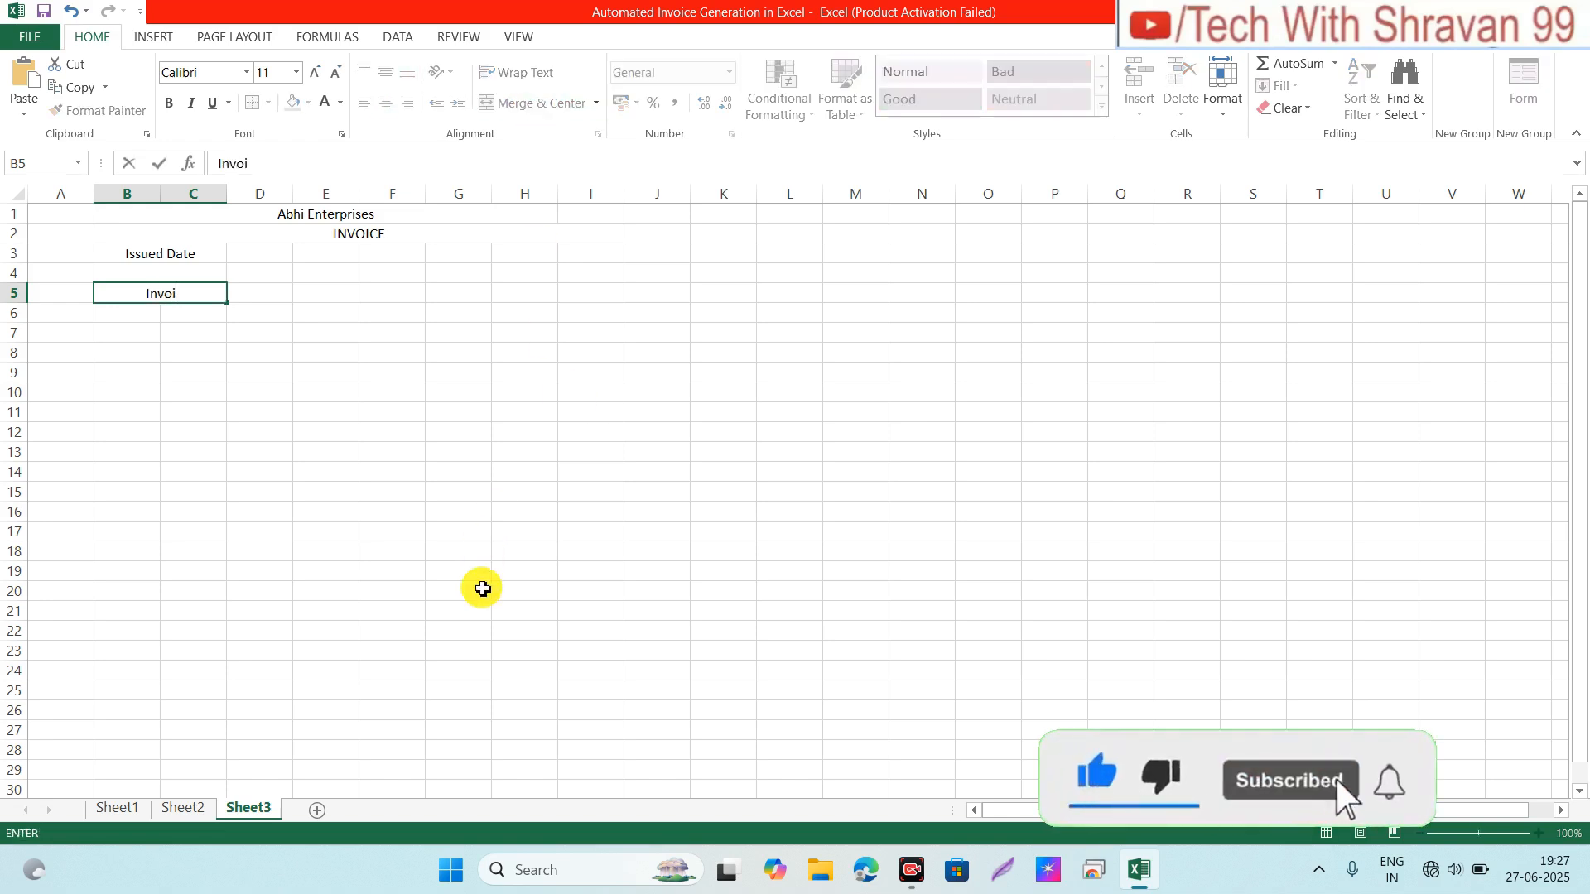
{"action": "type", "text": "ce N"}
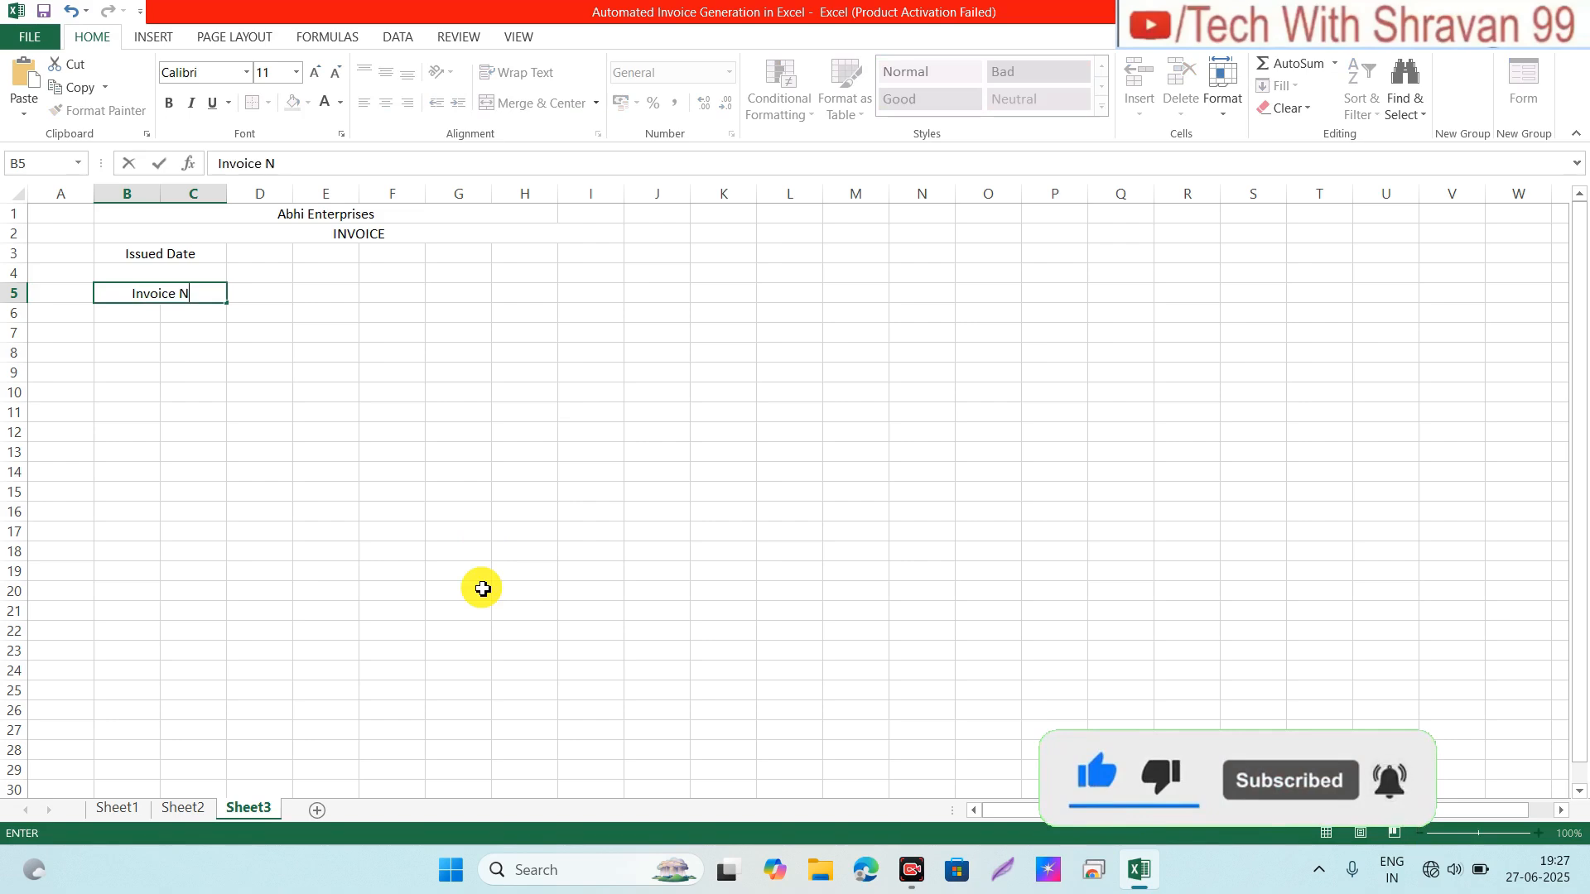
{"action": "type", "text": "o."}
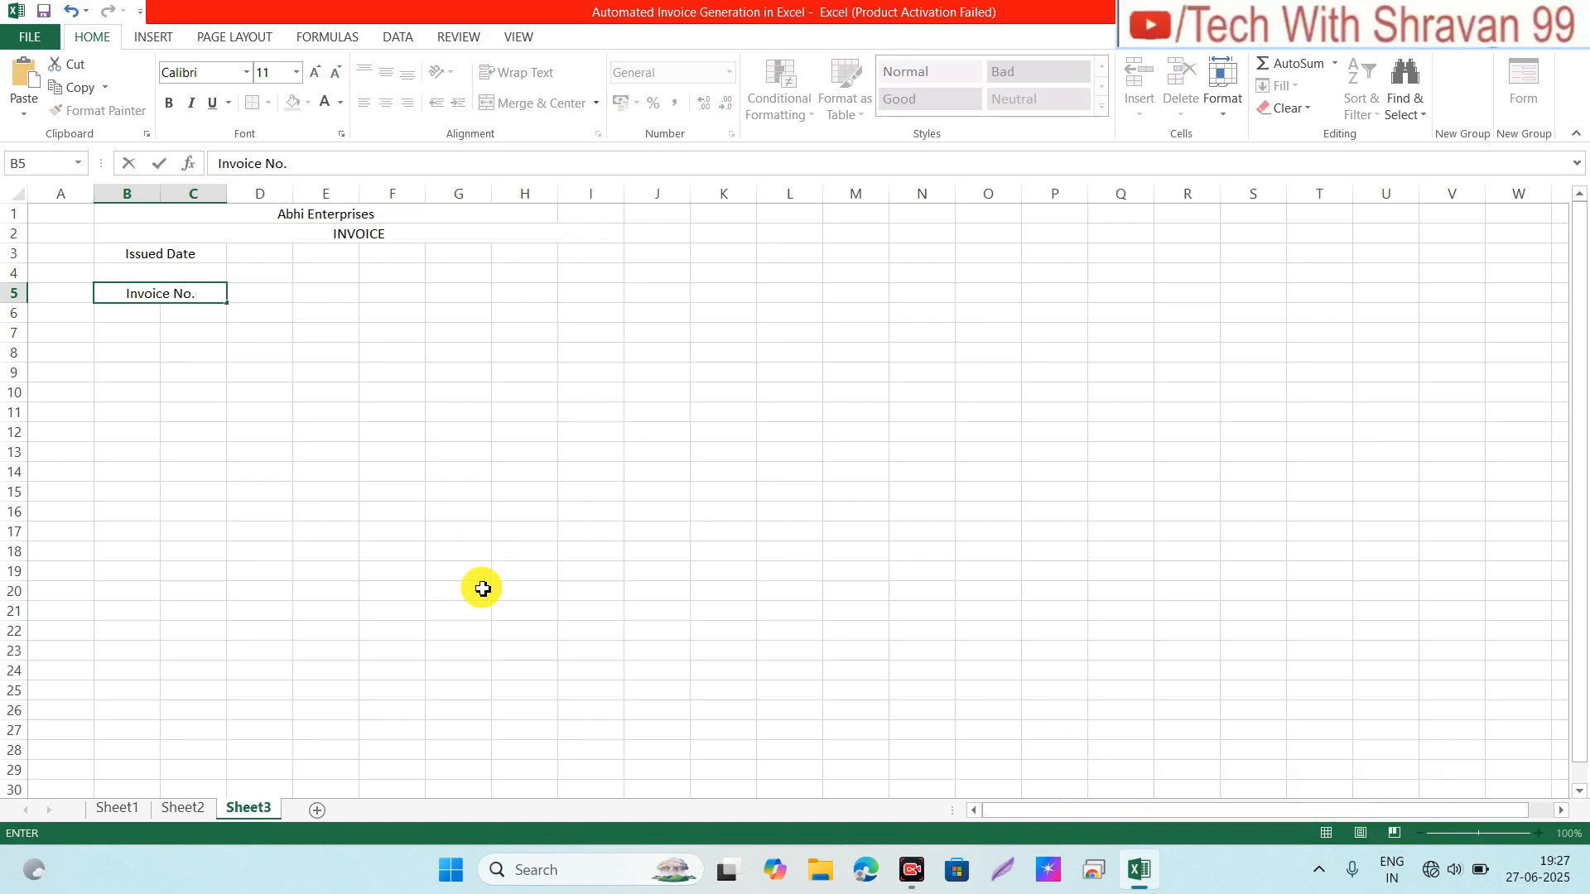
{"action": "key", "text": "Return"}
{"action": "key", "text": "shift+Right"}
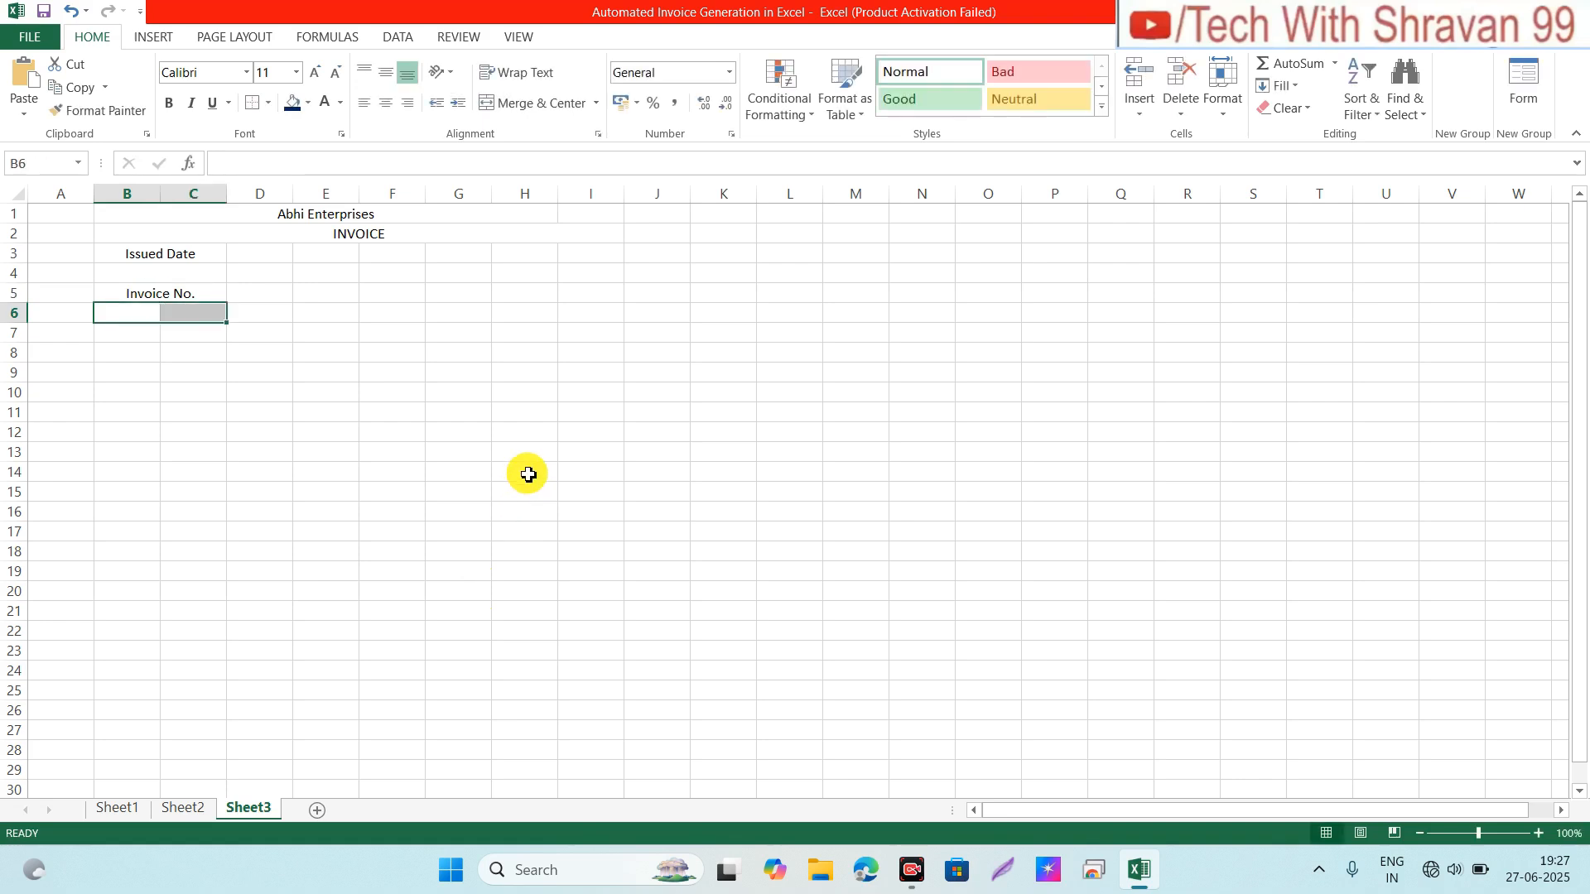
{"action": "left_click", "coordinate": [538, 107]}
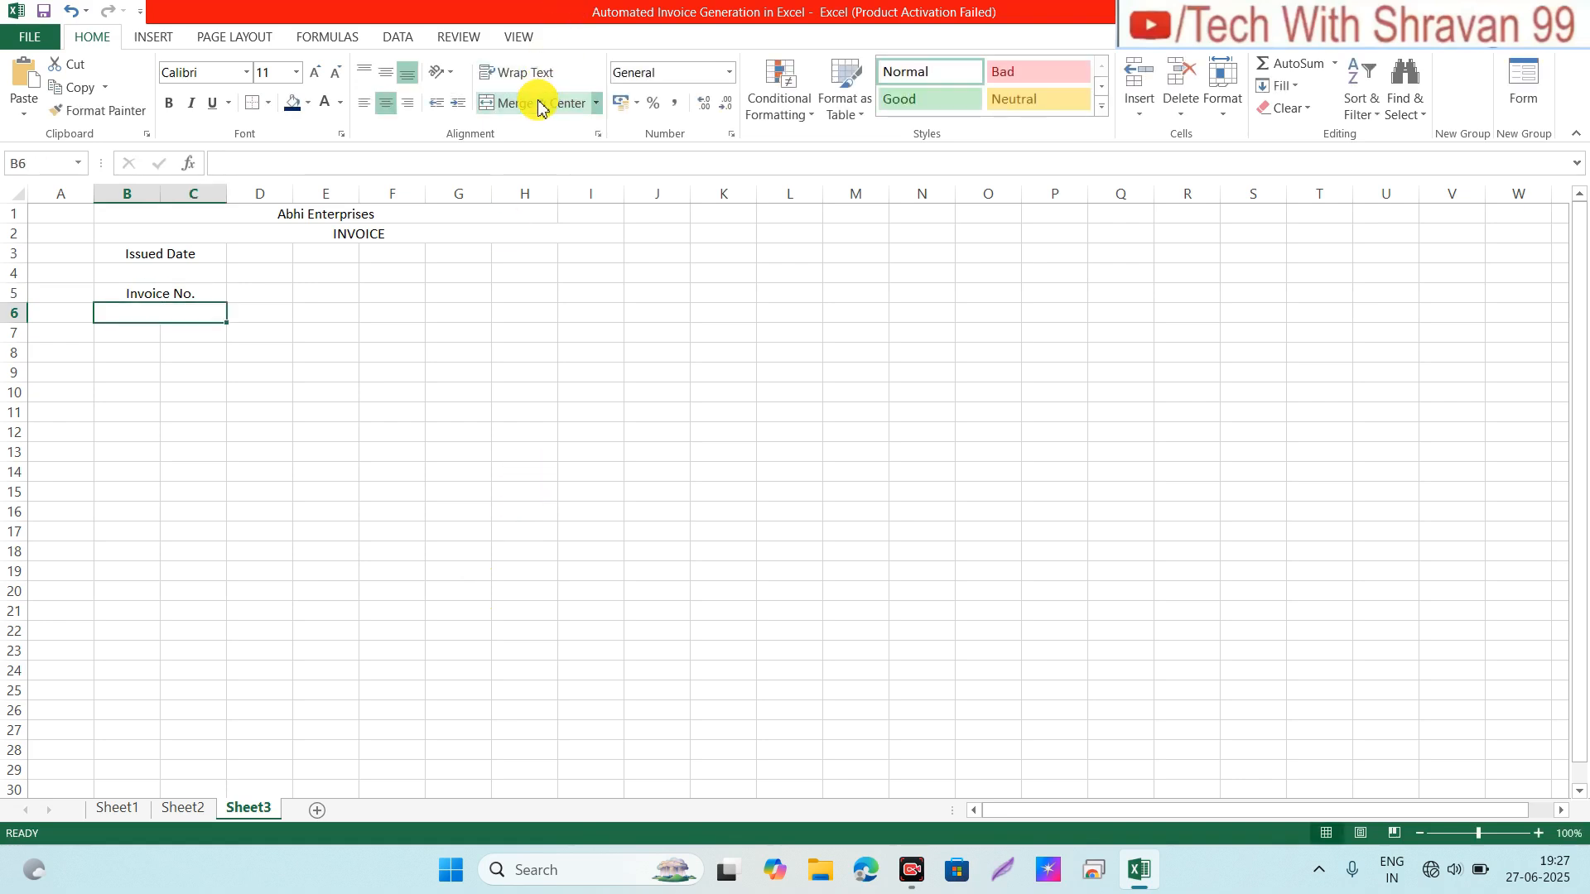
{"action": "left_click", "coordinate": [174, 289]}
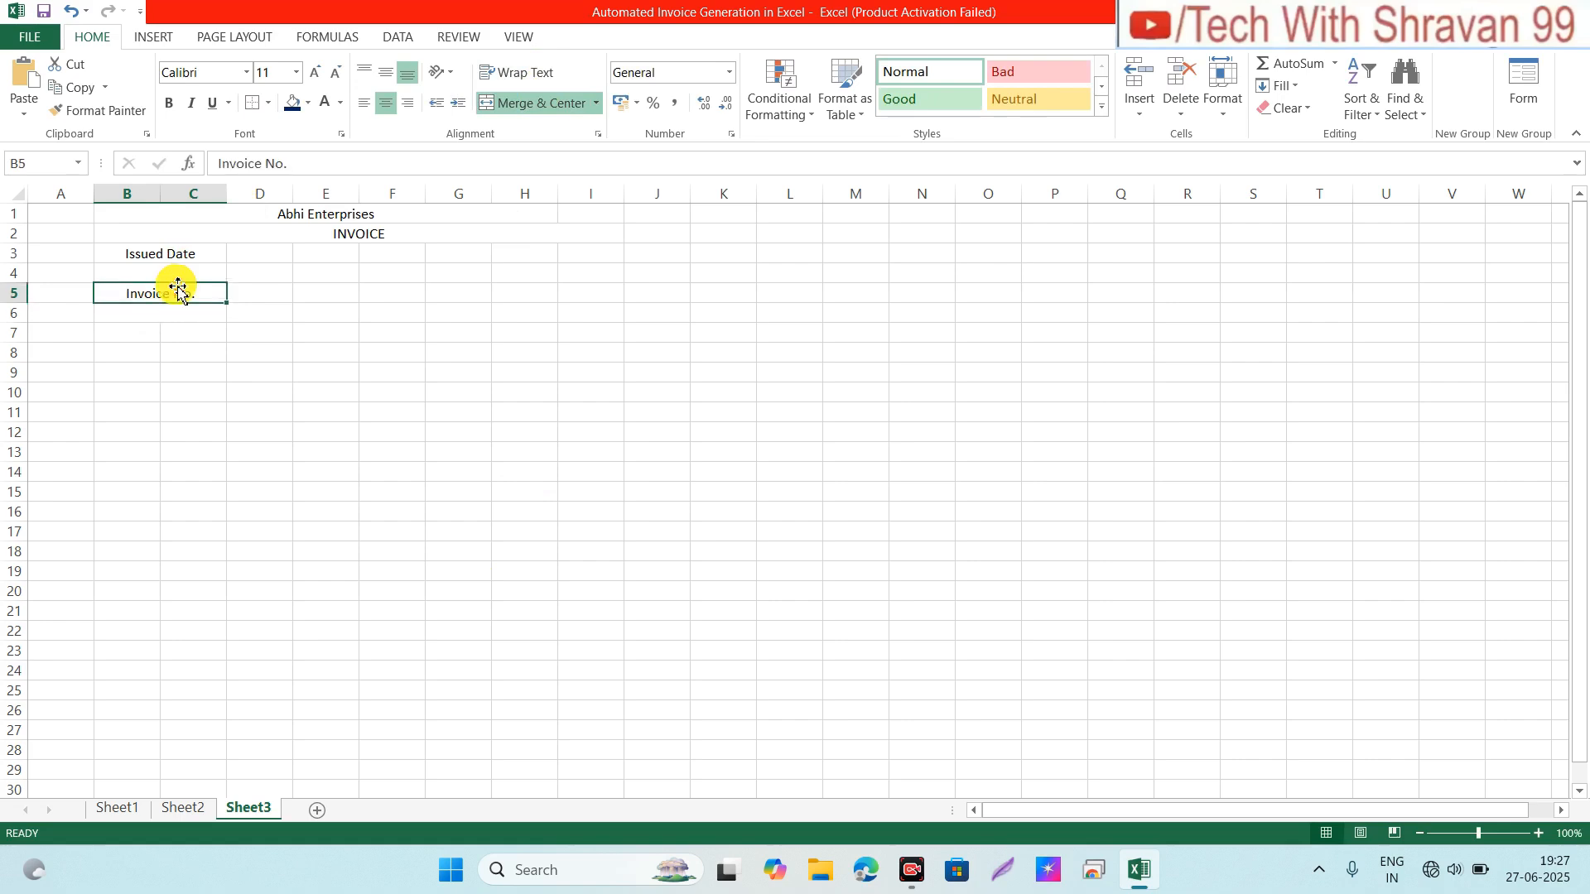
{"action": "left_click", "coordinate": [135, 273]}
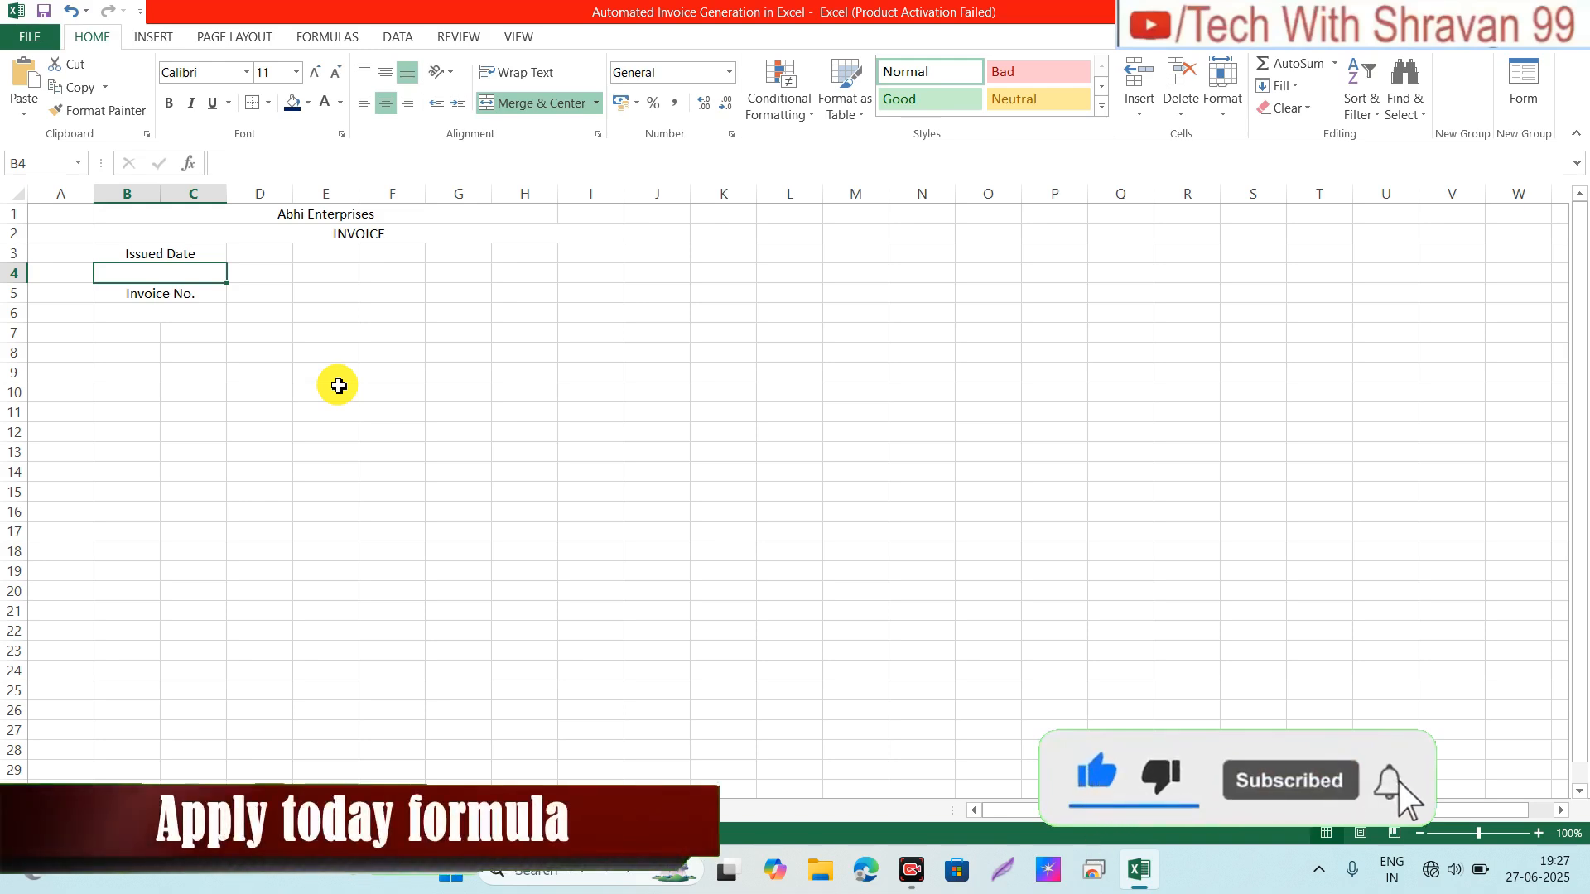
Step: Enter =TODAY() in B4 so it shows the current date
{"action": "type", "text": "=="}
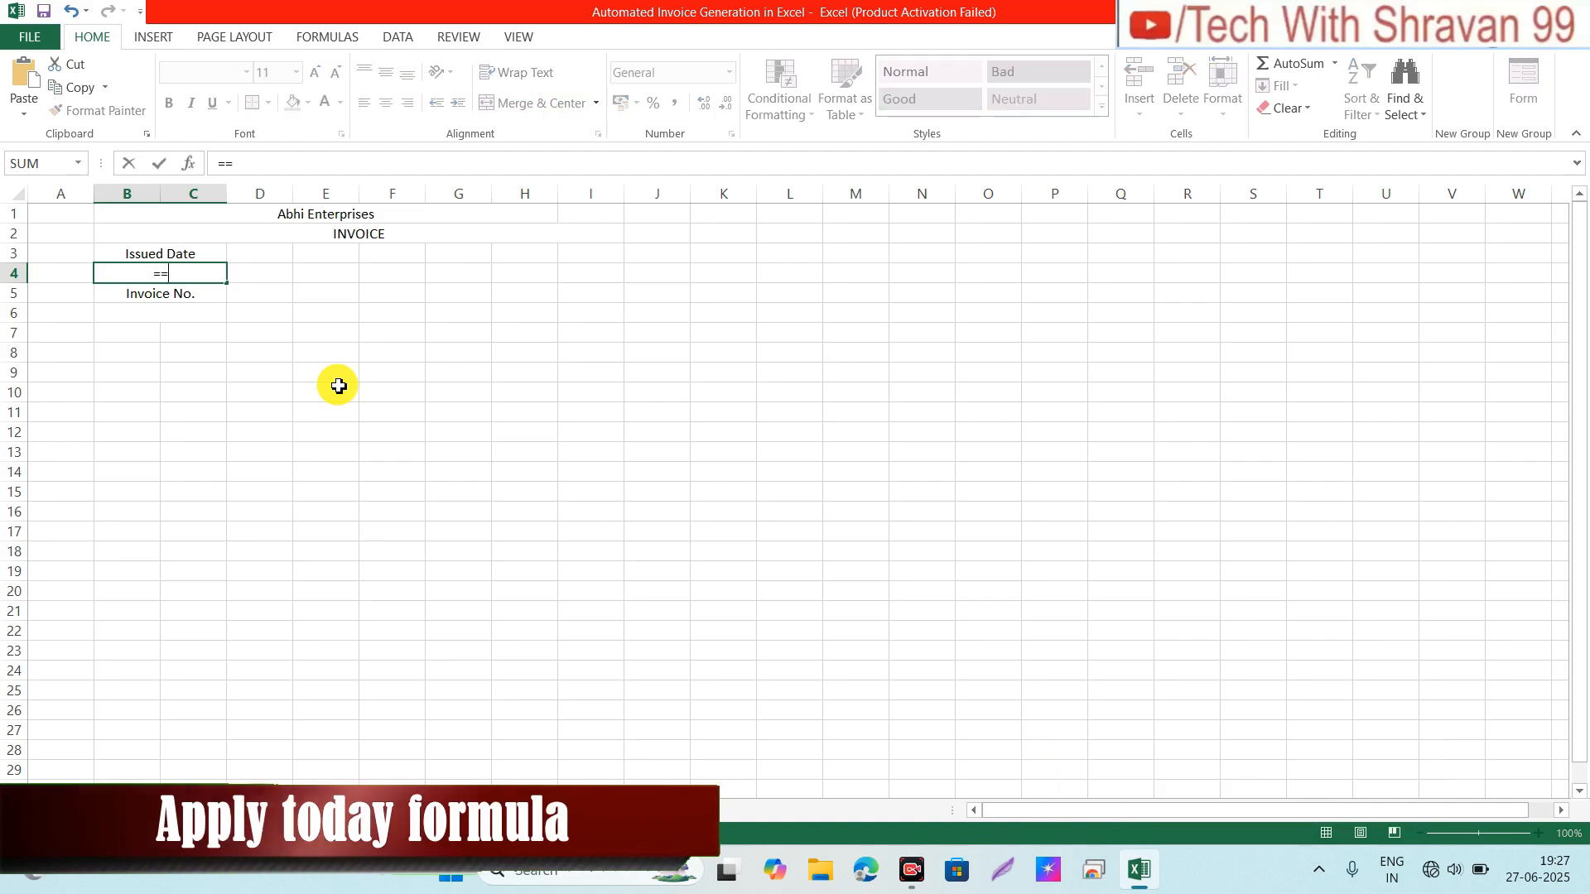
{"action": "key", "text": "BackSpace"}
{"action": "type", "text": "to"}
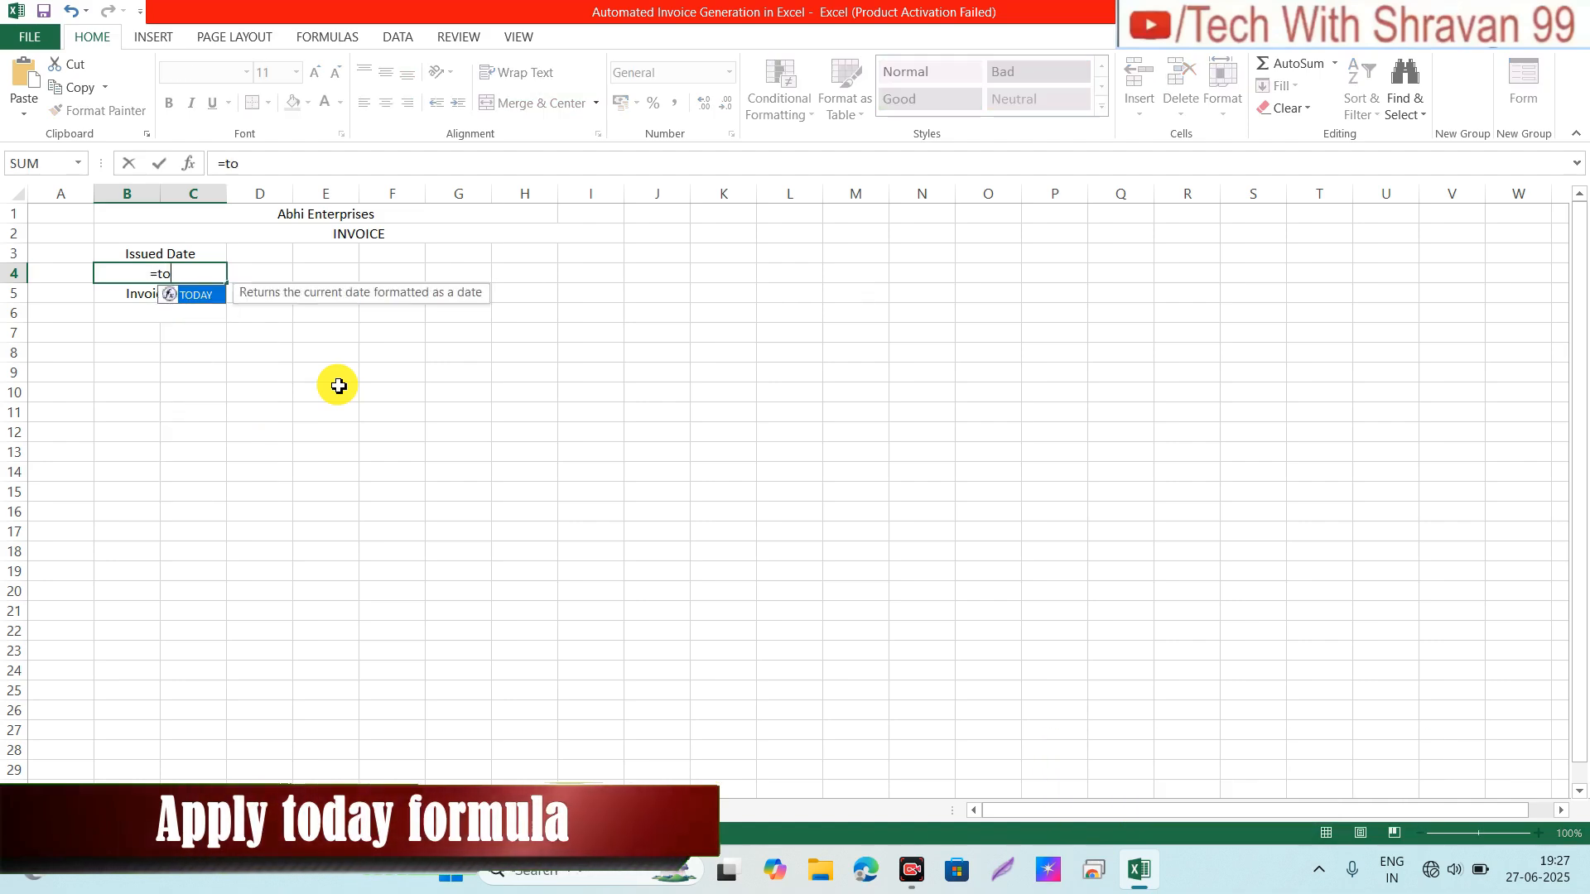
{"action": "type", "text": "da"}
{"action": "key", "text": "Tab"}
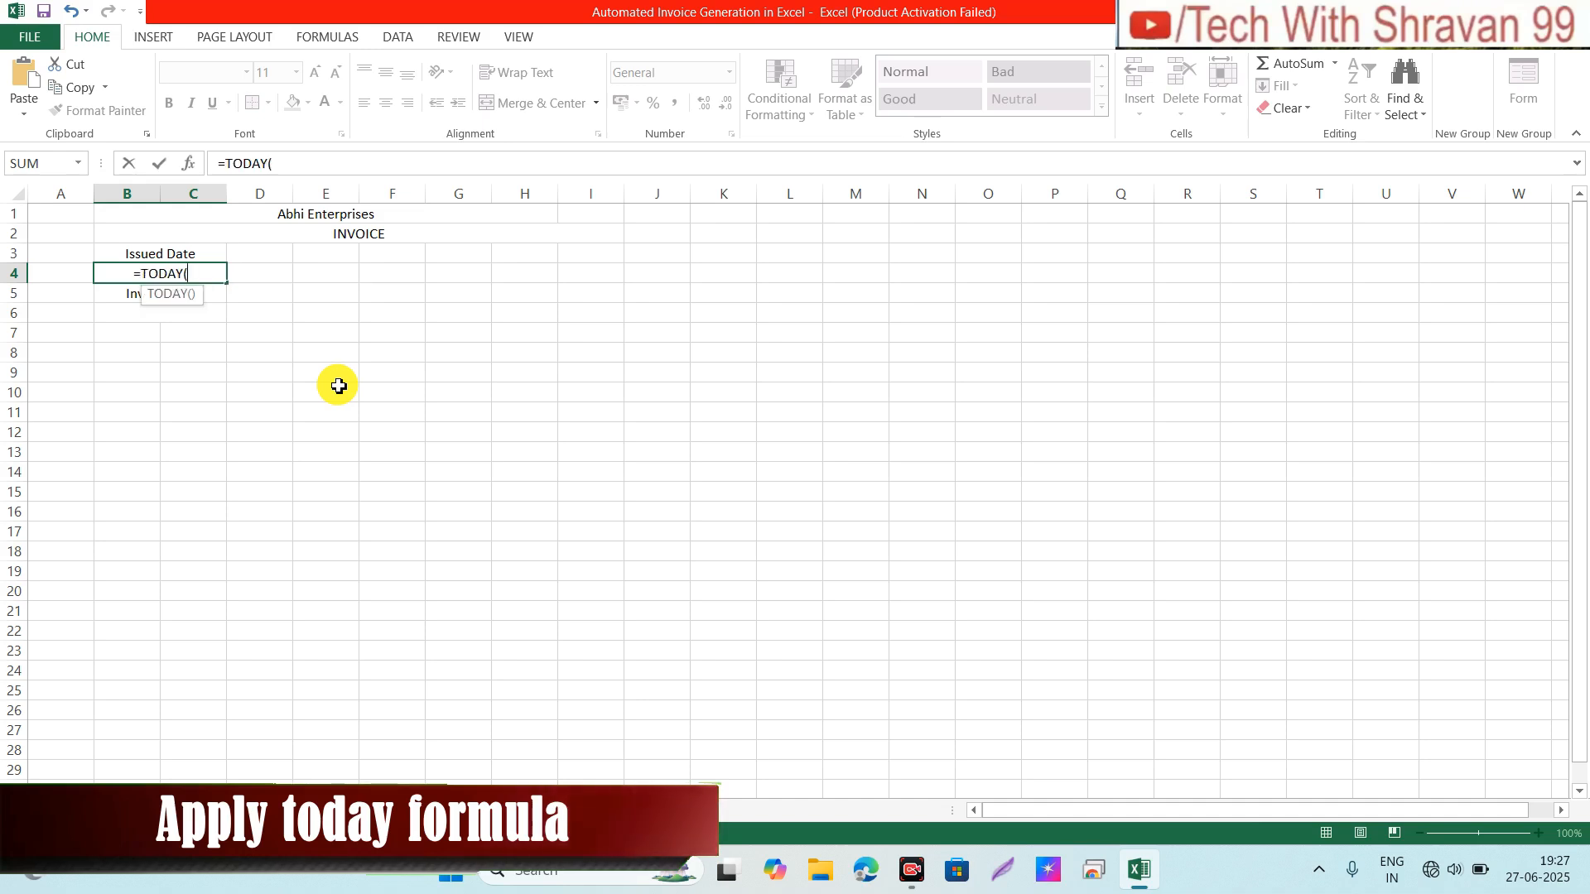
{"action": "type", "text": ")"}
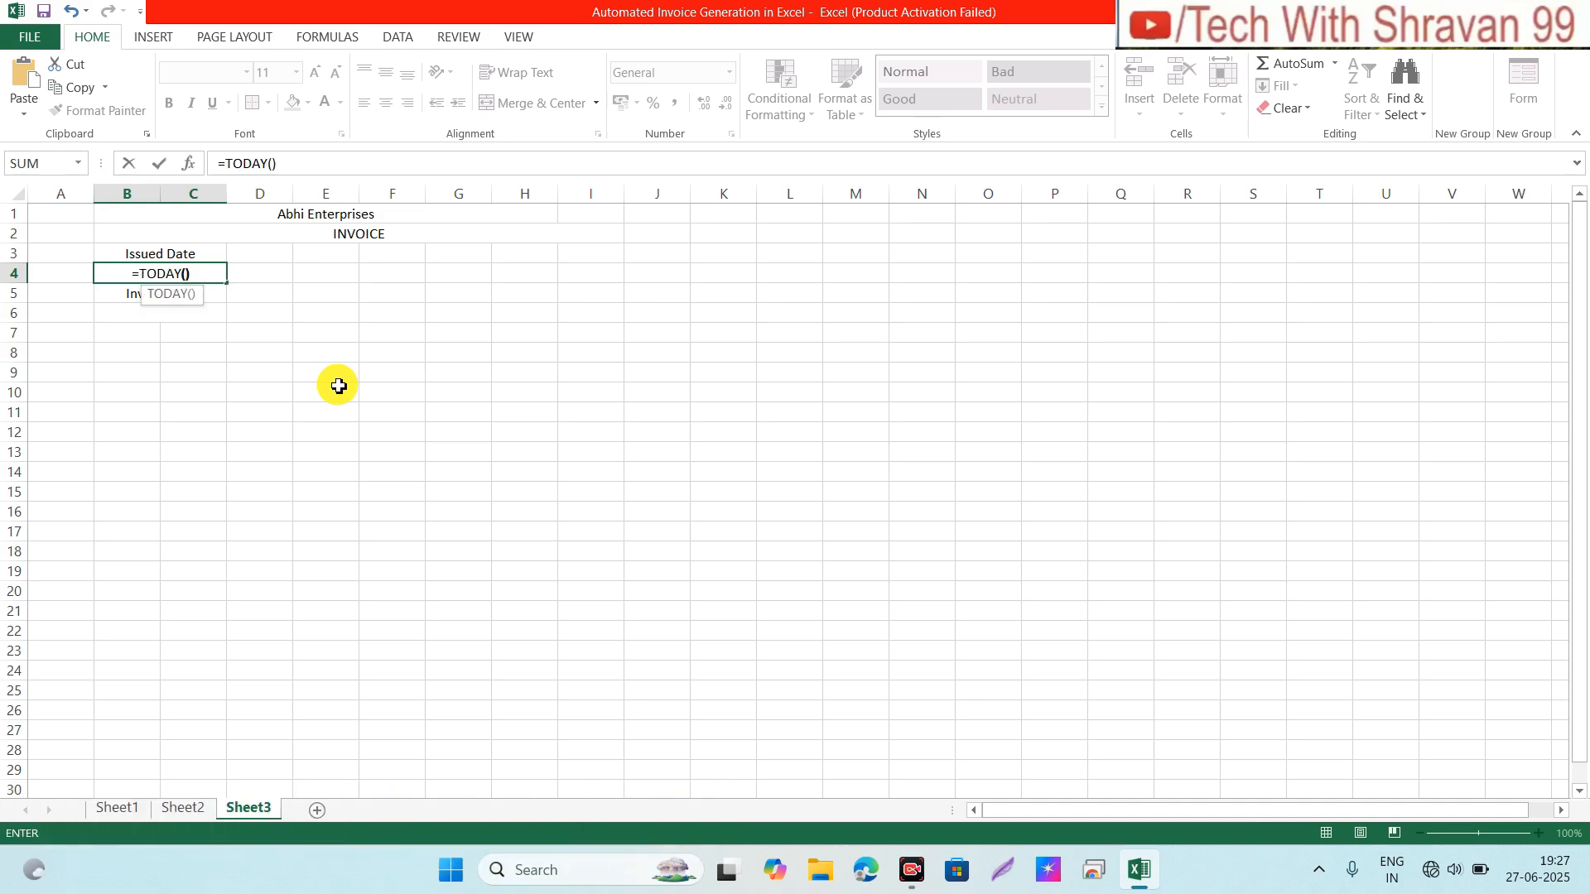
{"action": "key", "text": "Return"}
{"action": "key", "text": "Up"}
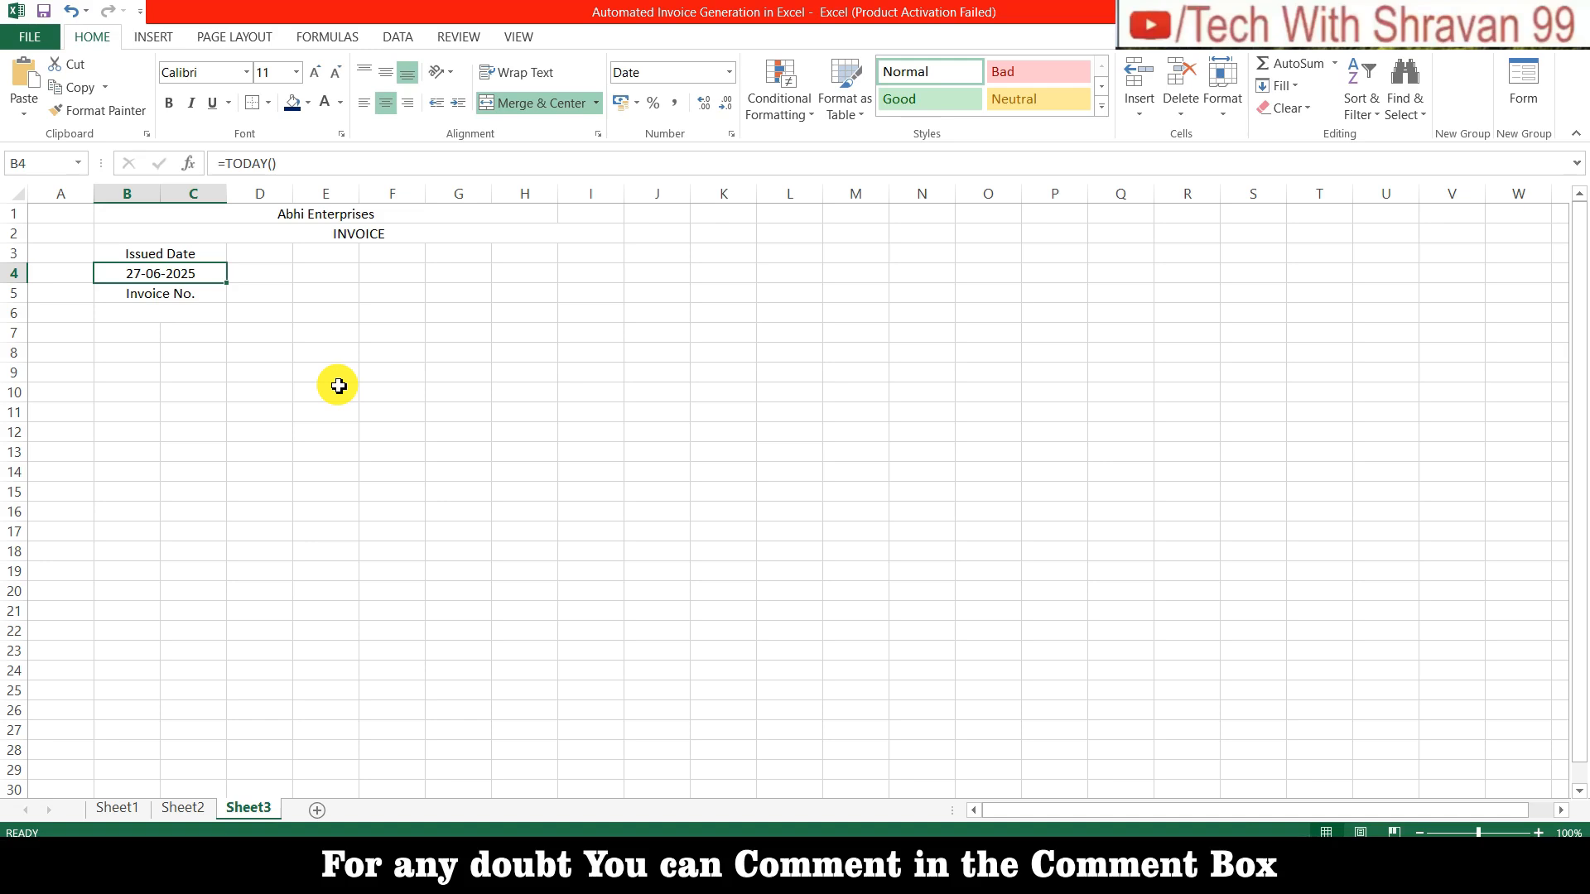
Step: Enter the invoice number INV/101/001 in B6
{"action": "key", "text": "Down"}
{"action": "key", "text": "Down"}
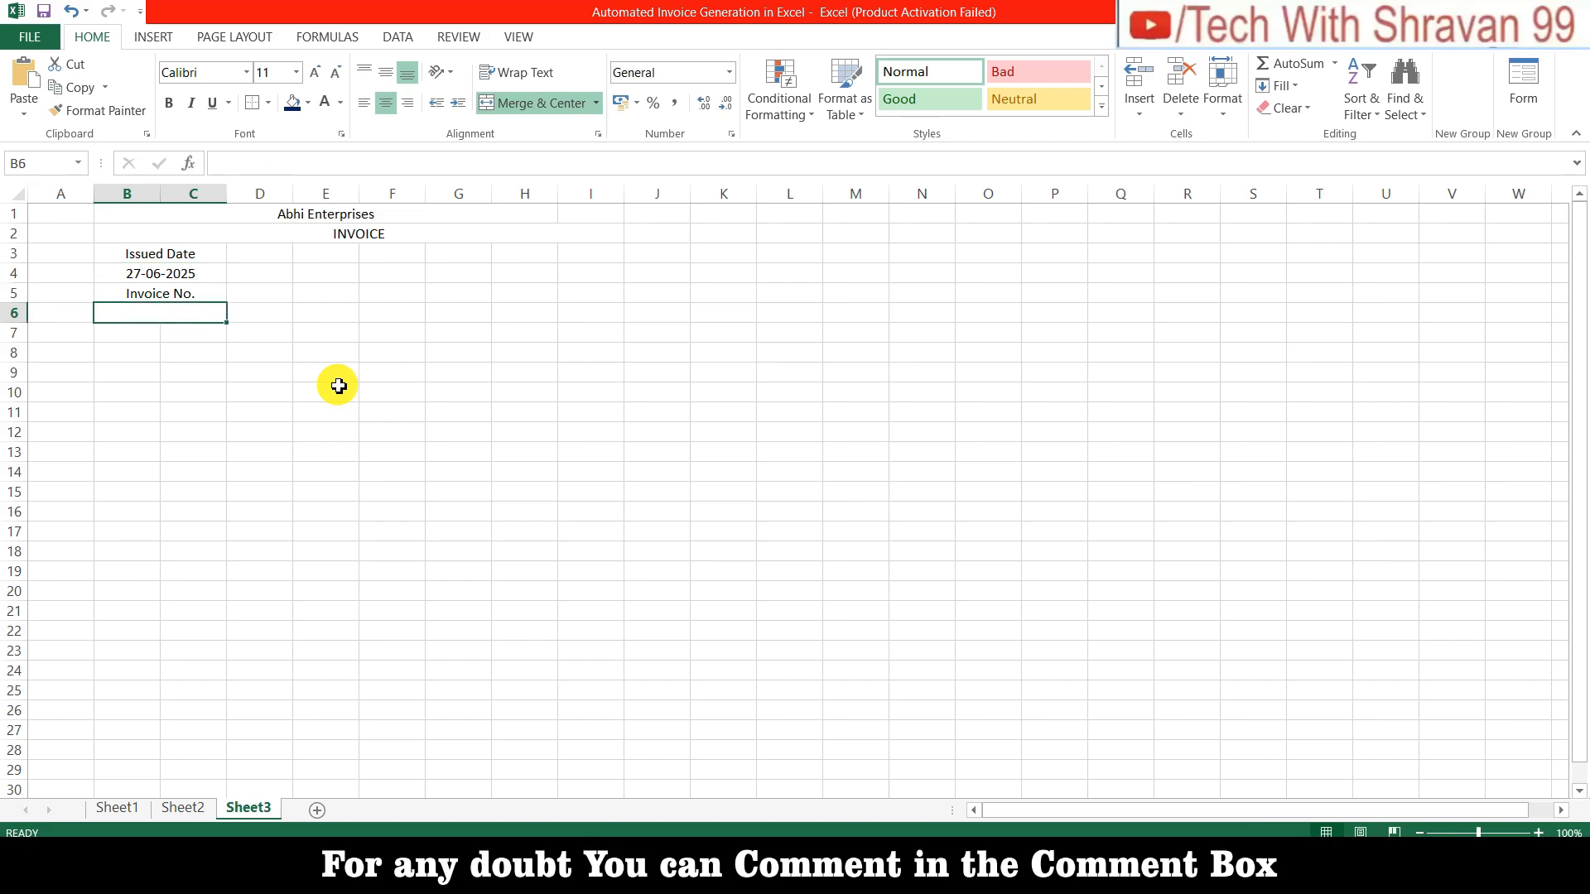
{"action": "type", "text": "IN"}
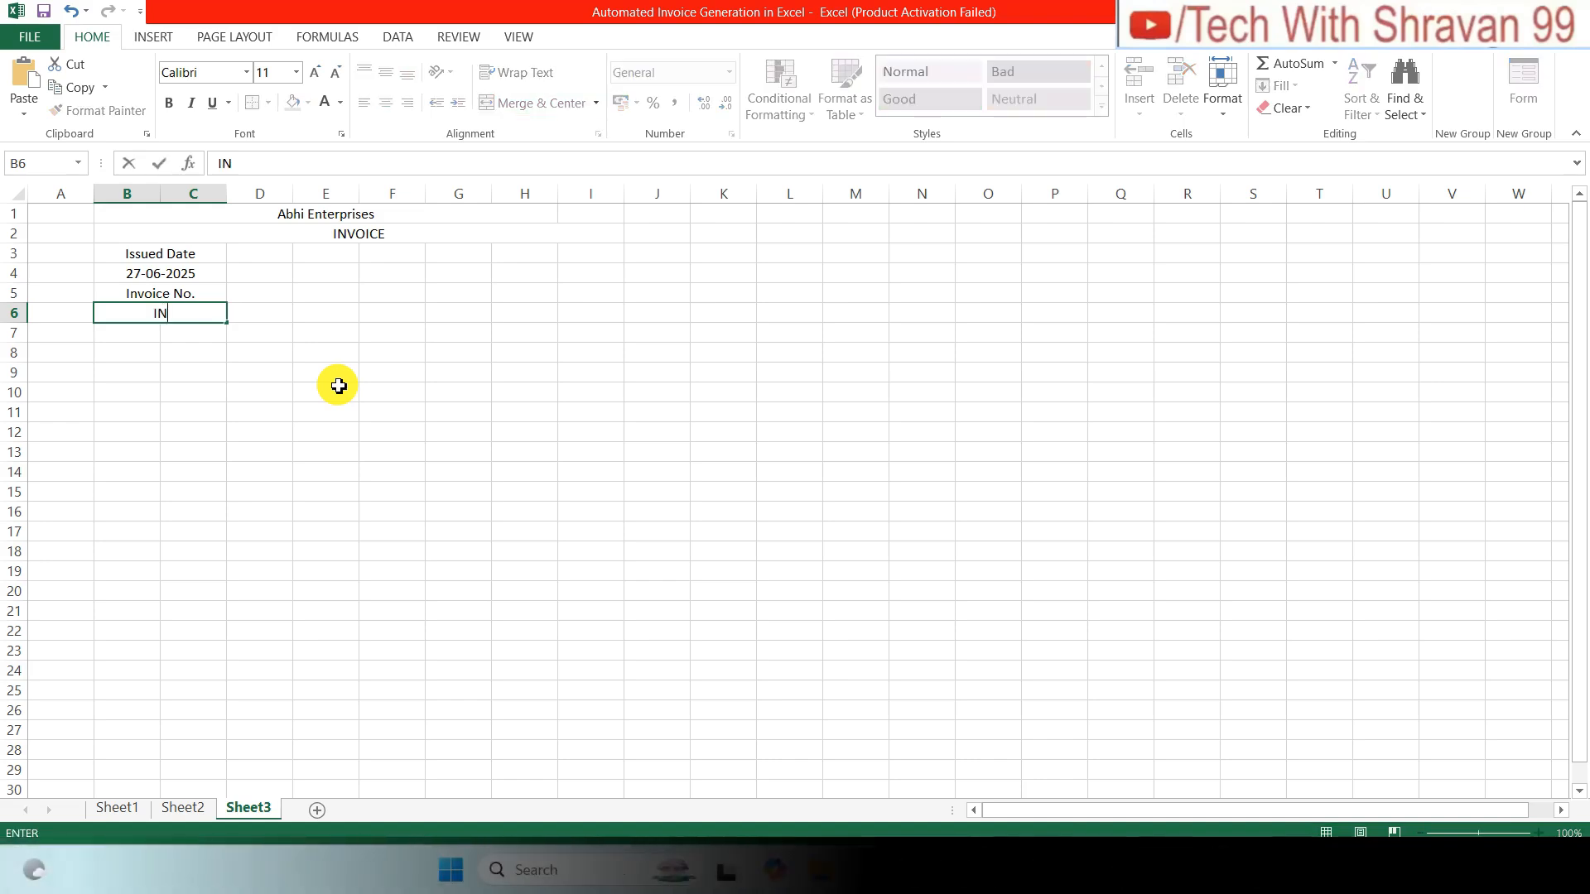
{"action": "type", "text": "V/"}
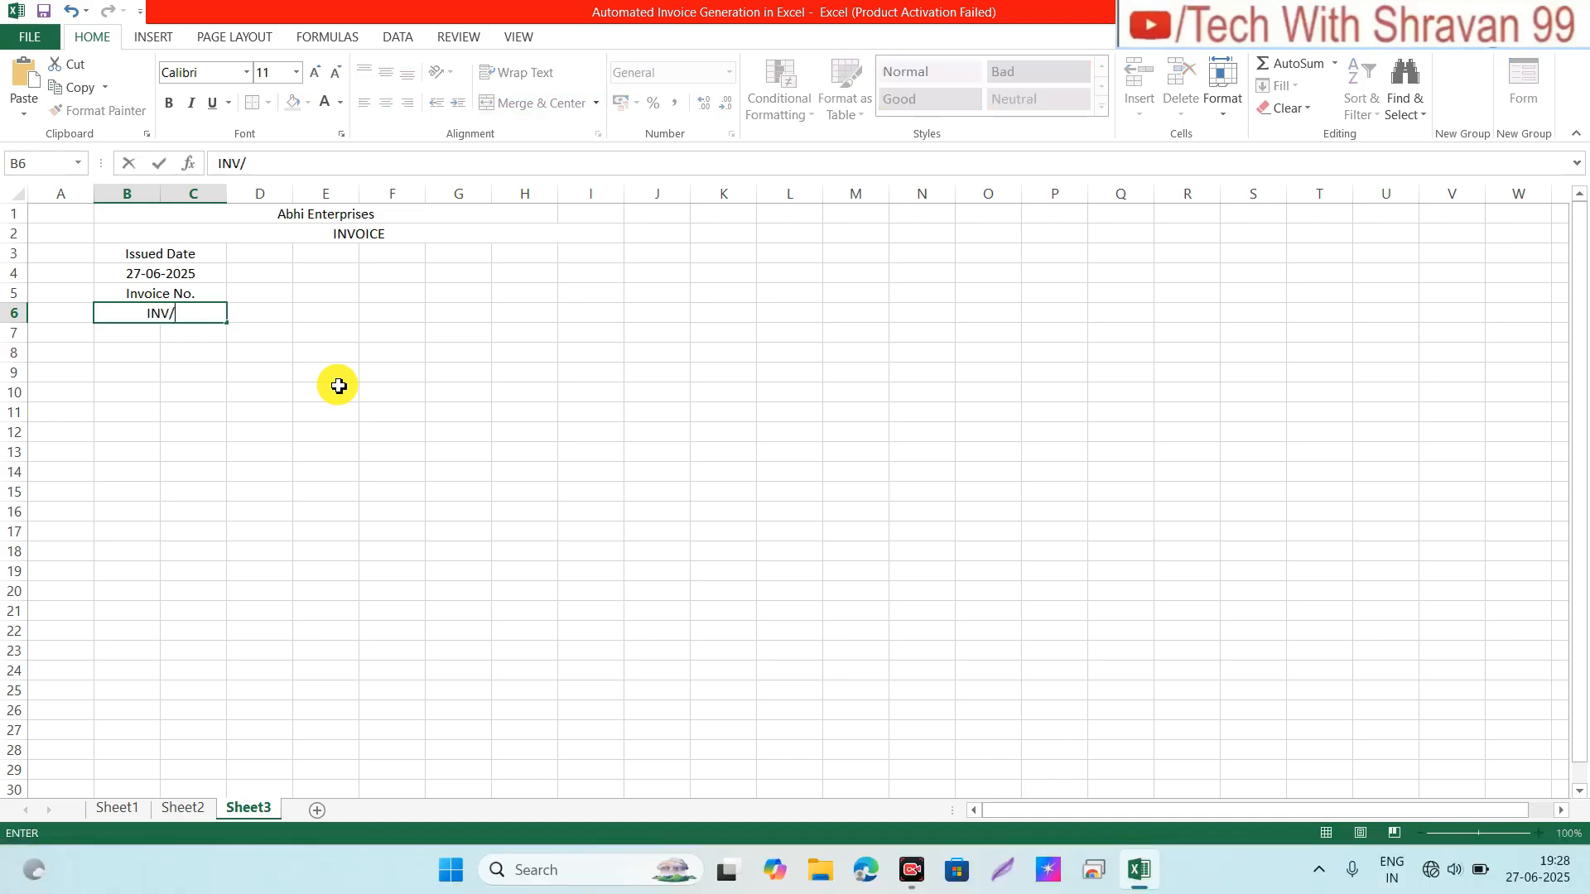
{"action": "type", "text": "101/001"}
{"action": "key", "text": "Return"}
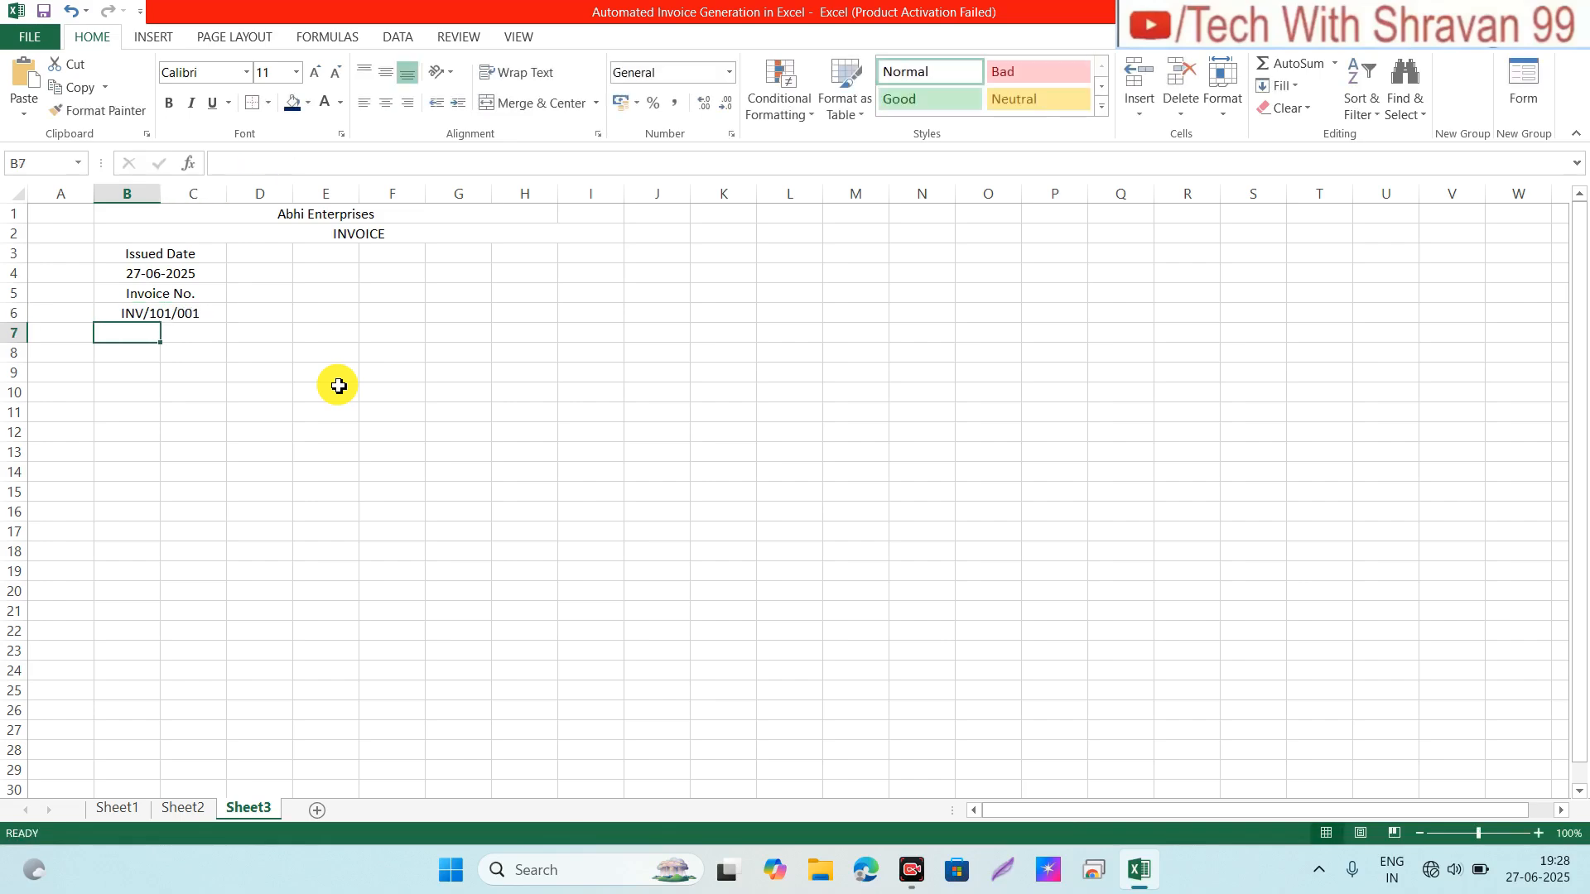
{"action": "key", "text": "Up"}
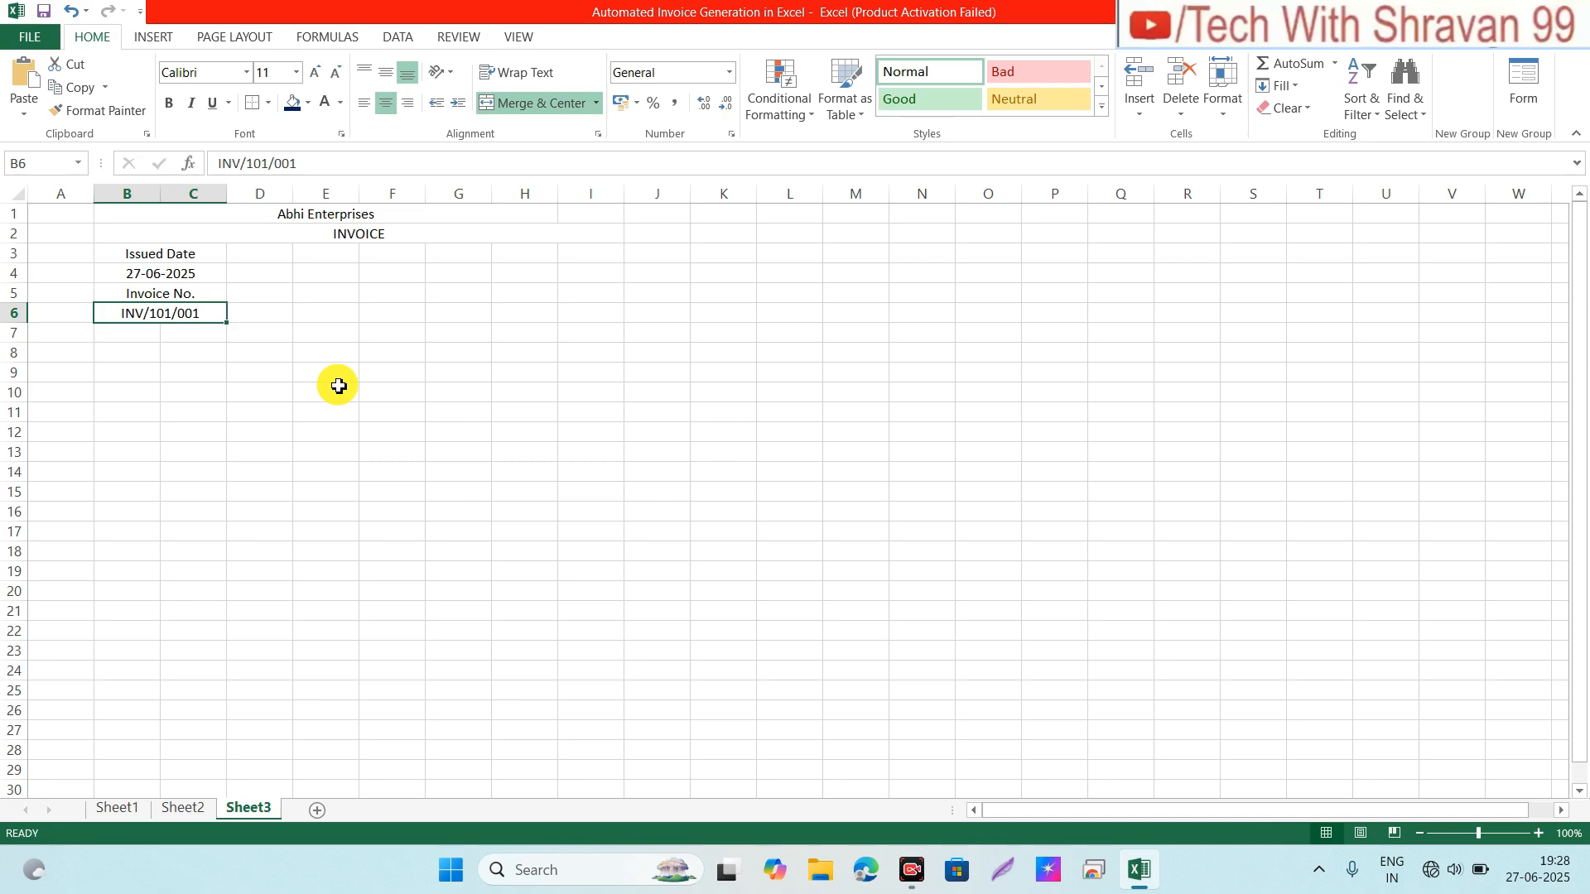
{"action": "key", "text": "Right"}
{"action": "key", "text": "Right"}
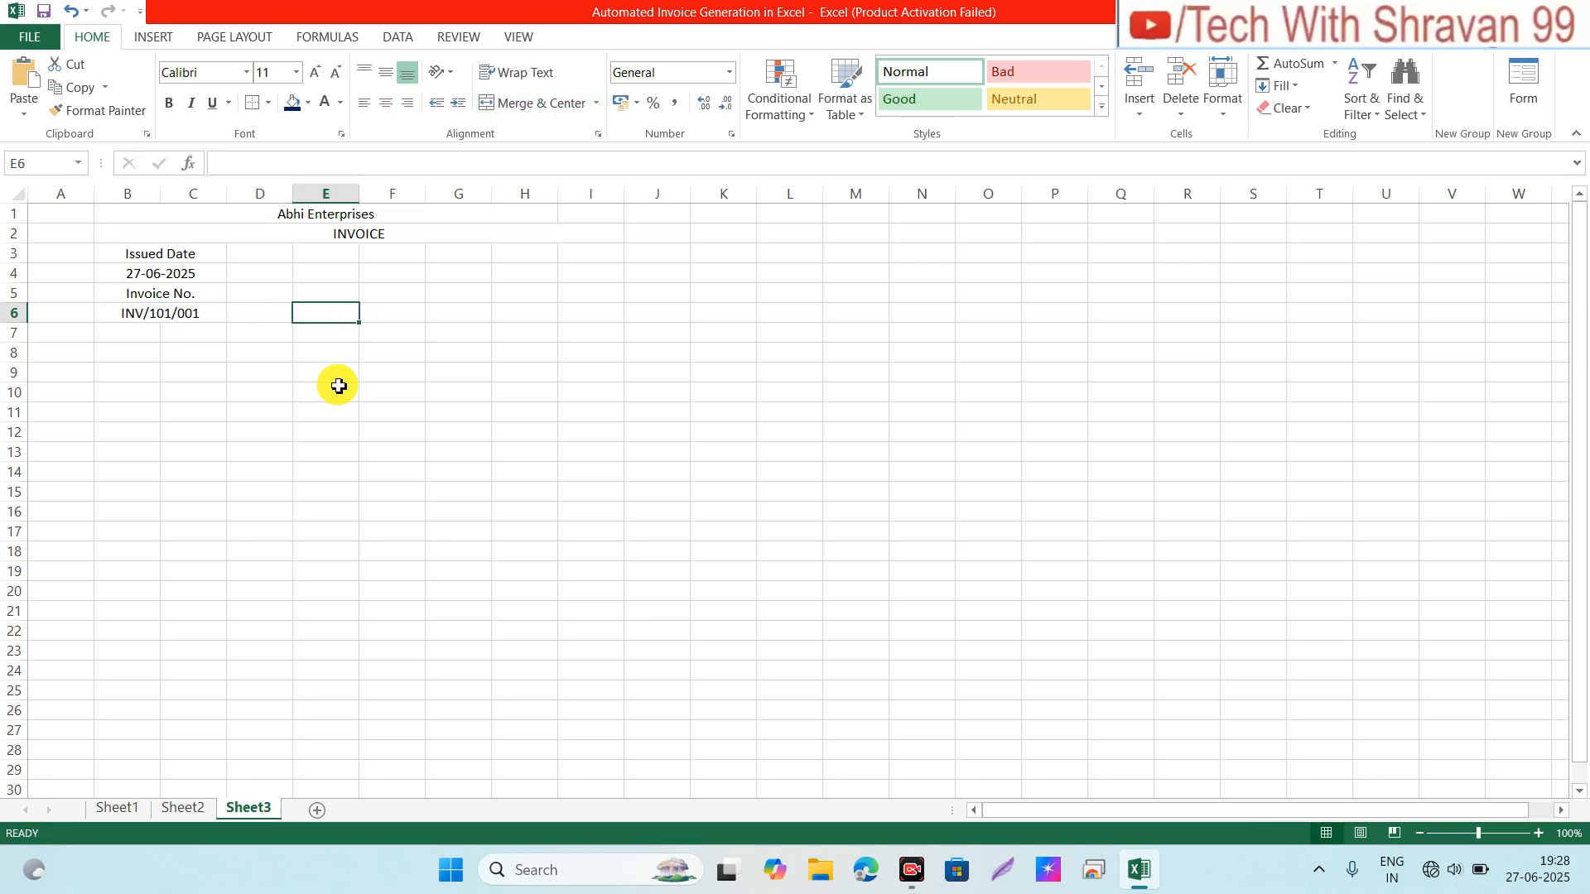
Step: Merge E3:H3, copy the merged layout down to row 6, and add the label 'Issued To:'
{"action": "key", "text": "Up"}
{"action": "key", "text": "Up"}
{"action": "key", "text": "Up"}
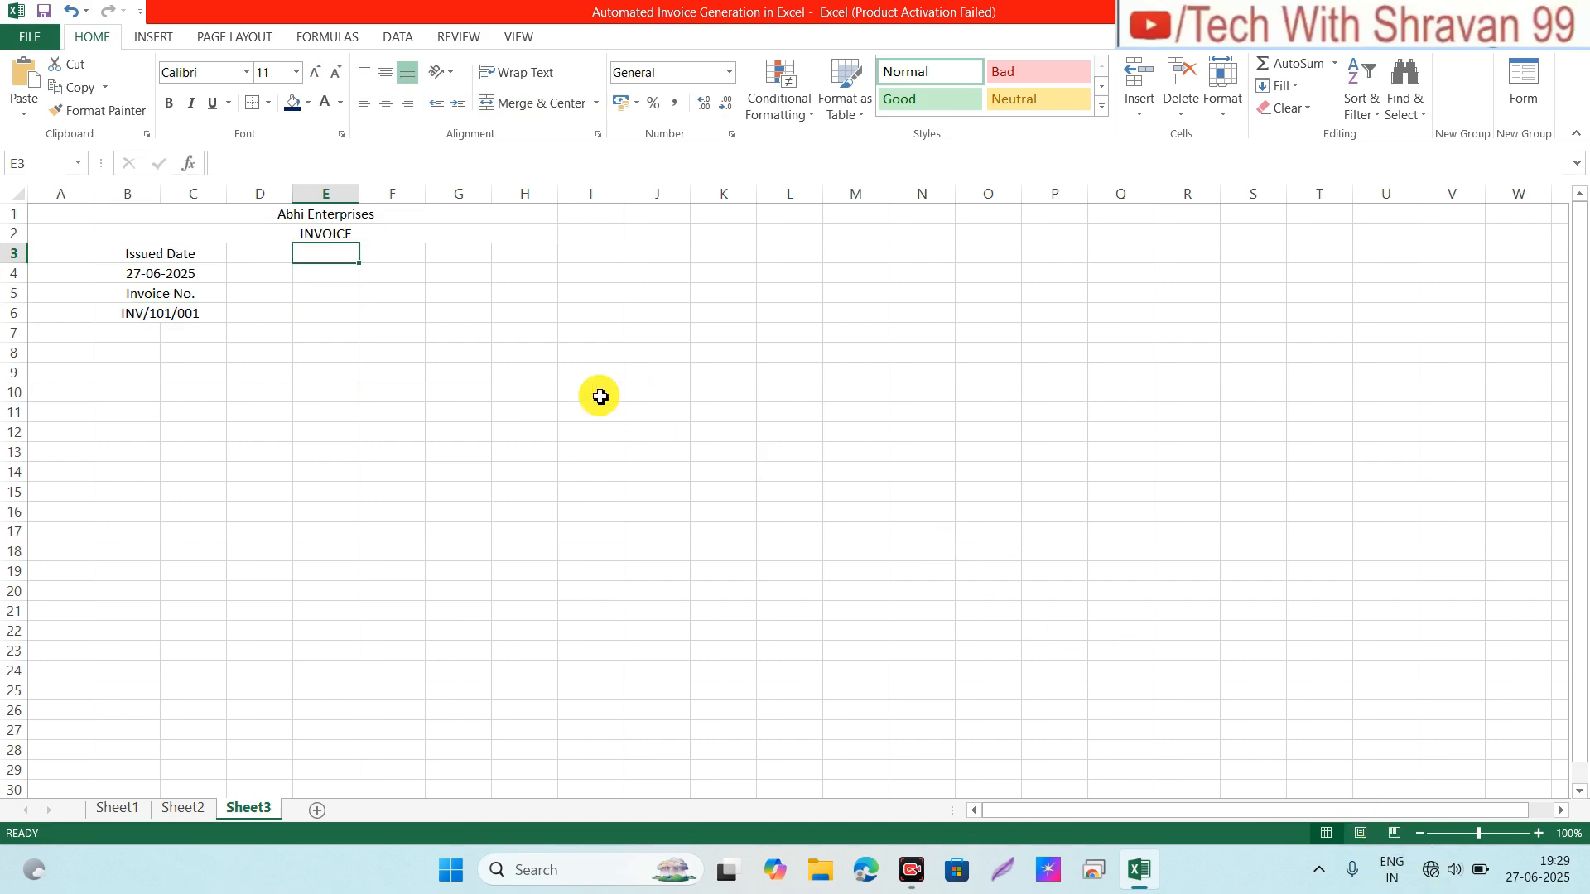
{"action": "key", "text": "shift+Right"}
{"action": "key", "text": "shift+Right"}
{"action": "key", "text": "shift+Right"}
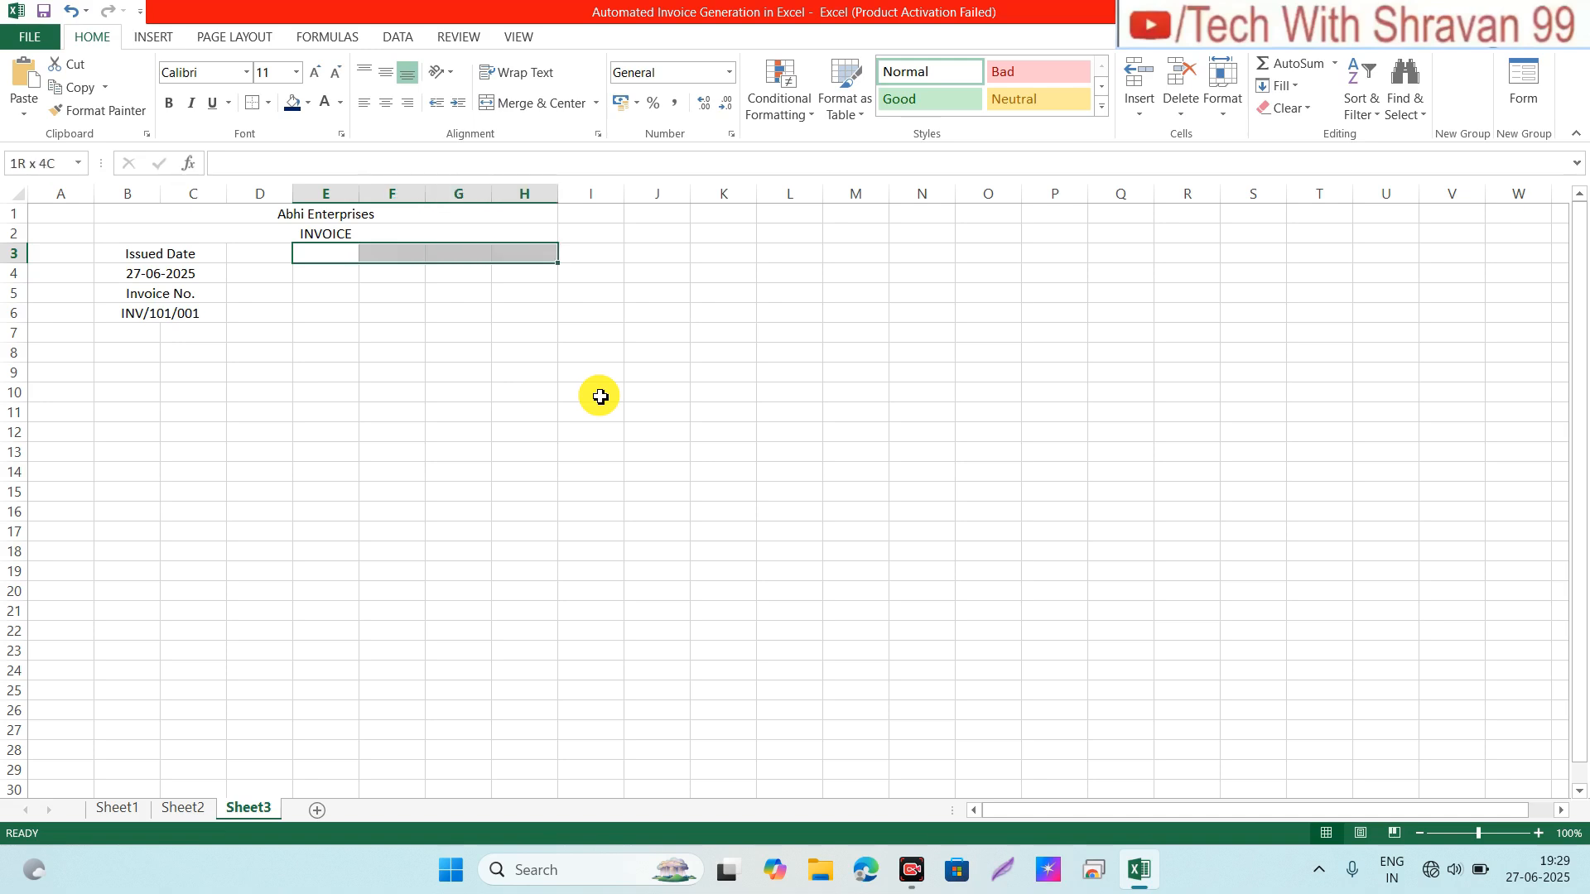
{"action": "left_click", "coordinate": [533, 102]}
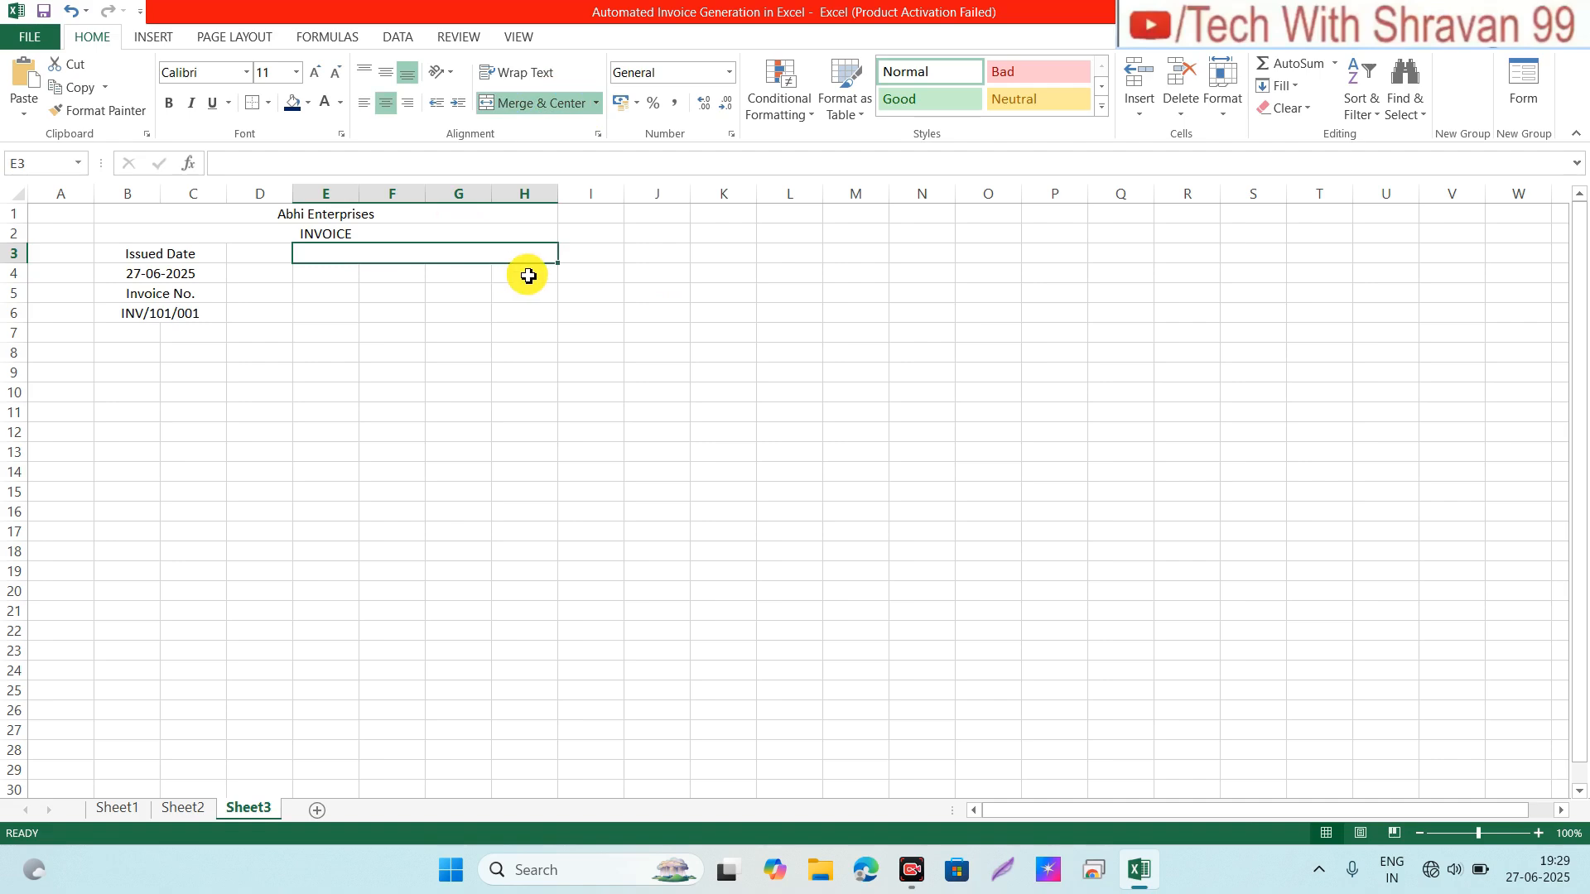
{"action": "left_click_drag", "start_coordinate": [524, 273], "coordinate": [331, 280]}
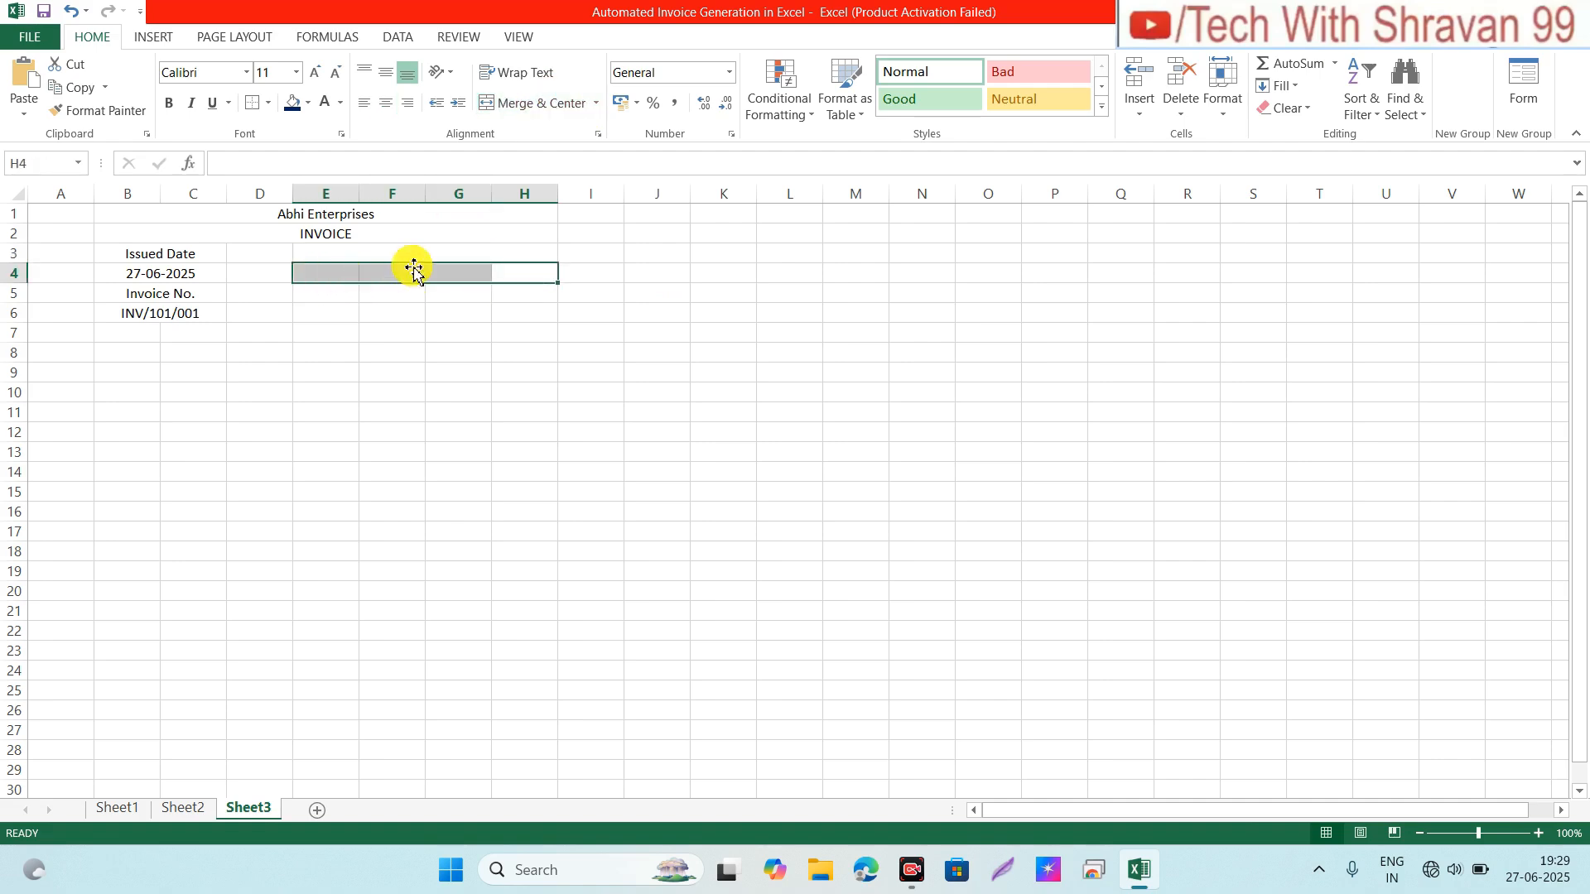
{"action": "left_click", "coordinate": [434, 252]}
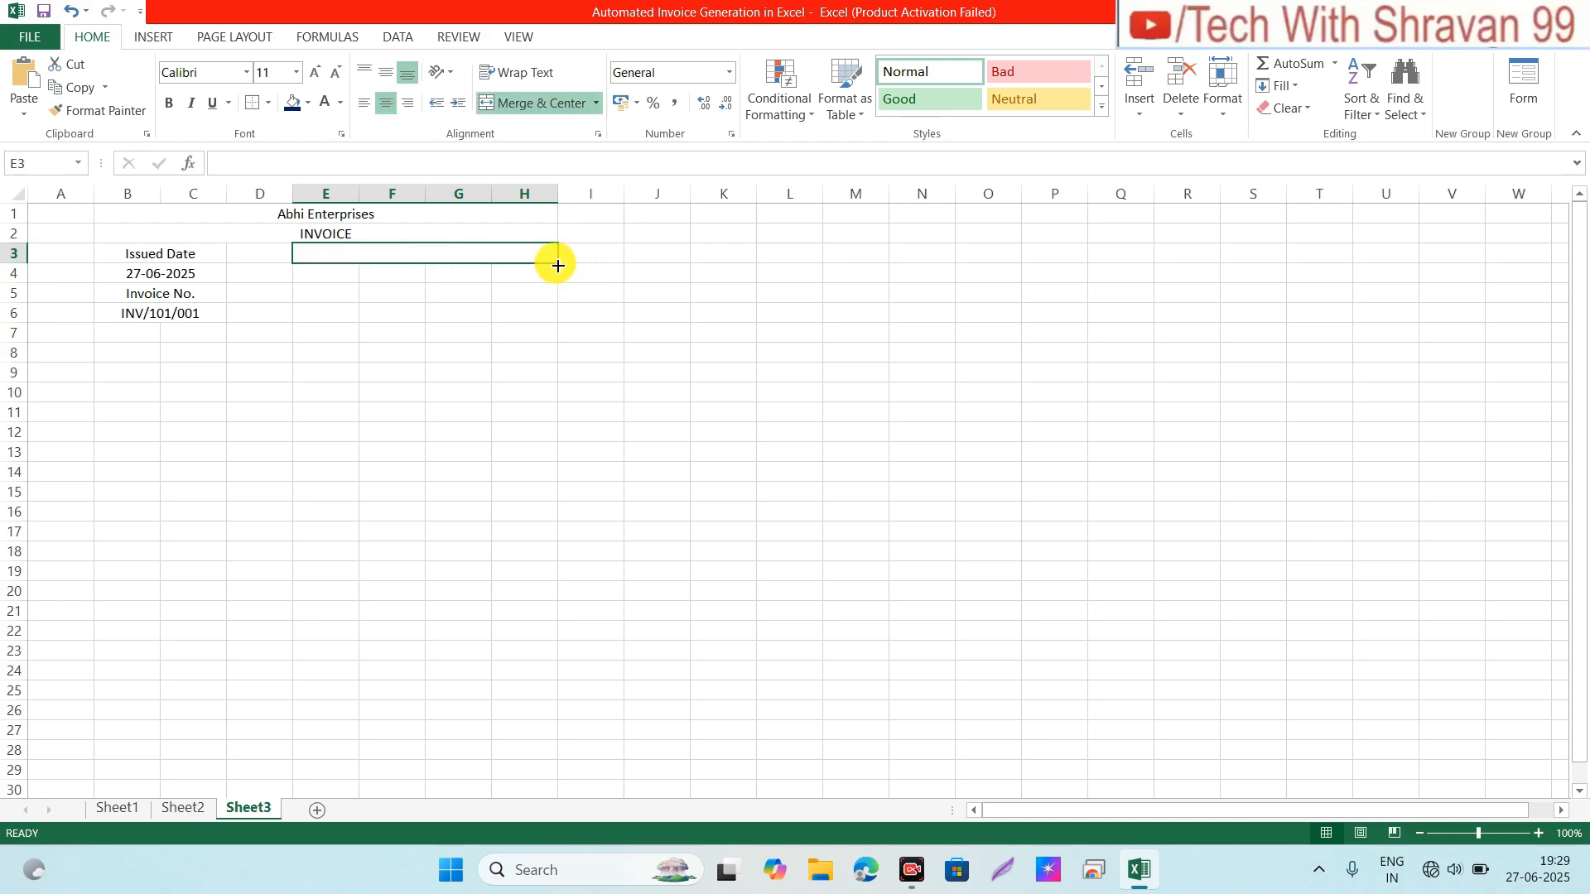
{"action": "left_click_drag", "start_coordinate": [557, 265], "coordinate": [558, 322]}
{"action": "left_click", "coordinate": [427, 253]}
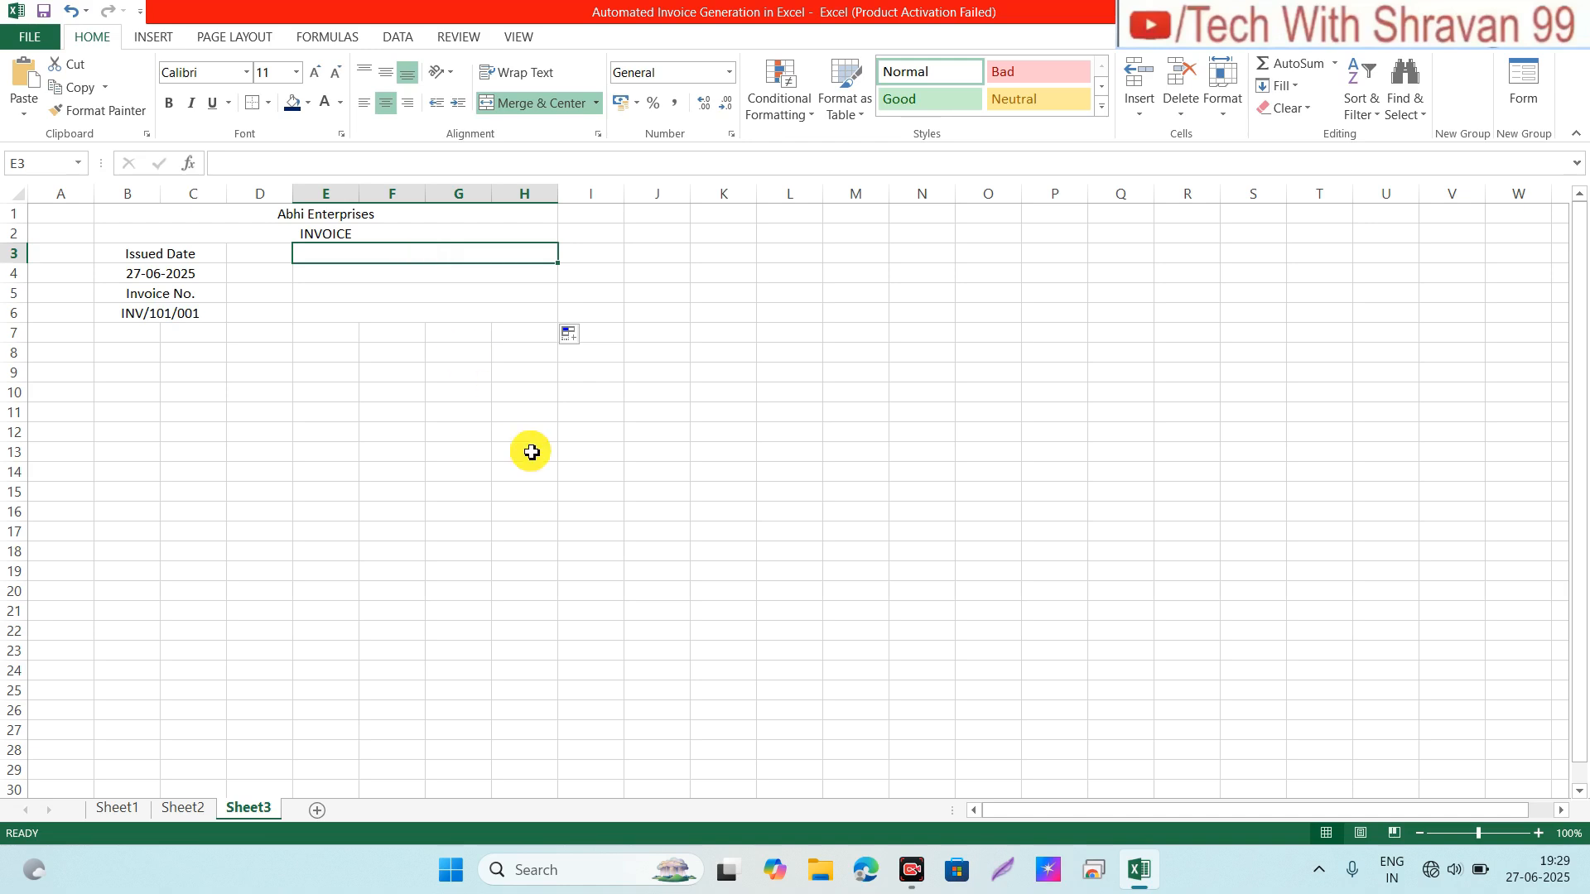
{"action": "type", "text": "Issued"}
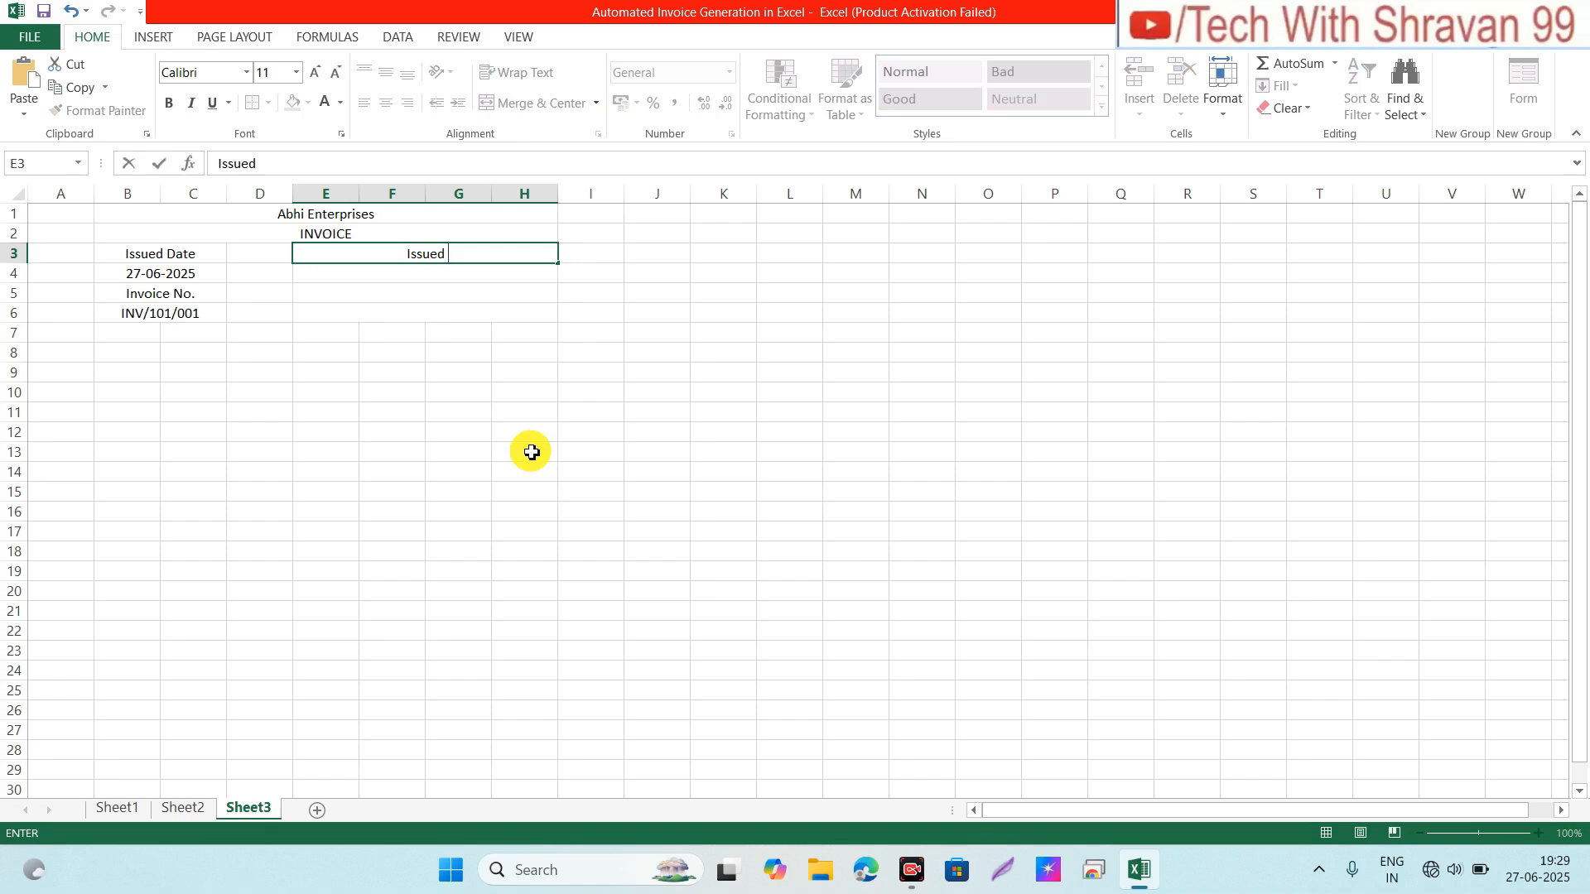
{"action": "type", "text": " To:"}
{"action": "key", "text": "Return"}
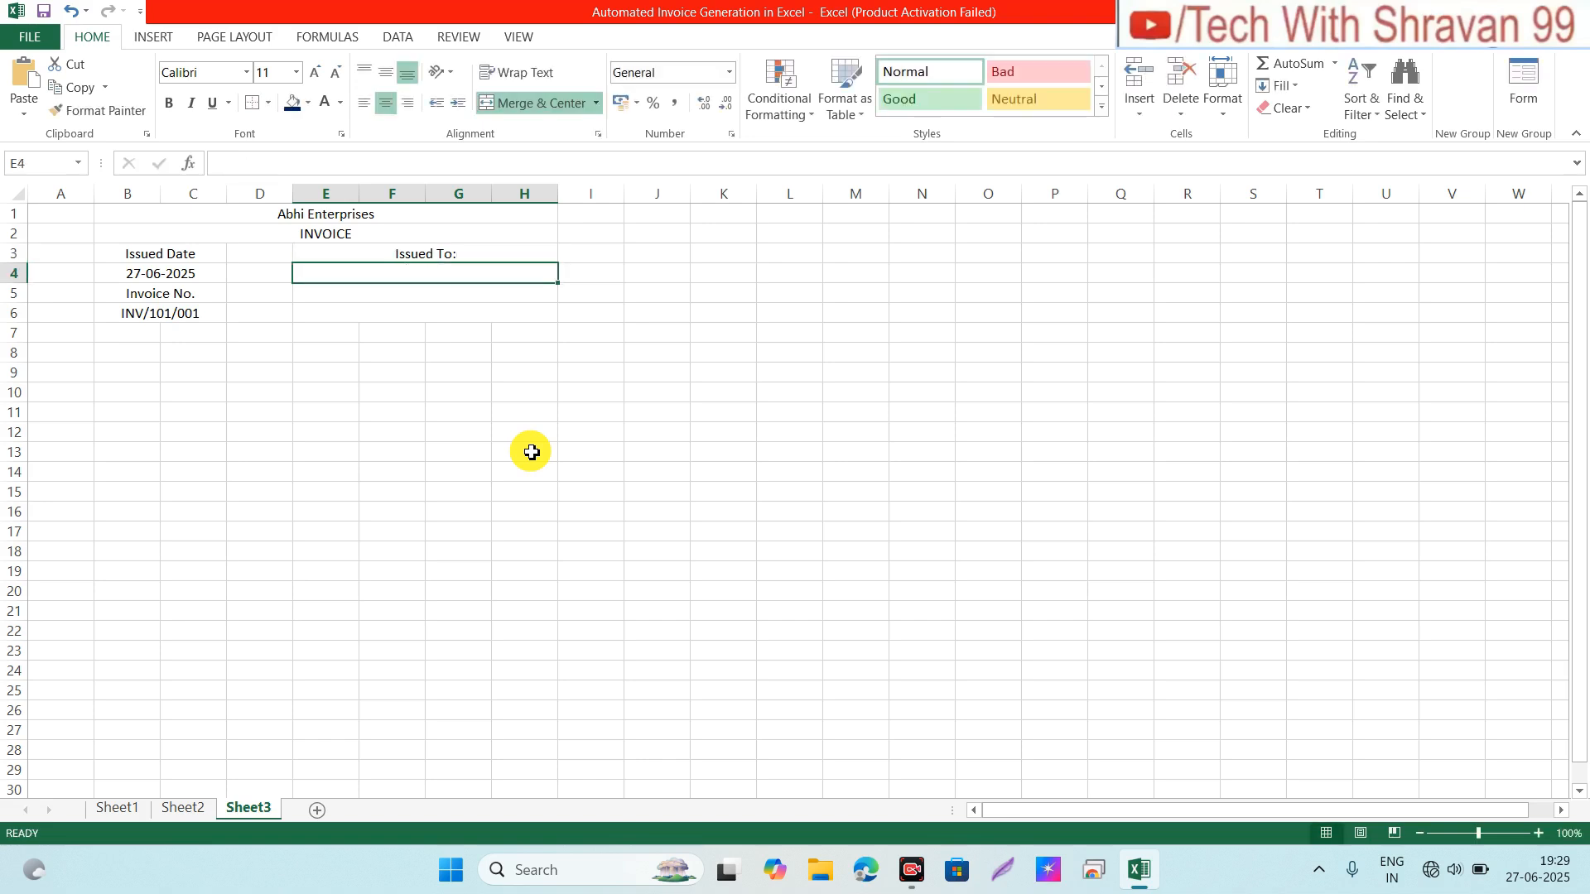
Step: Fill E4:E6 with the customer name, street address, and postcode with state
{"action": "type", "text": "Abhi"}
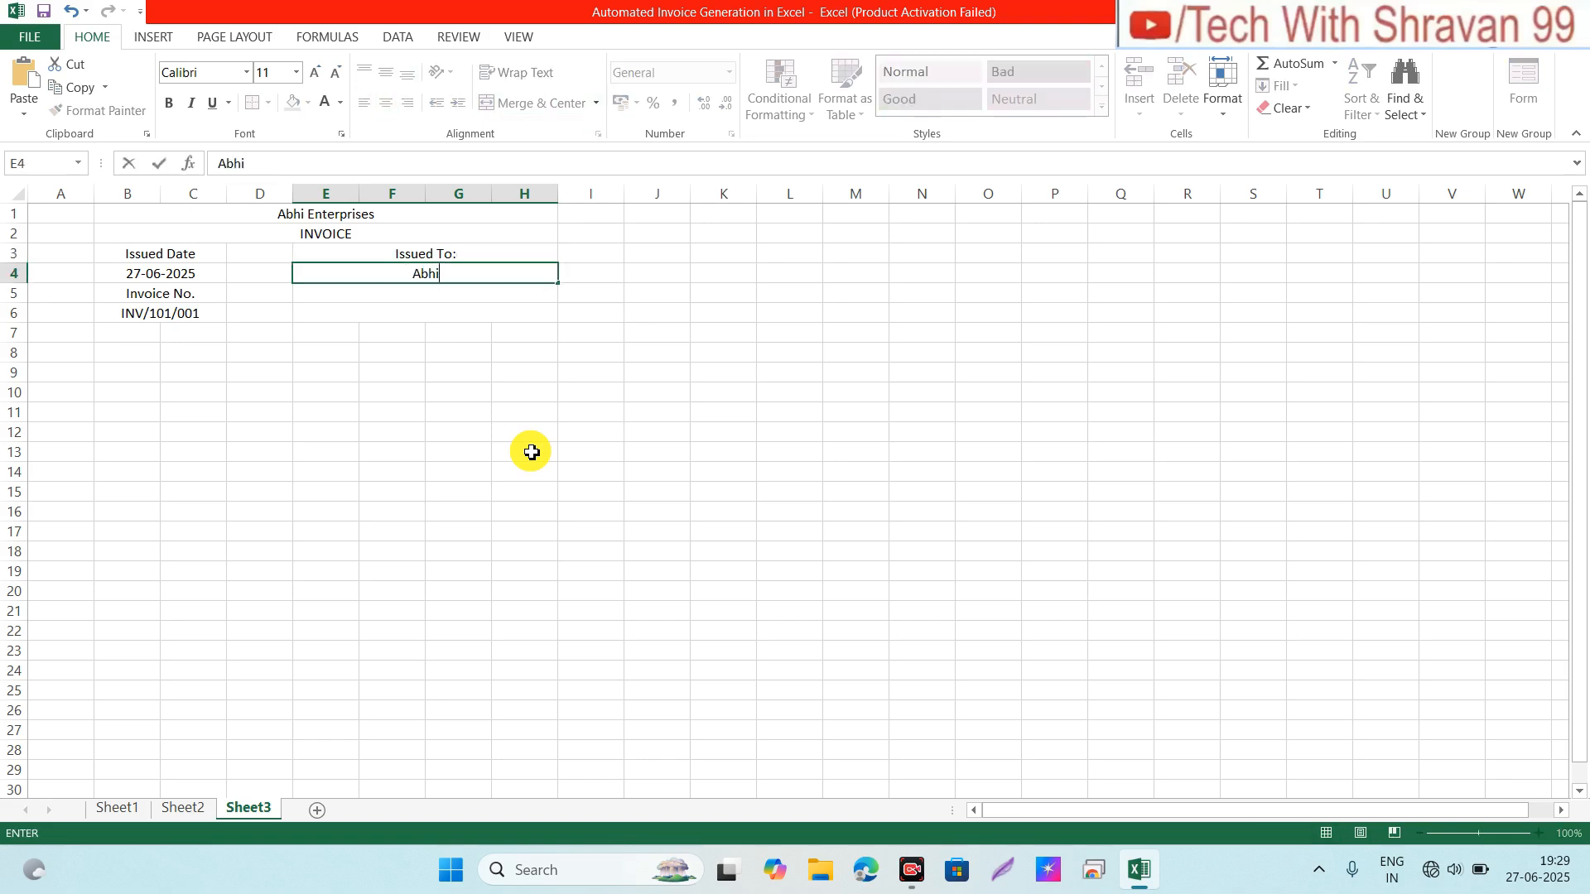
{"action": "type", "text": " Enterprises"}
{"action": "key", "text": "Return"}
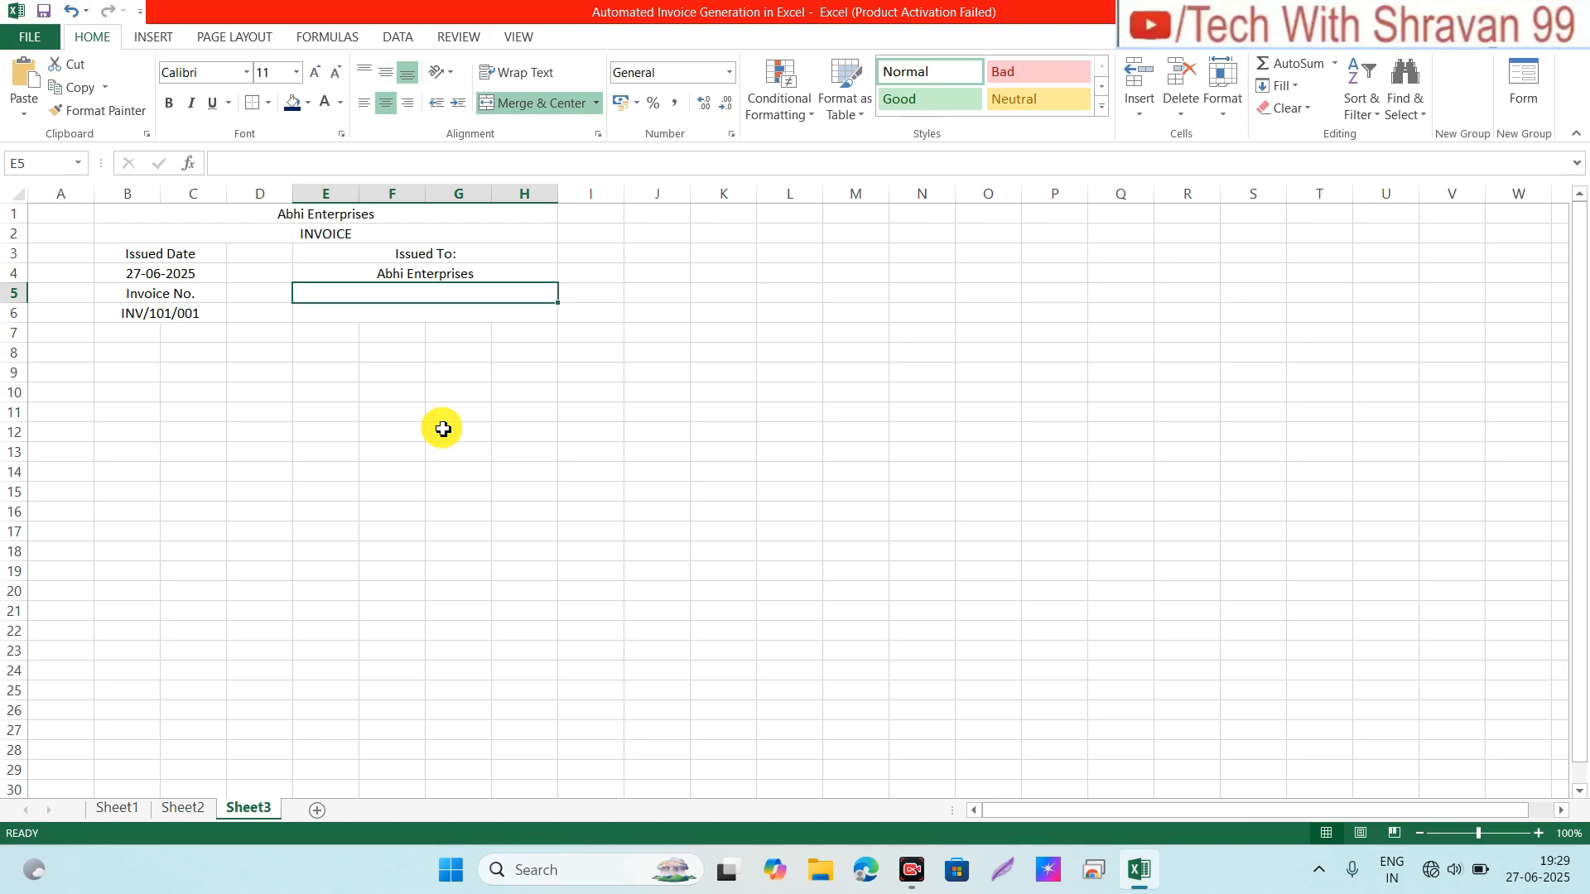
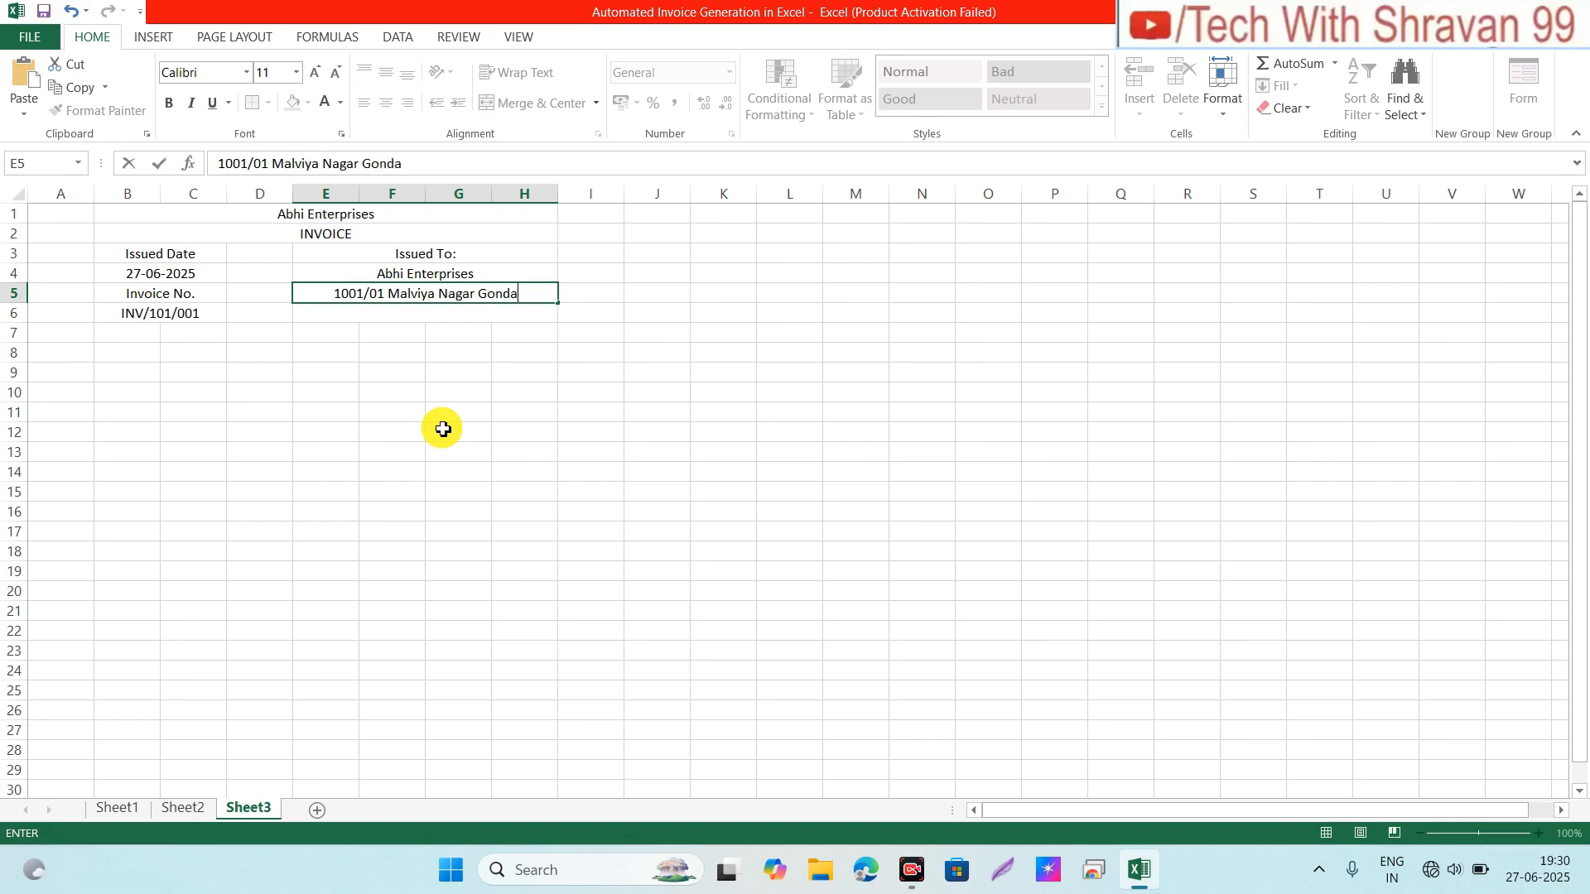
{"action": "key", "text": "Return"}
{"action": "type", "text": "2"}
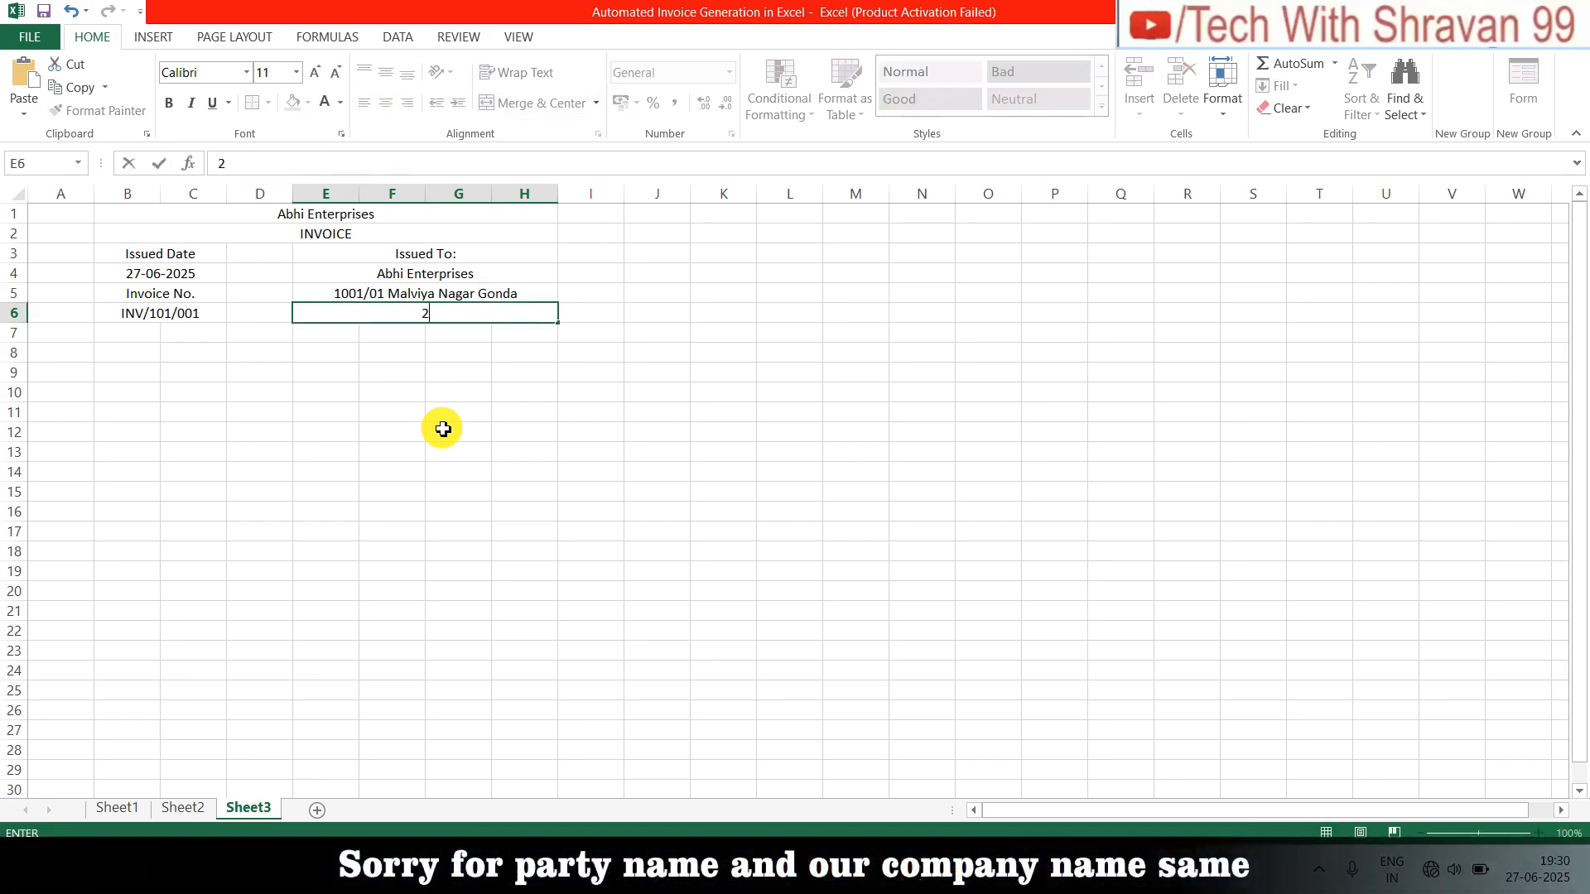
{"action": "type", "text": "71604"}
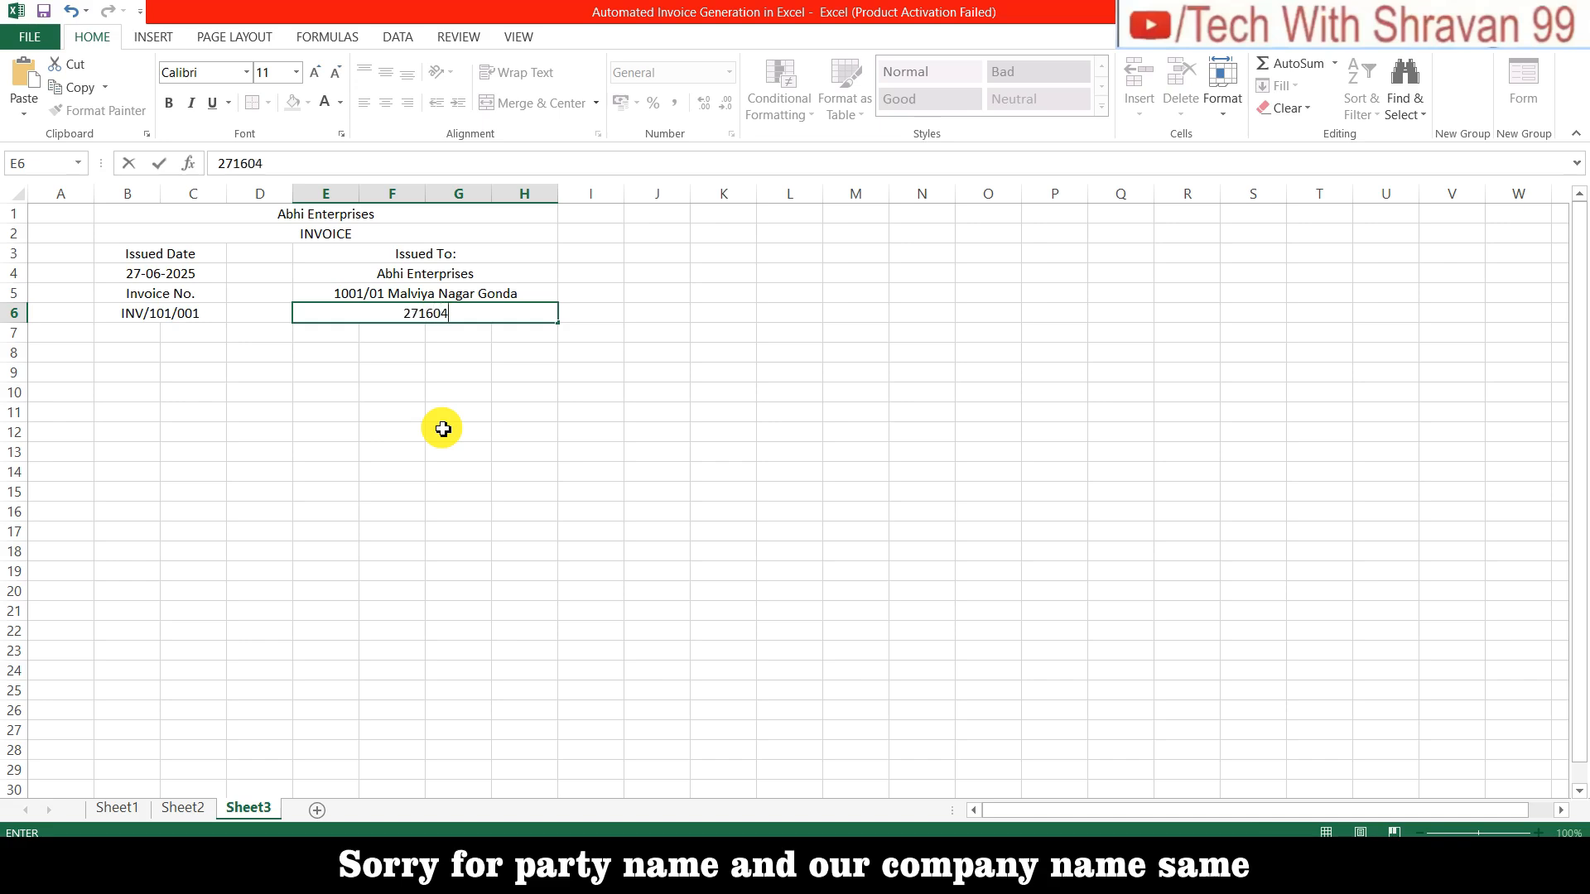
{"action": "type", "text": " Uttra"}
{"action": "key", "text": "BackSpace"}
{"action": "key", "text": "BackSpace"}
{"action": "type", "text": "ar"}
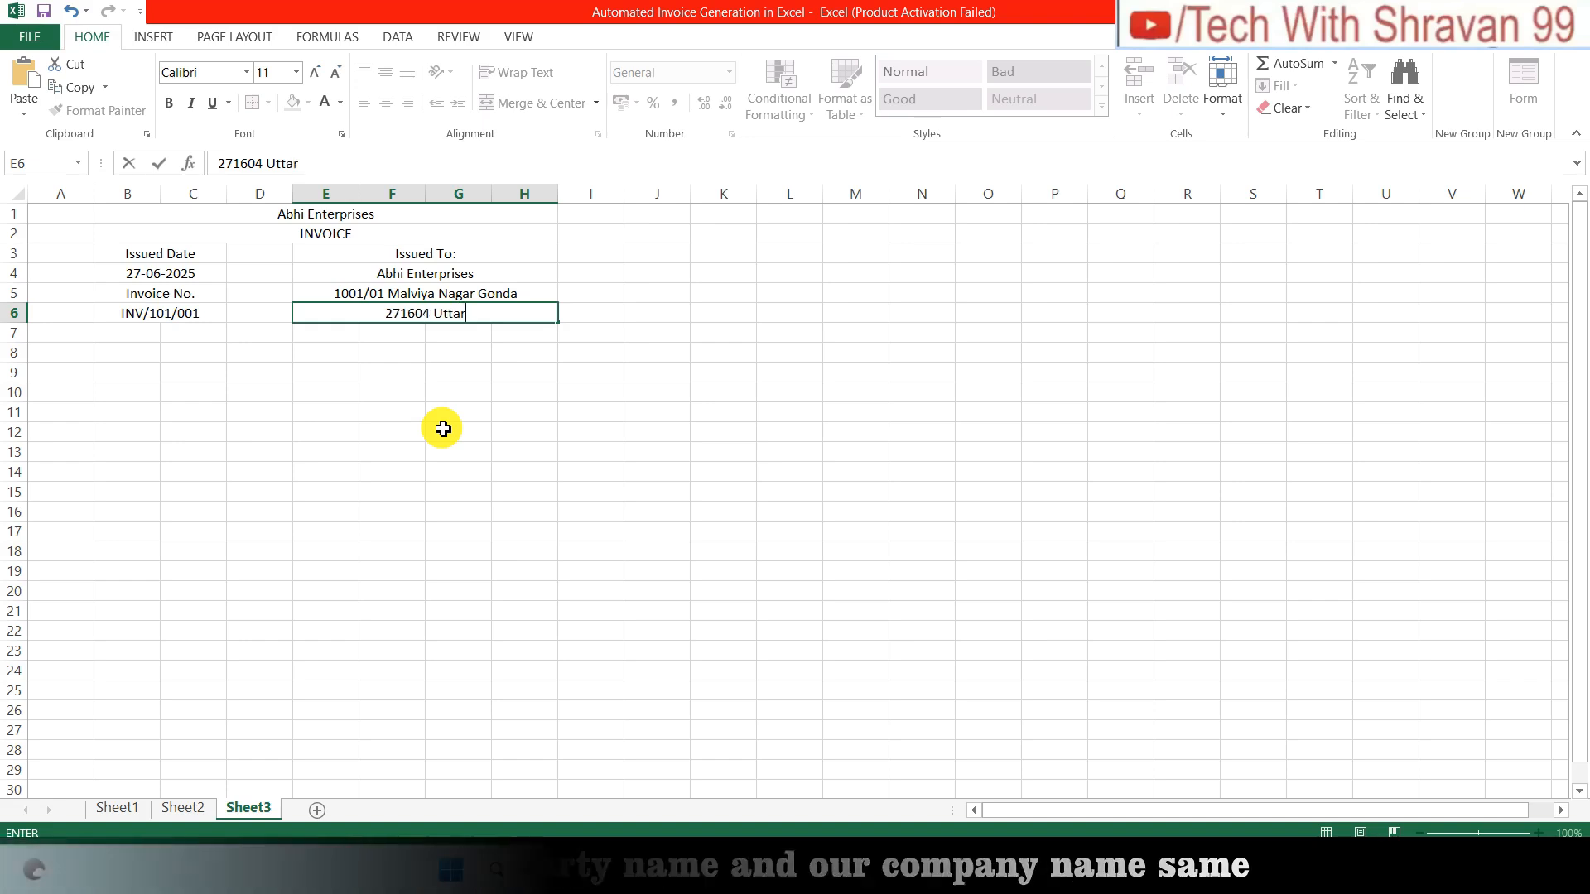
{"action": "type", "text": " Prades"}
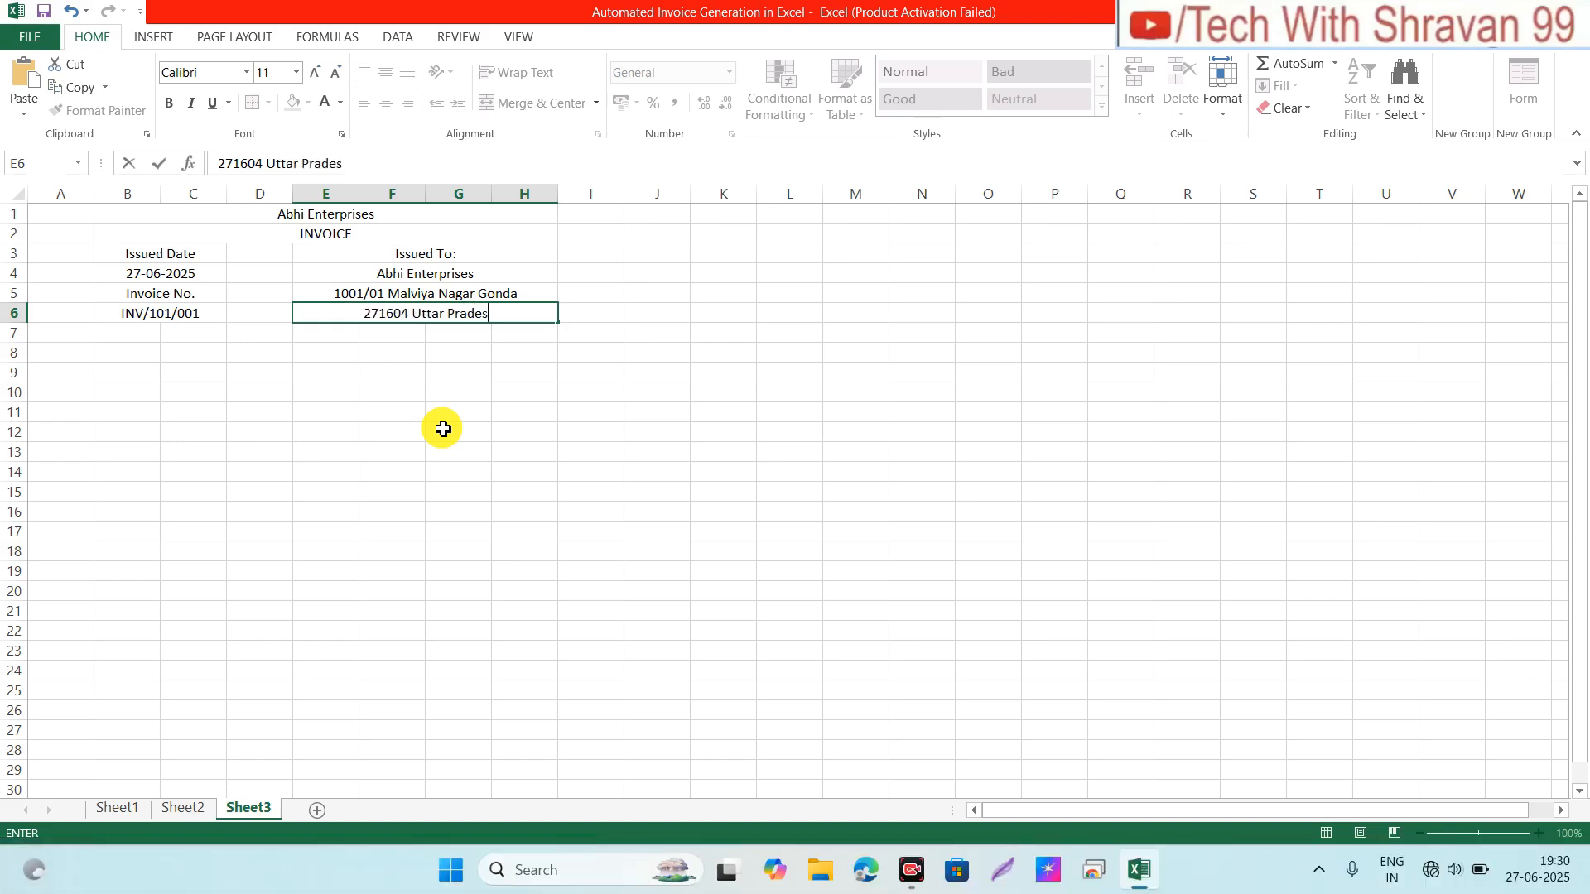
{"action": "type", "text": "h"}
{"action": "key", "text": "Return"}
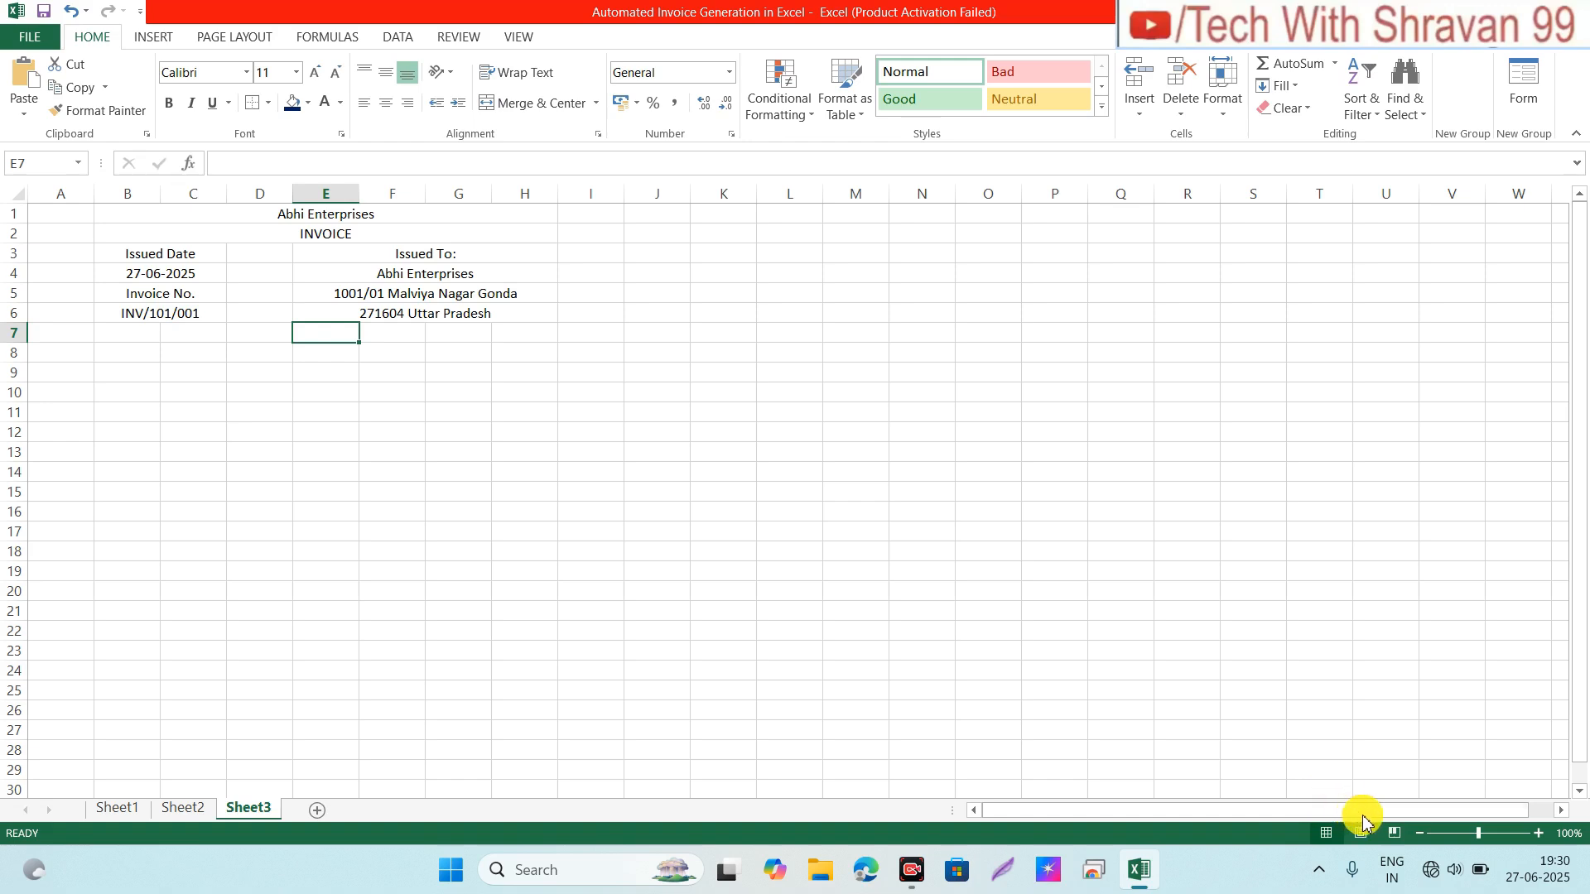
Step: Add the header NO in B8 and Discription across merged C8:E8
{"action": "left_click", "coordinate": [175, 328]}
{"action": "left_click", "coordinate": [141, 333]}
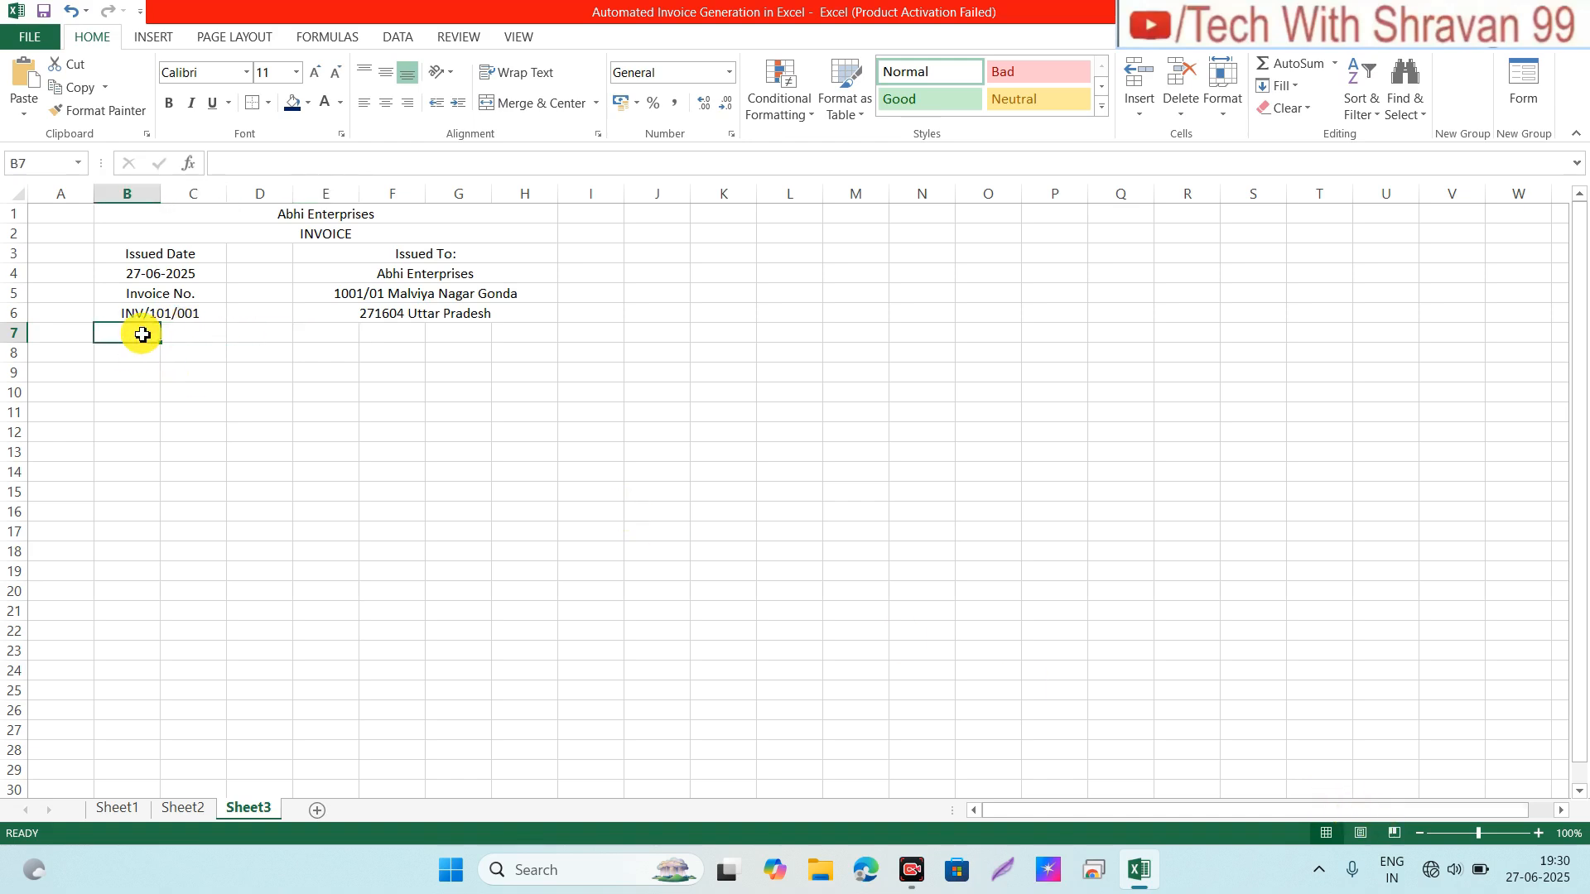
{"action": "key", "text": "Down"}
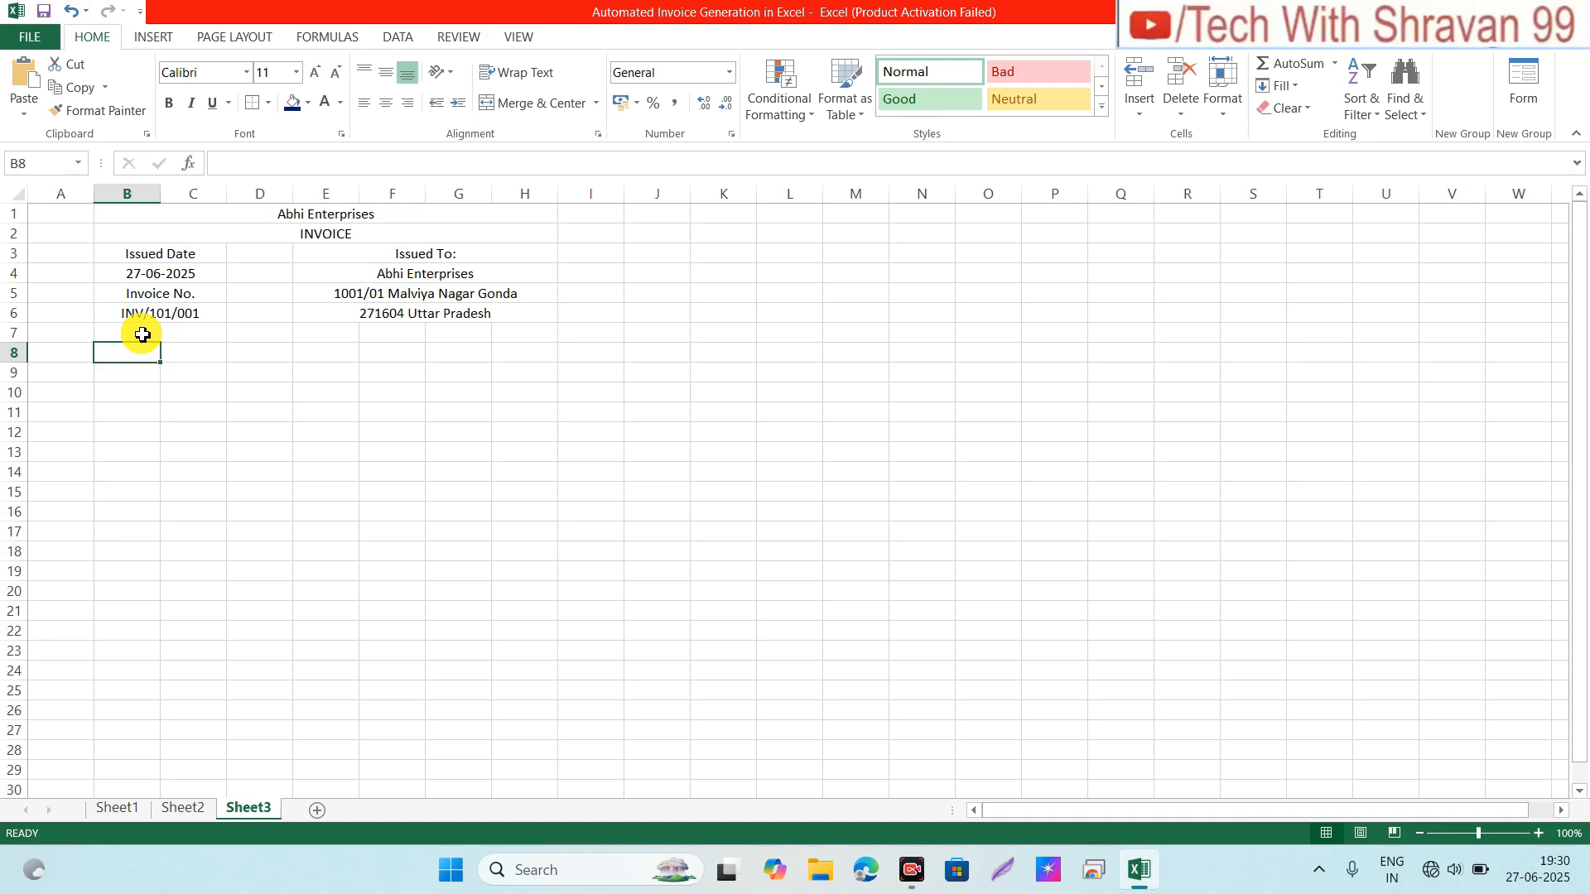
{"action": "type", "text": "No"}
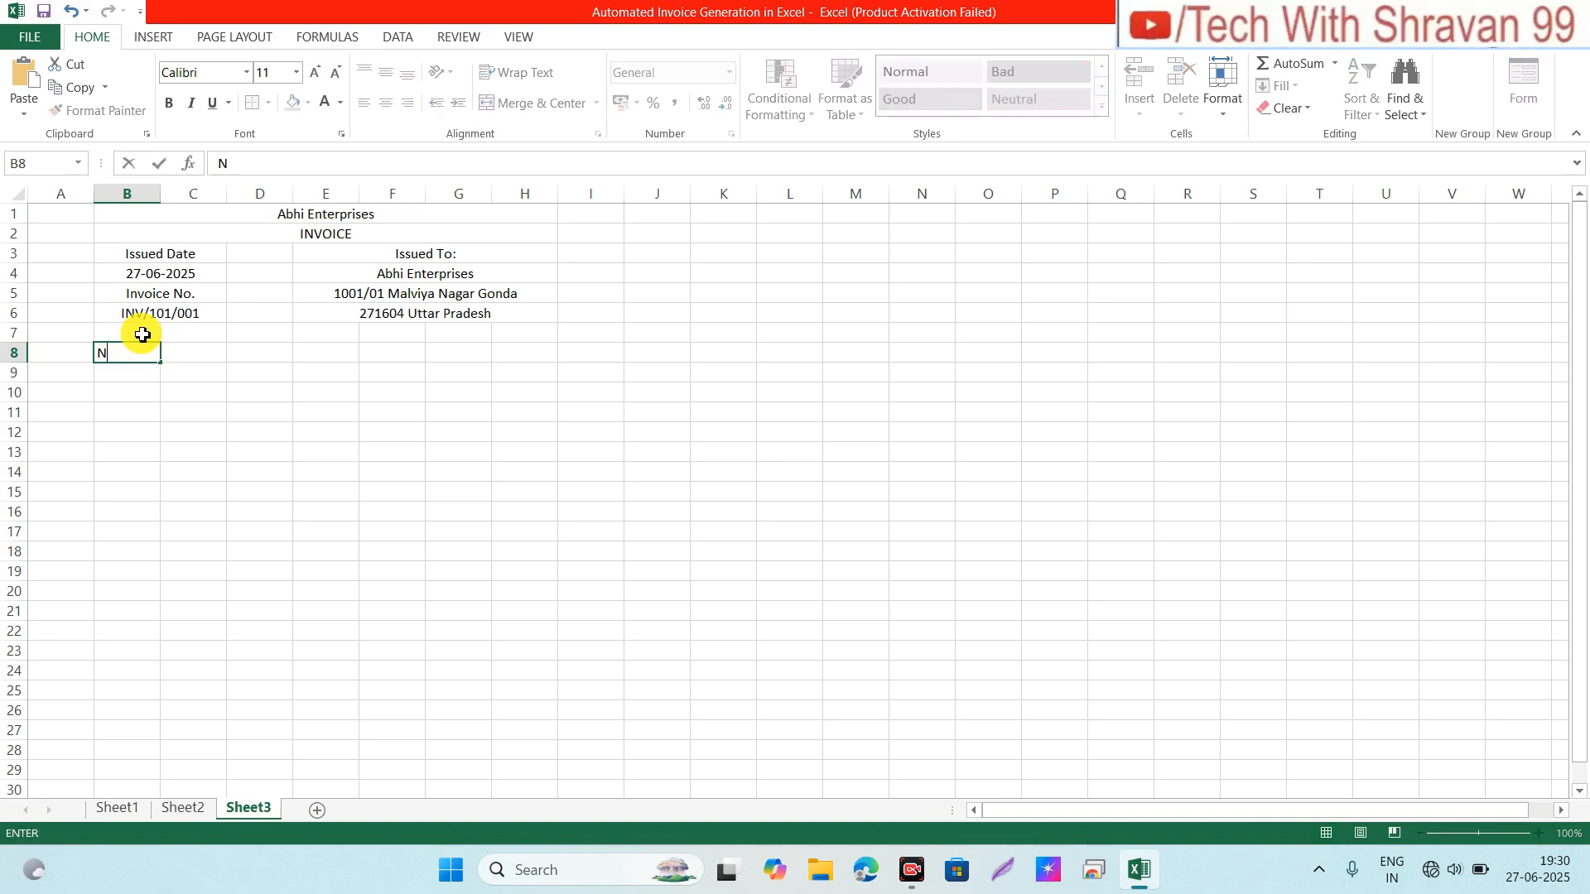
{"action": "key", "text": "Tab"}
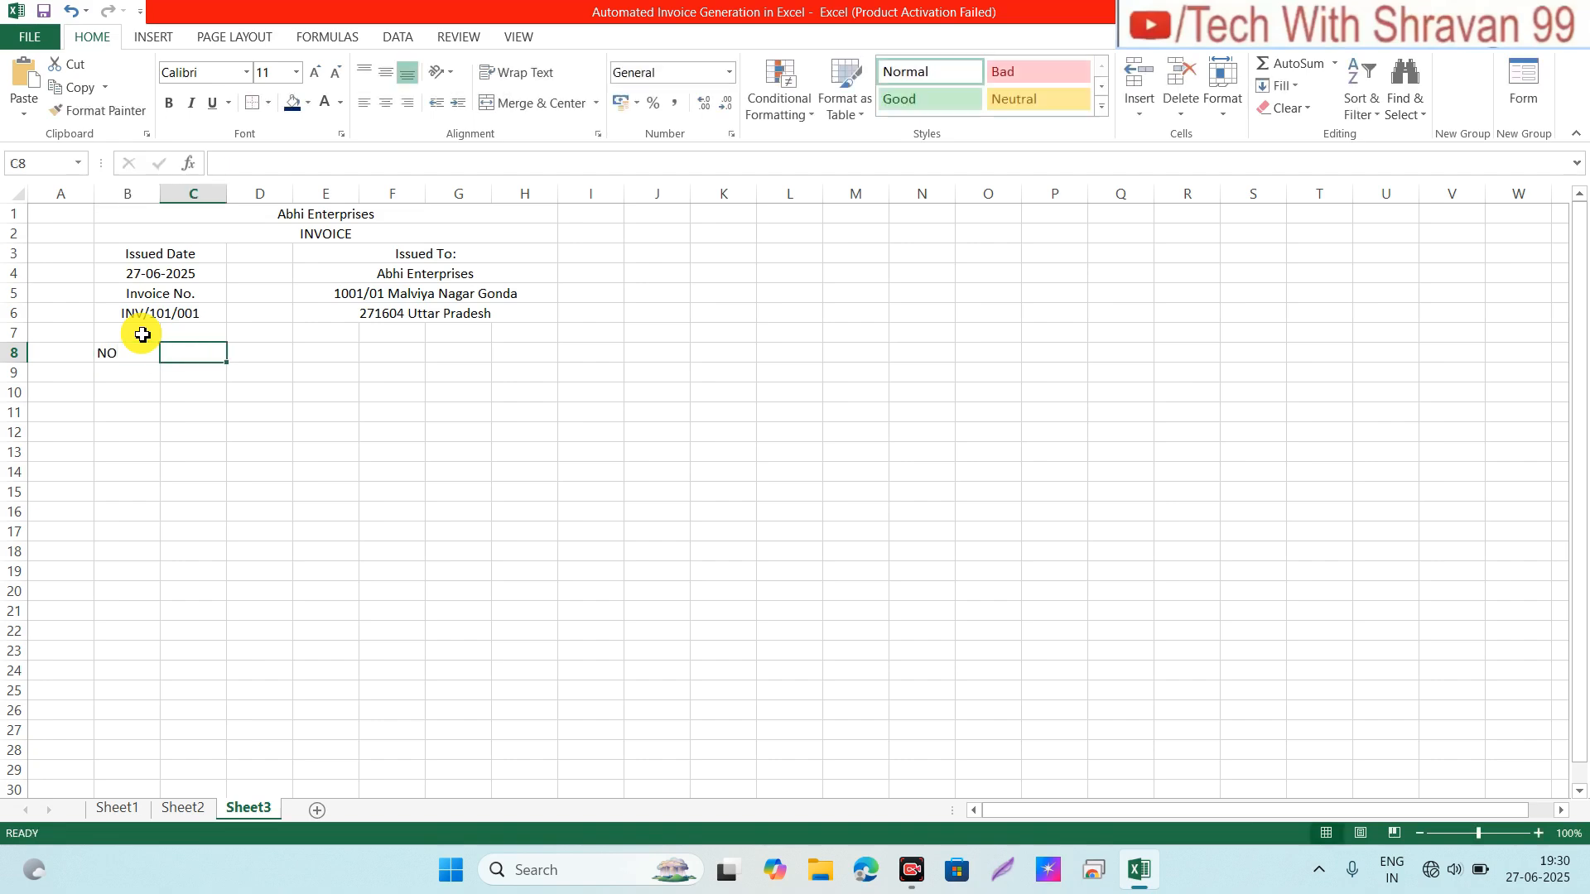
{"action": "key", "text": "shift+Right"}
{"action": "key", "text": "shift+Right"}
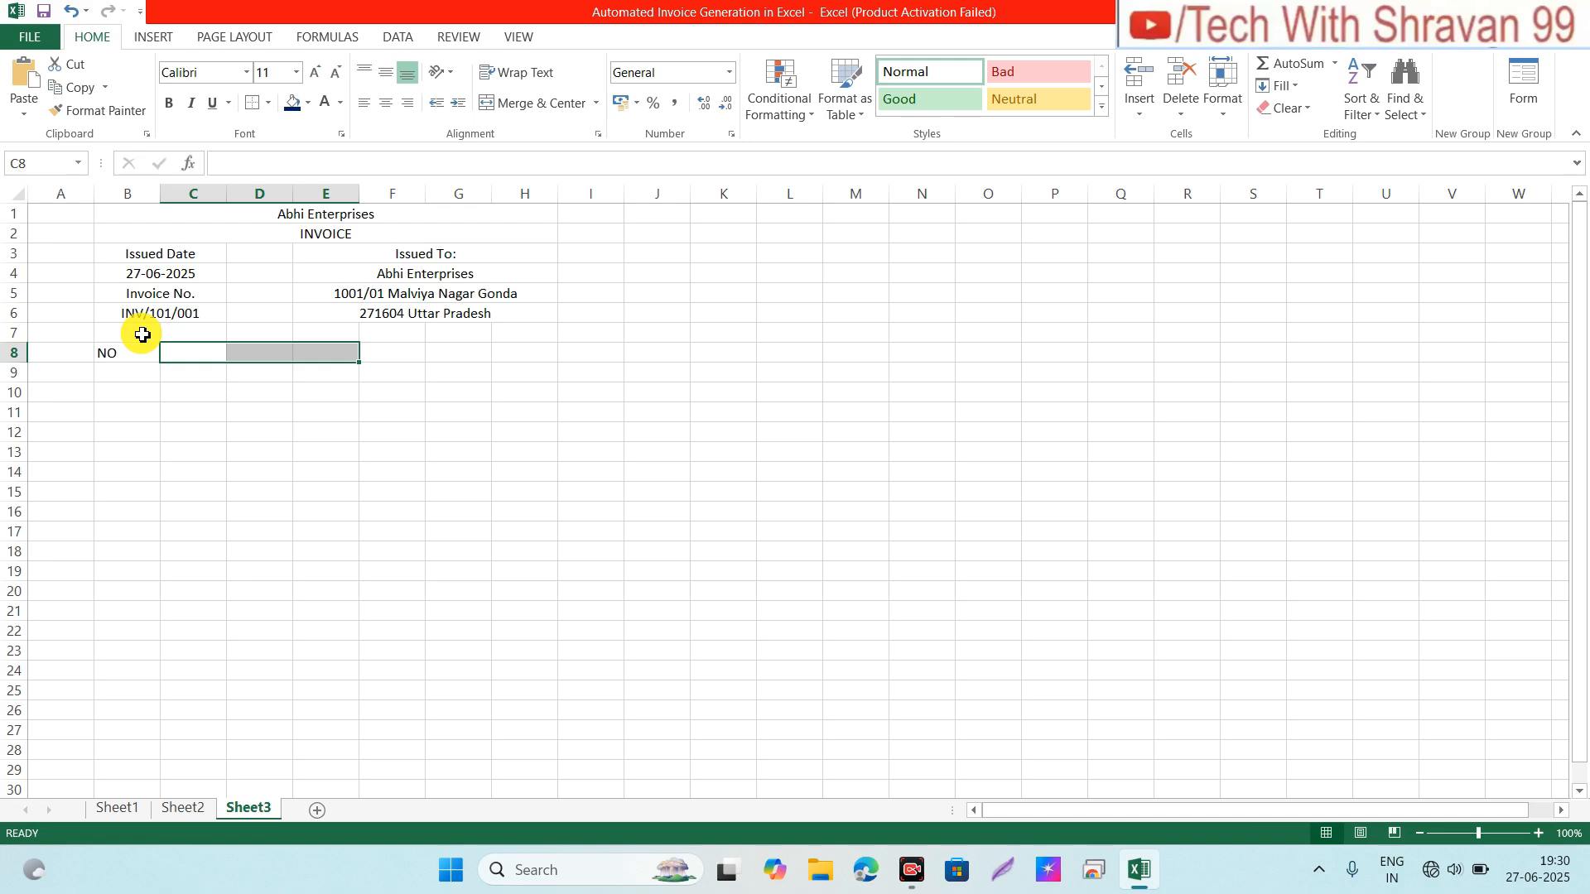
{"action": "left_click", "coordinate": [527, 104]}
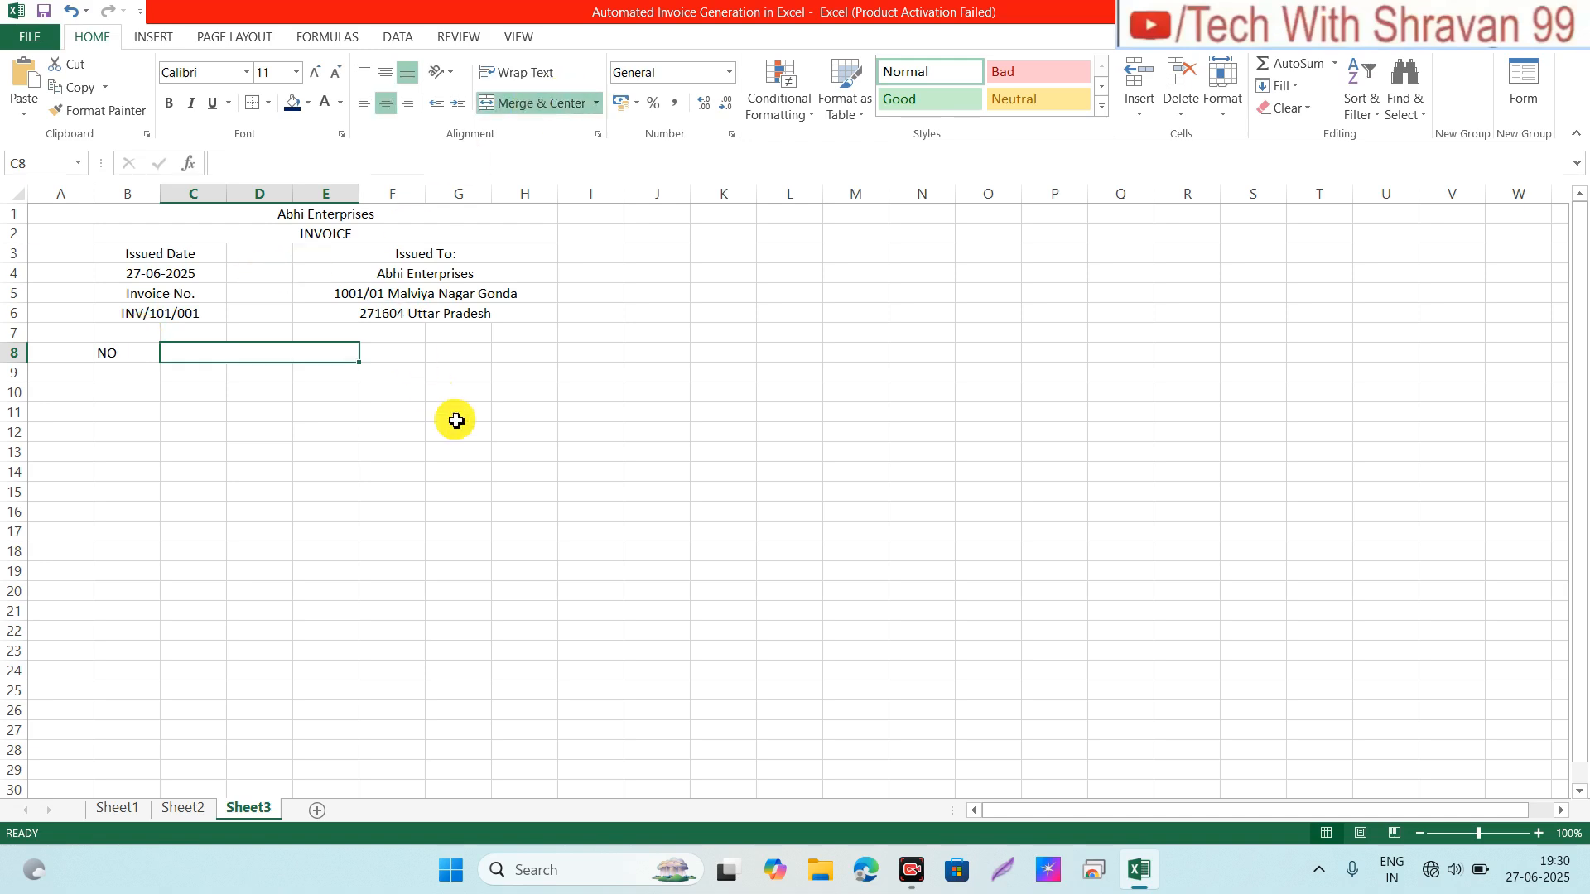
{"action": "type", "text": "Discription"}
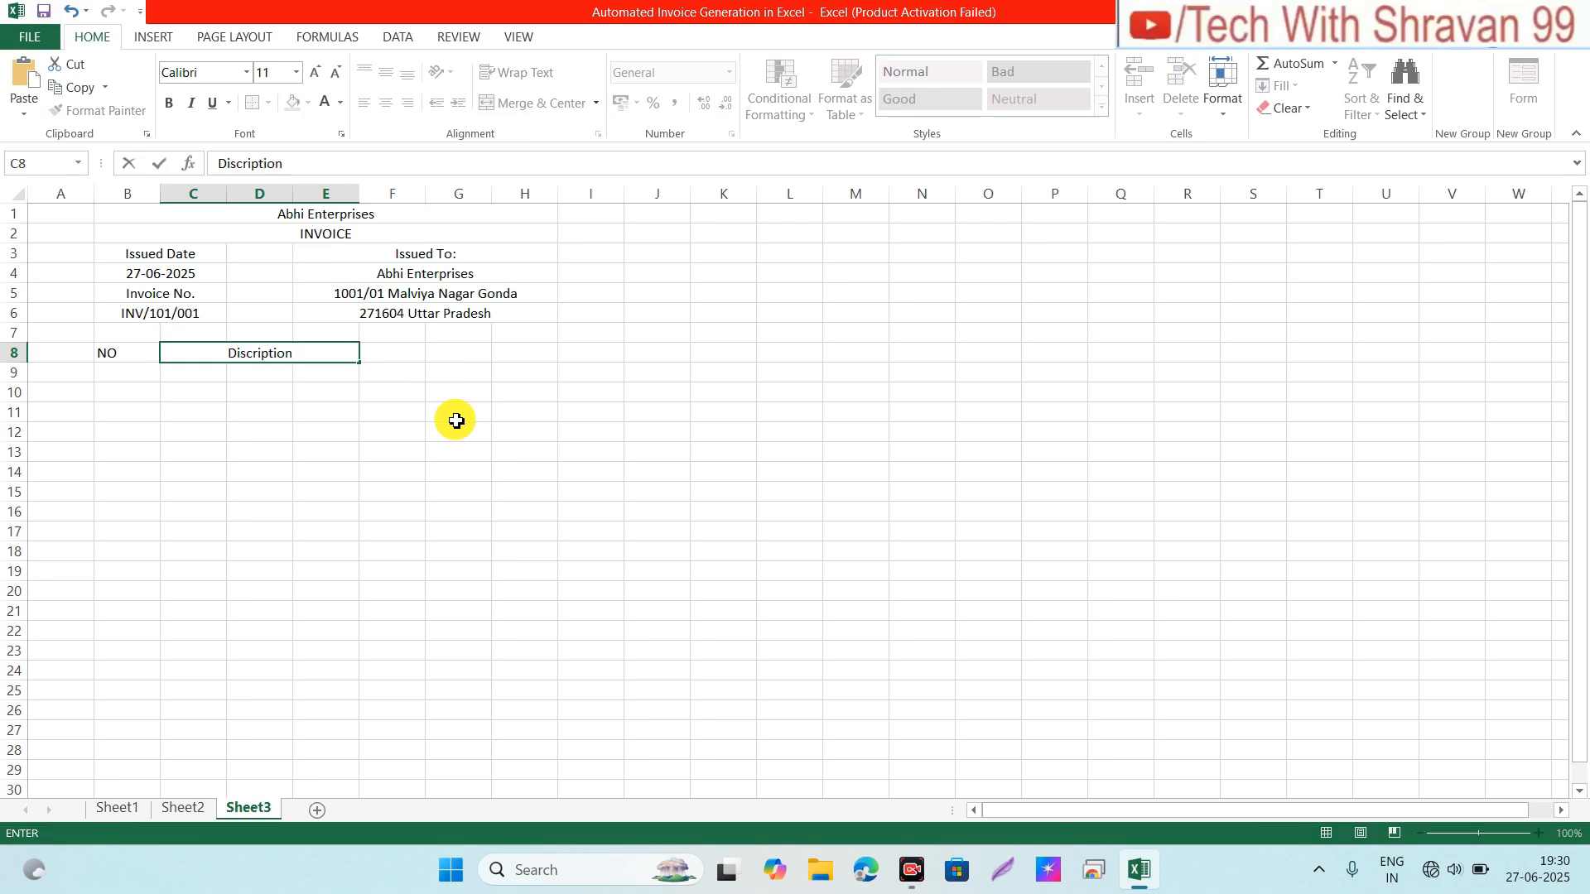
{"action": "key", "text": "Tab"}
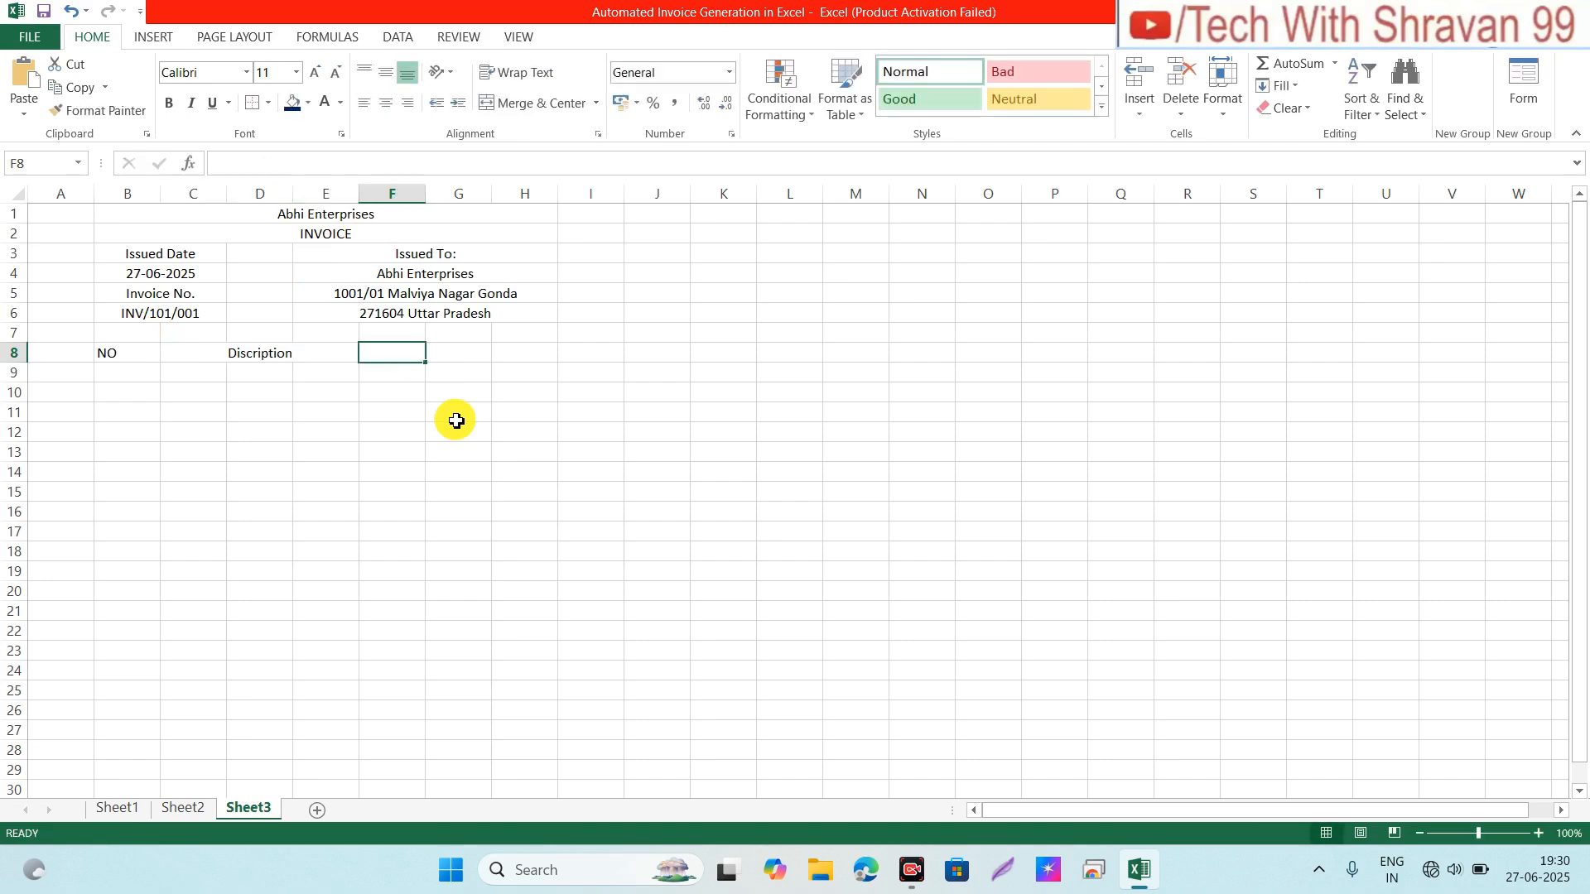
Step: Add the headers Rate, Qty. and Subtotal in F8:H8
{"action": "type", "text": "Rate"}
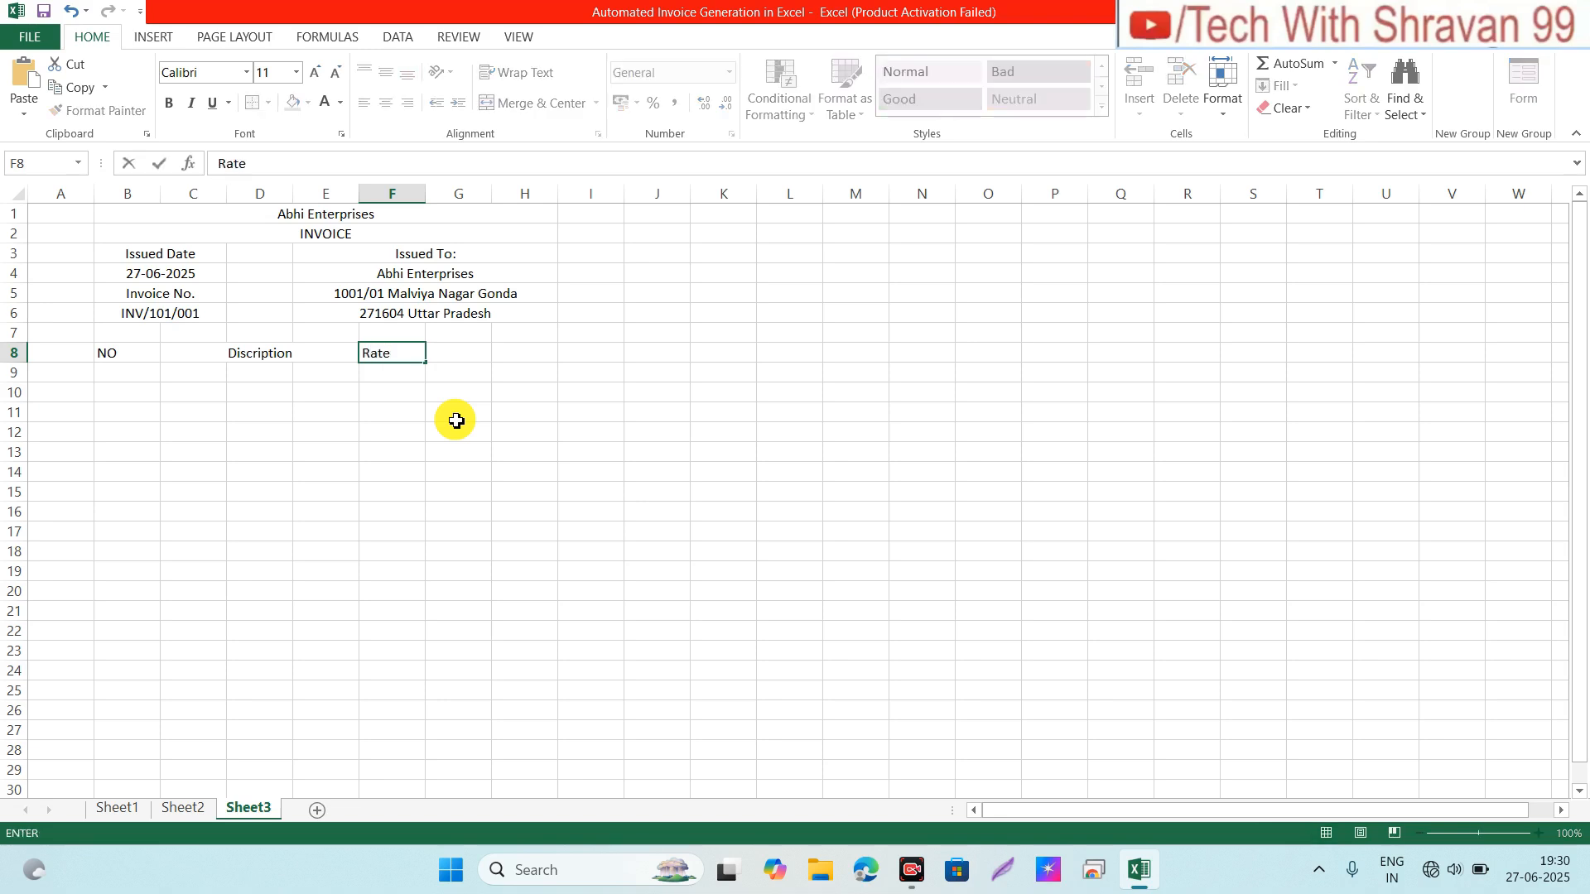
{"action": "key", "text": "Tab"}
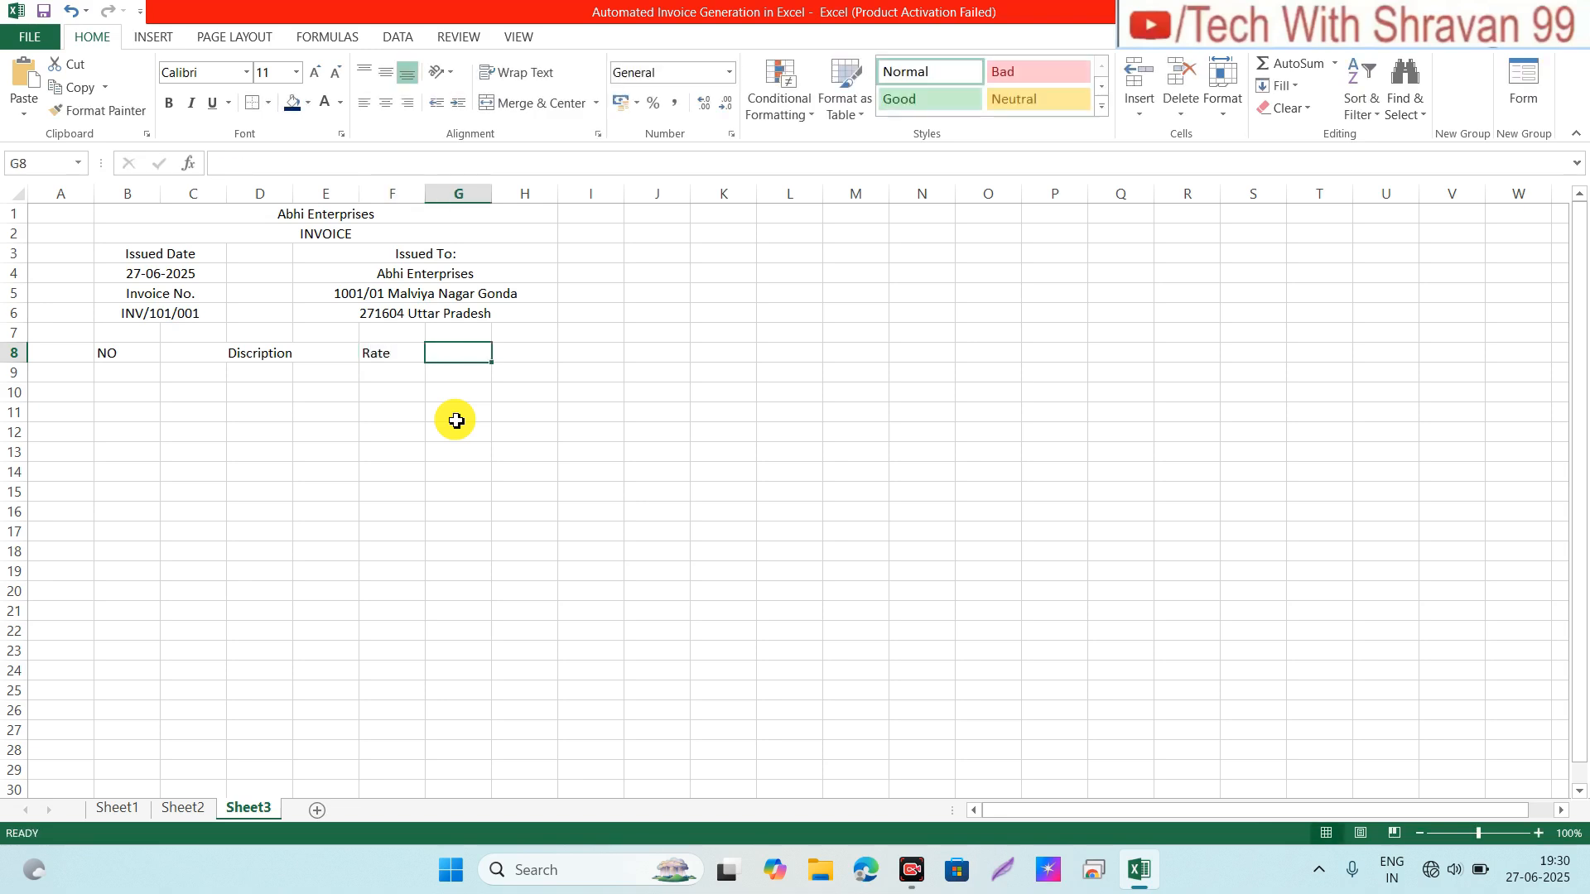
{"action": "type", "text": "Qty."}
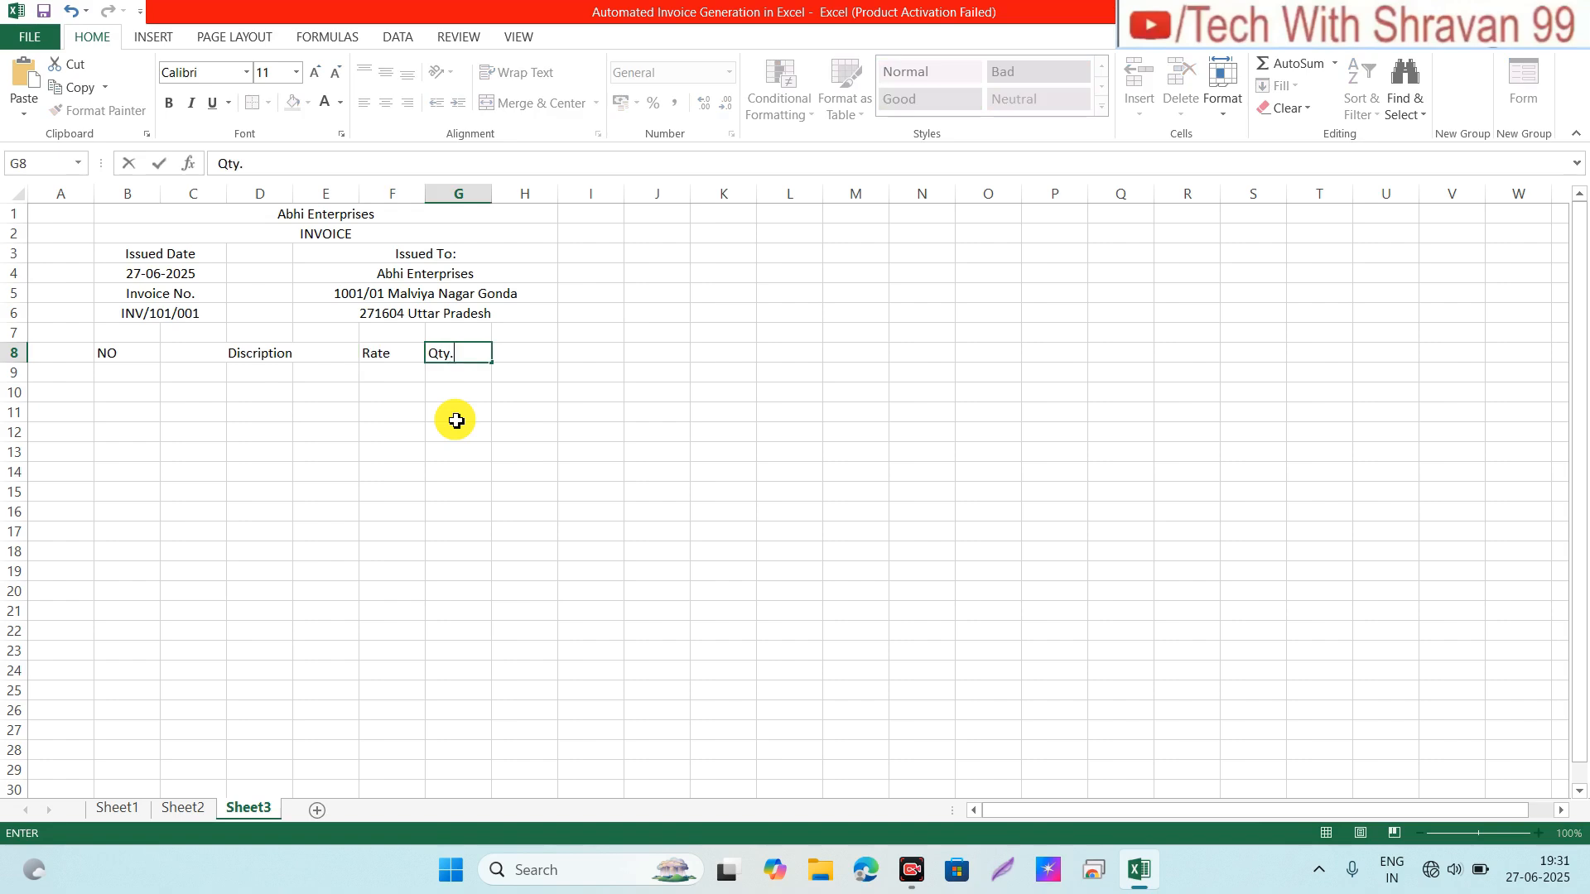
{"action": "key", "text": "Tab"}
{"action": "type", "text": "S"}
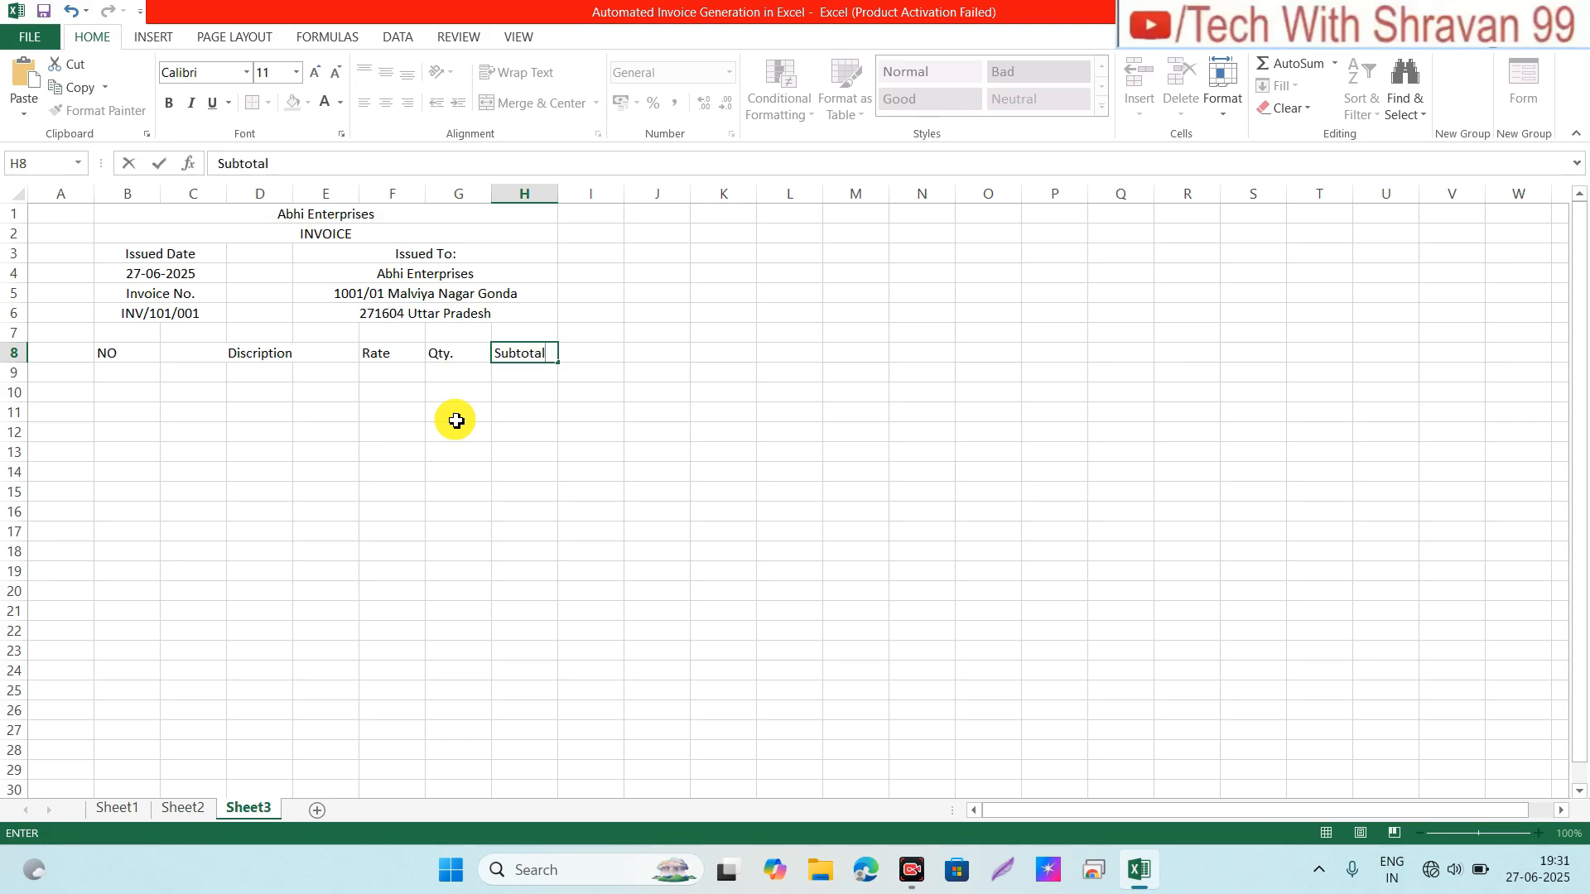
{"action": "key", "text": "Return"}
{"action": "key", "text": "Up"}
{"action": "key", "text": "Left"}
{"action": "key", "text": "Left"}
{"action": "key", "text": "Left"}
{"action": "key", "text": "Left"}
{"action": "key", "text": "Left"}
{"action": "key", "text": "Left"}
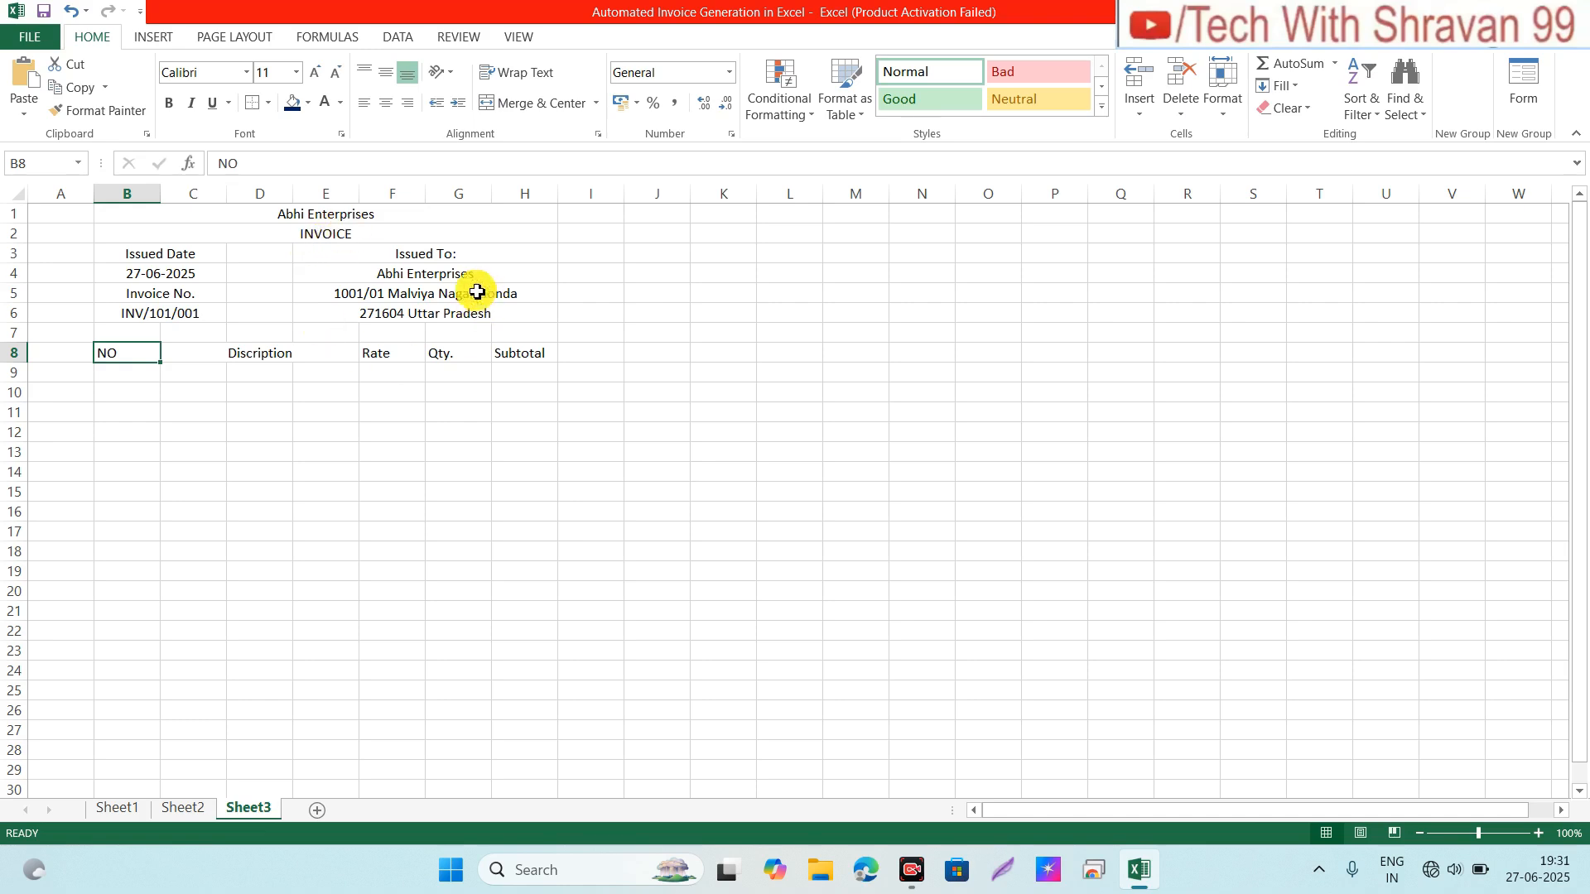
Step: Make the Abhi Enterprises title bold and enlarge it to 24 pt
{"action": "left_click", "coordinate": [339, 215]}
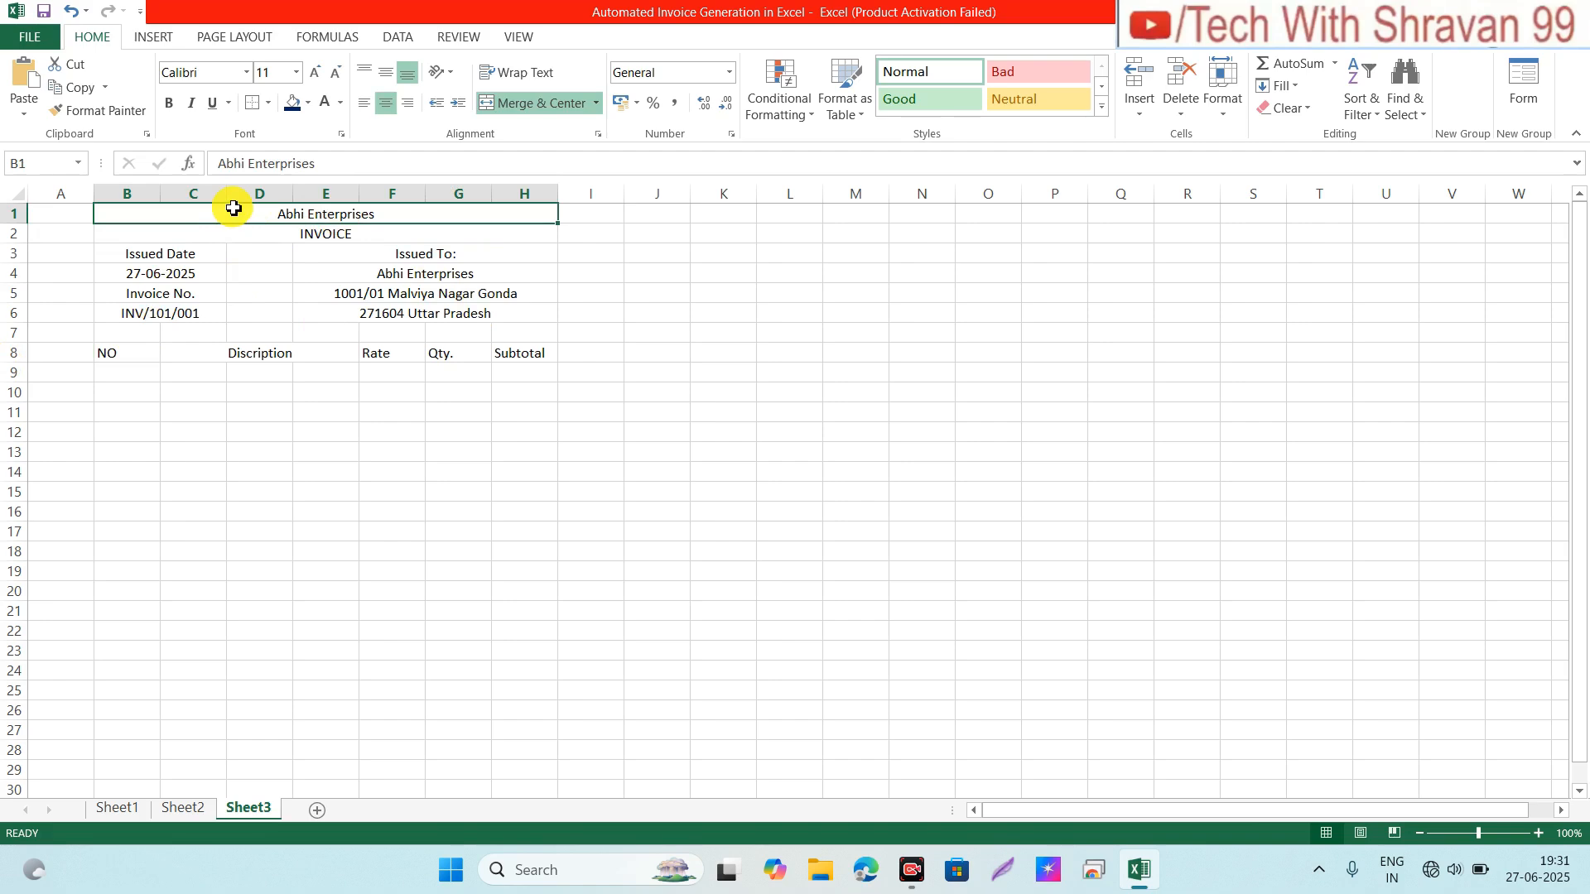
{"action": "left_click", "coordinate": [171, 103]}
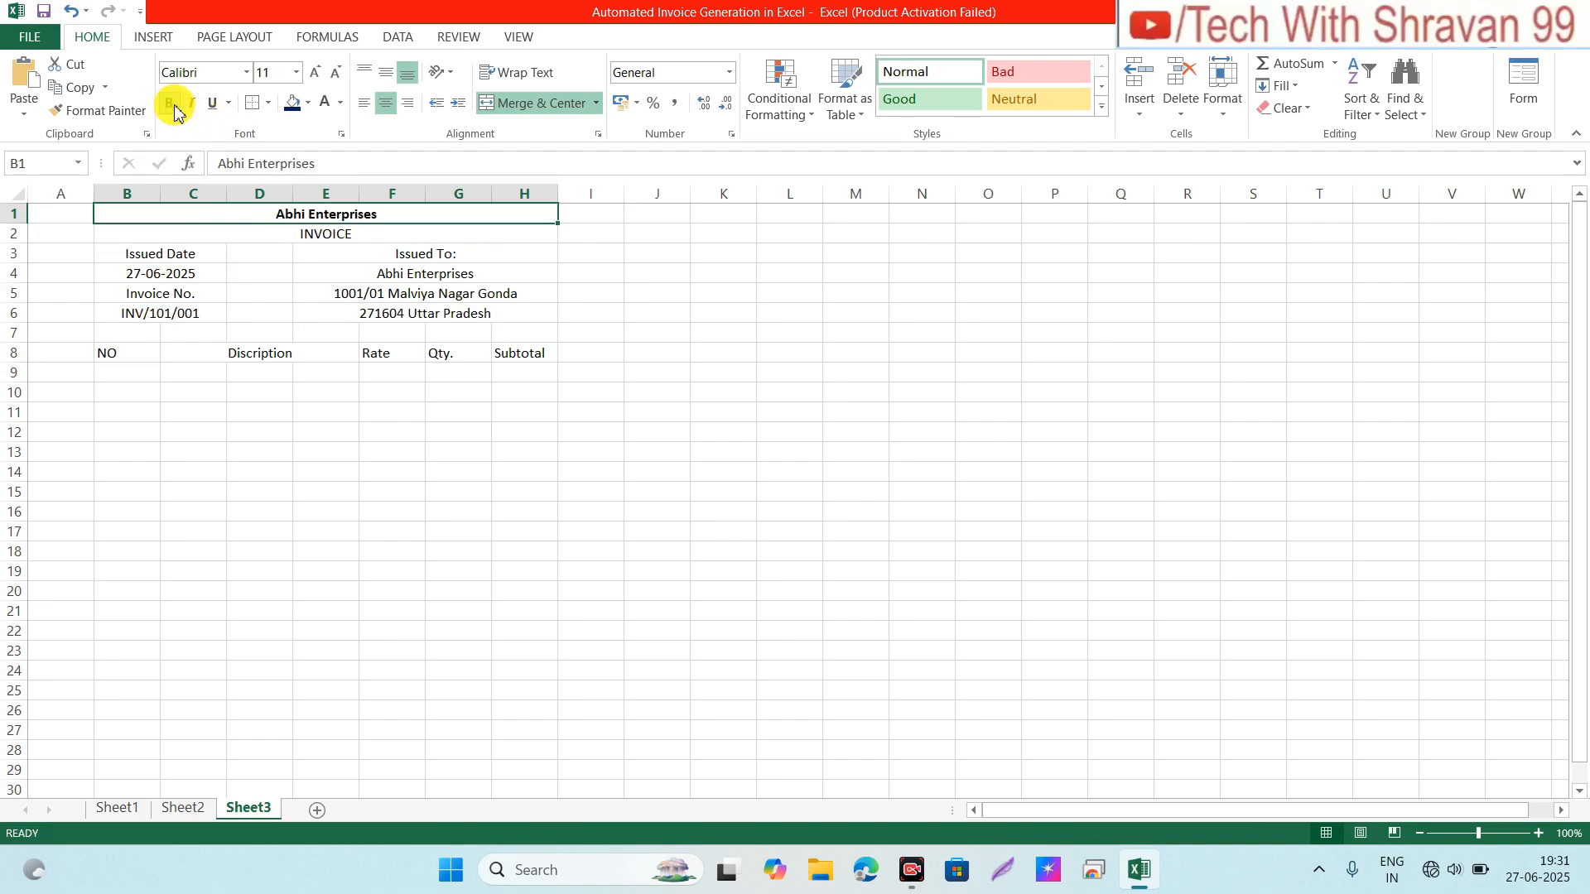
{"action": "left_click", "coordinate": [318, 75]}
{"action": "left_click", "coordinate": [317, 75]}
{"action": "left_click", "coordinate": [318, 75]}
{"action": "left_click", "coordinate": [318, 75]}
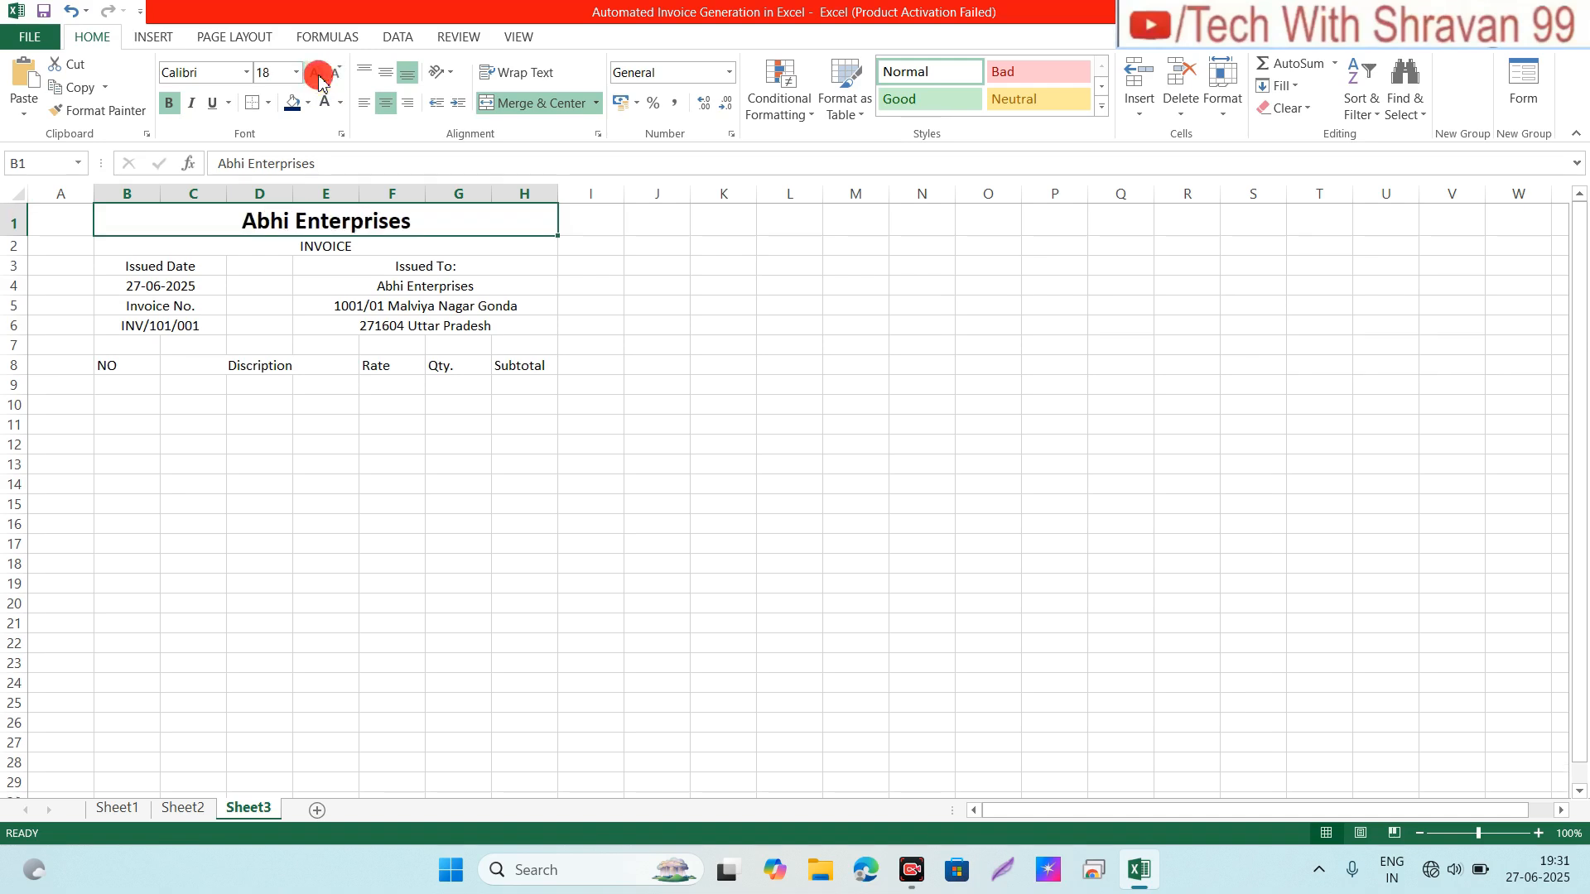
{"action": "left_click", "coordinate": [318, 75]}
{"action": "left_click", "coordinate": [318, 74]}
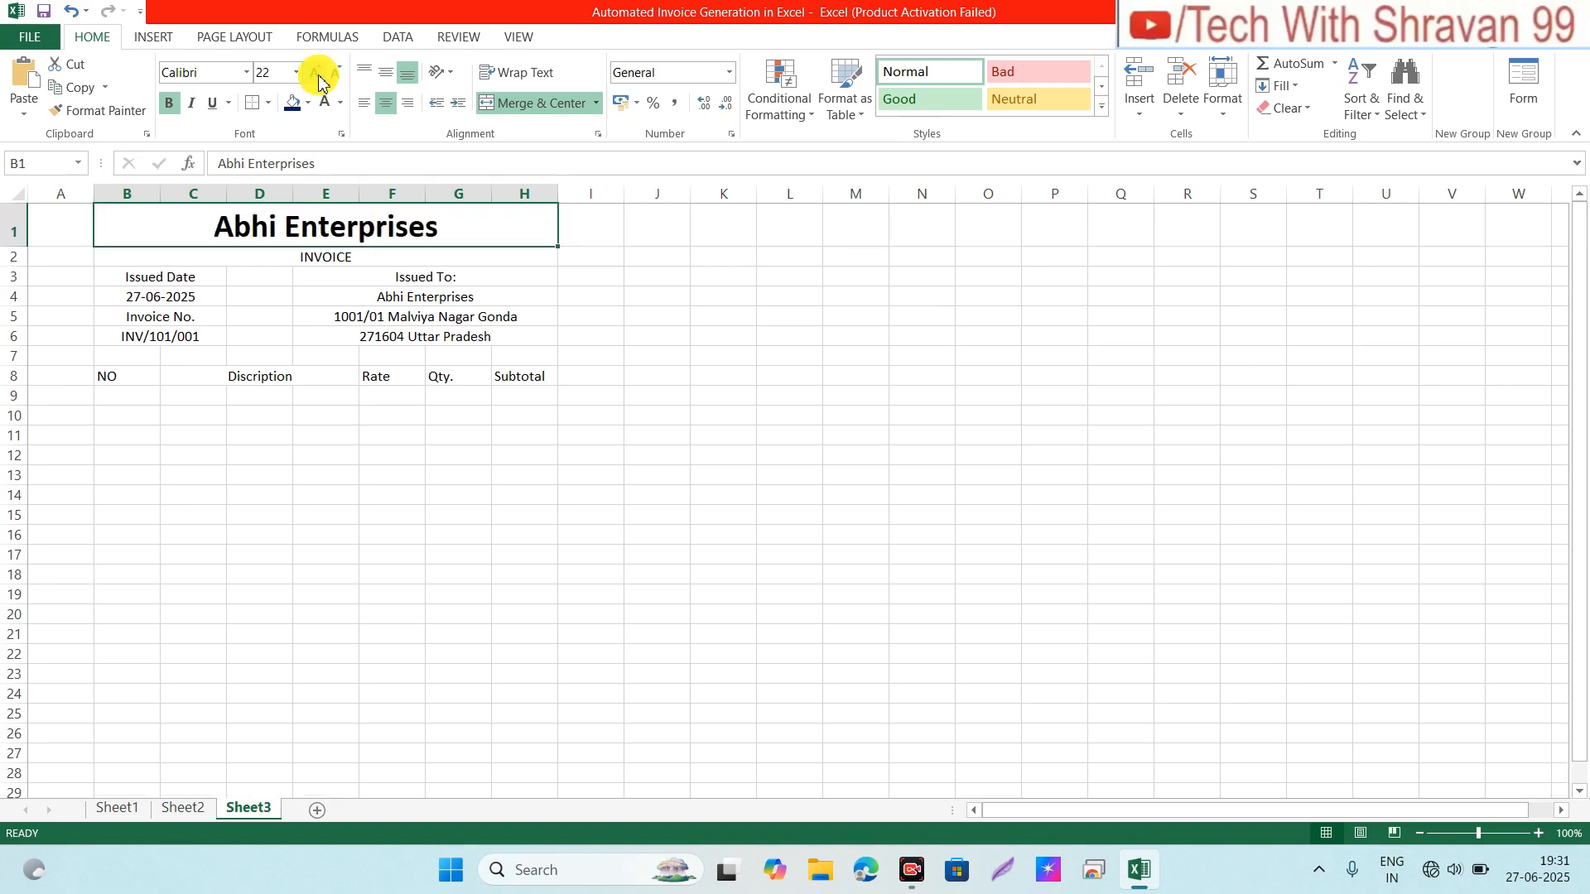
Step: Make the INVOICE heading bold at 18 pt
{"action": "left_click", "coordinate": [291, 257]}
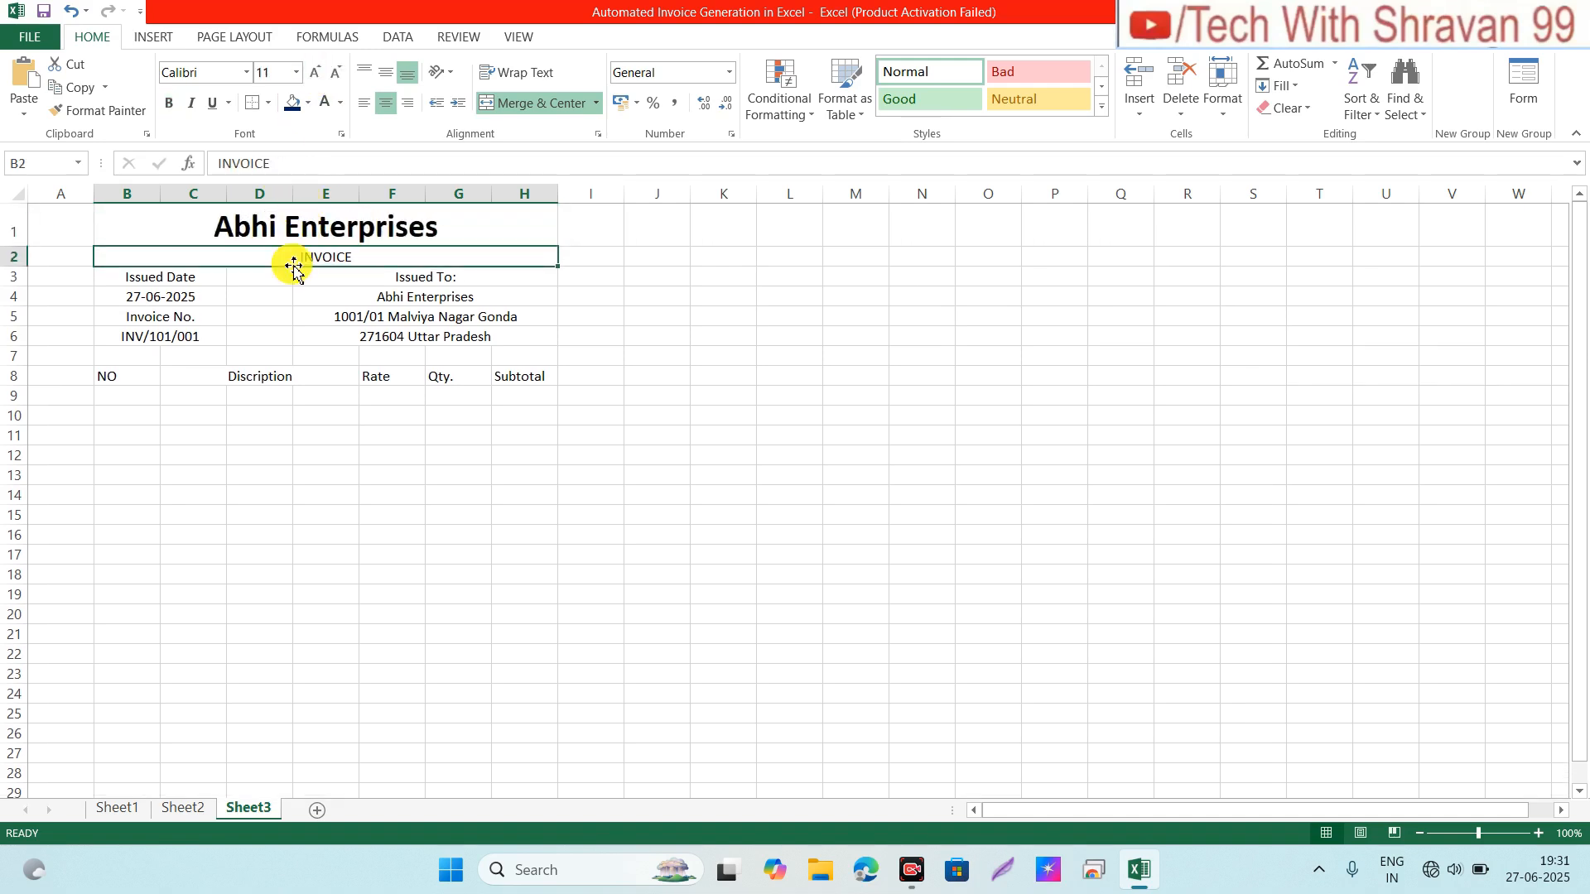
{"action": "left_click", "coordinate": [169, 104]}
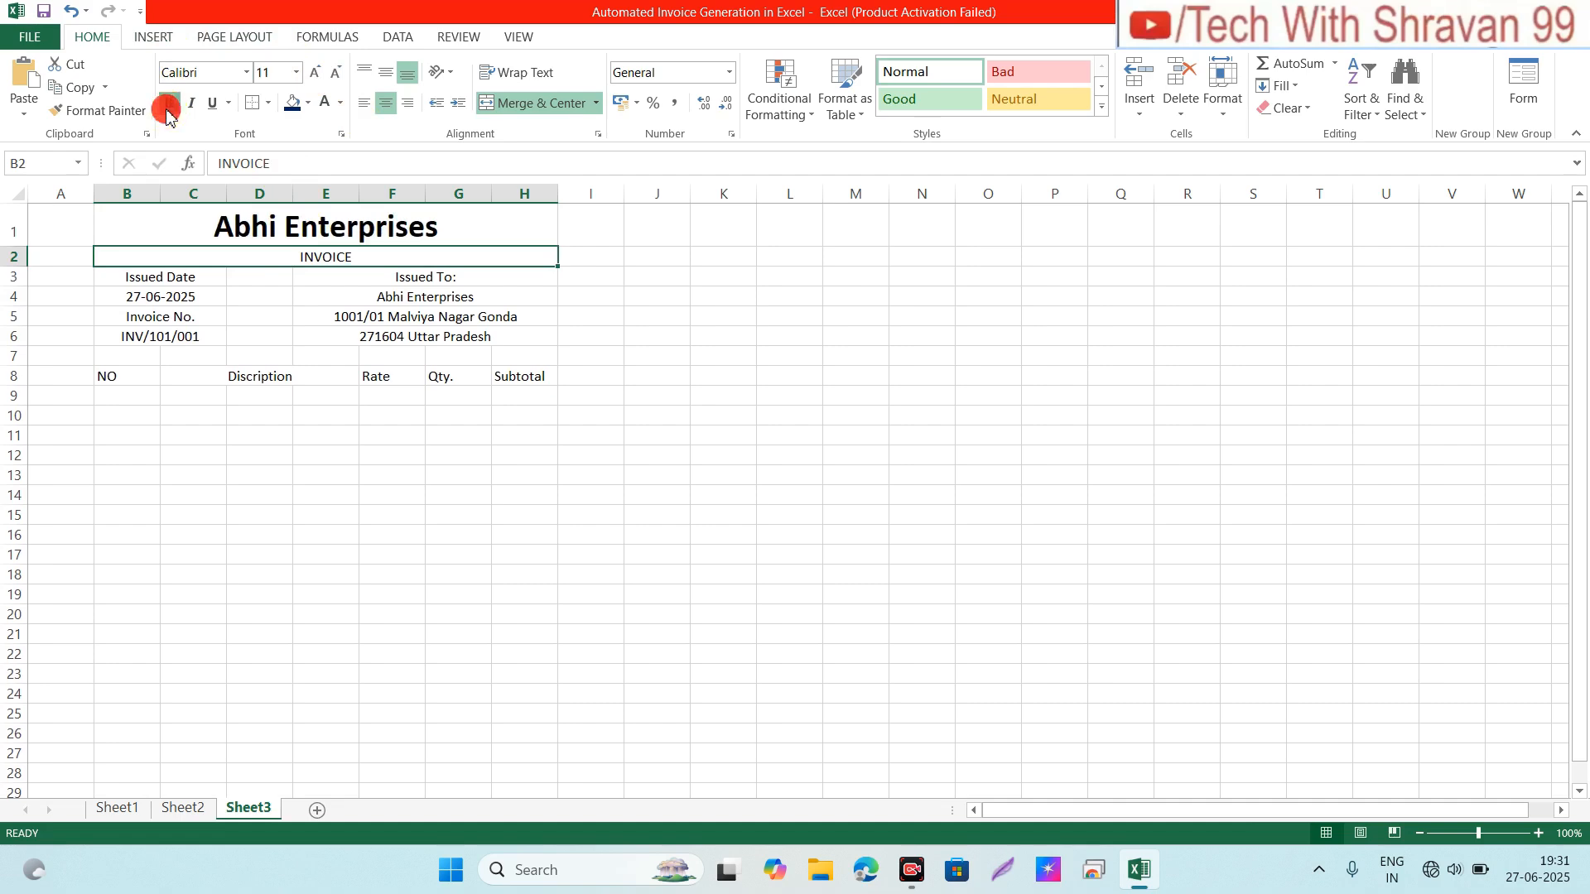
{"action": "left_click", "coordinate": [314, 74]}
{"action": "left_click", "coordinate": [315, 74]}
{"action": "left_click", "coordinate": [315, 75]}
{"action": "left_click", "coordinate": [315, 74]}
{"action": "left_click", "coordinate": [314, 74]}
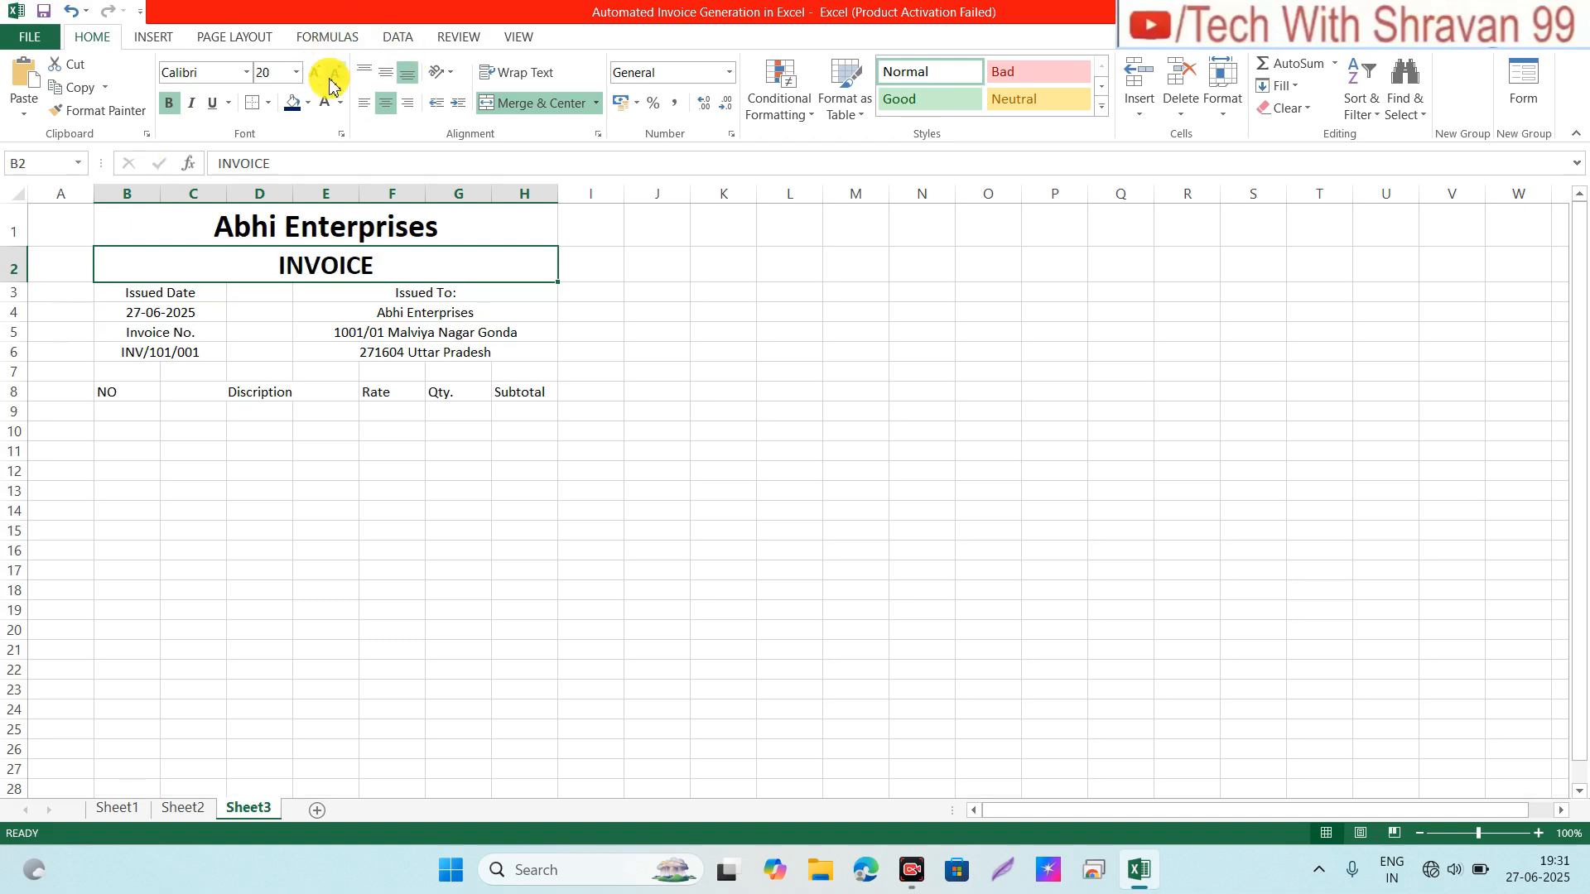
{"action": "left_click", "coordinate": [330, 81]}
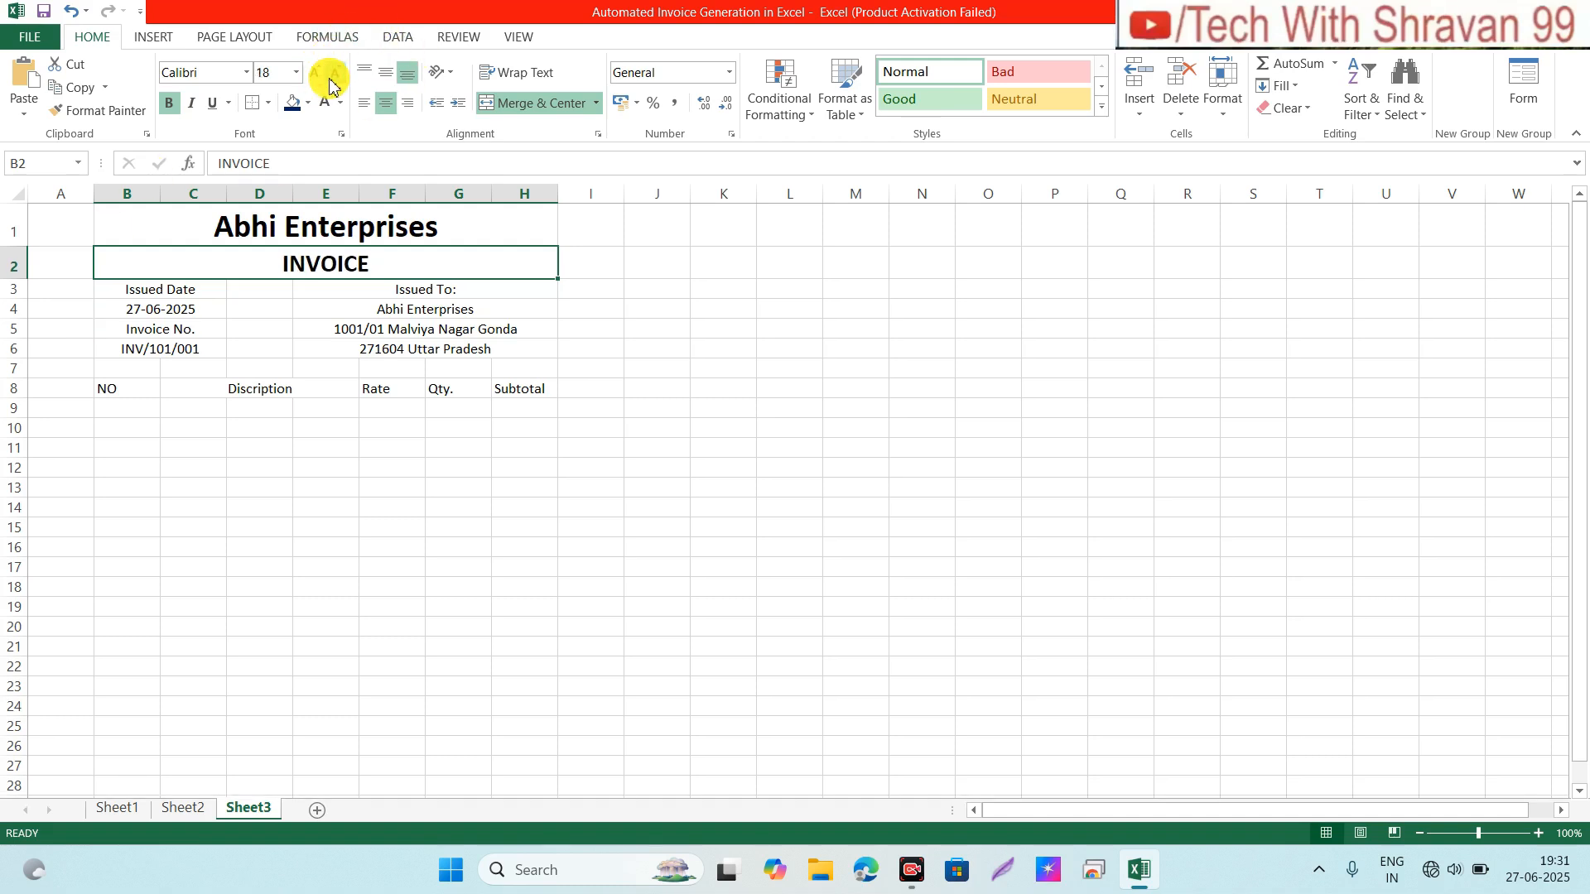
{"action": "left_click", "coordinate": [154, 289]}
Step: Make the invoice details and header rows bold at font size 12
{"action": "key", "text": "shift+Right"}
{"action": "key", "text": "shift+Right"}
{"action": "key", "text": "shift+Right"}
{"action": "key", "text": "shift+Right"}
{"action": "key", "text": "shift+Right"}
{"action": "key", "text": "shift+Right"}
{"action": "key", "text": "shift+Right"}
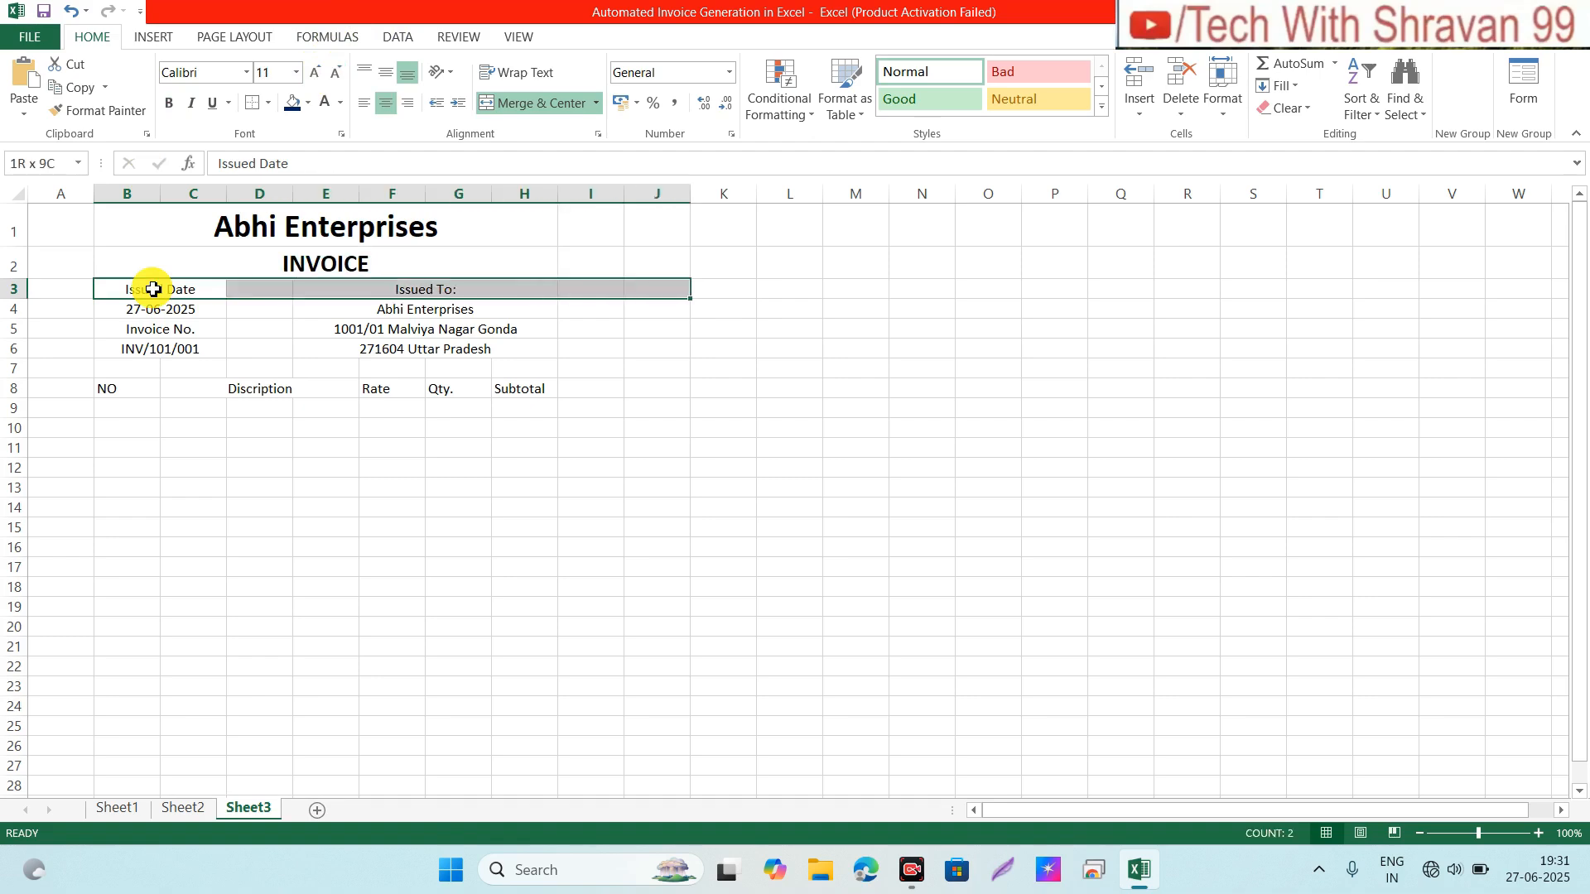
{"action": "key", "text": "shift+Left"}
{"action": "key", "text": "shift+Left"}
{"action": "key", "text": "shift+Down"}
{"action": "key", "text": "shift+Down"}
{"action": "key", "text": "shift+Down"}
{"action": "key", "text": "shift+Down"}
{"action": "key", "text": "shift+Down"}
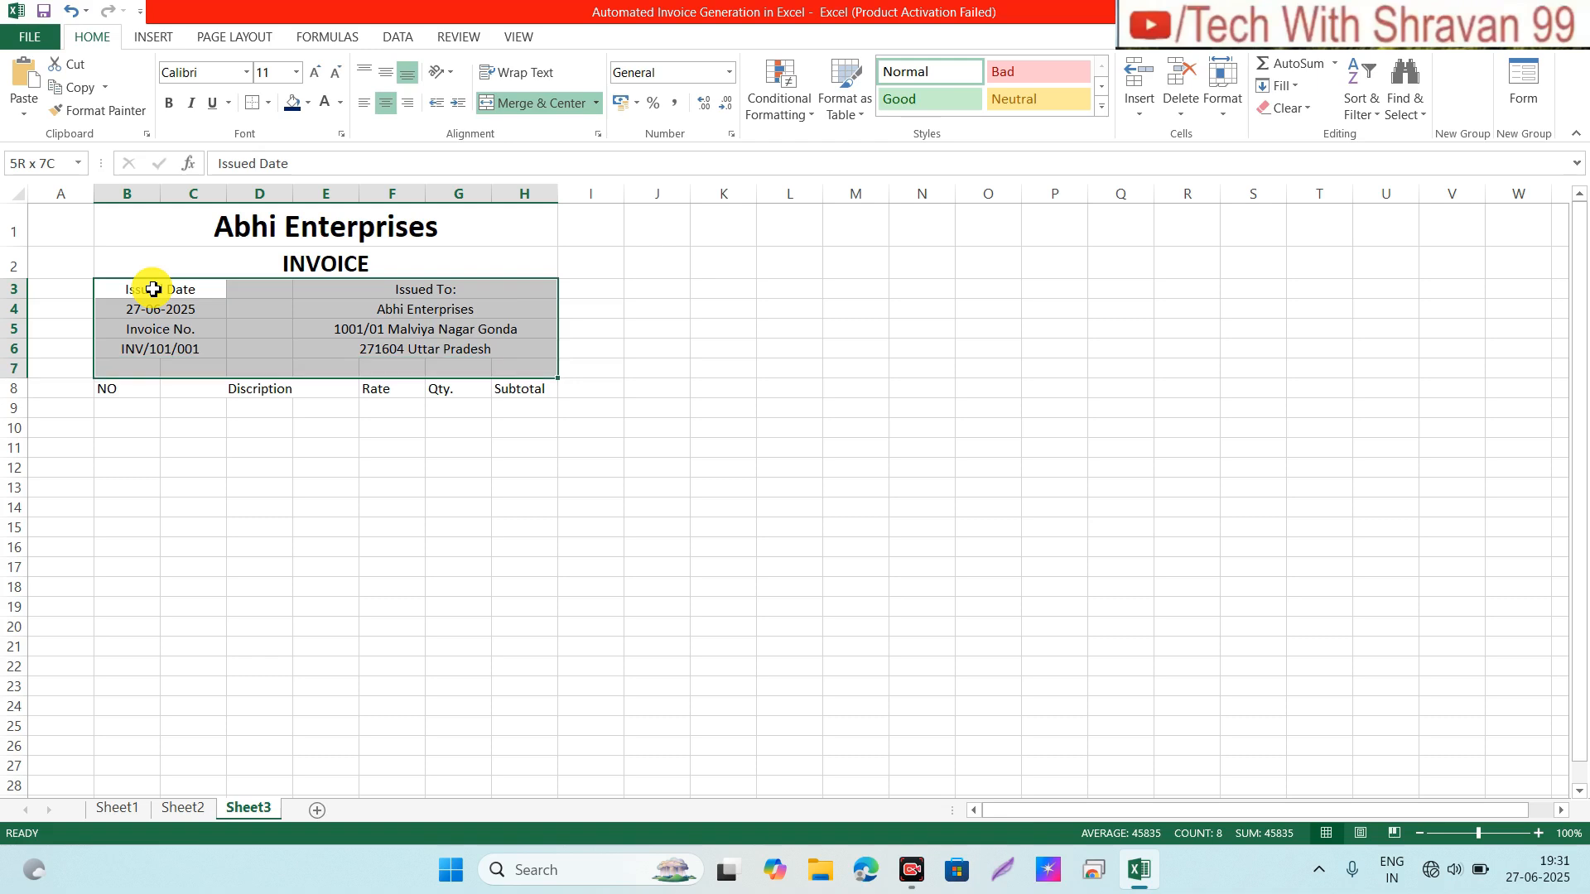
{"action": "key", "text": "ctrl+b"}
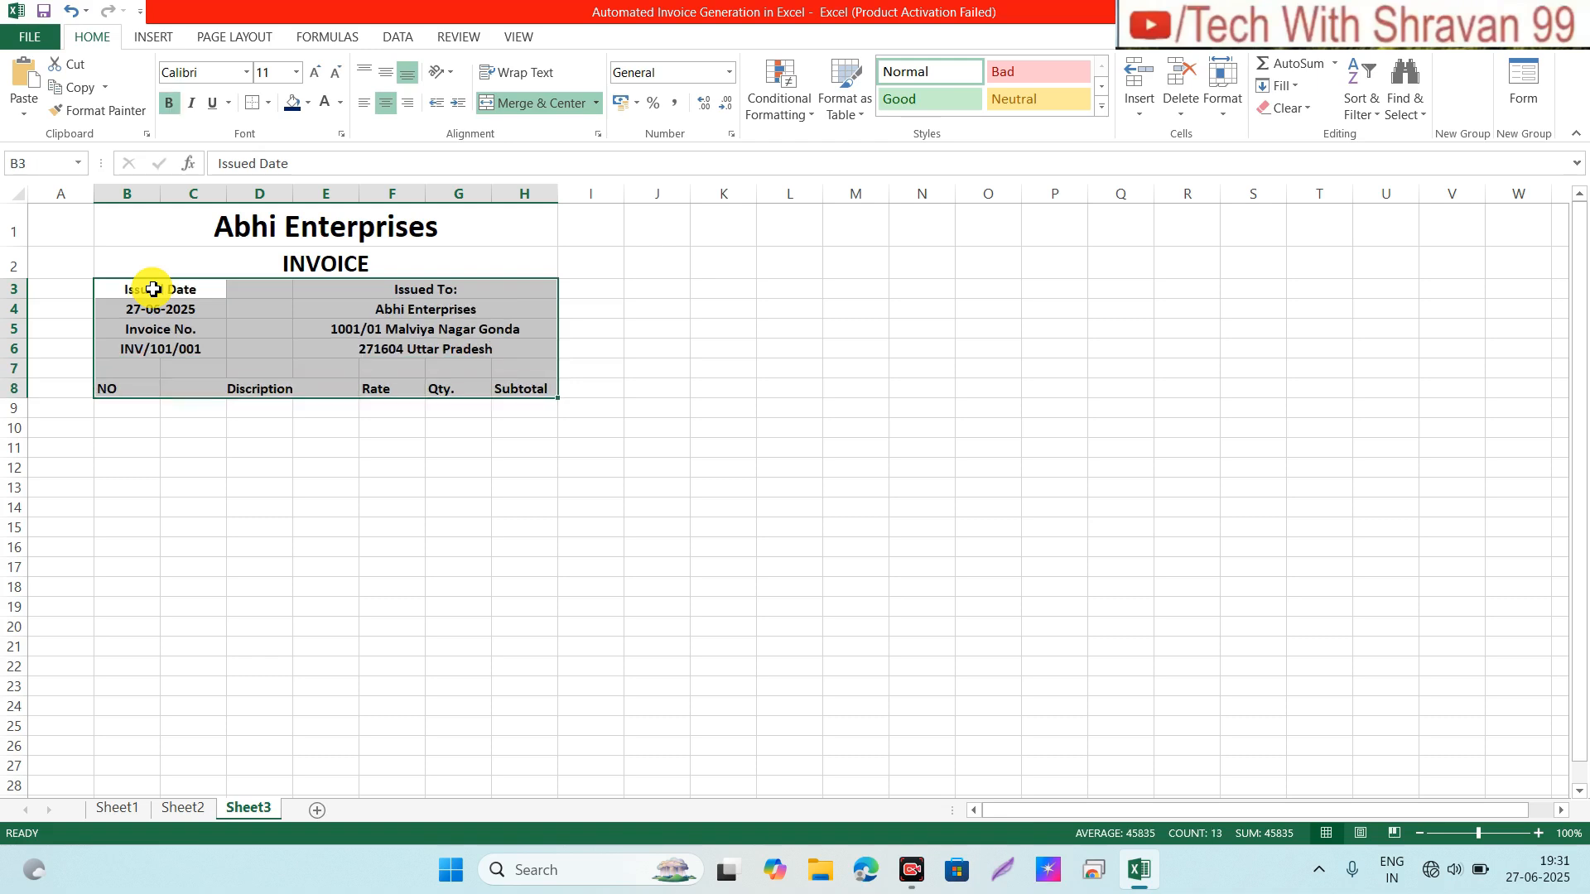
{"action": "left_click", "coordinate": [315, 72]}
Step: Center the B8:H8 headers and give them a dark blue fill with white text
{"action": "left_click", "coordinate": [213, 426]}
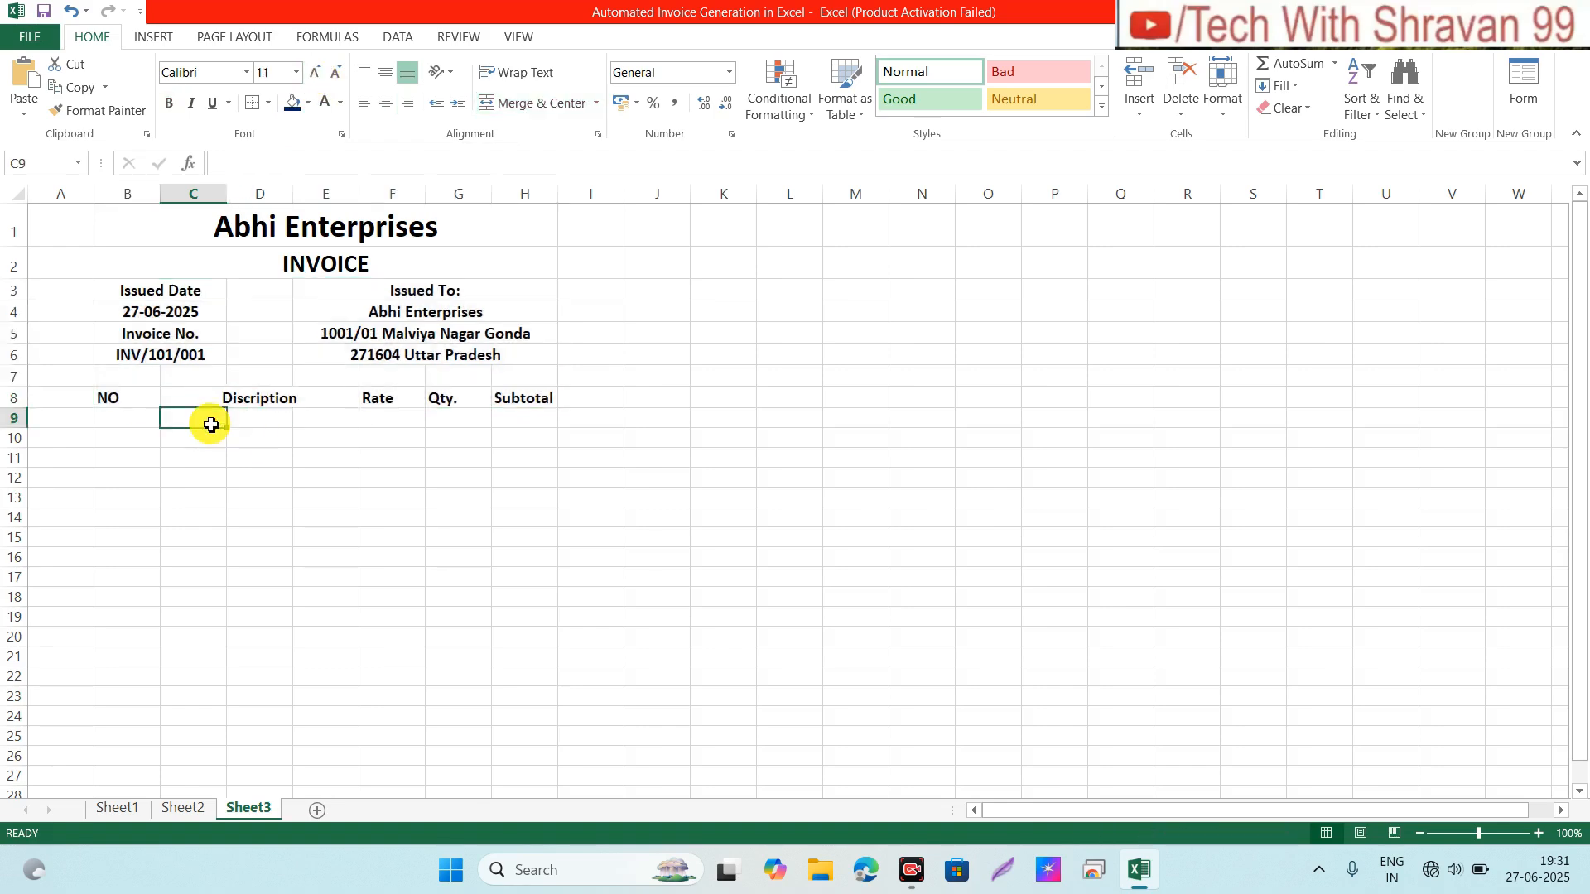
{"action": "left_click", "coordinate": [134, 402]}
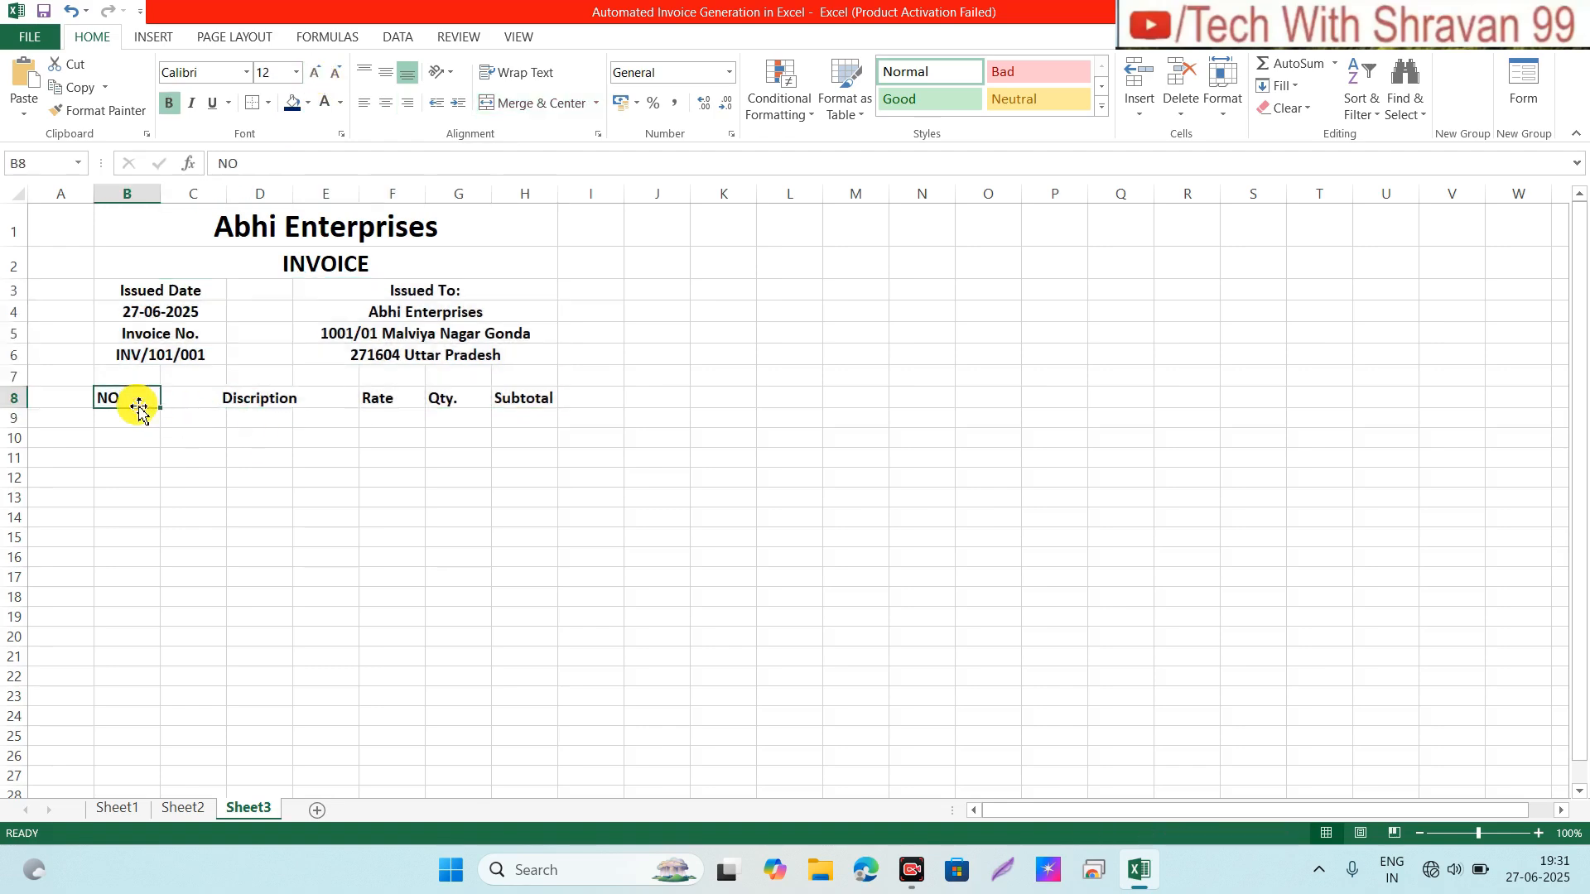
{"action": "key", "text": "shift+Right"}
{"action": "key", "text": "shift+Right"}
{"action": "key", "text": "shift+Right"}
{"action": "key", "text": "shift+Right"}
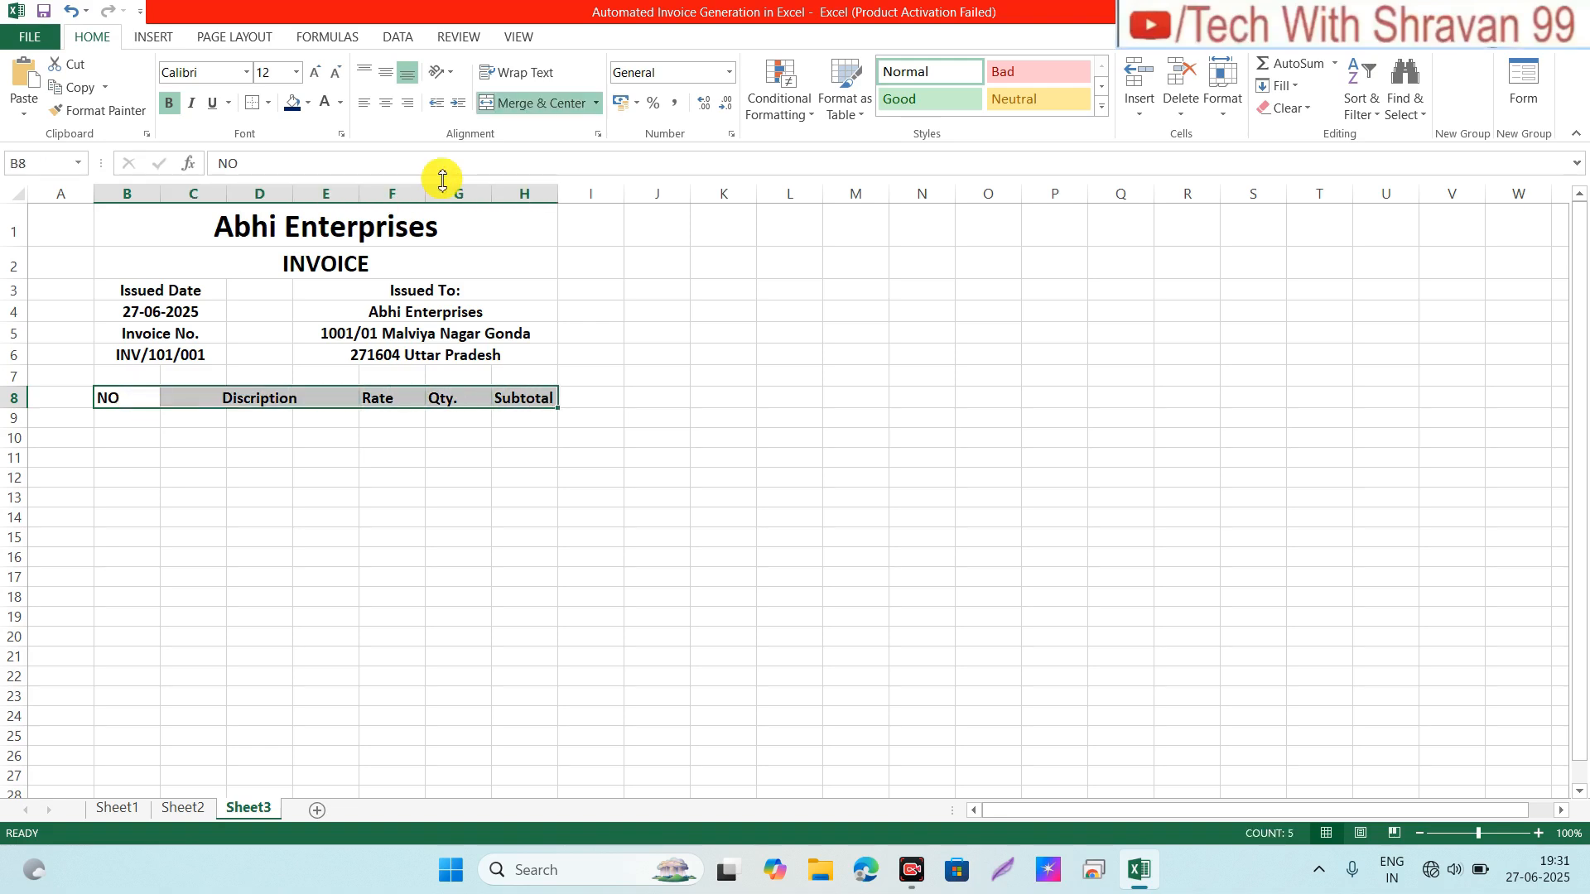
{"action": "left_click", "coordinate": [381, 110]}
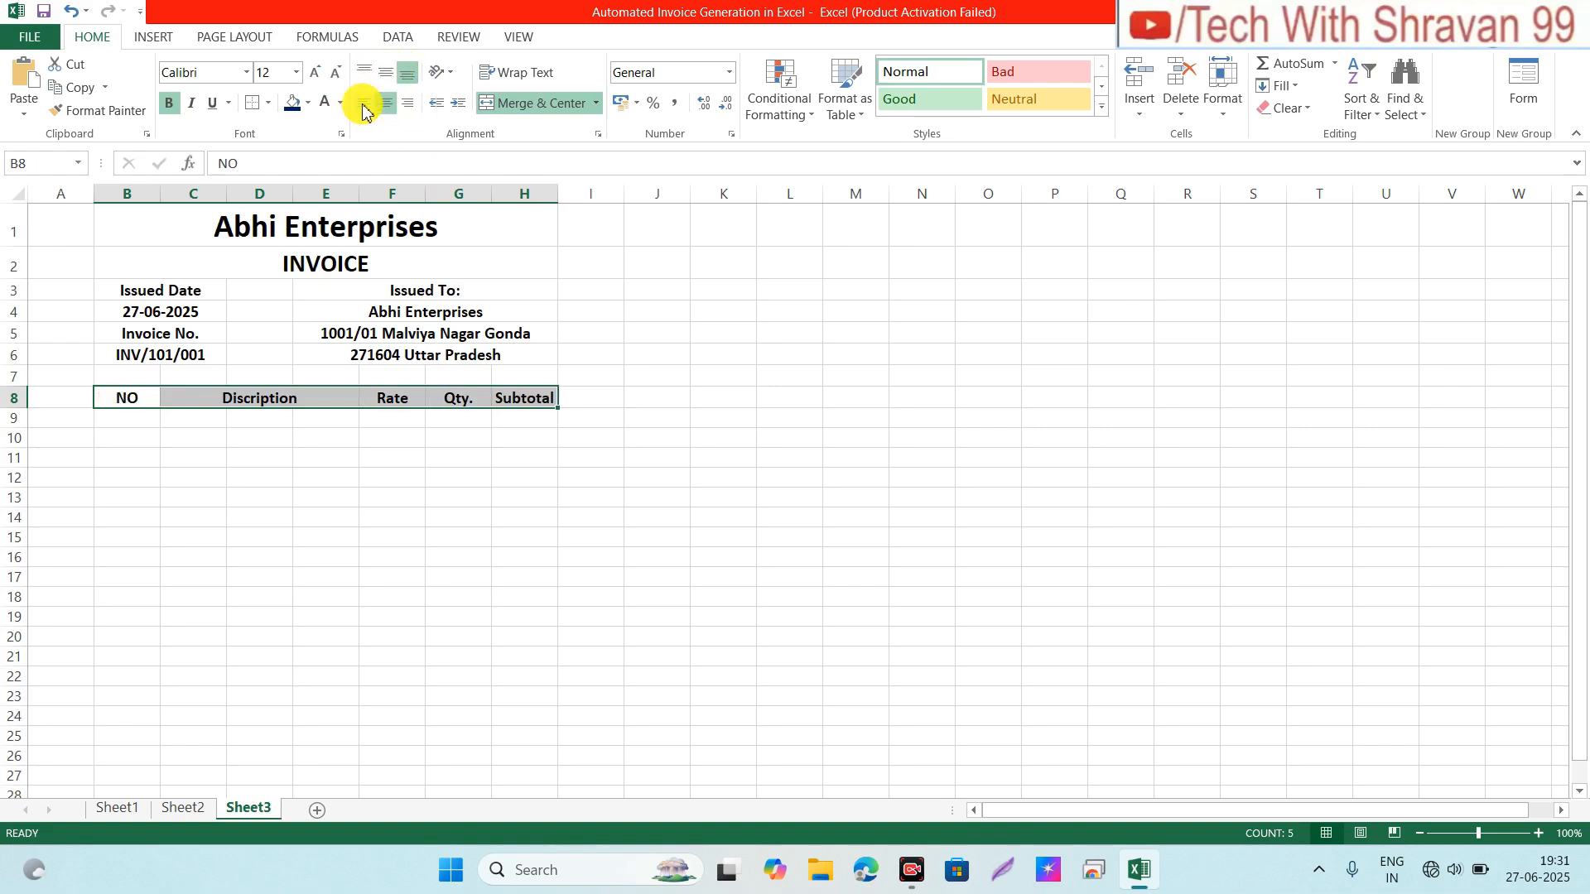
{"action": "left_click", "coordinate": [303, 110]}
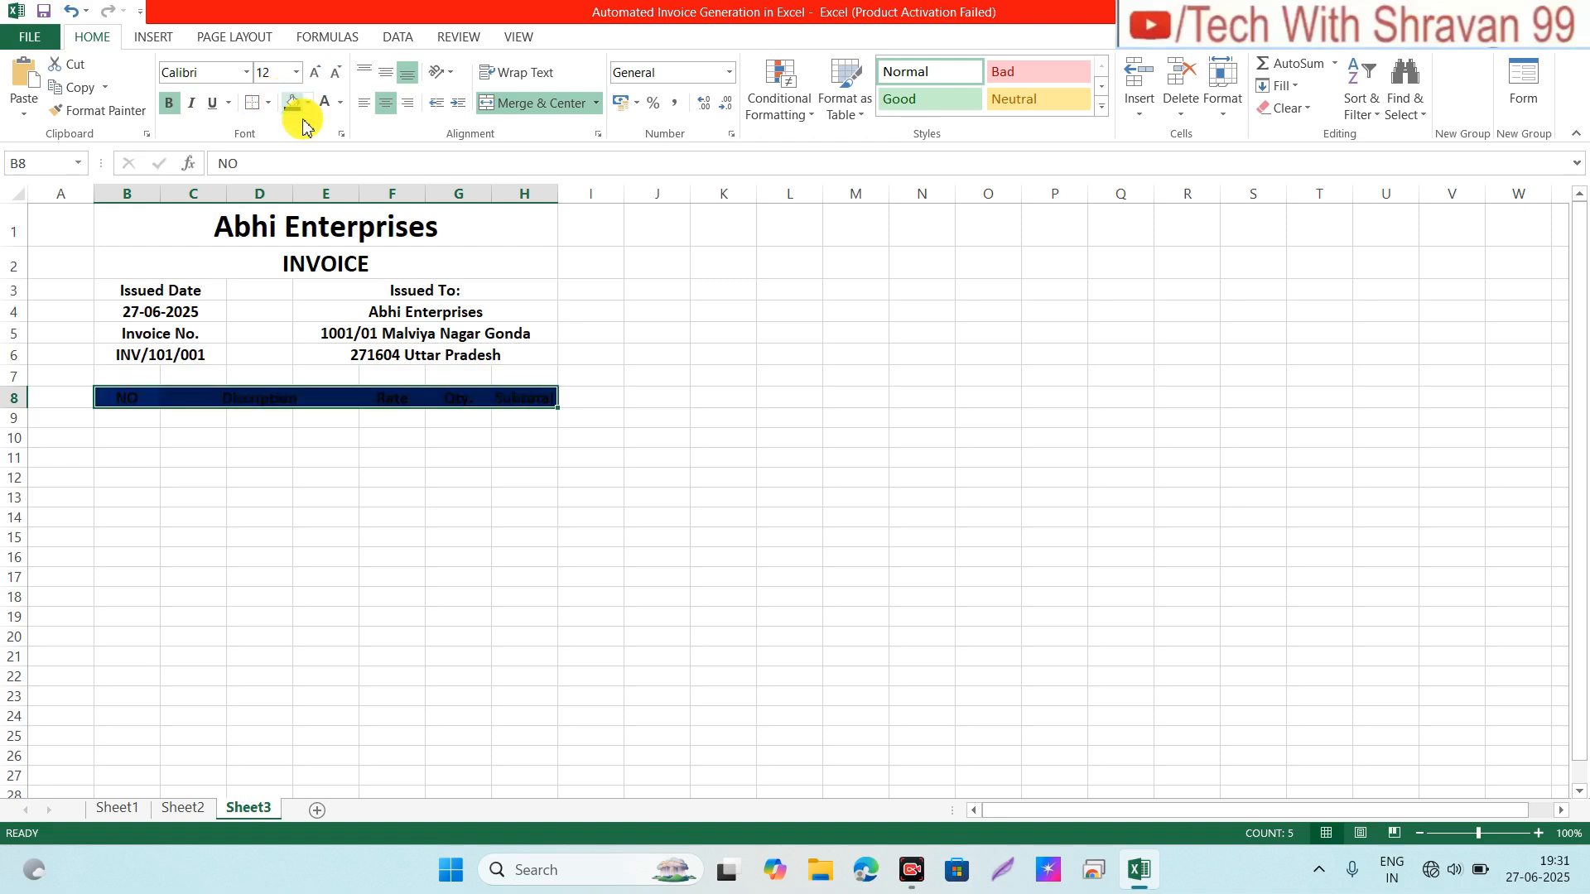
{"action": "left_click", "coordinate": [311, 103]}
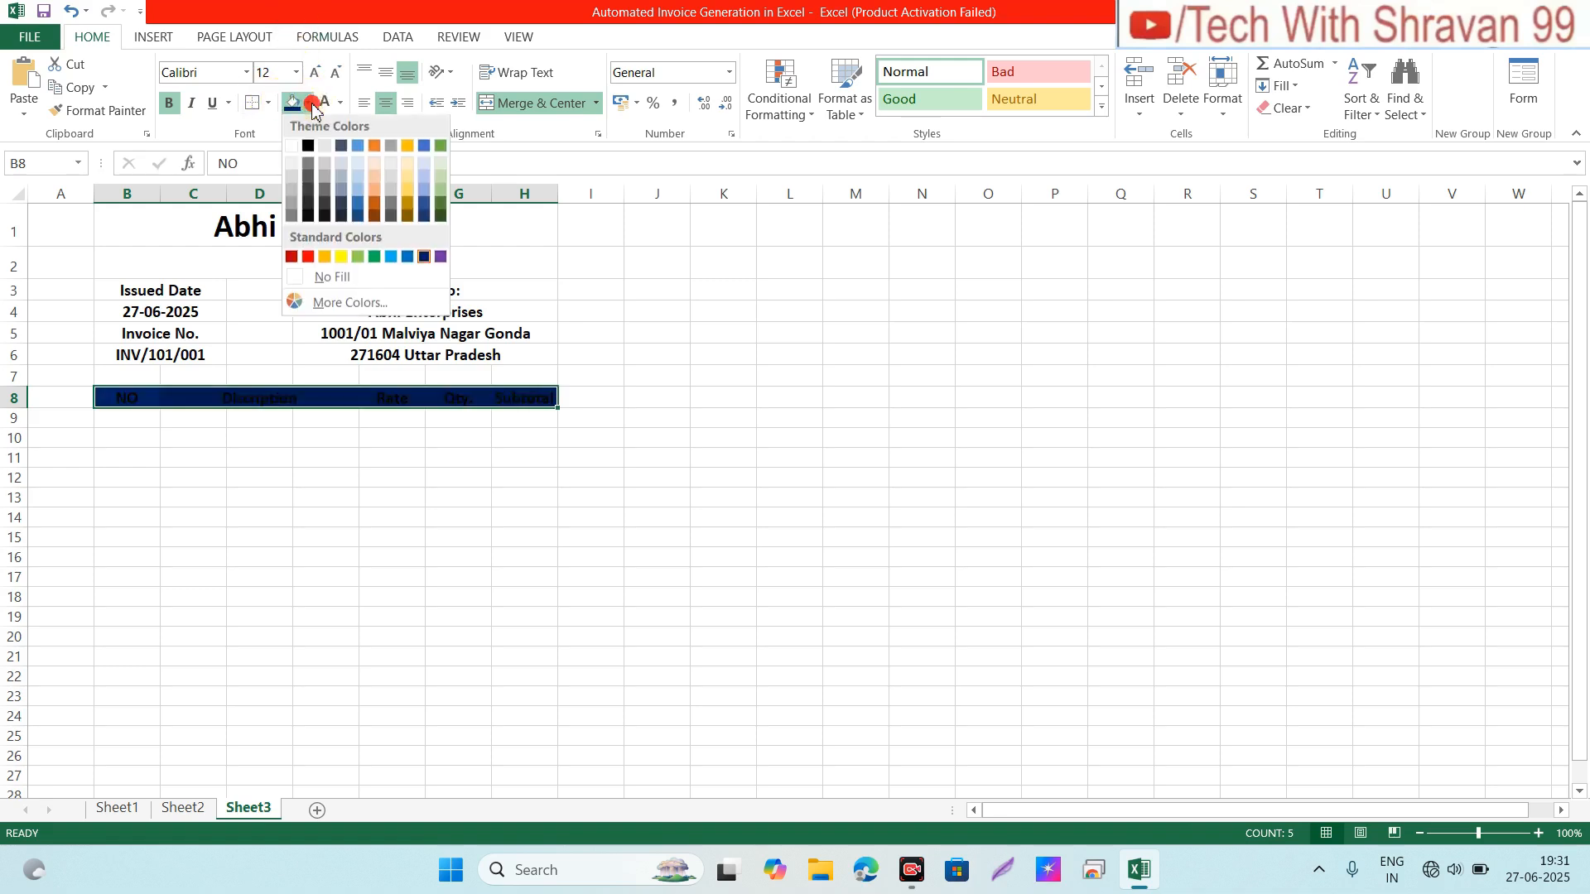
{"action": "left_click", "coordinate": [425, 261]}
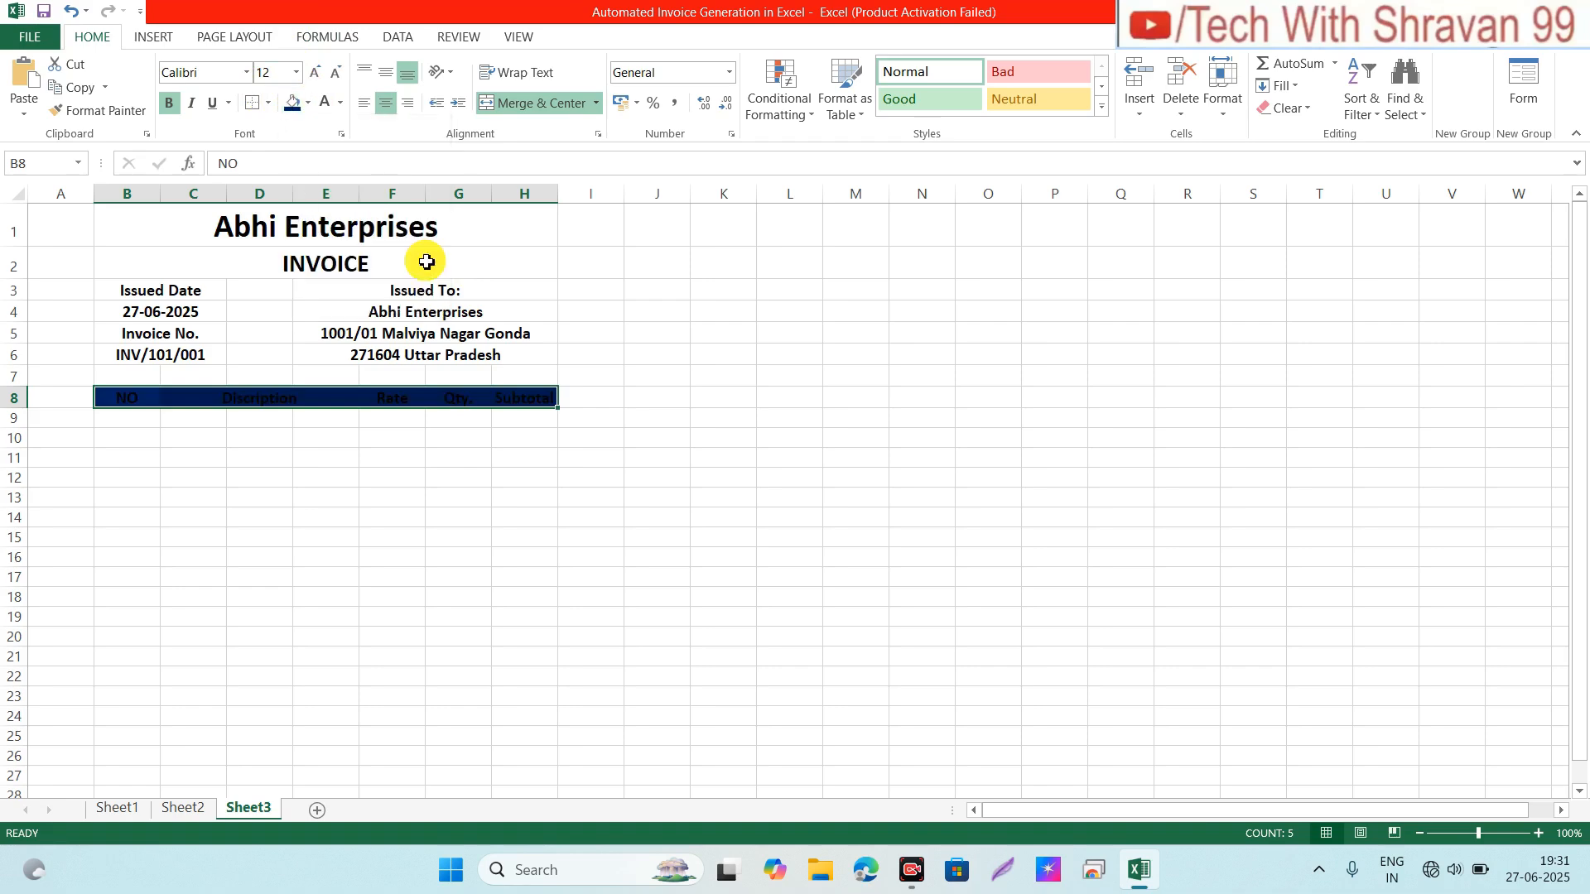
{"action": "left_click", "coordinate": [342, 102]}
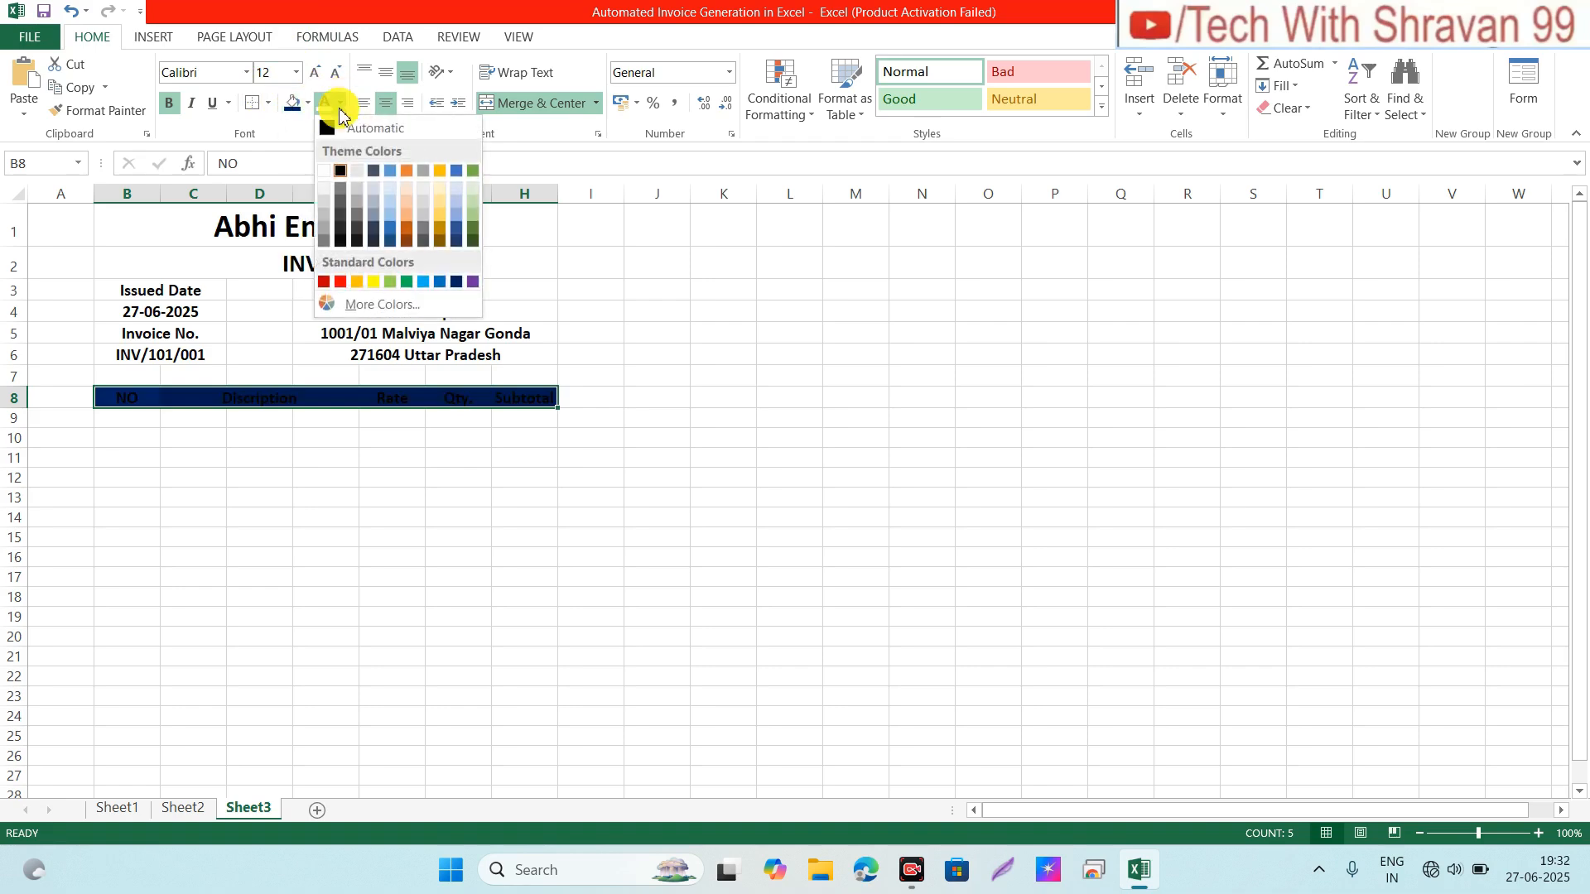
{"action": "left_click", "coordinate": [324, 171]}
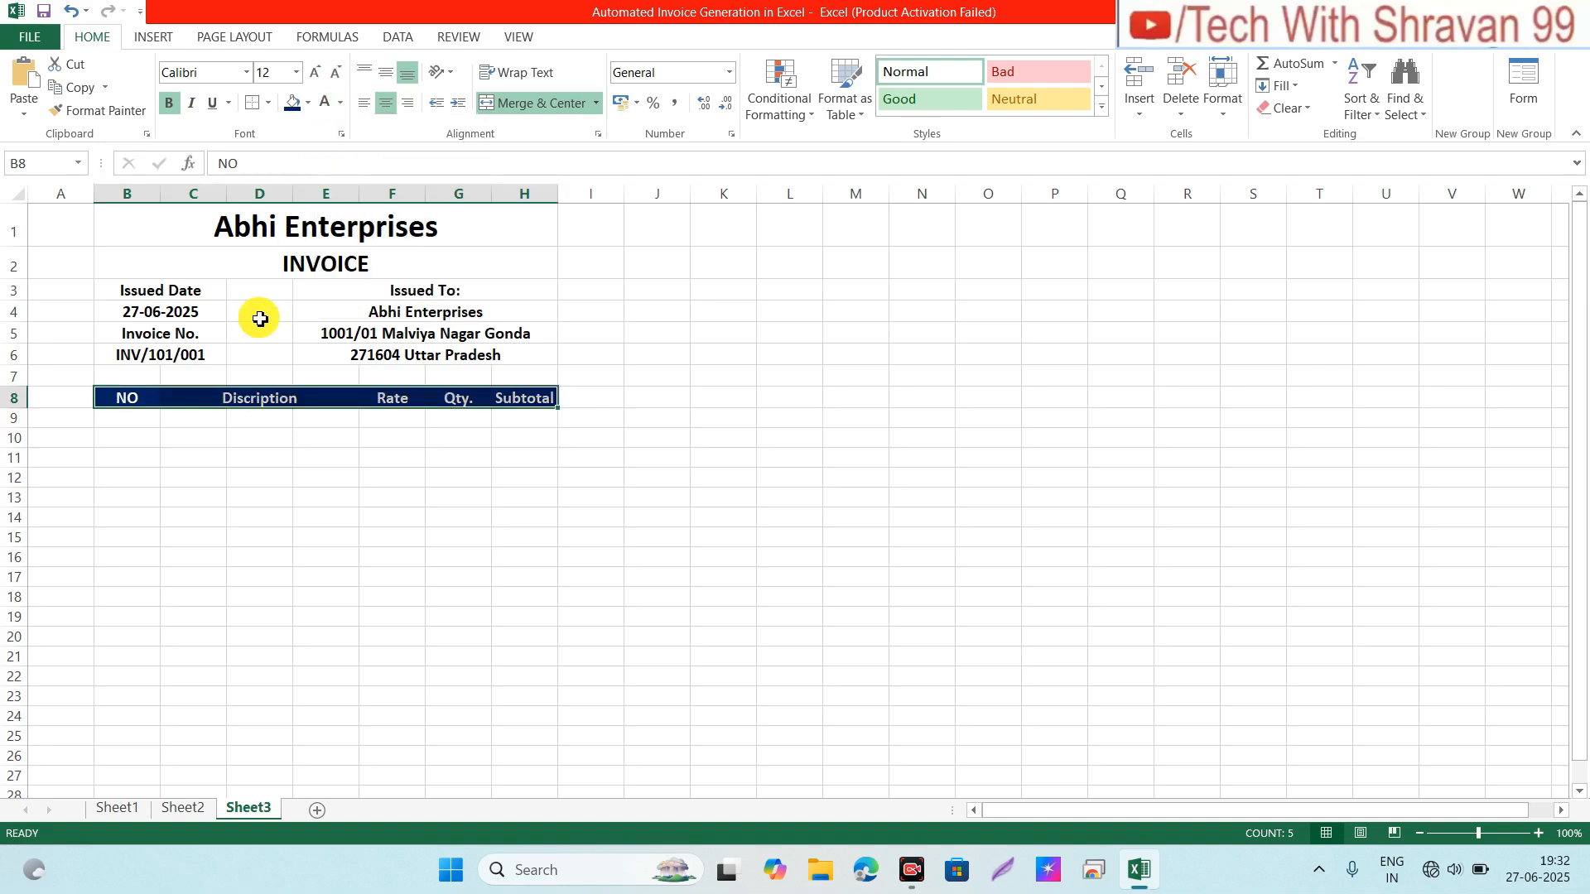
Step: Give the merged INVOICE title in B2 a dark blue fill and white text
{"action": "left_click", "coordinate": [303, 262]}
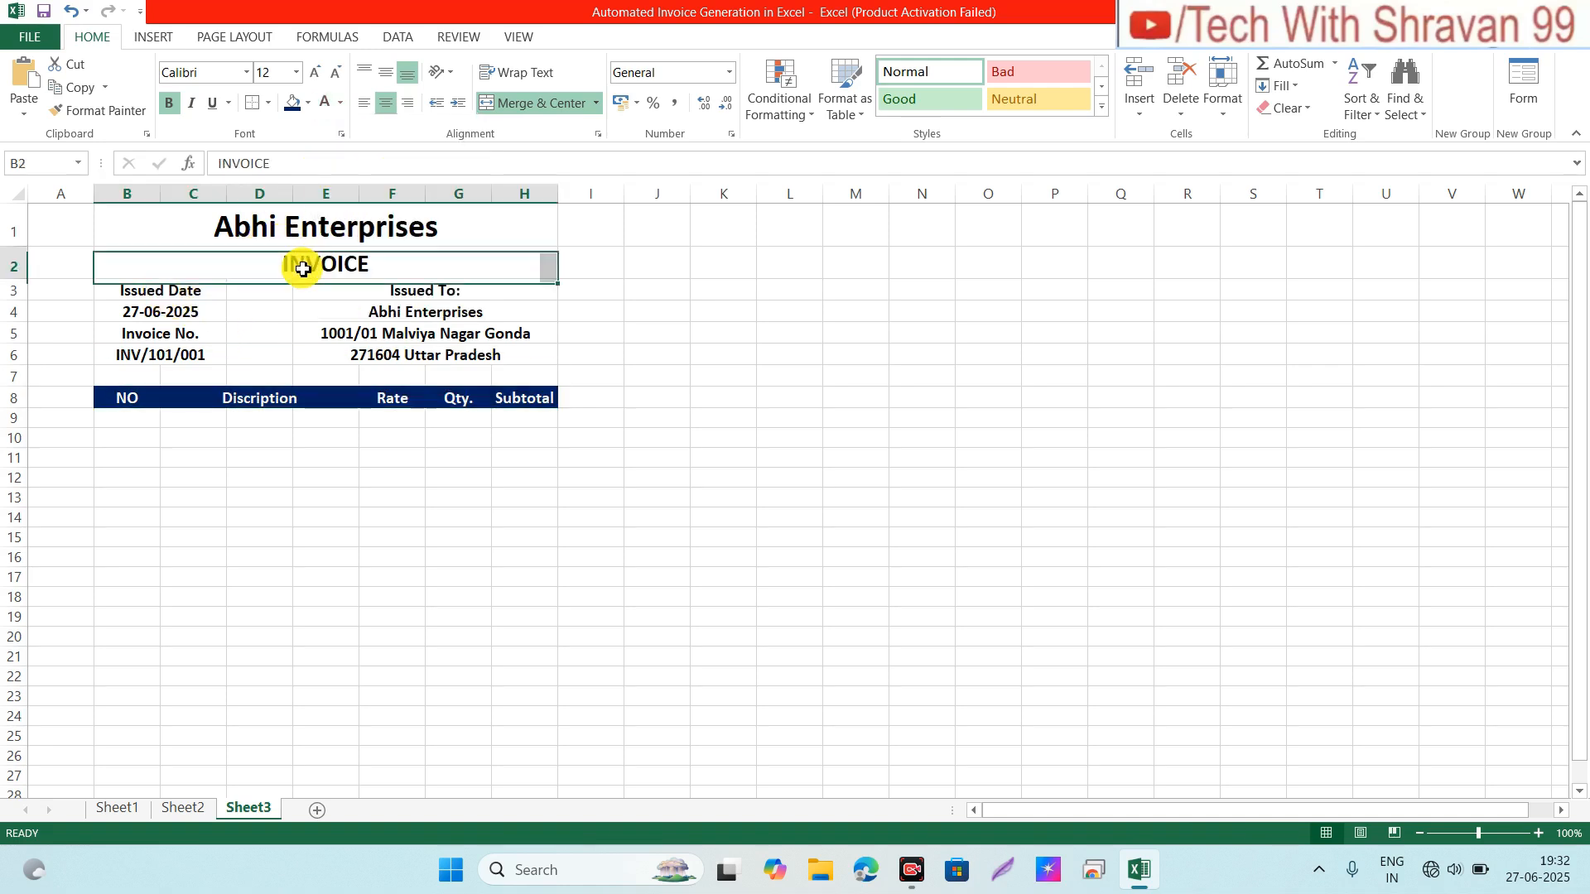
{"action": "left_click", "coordinate": [291, 103]}
{"action": "left_click", "coordinate": [323, 104]}
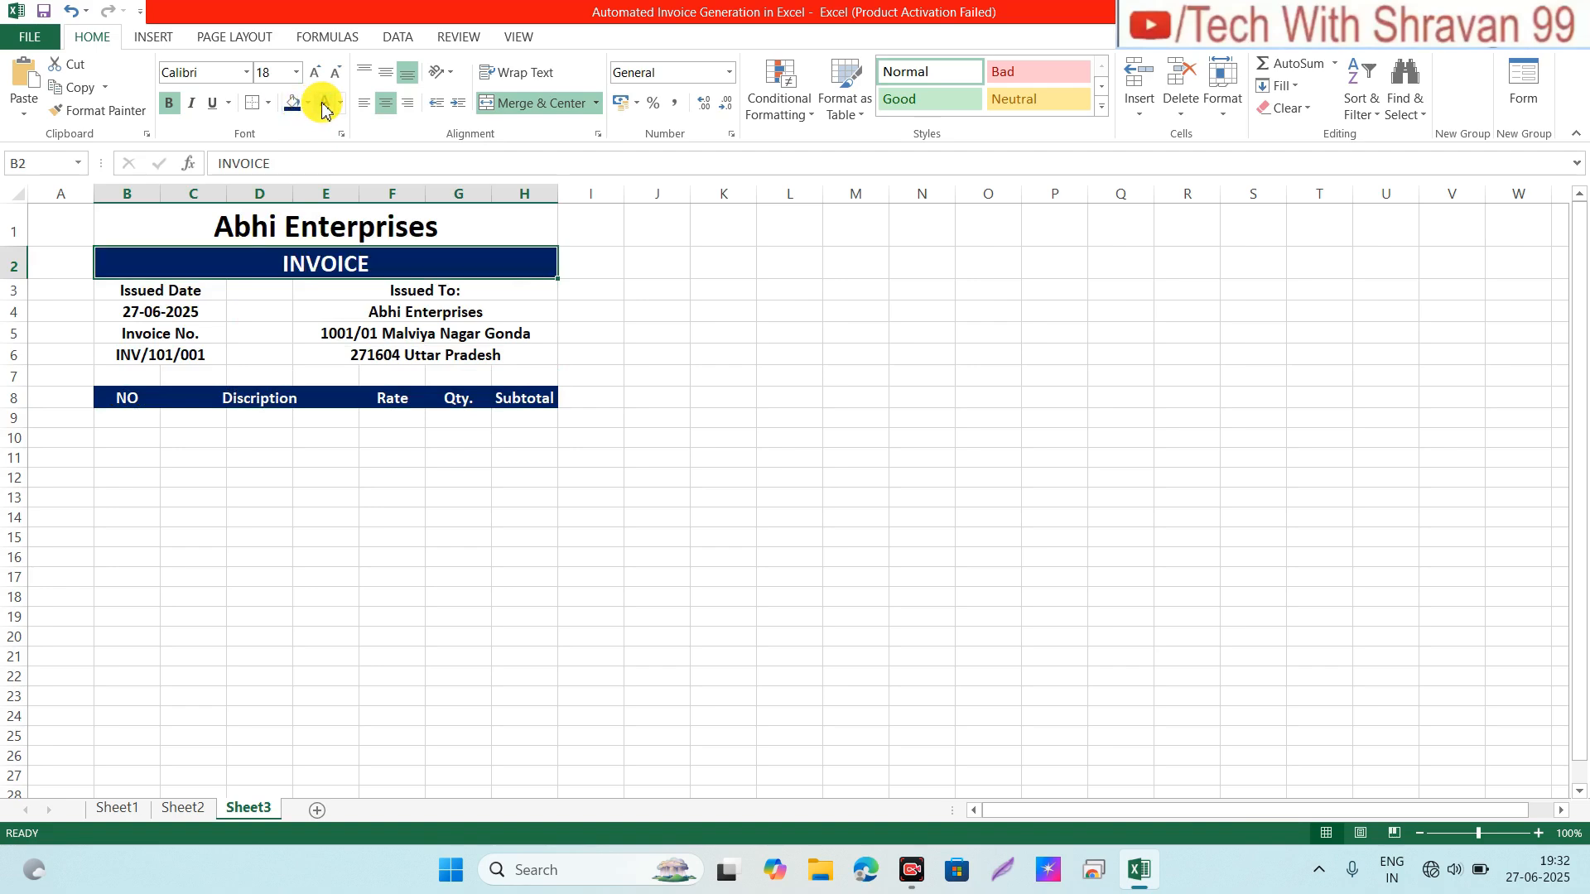
{"action": "left_click", "coordinate": [178, 306]}
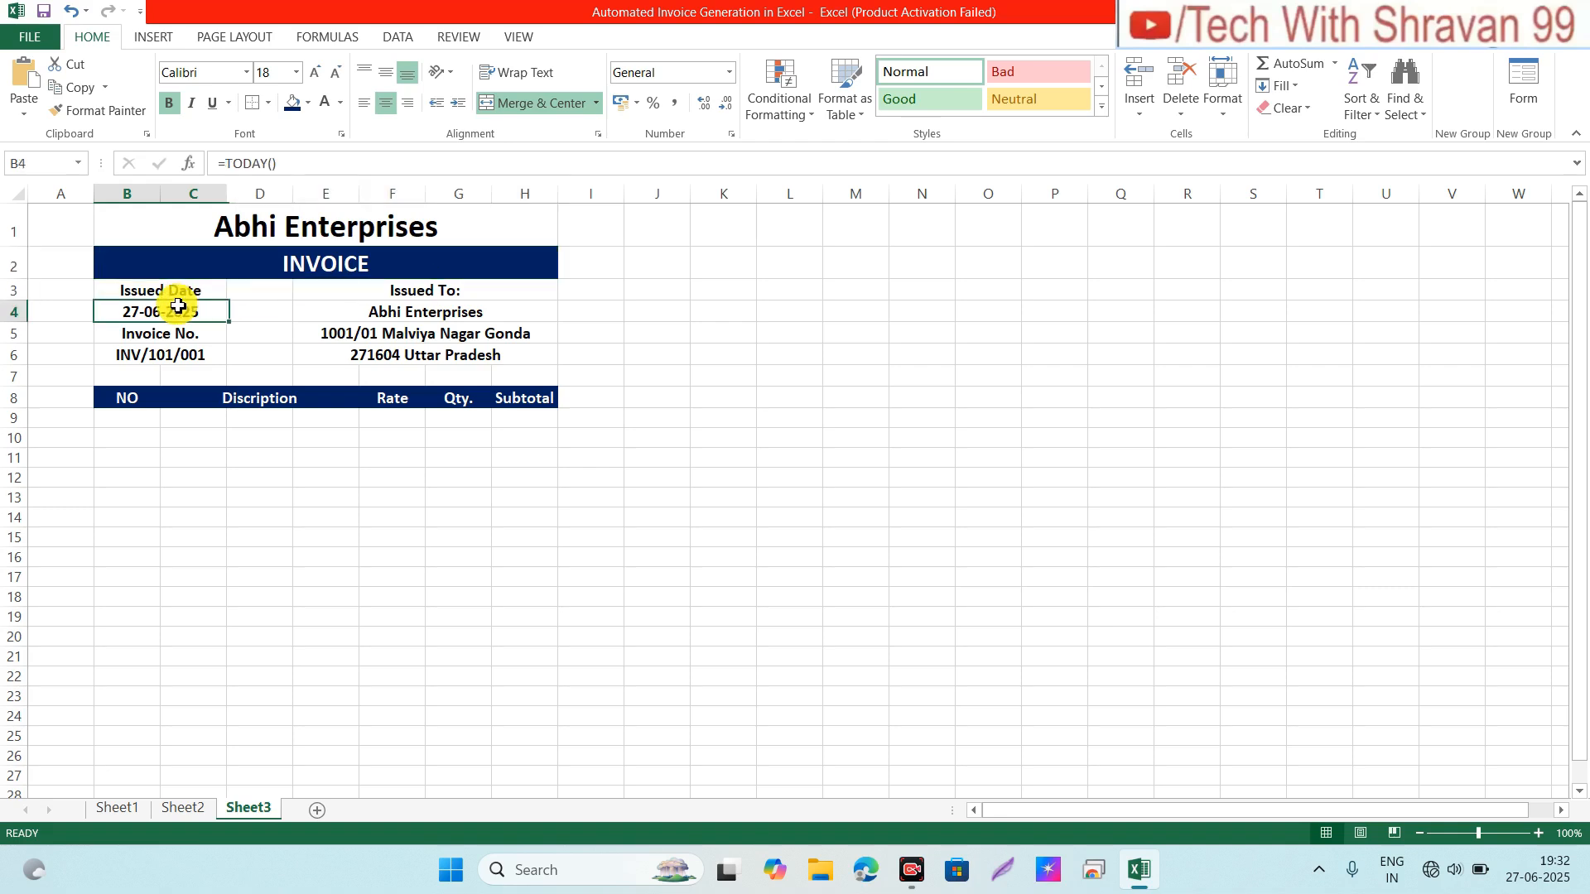
{"action": "left_click", "coordinate": [286, 295]}
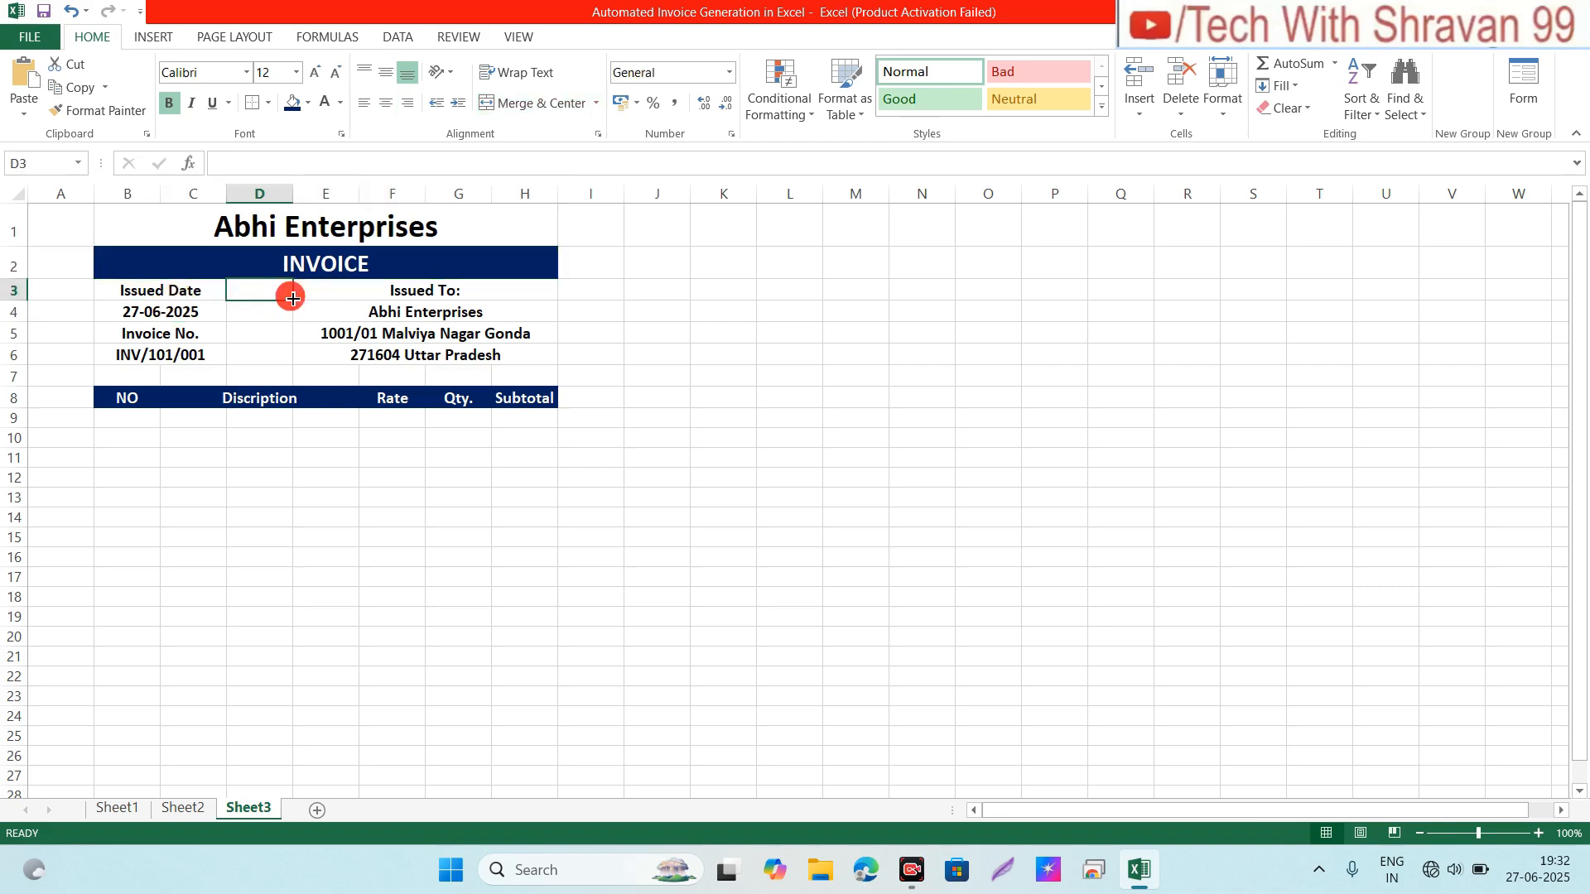
{"action": "left_click", "coordinate": [144, 416]}
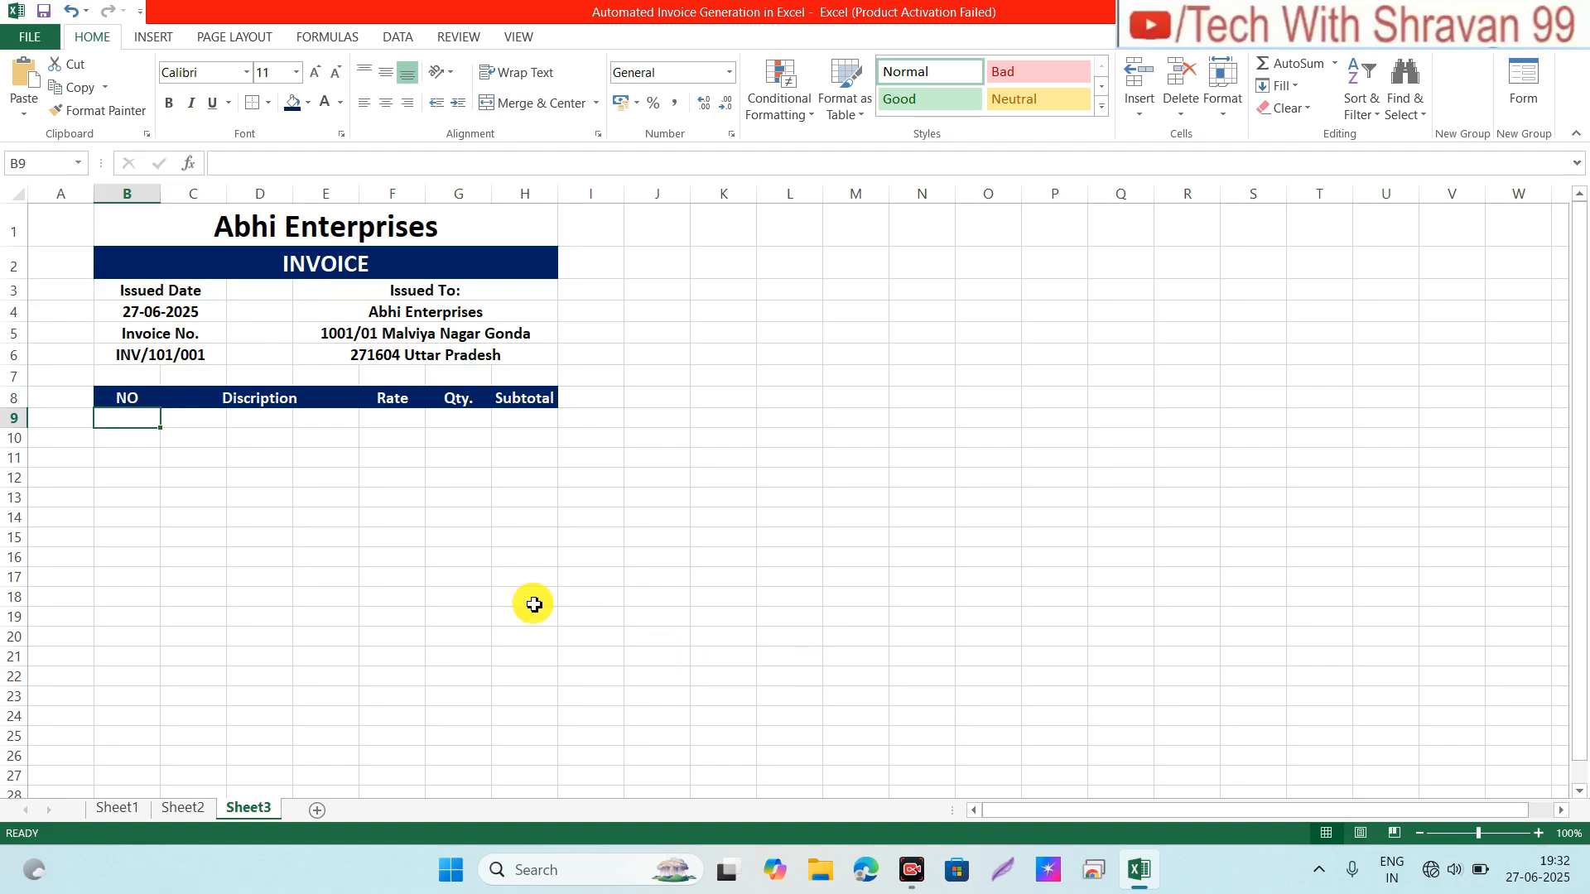
Step: Frame the item range B9:H24 with an Outside Borders outline
{"action": "key", "text": "shift+Right"}
{"action": "key", "text": "shift+Right"}
{"action": "key", "text": "shift+Right"}
{"action": "key", "text": "shift+Right"}
{"action": "key", "text": "shift+Right"}
{"action": "key", "text": "shift+Right"}
{"action": "key", "text": "shift+Right"}
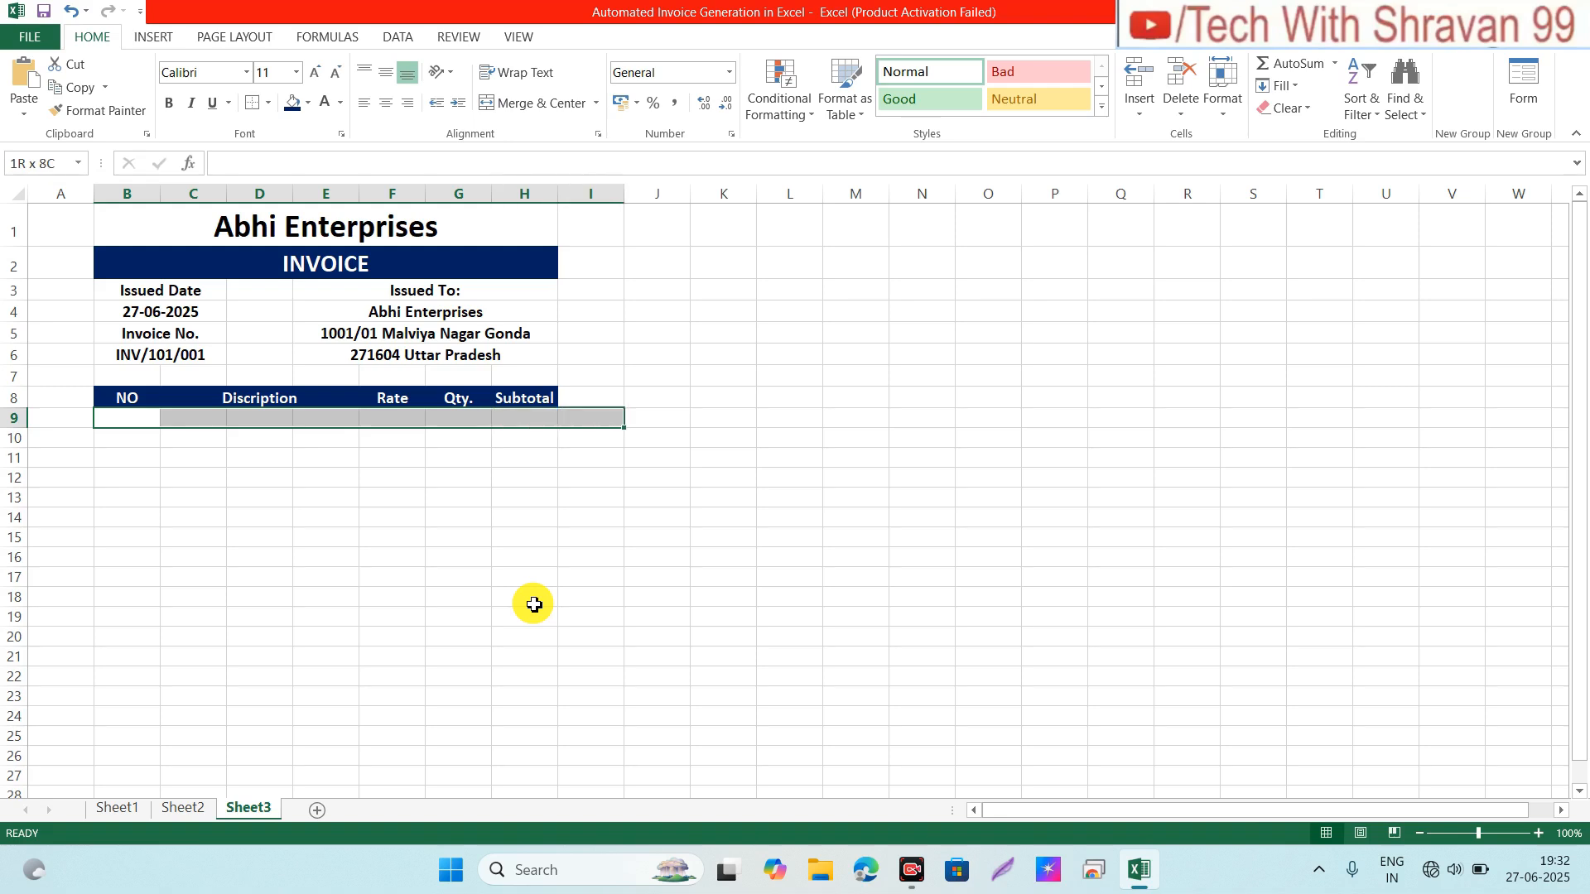
{"action": "key", "text": "shift+Left"}
{"action": "key", "text": "shift+Down"}
{"action": "key", "text": "shift+Down"}
{"action": "key", "text": "shift+Down"}
{"action": "key", "text": "shift+Down"}
{"action": "key", "text": "shift+Down"}
{"action": "key", "text": "shift+Down"}
{"action": "key", "text": "shift+Down"}
{"action": "key", "text": "shift+Down"}
{"action": "key", "text": "shift+Down"}
{"action": "key", "text": "shift+Down"}
{"action": "key", "text": "shift+Down"}
{"action": "key", "text": "shift+Down"}
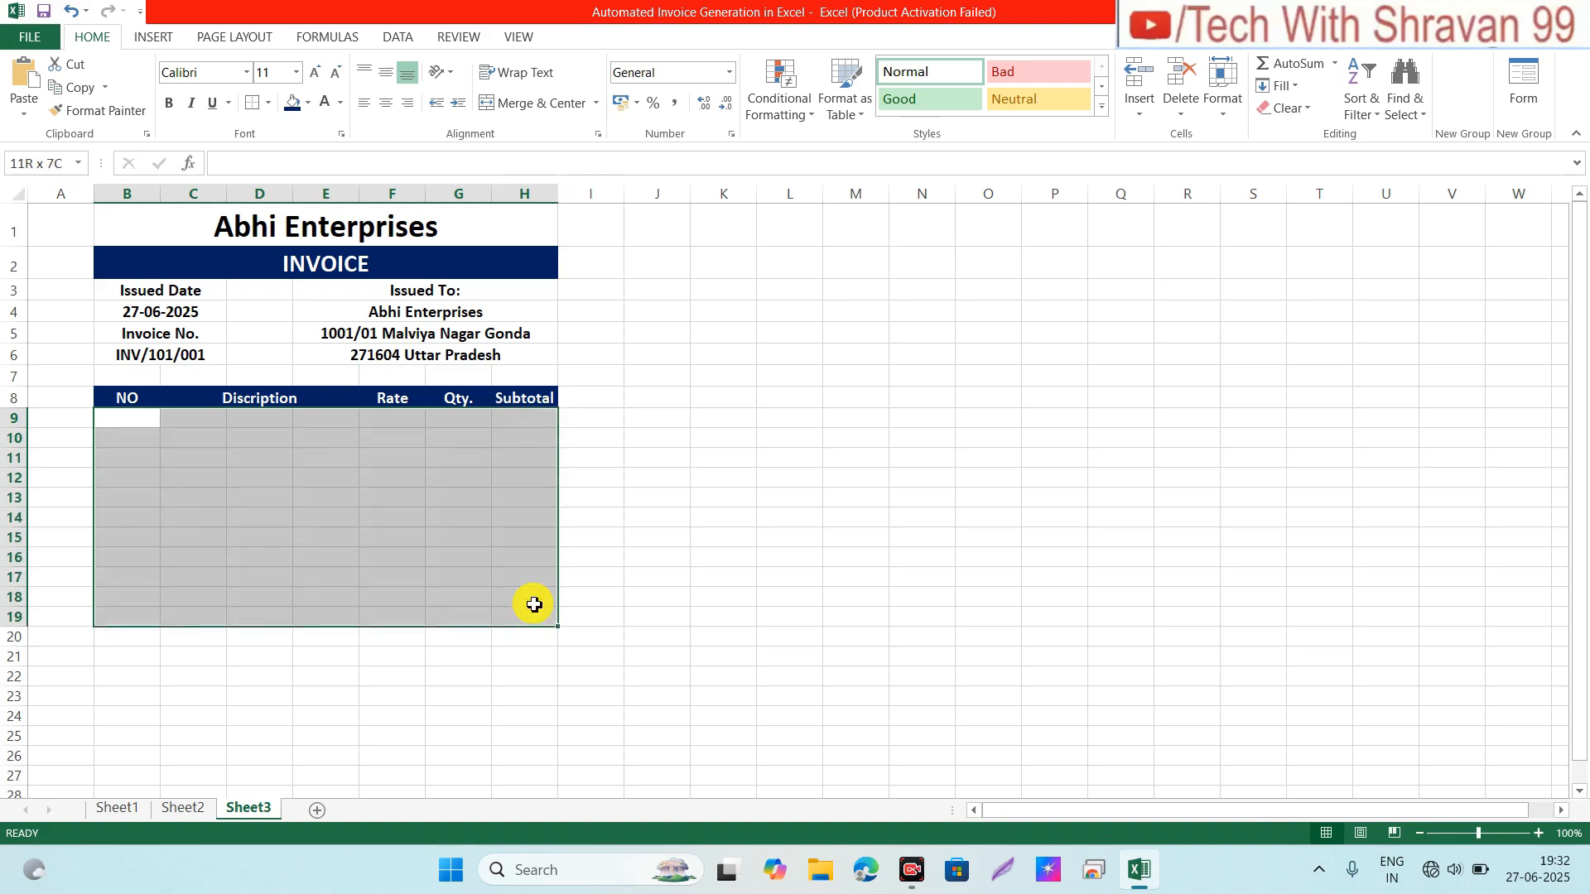
{"action": "key", "text": "shift+Down"}
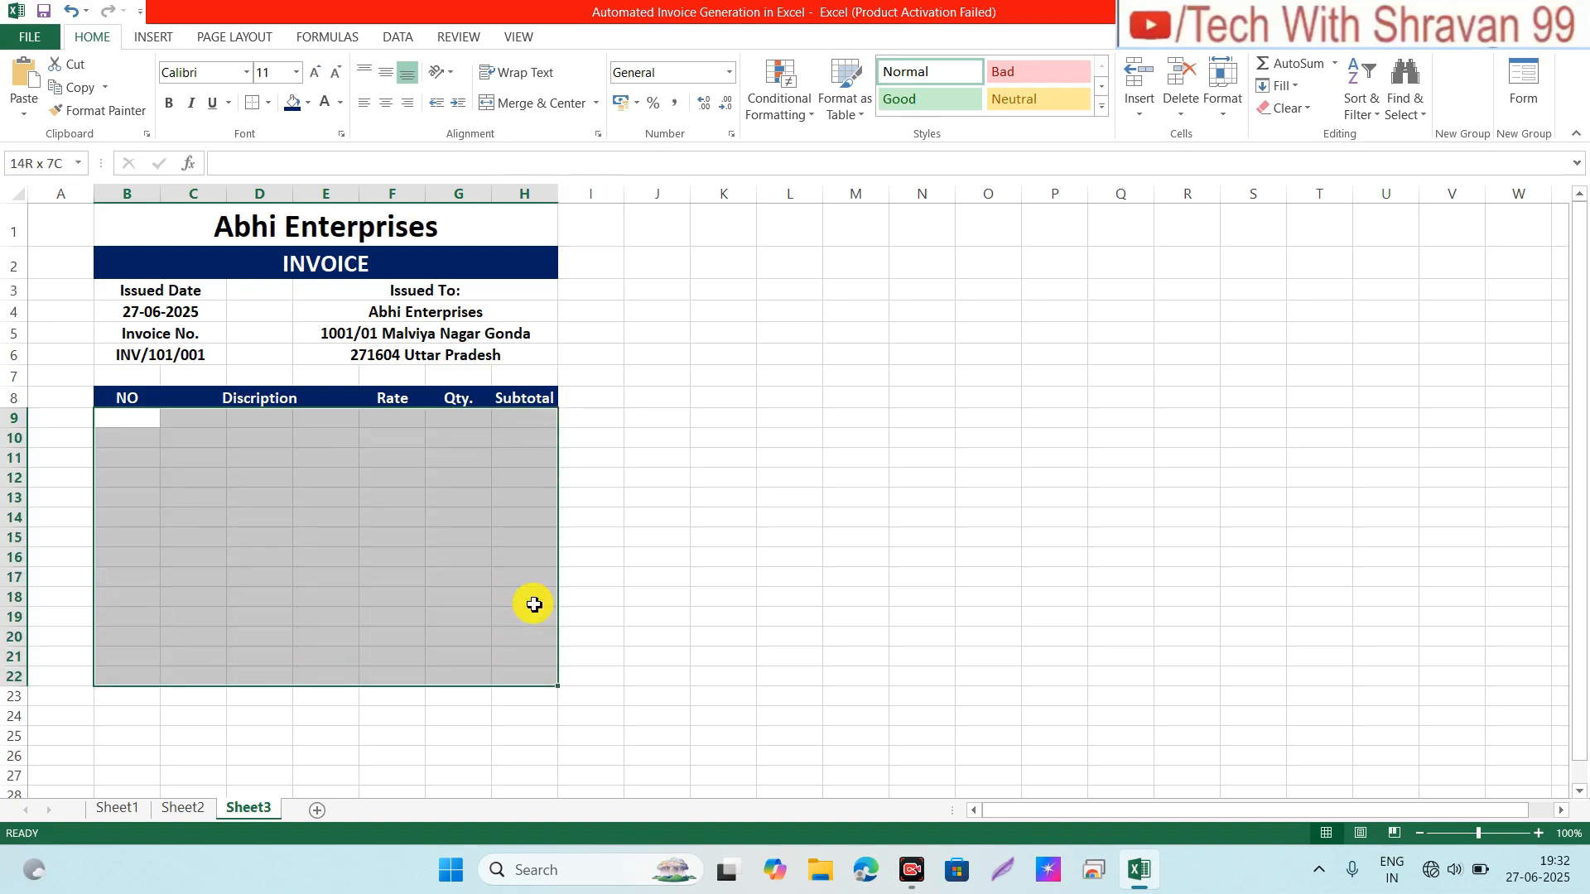
{"action": "key", "text": "shift+Down"}
{"action": "key", "text": "shift+Down"}
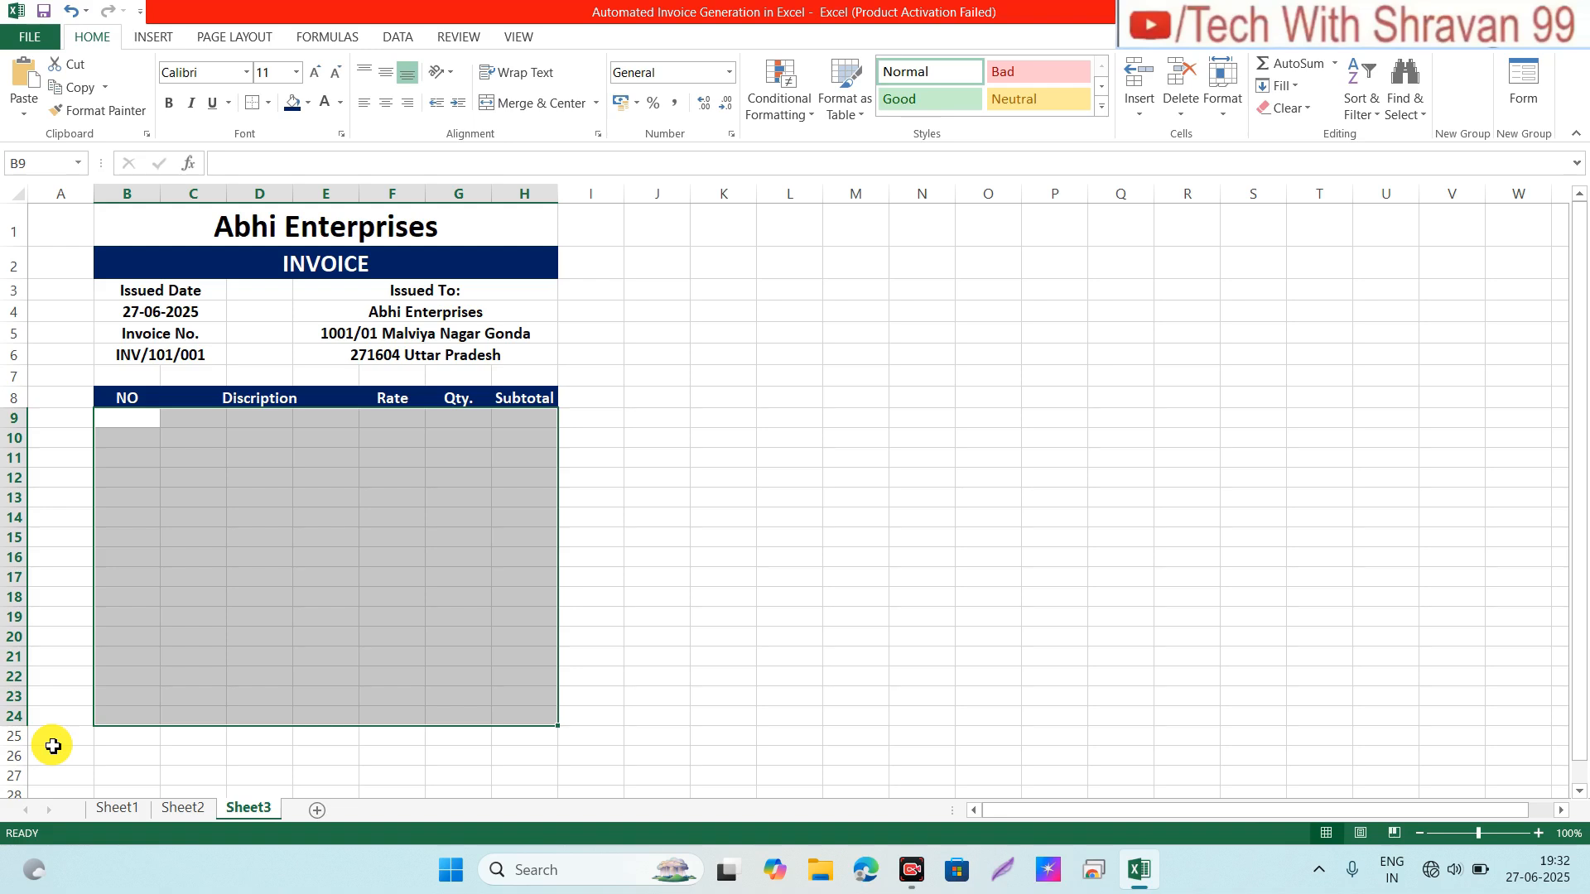
{"action": "left_click", "coordinate": [258, 104]}
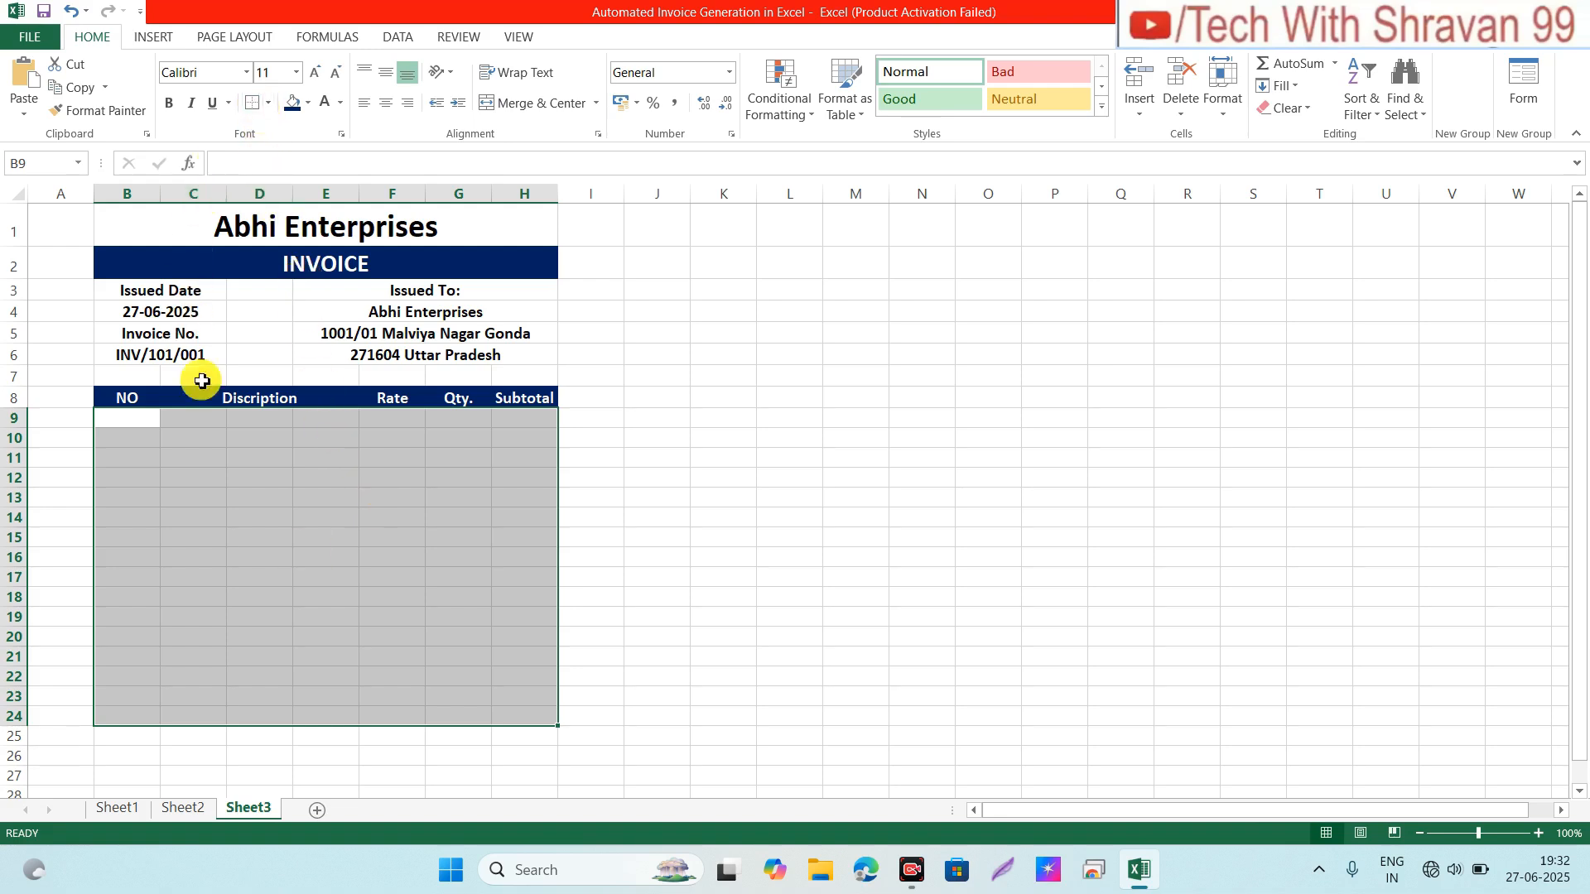
{"action": "left_click", "coordinate": [217, 421]}
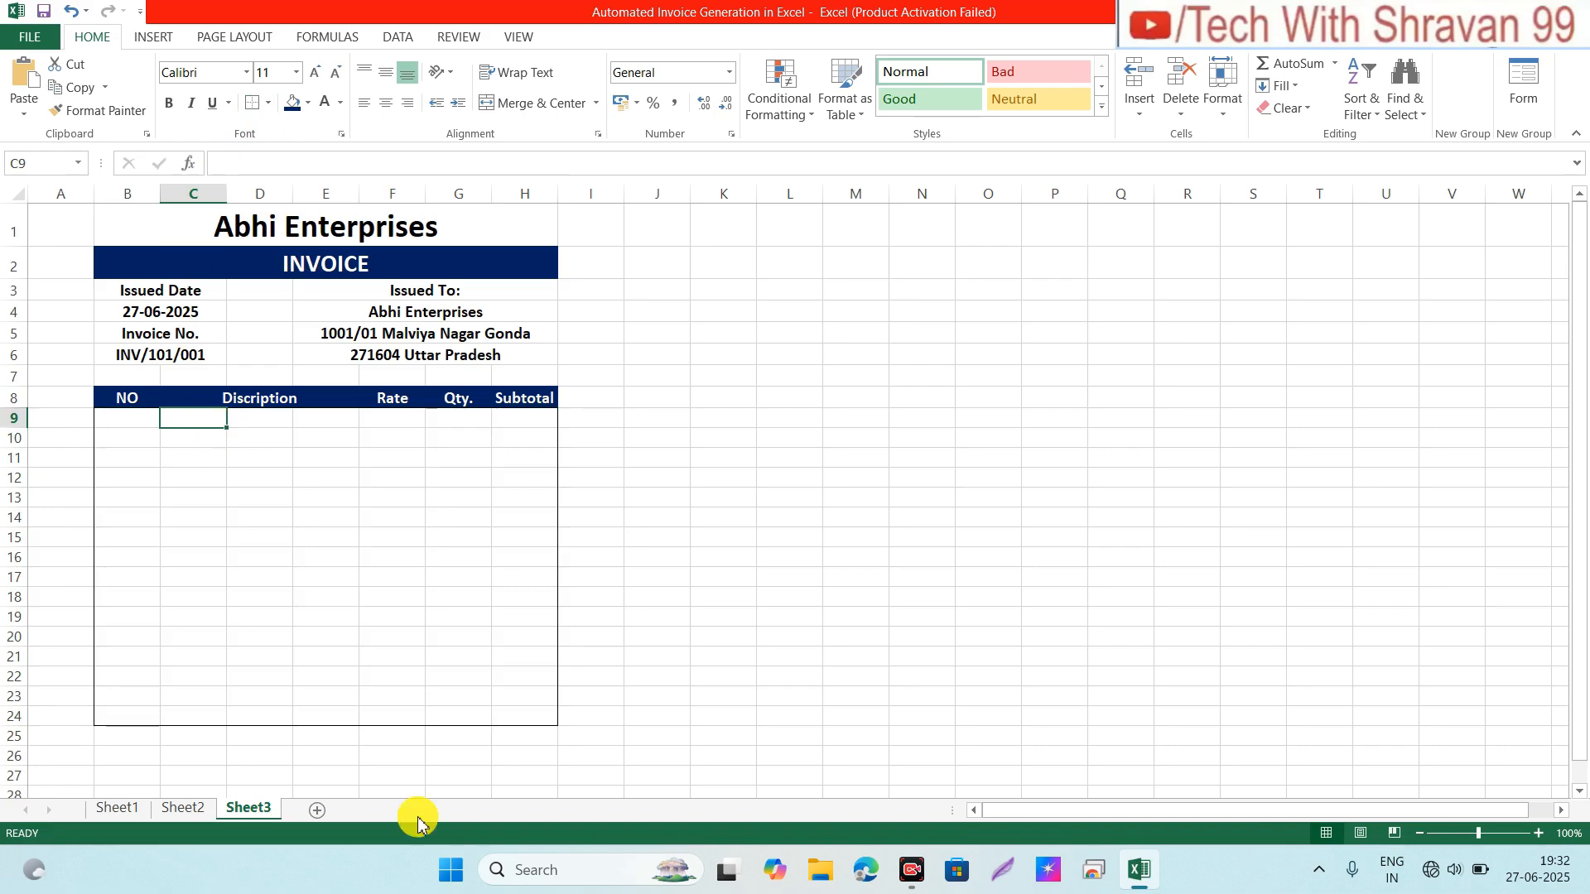
{"action": "left_click", "coordinate": [413, 738]}
Step: Merge F25:G25, enter 'Grand Total', and make it bold at size 12
{"action": "key", "text": "shift+Right"}
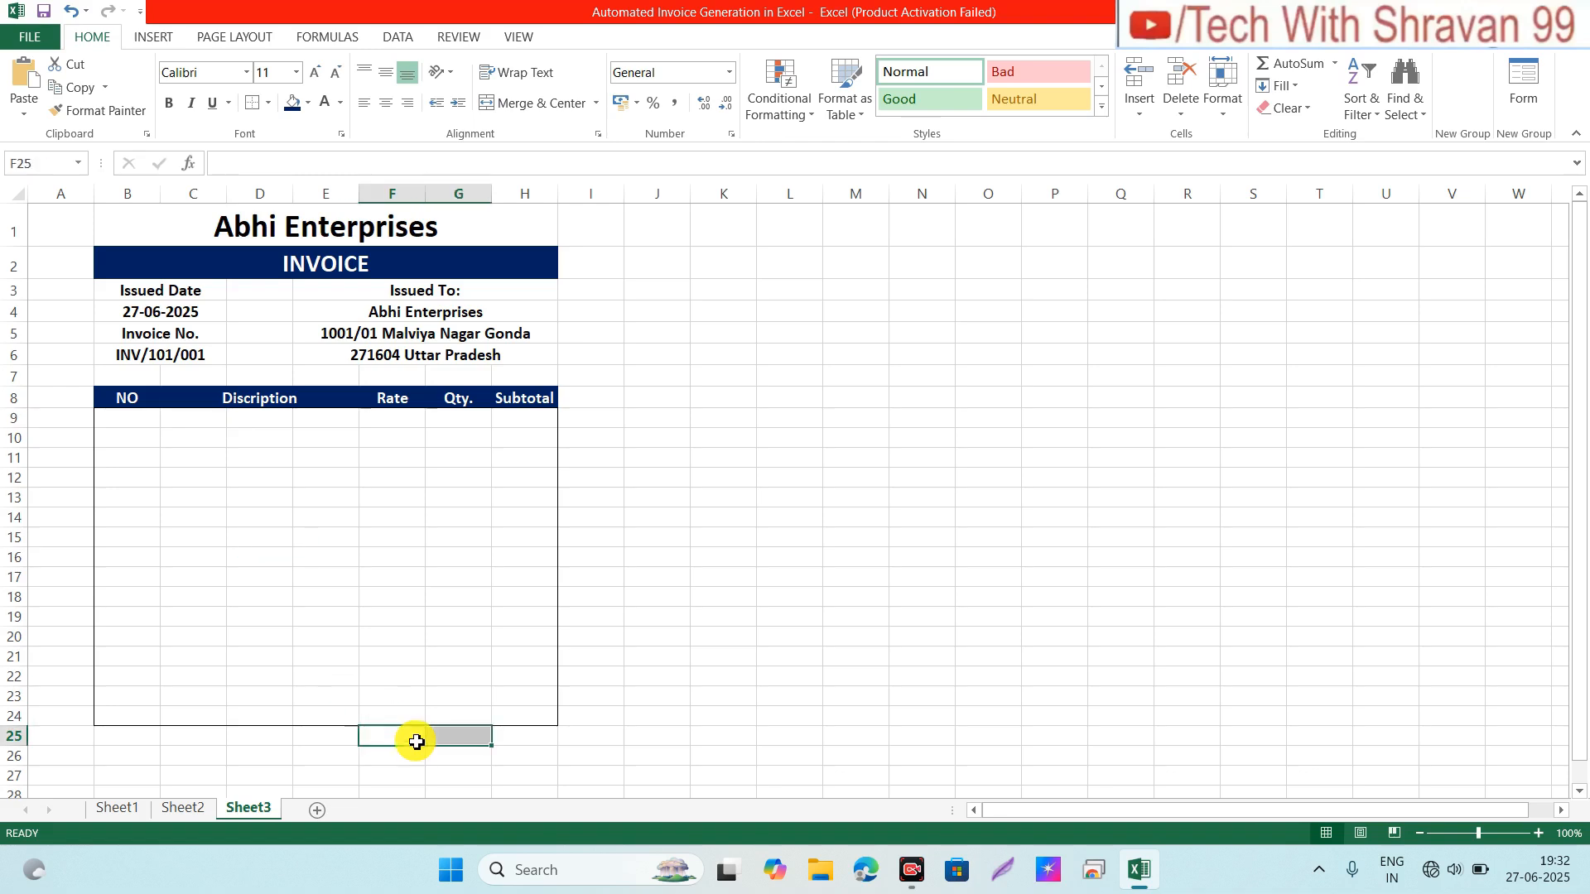
{"action": "left_click", "coordinate": [530, 102]}
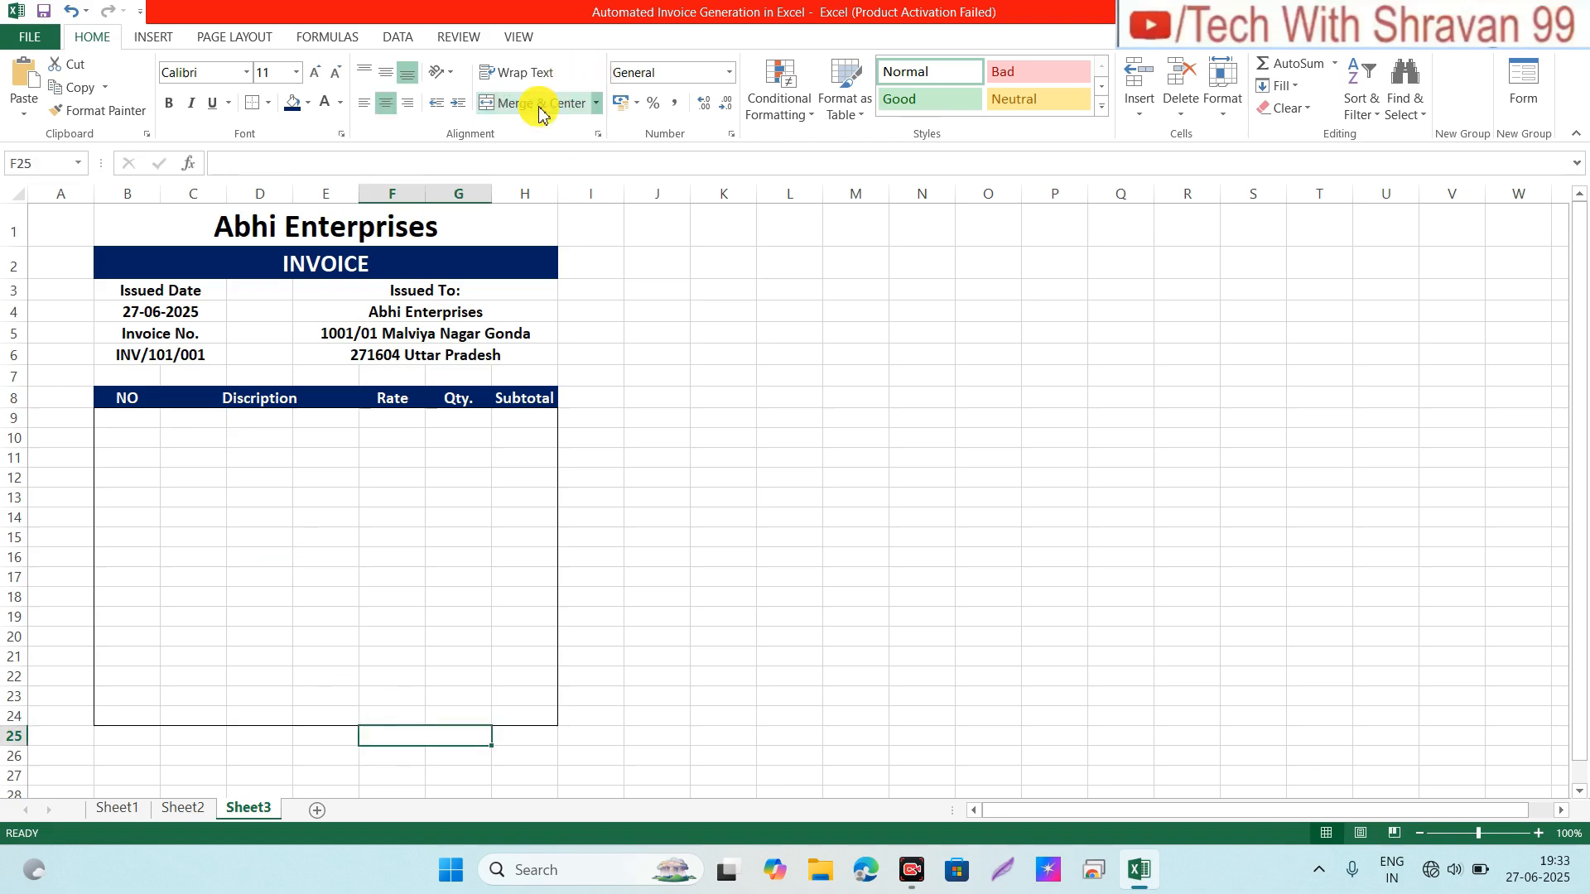
{"action": "type", "text": "Gr"}
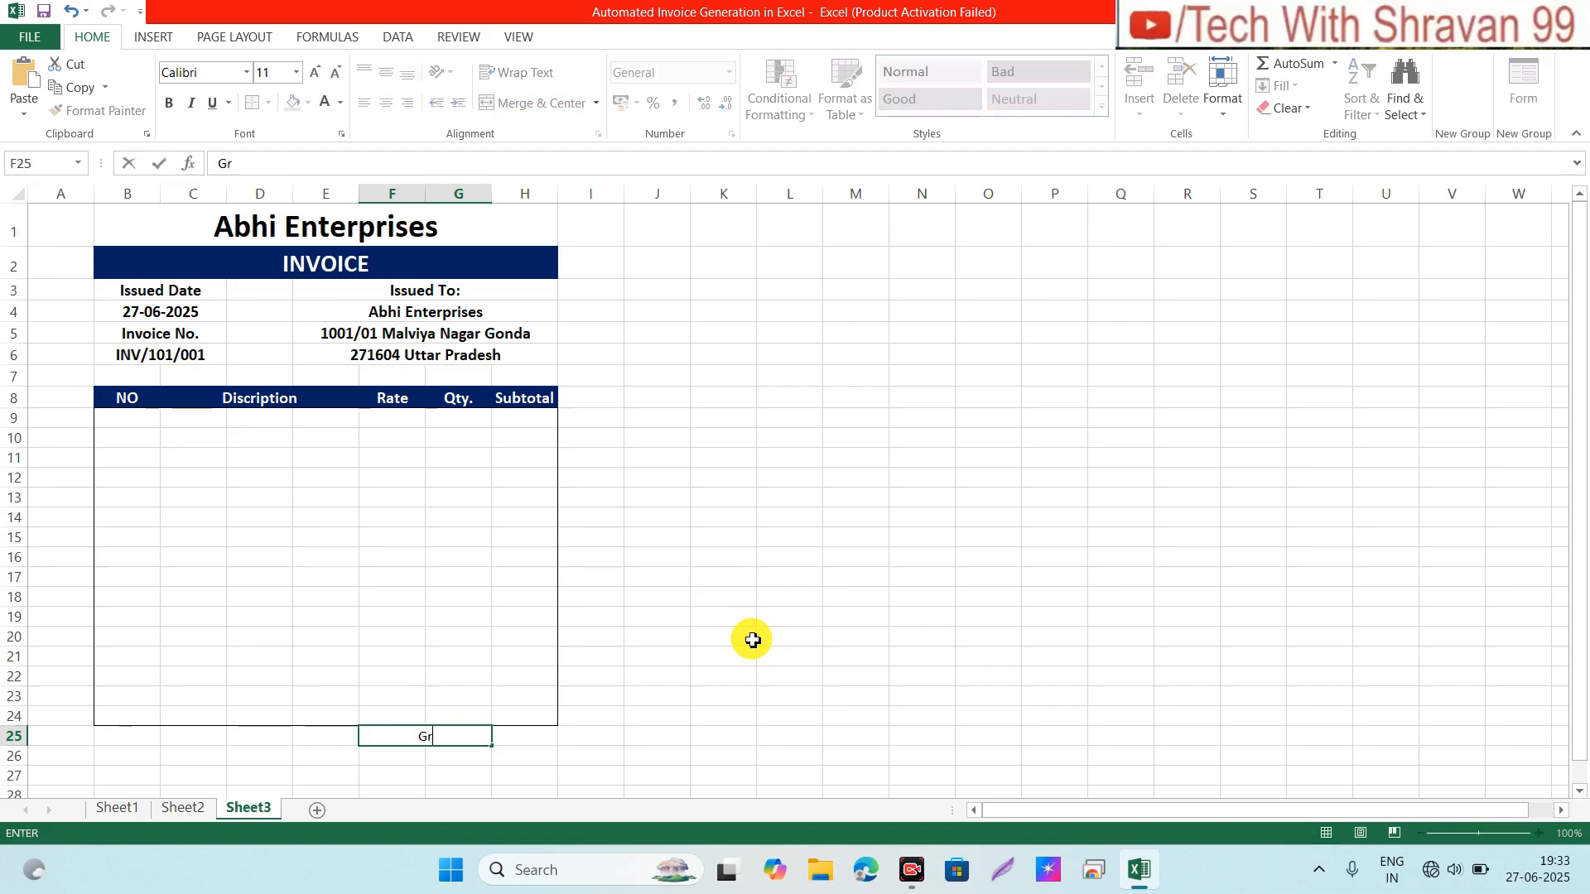
{"action": "type", "text": "and Total"}
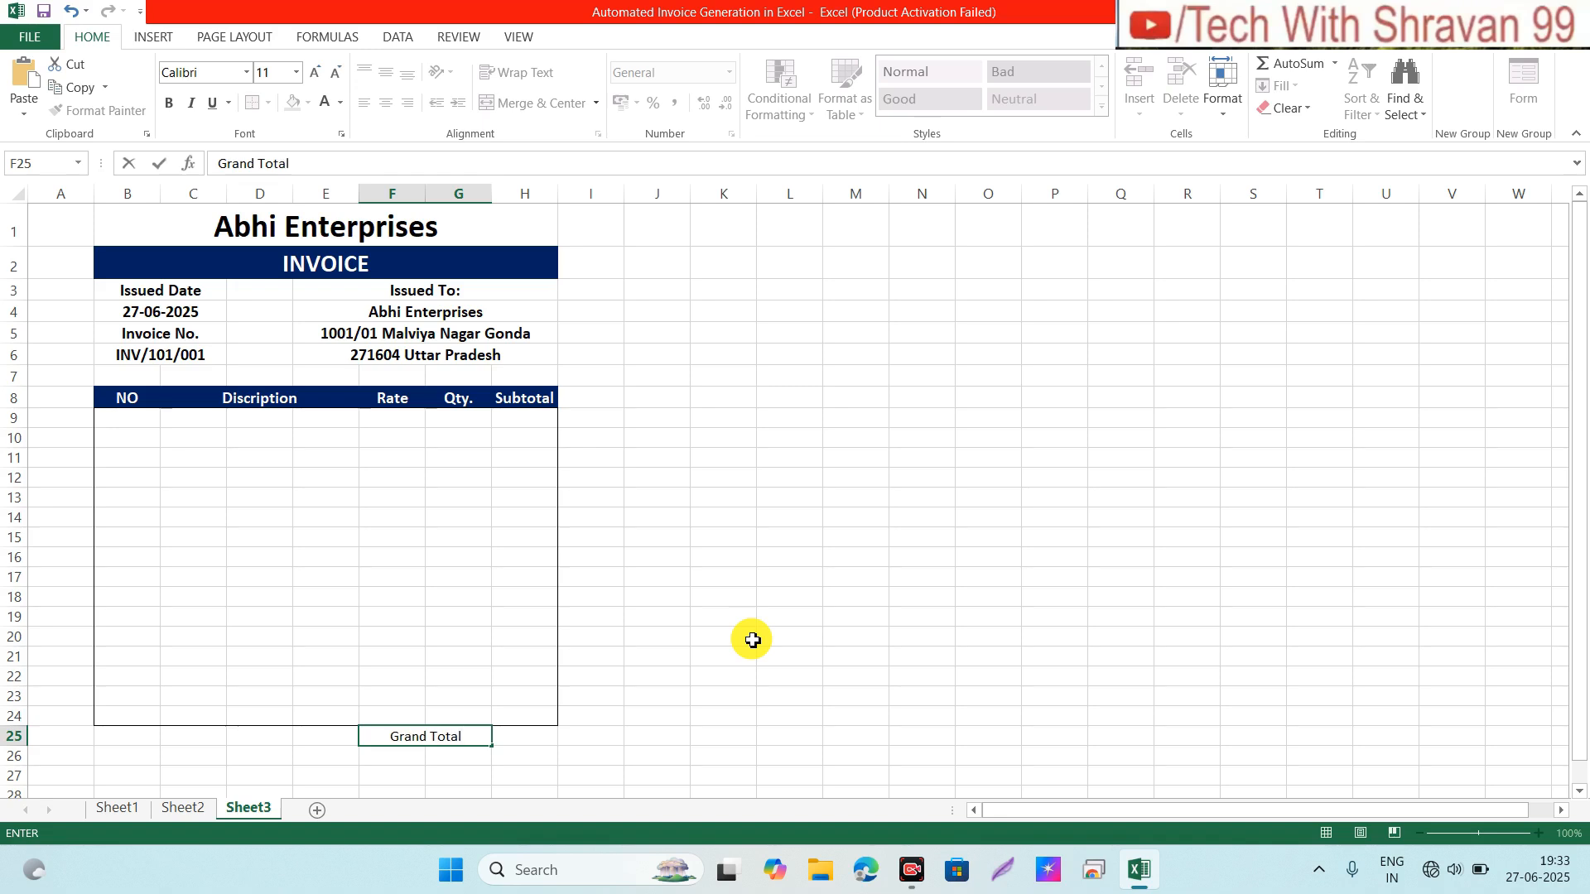
{"action": "key", "text": "Tab"}
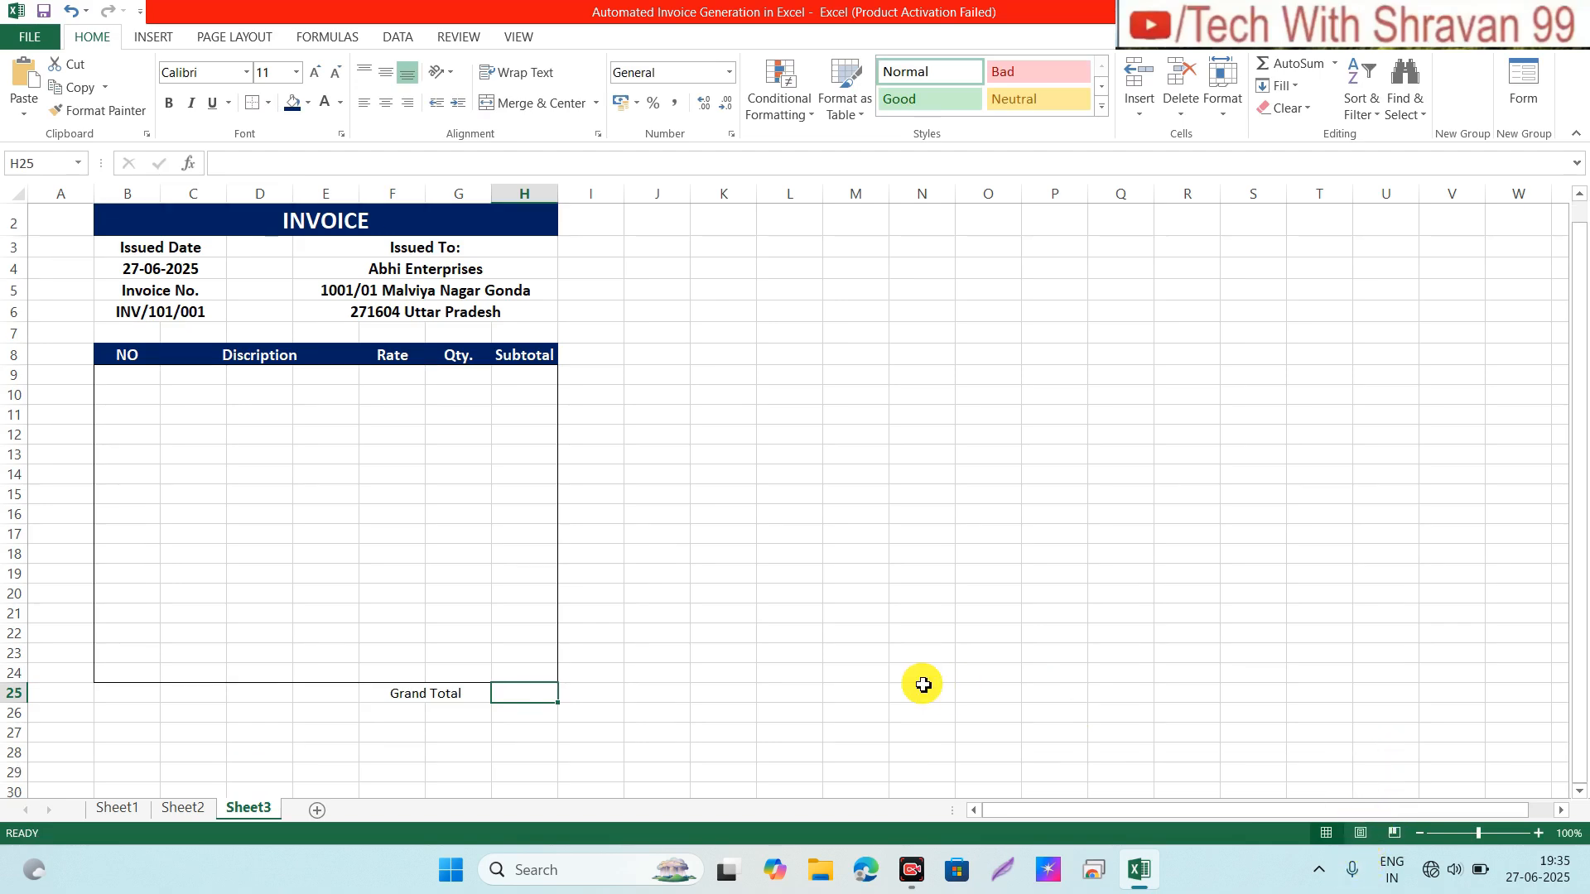
{"action": "left_click", "coordinate": [421, 694]}
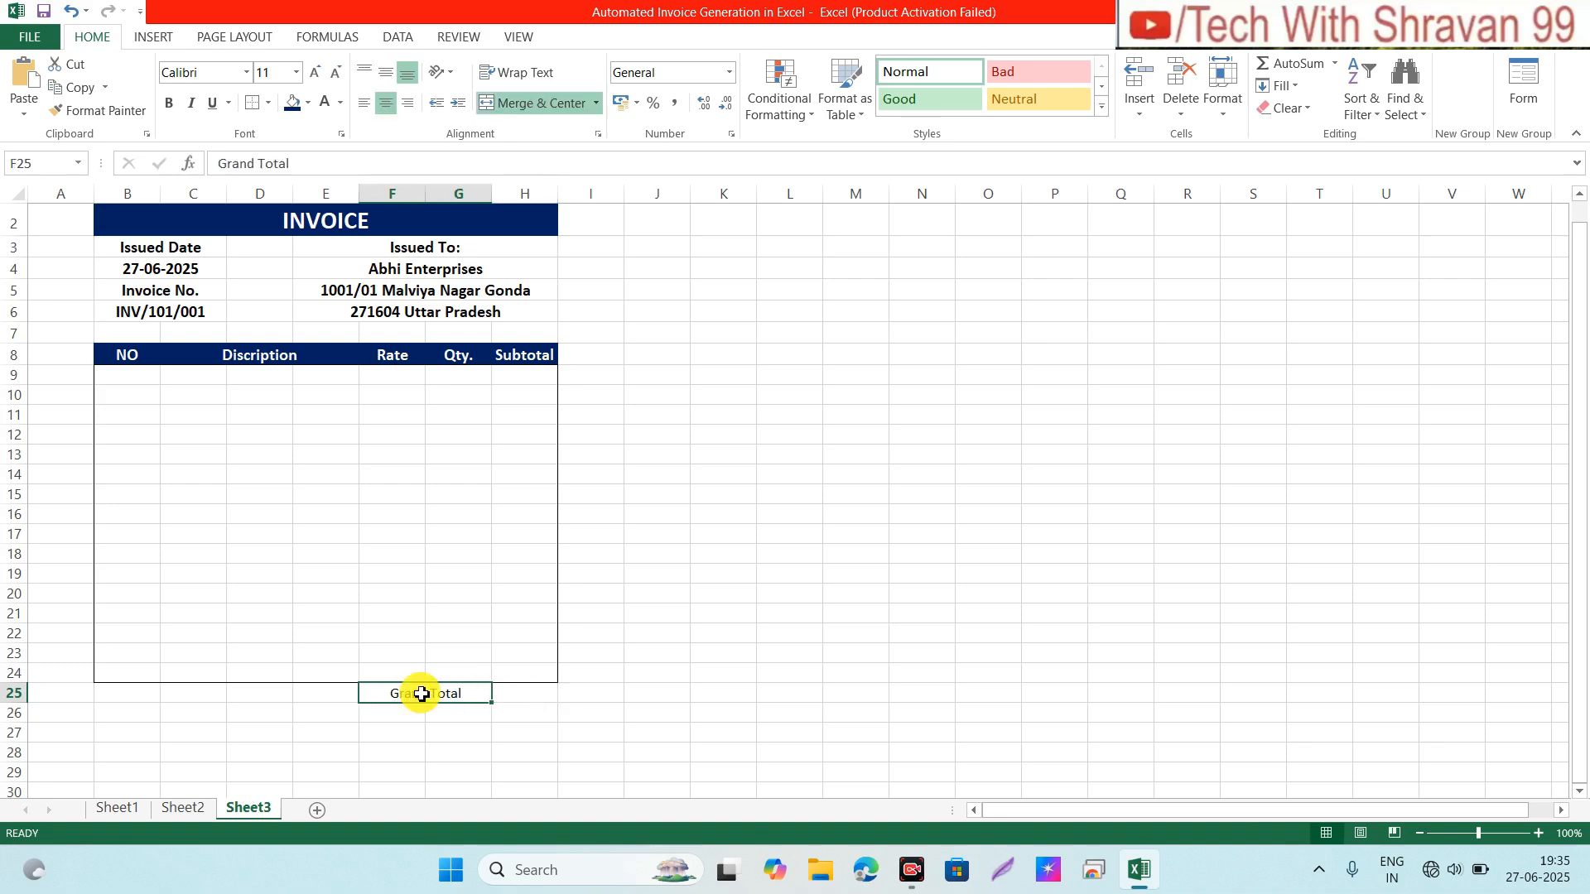
{"action": "key", "text": "shift+Right"}
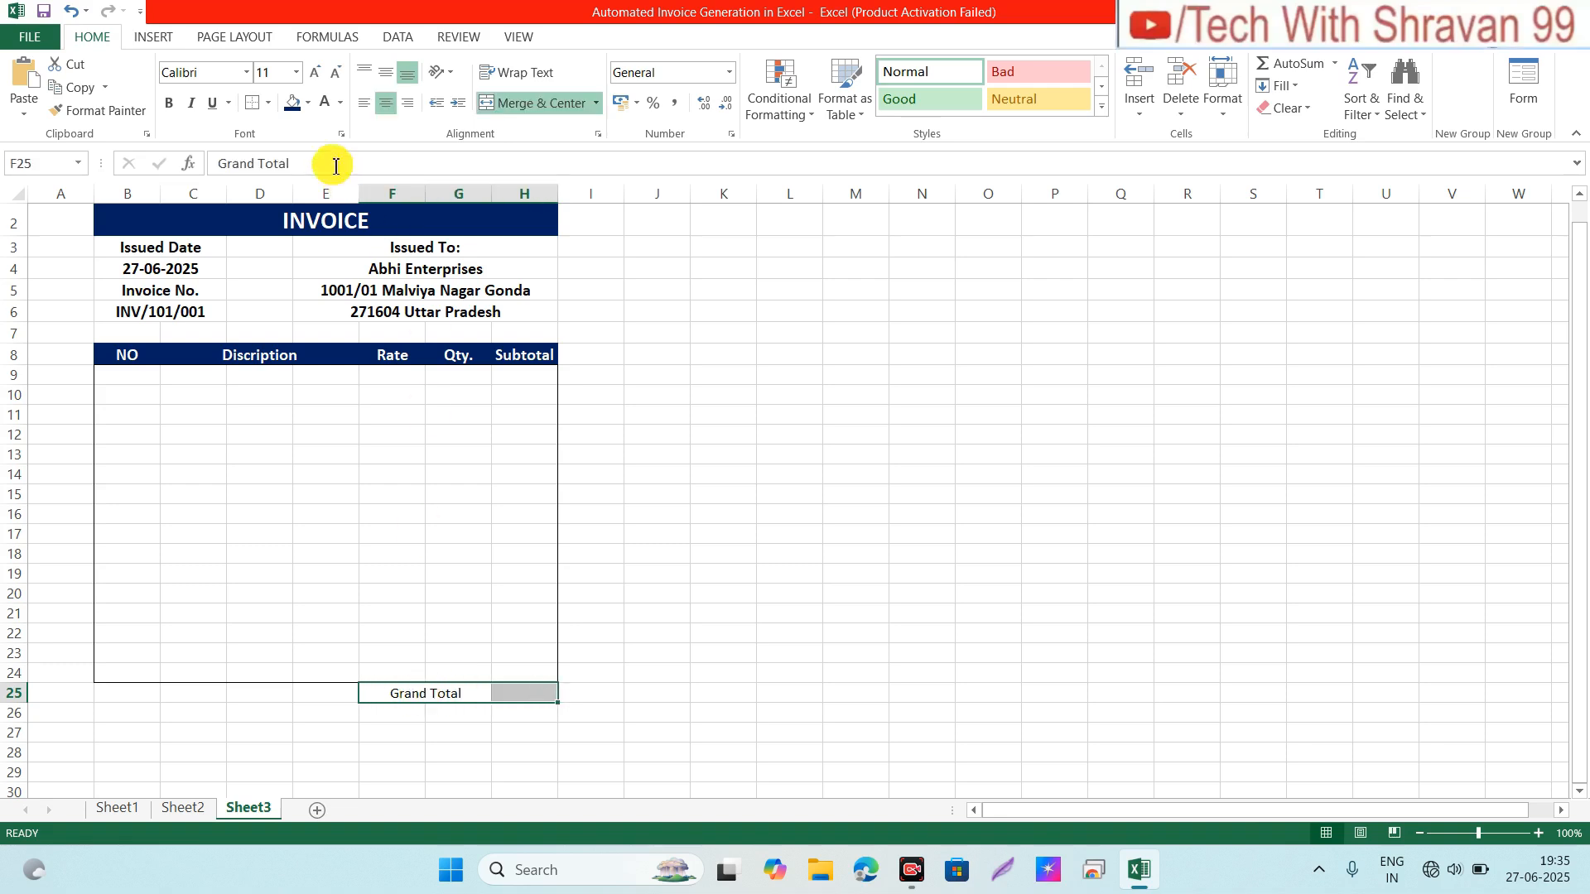
{"action": "left_click", "coordinate": [168, 103]}
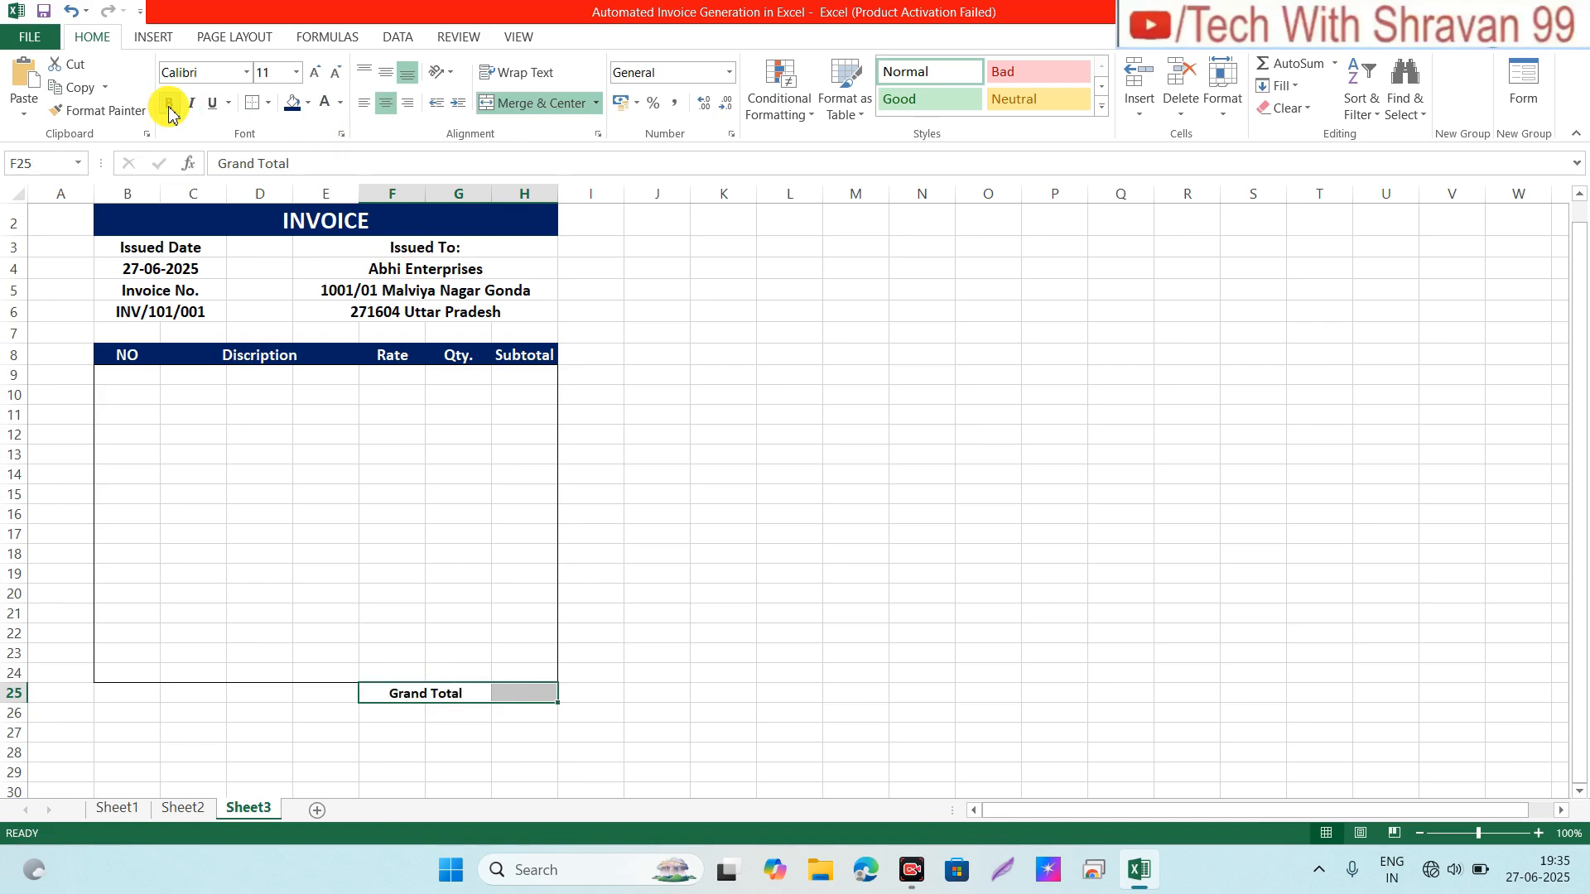
{"action": "left_click", "coordinate": [314, 76]}
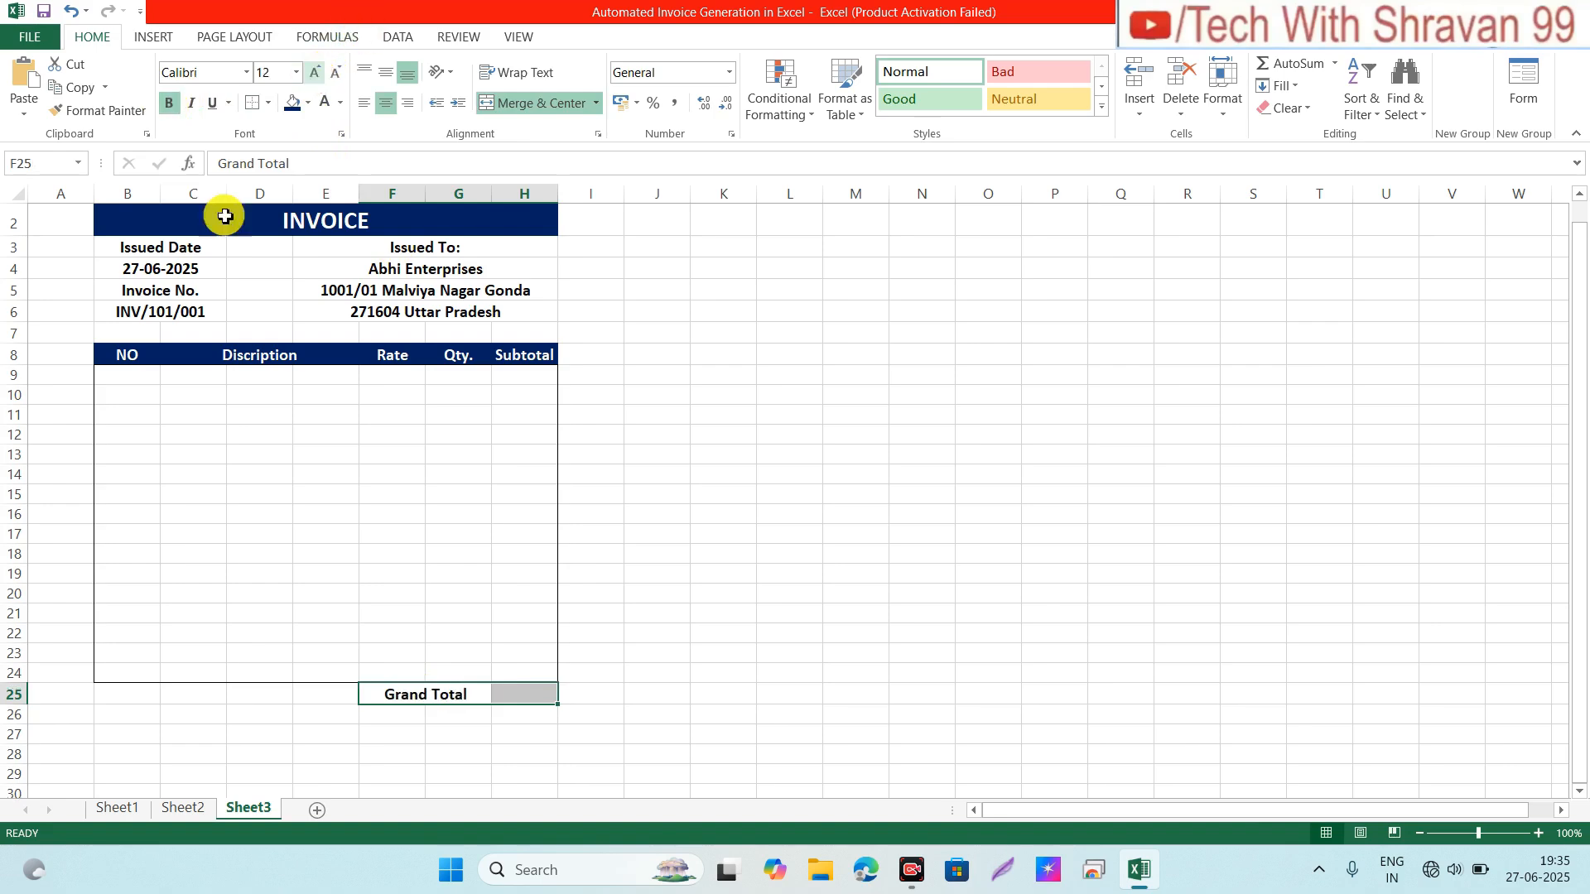
{"action": "left_click", "coordinate": [122, 376]}
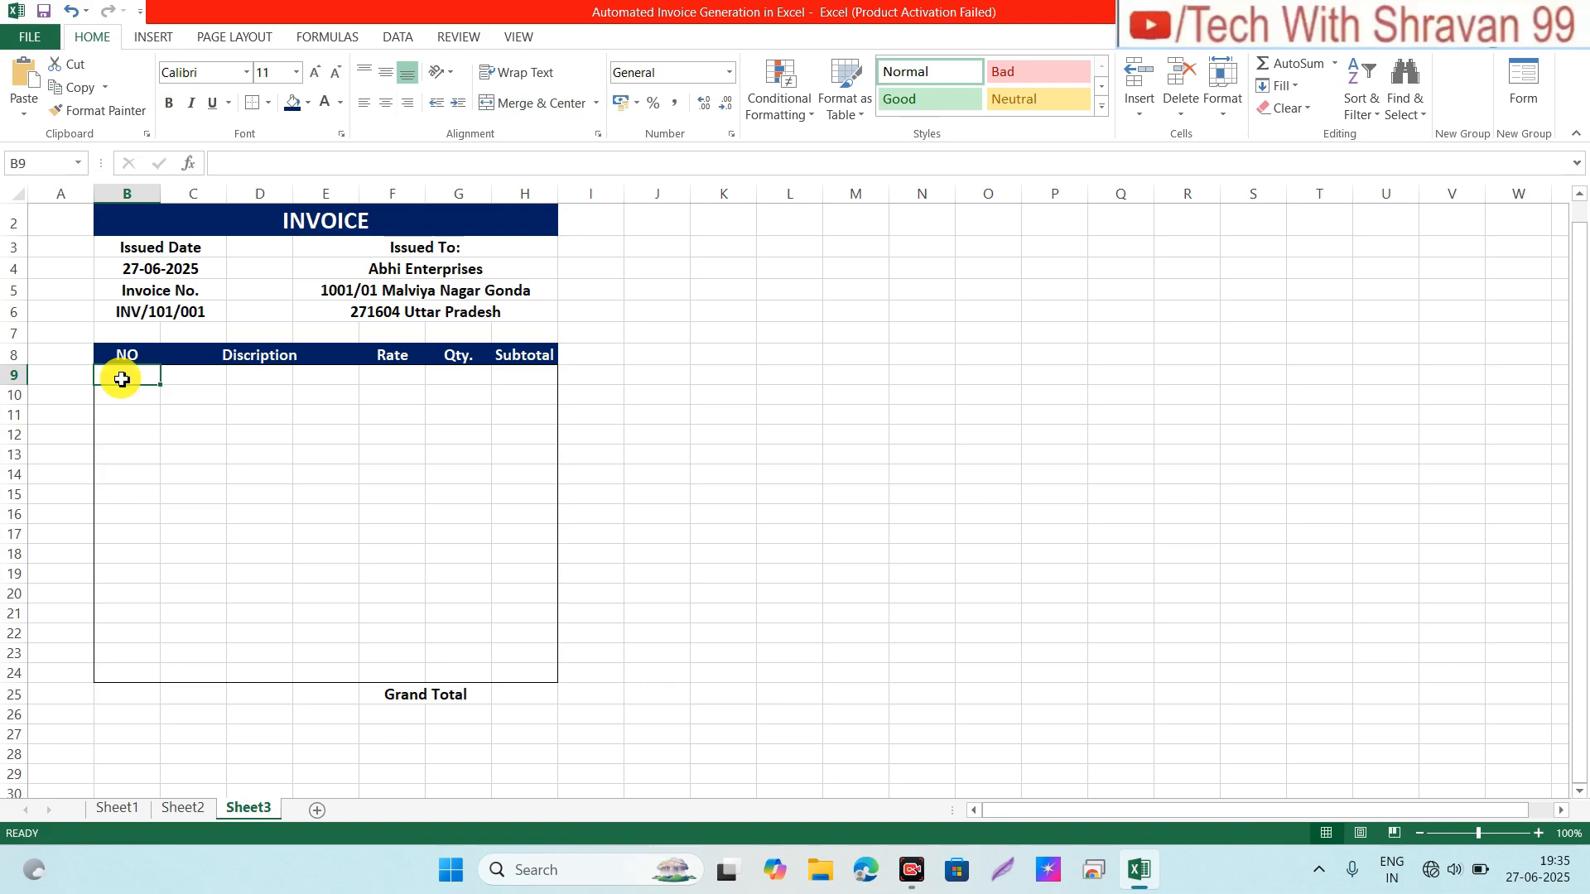
Step: Bump the font of range B9:H24 up to 12 pt
{"action": "key", "text": "shift+Right"}
{"action": "key", "text": "shift+Right"}
{"action": "key", "text": "shift+Right"}
{"action": "key", "text": "shift+Right"}
{"action": "key", "text": "shift+Right"}
{"action": "key", "text": "shift+Right"}
{"action": "key", "text": "shift+Down"}
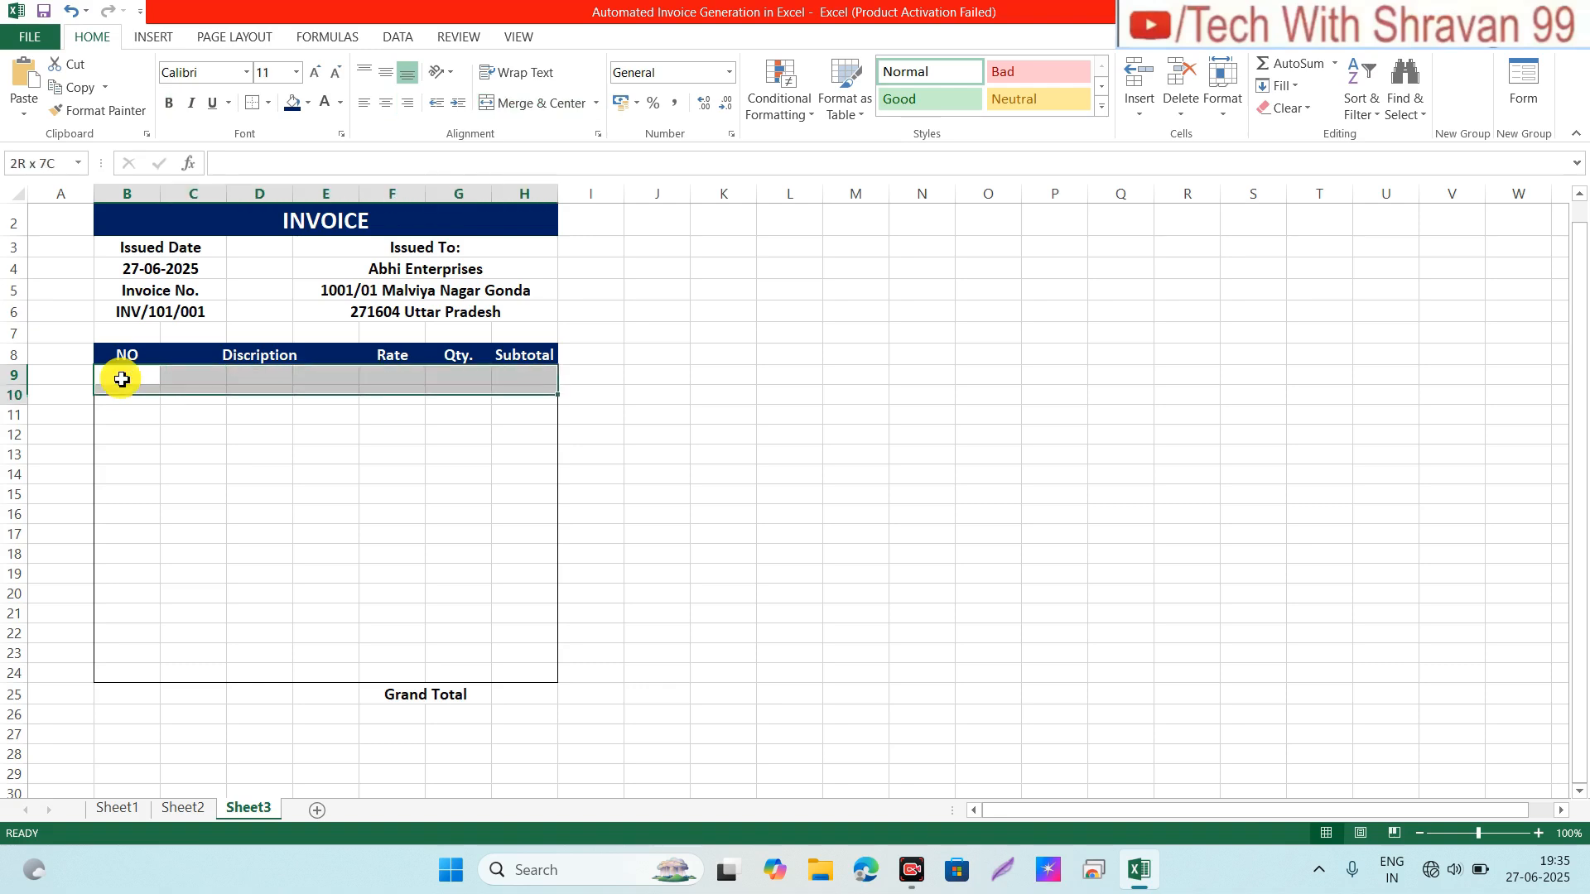
{"action": "key", "text": "shift+Down"}
{"action": "key", "text": "shift+Down"}
{"action": "key", "text": "shift+Down"}
{"action": "key", "text": "shift+Down"}
{"action": "key", "text": "shift+Down"}
{"action": "key", "text": "shift+Down"}
{"action": "key", "text": "shift+Down"}
{"action": "key", "text": "shift+Down"}
{"action": "key", "text": "shift+Down"}
{"action": "key", "text": "shift+Down"}
{"action": "key", "text": "shift+Down"}
{"action": "key", "text": "shift+Down"}
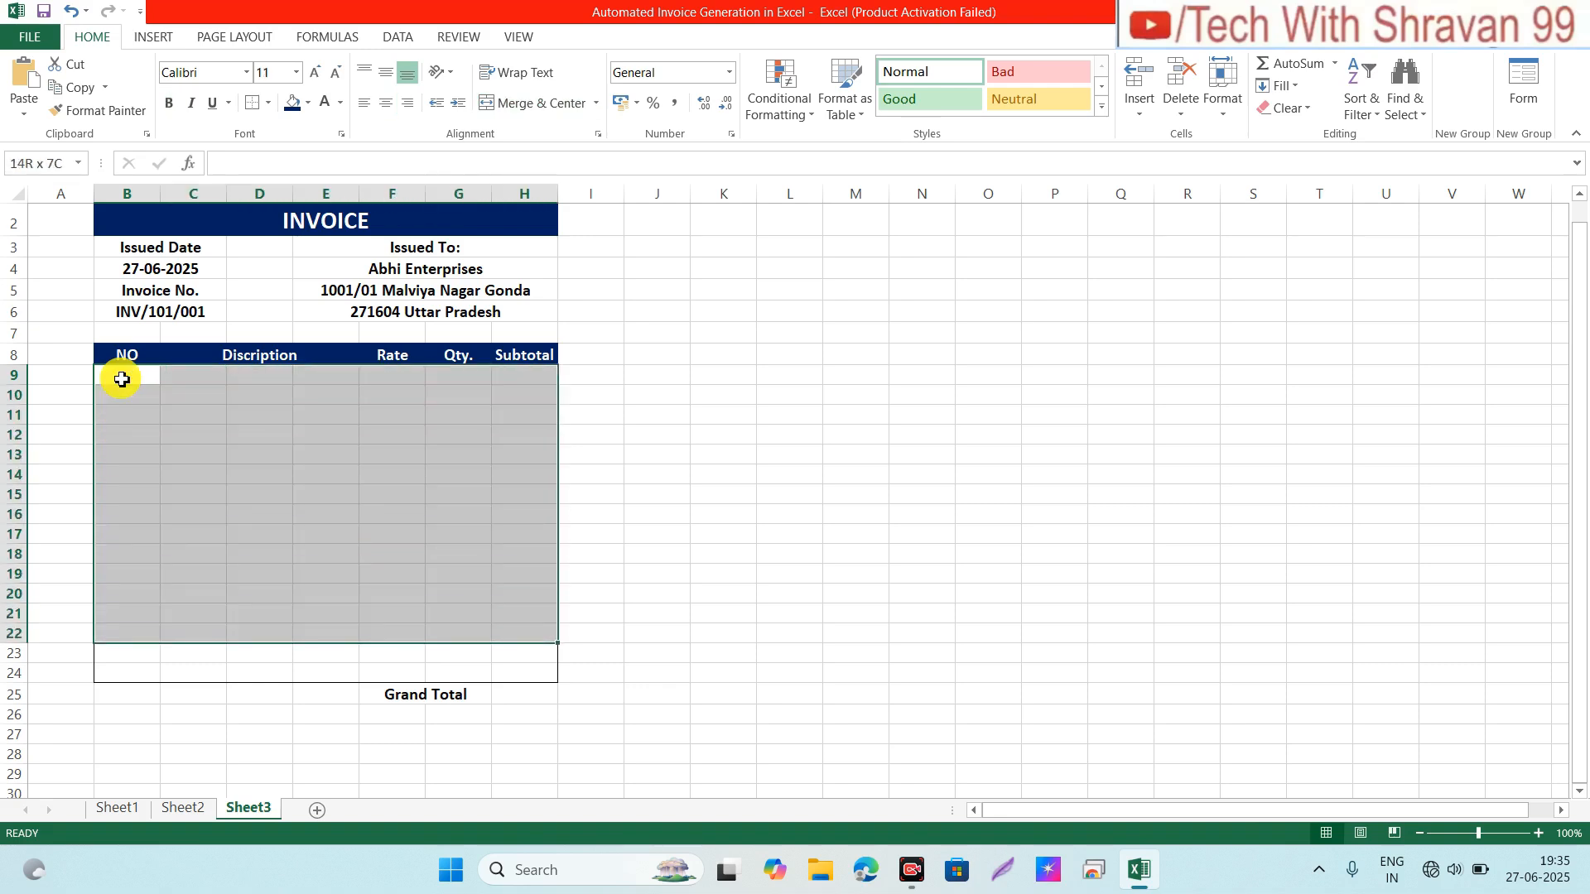
{"action": "key", "text": "shift+Down"}
{"action": "key", "text": "shift+Down"}
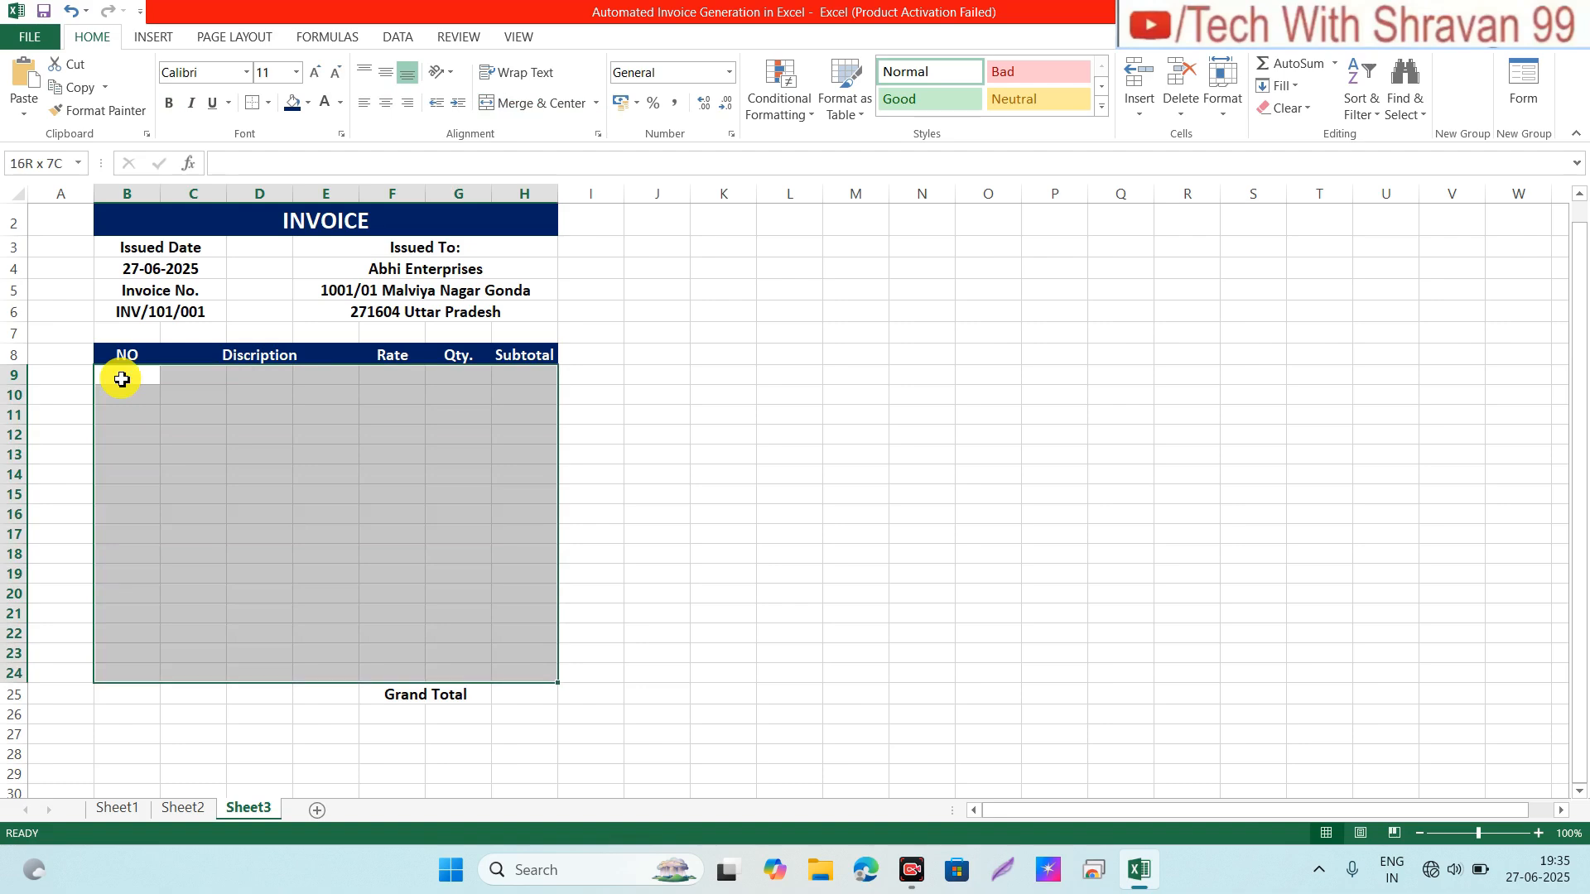
{"action": "left_click", "coordinate": [319, 80]}
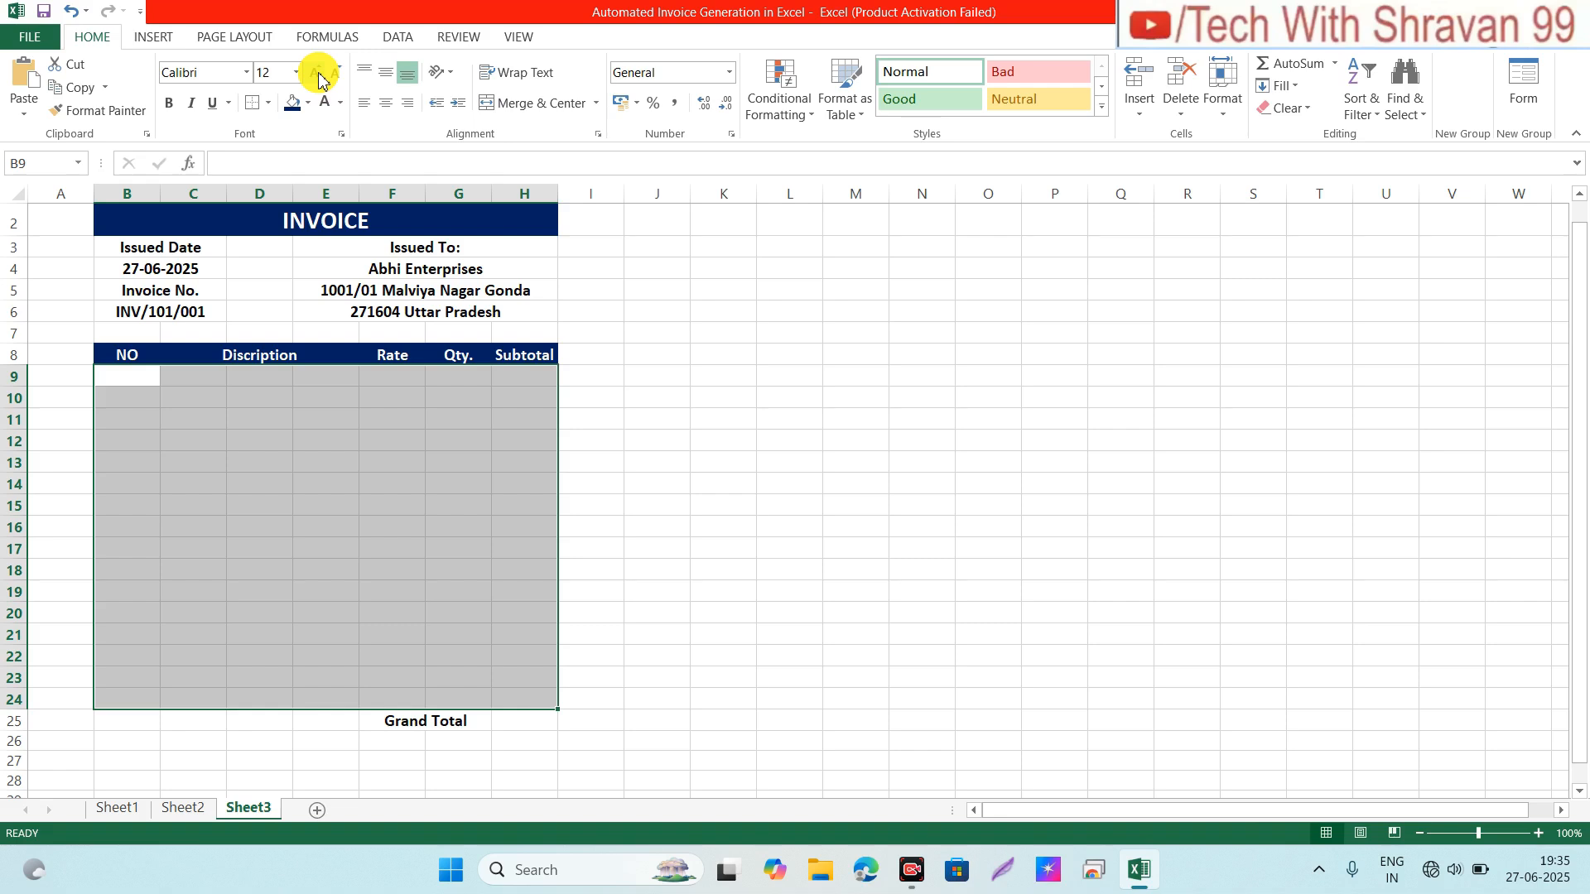
{"action": "left_click", "coordinate": [176, 385]}
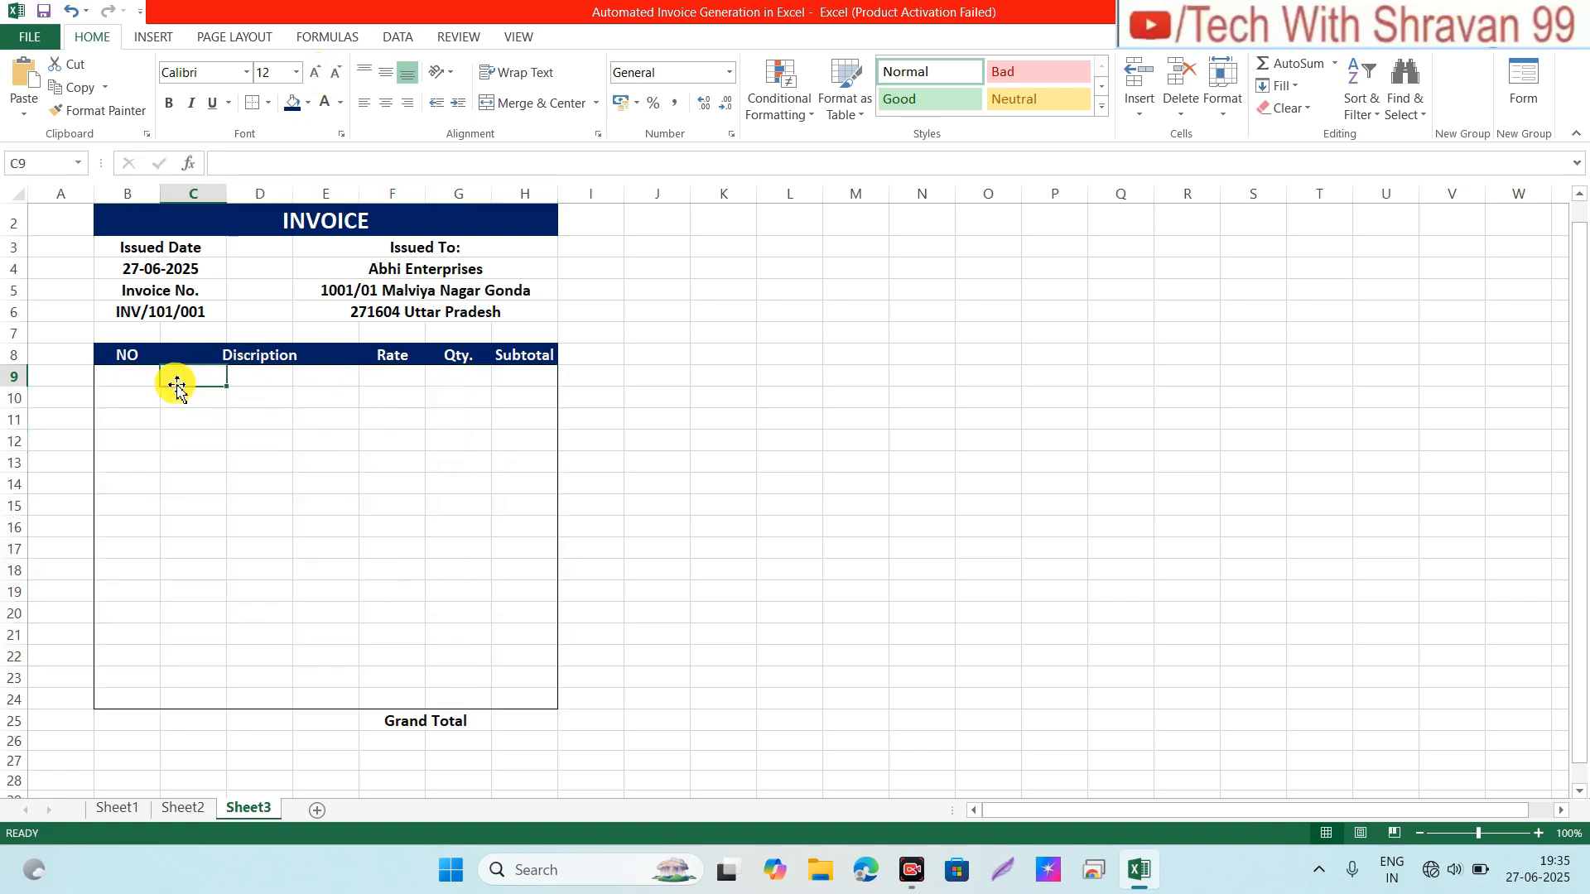
Step: Merge C9:E9 and copy the merged format down through row 24
{"action": "left_click", "coordinate": [292, 530]}
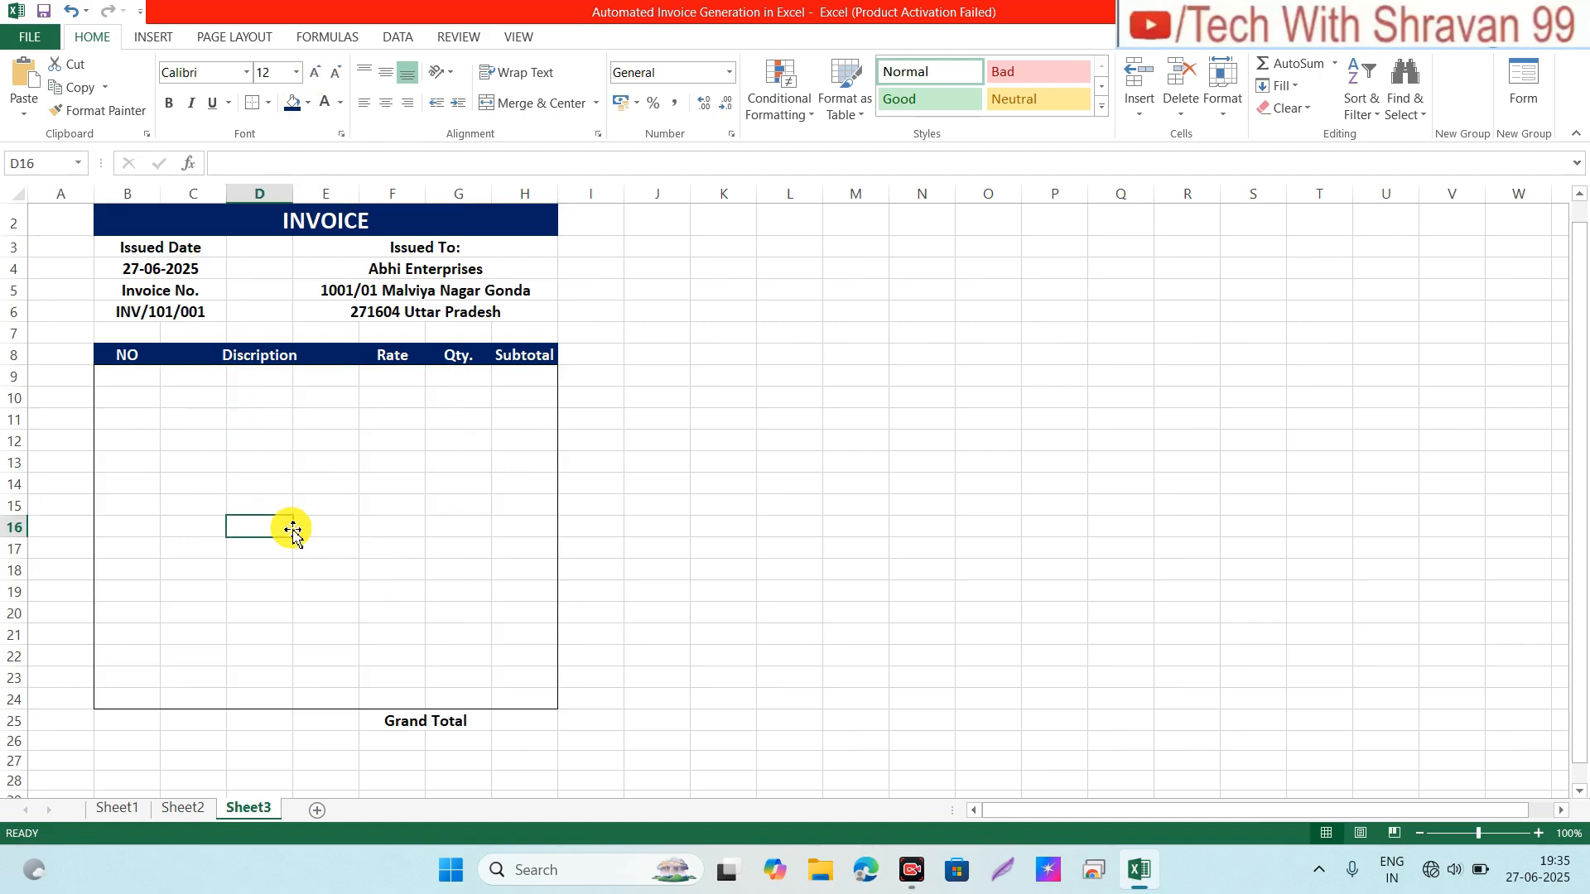
{"action": "left_click", "coordinate": [187, 383]}
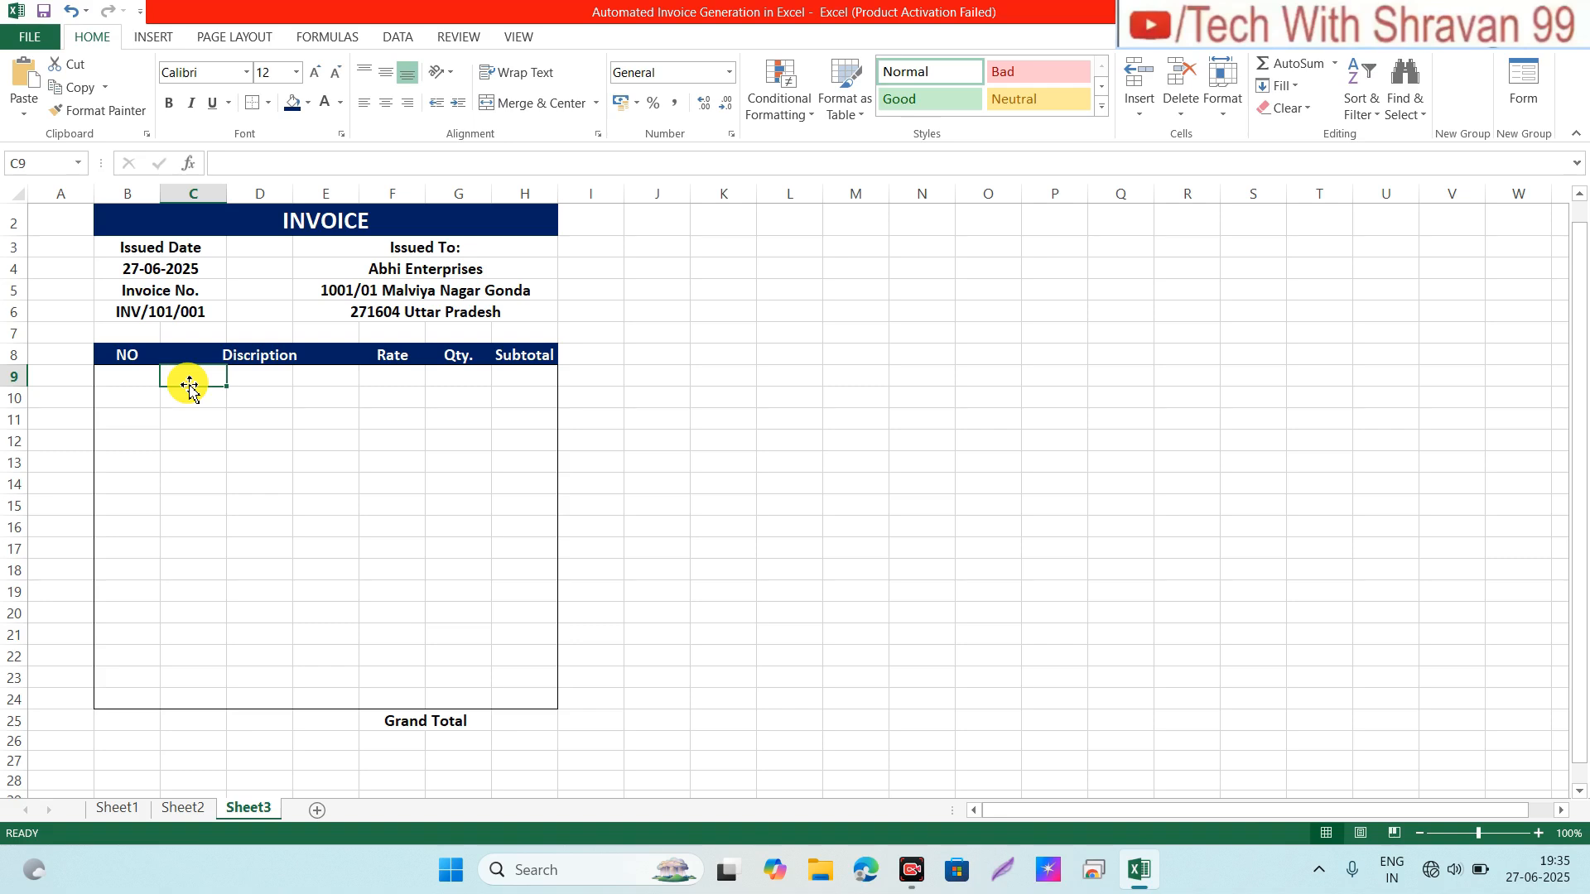
{"action": "key", "text": "shift+Right"}
{"action": "key", "text": "shift+Right"}
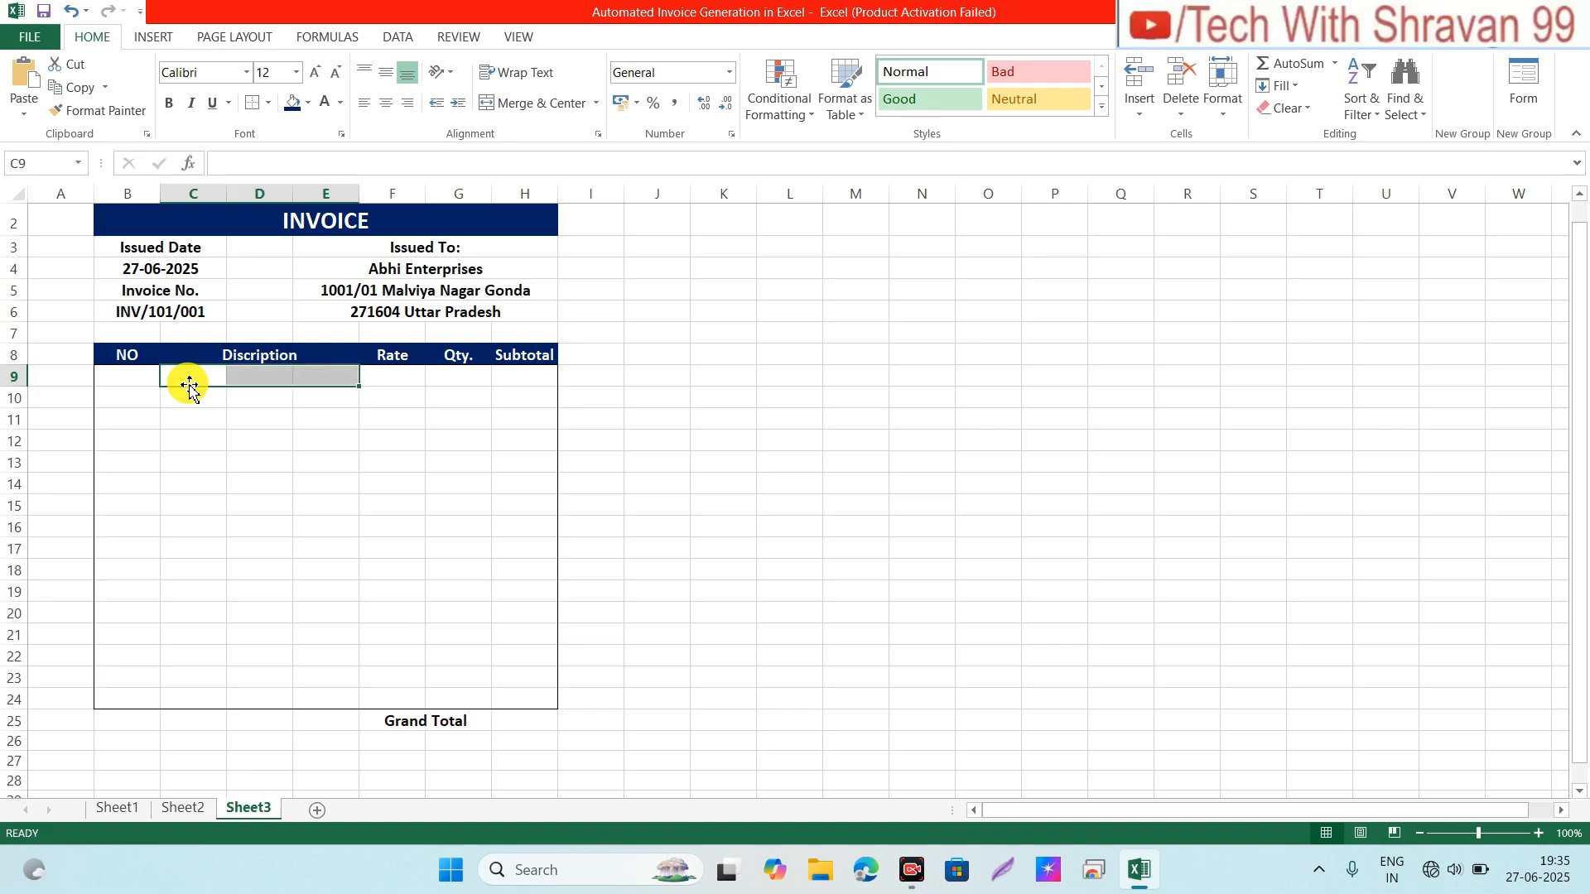
{"action": "left_click", "coordinate": [536, 103]}
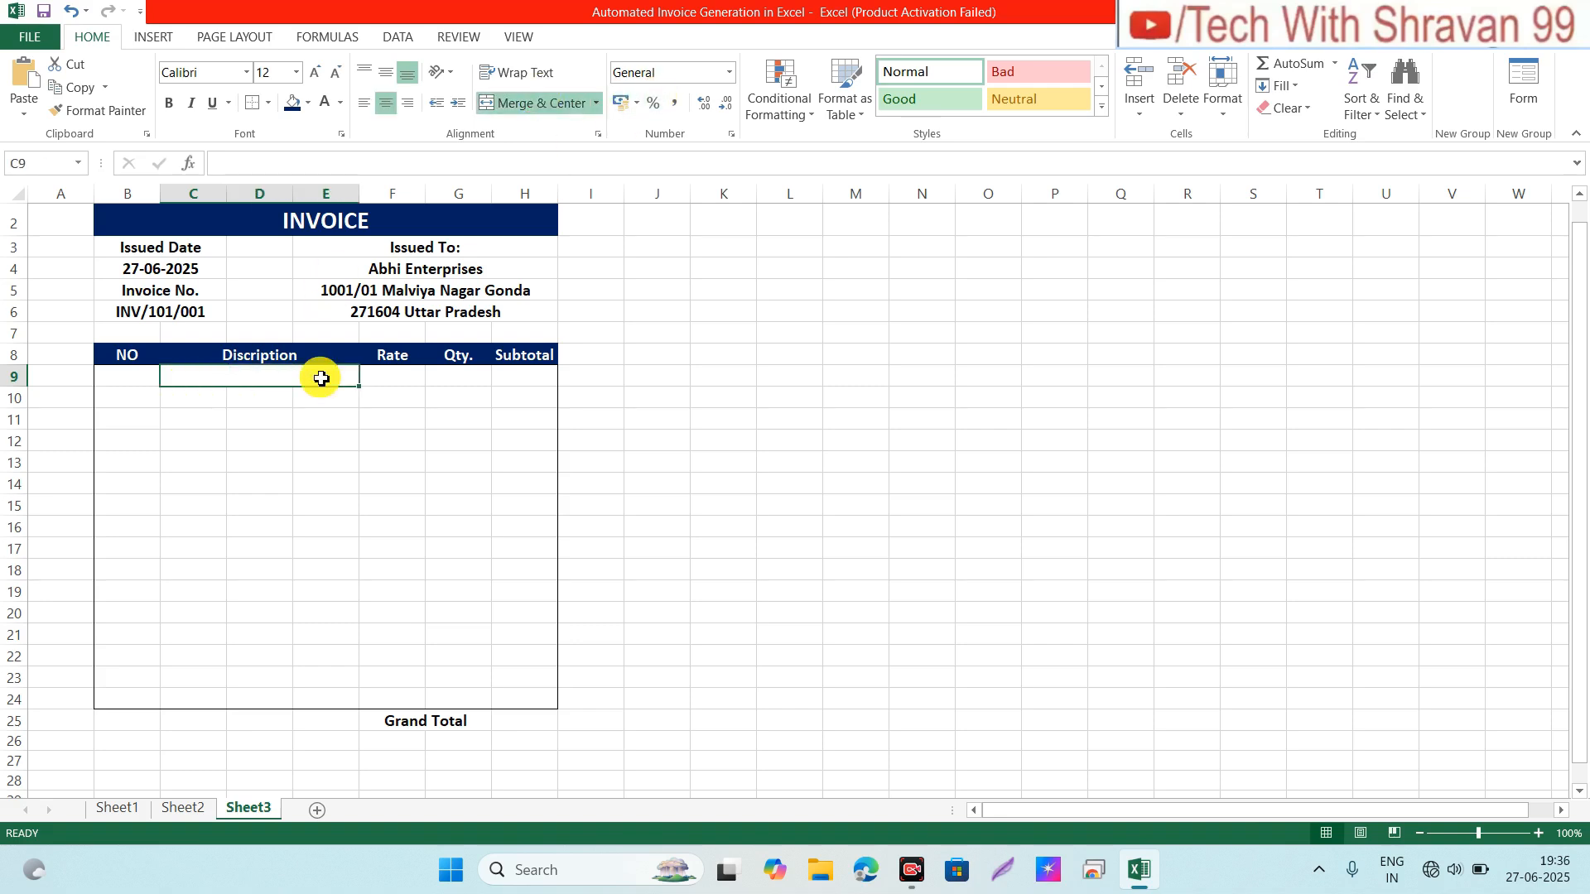
{"action": "left_click_drag", "start_coordinate": [359, 388], "coordinate": [341, 699]}
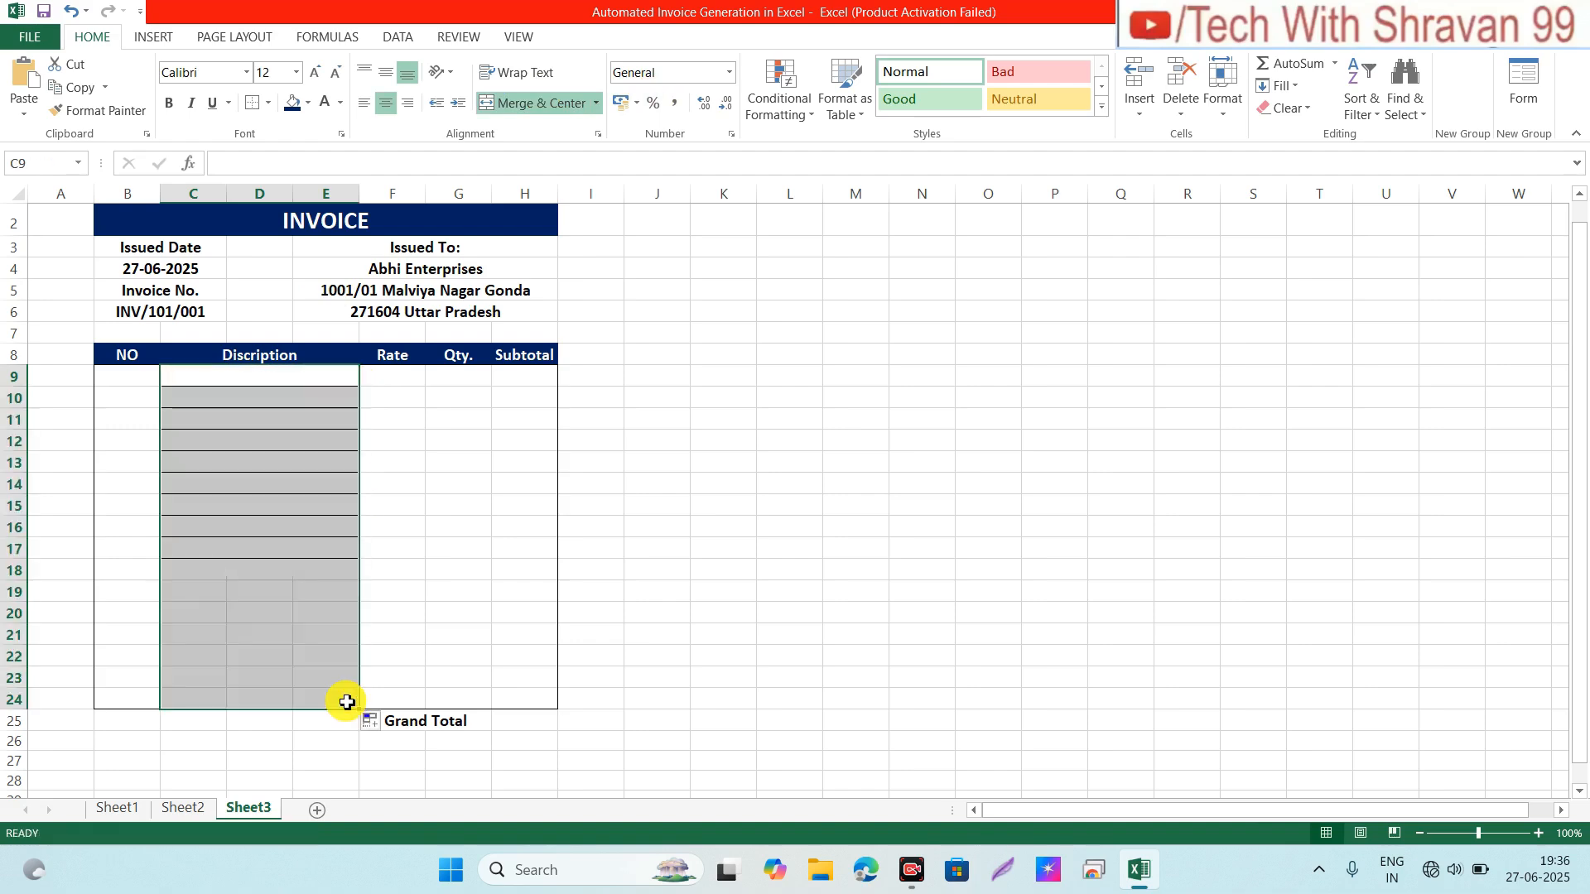
{"action": "left_click", "coordinate": [265, 413]}
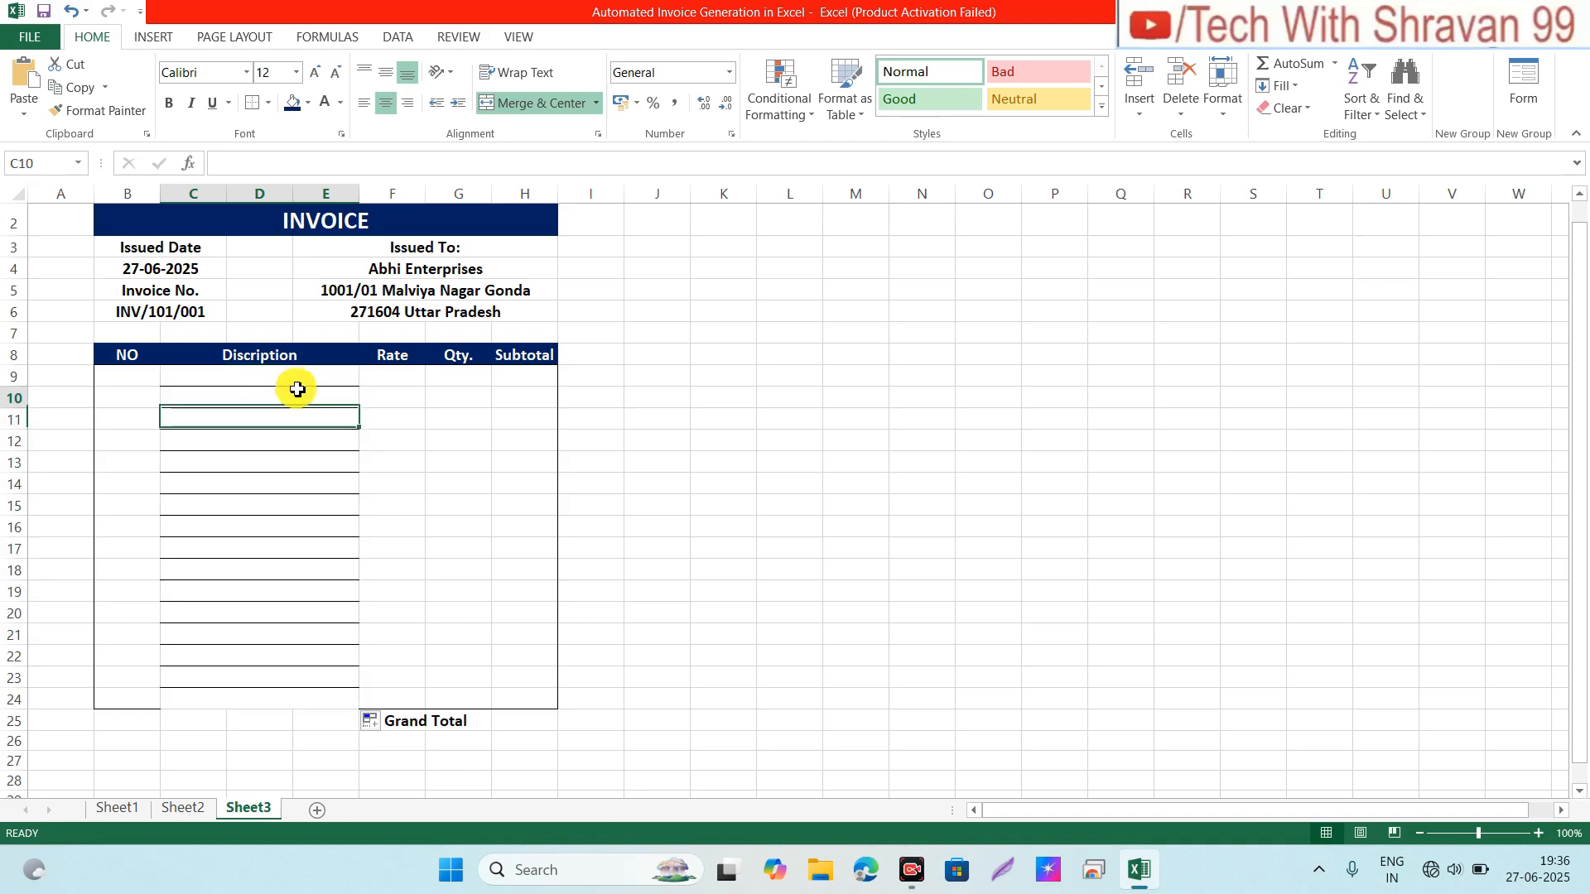
Step: Apply No Border to C10:E24 to remove lines between description rows
{"action": "left_click", "coordinate": [298, 393]}
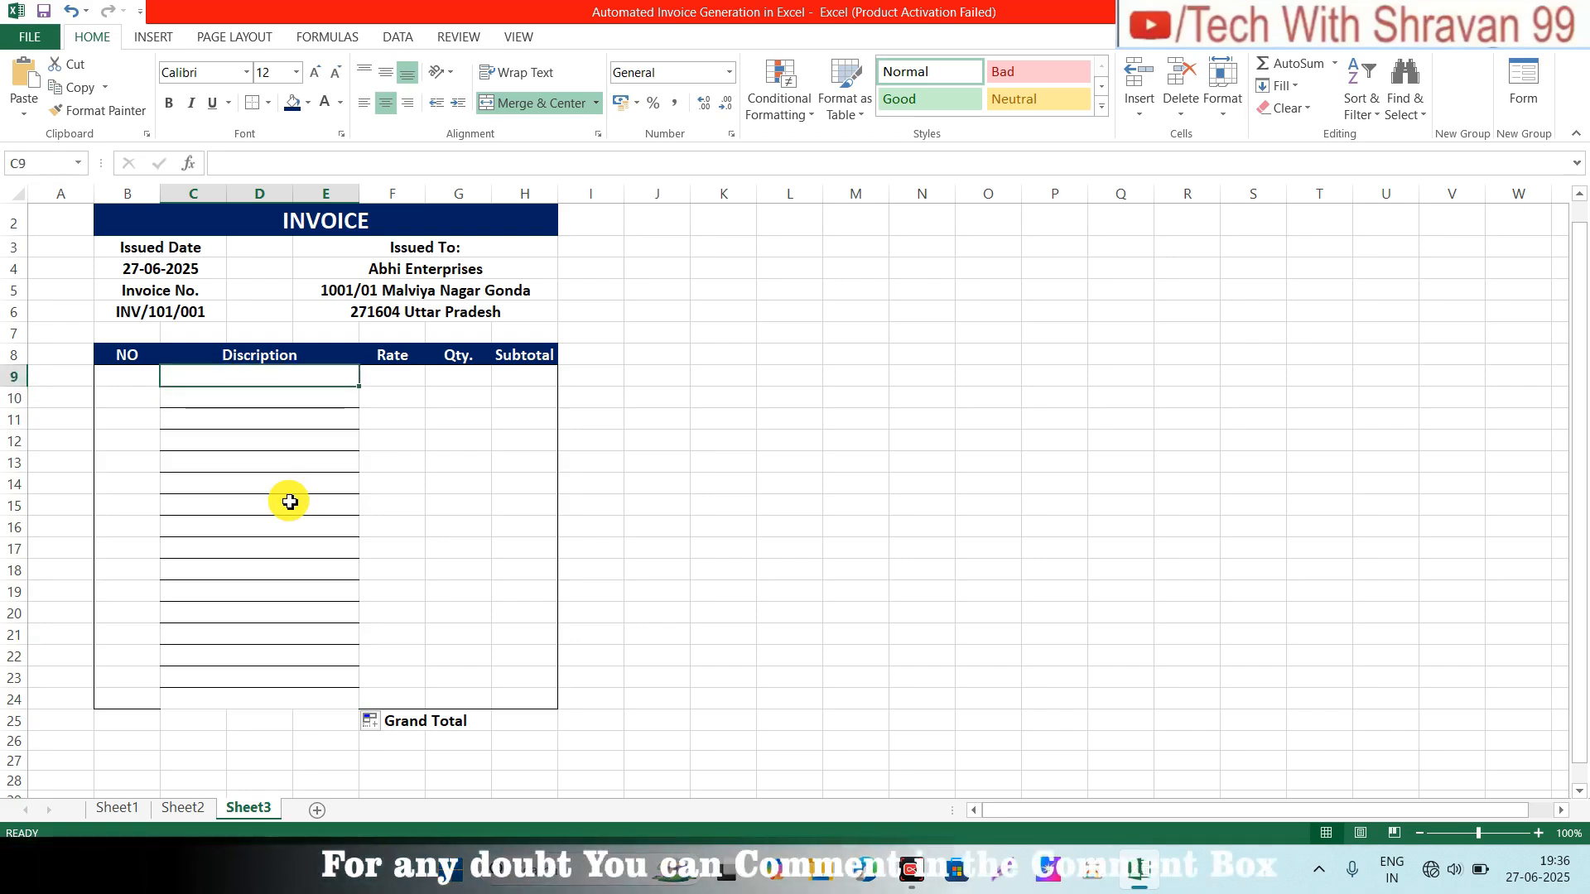
{"action": "key", "text": "shift+Down"}
{"action": "key", "text": "shift+Down"}
{"action": "key", "text": "shift+Down"}
{"action": "key", "text": "shift+Down"}
{"action": "key", "text": "shift+Down"}
{"action": "key", "text": "shift+Down"}
{"action": "key", "text": "shift+Down"}
{"action": "key", "text": "shift+Down"}
{"action": "key", "text": "shift+Down"}
{"action": "key", "text": "shift+Down"}
{"action": "key", "text": "shift+Down"}
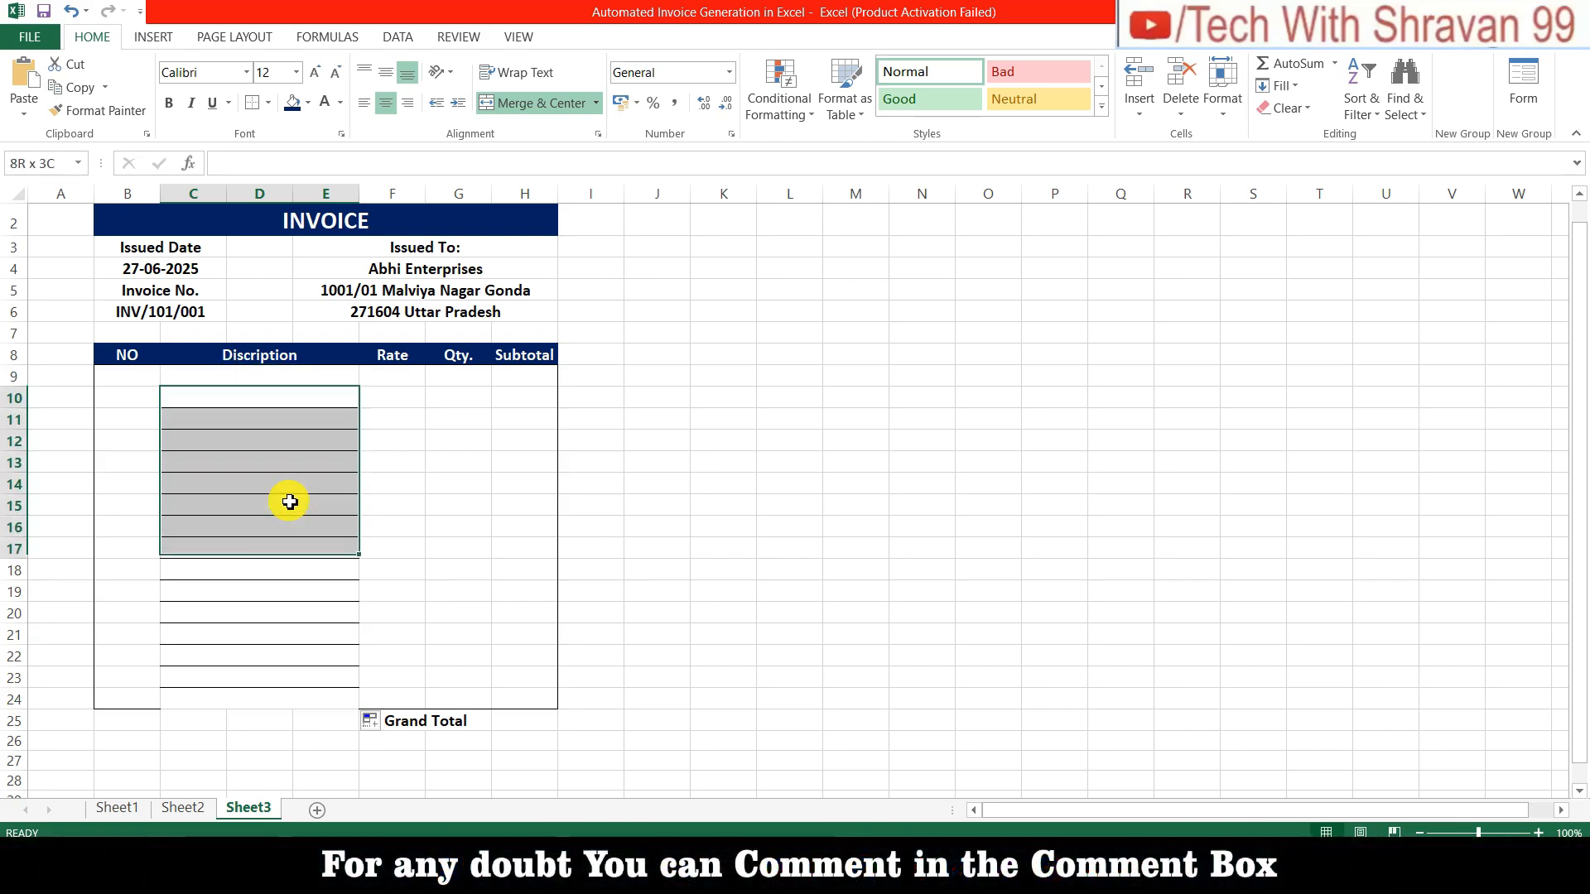
{"action": "key", "text": "shift+Down"}
{"action": "key", "text": "shift+Down"}
{"action": "key", "text": "shift+Down"}
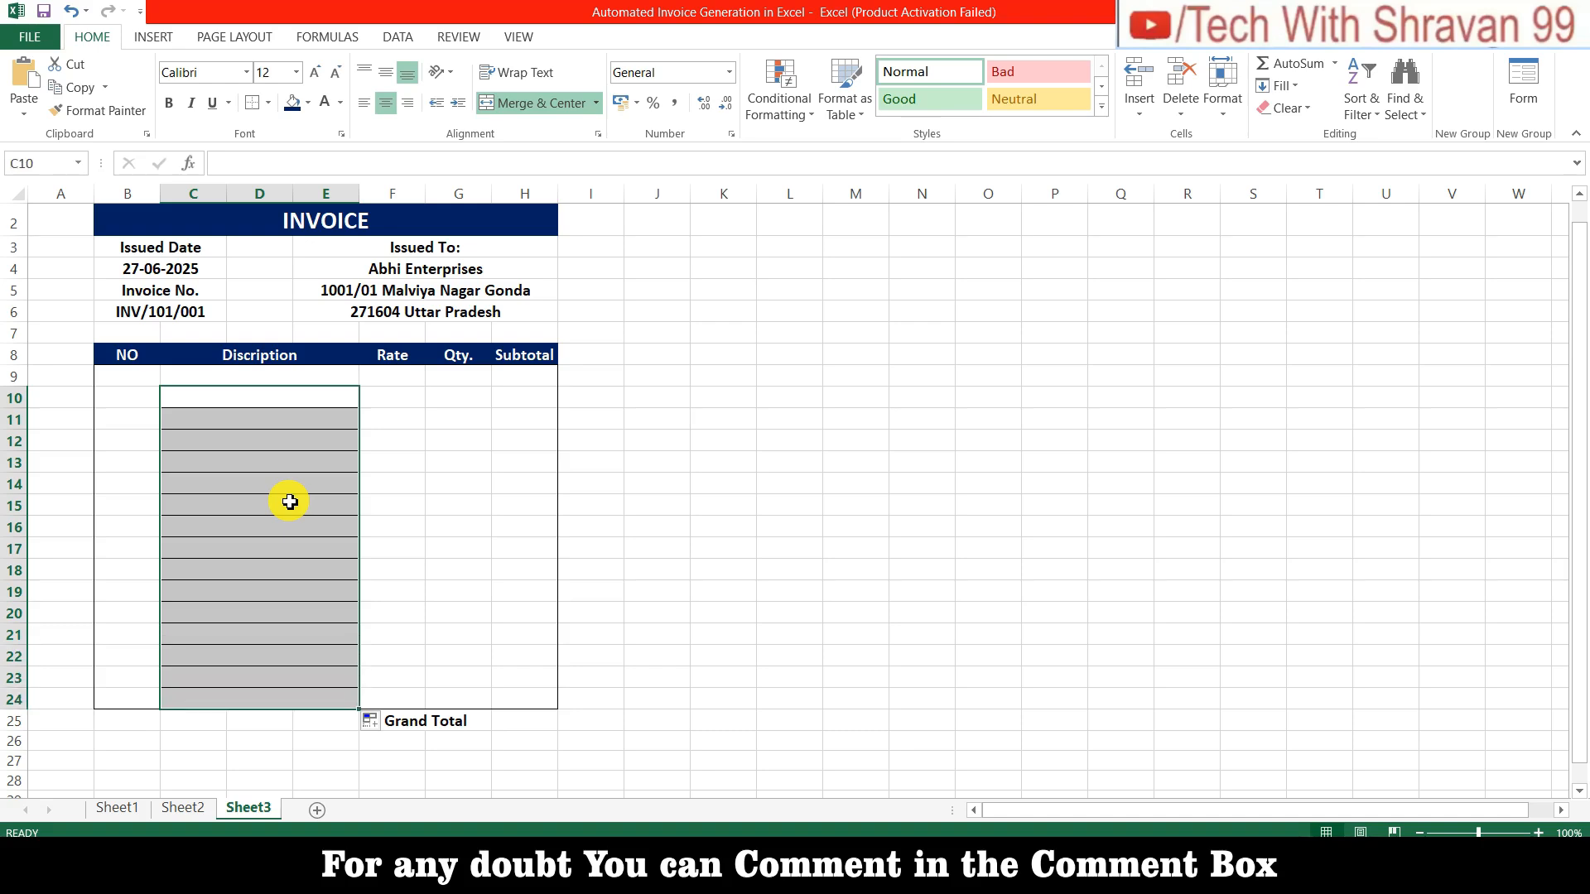
{"action": "left_click", "coordinate": [268, 103]}
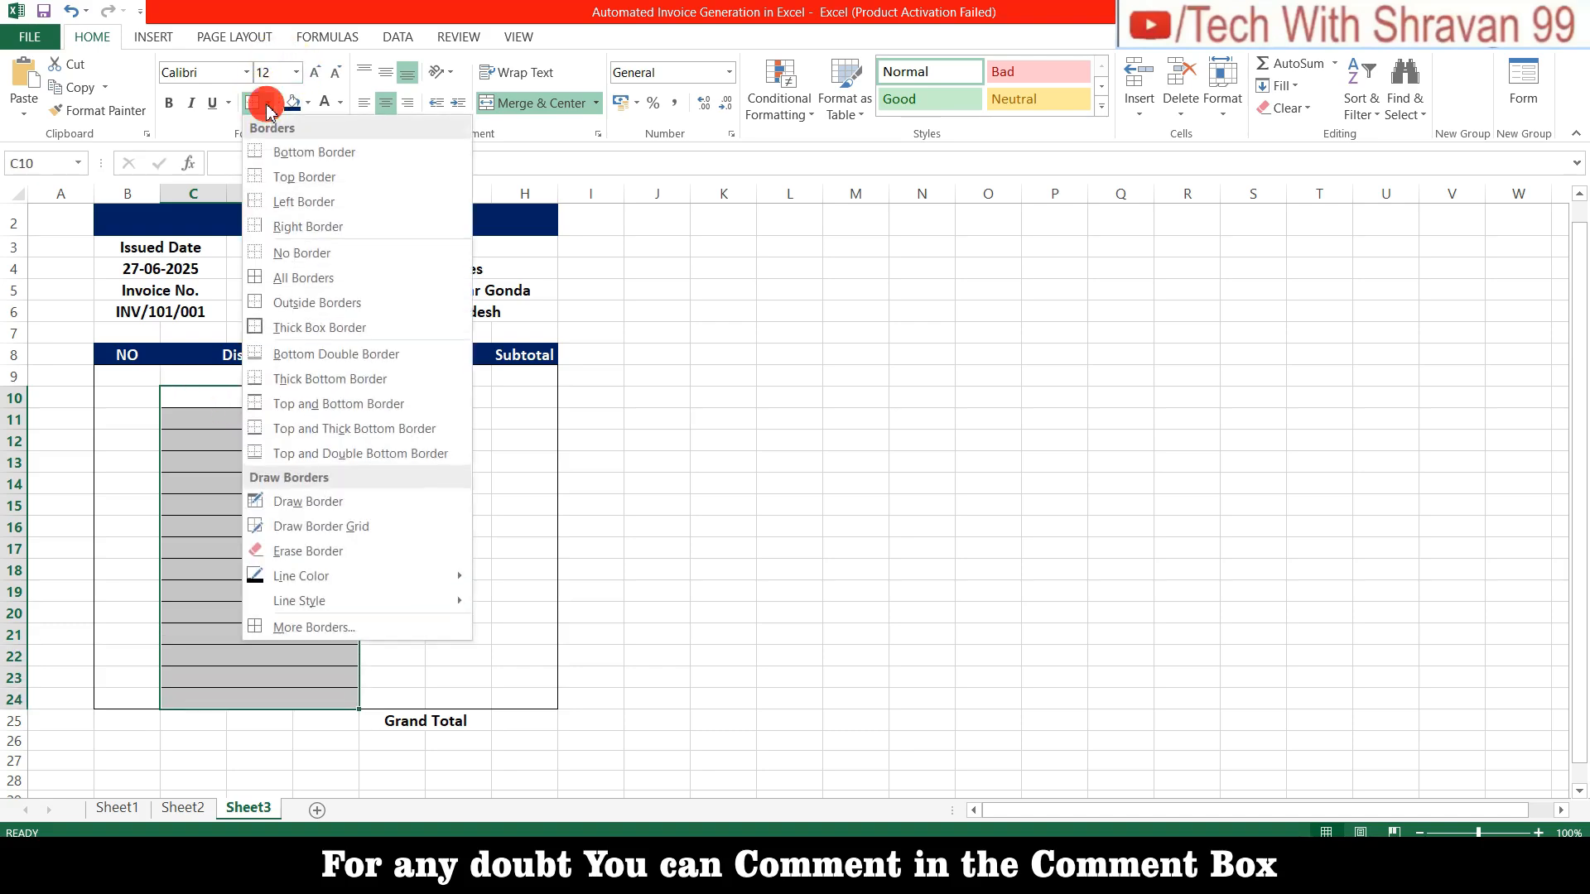
{"action": "left_click", "coordinate": [280, 257]}
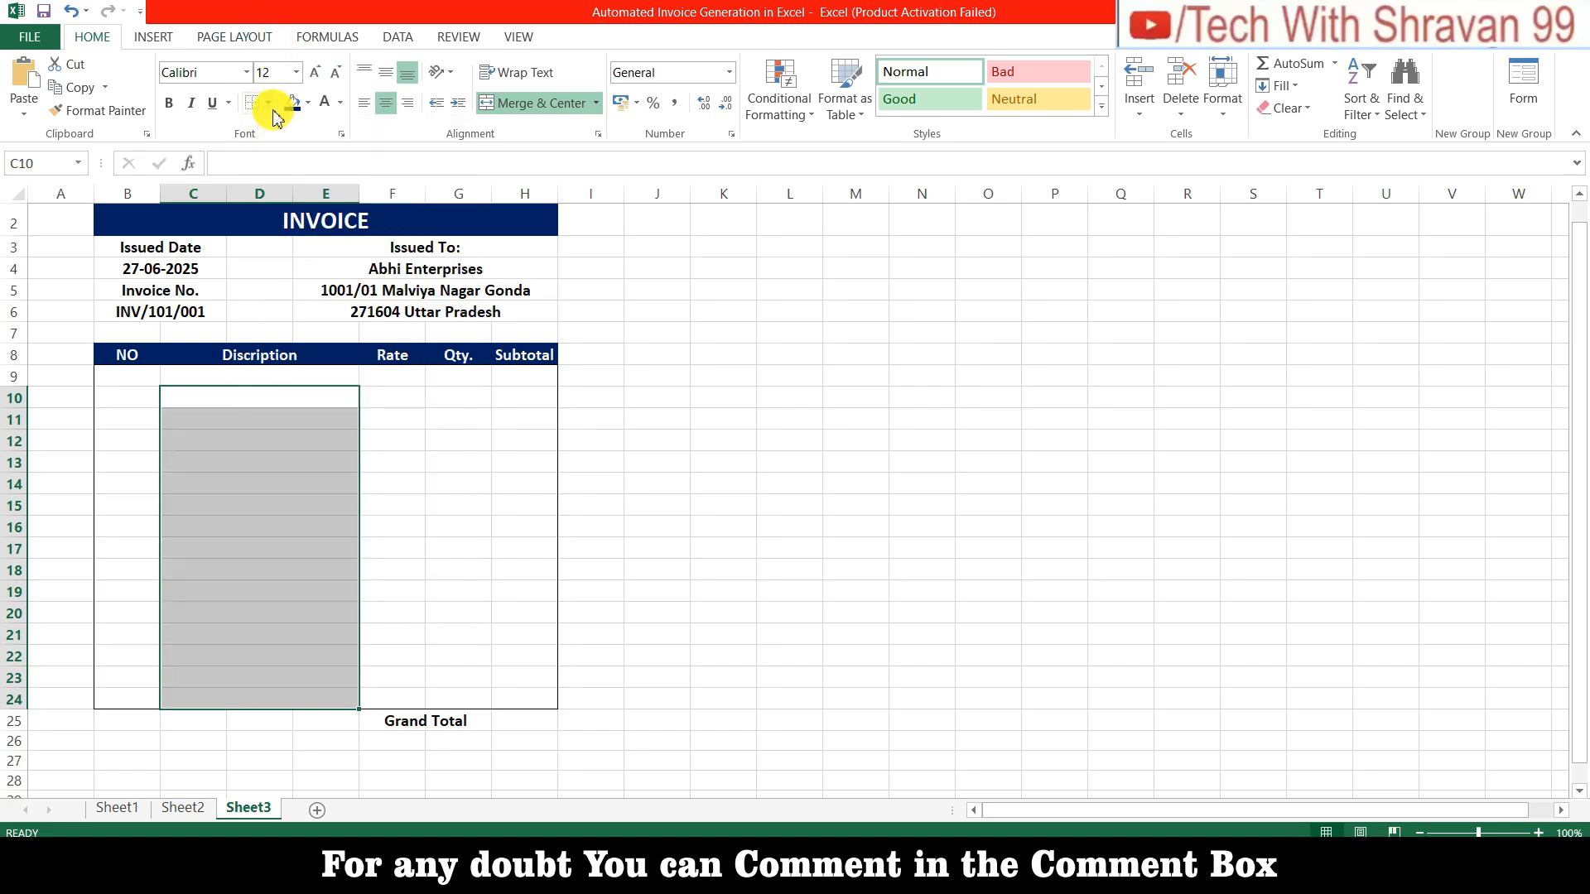
{"action": "left_click", "coordinate": [380, 653]}
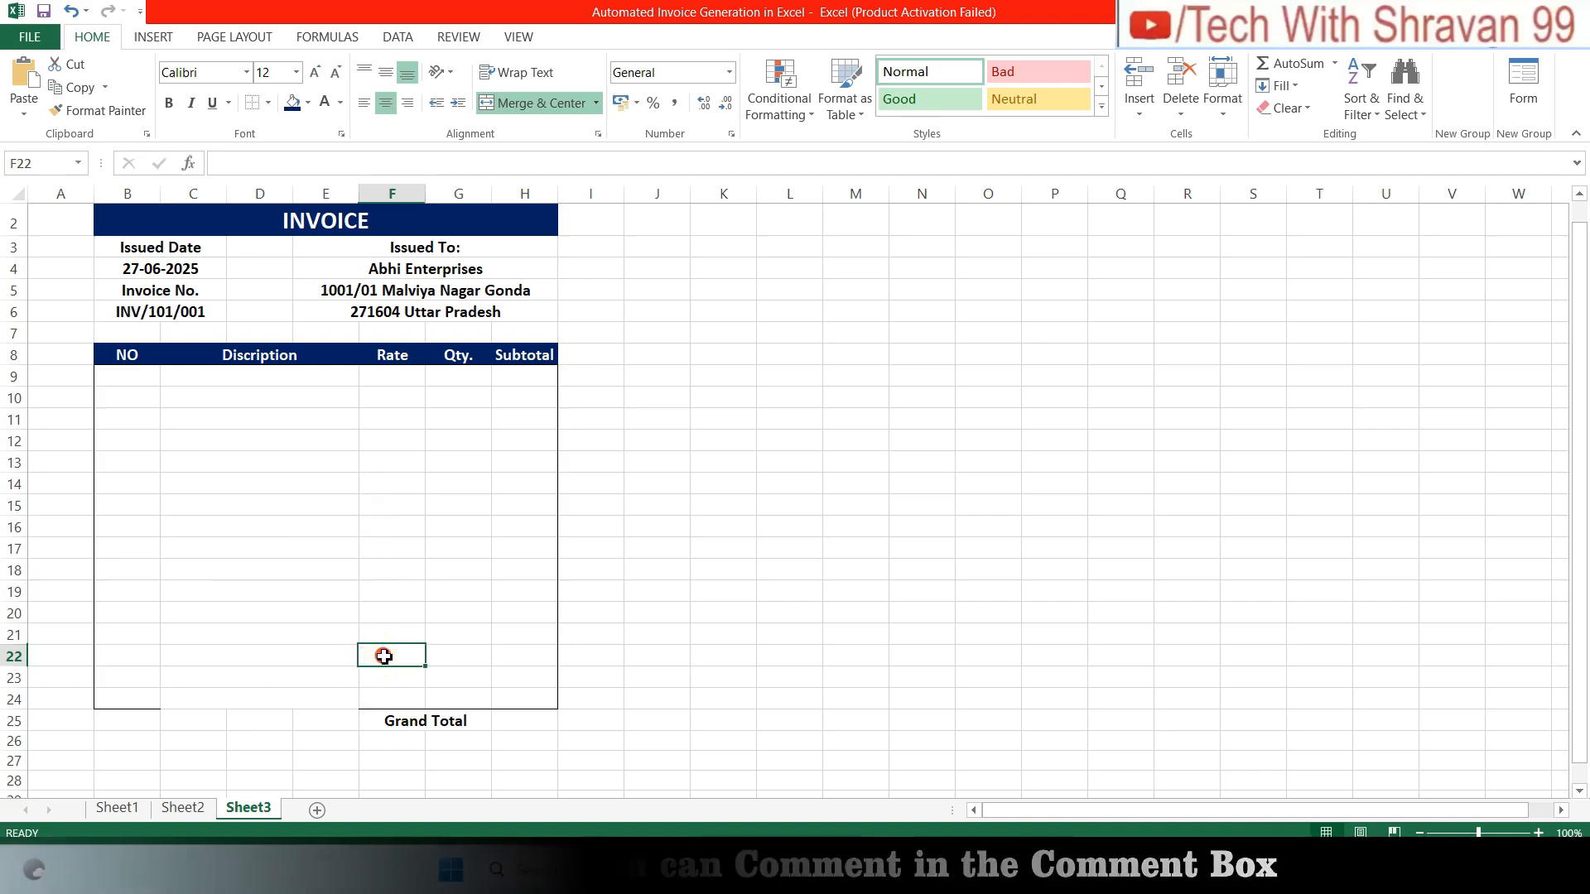
{"action": "left_click", "coordinate": [213, 712]}
{"action": "left_click", "coordinate": [394, 713]}
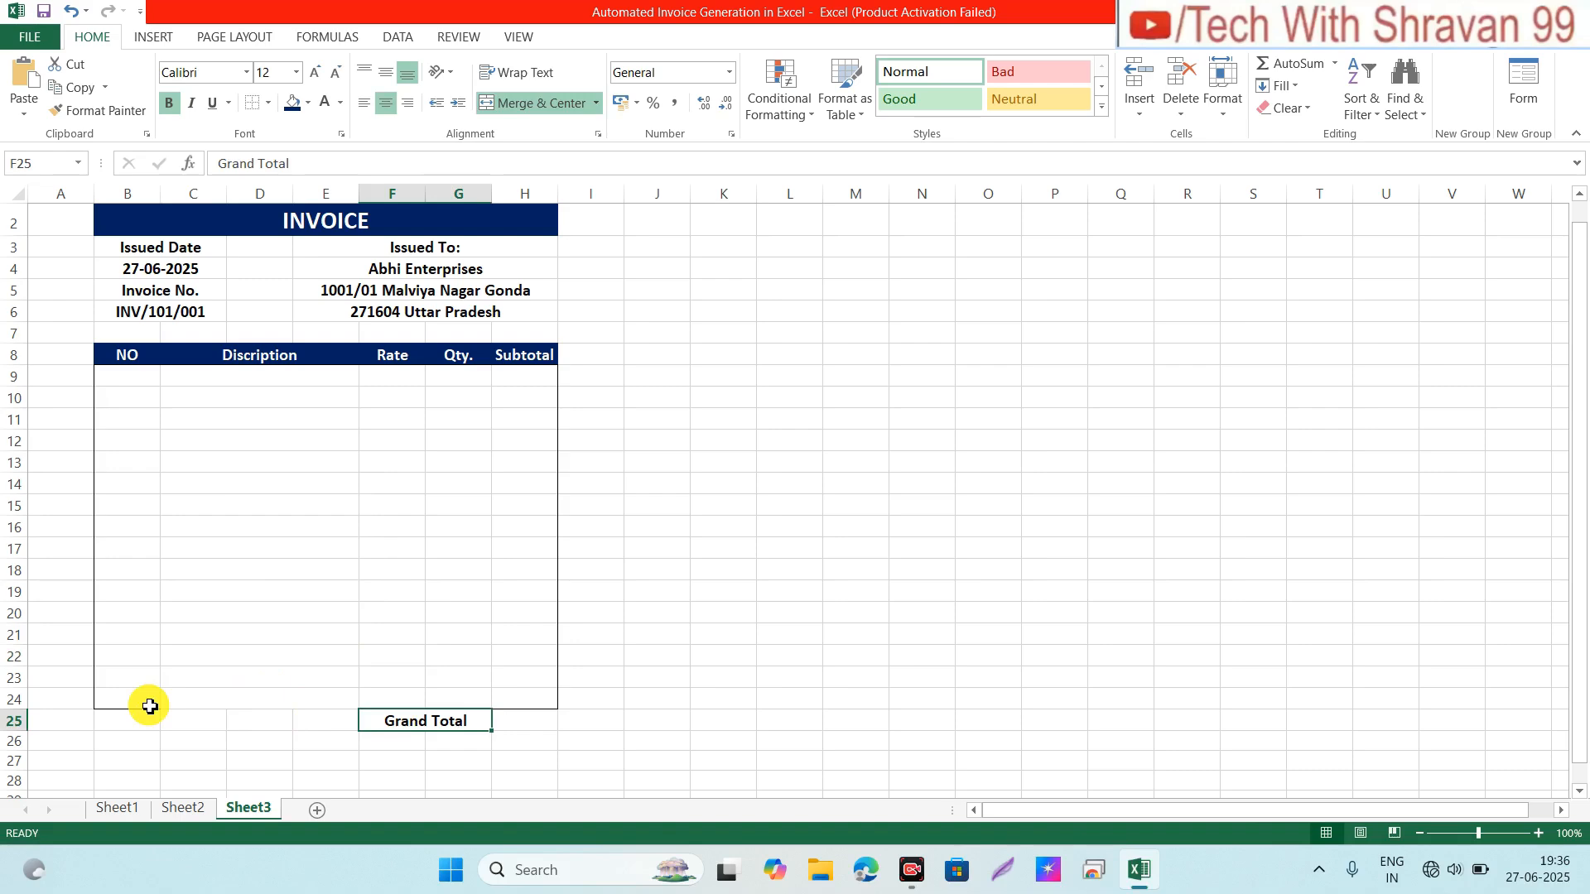
Step: Enter 'Note:' in B27 and set it to 12-pt font
{"action": "left_click", "coordinate": [135, 758]}
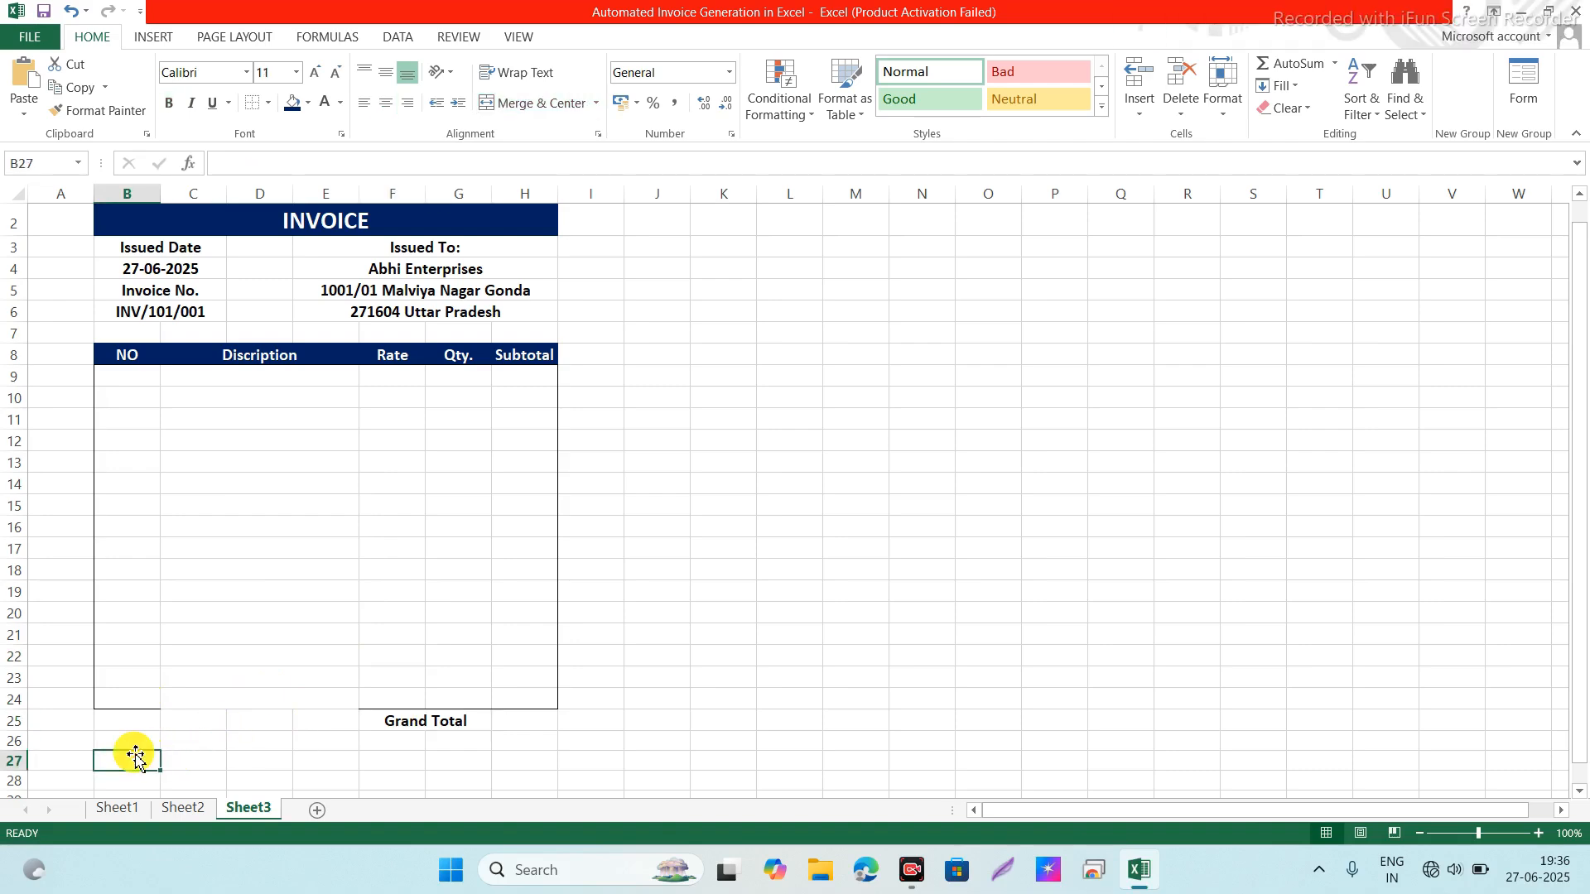
{"action": "type", "text": "Note:"}
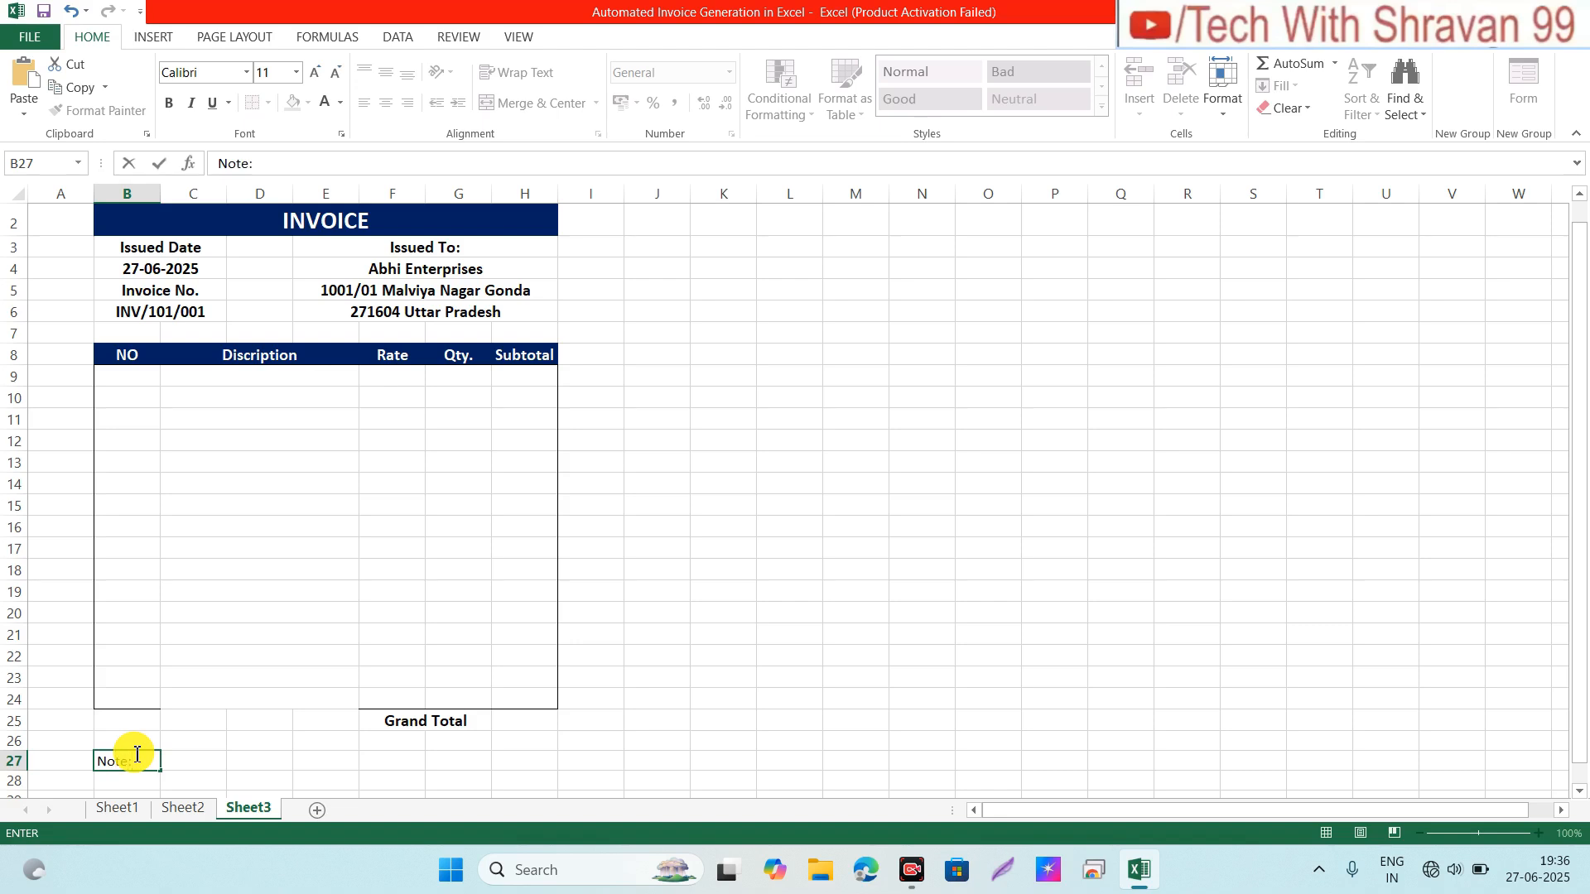
{"action": "key", "text": "Return"}
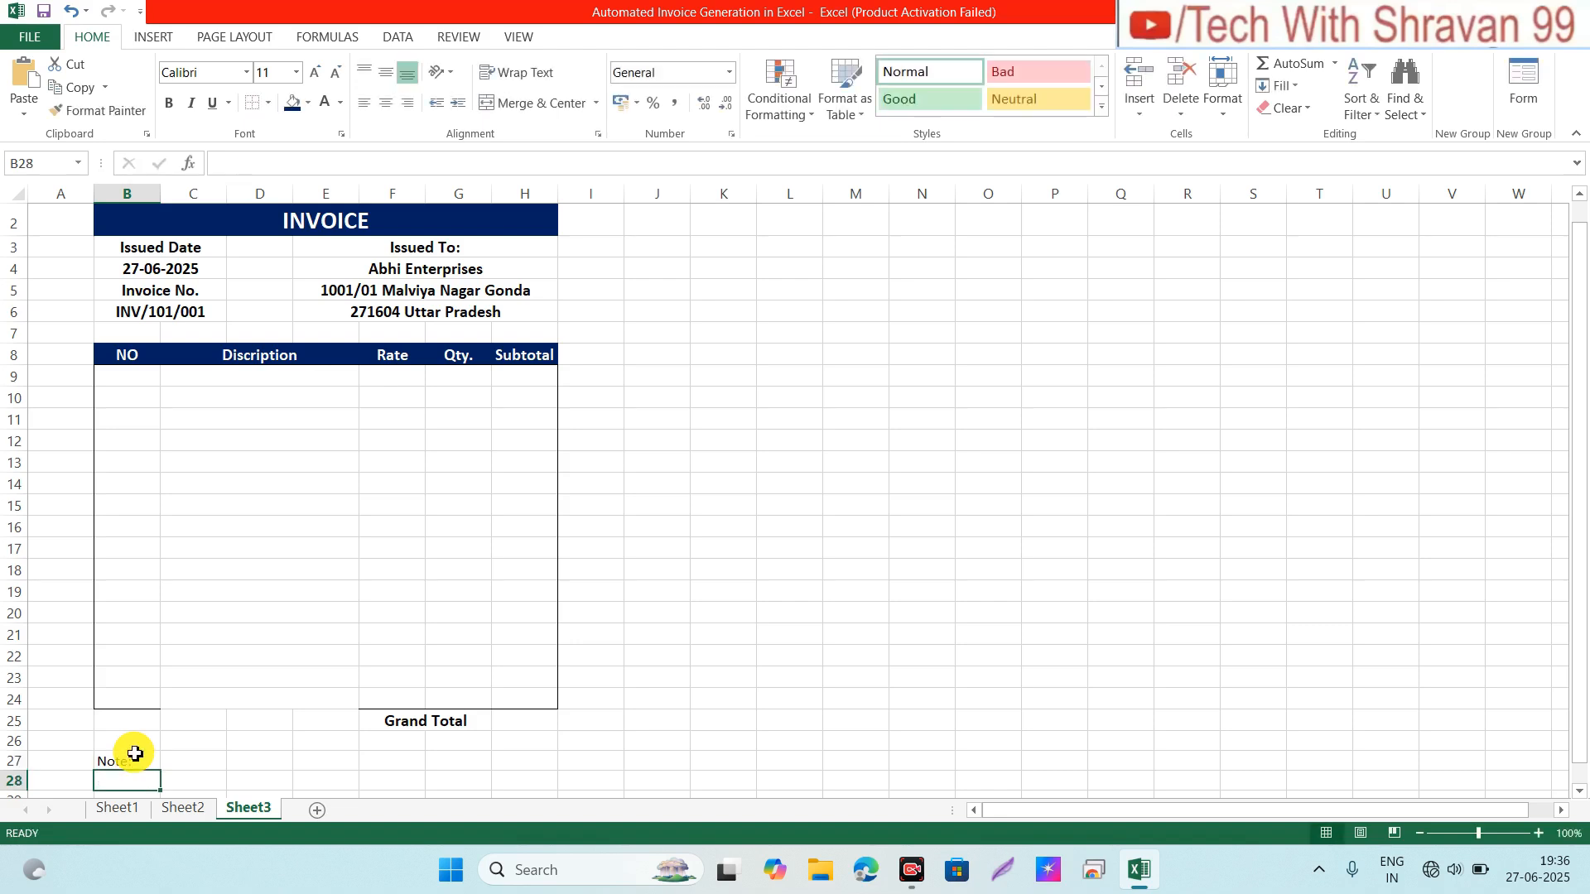
{"action": "left_click", "coordinate": [136, 757]}
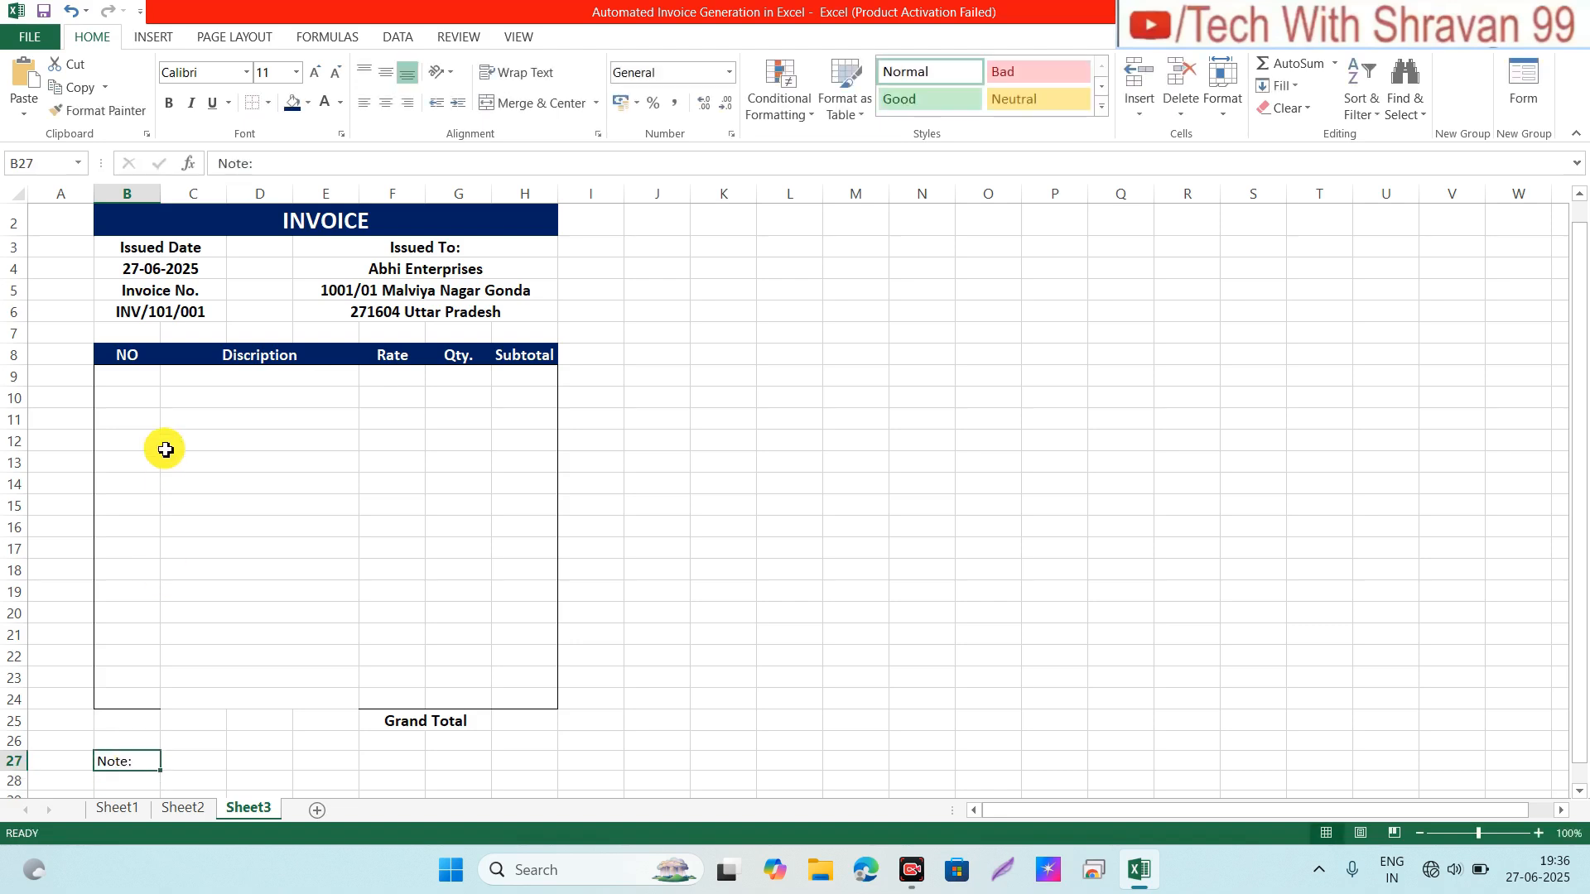
{"action": "left_click", "coordinate": [321, 81]}
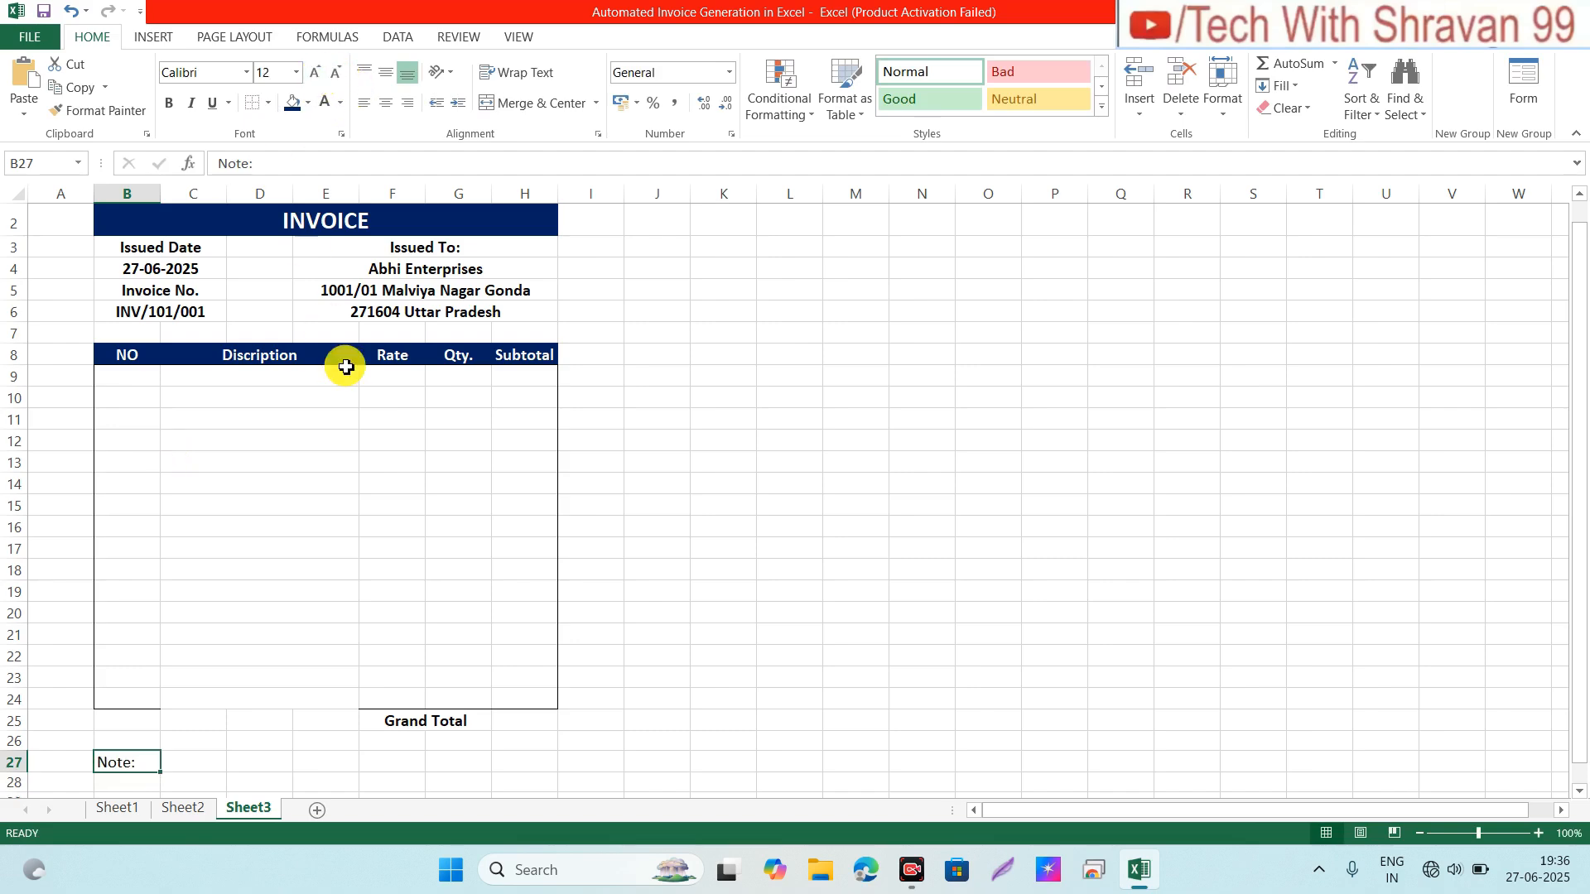
{"action": "left_click", "coordinate": [171, 767]}
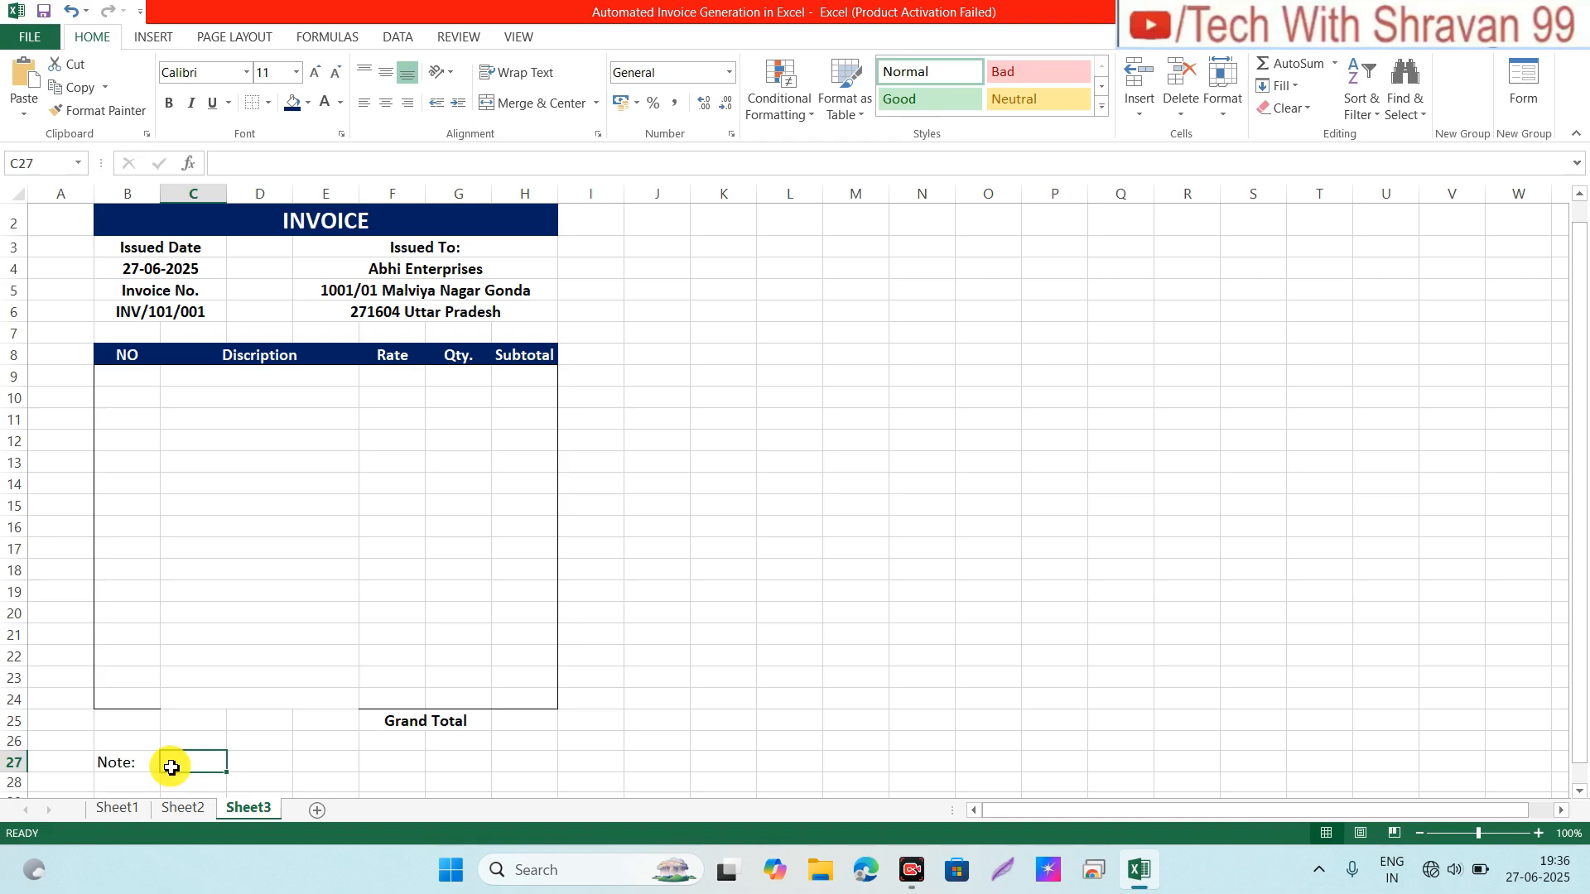
Step: Merge B28:C28 and D28:E28, copying both merged formats down to row 29
{"action": "key", "text": "Down"}
{"action": "key", "text": "Left"}
{"action": "key", "text": "shift+Right"}
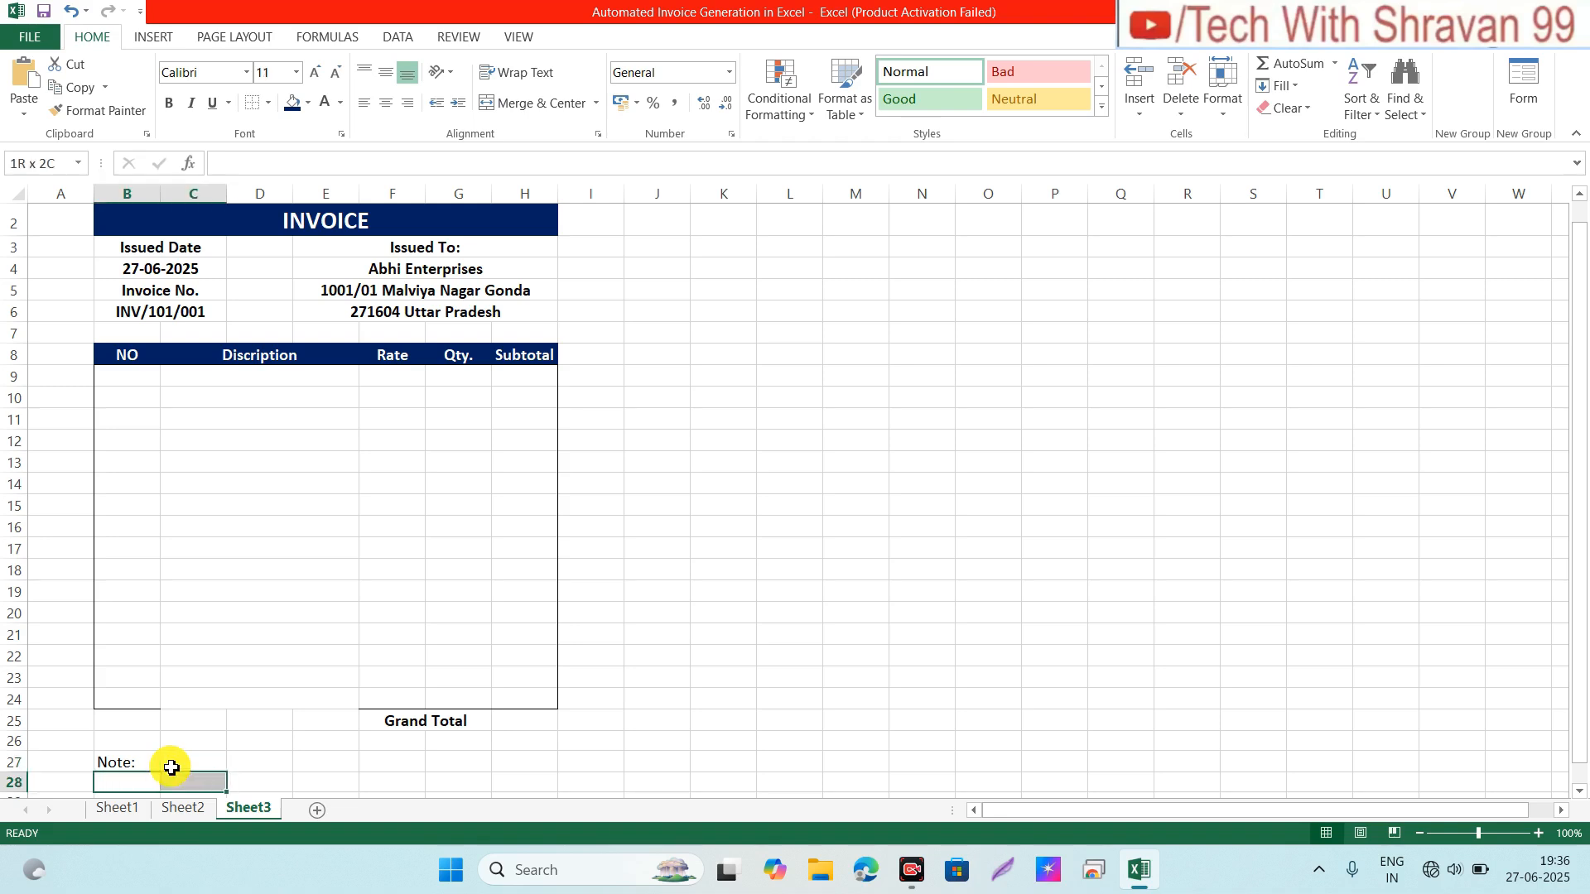
{"action": "left_click", "coordinate": [534, 102]}
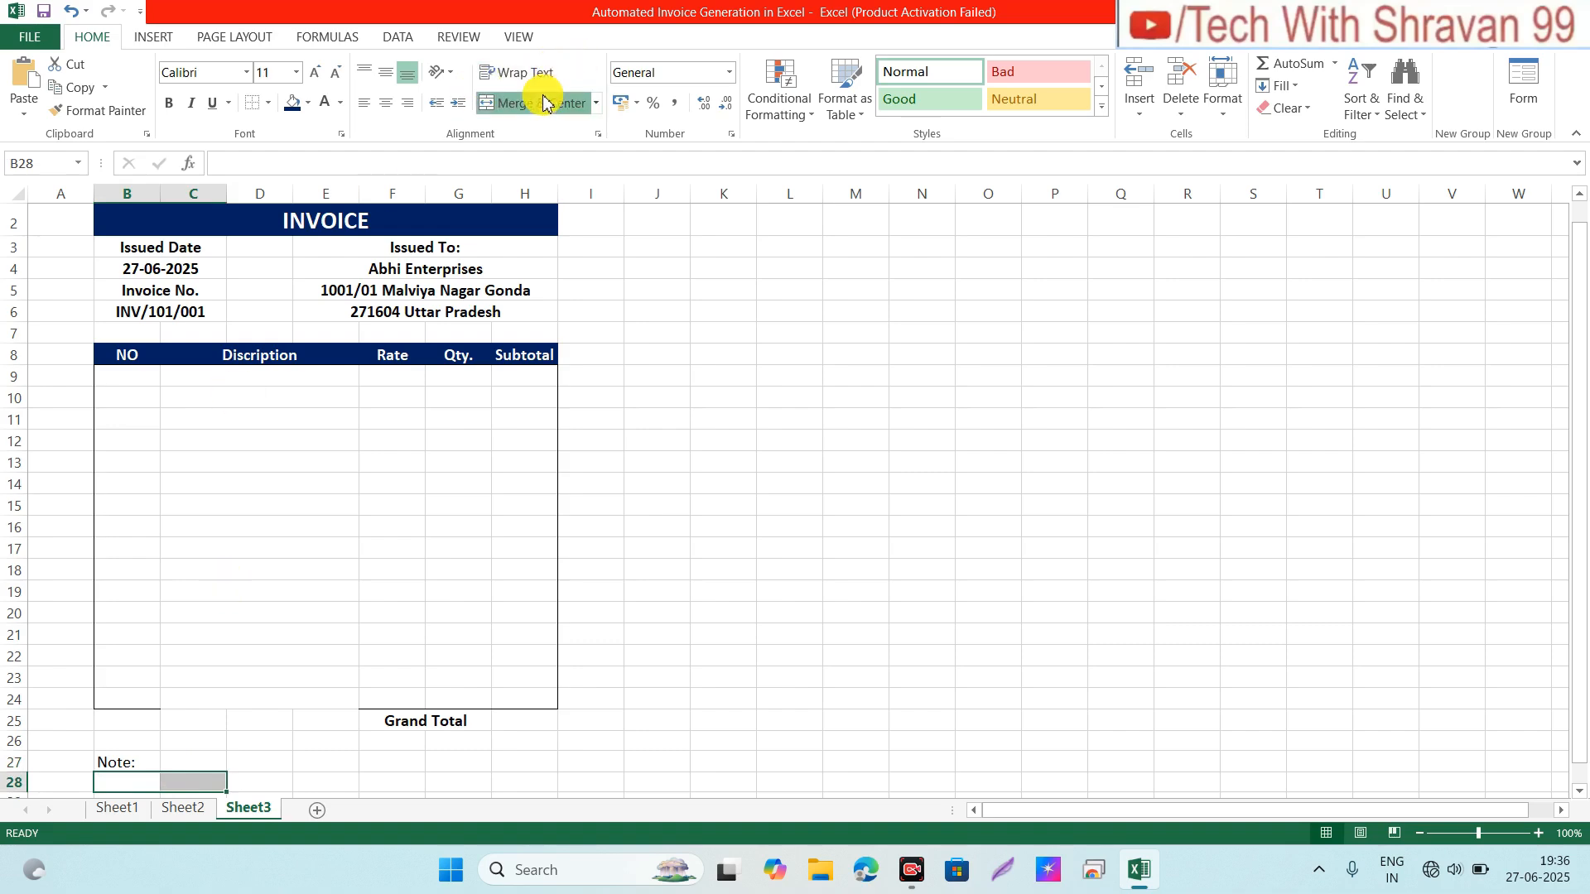
{"action": "scroll", "coordinate": [1578, 791], "scroll_direction": "down", "scroll_amount": 1}
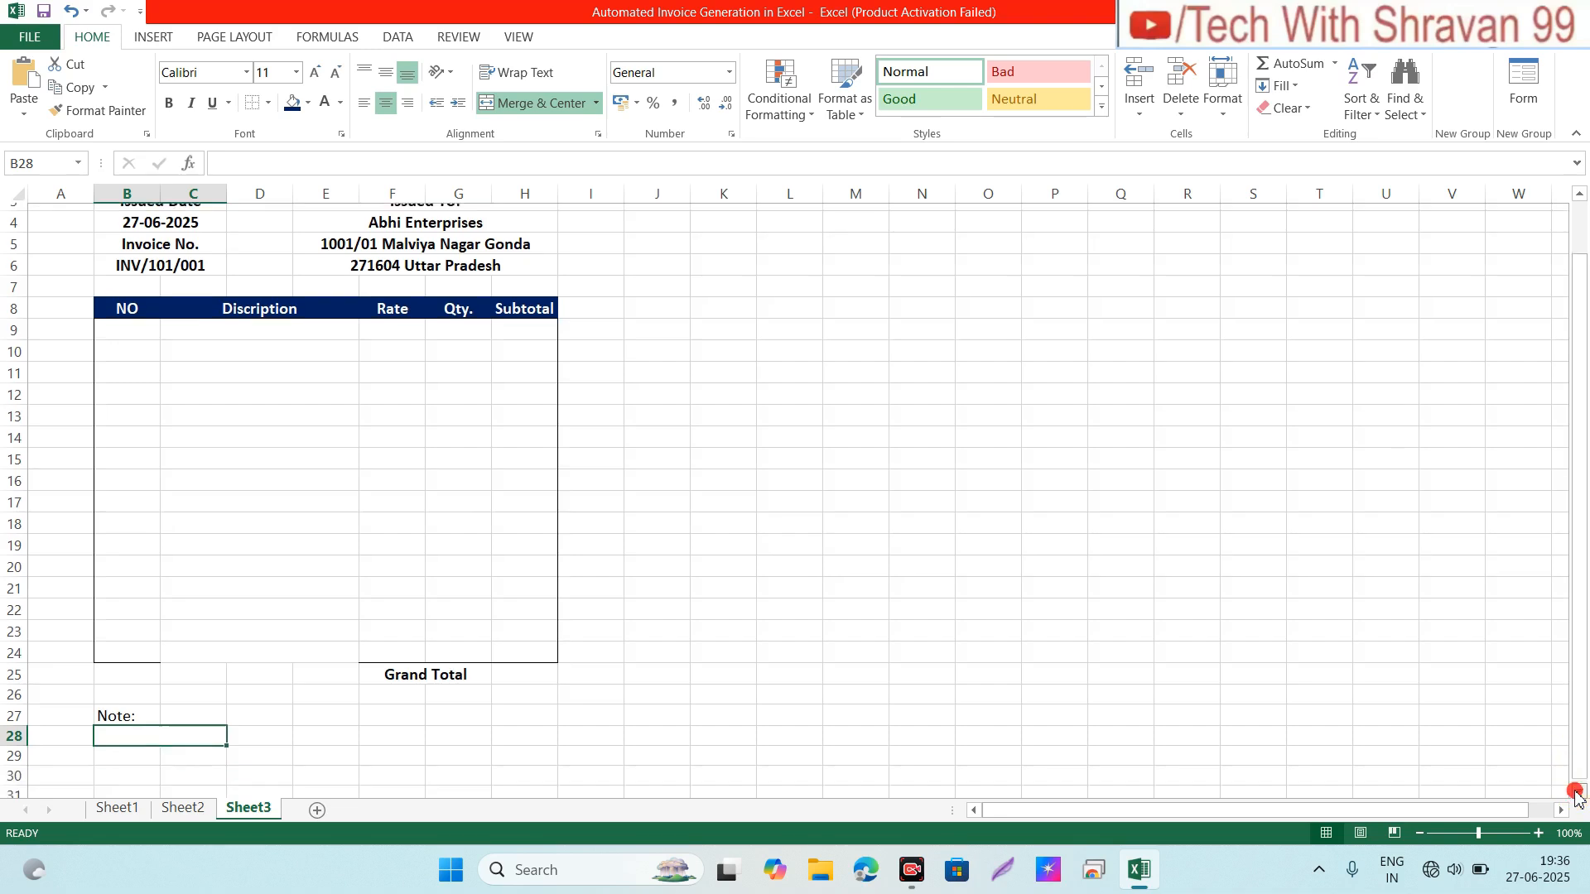
{"action": "left_click_drag", "start_coordinate": [226, 717], "coordinate": [224, 738]}
{"action": "left_click", "coordinate": [246, 713]}
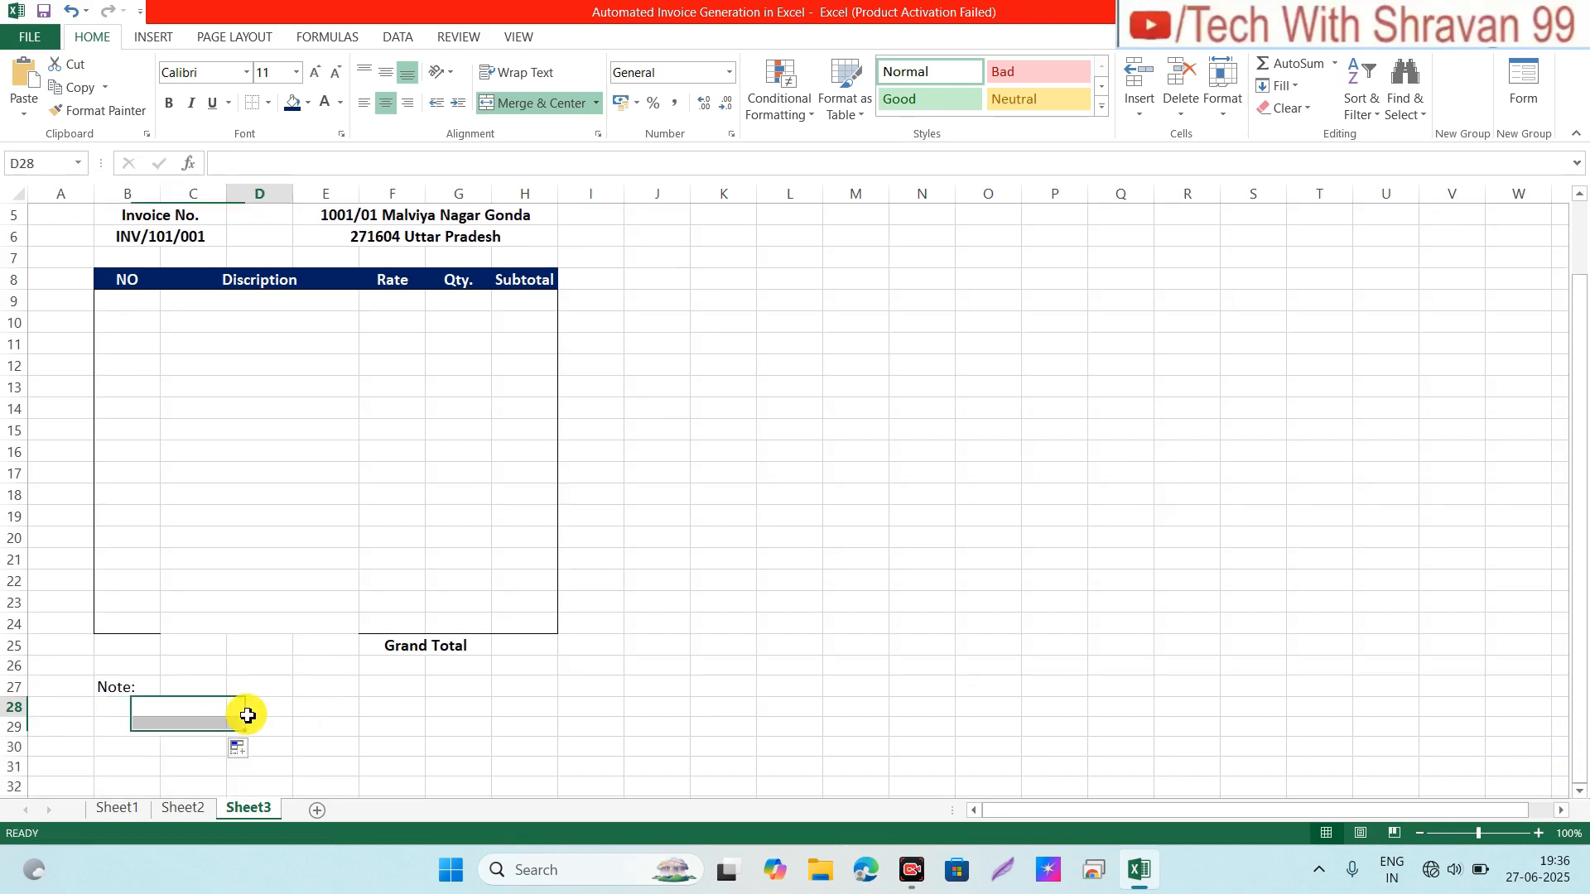
{"action": "left_click_drag", "start_coordinate": [248, 717], "coordinate": [324, 709]}
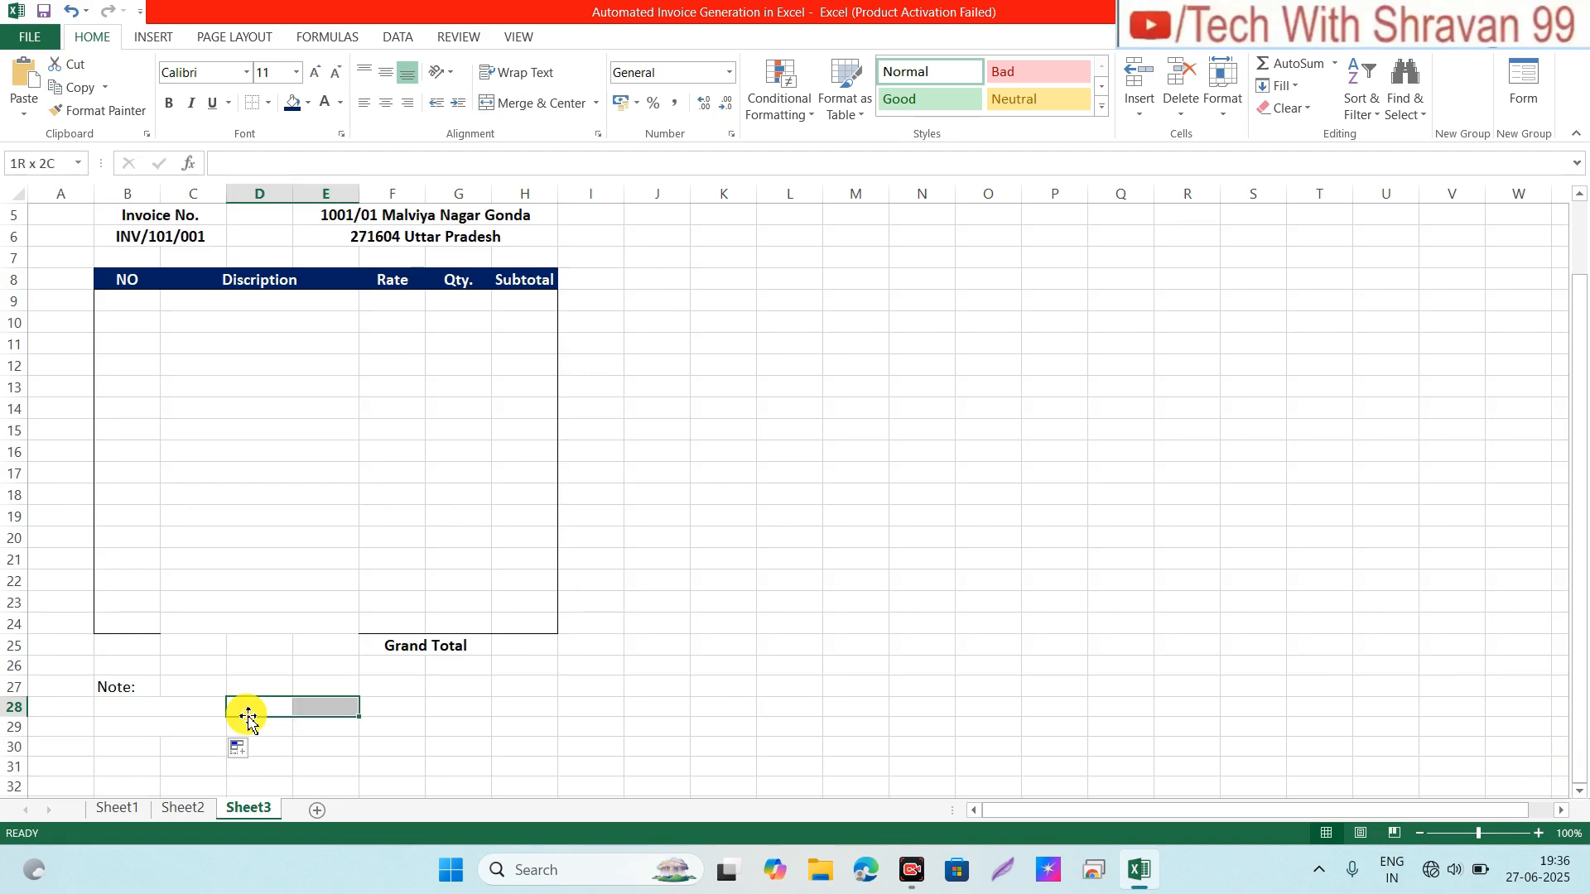
{"action": "left_click", "coordinate": [528, 109]}
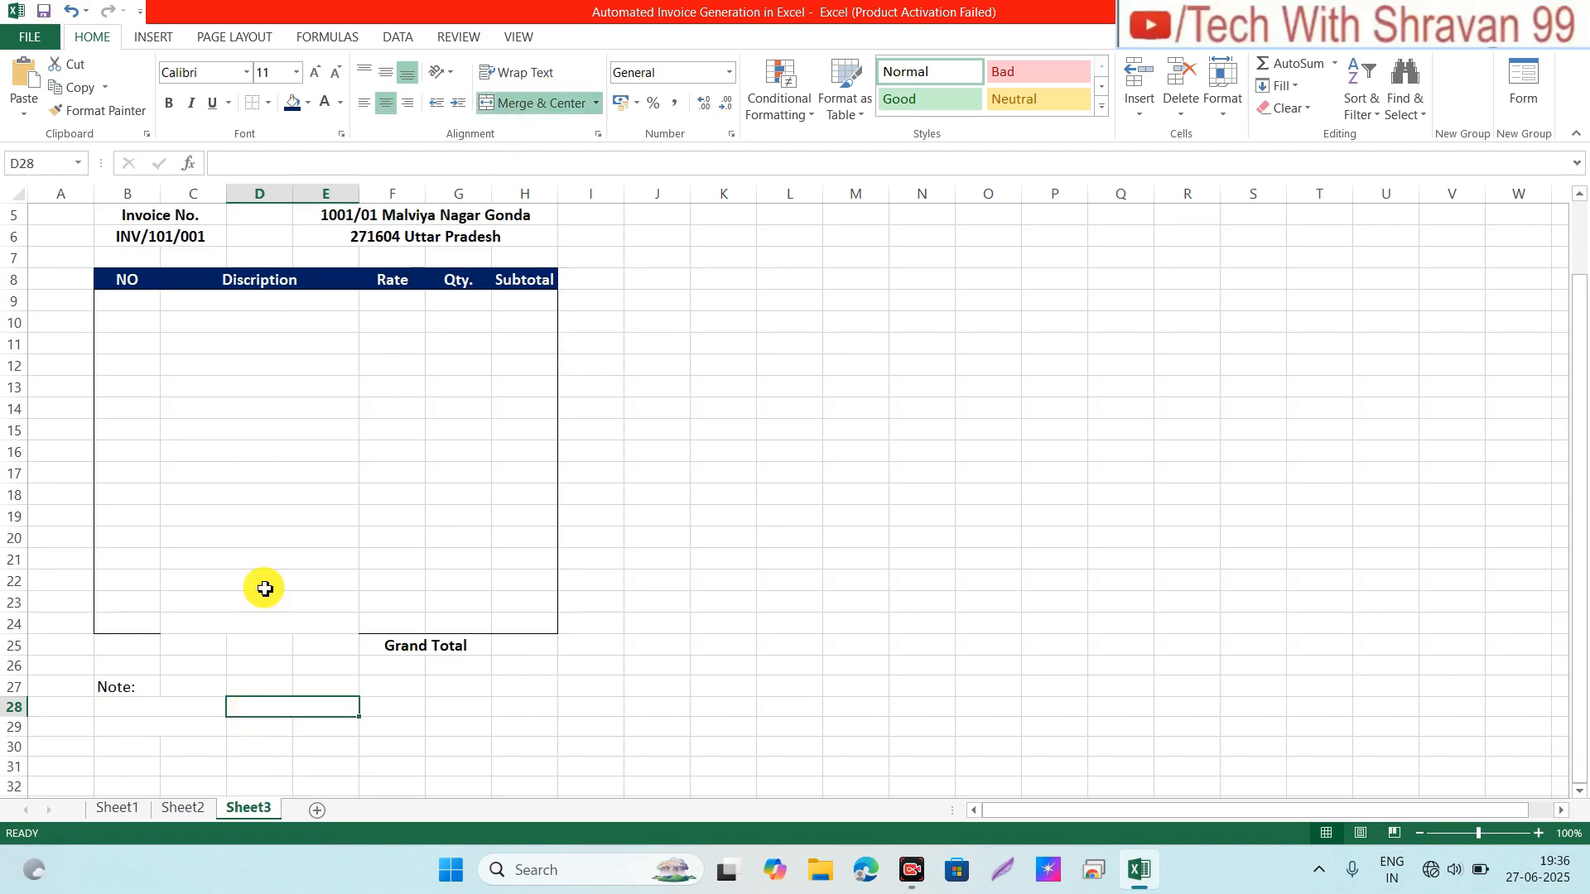
{"action": "left_click_drag", "start_coordinate": [361, 719], "coordinate": [358, 735]}
Step: Set the merged cells B28:E29 to font size 12
{"action": "left_click", "coordinate": [184, 708]}
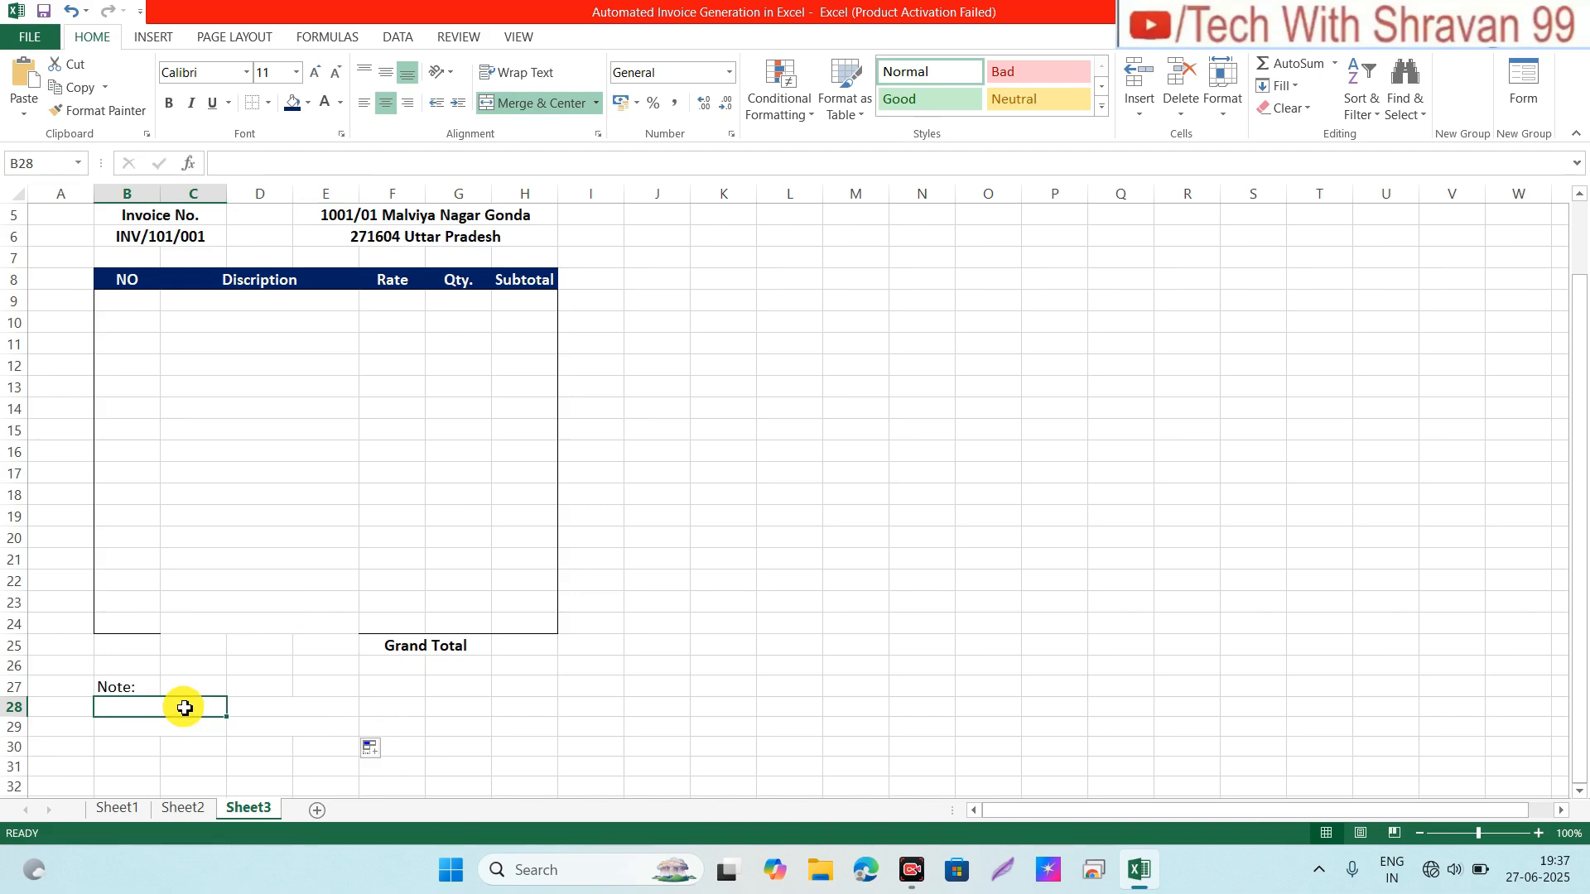
{"action": "key", "text": "shift+Right"}
{"action": "key", "text": "shift+Down"}
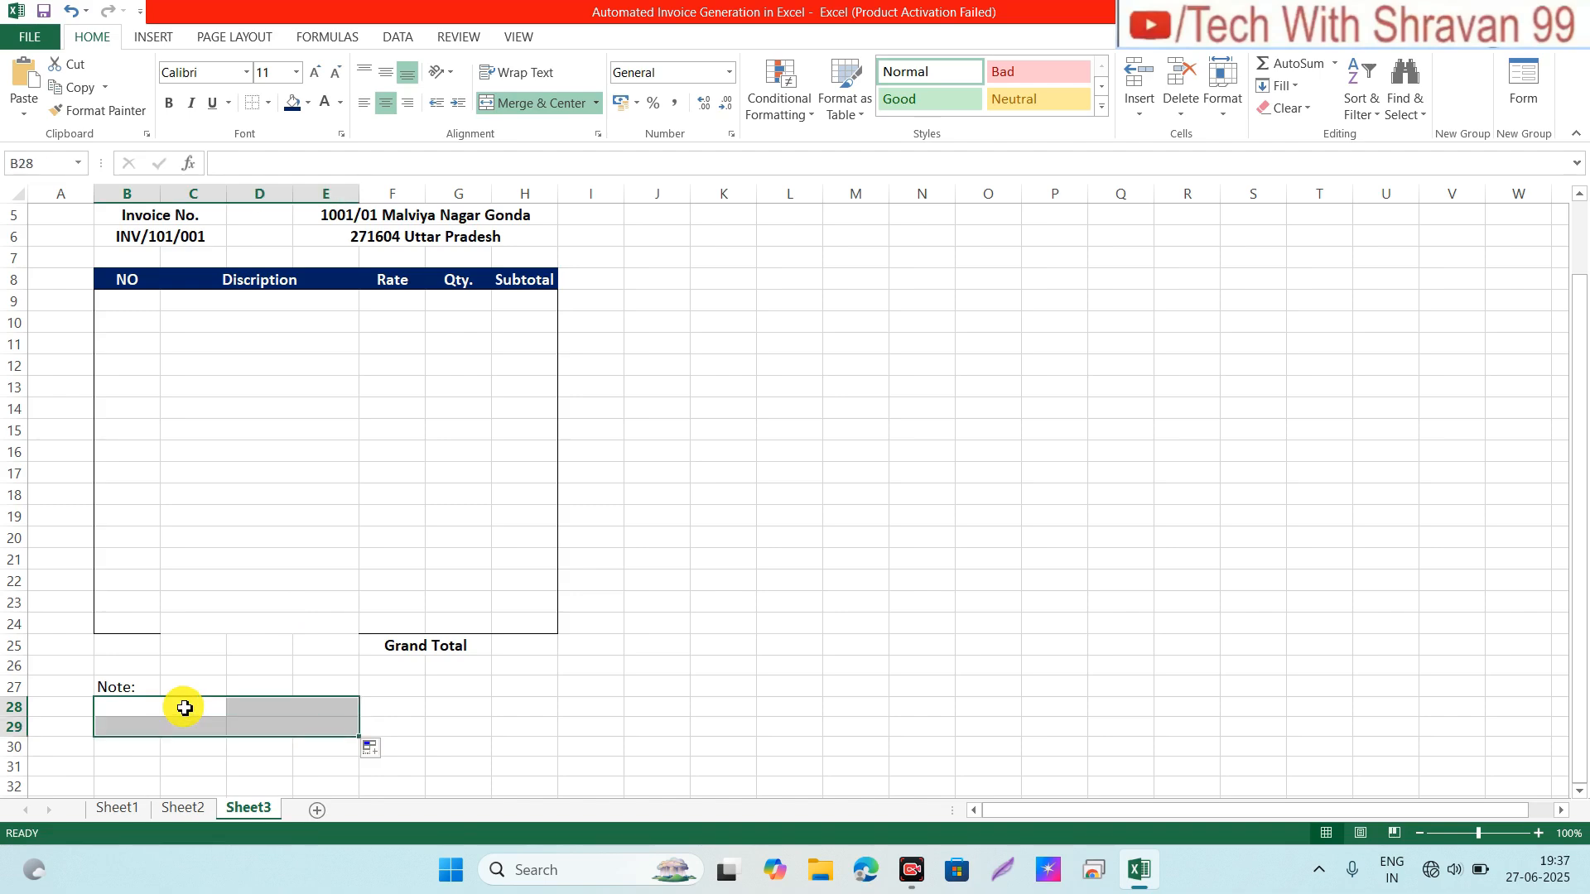
{"action": "left_click", "coordinate": [314, 72]}
{"action": "left_click", "coordinate": [167, 704]}
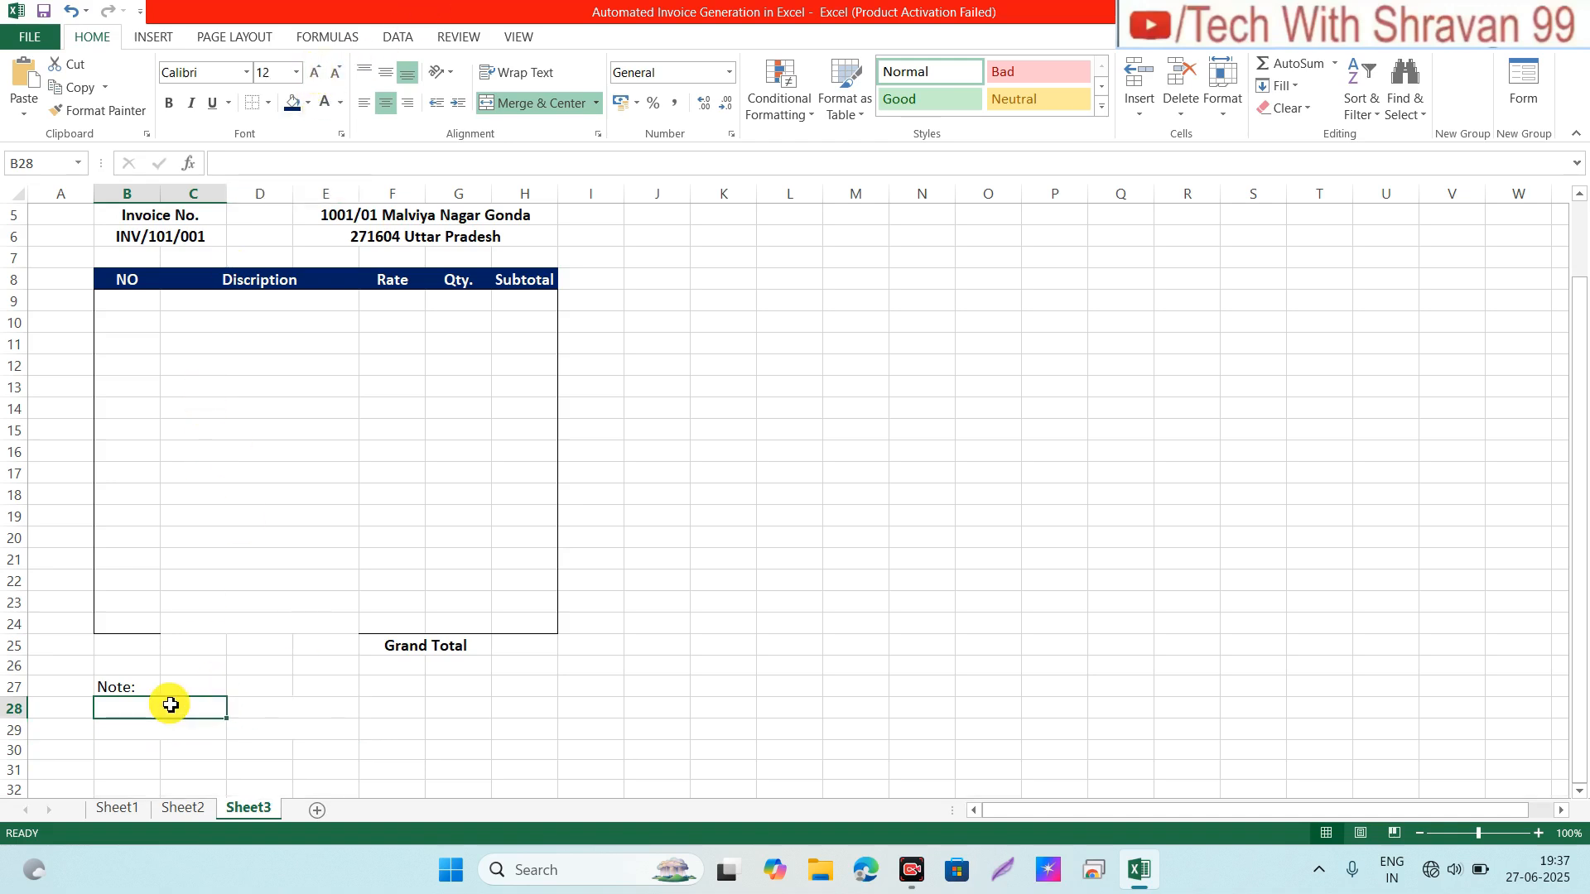
Step: Enter the labels 'Bank Name' and 'Account No' in B28 and B29
{"action": "type", "text": "BA"}
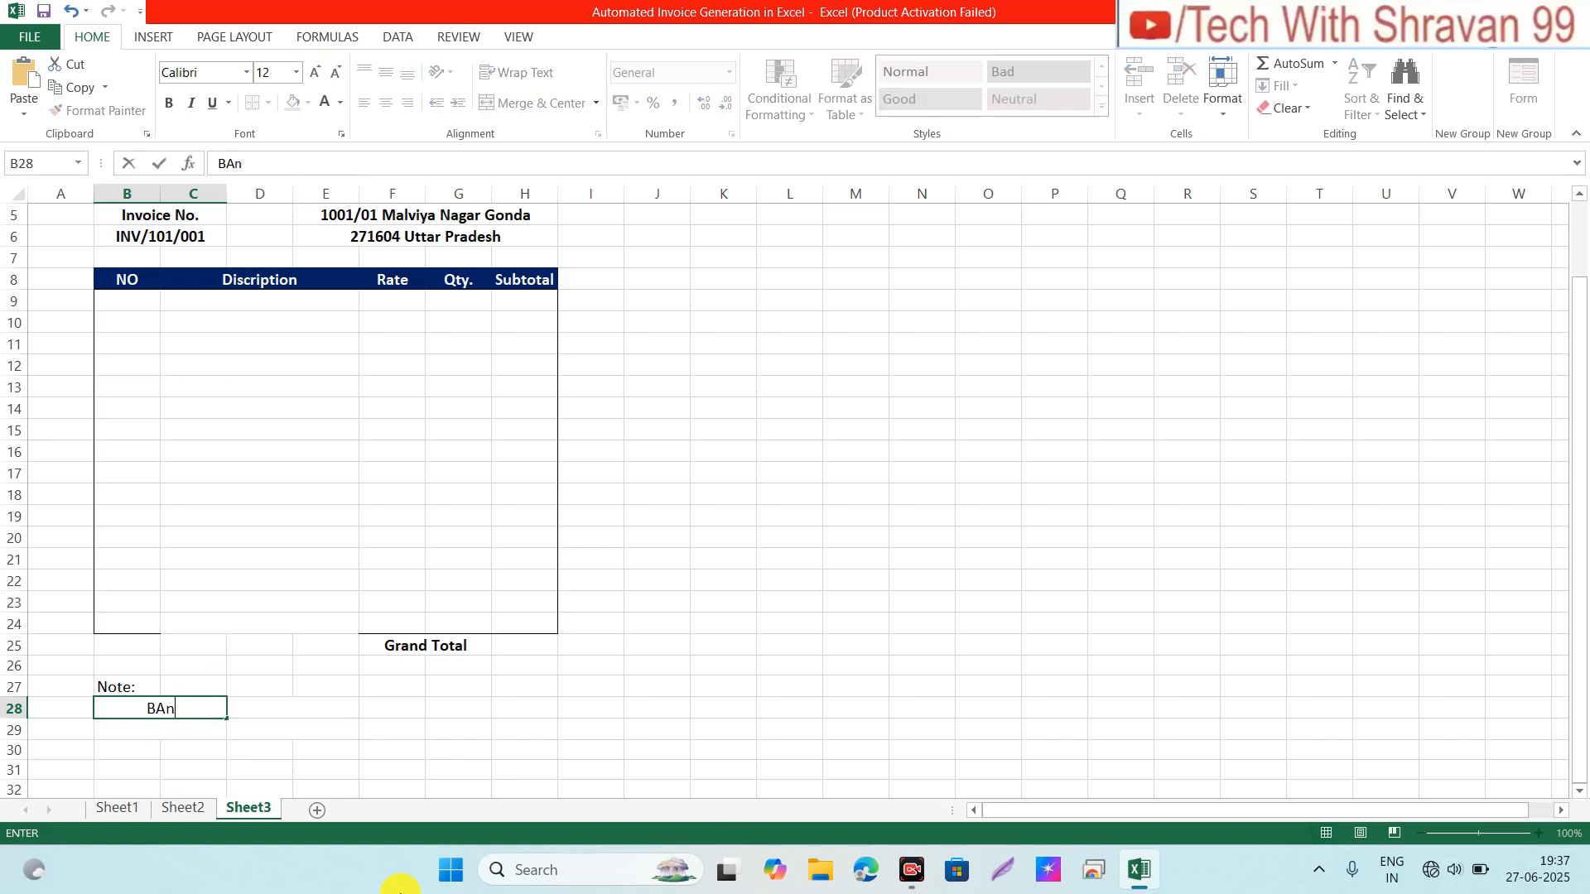
{"action": "type", "text": "nk Name"}
{"action": "key", "text": "Return"}
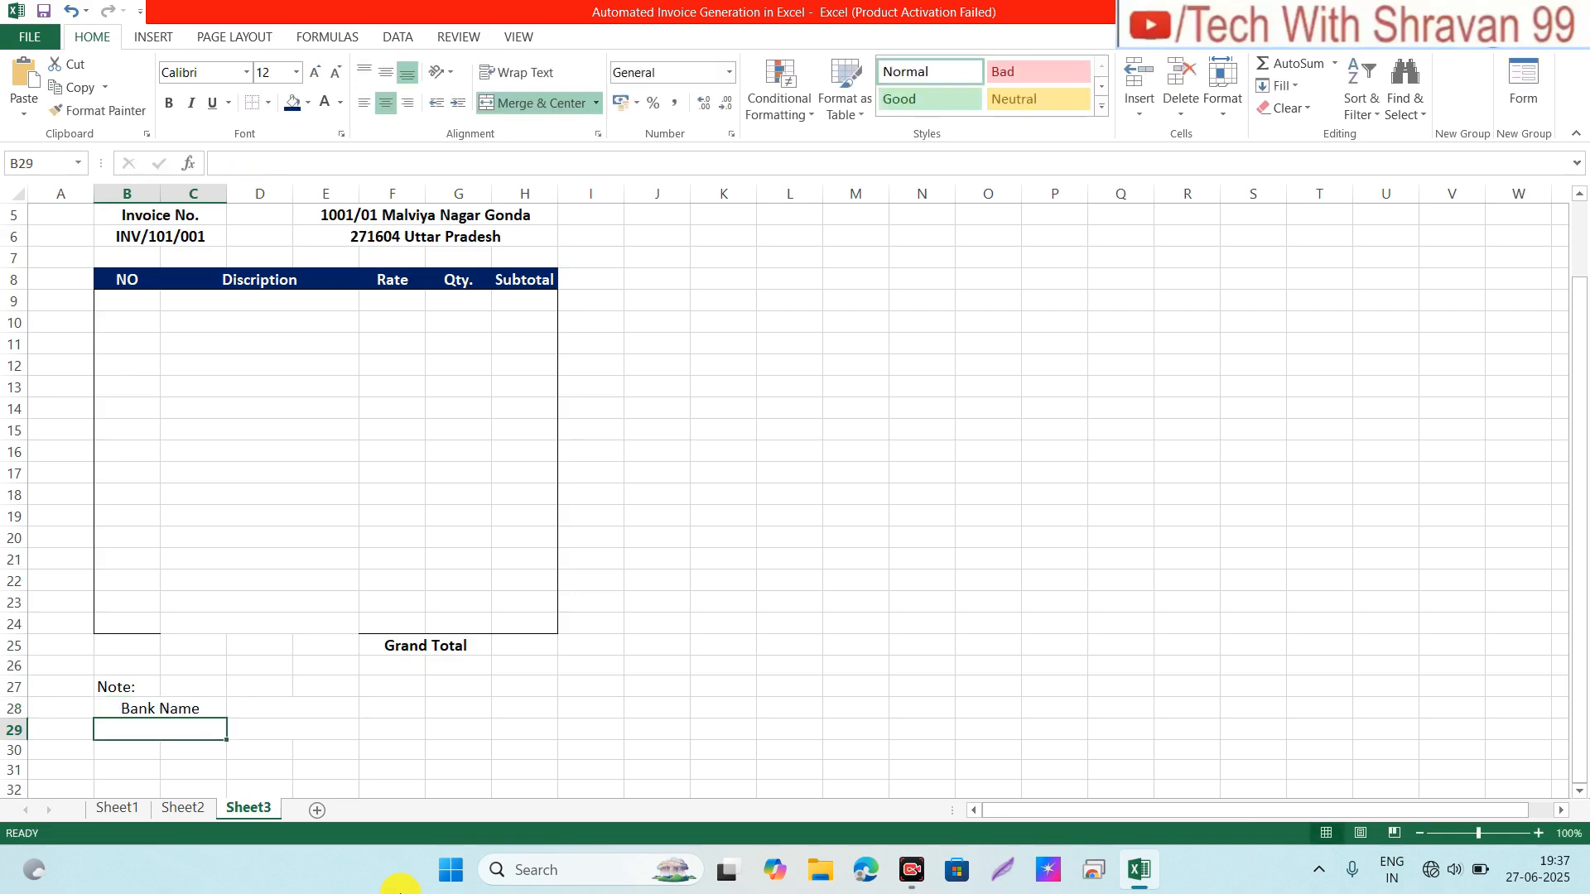
{"action": "type", "text": "Account"}
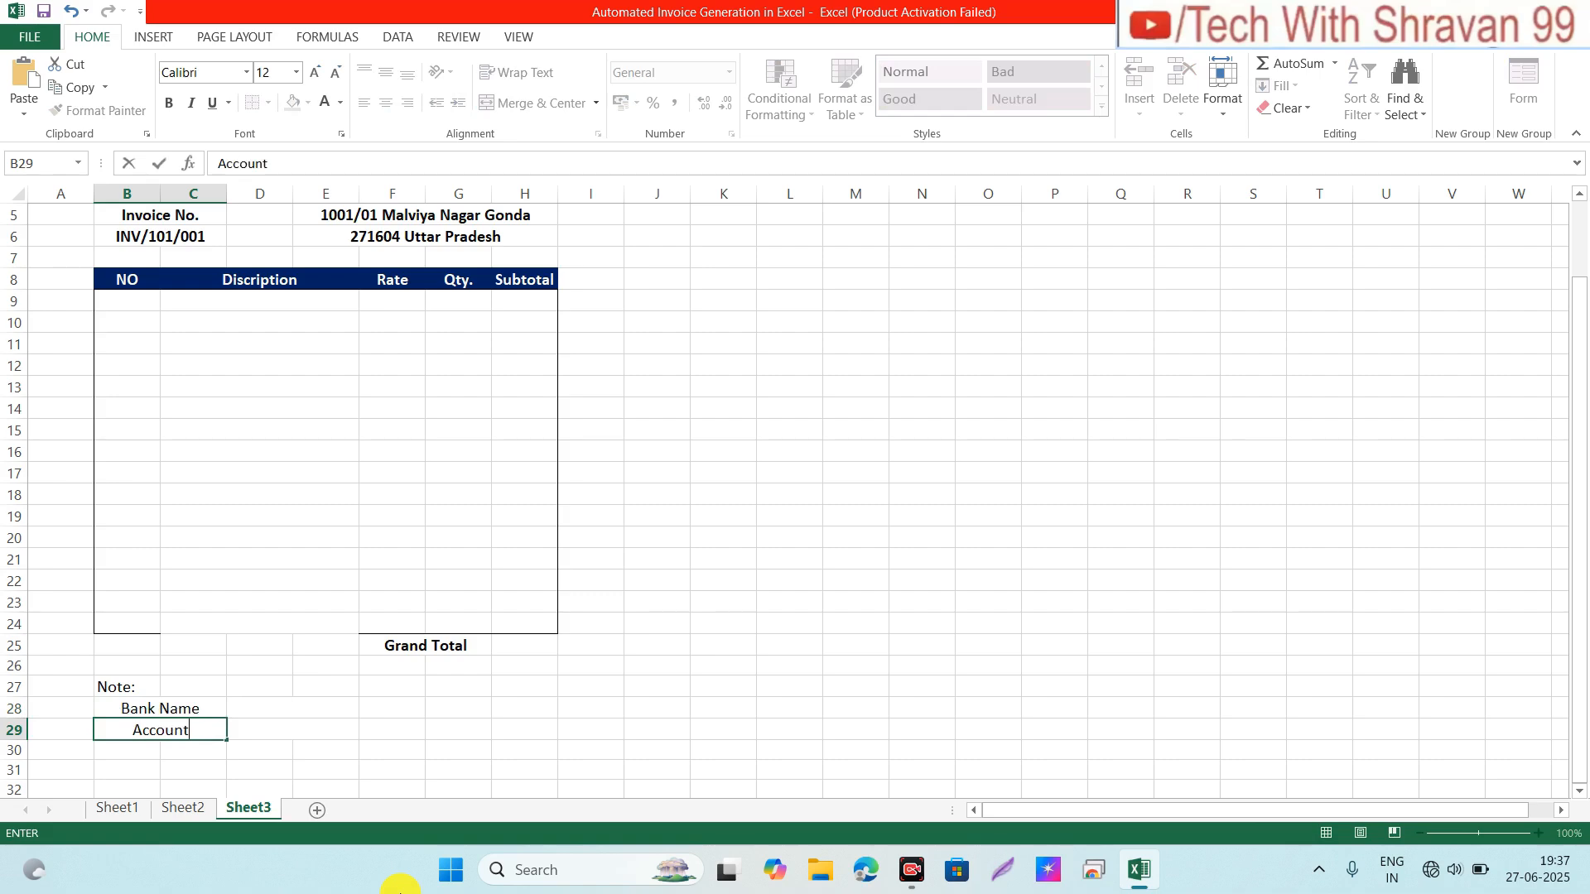
{"action": "type", "text": " No"}
{"action": "key", "text": "Tab"}
Step: Enter 'ICICI Bank' as the bank name in D28
{"action": "key", "text": "Up"}
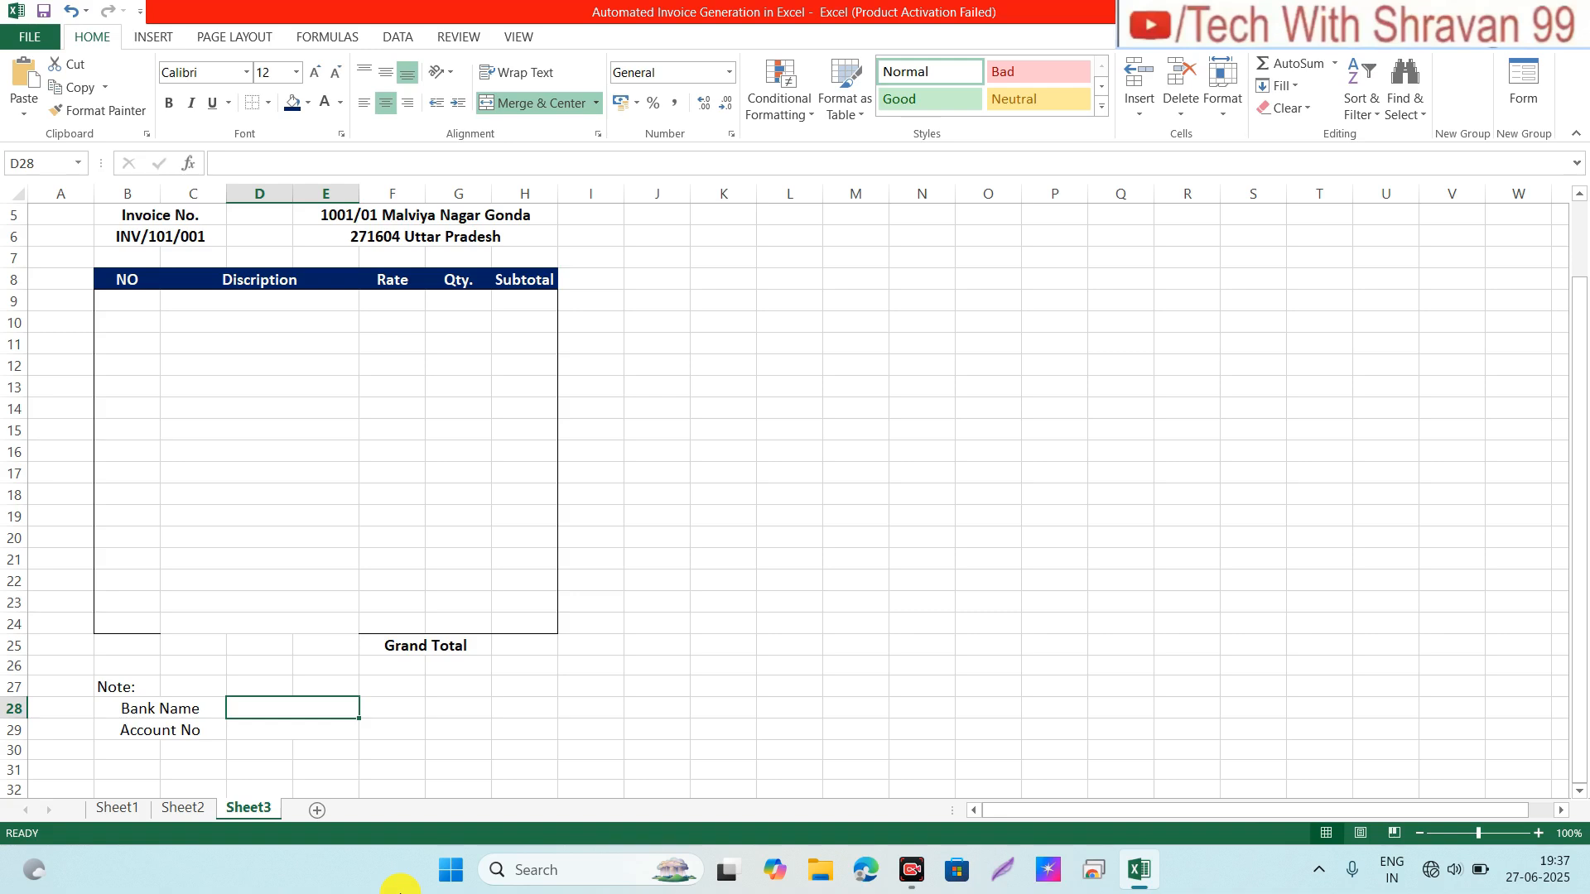
{"action": "key", "text": "Down"}
{"action": "key", "text": "Up"}
{"action": "type", "text": "I"}
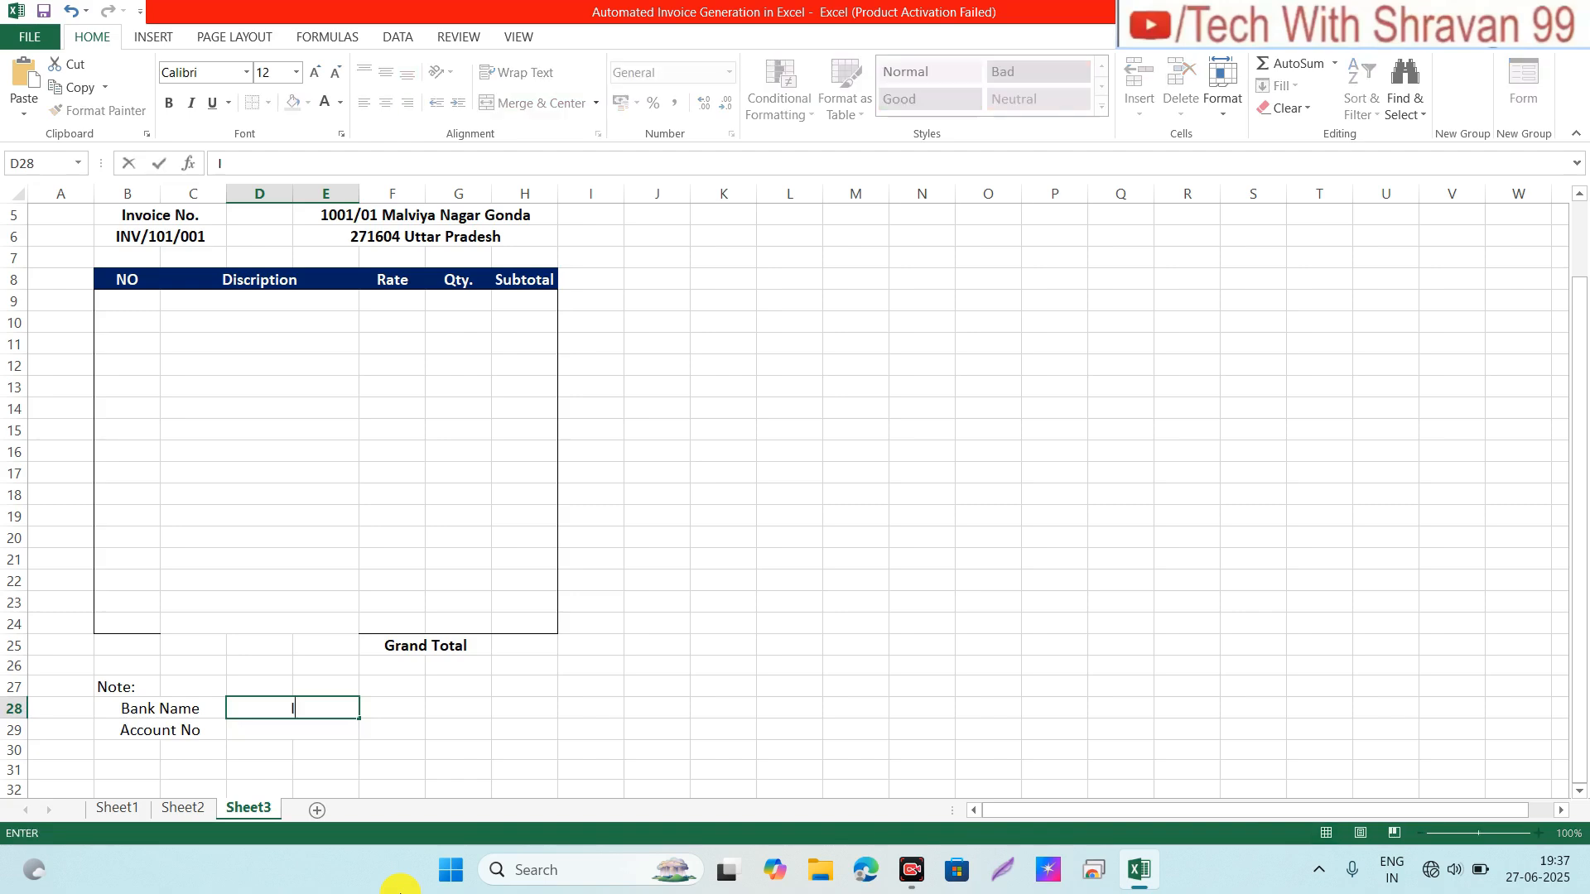
{"action": "type", "text": "CICI Bank"}
{"action": "key", "text": "Return"}
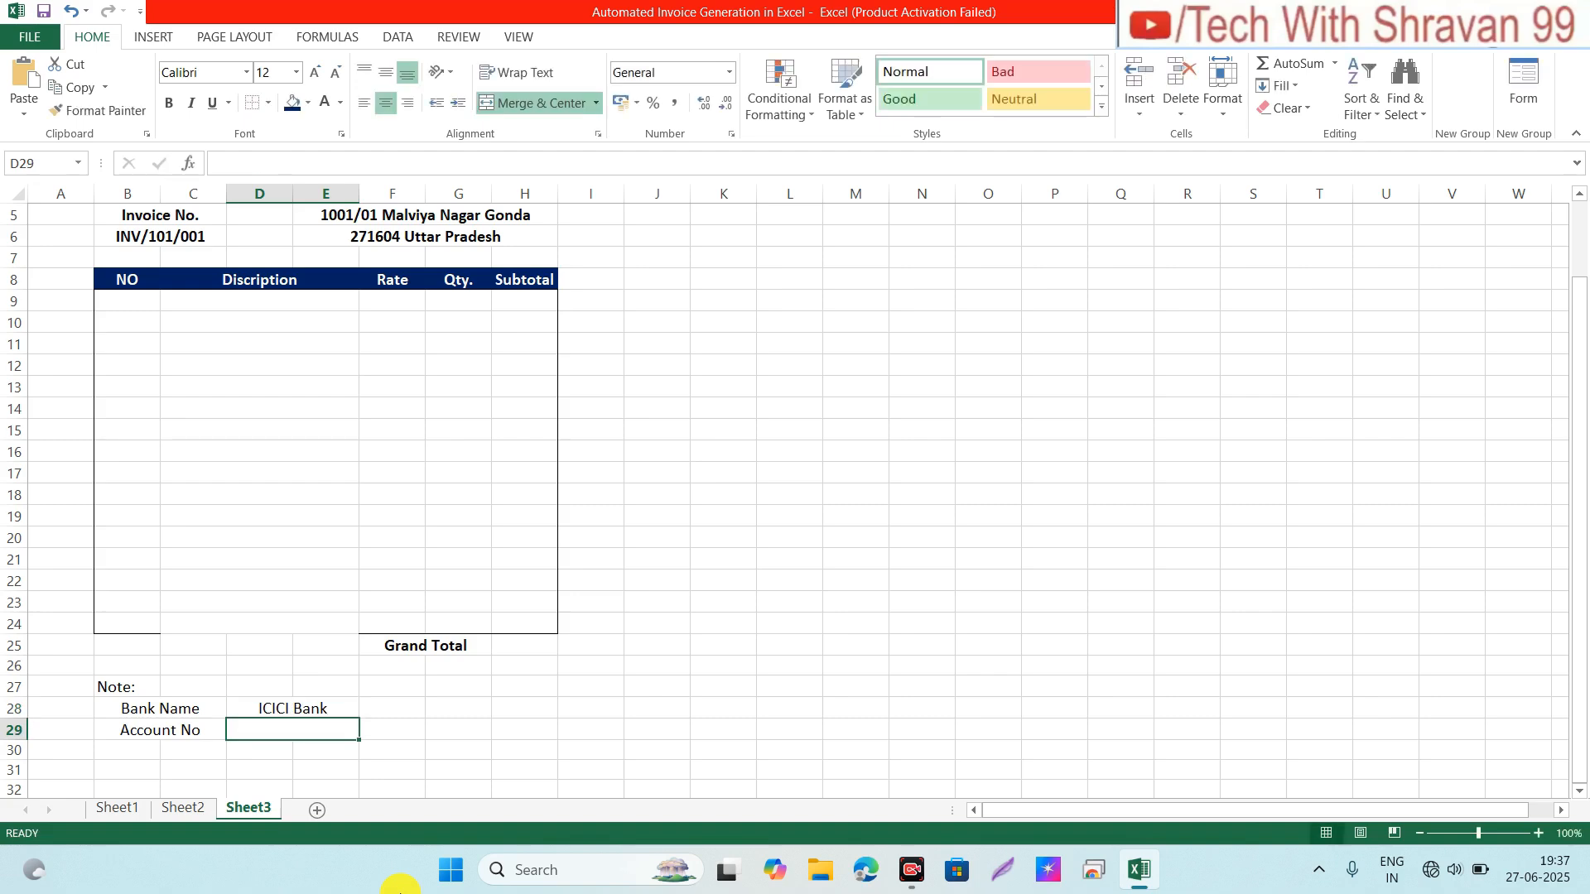
Step: Type the bank account number into D29
{"action": "type", "text": "1111"}
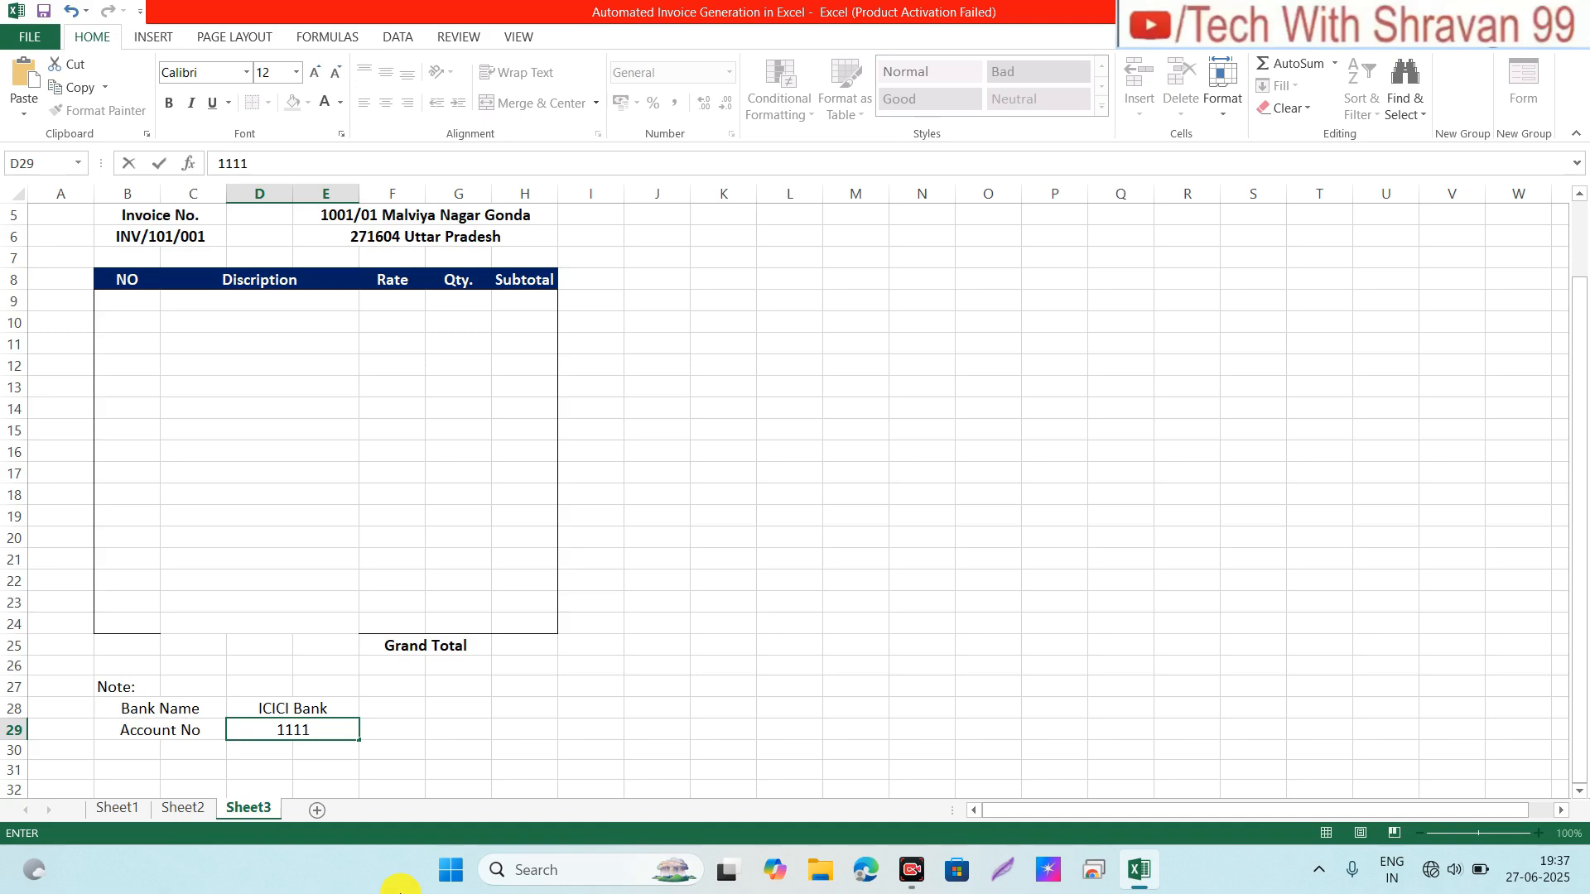
{"action": "type", "text": " 1111 111 111"}
{"action": "key", "text": "Tab"}
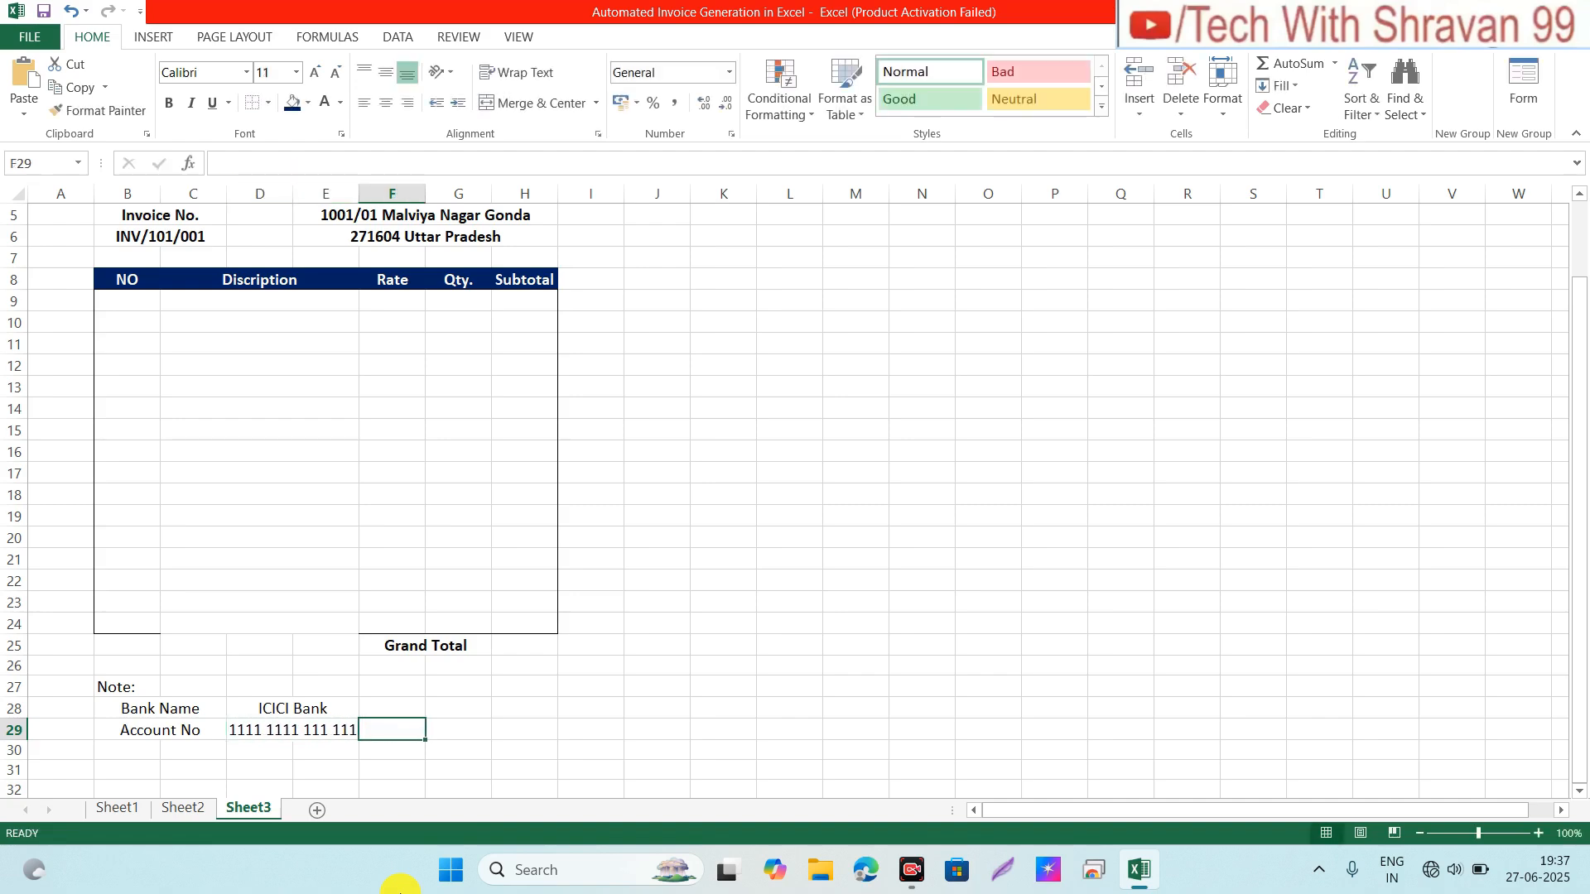
{"action": "key", "text": "Up"}
{"action": "key", "text": "Up"}
{"action": "key", "text": "Down"}
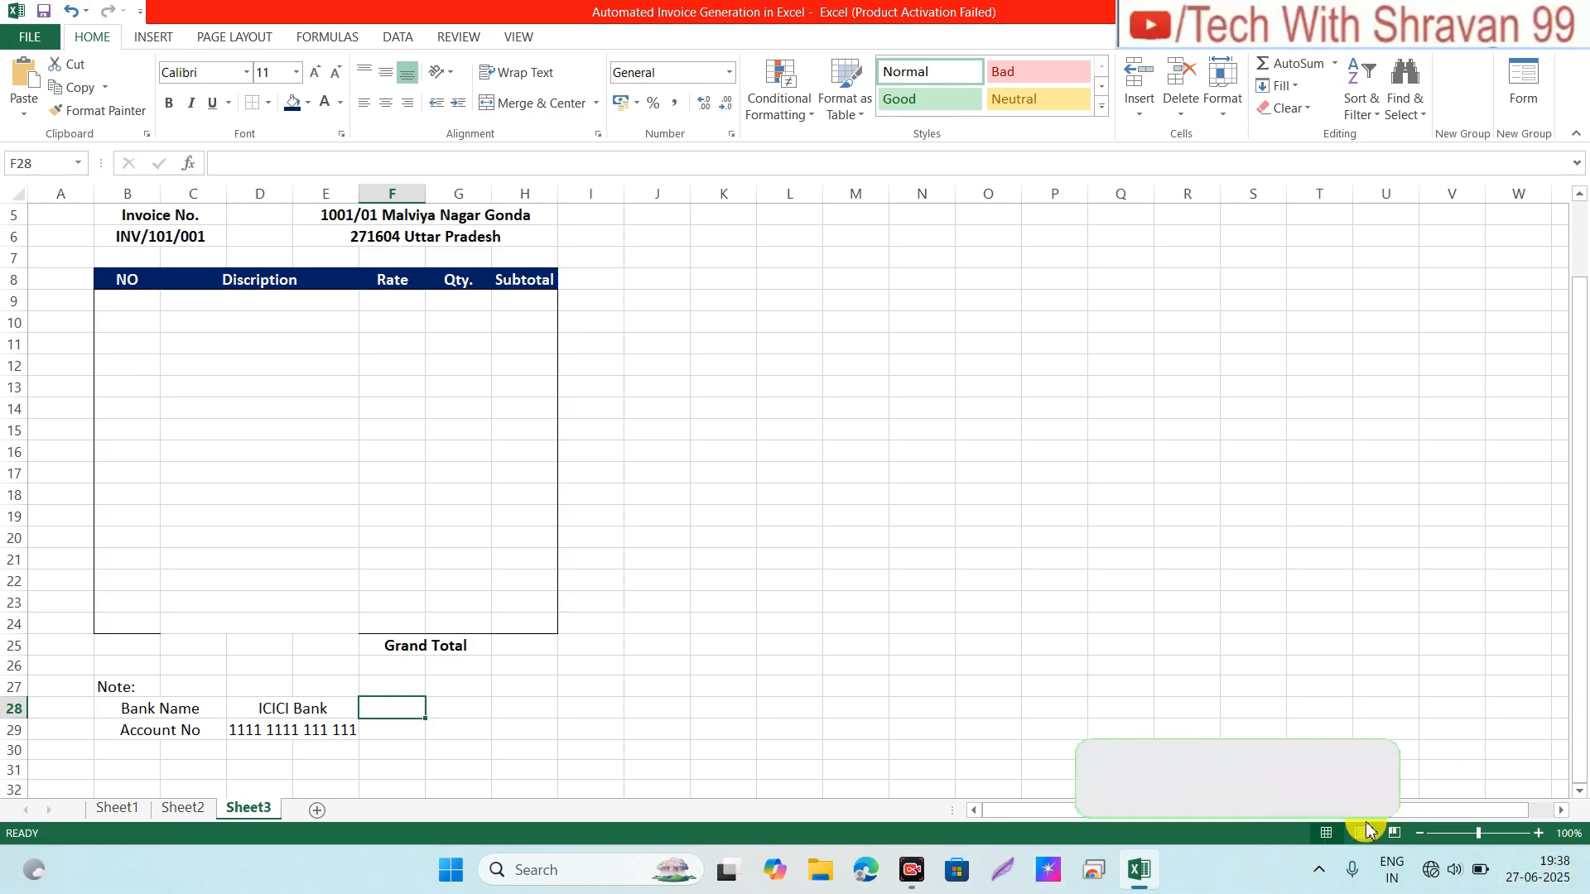
Step: Merge G29:H29 and enter the 'Finance Manager' label
{"action": "left_click", "coordinate": [466, 734]}
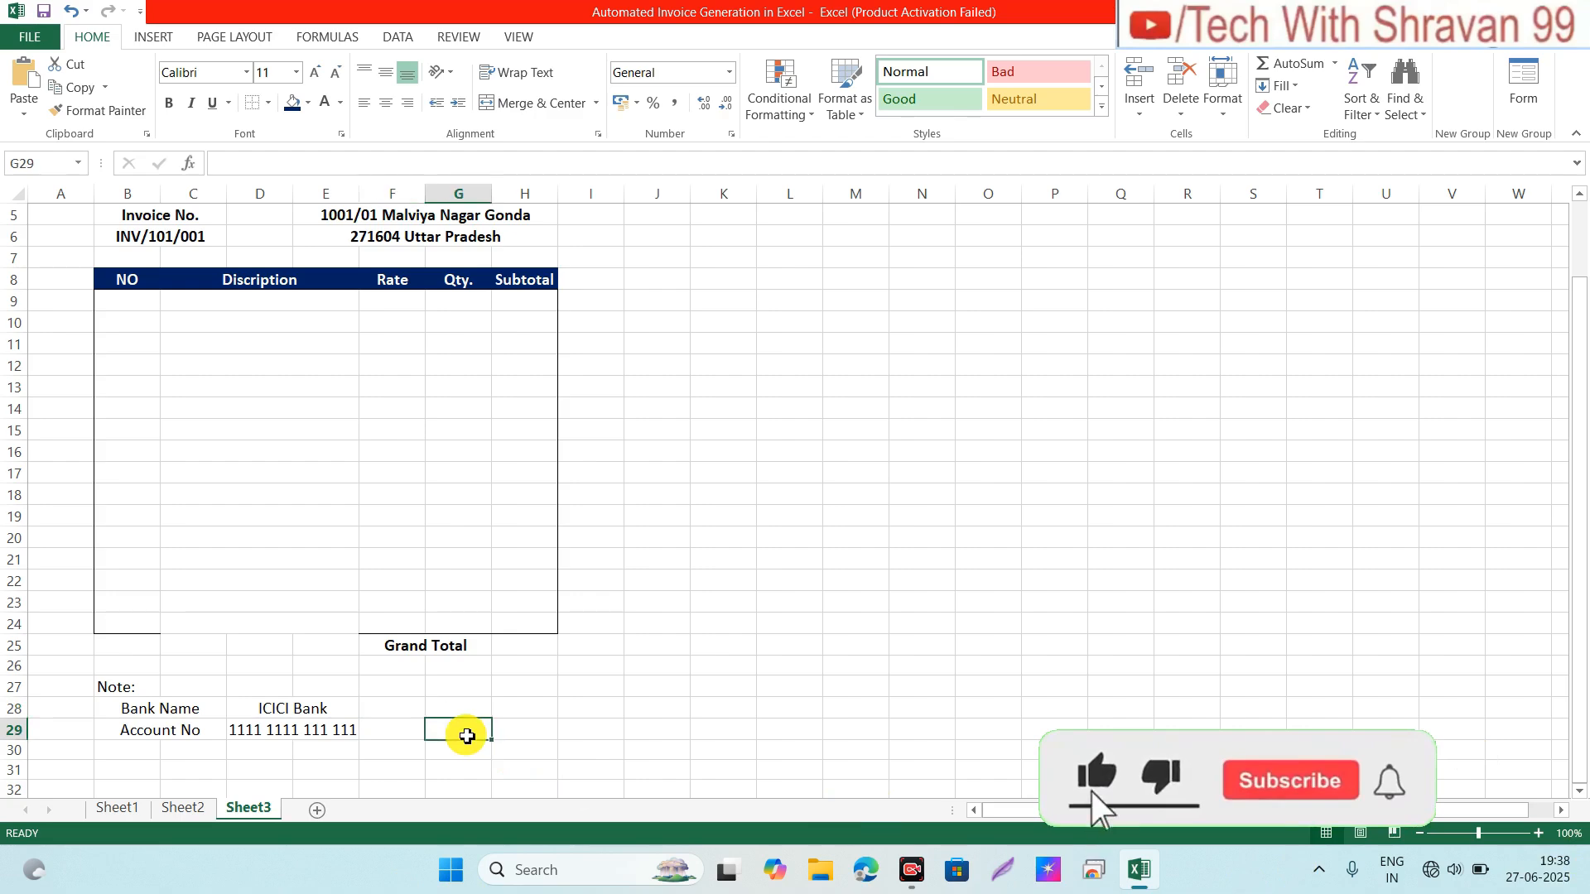
{"action": "key", "text": "shift+Right"}
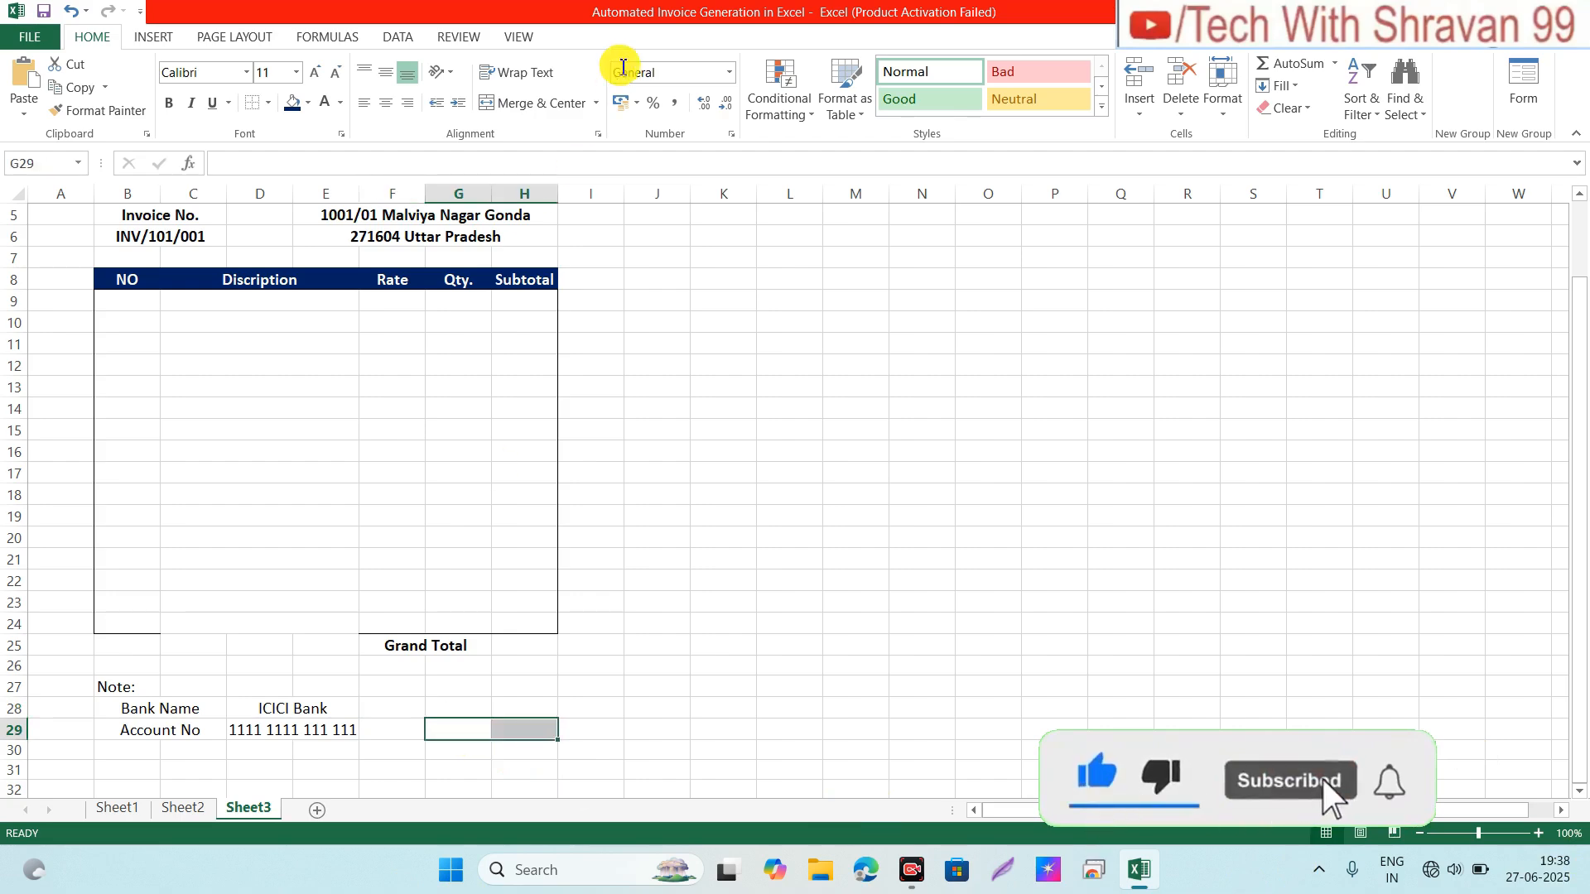
{"action": "left_click", "coordinate": [506, 106]}
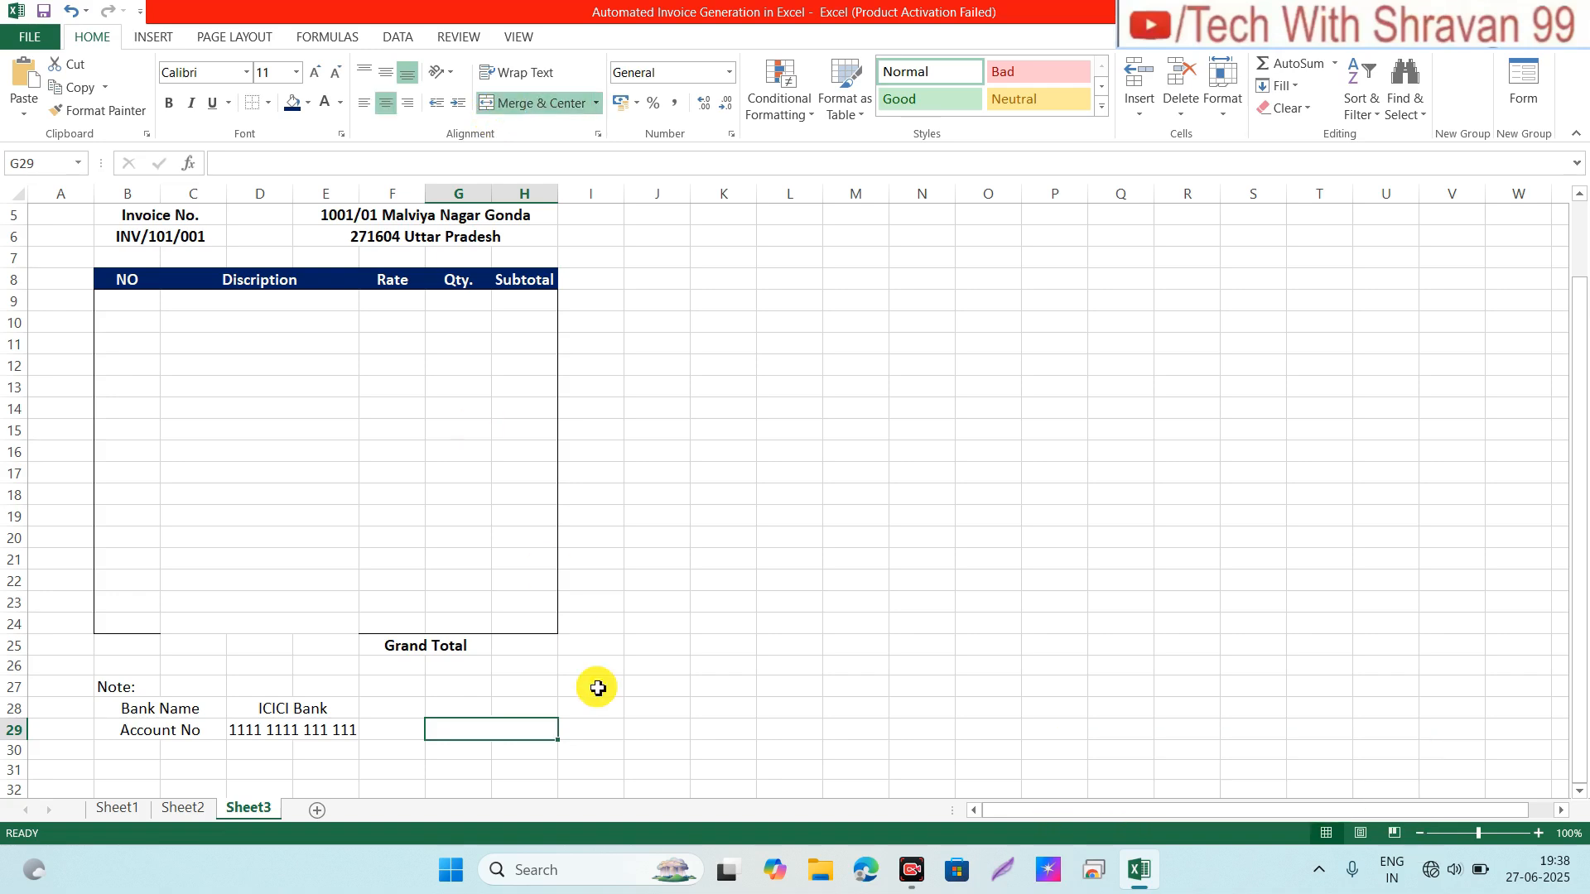
{"action": "type", "text": "Fina"}
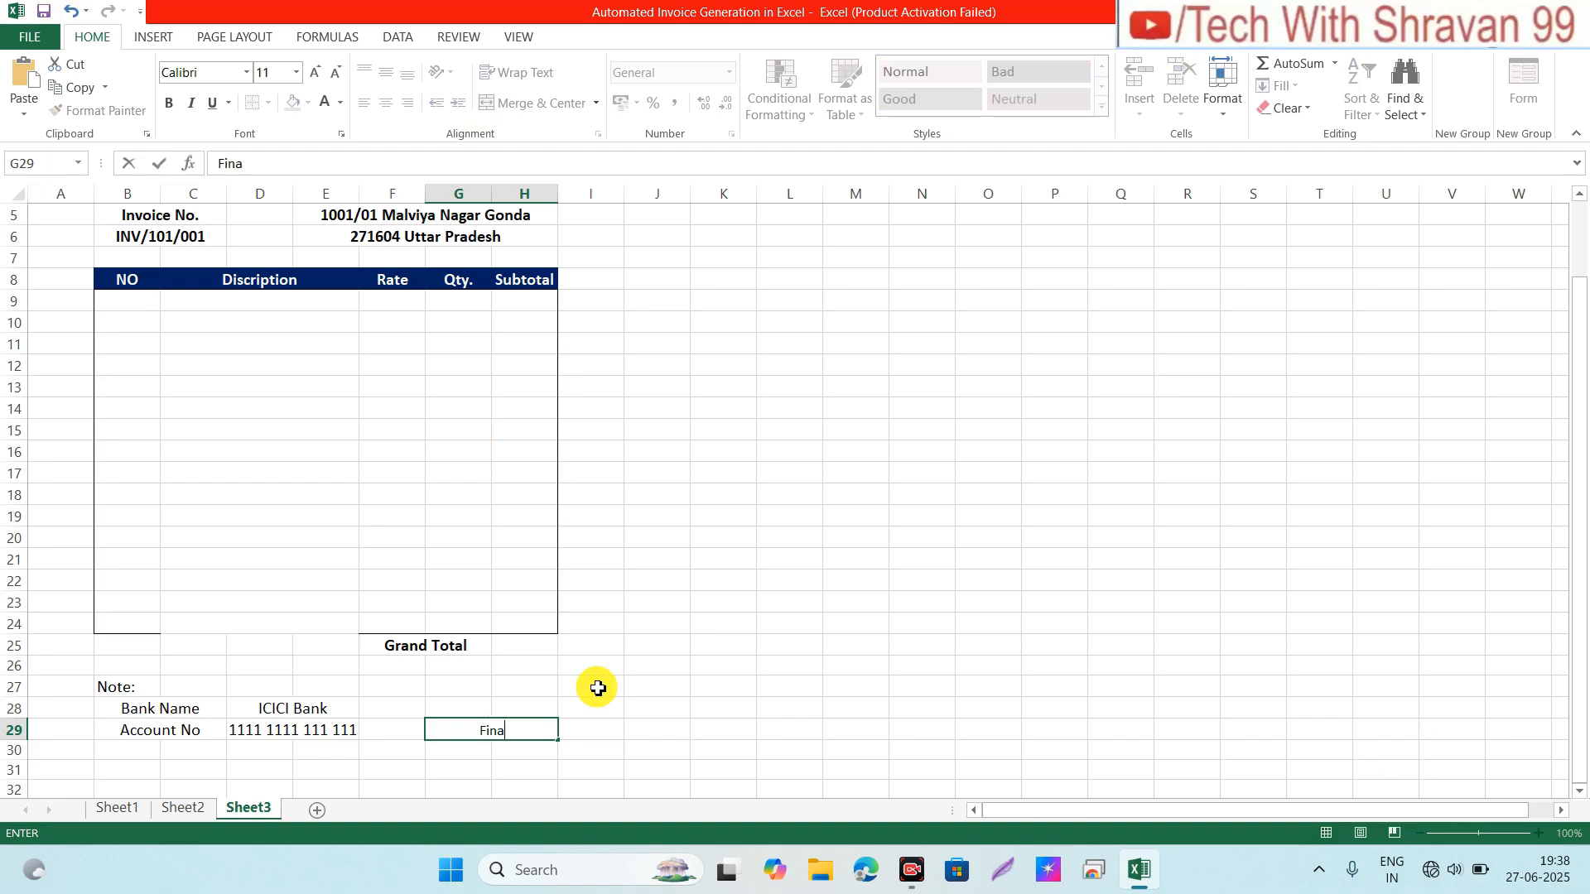
{"action": "type", "text": "nce MAnager"}
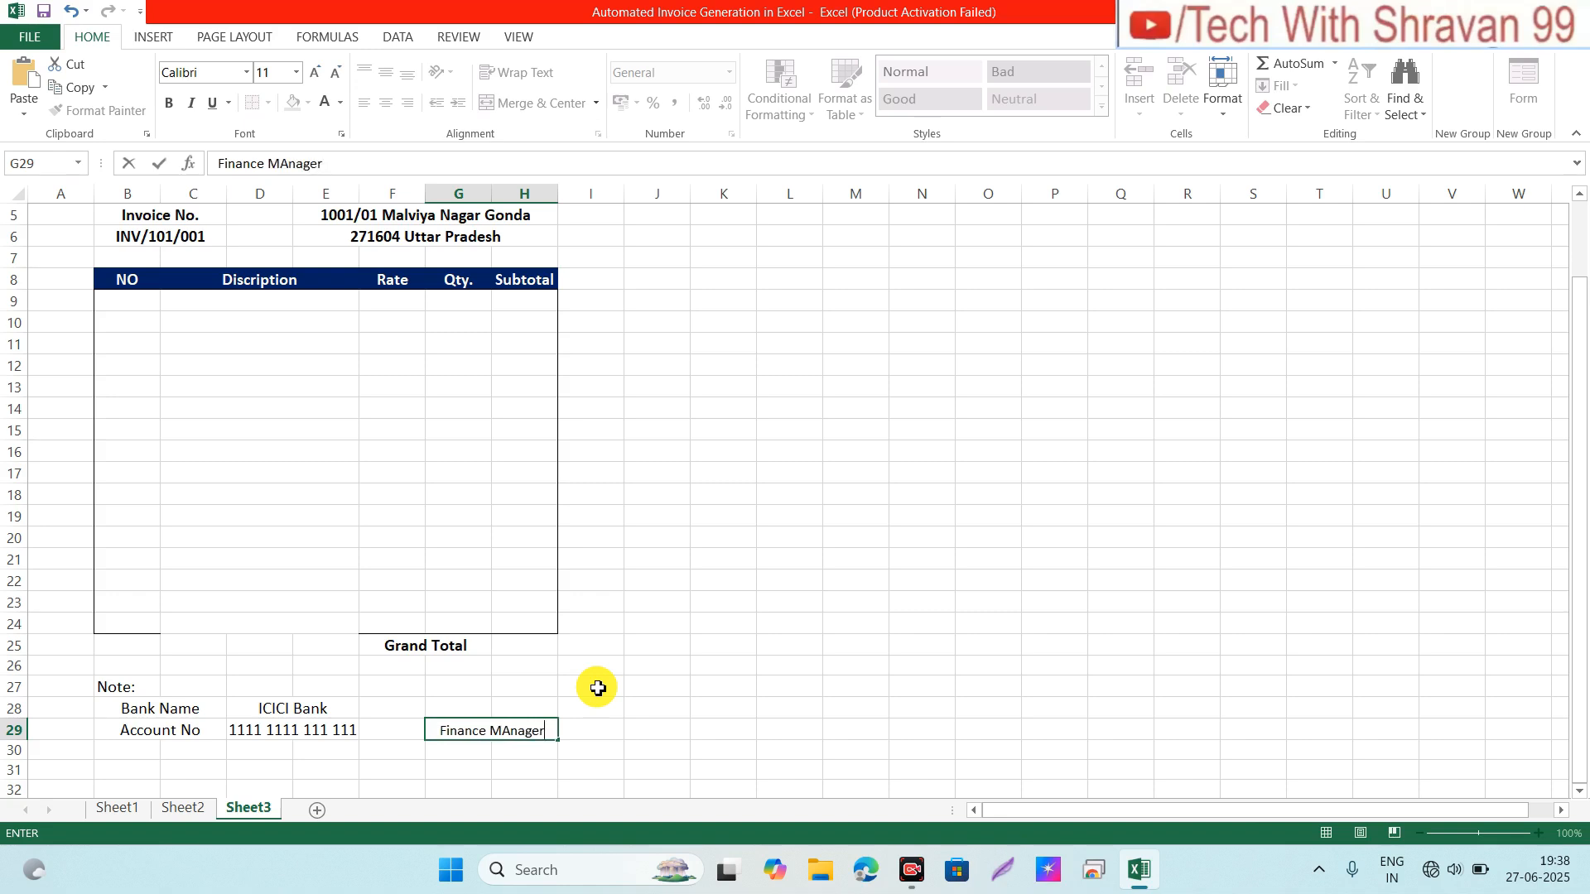
{"action": "key", "text": "ctrl+b"}
{"action": "key", "text": "Return"}
Step: Make Finance Manager bold at 14 pt and widen column G to fit it
{"action": "key", "text": "Up"}
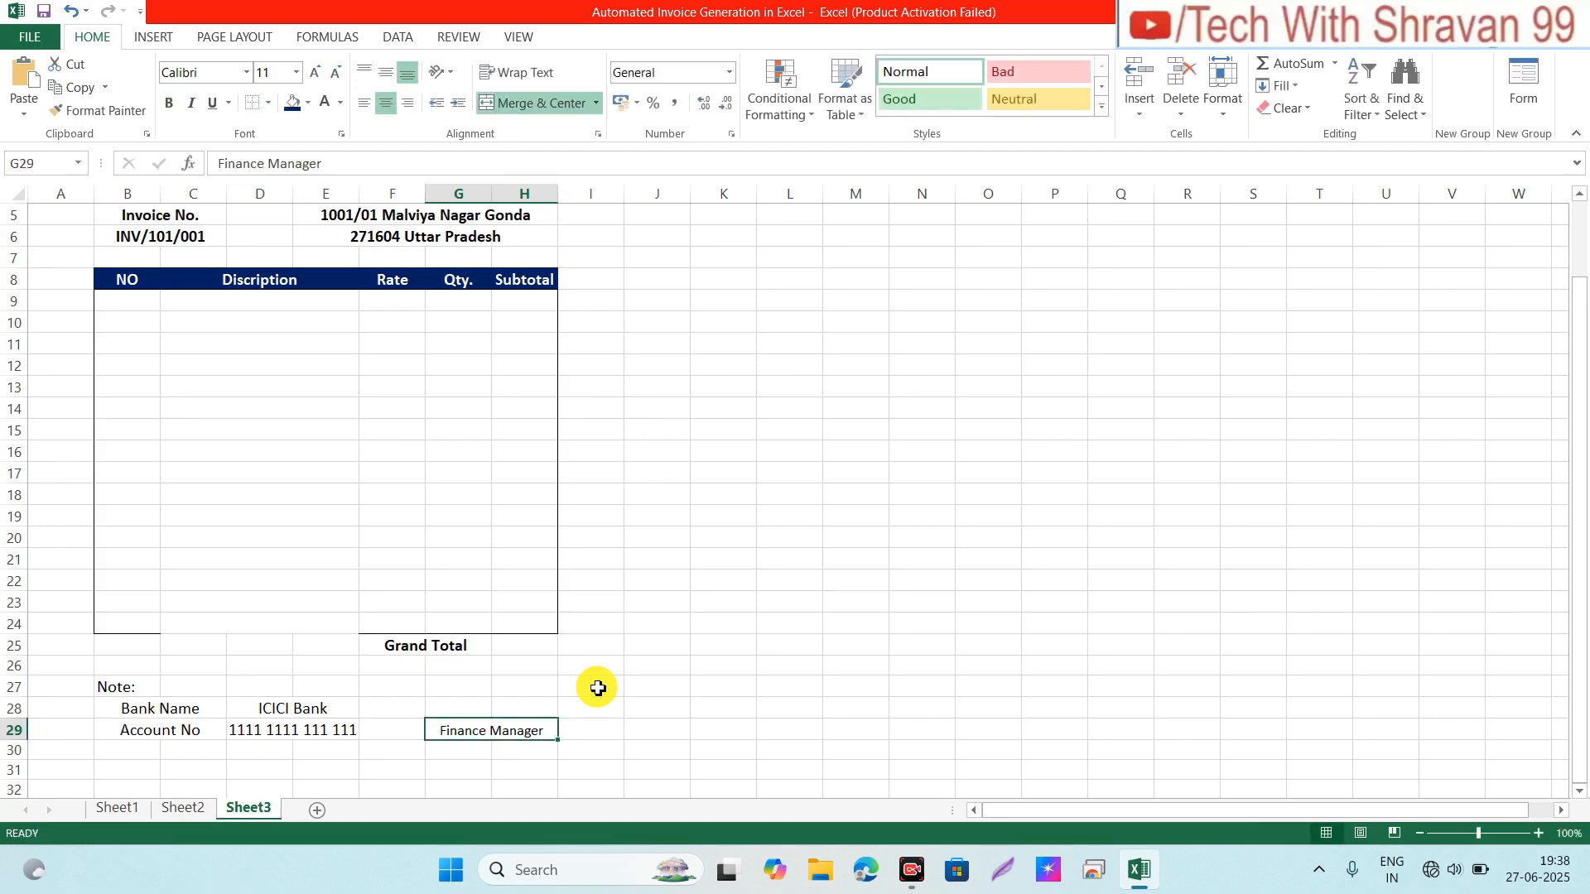
{"action": "key", "text": "ctrl+b"}
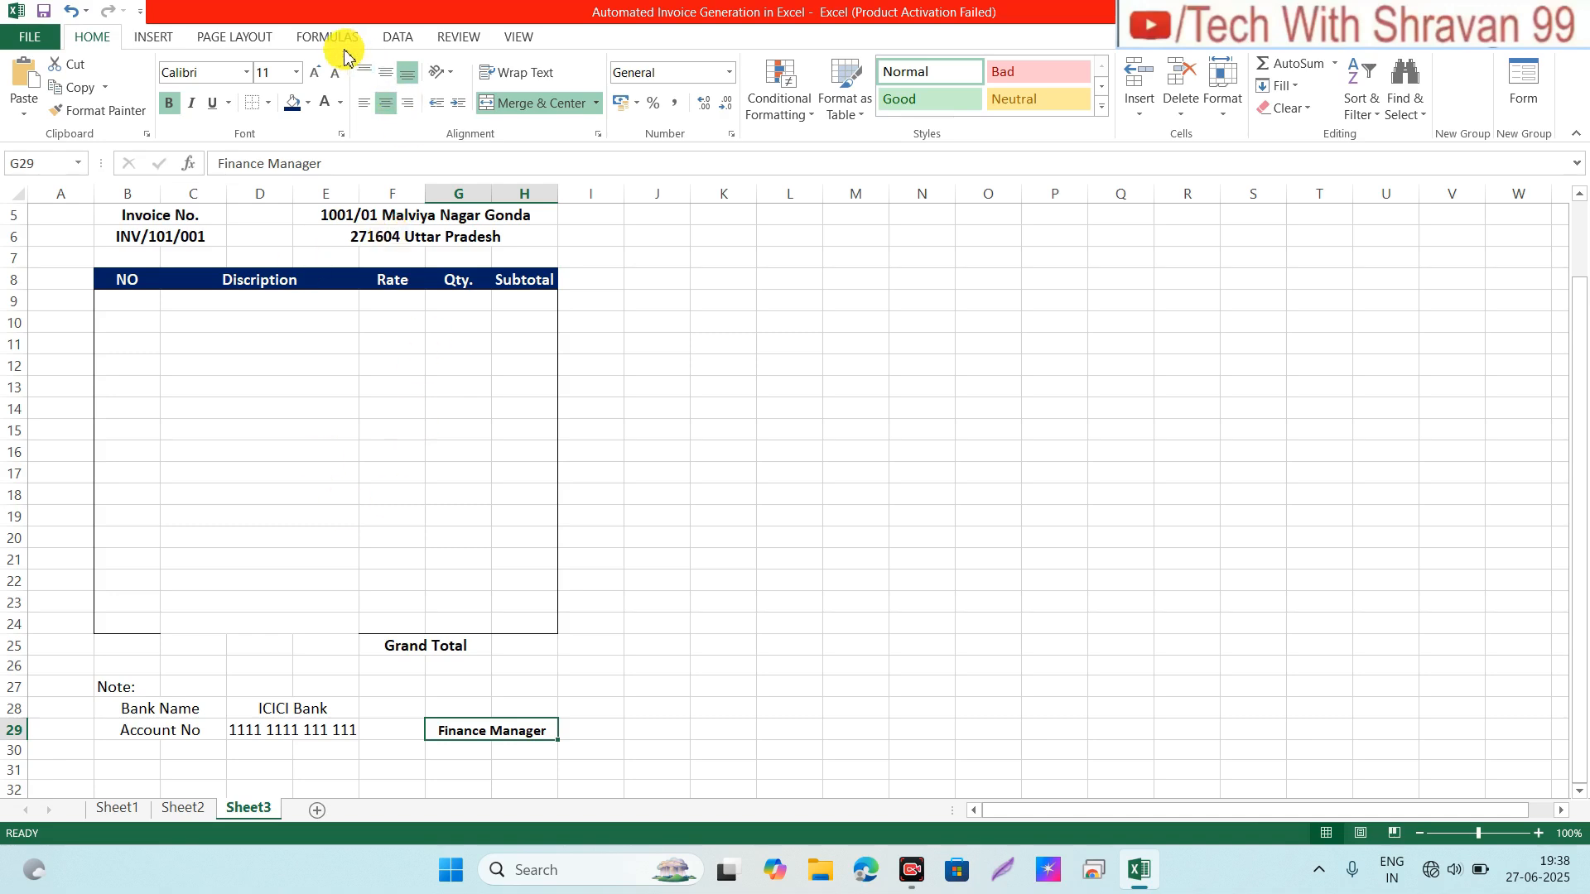
{"action": "left_click", "coordinate": [317, 73]}
{"action": "left_click", "coordinate": [317, 72]}
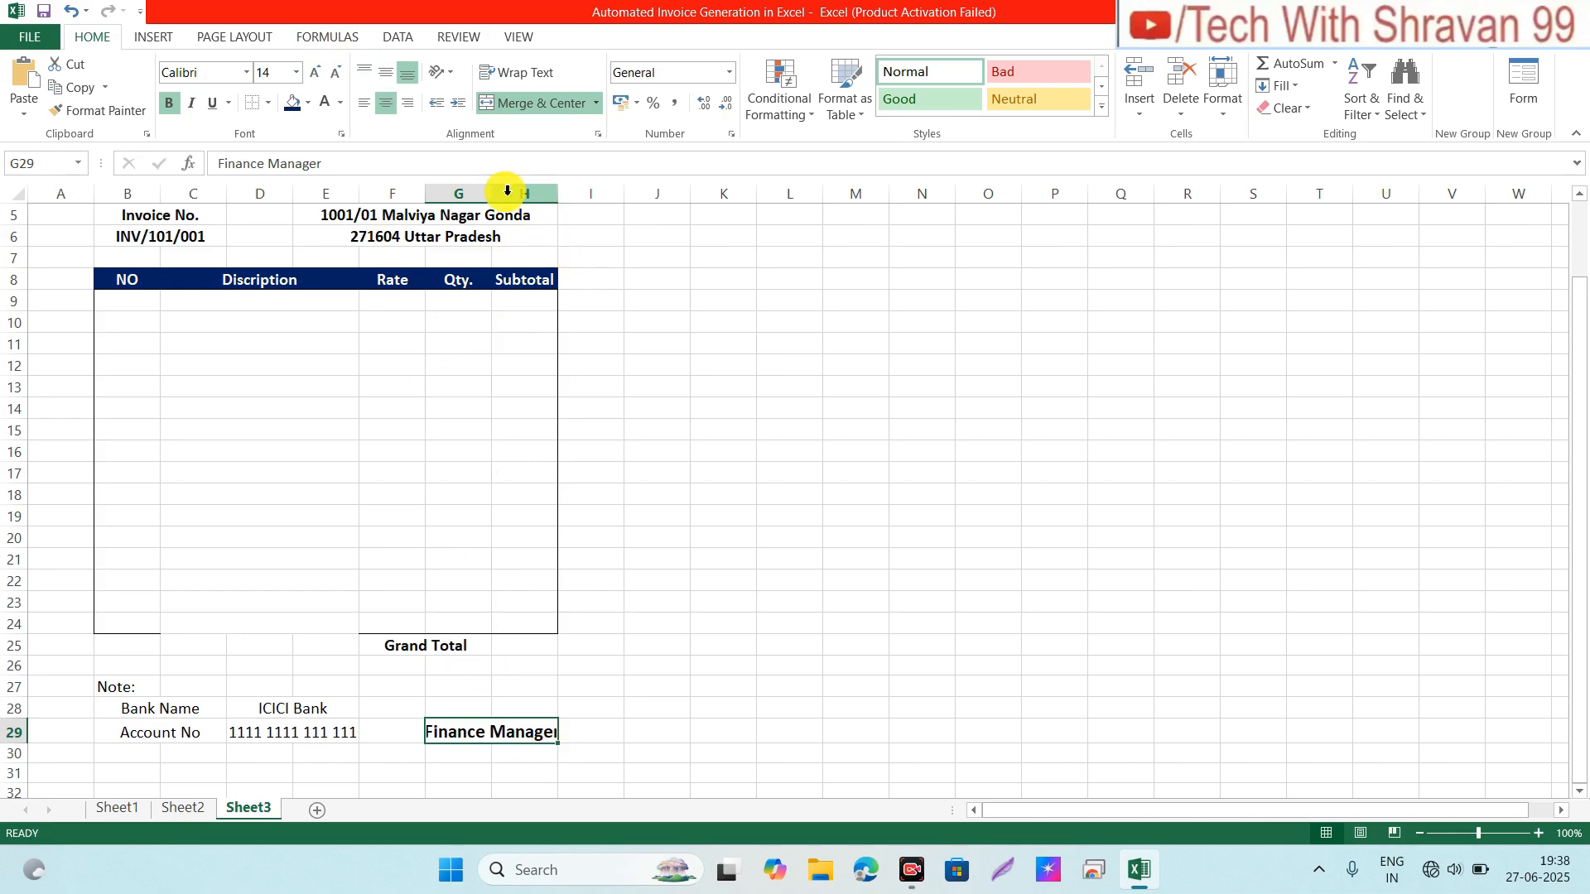
{"action": "left_click_drag", "start_coordinate": [491, 195], "coordinate": [582, 194]}
{"action": "key", "text": "Up"}
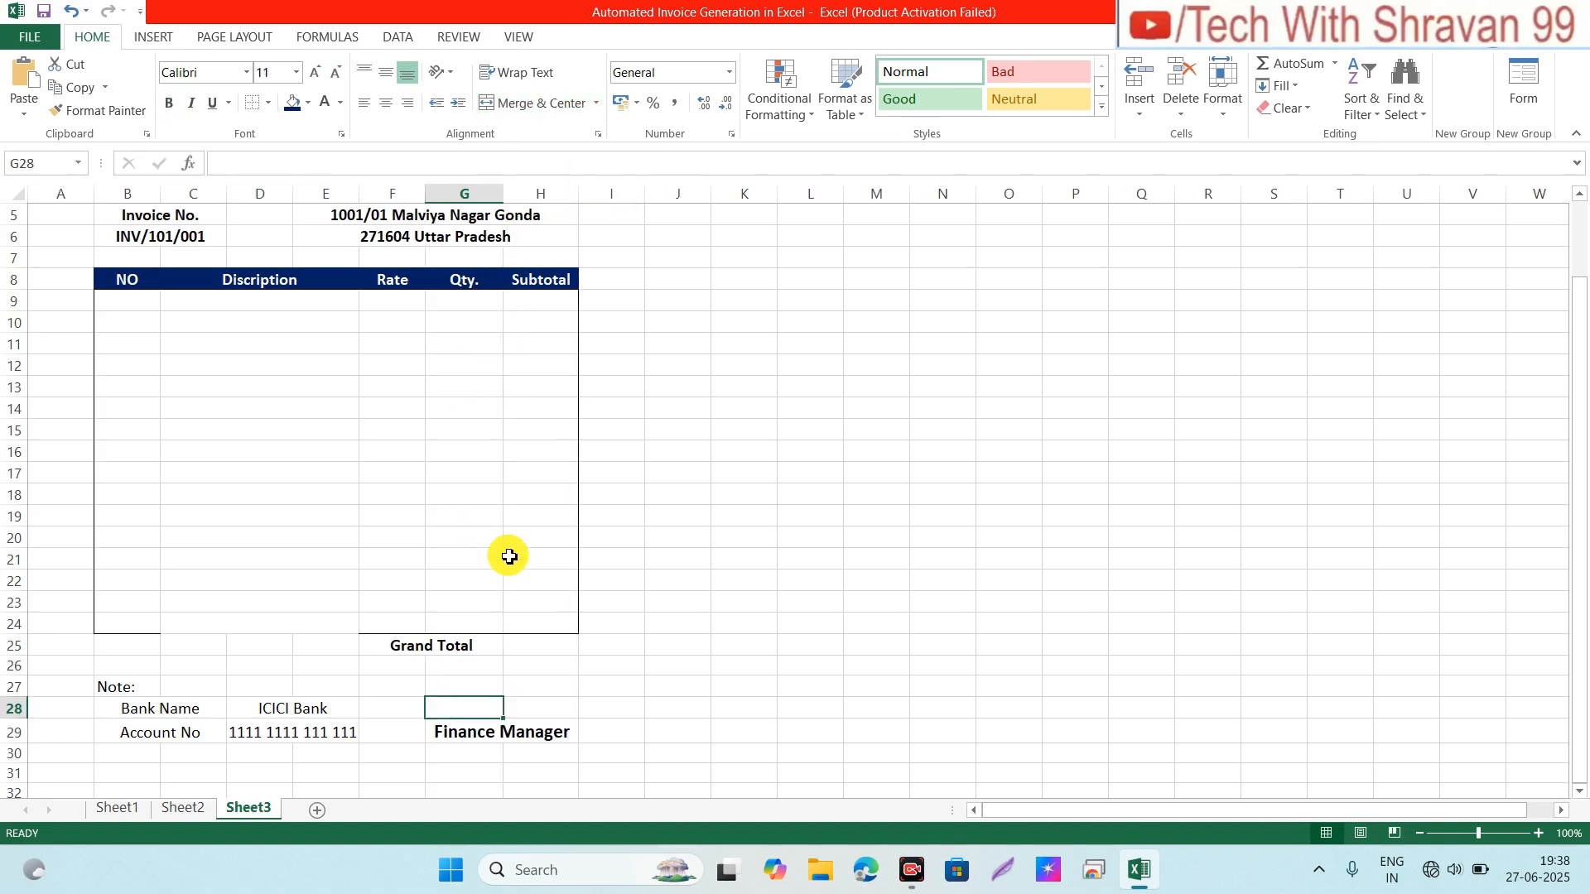
Step: Add a Thick Bottom Border under G28:H28 as the signature line
{"action": "key", "text": "shift+Right"}
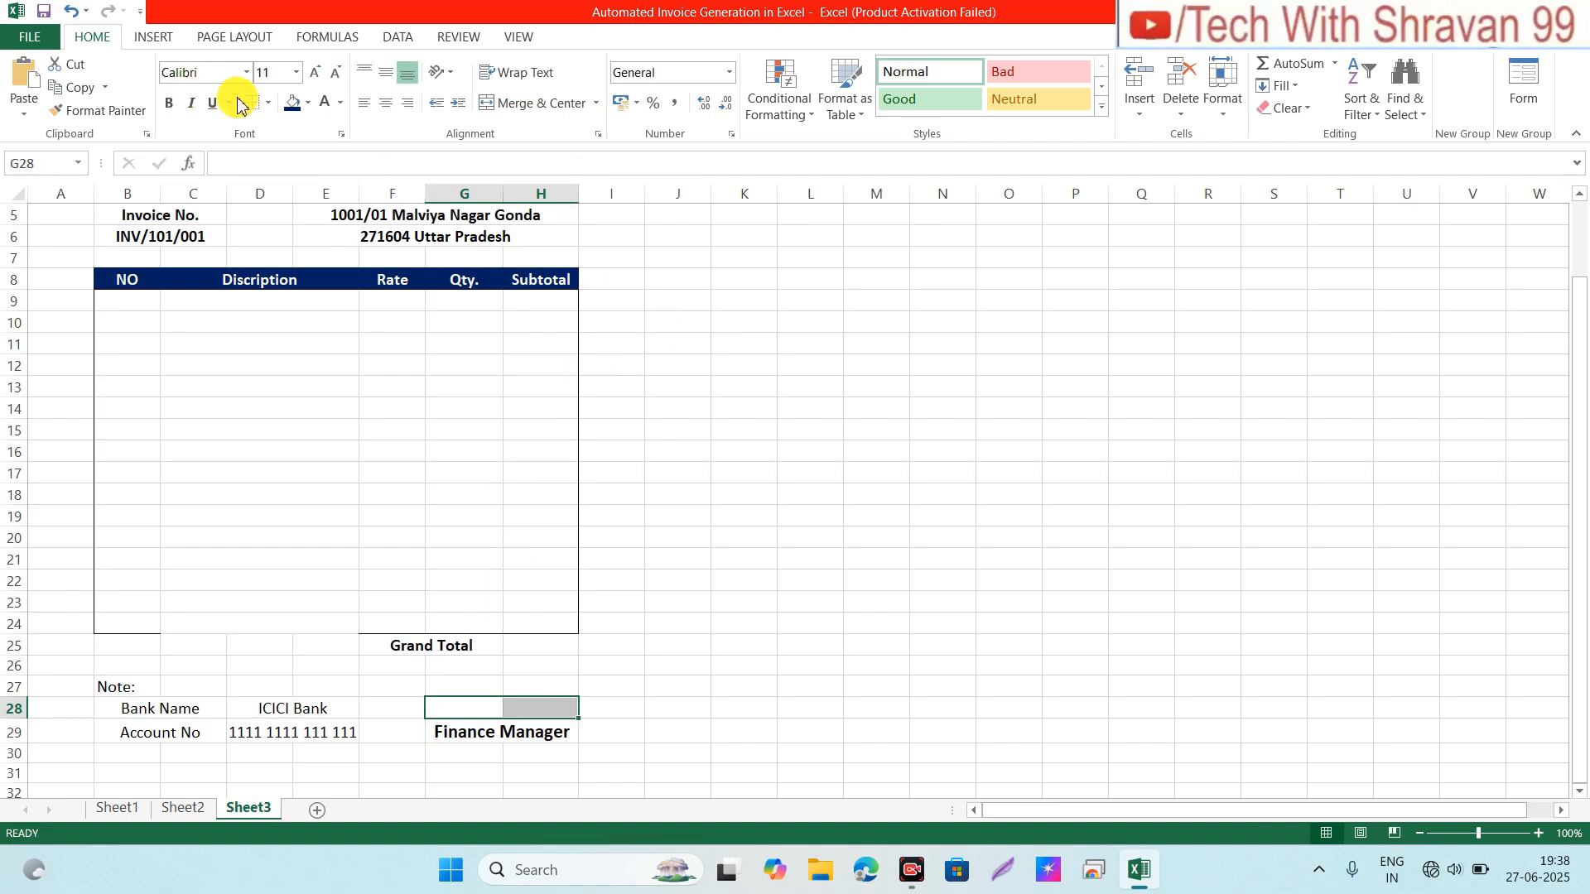
{"action": "left_click", "coordinate": [266, 104]}
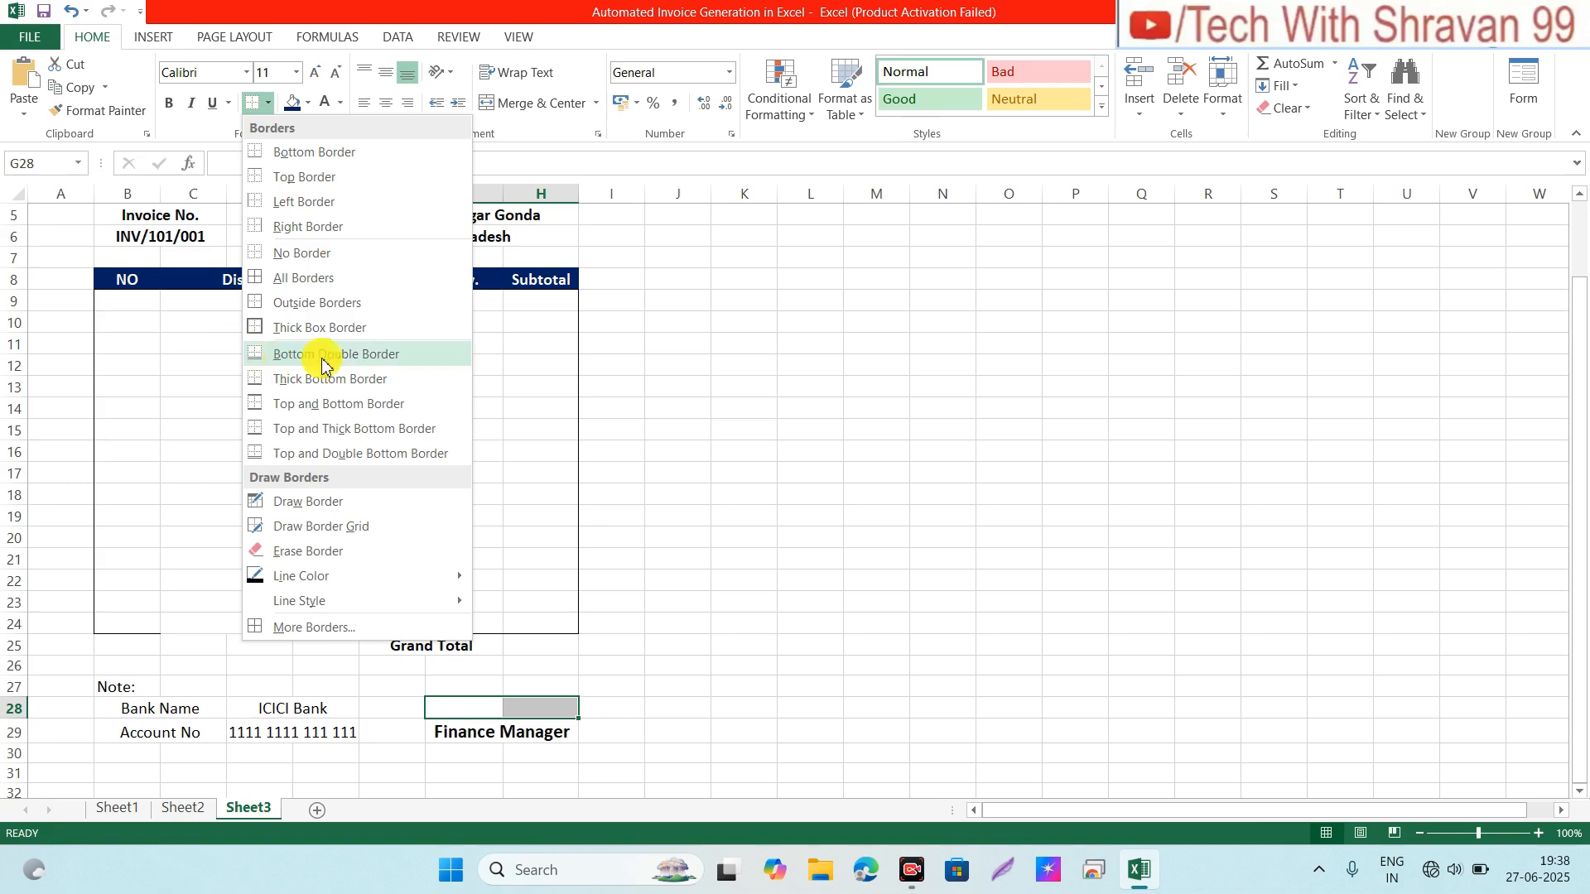
{"action": "left_click", "coordinate": [276, 380]}
{"action": "left_click", "coordinate": [412, 754]}
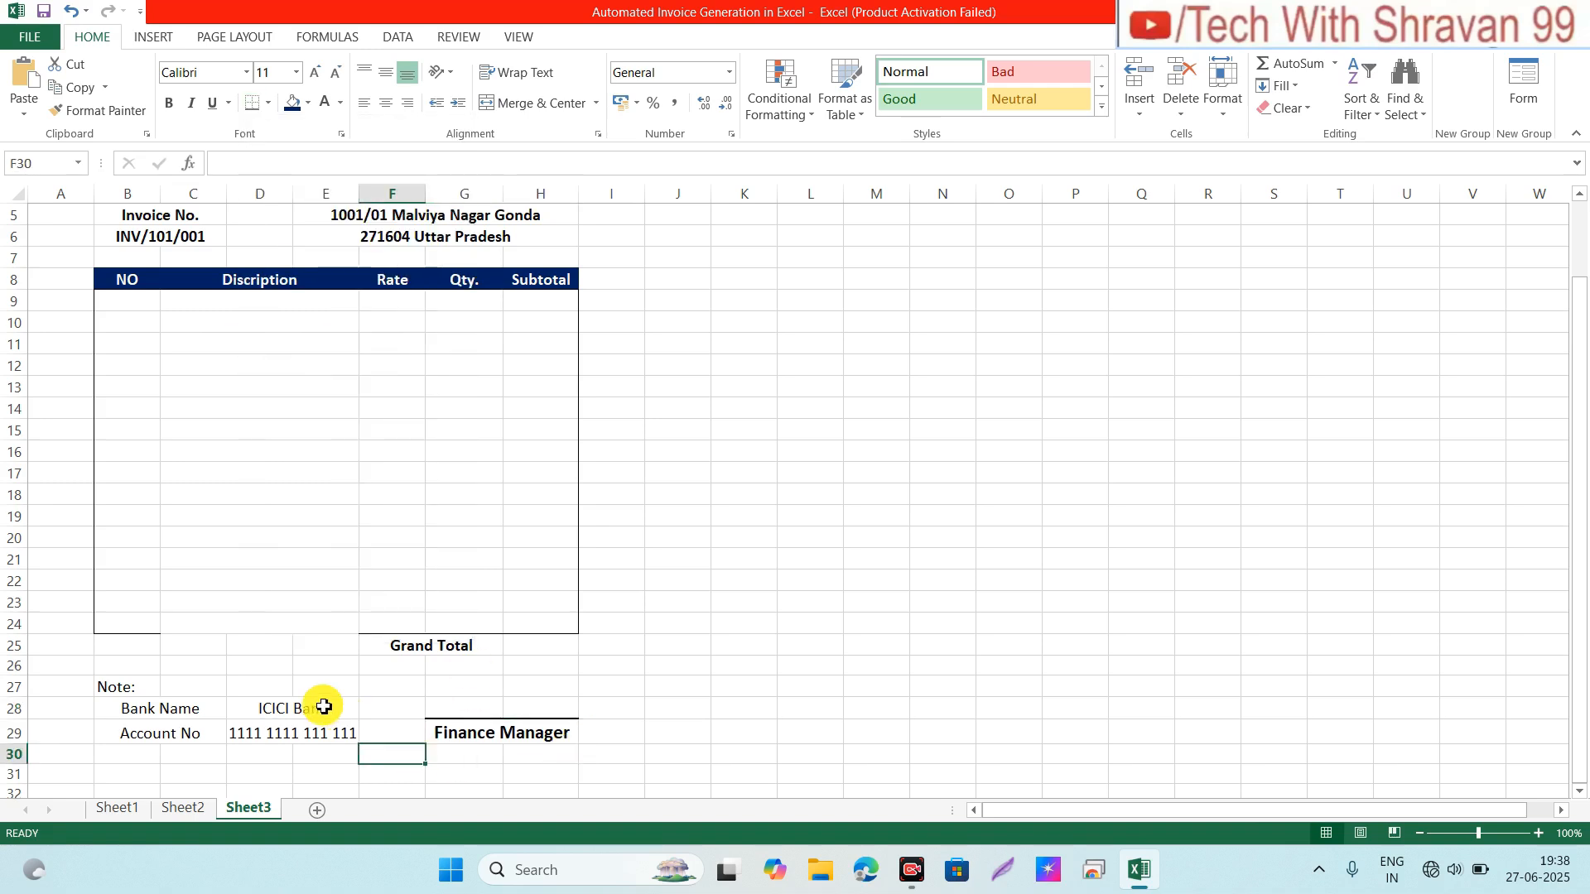
Step: Make the Note and bank details in B27:E29 bold
{"action": "left_click", "coordinate": [133, 686]}
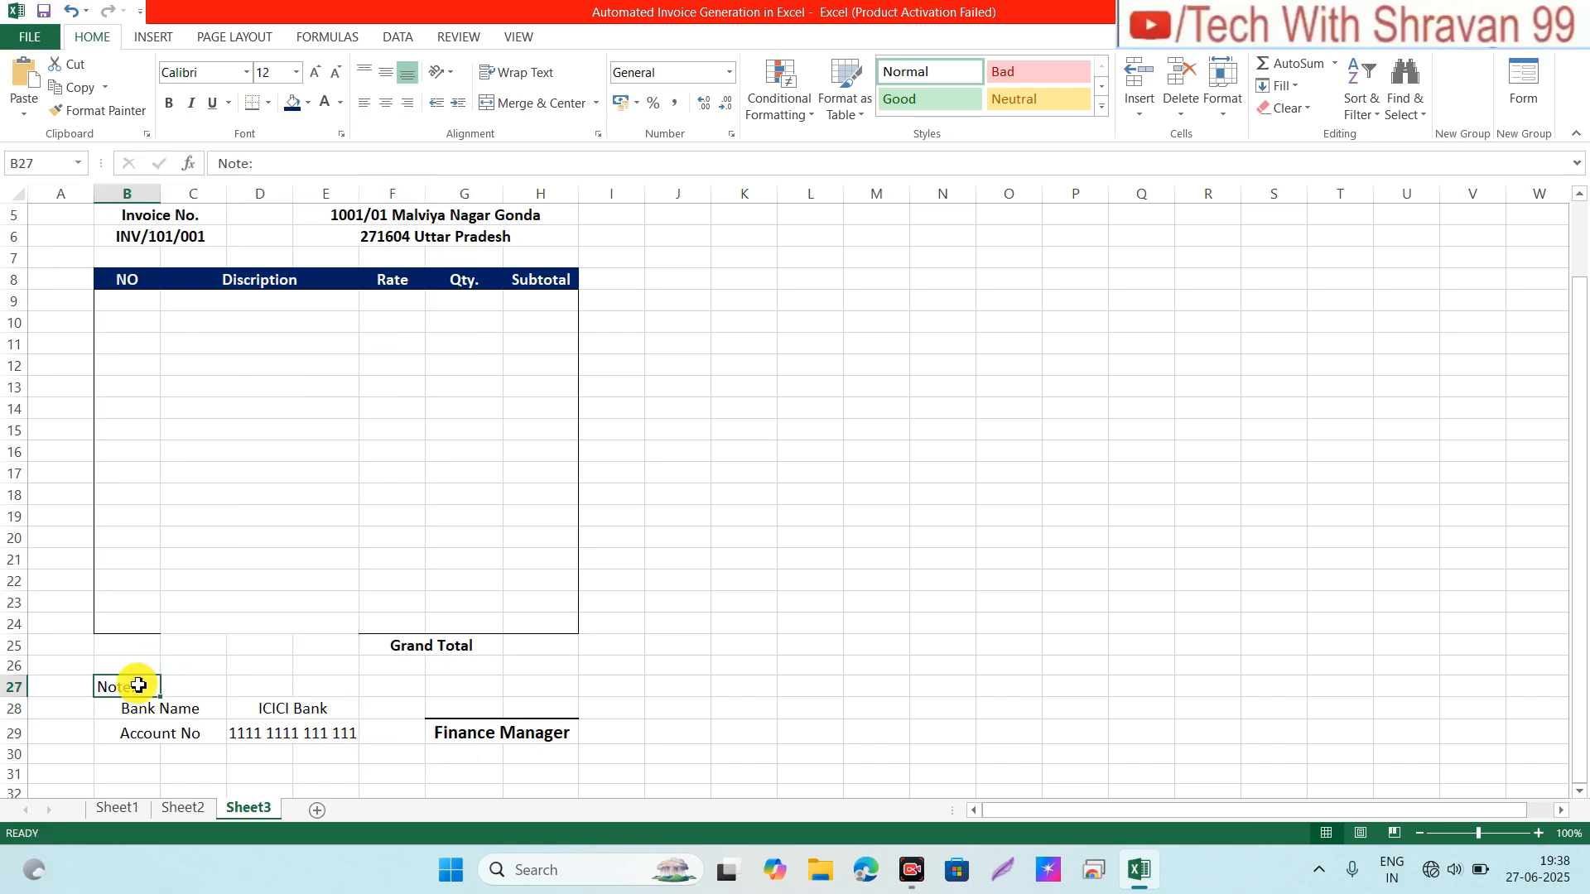
{"action": "key", "text": "shift+Down"}
{"action": "key", "text": "shift+Right"}
{"action": "key", "text": "shift+Right"}
{"action": "key", "text": "shift+Down"}
{"action": "key", "text": "ctrl+b"}
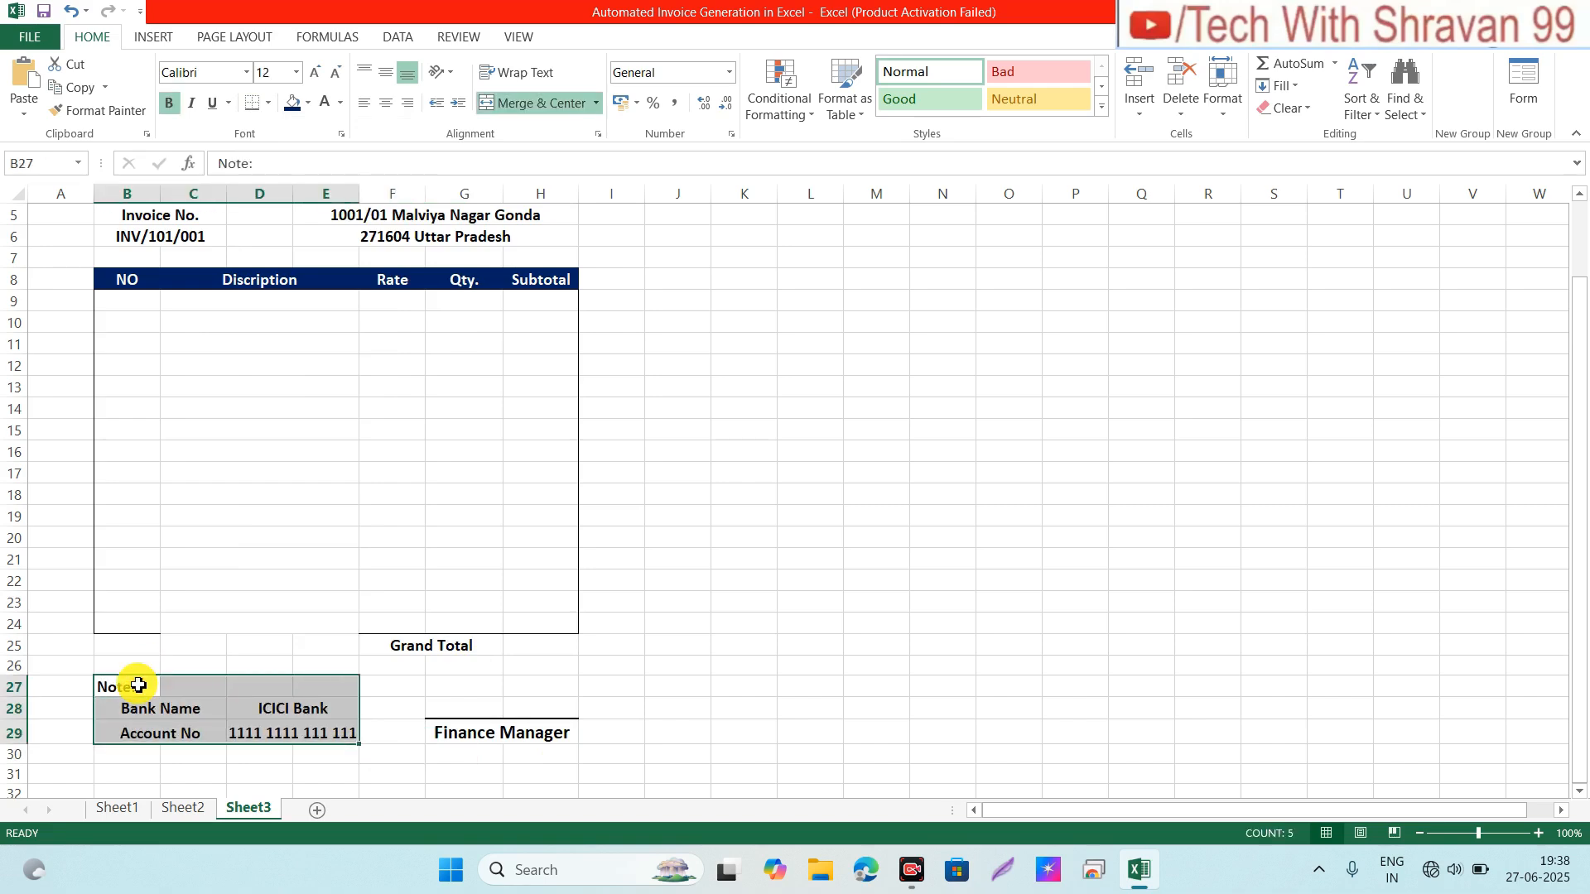
{"action": "left_click", "coordinate": [504, 741]}
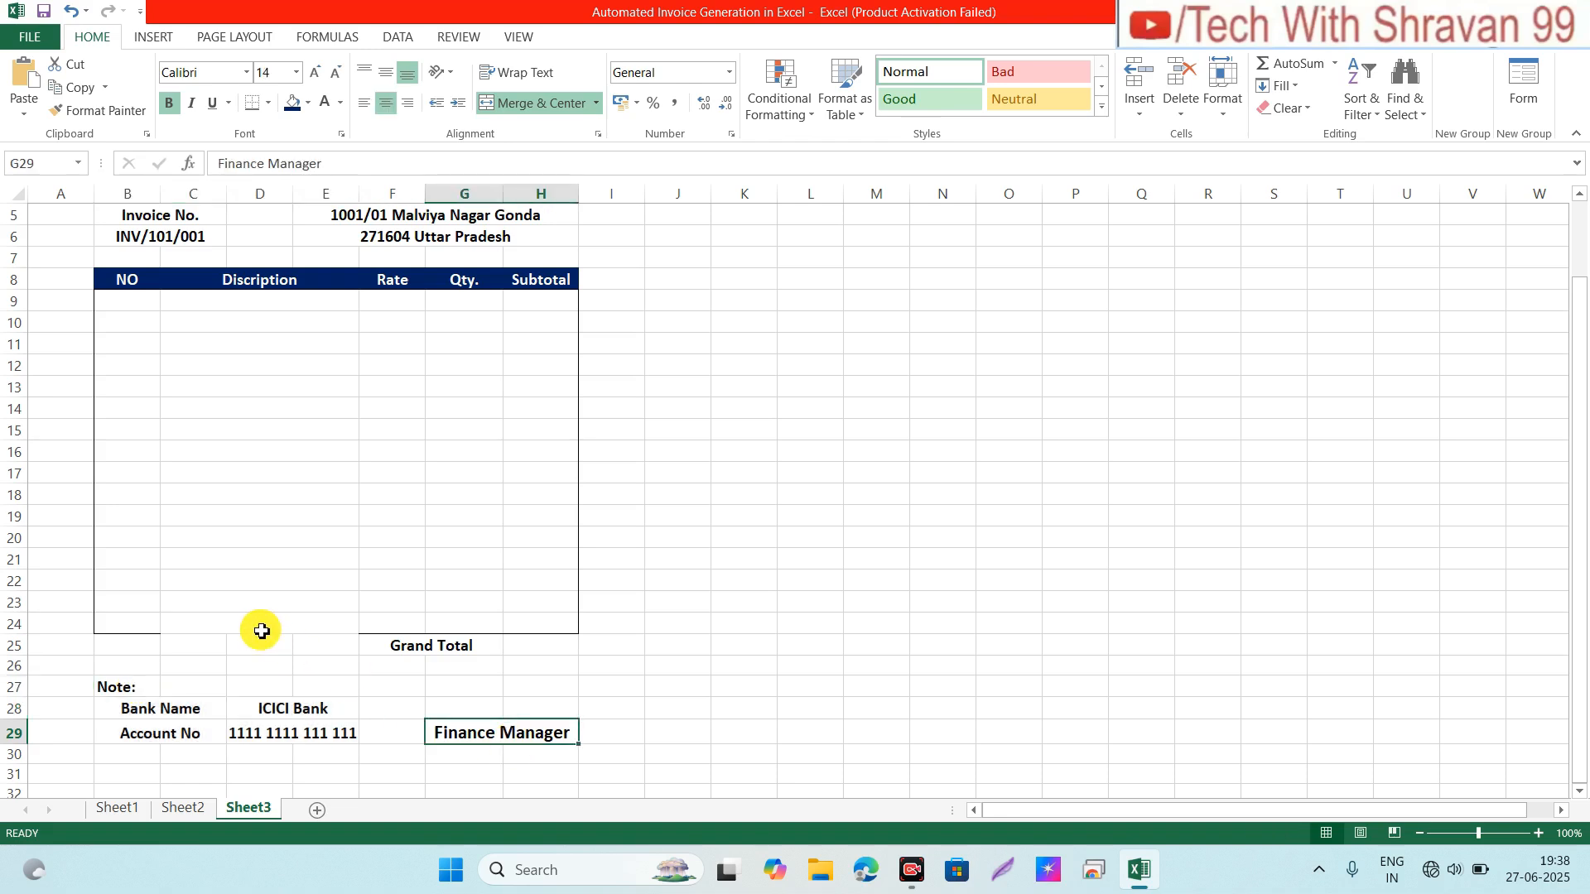
{"action": "left_click", "coordinate": [139, 307]}
{"action": "key", "text": "shift+Down"}
{"action": "key", "text": "shift+Down"}
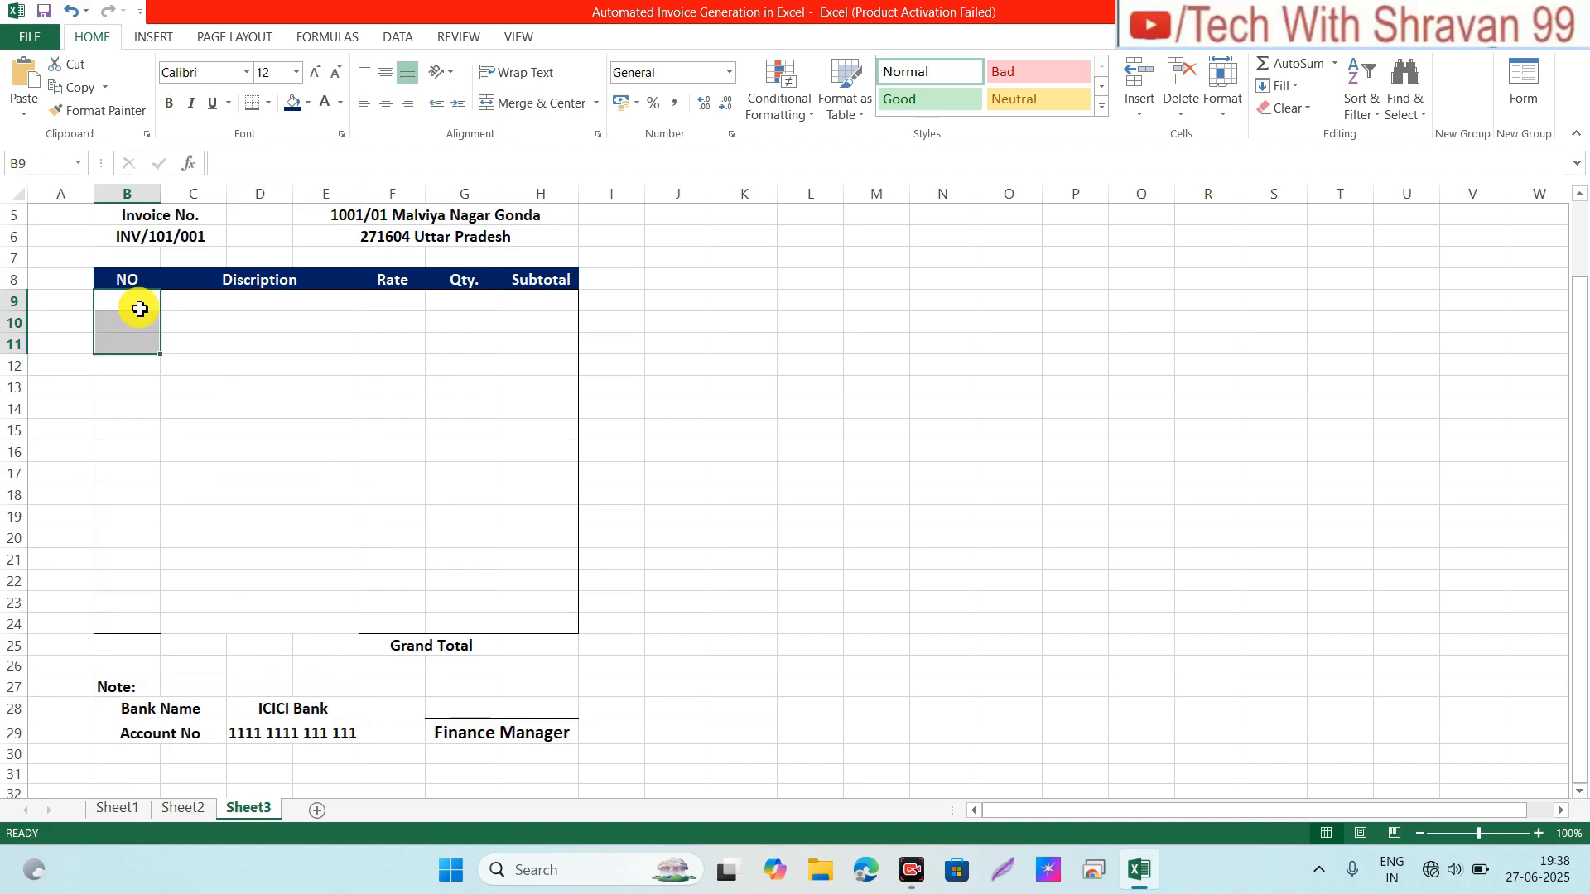
{"action": "left_click", "coordinate": [139, 308]}
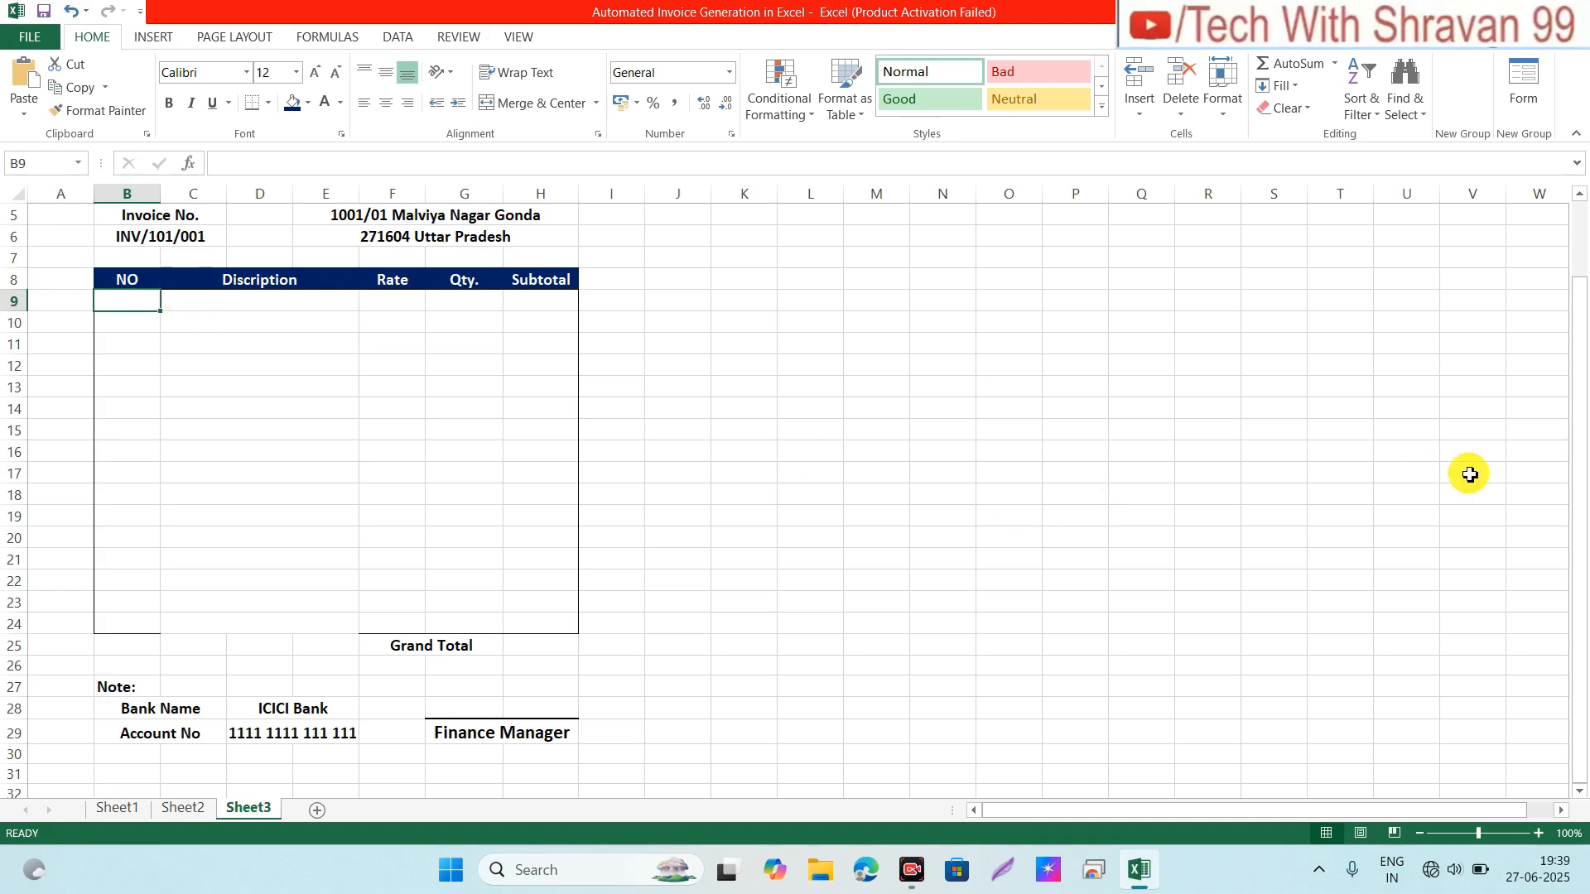
Step: Set the merged Abhi Enterprises title cell B1 to the Algerian font
{"action": "left_click", "coordinate": [1580, 196]}
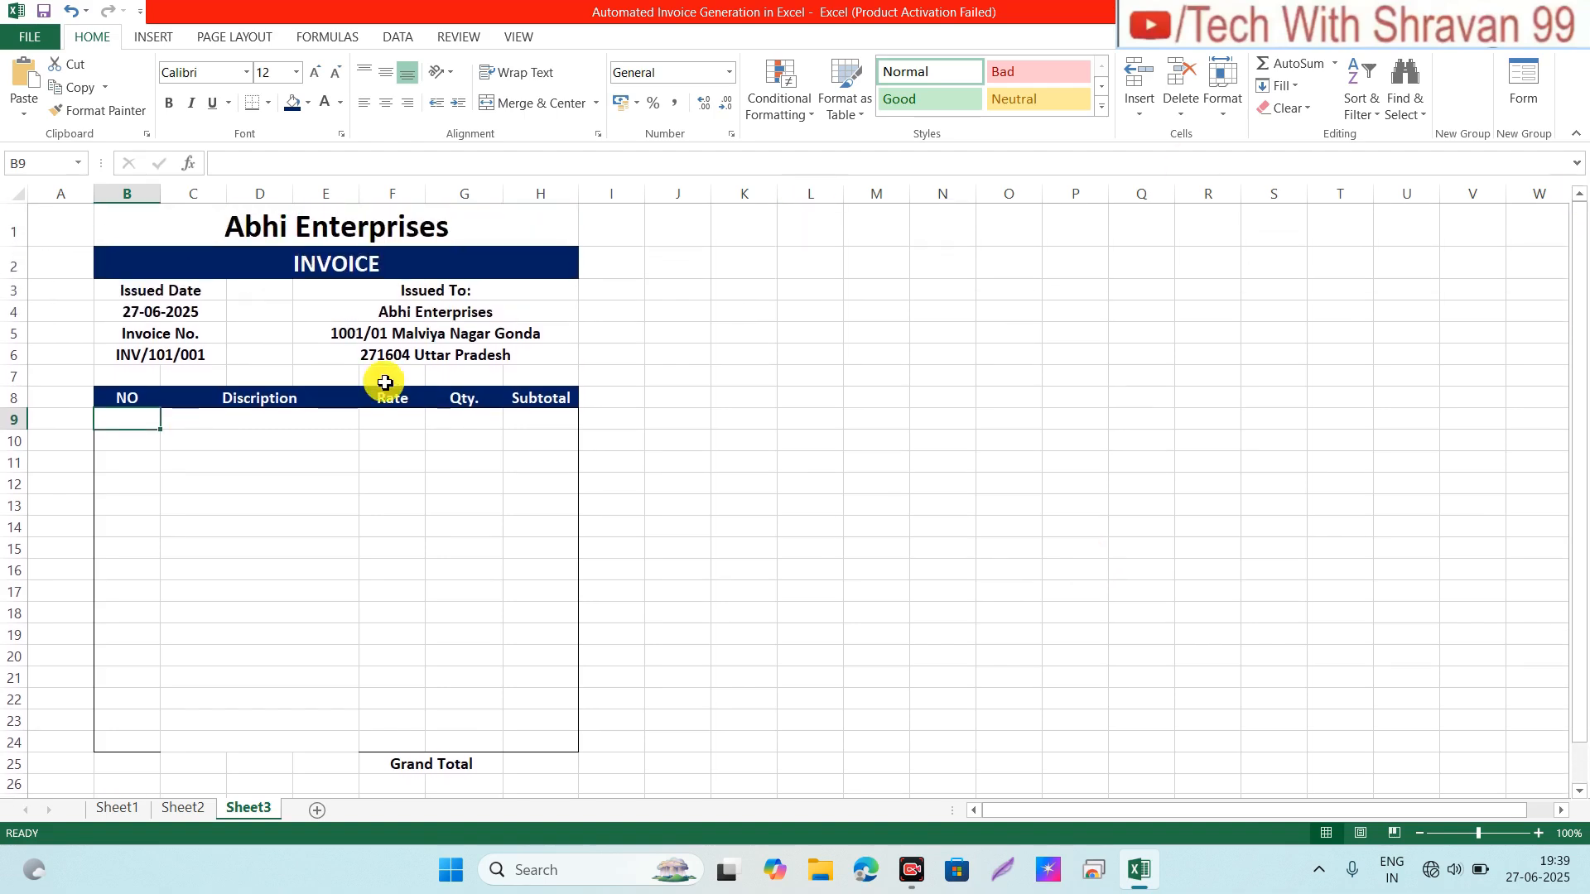
{"action": "left_click", "coordinate": [288, 436]}
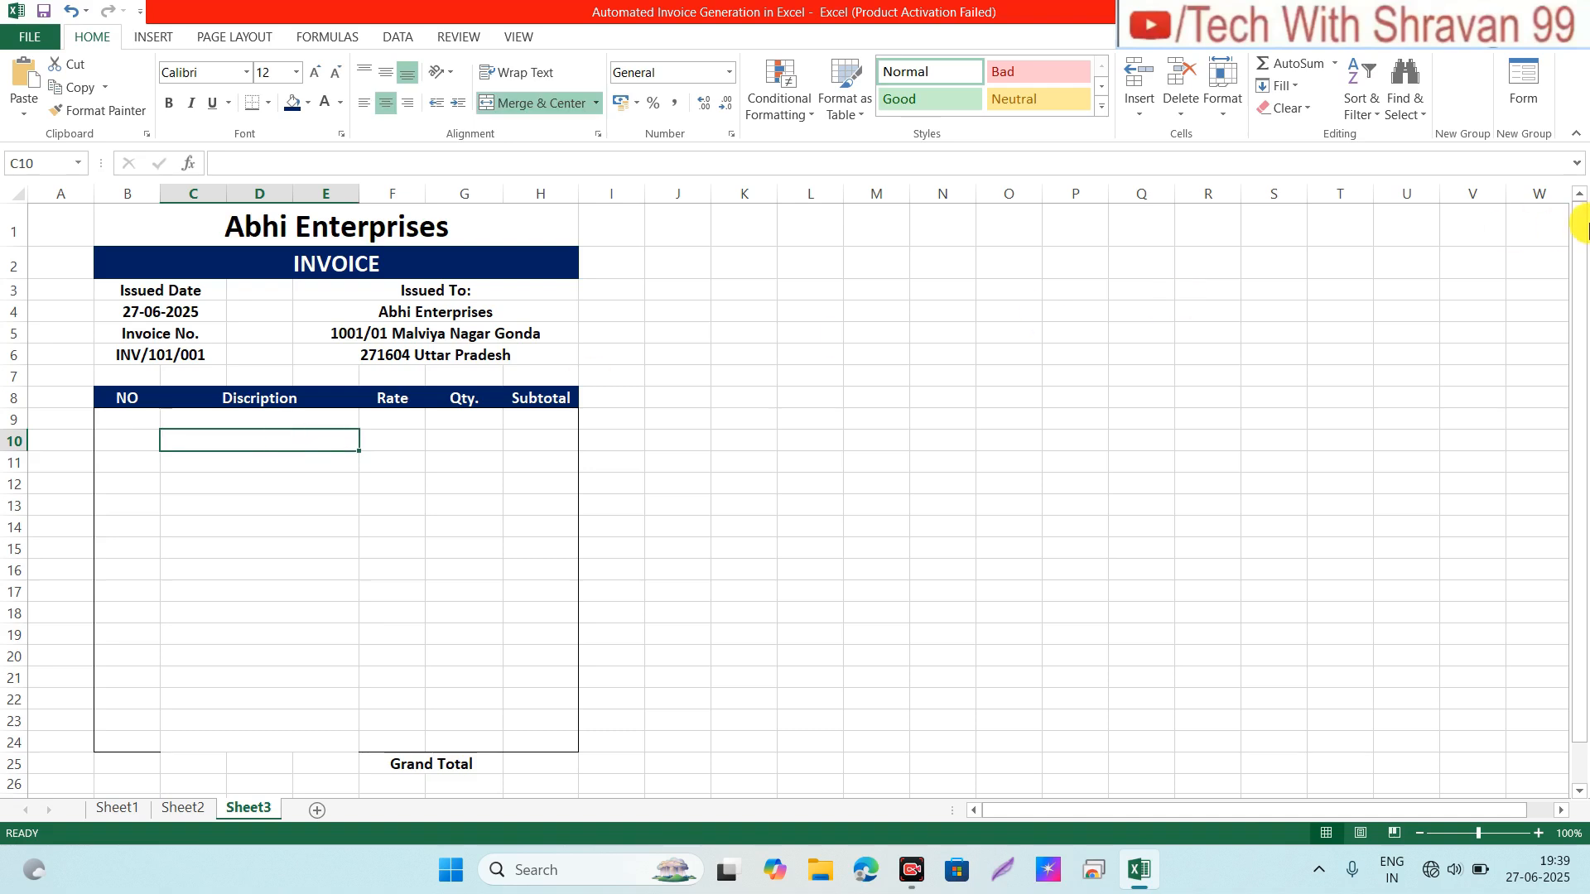
{"action": "left_click_drag", "start_coordinate": [1573, 238], "coordinate": [1583, 199]}
{"action": "left_click", "coordinate": [264, 218]}
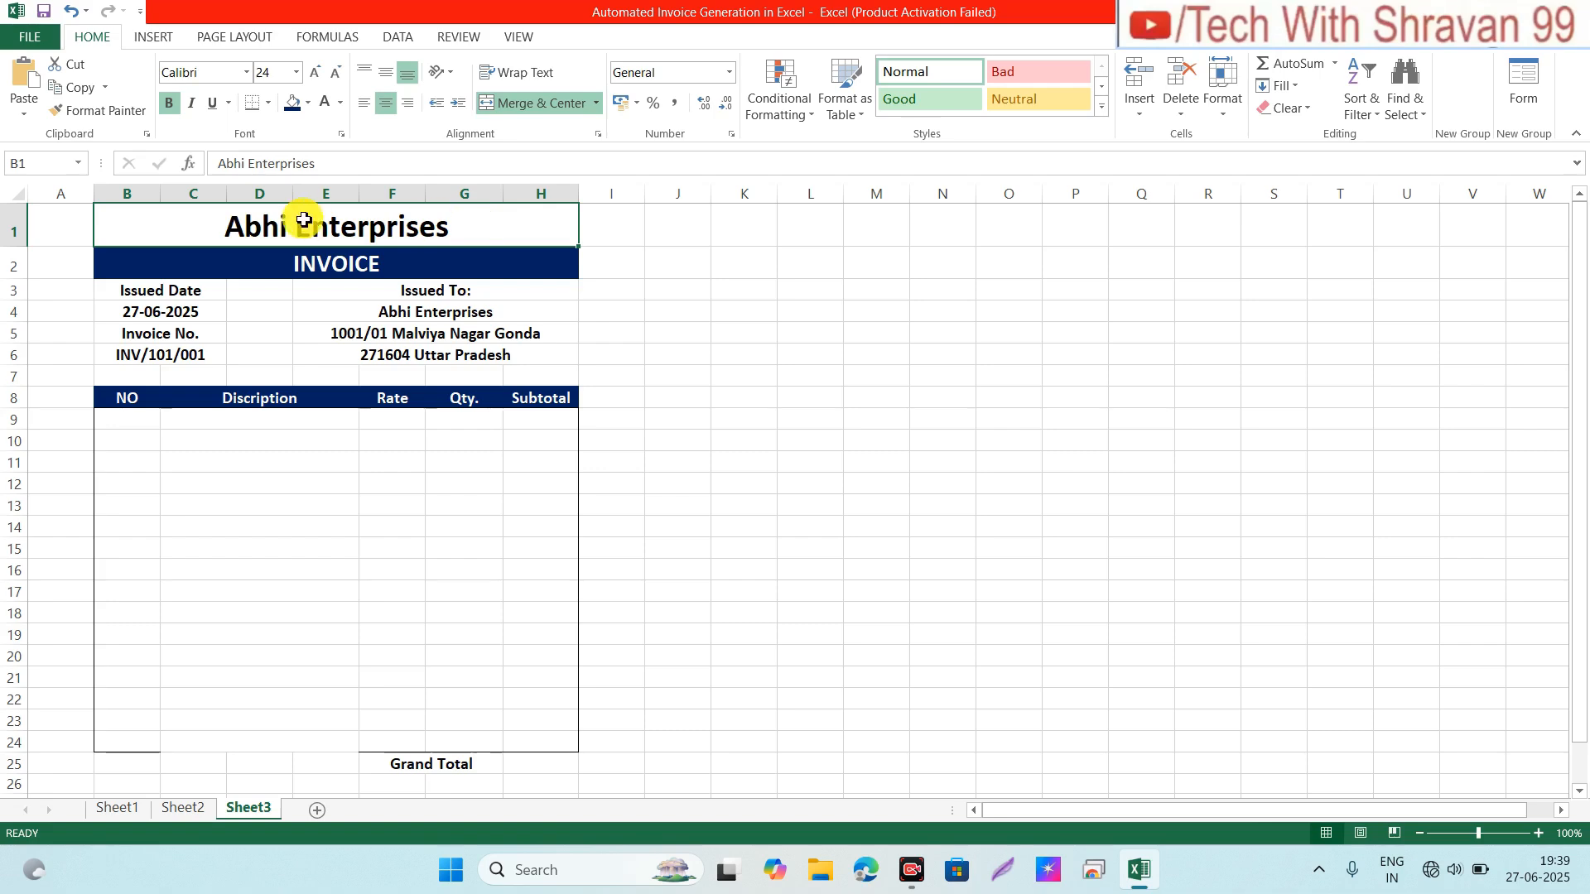
{"action": "left_click", "coordinate": [246, 74]}
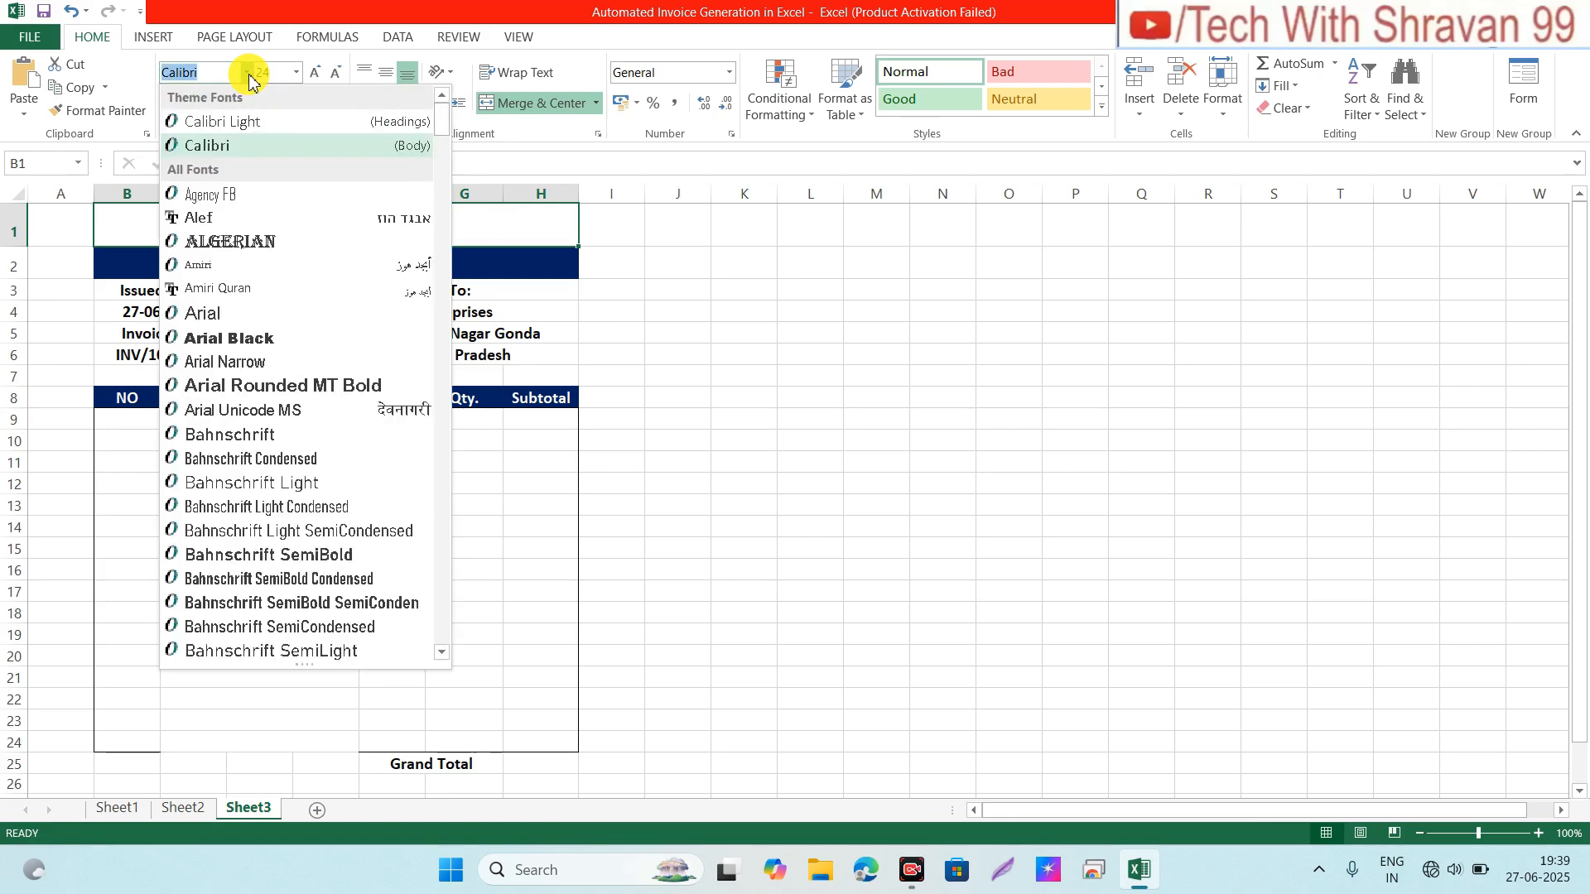
{"action": "left_click", "coordinate": [220, 243]}
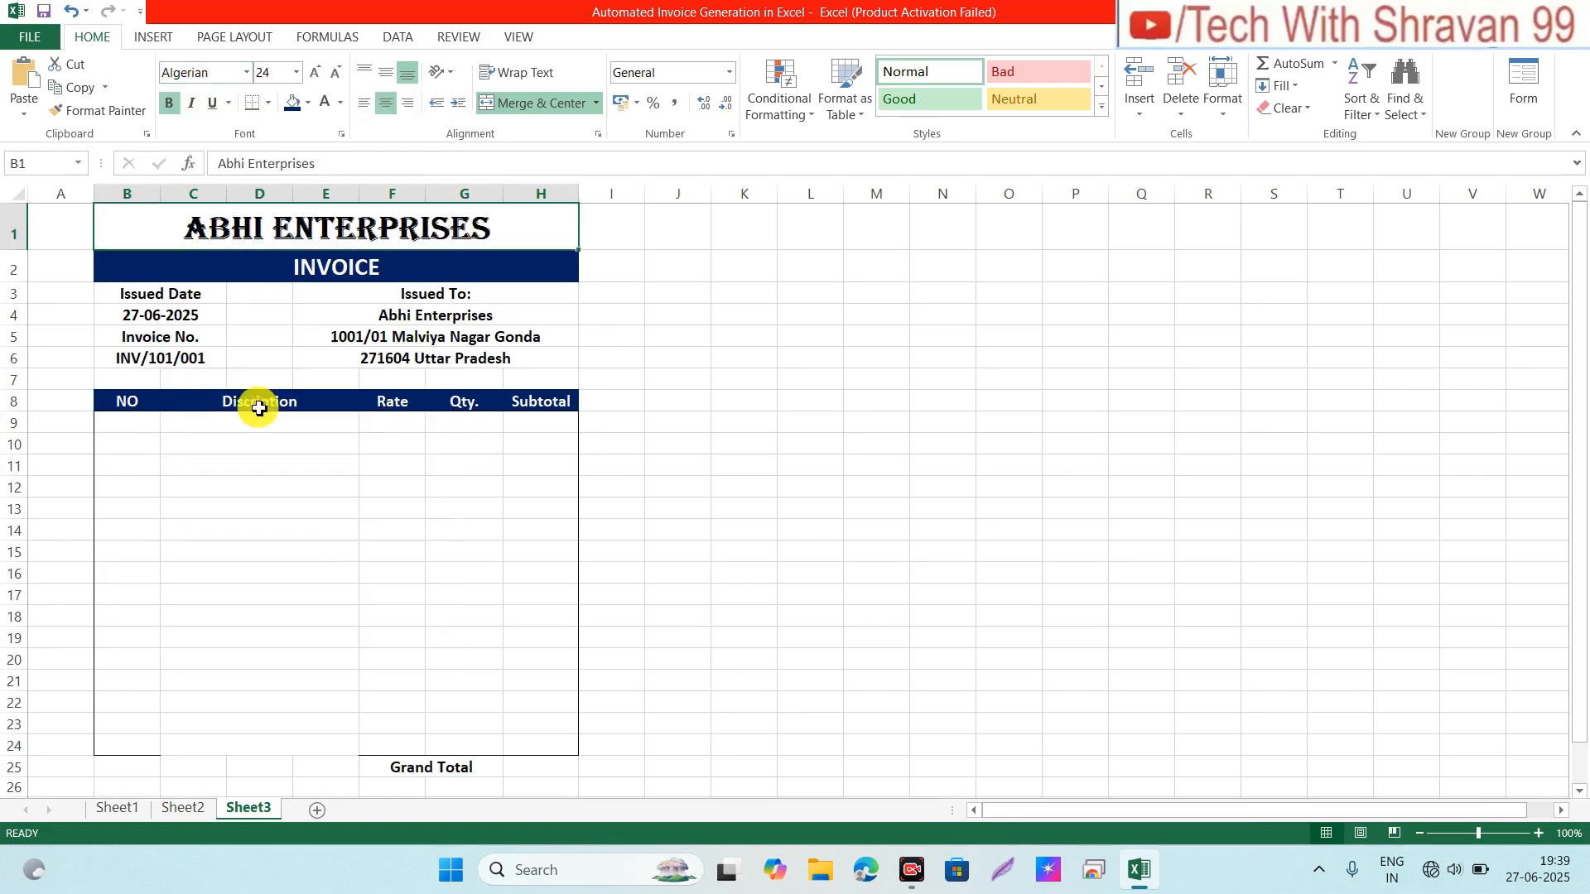
Step: Move to the first Discription cell in the invoice table
{"action": "left_click", "coordinate": [326, 423]}
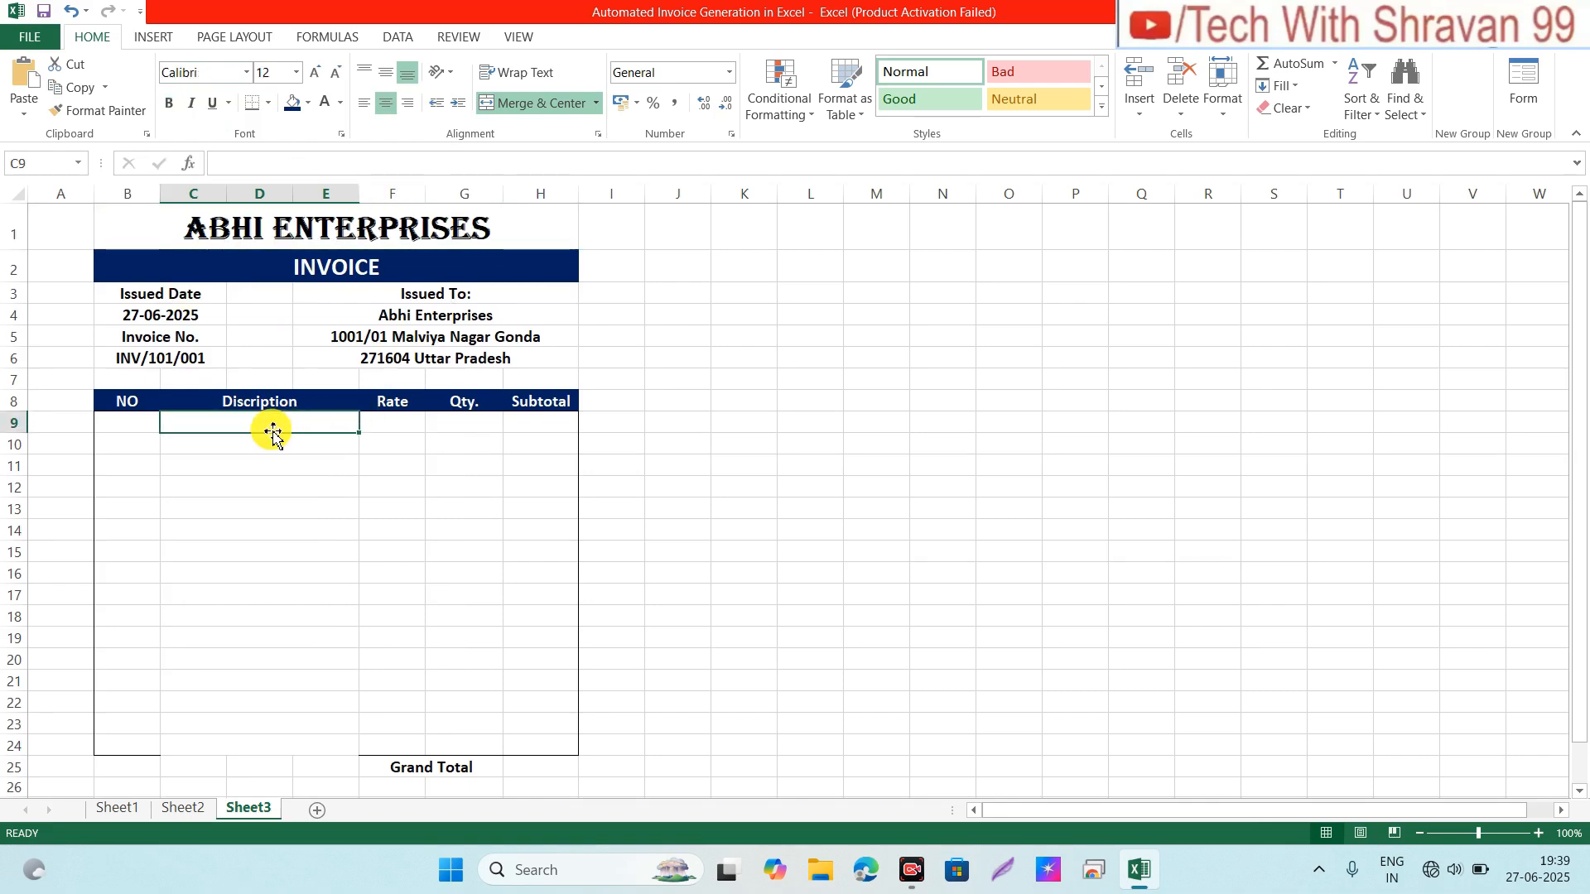
{"action": "key", "text": "Down"}
{"action": "key", "text": "Down"}
{"action": "key", "text": "Down"}
{"action": "key", "text": "Up"}
{"action": "key", "text": "Up"}
{"action": "key", "text": "Up"}
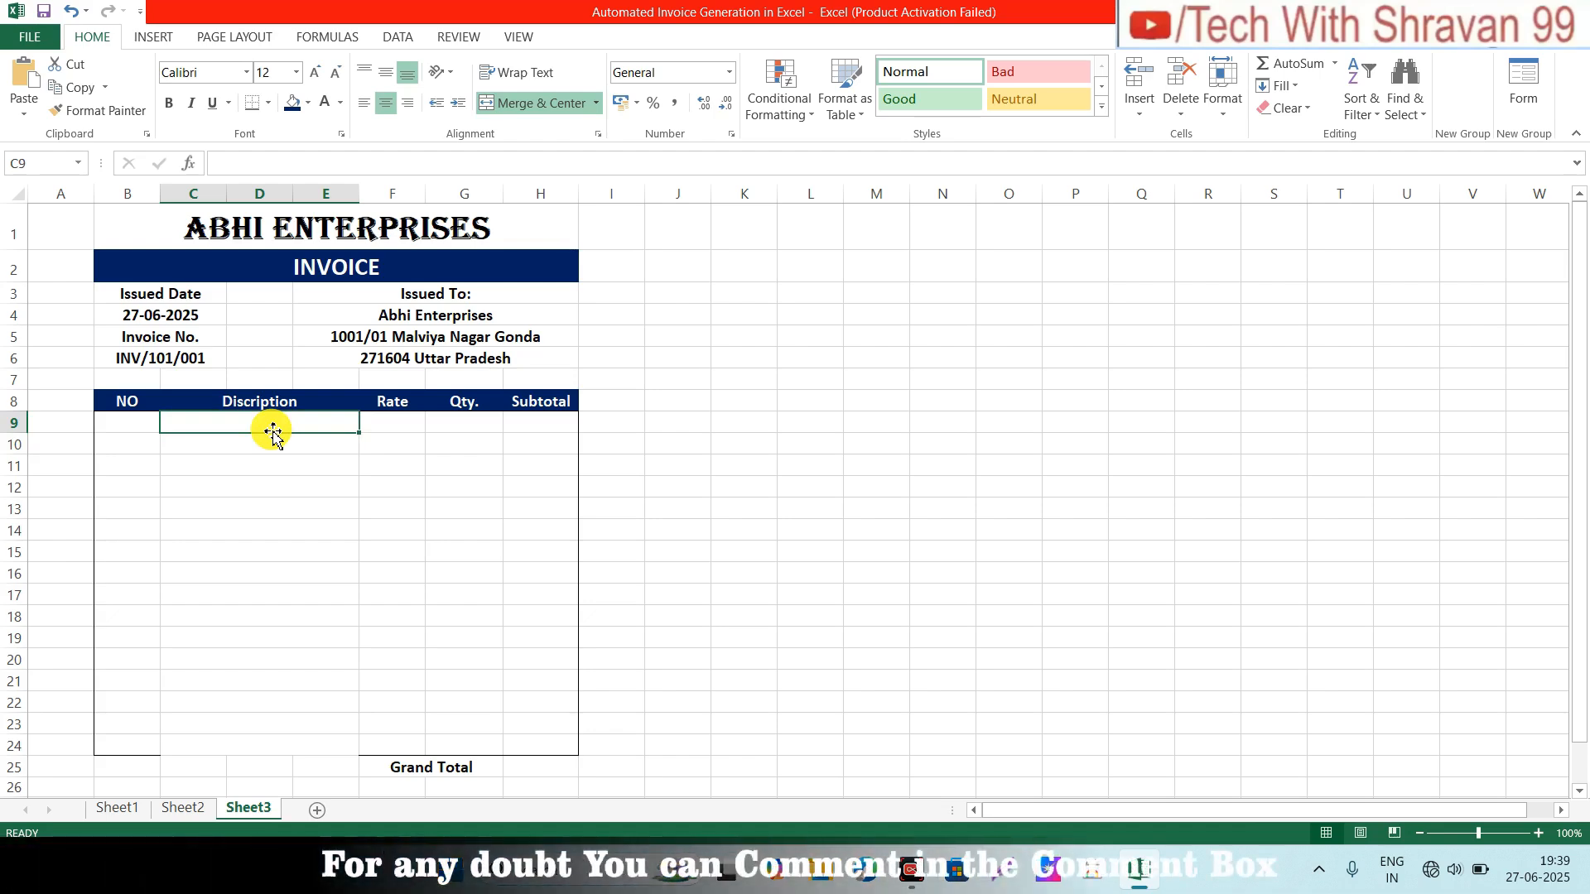
Step: On Sheet2, make the Name of Items and Rate headers bold
{"action": "left_click", "coordinate": [202, 809]}
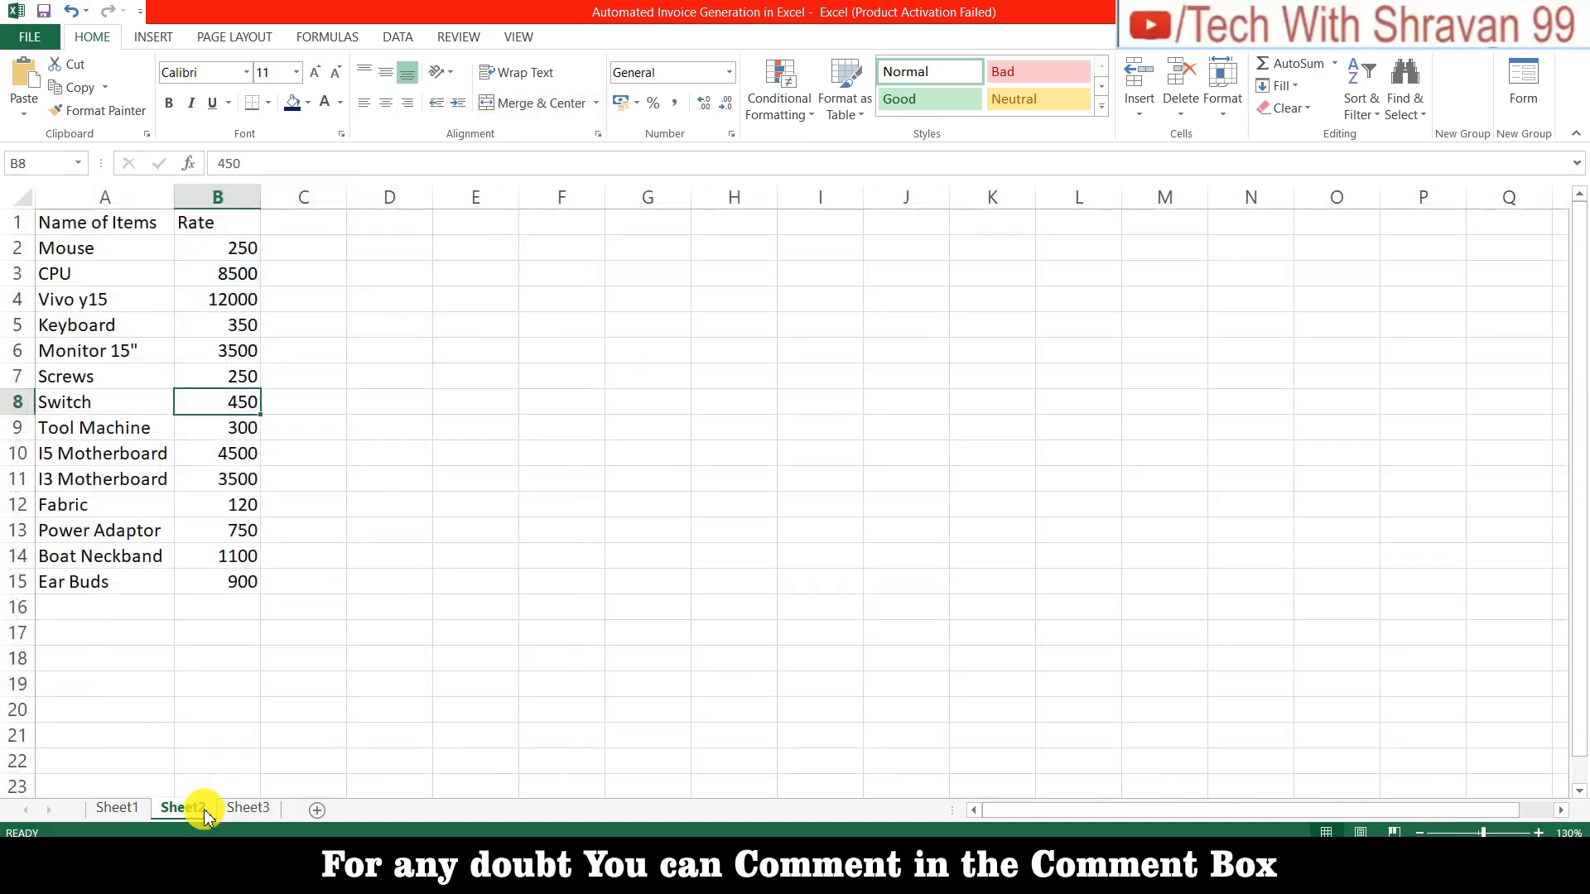
{"action": "left_click", "coordinate": [163, 242]}
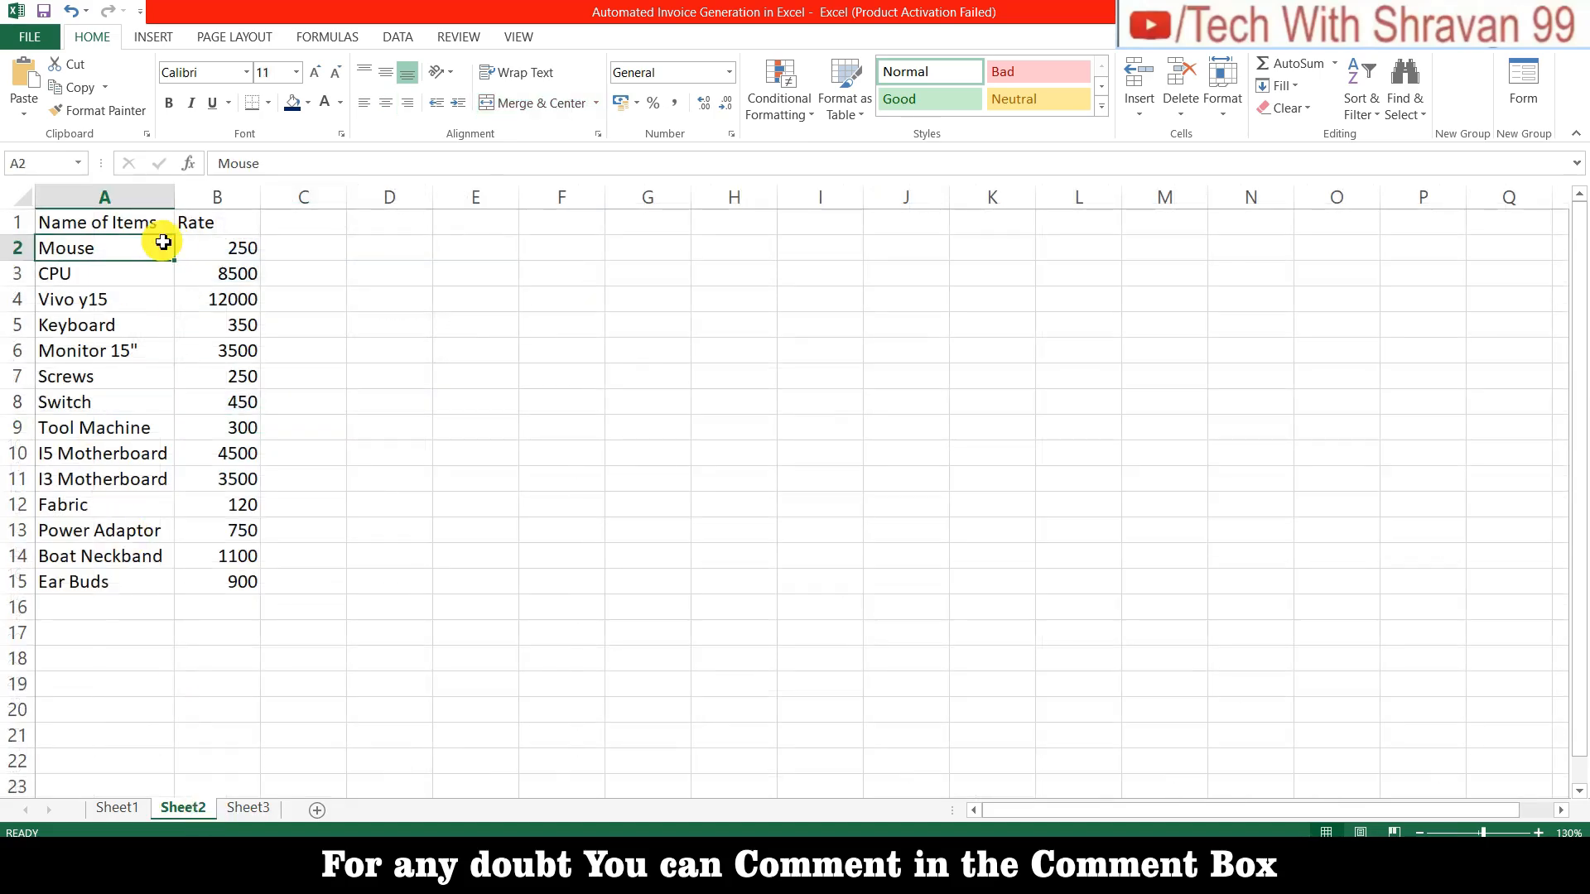
{"action": "key", "text": "Up"}
{"action": "key", "text": "shift+Right"}
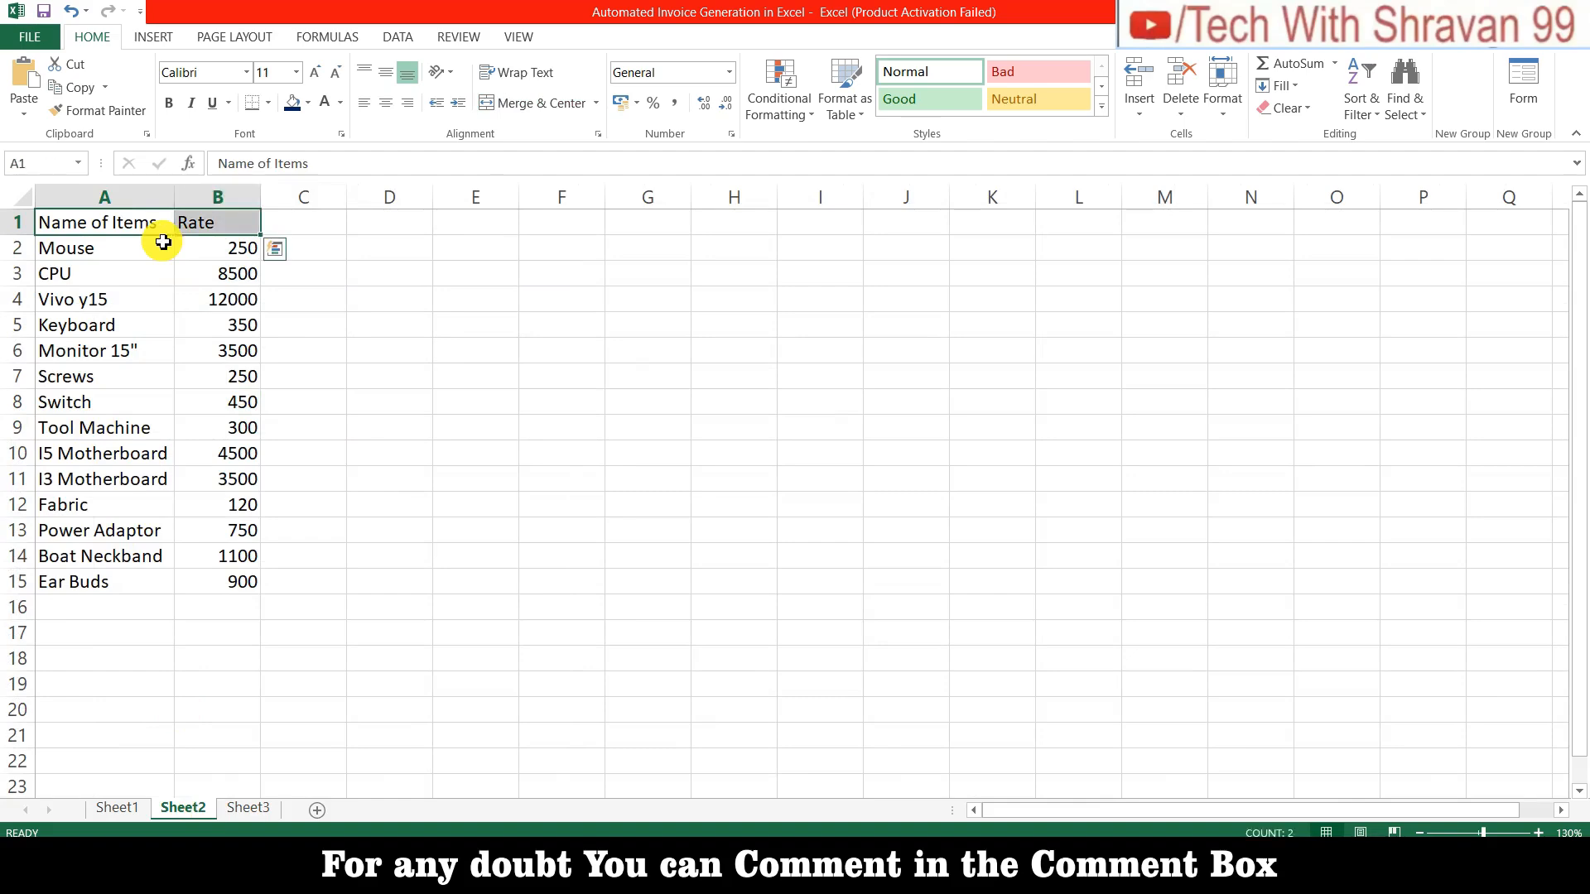
{"action": "left_click", "coordinate": [169, 103]}
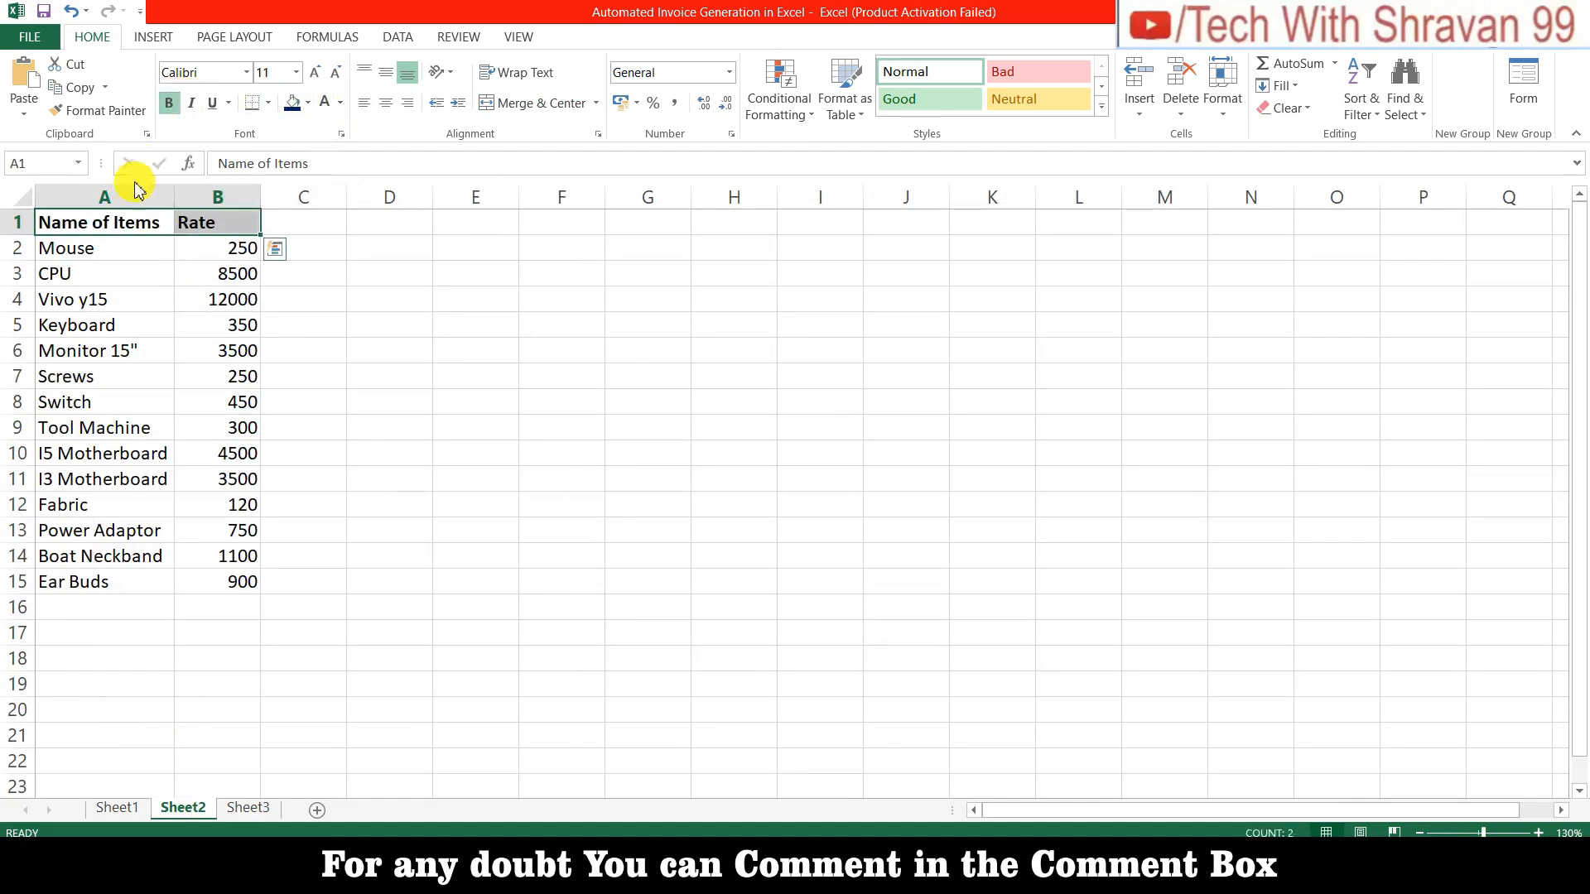
Step: Check the Mouse item's rate on Sheet2, then return to the Sheet3 invoice
{"action": "left_click", "coordinate": [124, 251]}
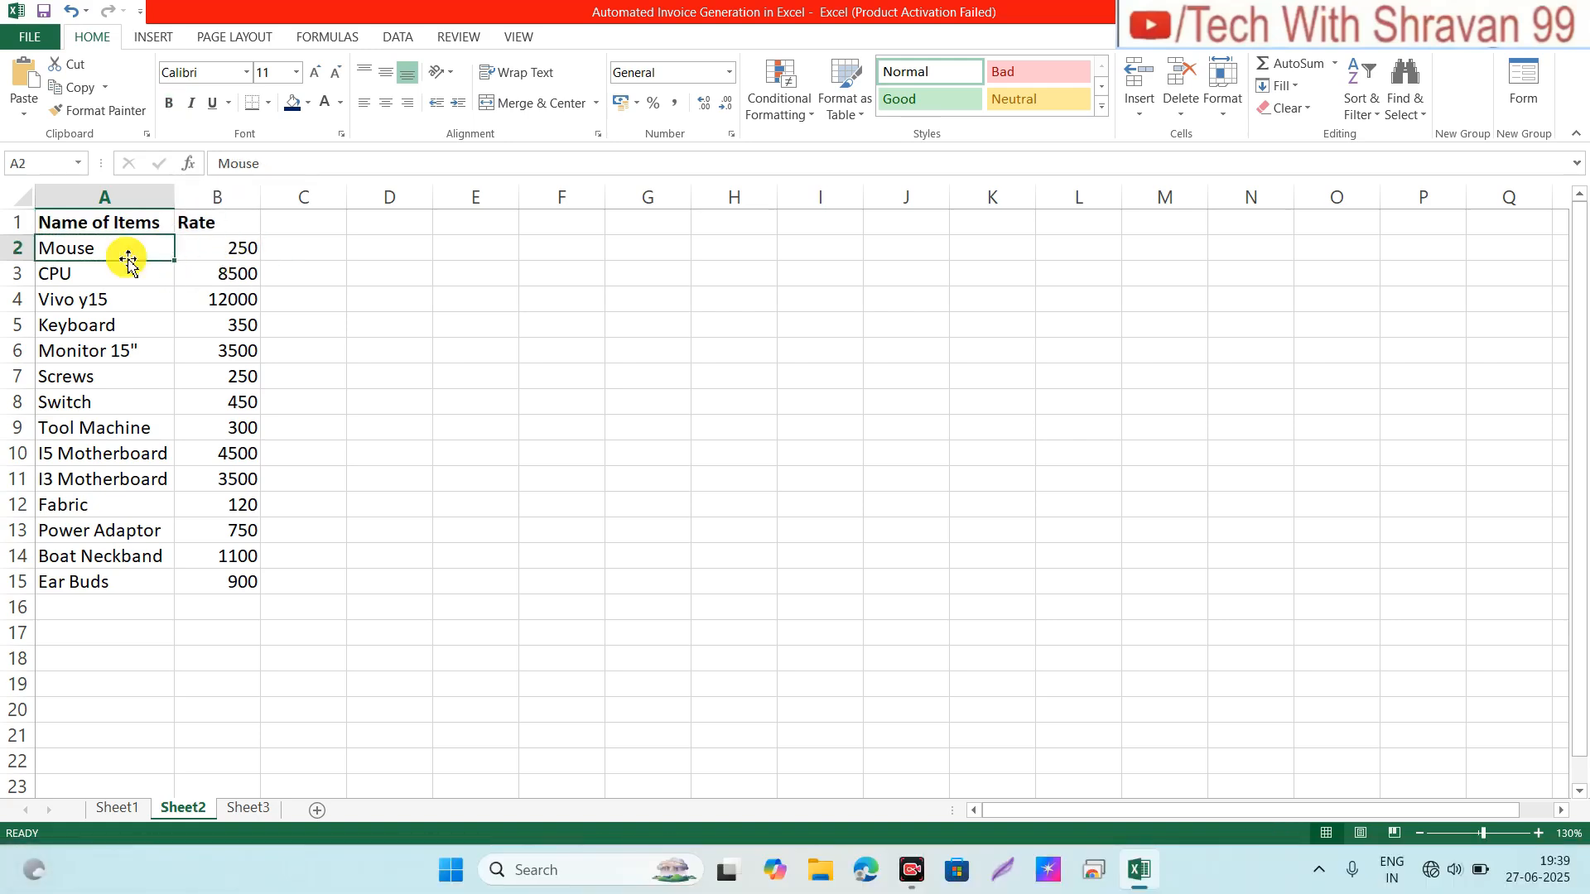
{"action": "key", "text": "Right"}
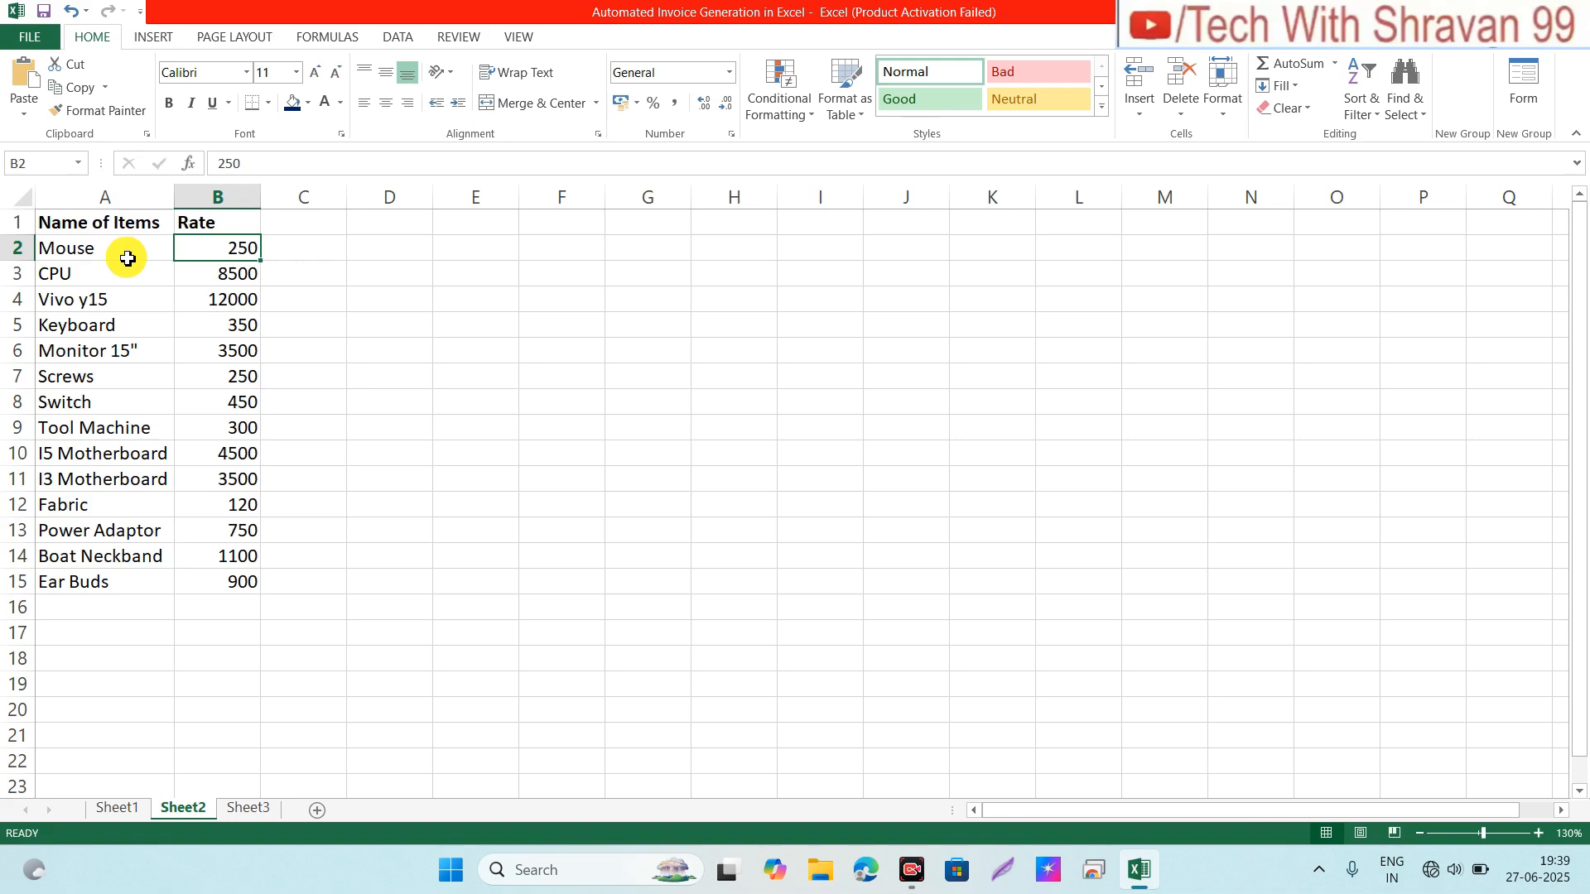
{"action": "left_click", "coordinate": [78, 251]}
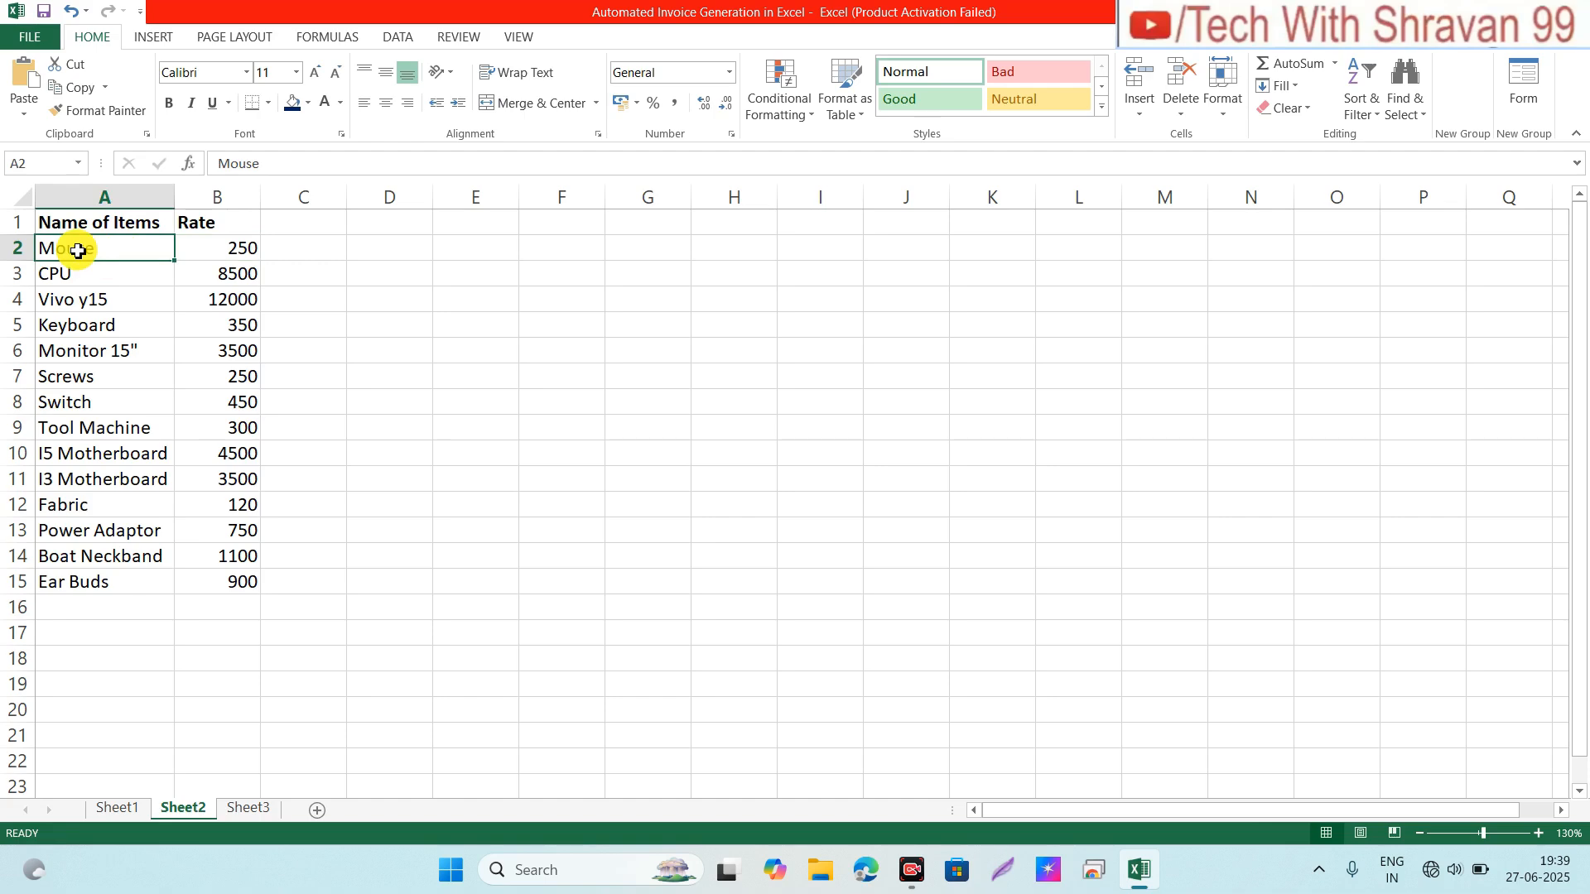
{"action": "left_click", "coordinate": [262, 810]}
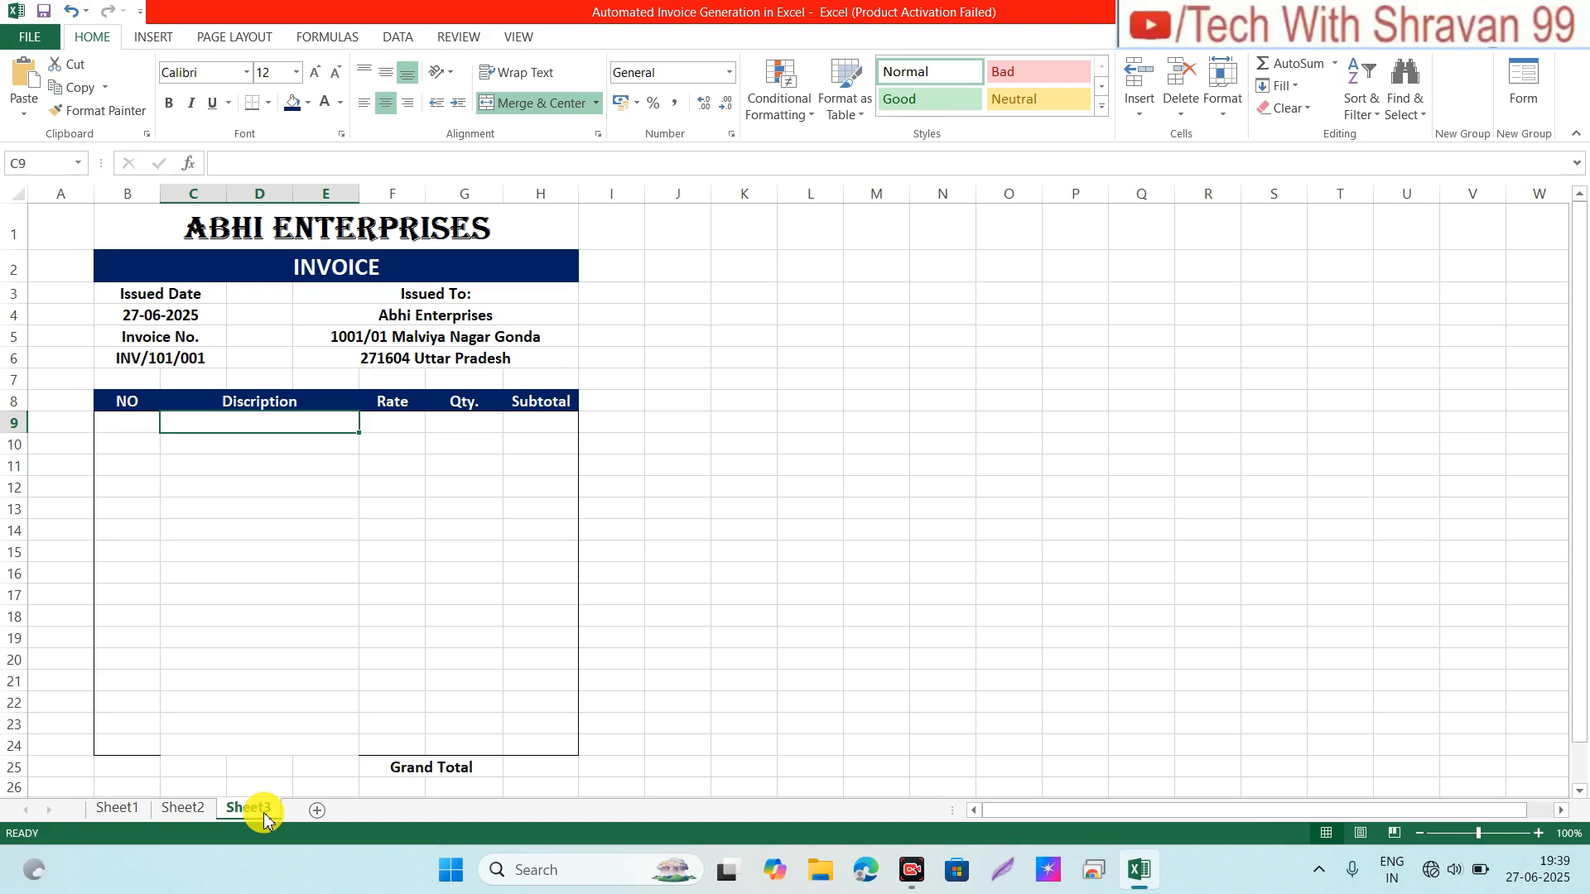
Step: Select the Description cells C9:E24 and set Data Validation to allow a List
{"action": "key", "text": "shift+Down"}
{"action": "key", "text": "shift+Down"}
{"action": "key", "text": "shift+Down"}
{"action": "key", "text": "shift+Down"}
{"action": "key", "text": "shift+Down"}
{"action": "key", "text": "shift+Down"}
{"action": "key", "text": "shift+Down"}
{"action": "key", "text": "shift+Down"}
{"action": "key", "text": "shift+Down"}
{"action": "key", "text": "shift+Down"}
{"action": "key", "text": "shift+Down"}
{"action": "key", "text": "shift+Down"}
{"action": "key", "text": "shift+Down"}
{"action": "key", "text": "shift+Down"}
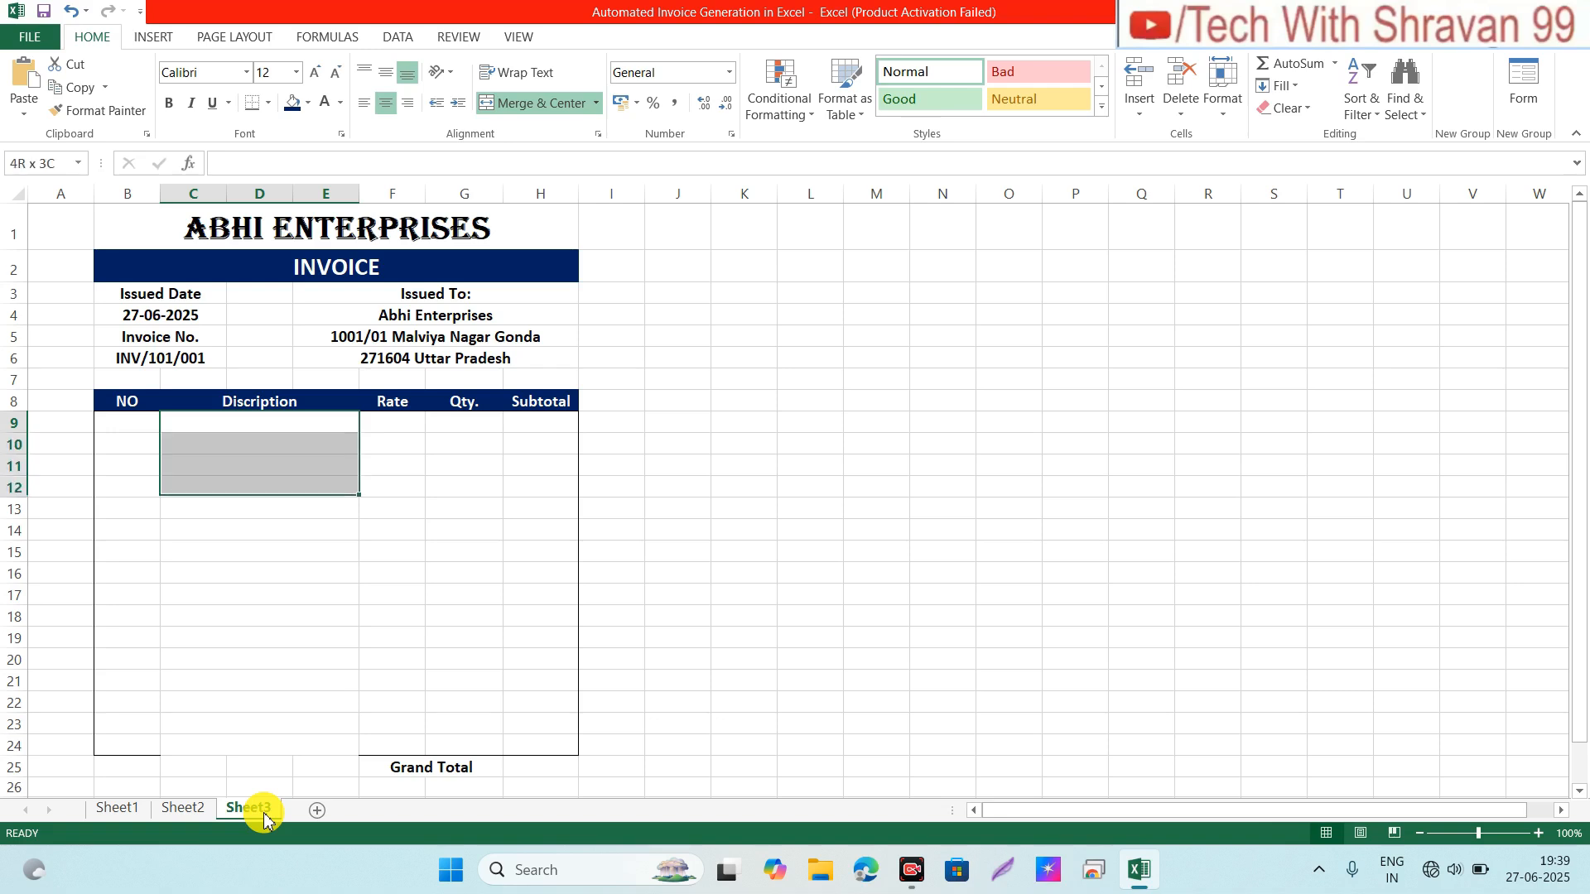
{"action": "key", "text": "shift+Down"}
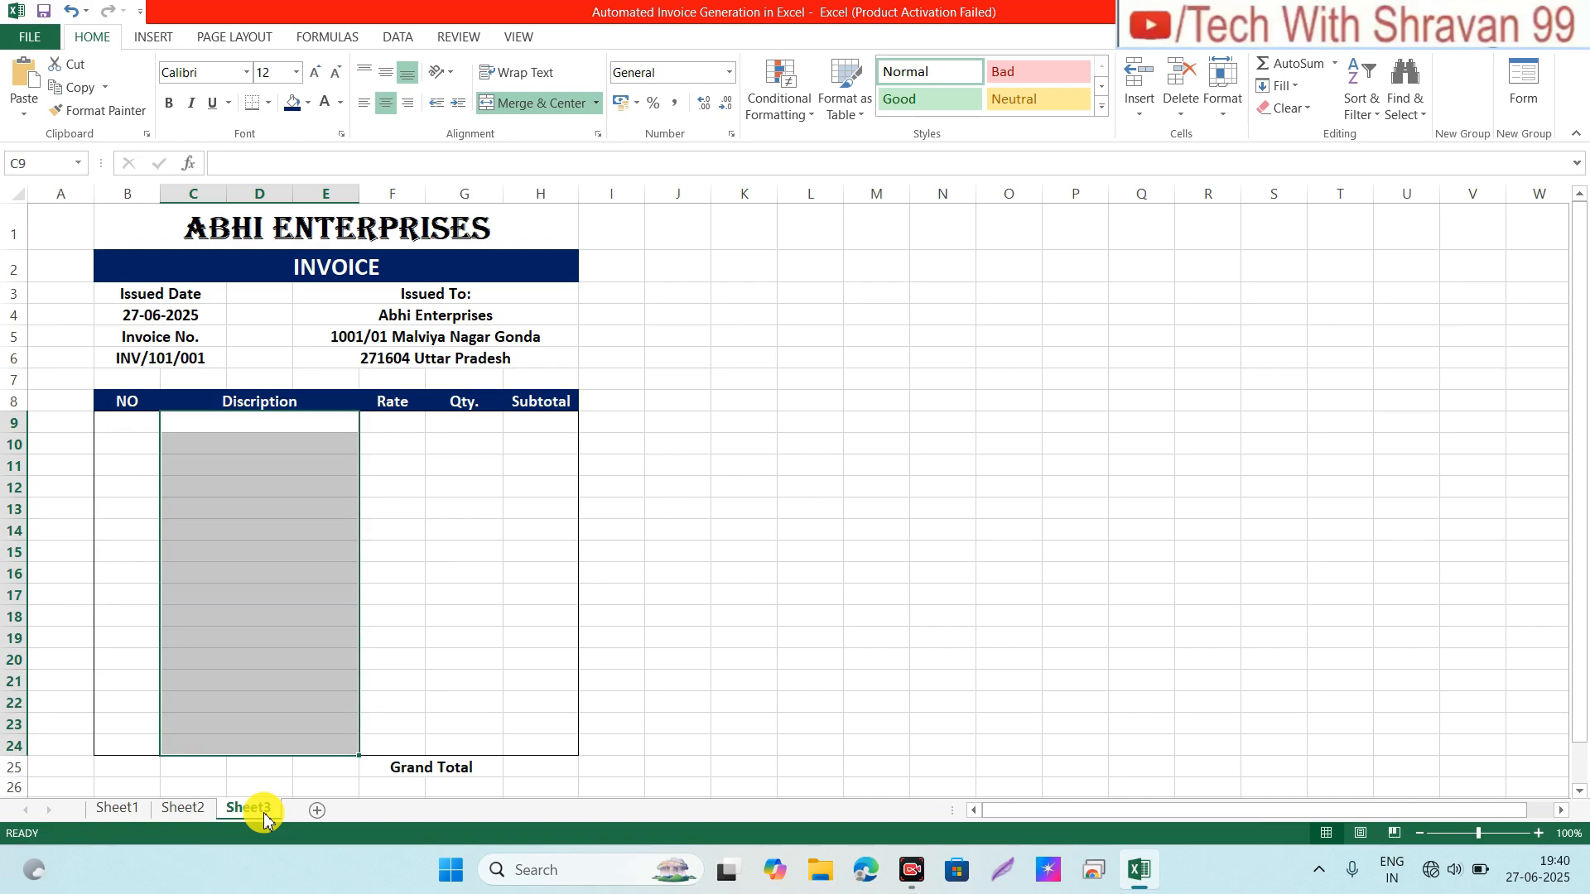
{"action": "left_click", "coordinate": [397, 37]}
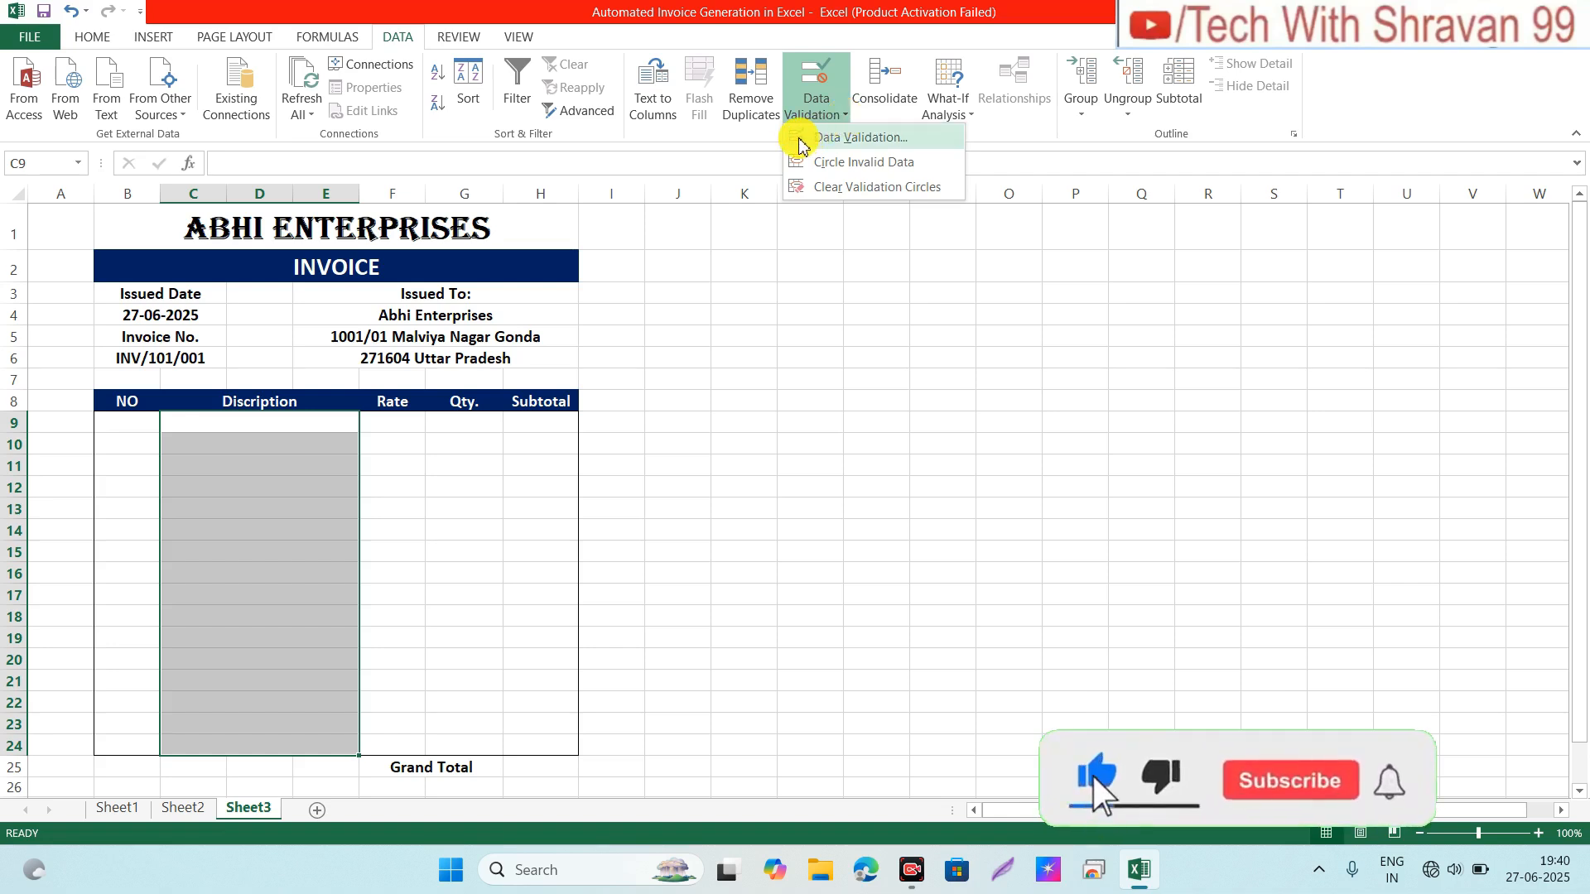
{"action": "left_click", "coordinate": [854, 141]}
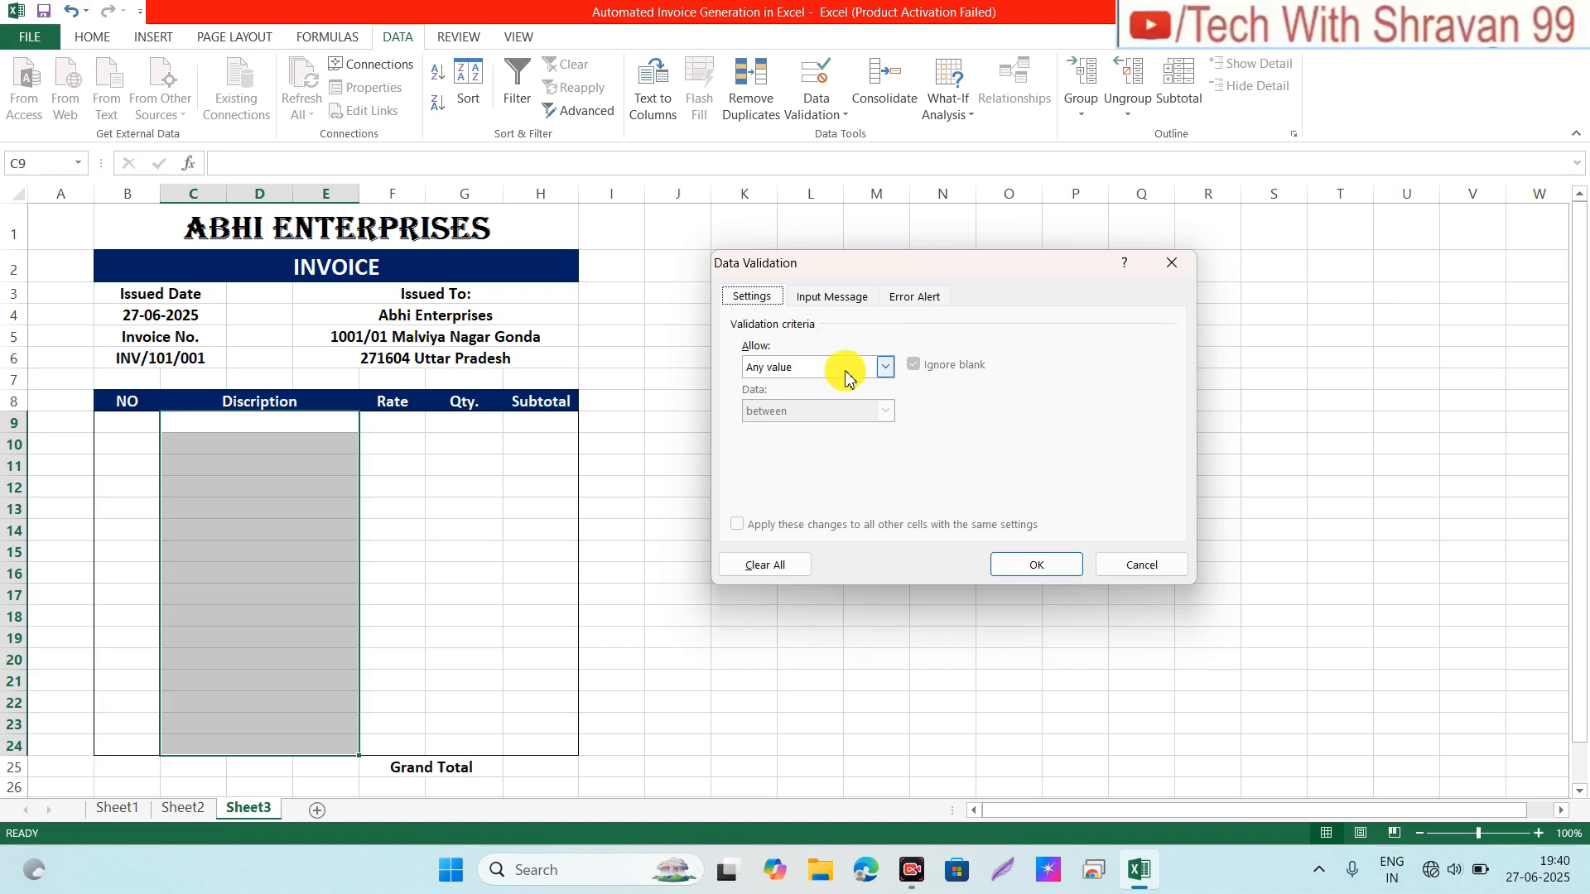
{"action": "left_click", "coordinate": [885, 368]}
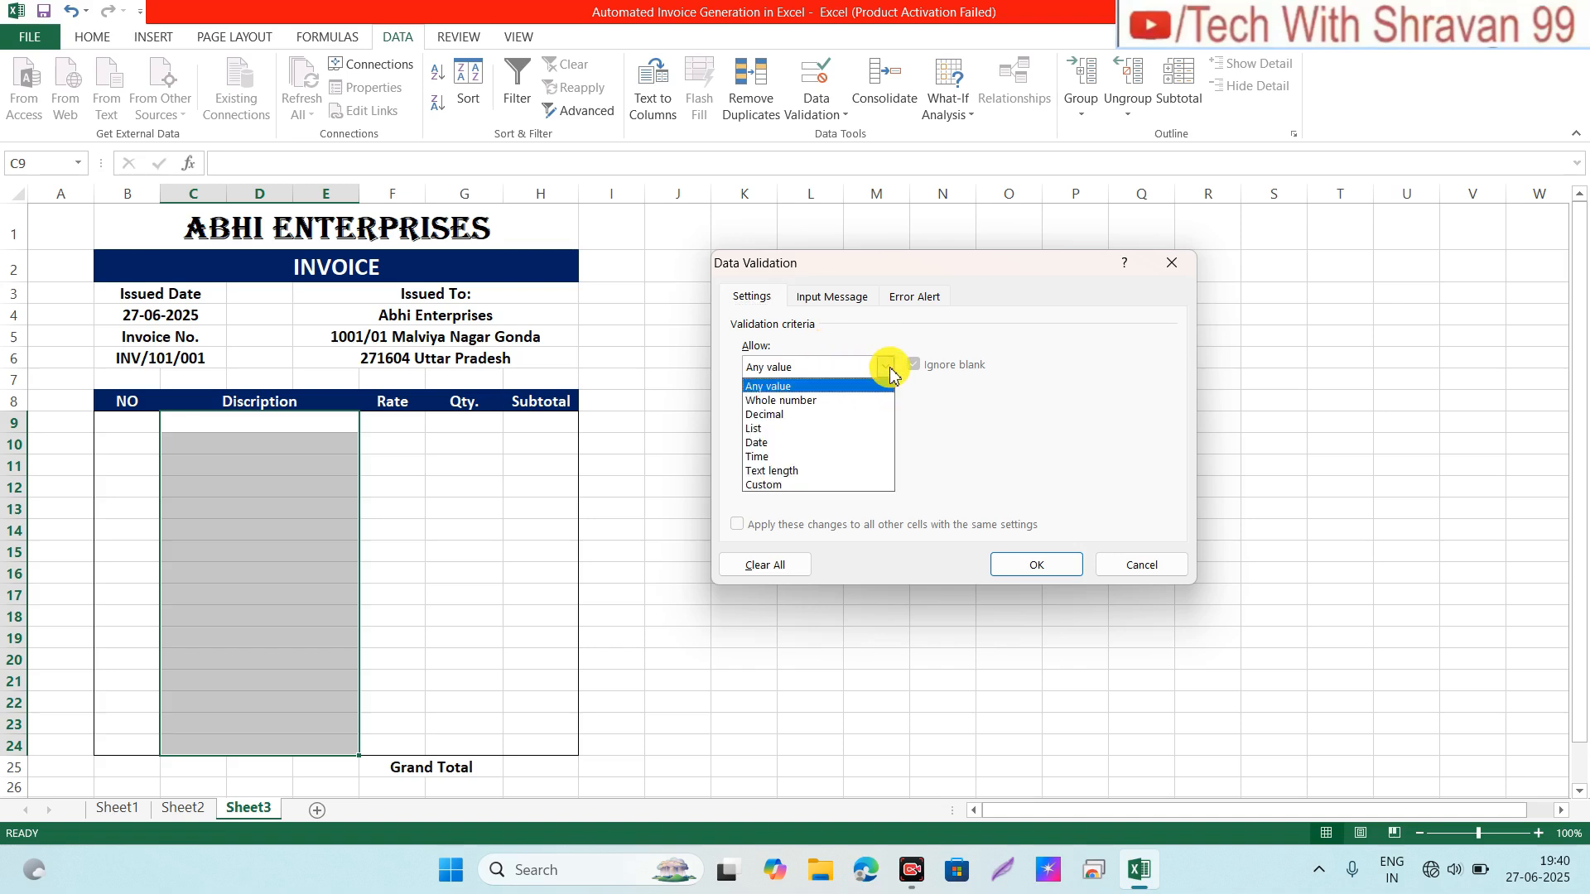
{"action": "left_click", "coordinate": [759, 428]}
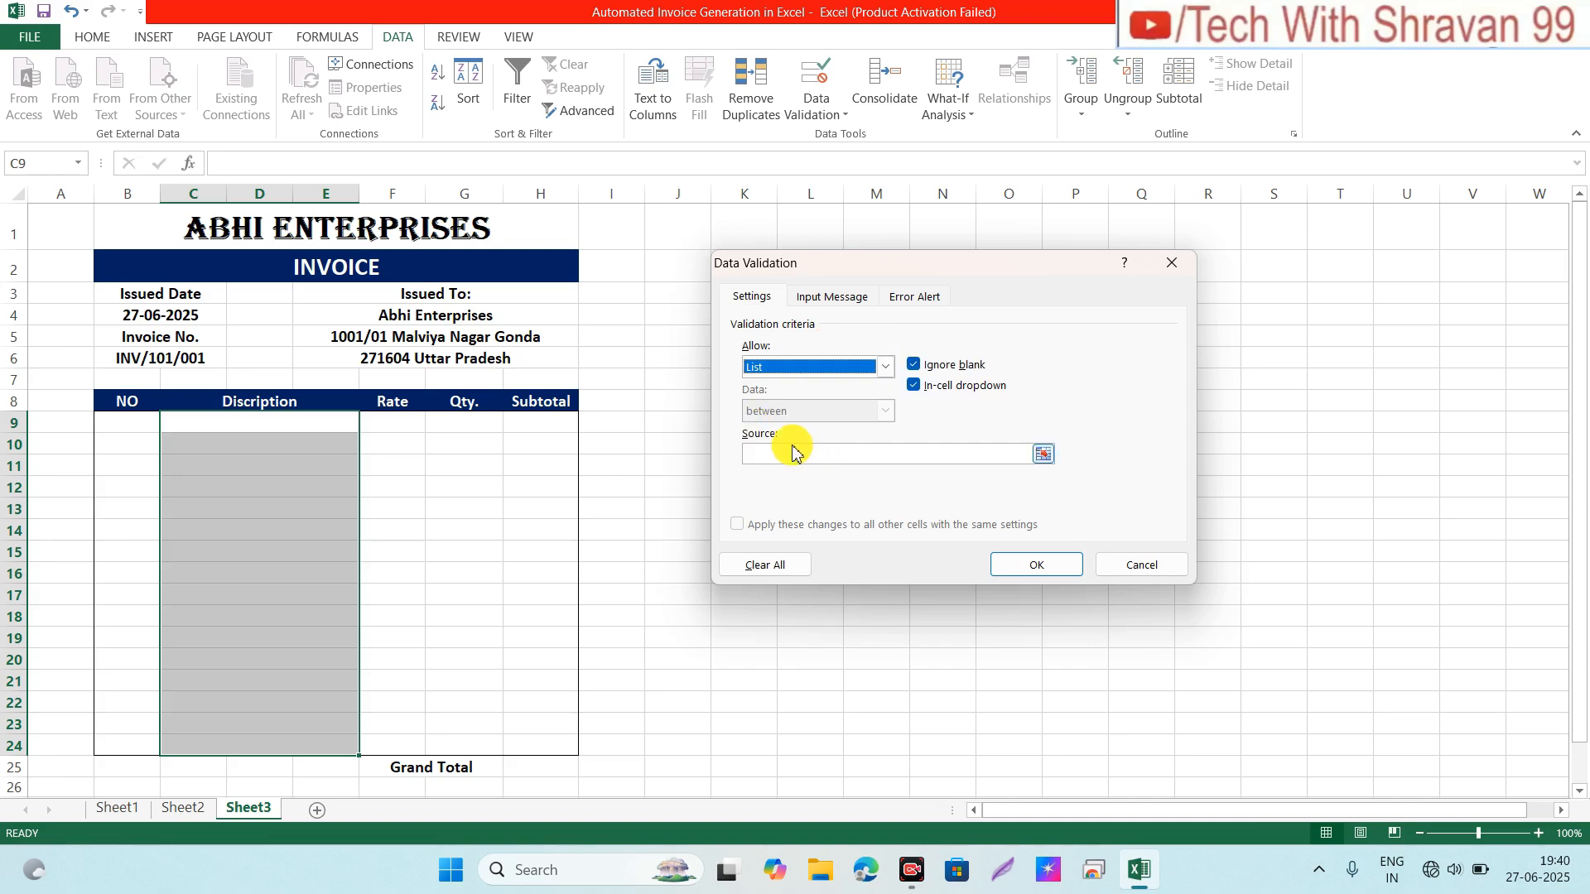
Step: Set the list source to the item names in Sheet2!$A$2:$A$15 and confirm
{"action": "left_click", "coordinate": [1042, 453]}
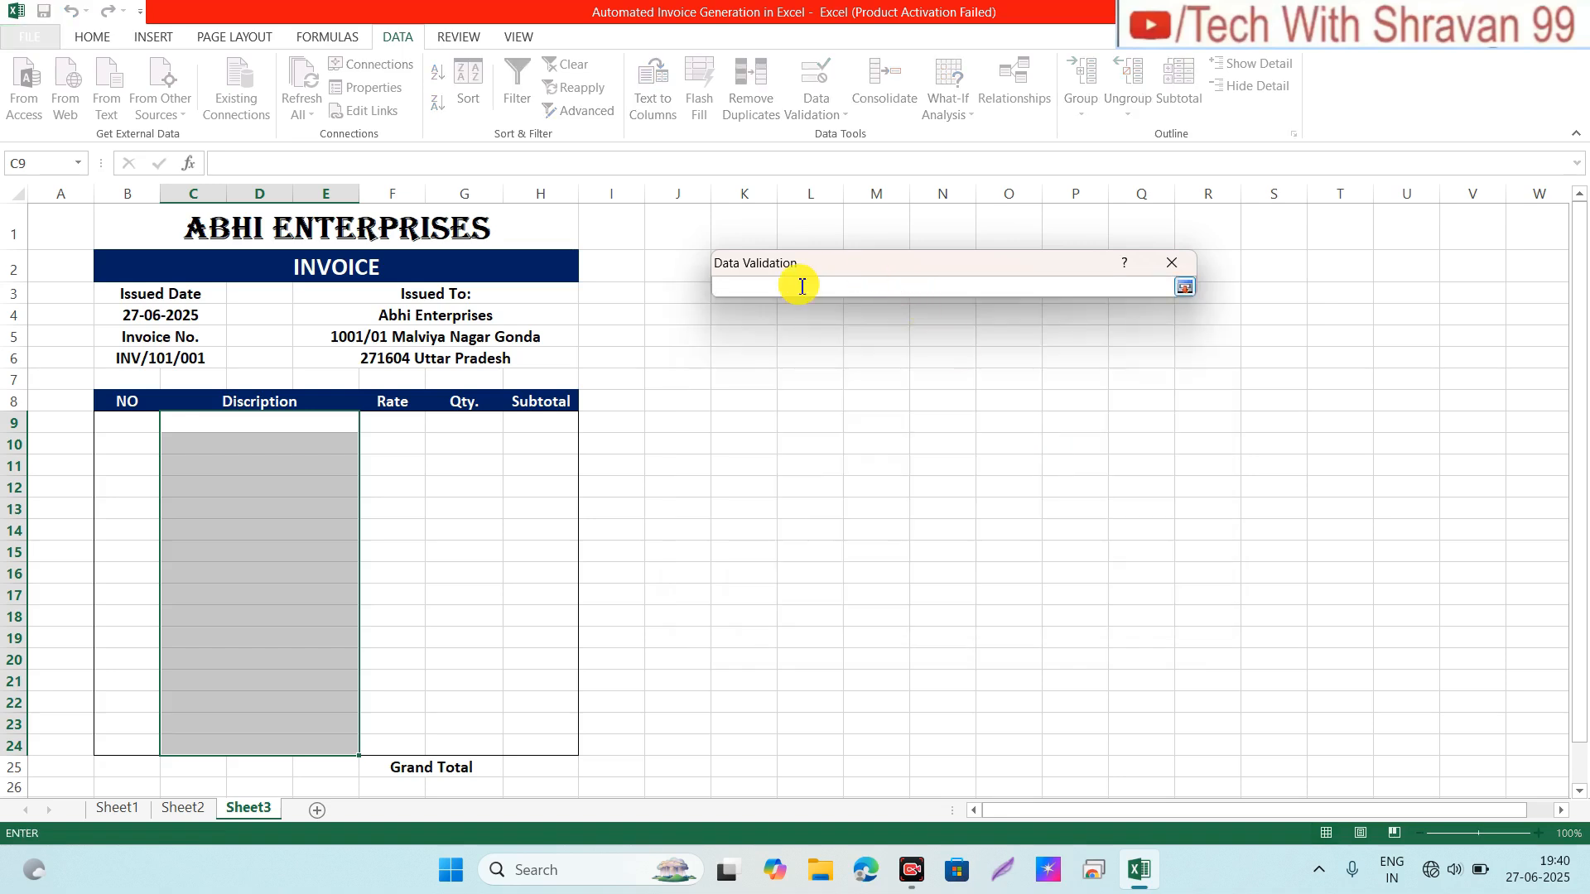
{"action": "left_click", "coordinate": [166, 807]}
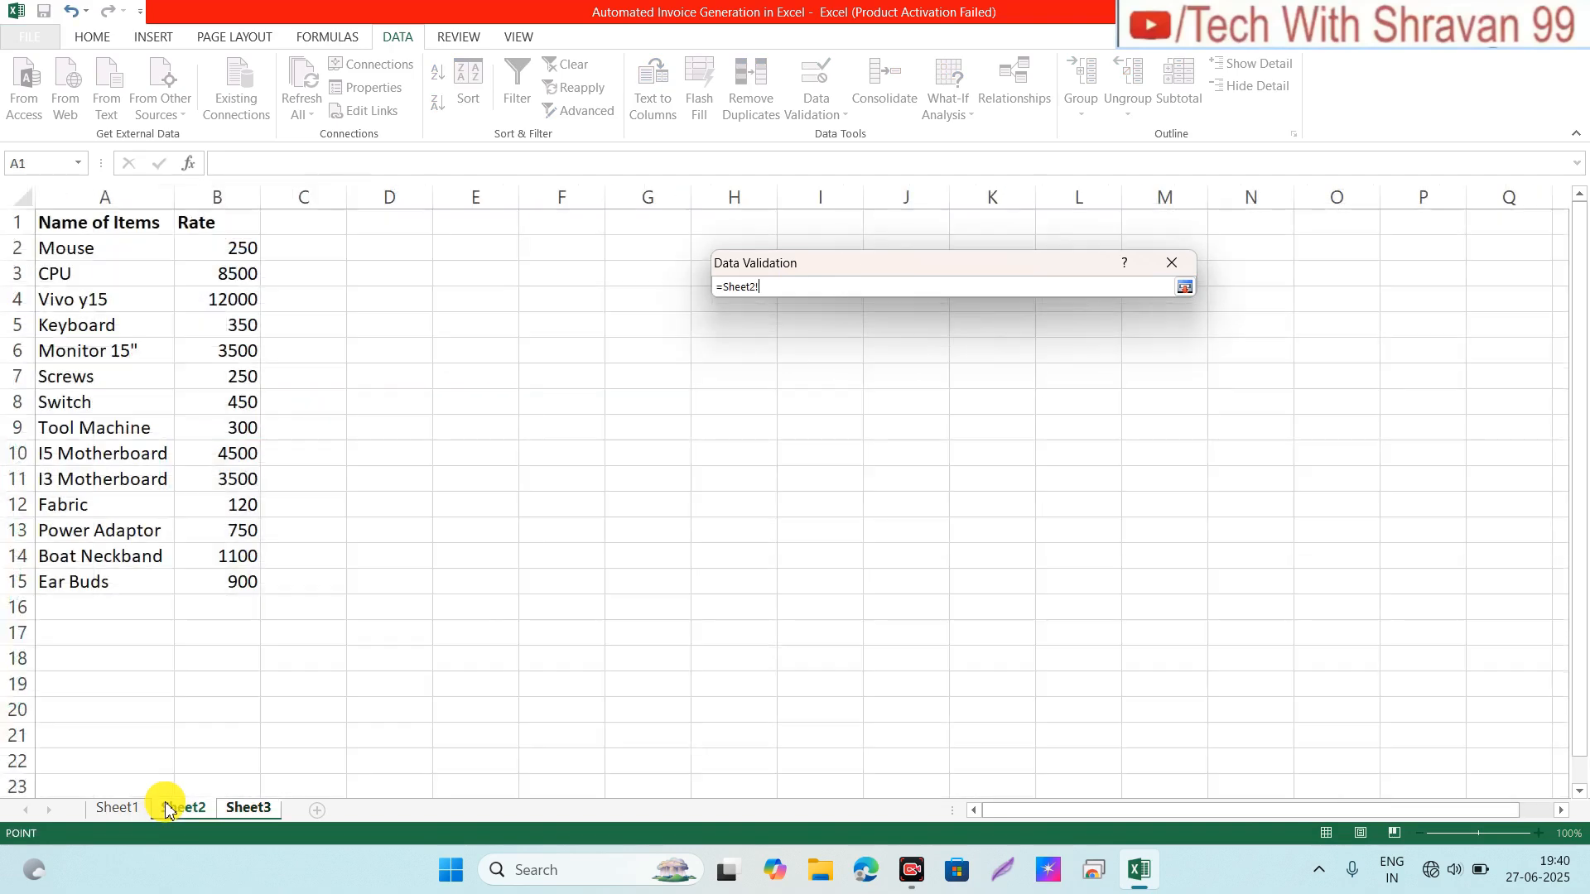
{"action": "left_click", "coordinate": [79, 255]}
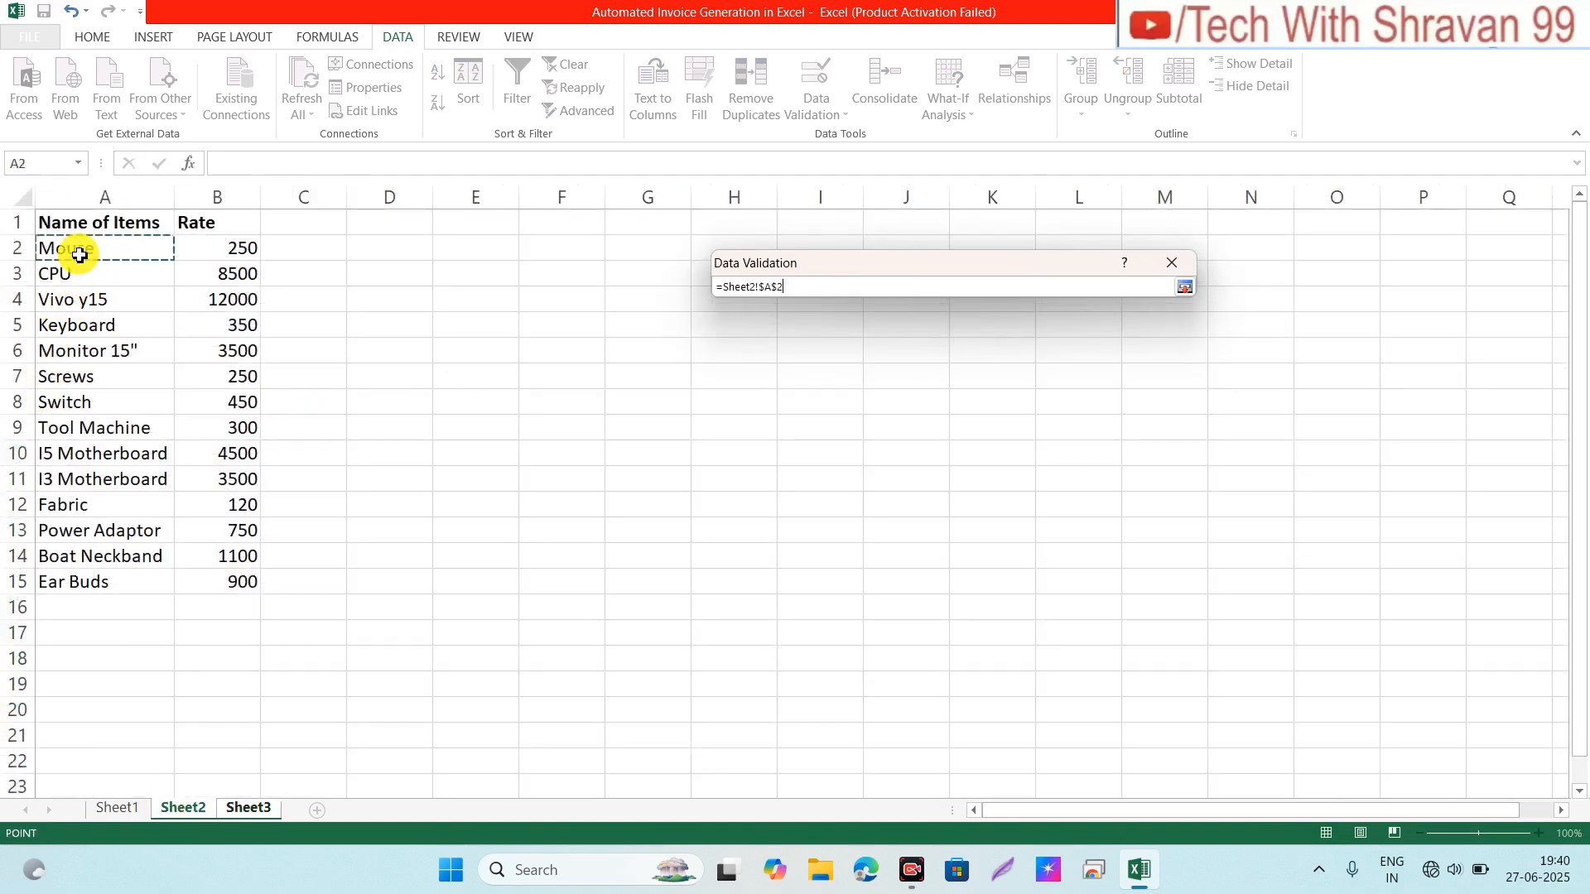
{"action": "left_click_drag", "start_coordinate": [79, 255], "coordinate": [58, 589]}
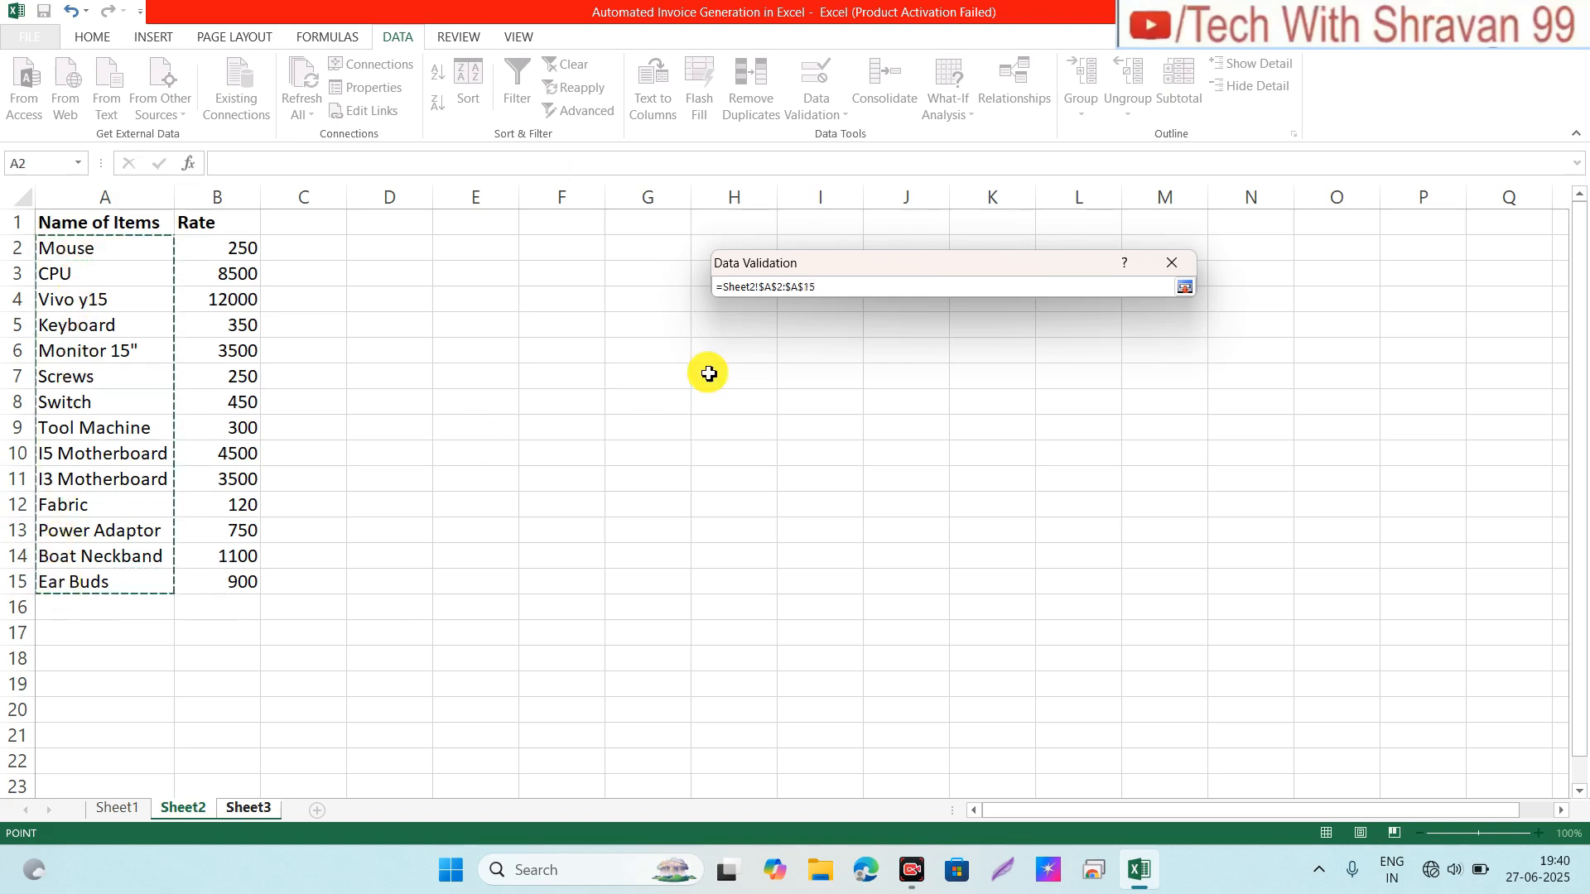
{"action": "left_click", "coordinate": [1186, 292]}
{"action": "left_click", "coordinate": [1034, 568]}
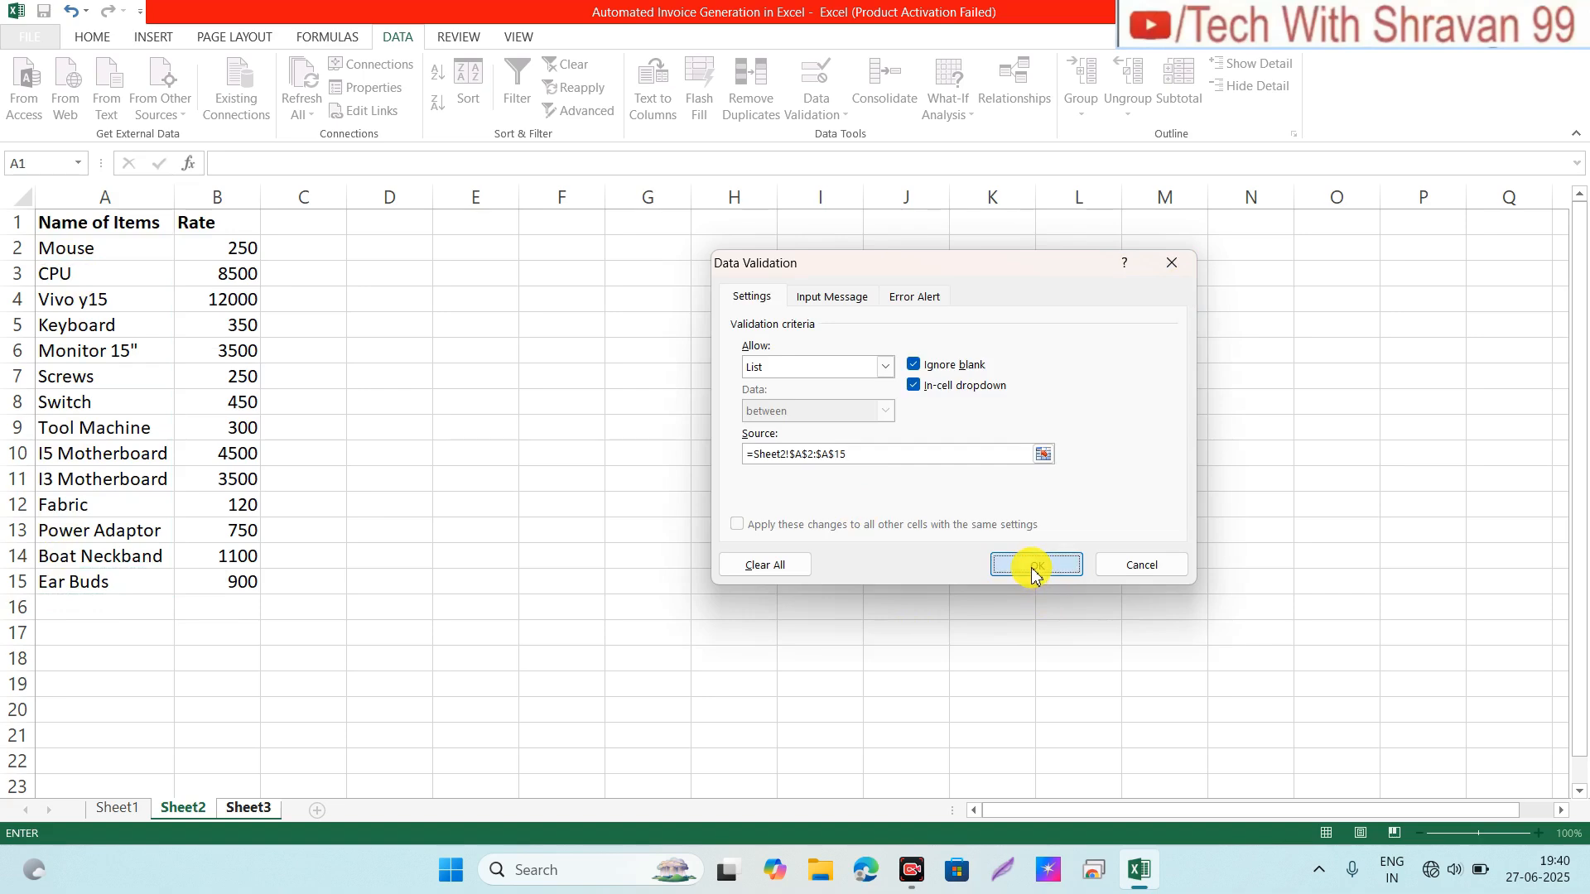
{"action": "left_click", "coordinate": [254, 419]}
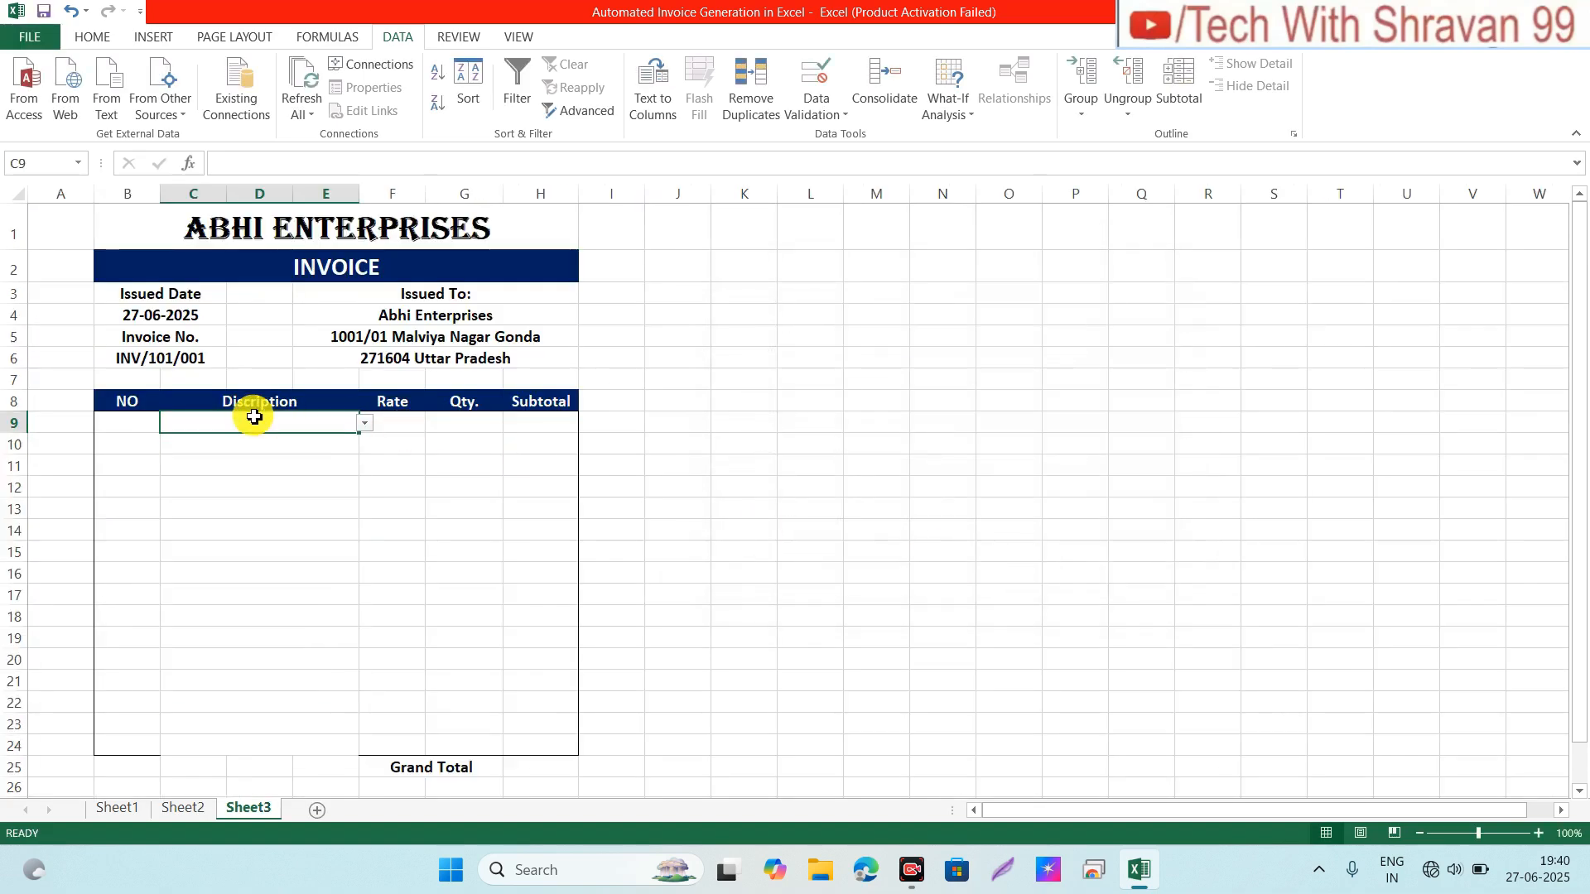
{"action": "left_click", "coordinate": [364, 423]}
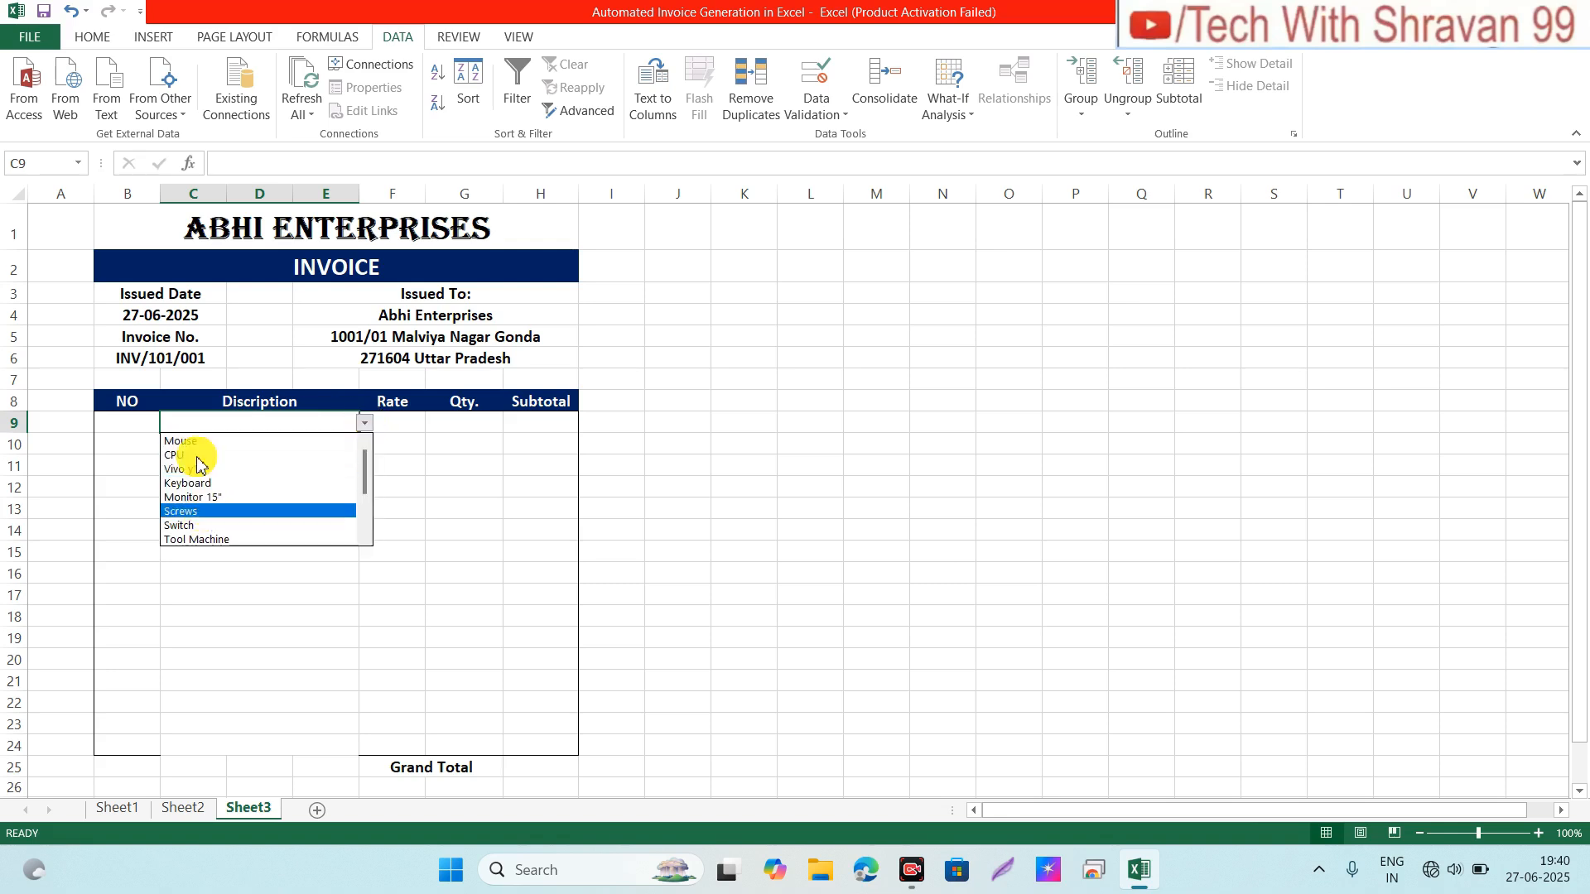
{"action": "key", "text": "Escape"}
{"action": "left_click", "coordinate": [323, 485]}
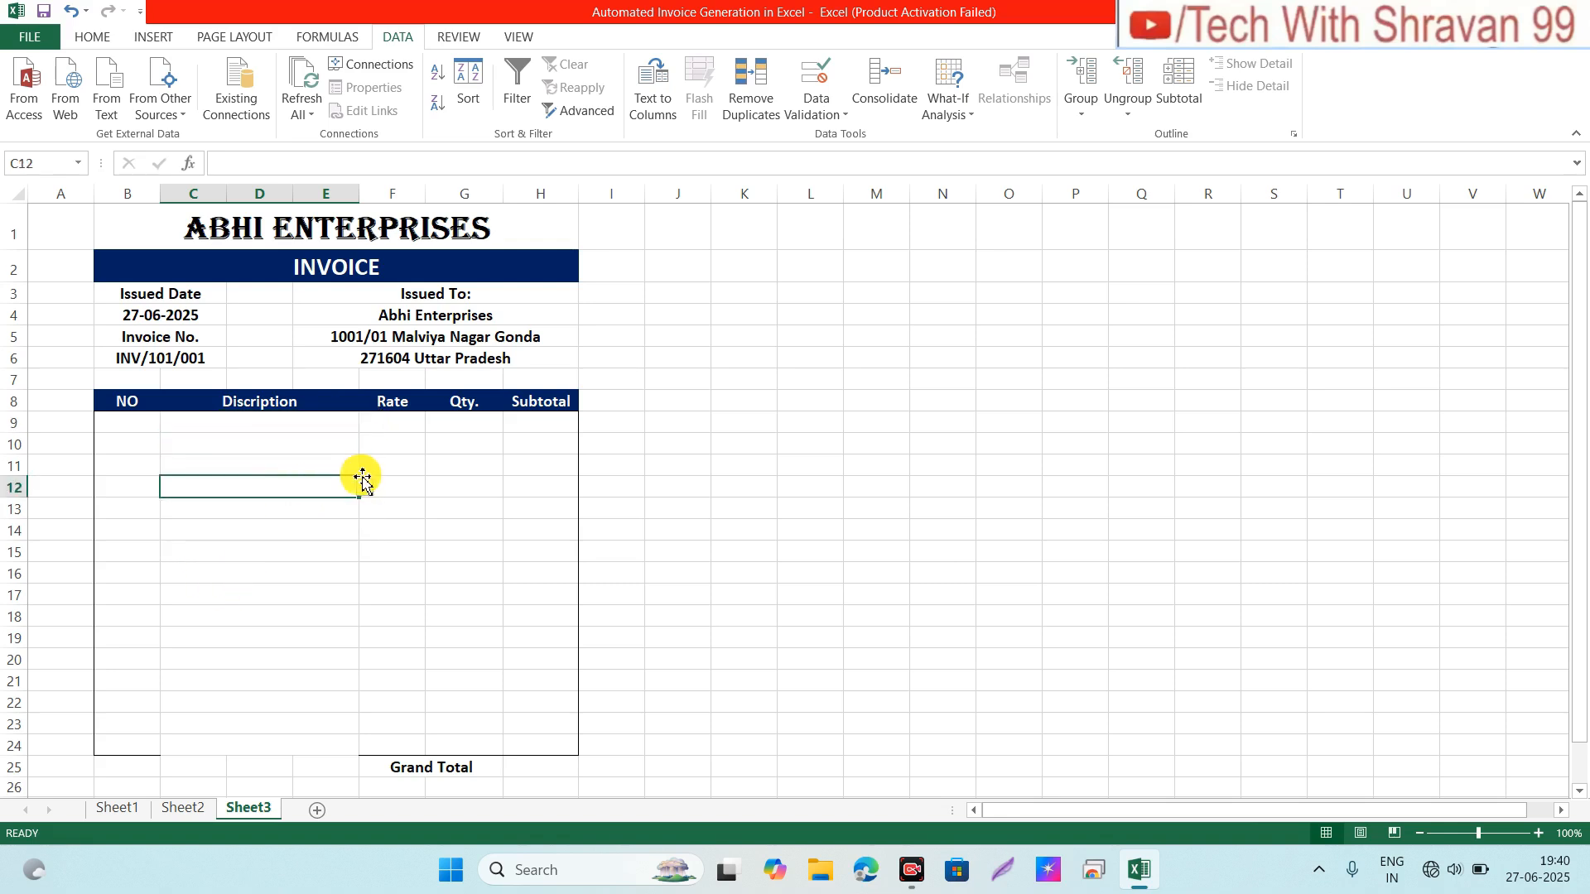
{"action": "left_click", "coordinate": [365, 488]}
{"action": "key", "text": "Escape"}
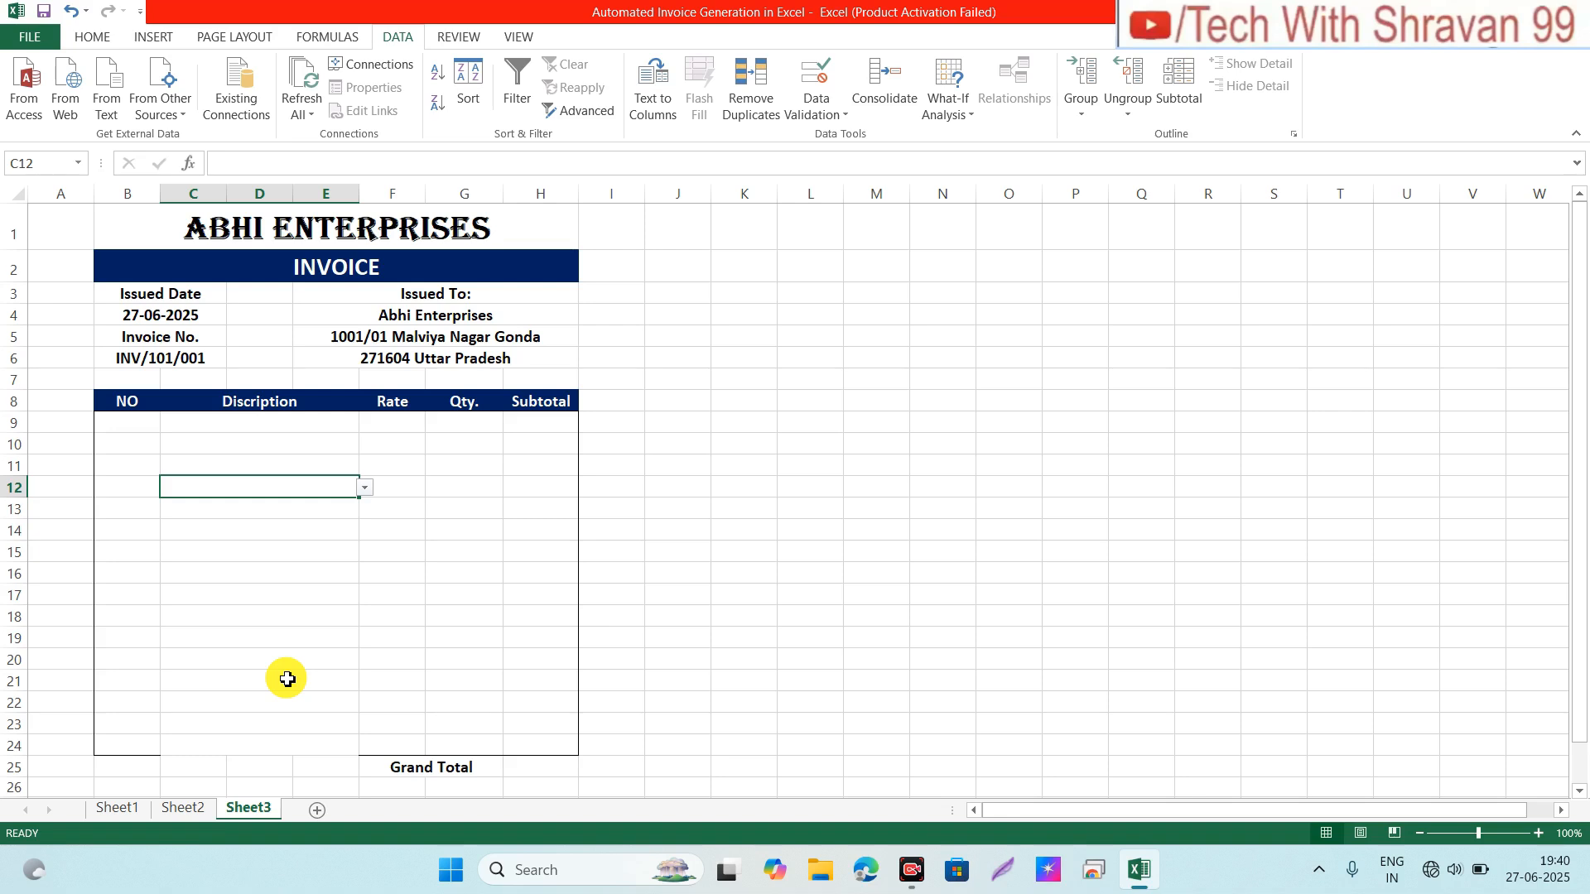
{"action": "left_click", "coordinate": [306, 444]}
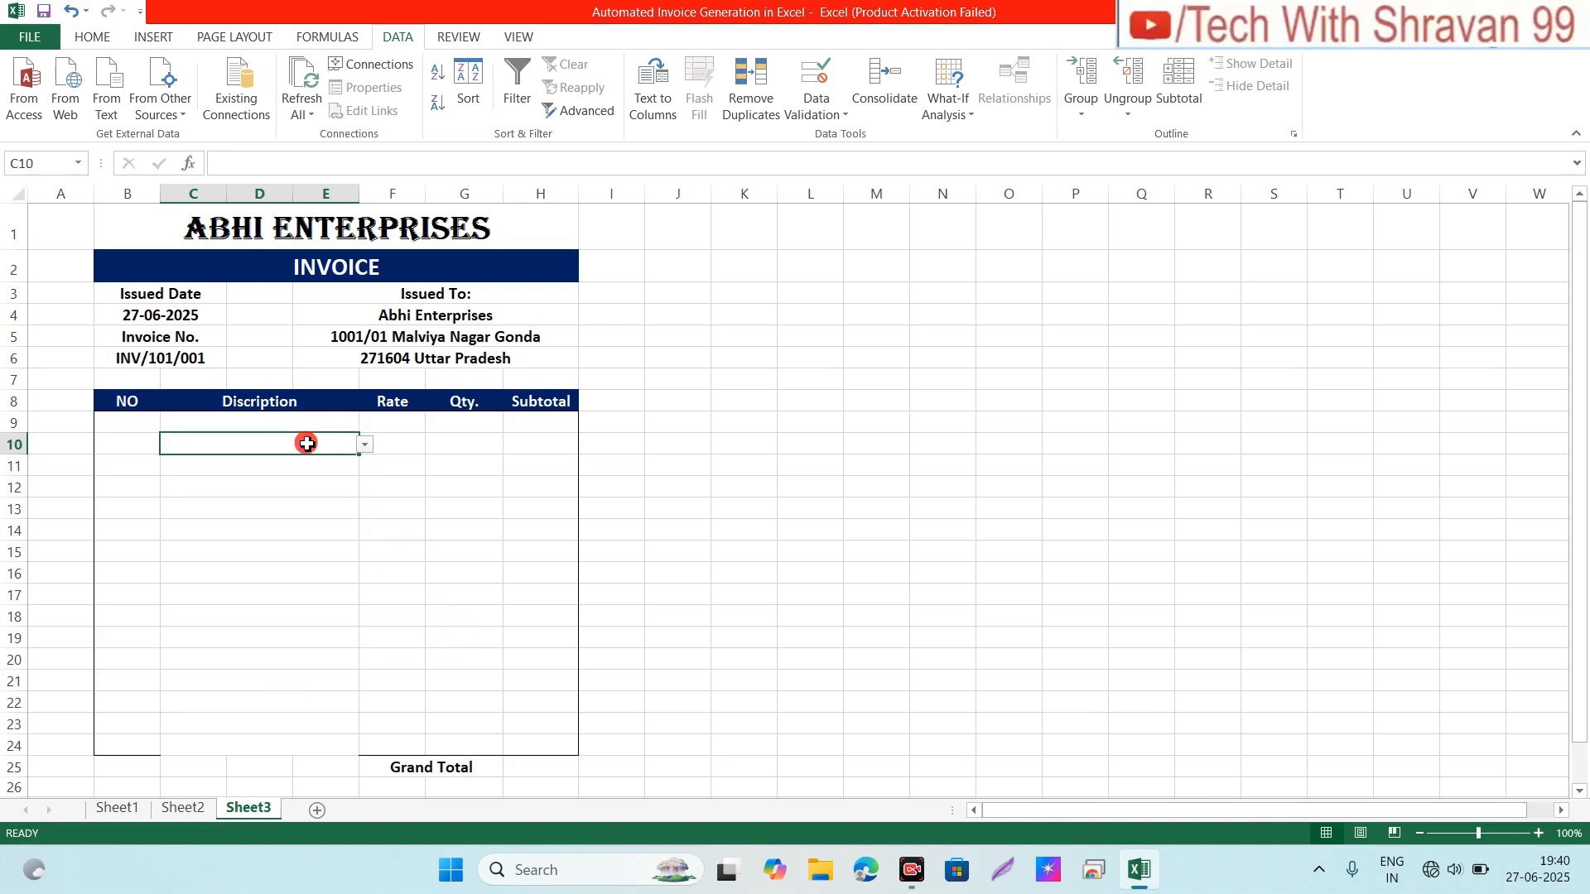
{"action": "left_click", "coordinate": [365, 444]}
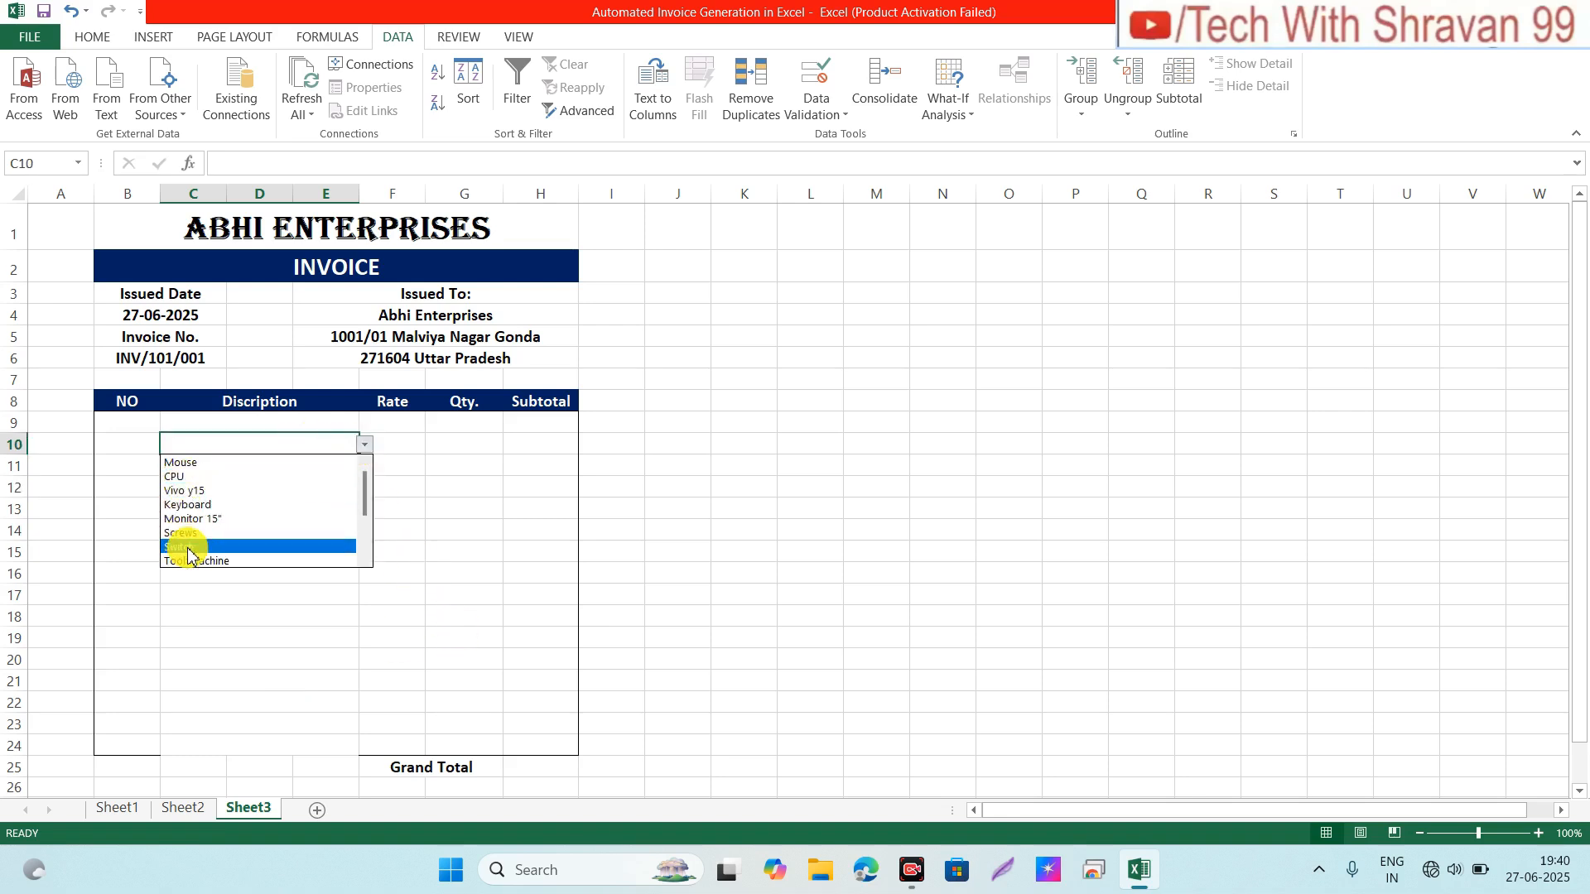
{"action": "key", "text": "Escape"}
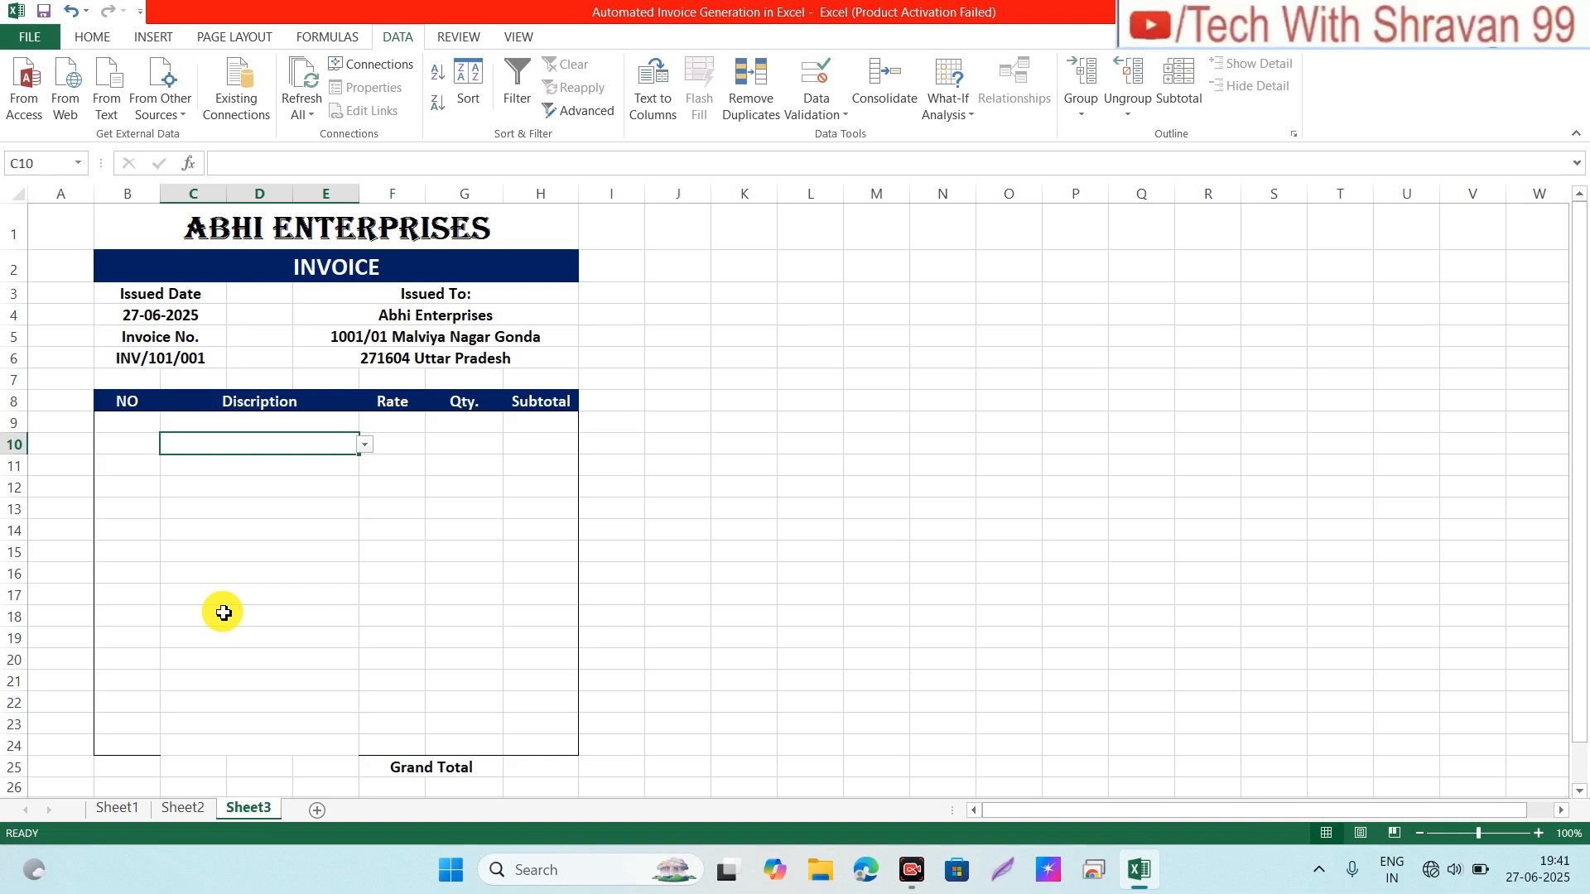
{"action": "left_click", "coordinate": [281, 421]}
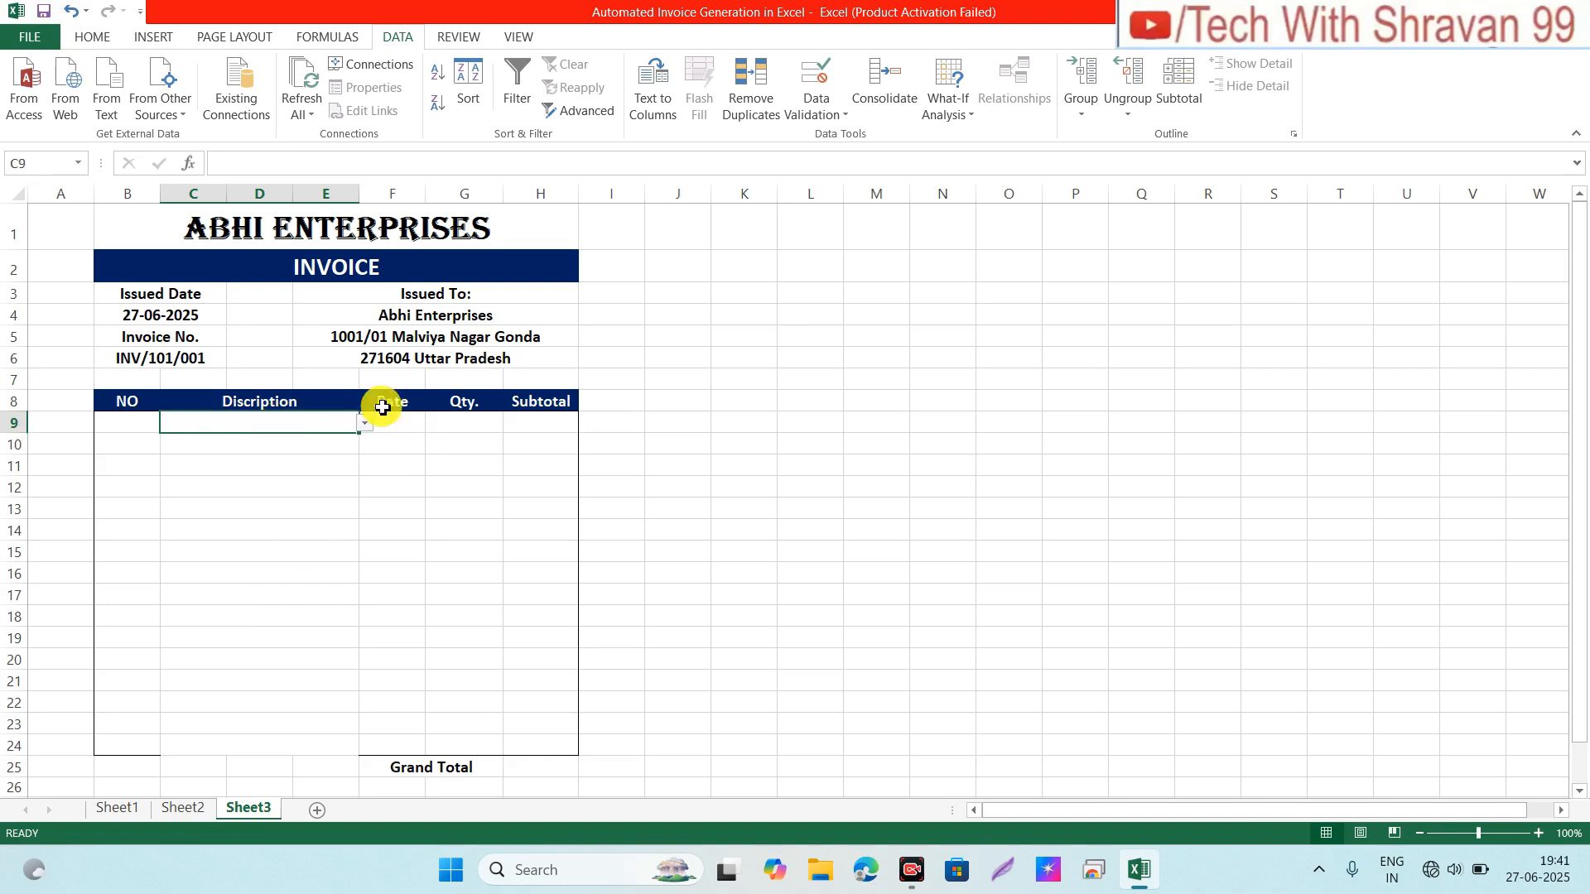
{"action": "left_click", "coordinate": [409, 422]}
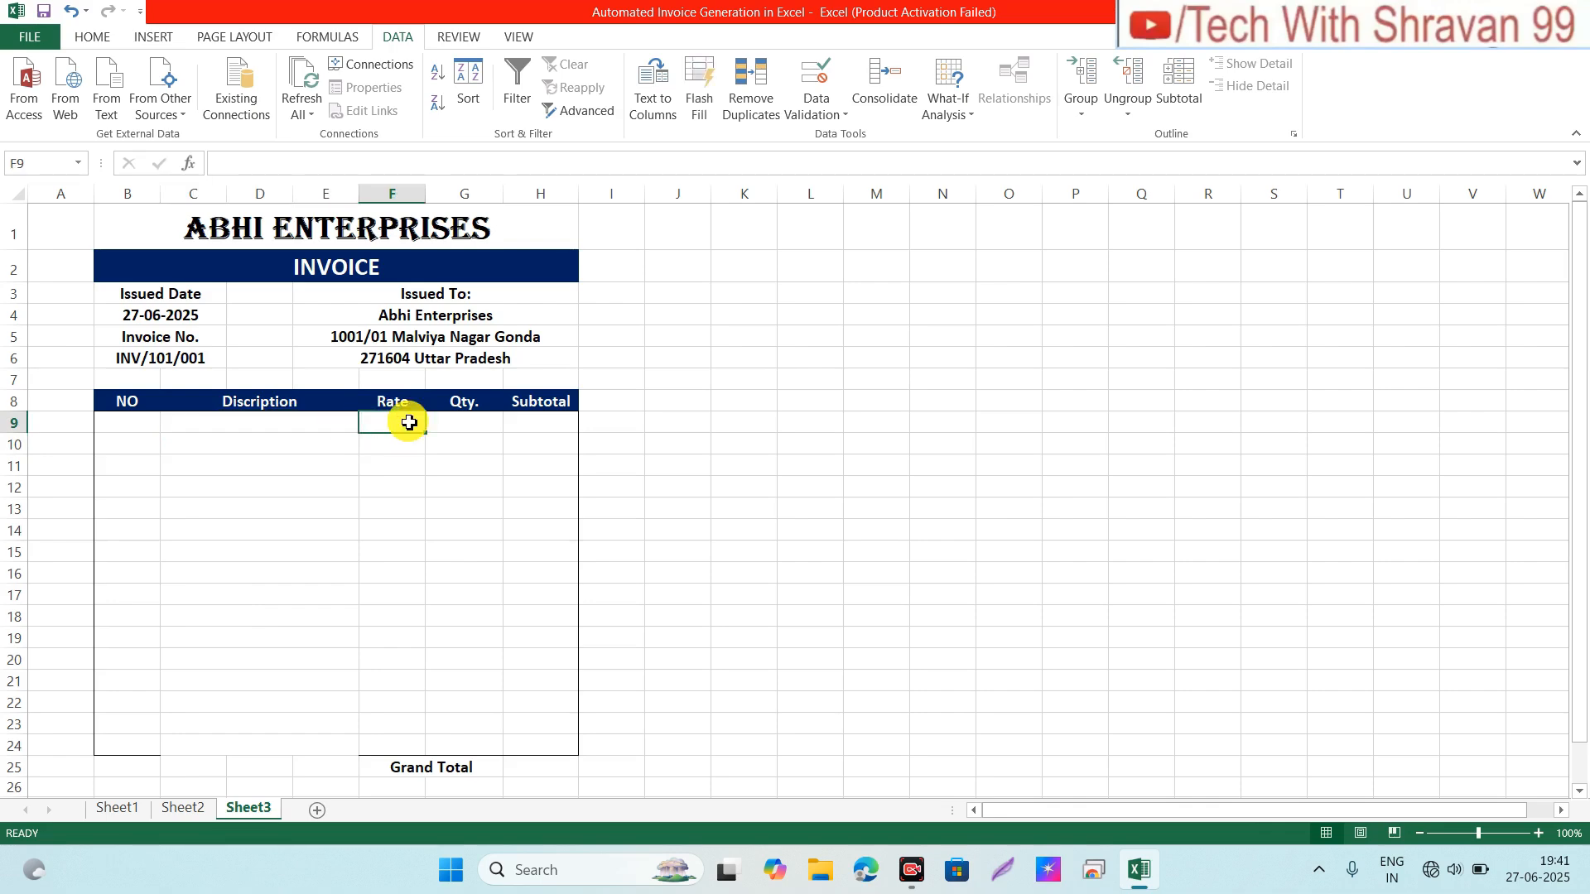
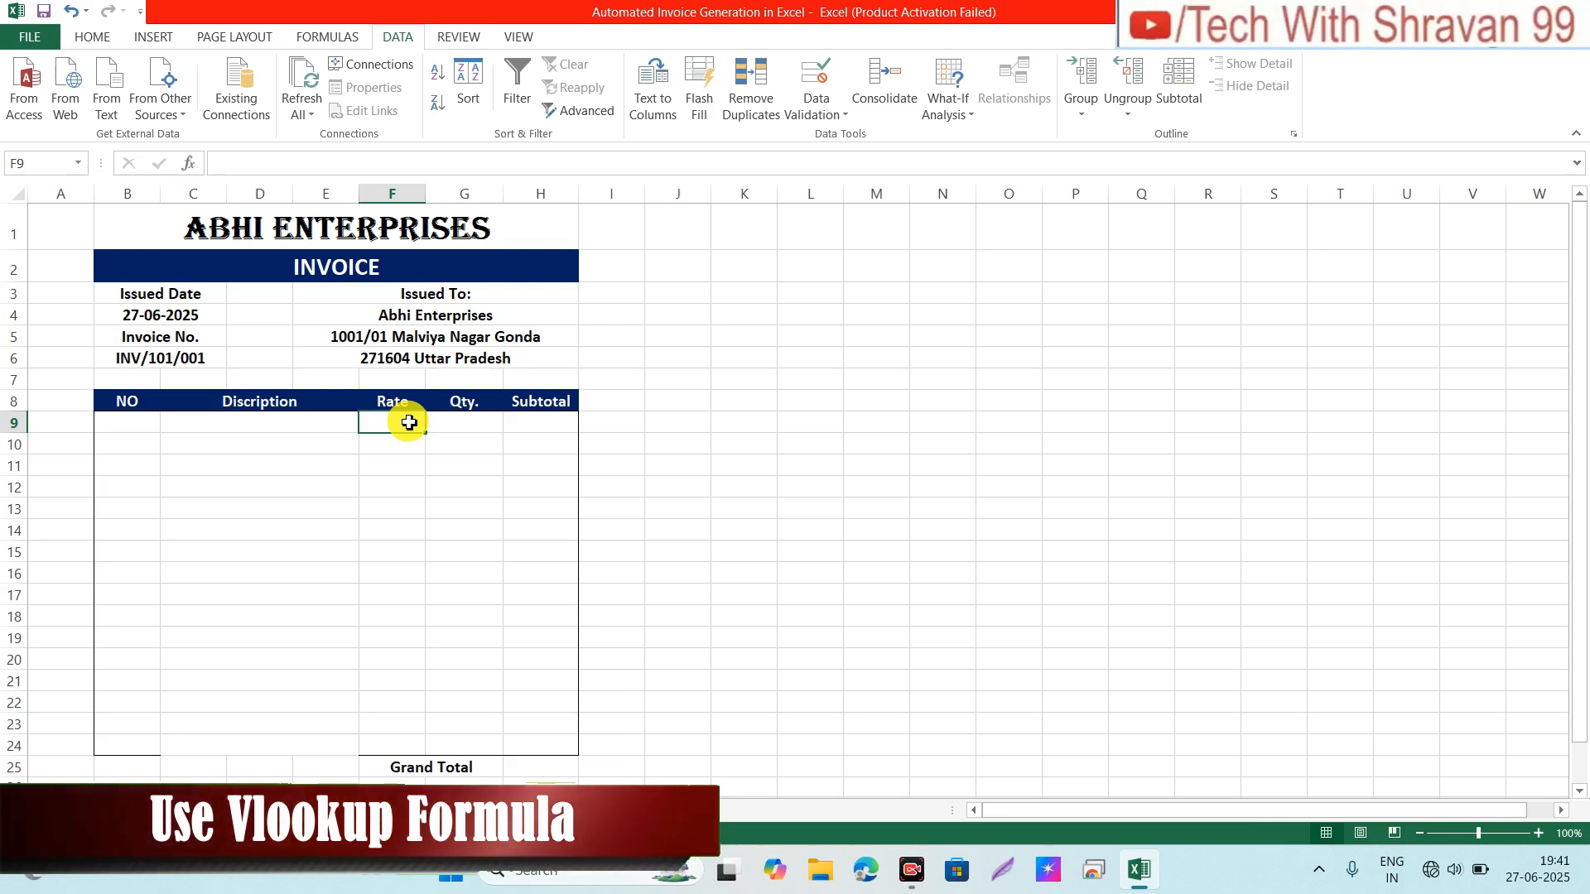
Step: Enter =VLOOKUP(C9,Sheet2!A2:B15,2,0) in F9 to fetch the item's rate by exact match
{"action": "type", "text": "="}
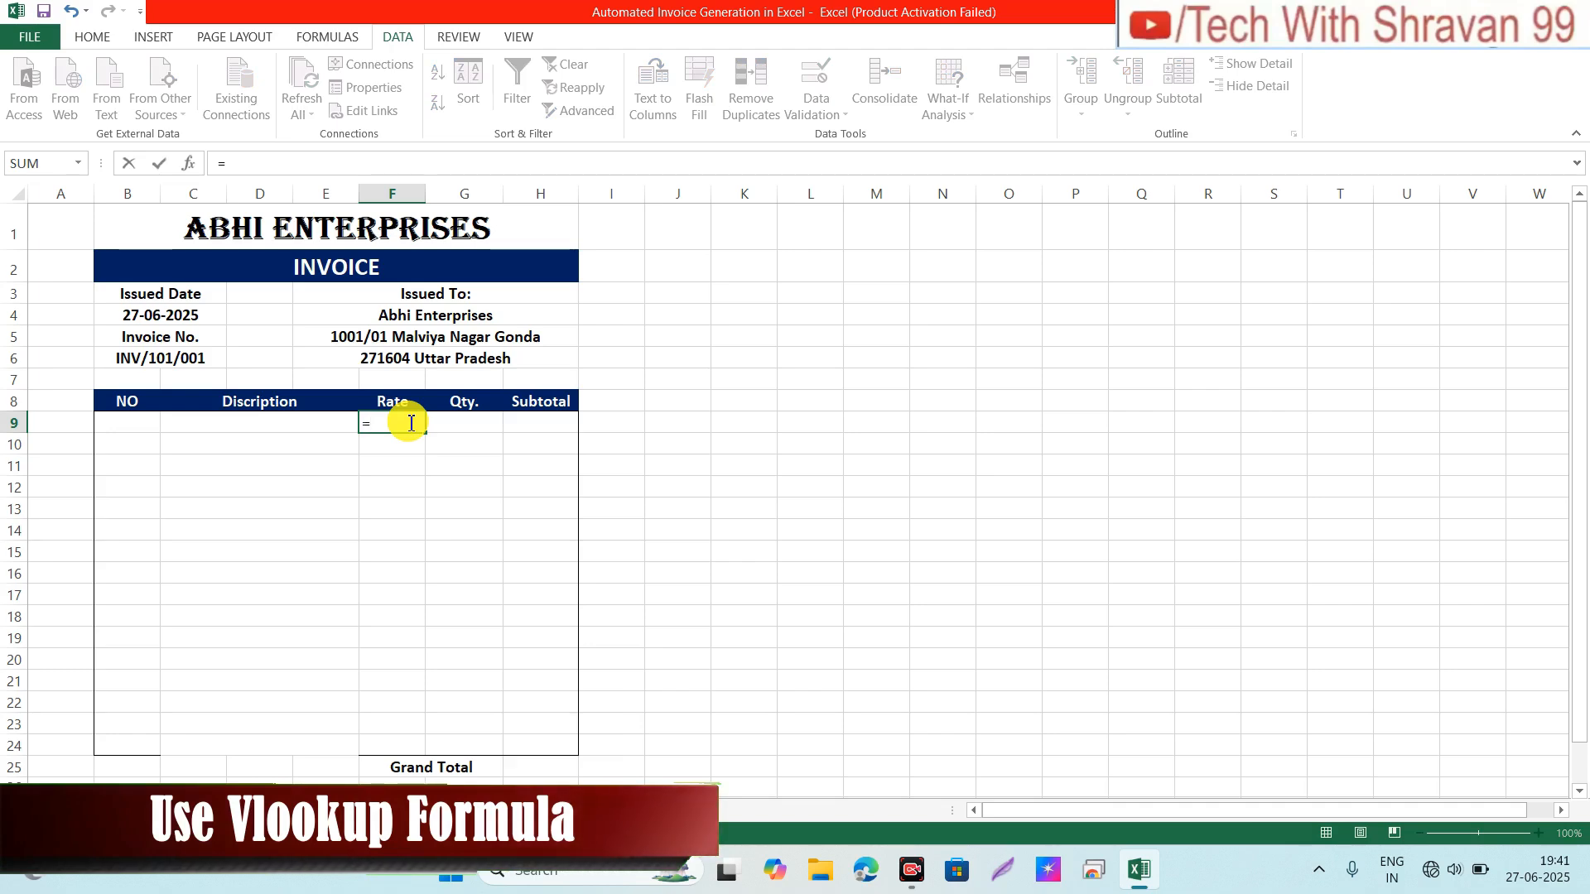
{"action": "type", "text": "vlo"}
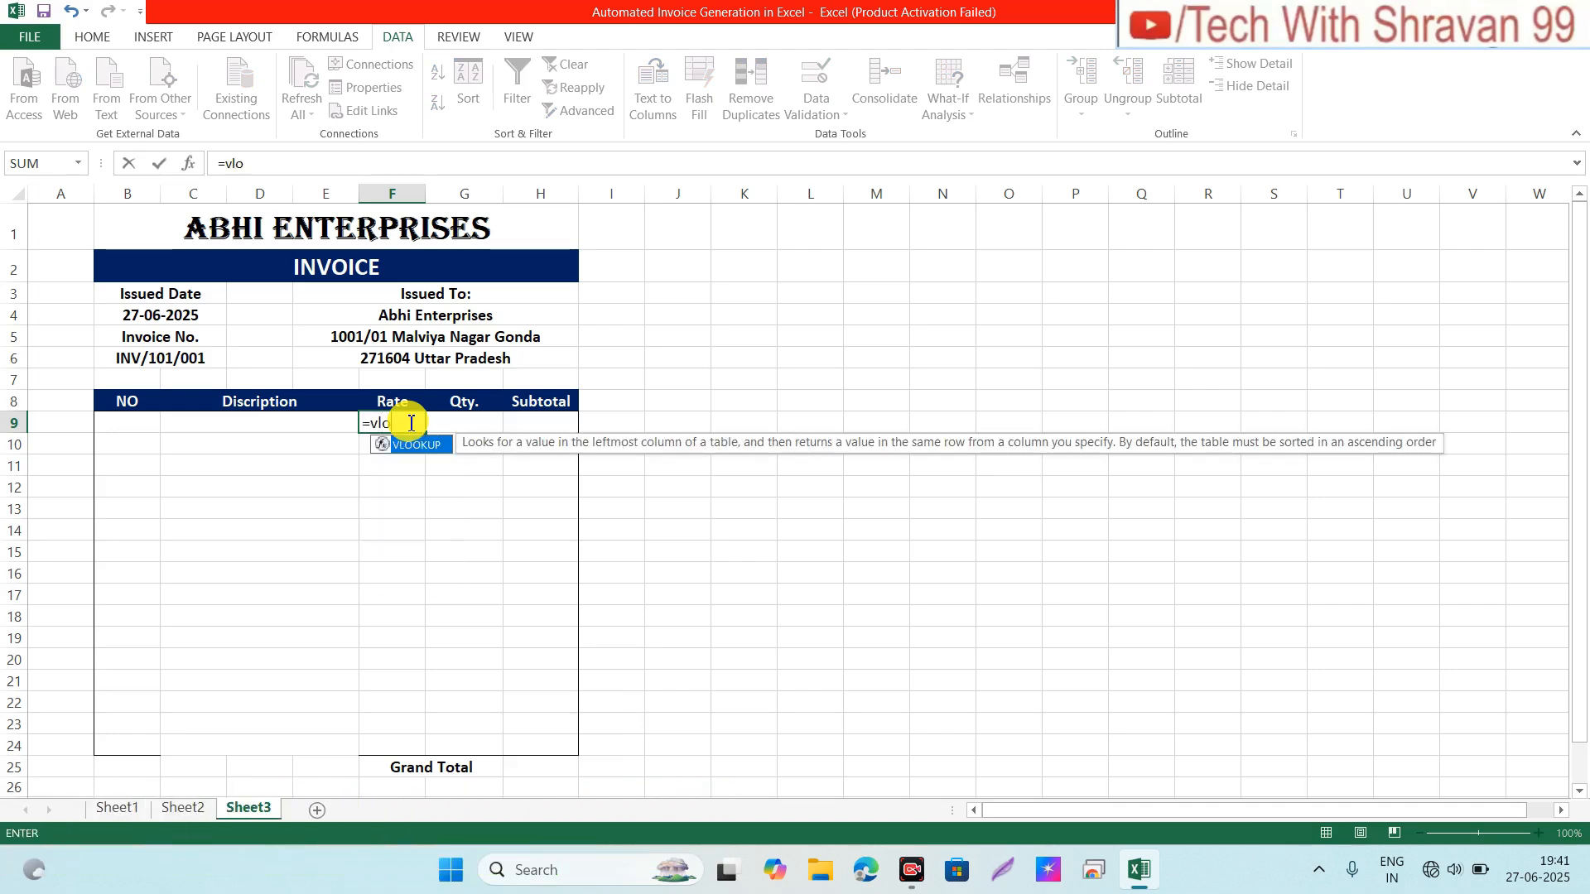
{"action": "key", "text": "Tab"}
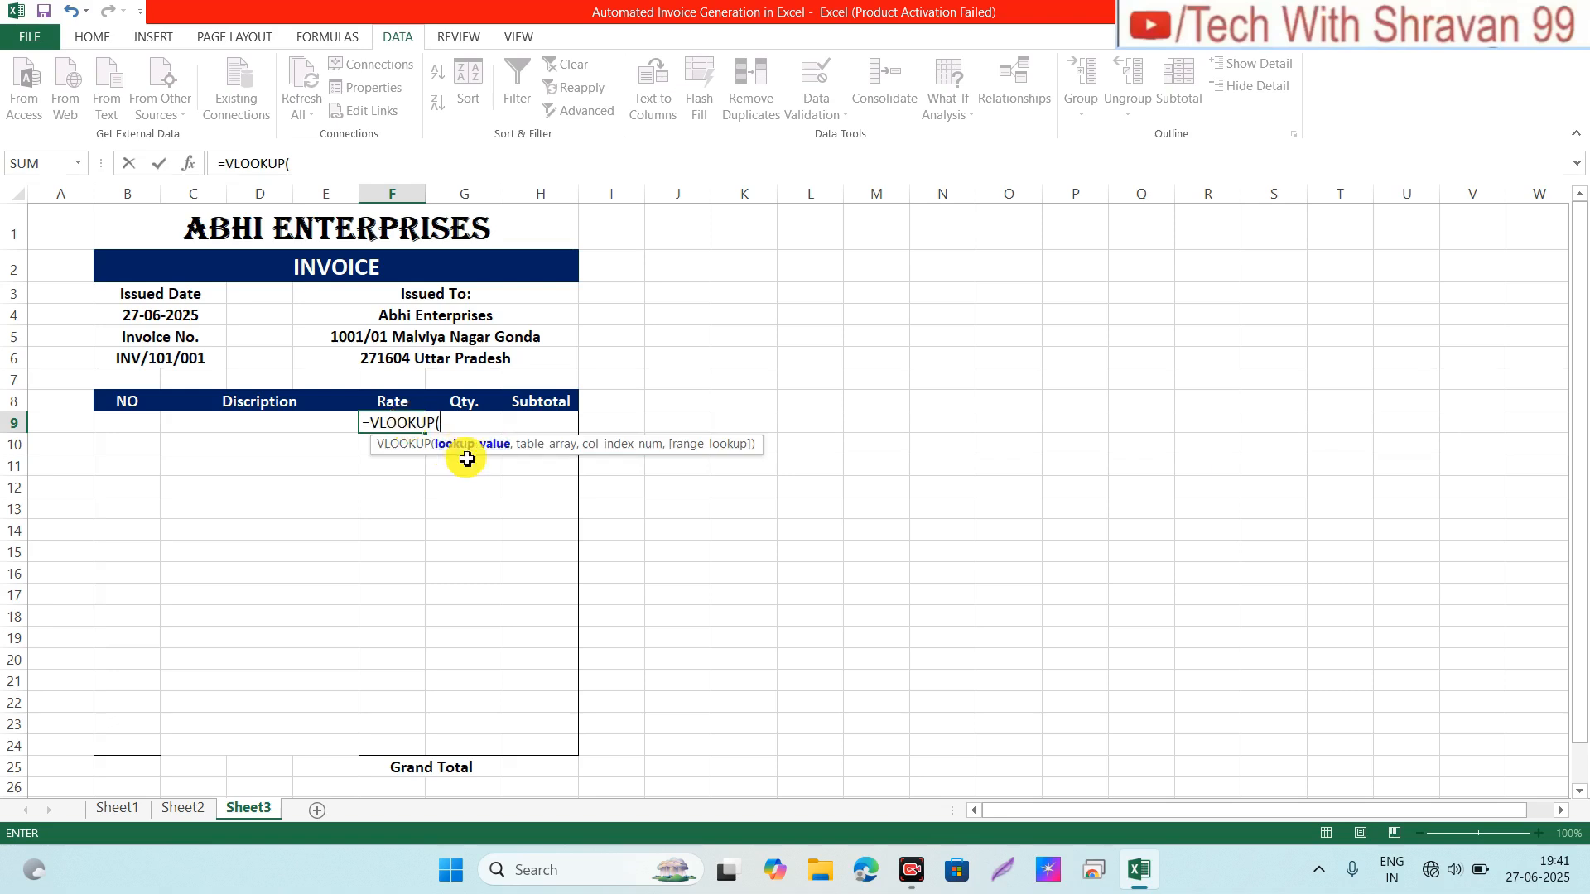
{"action": "left_click", "coordinate": [285, 422]}
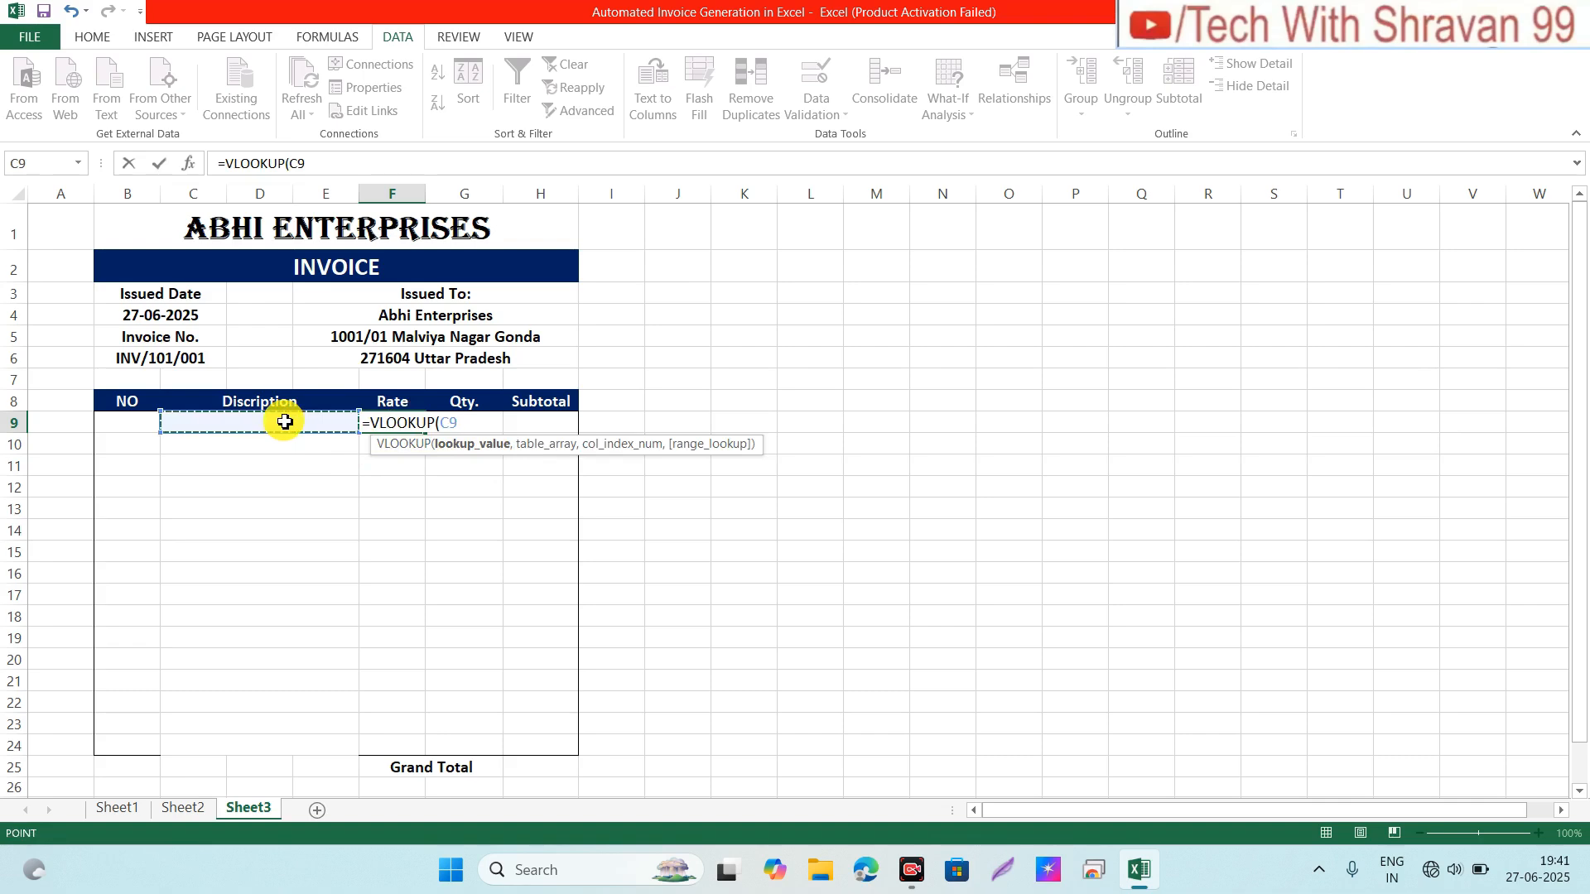
{"action": "type", "text": ","}
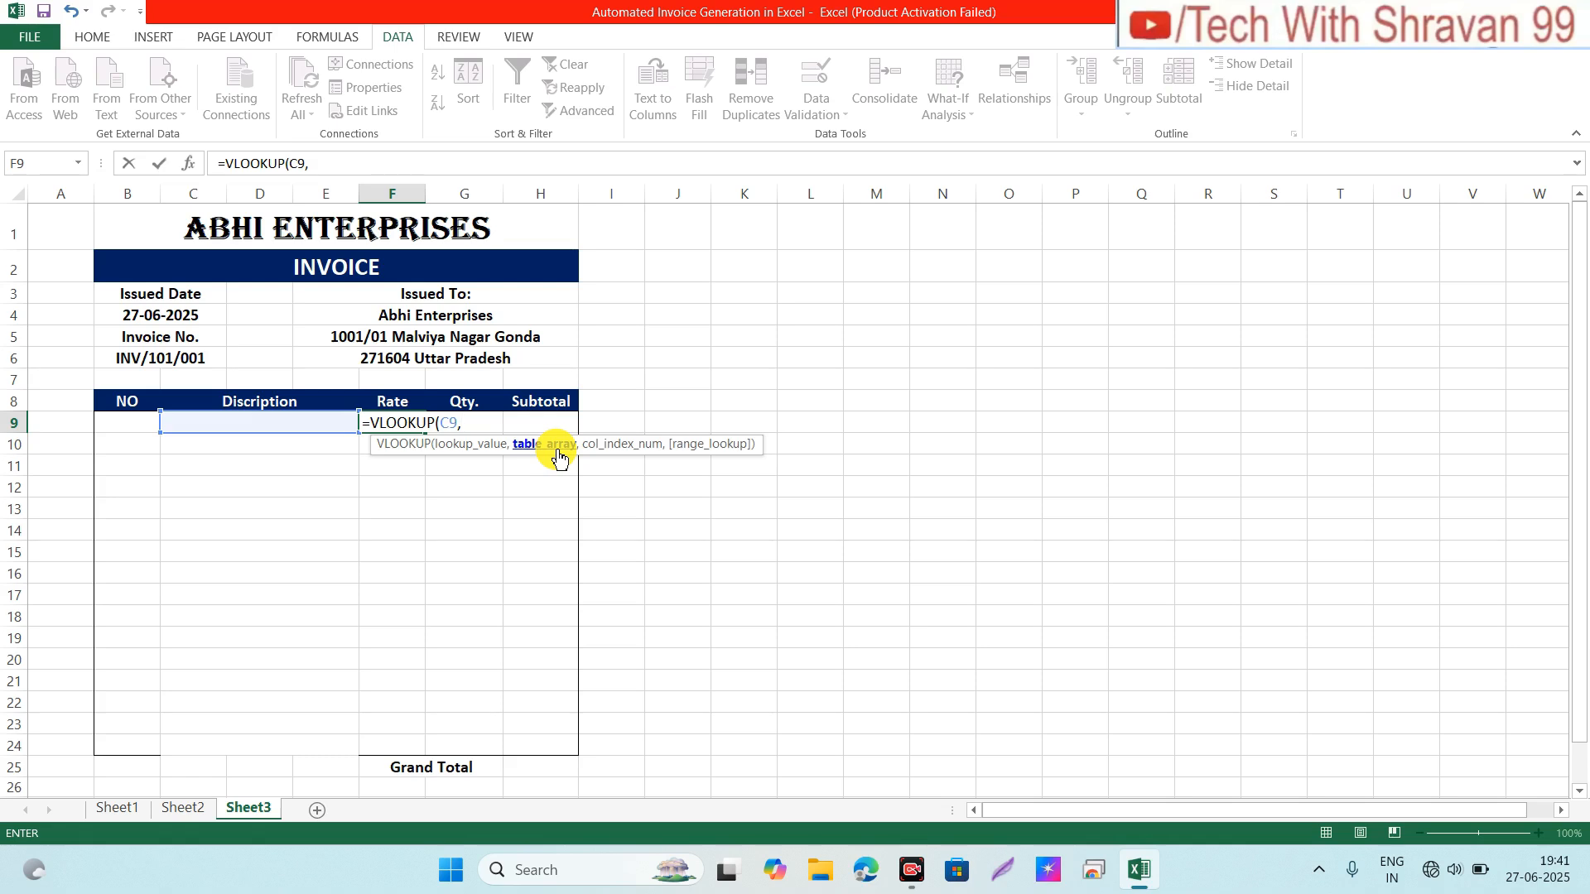
{"action": "left_click", "coordinate": [174, 807]}
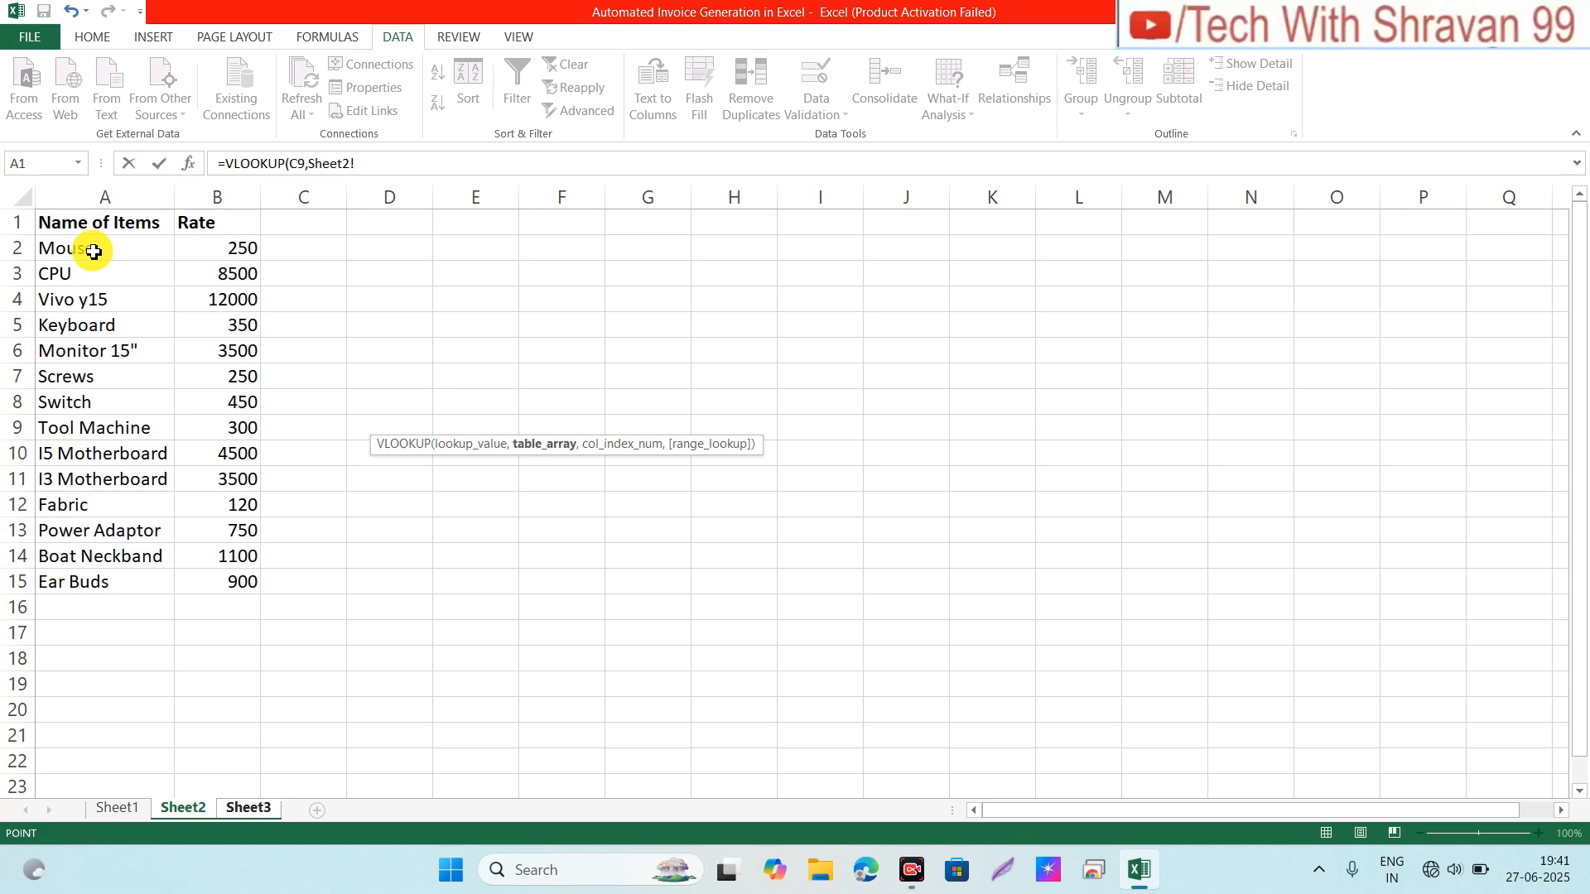
{"action": "left_click_drag", "start_coordinate": [93, 251], "coordinate": [212, 585]}
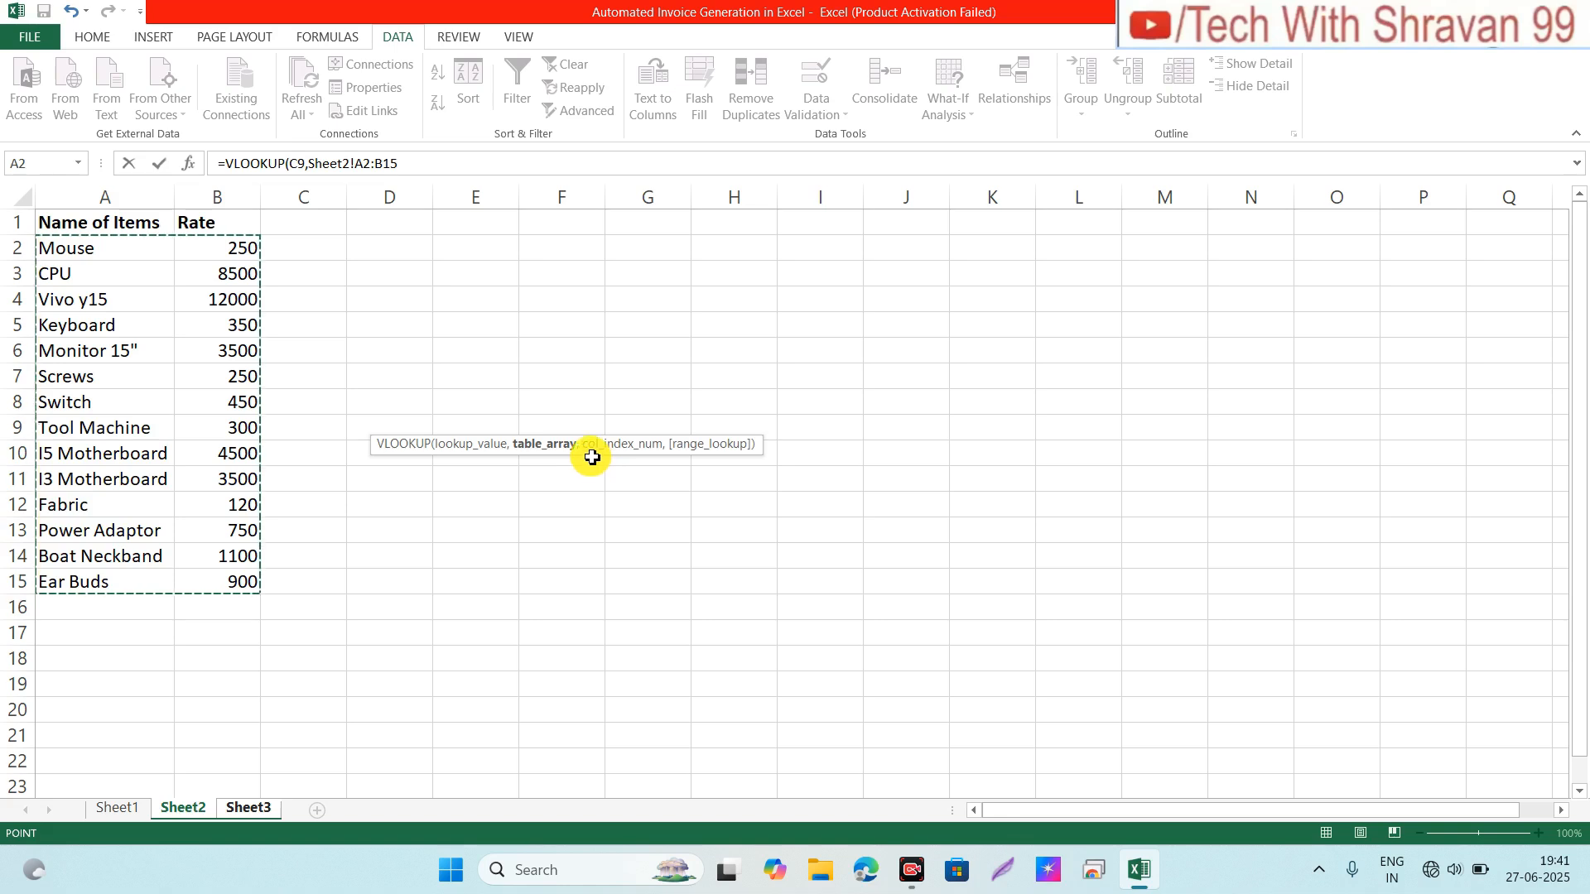
{"action": "type", "text": ","}
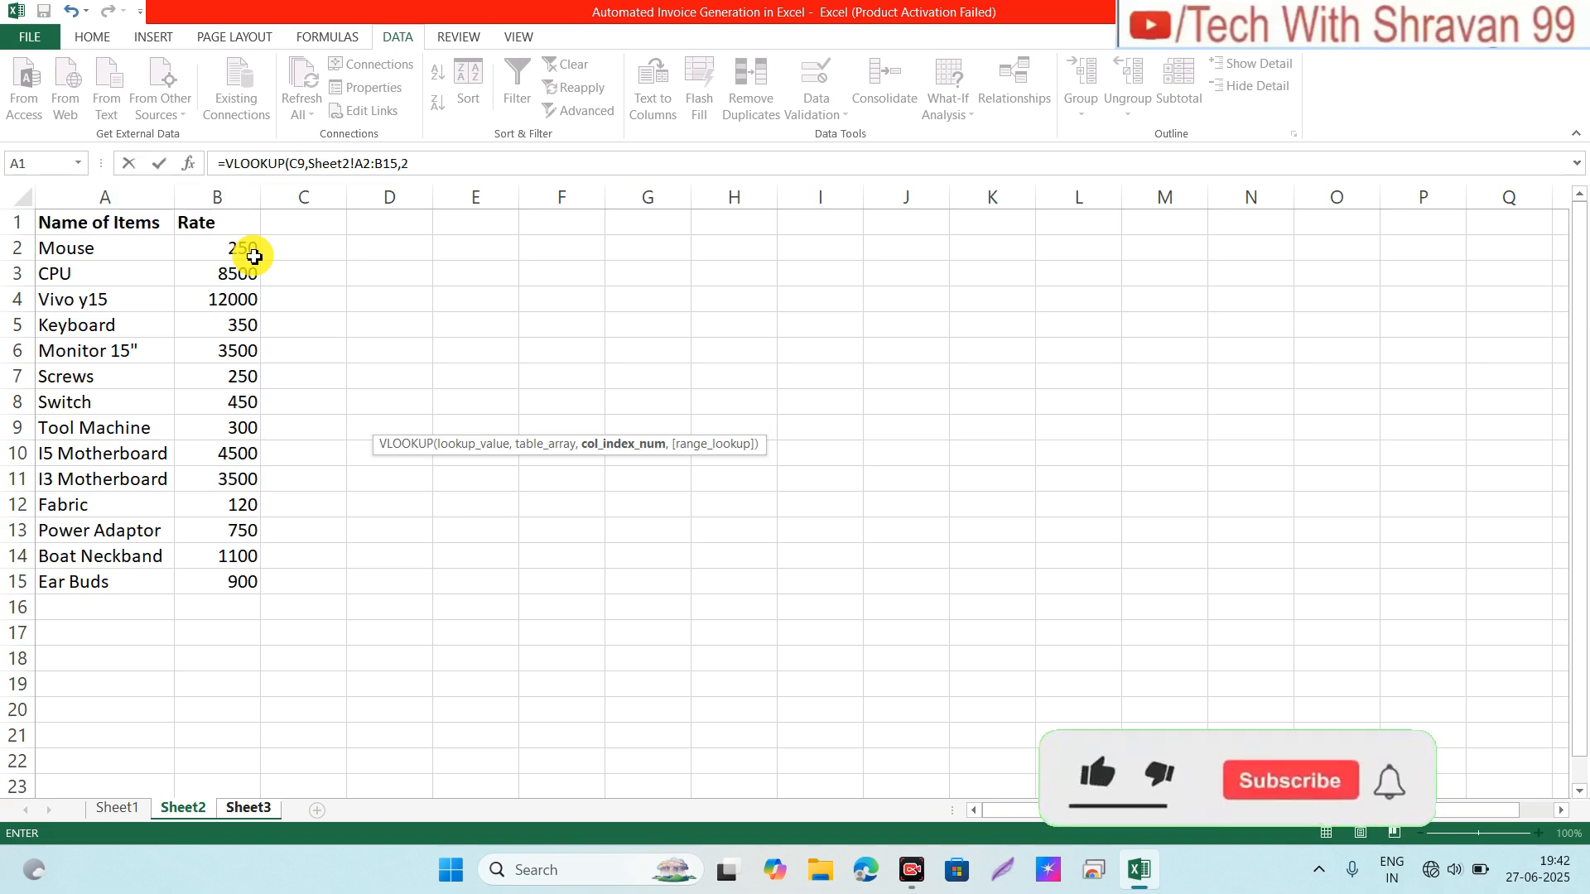
{"action": "type", "text": "2,"}
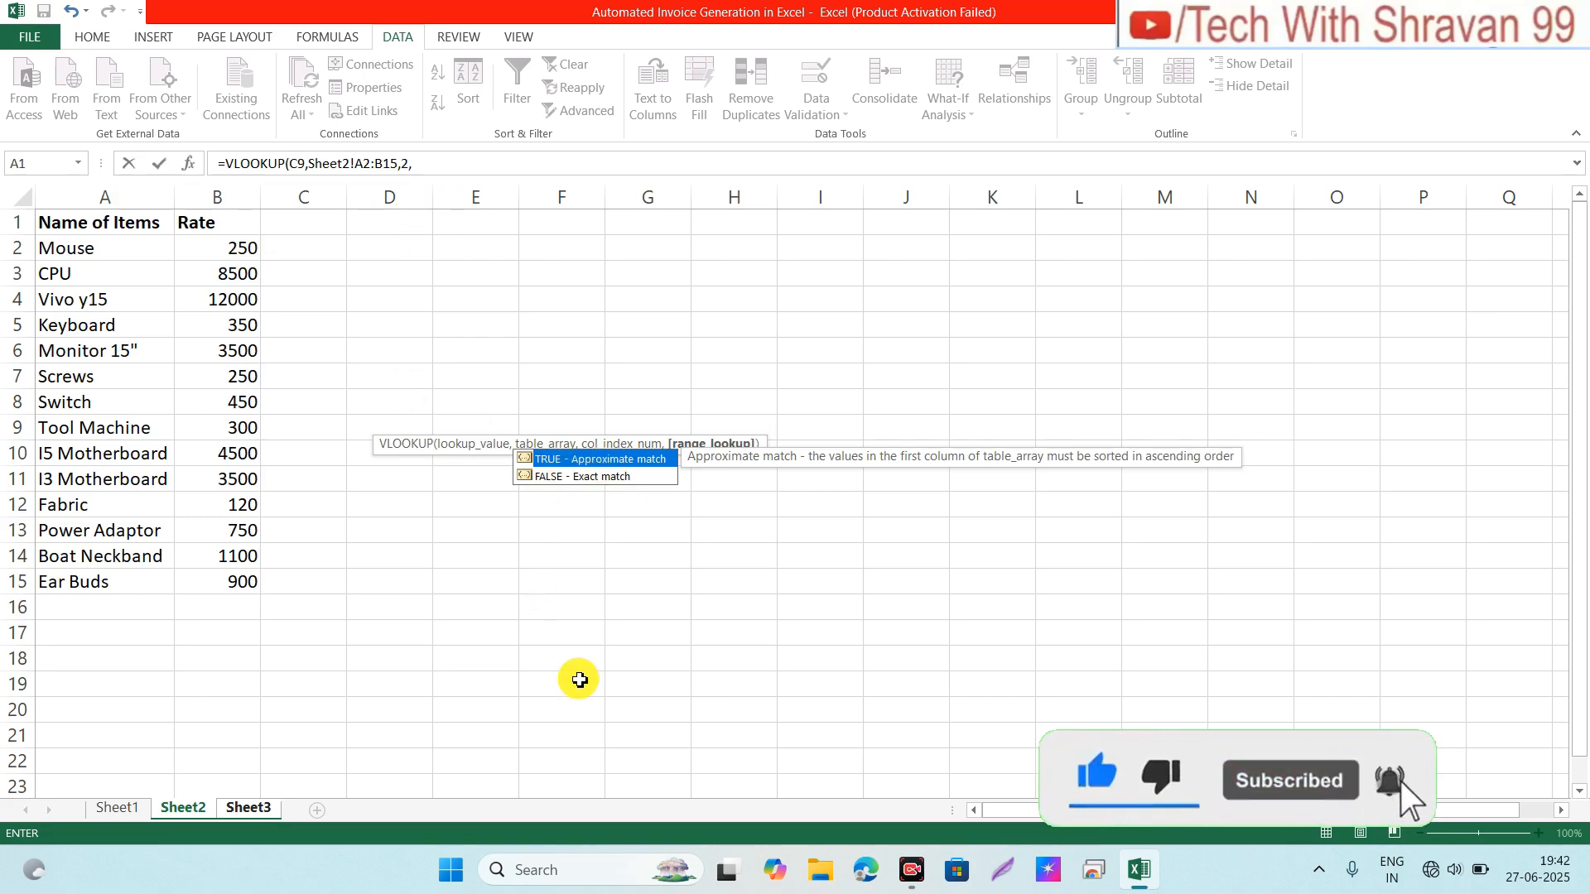
{"action": "type", "text": "0"}
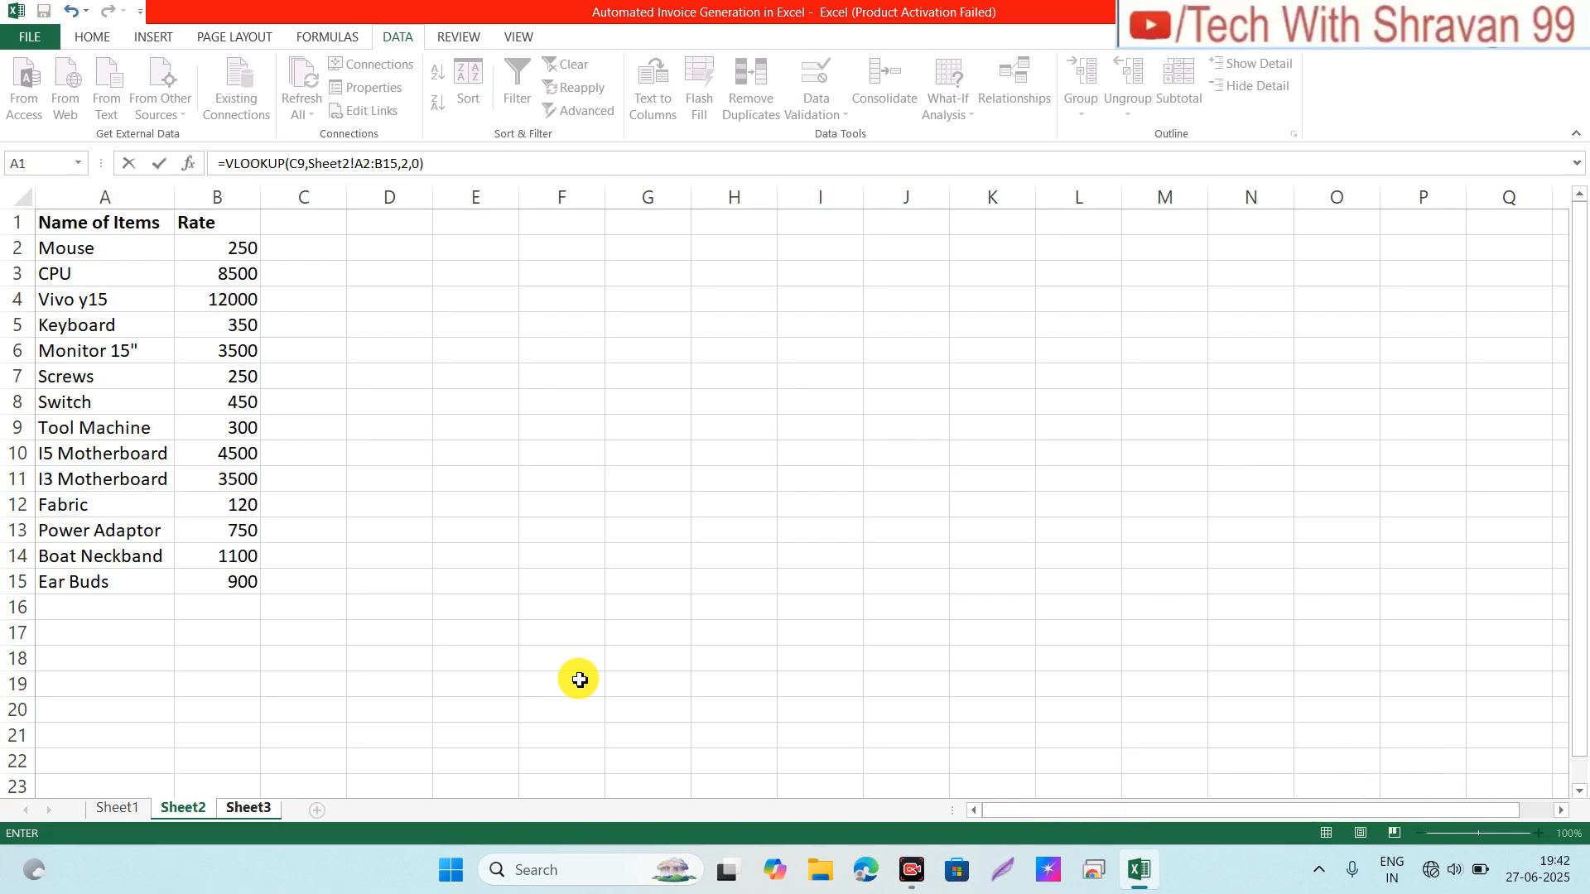
{"action": "key", "text": "Return"}
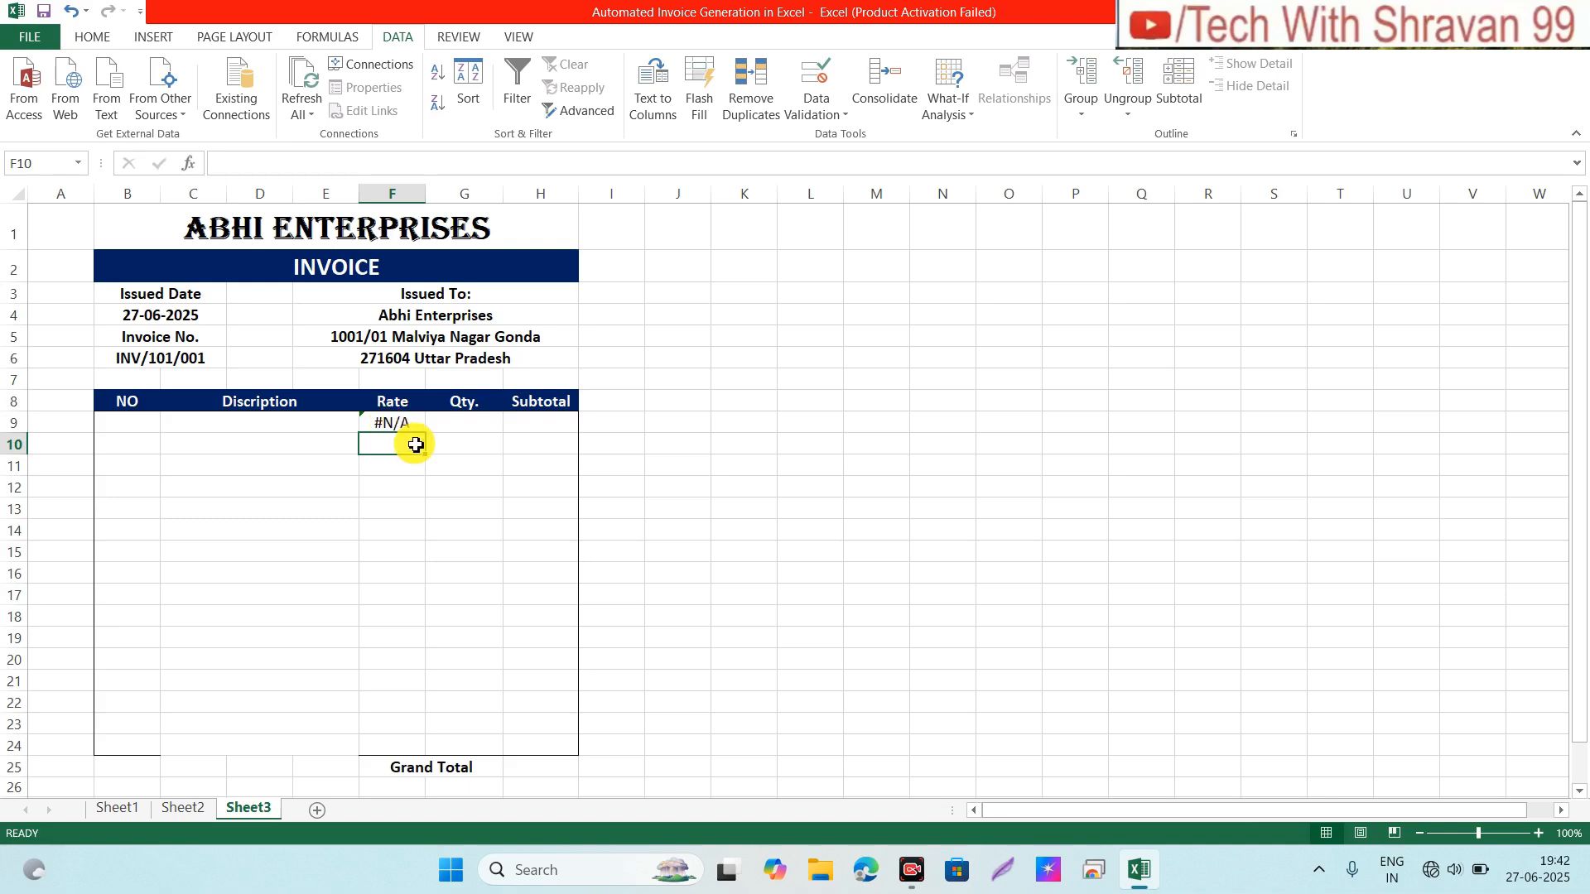
Step: Fill the F9 rate formula down the Rate column to F24
{"action": "left_click", "coordinate": [407, 420]}
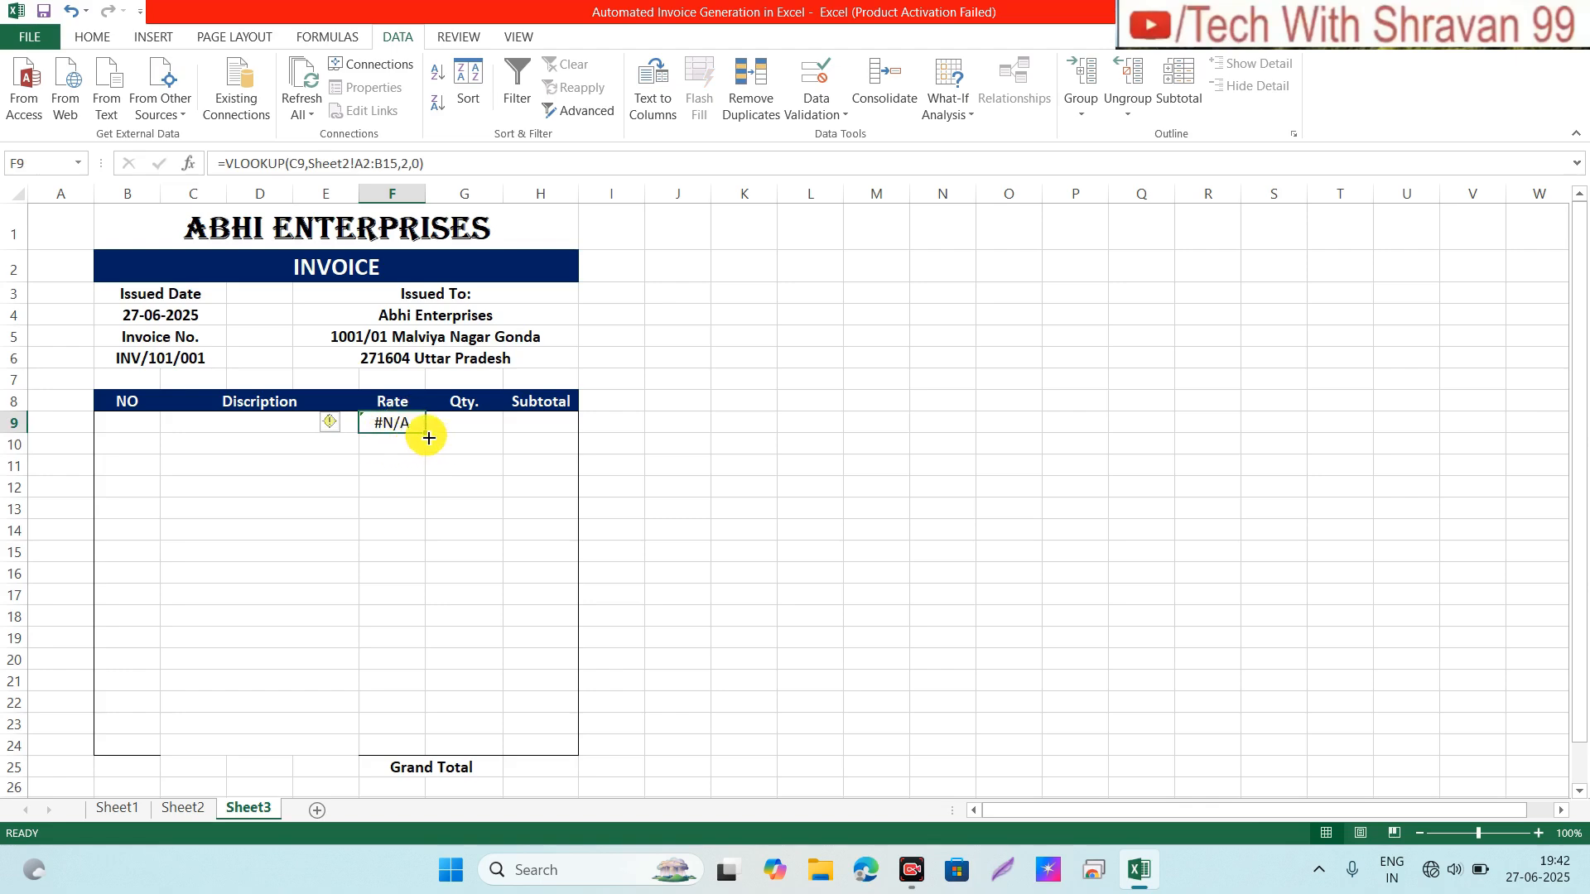
{"action": "left_click_drag", "start_coordinate": [428, 437], "coordinate": [419, 758]}
{"action": "left_click", "coordinate": [383, 492]}
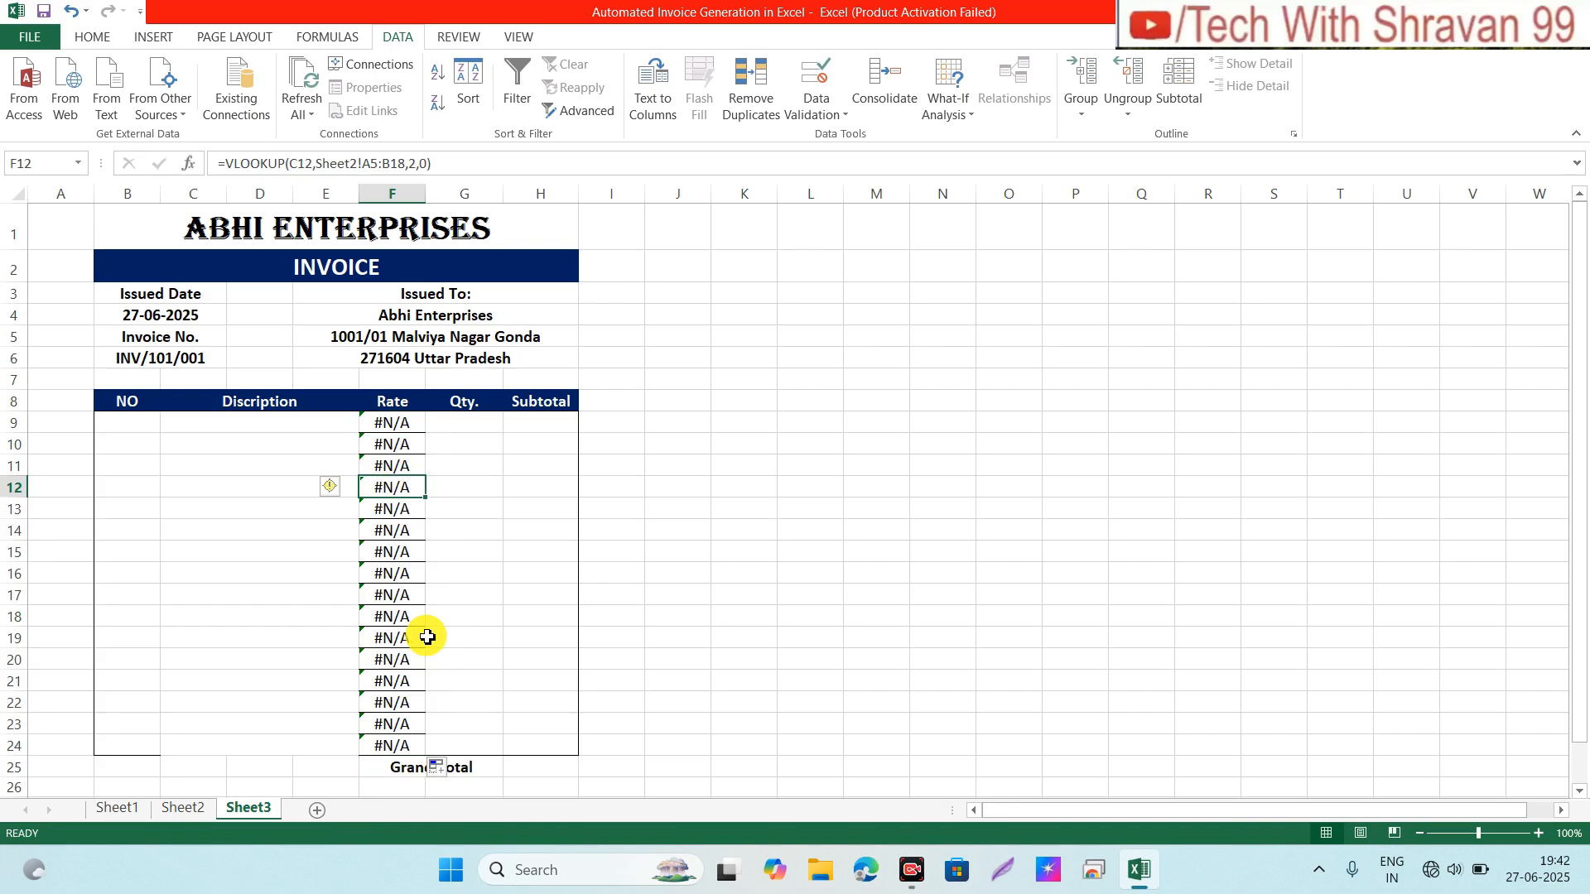
Step: Choose Mouse from C9's item list and check the copied rate formulas
{"action": "left_click", "coordinate": [278, 427]}
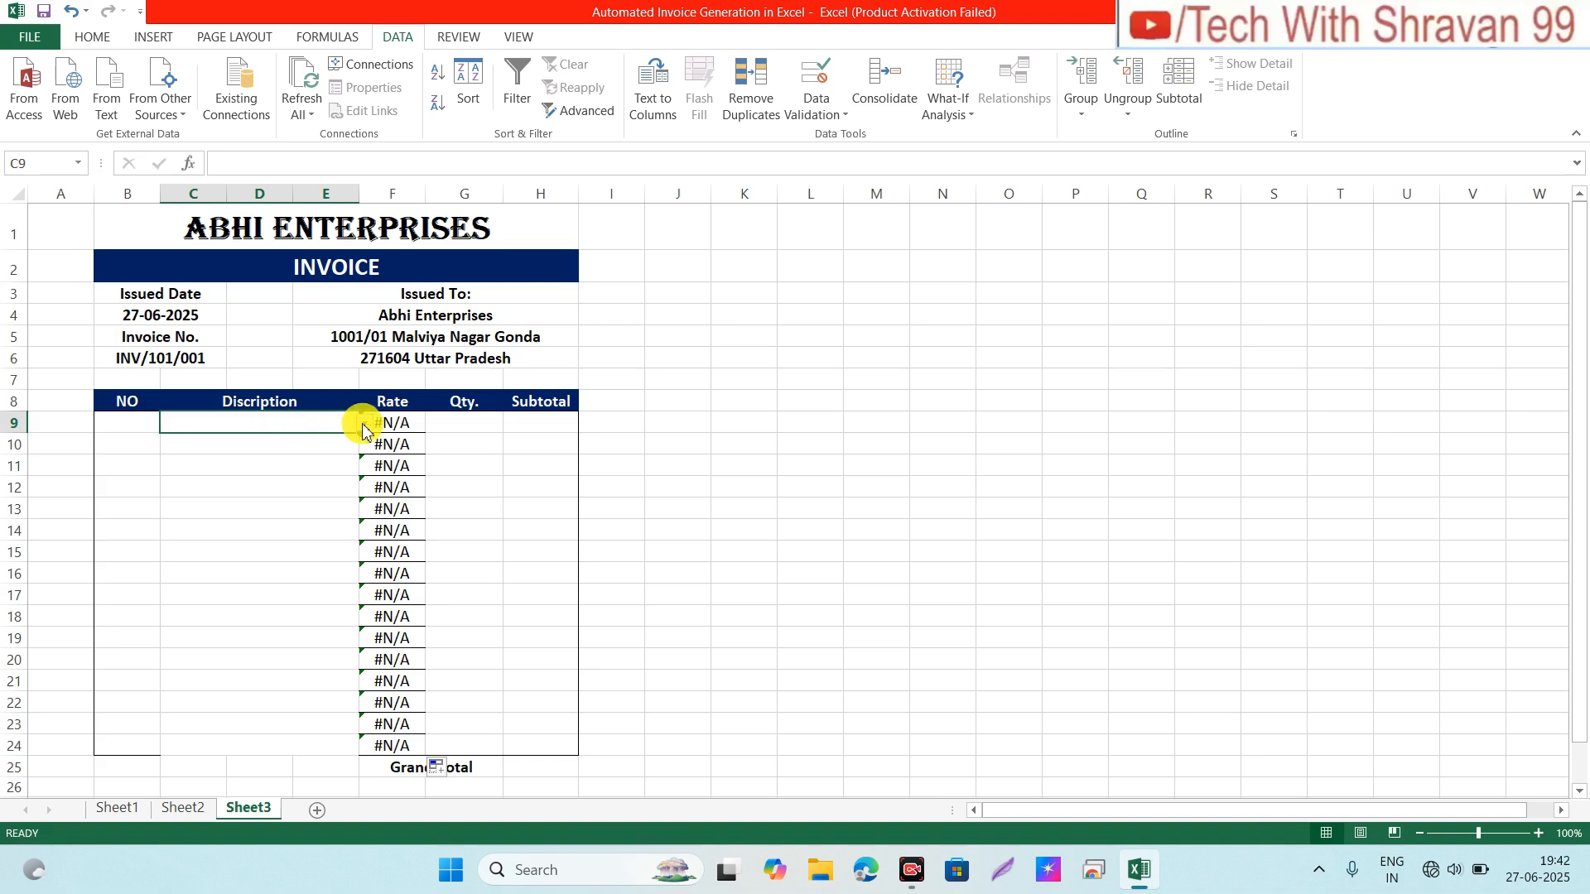
{"action": "left_click", "coordinate": [365, 423]}
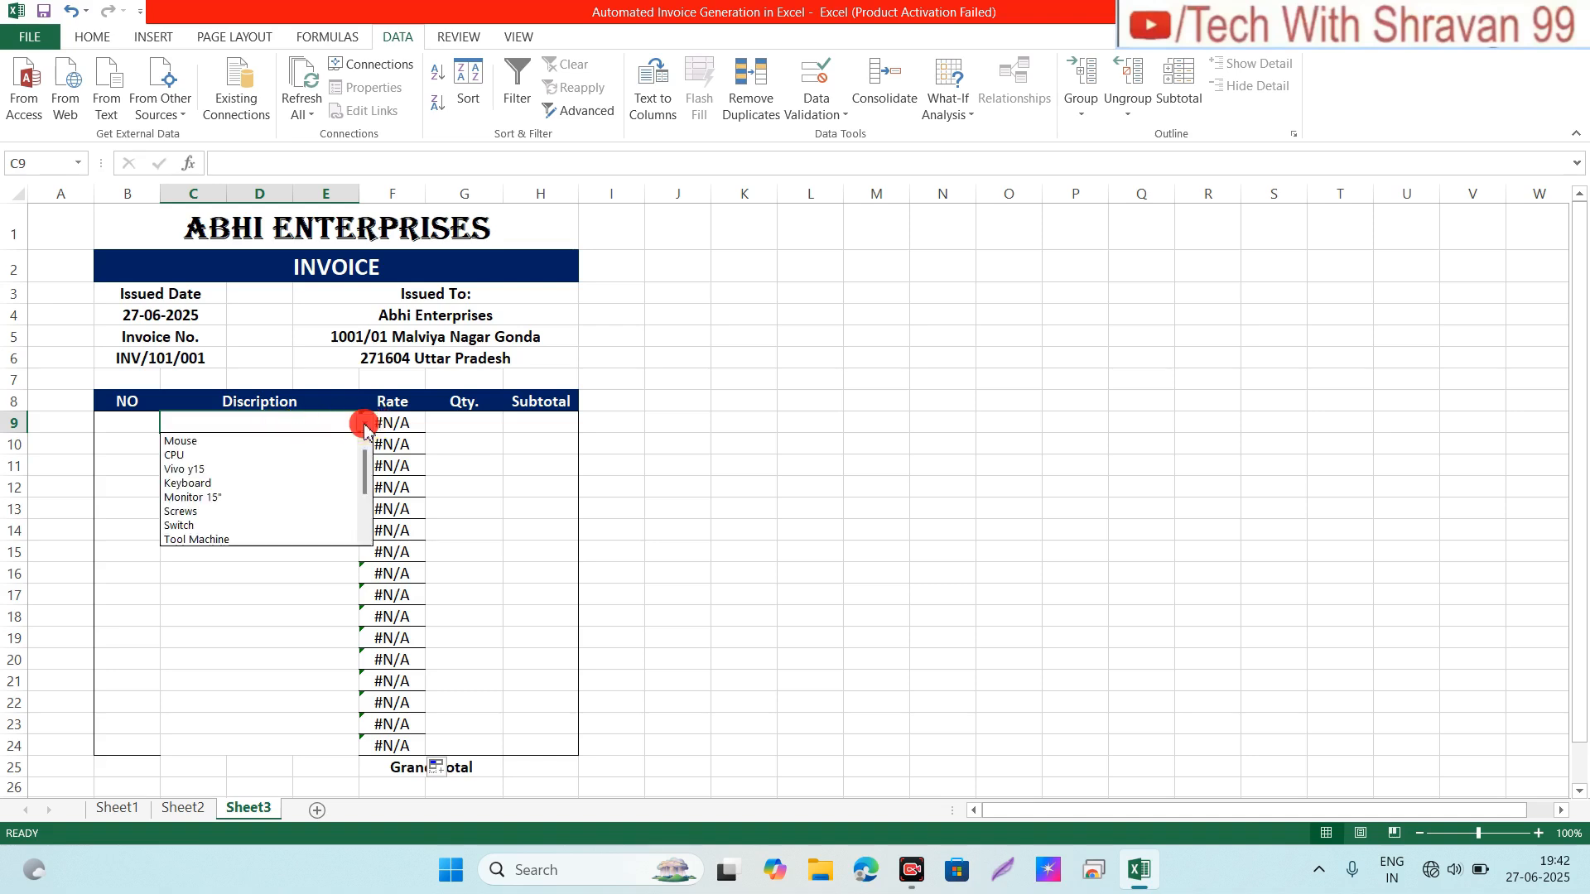
{"action": "left_click", "coordinate": [187, 443]}
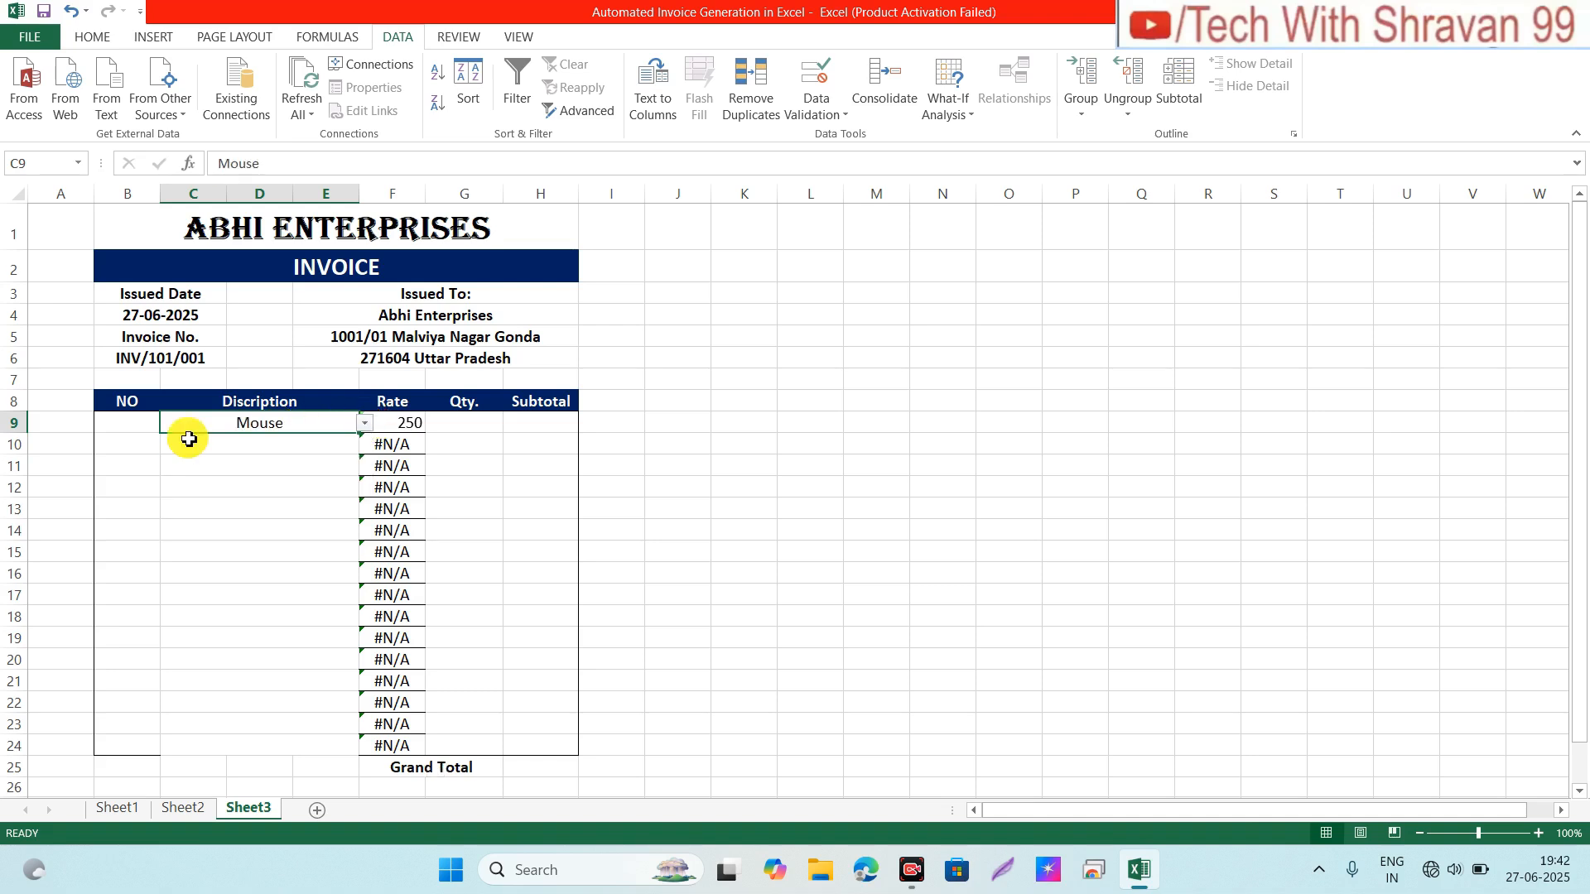
{"action": "left_click", "coordinate": [402, 425]}
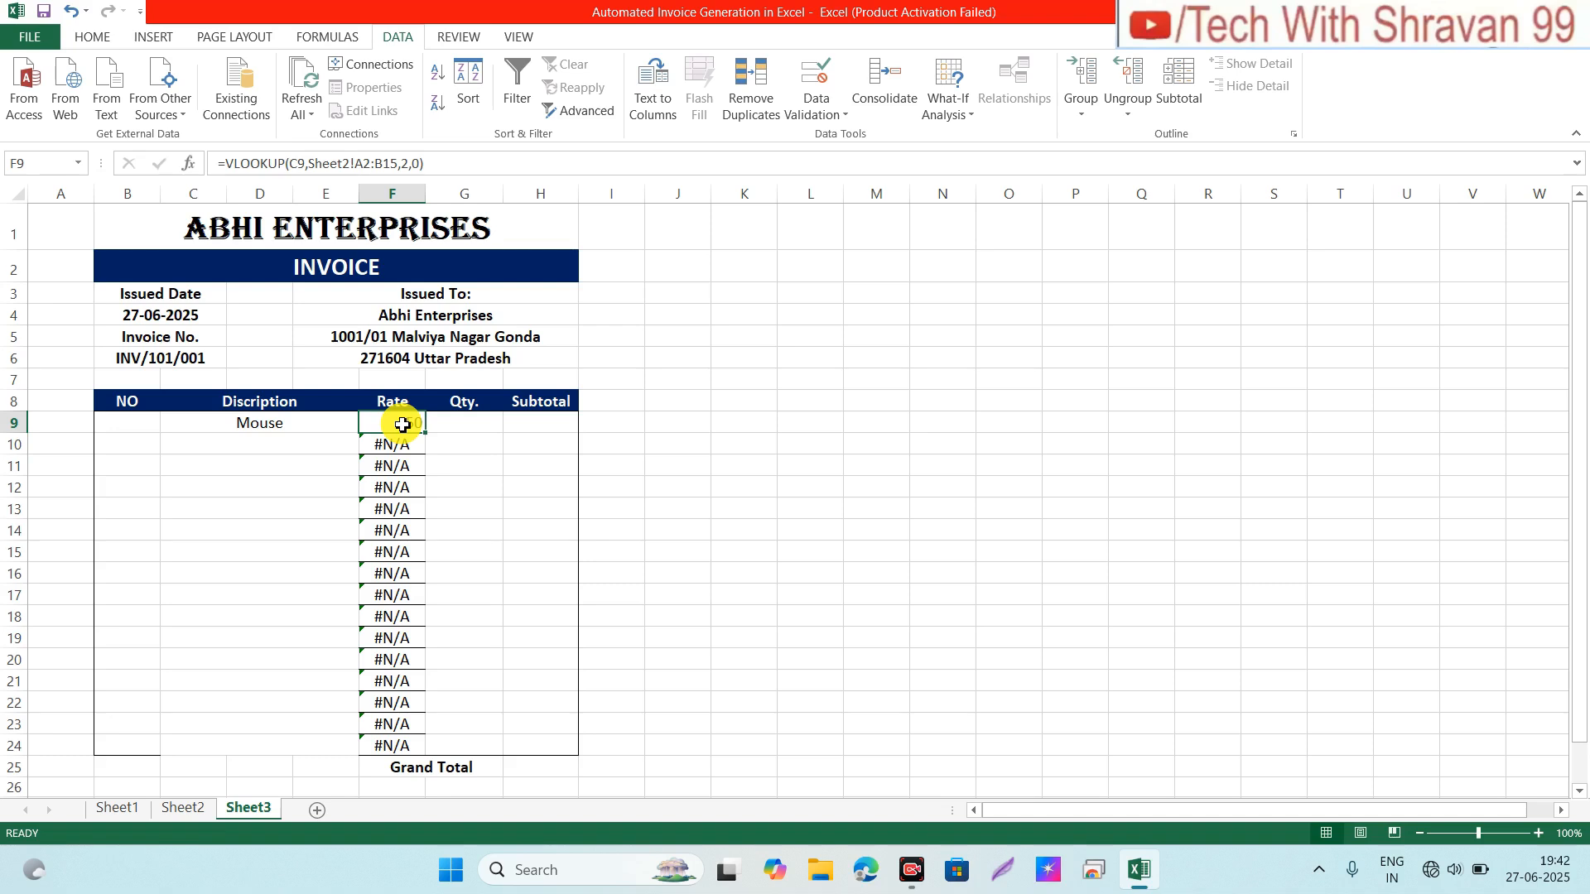
{"action": "left_click", "coordinate": [393, 560]}
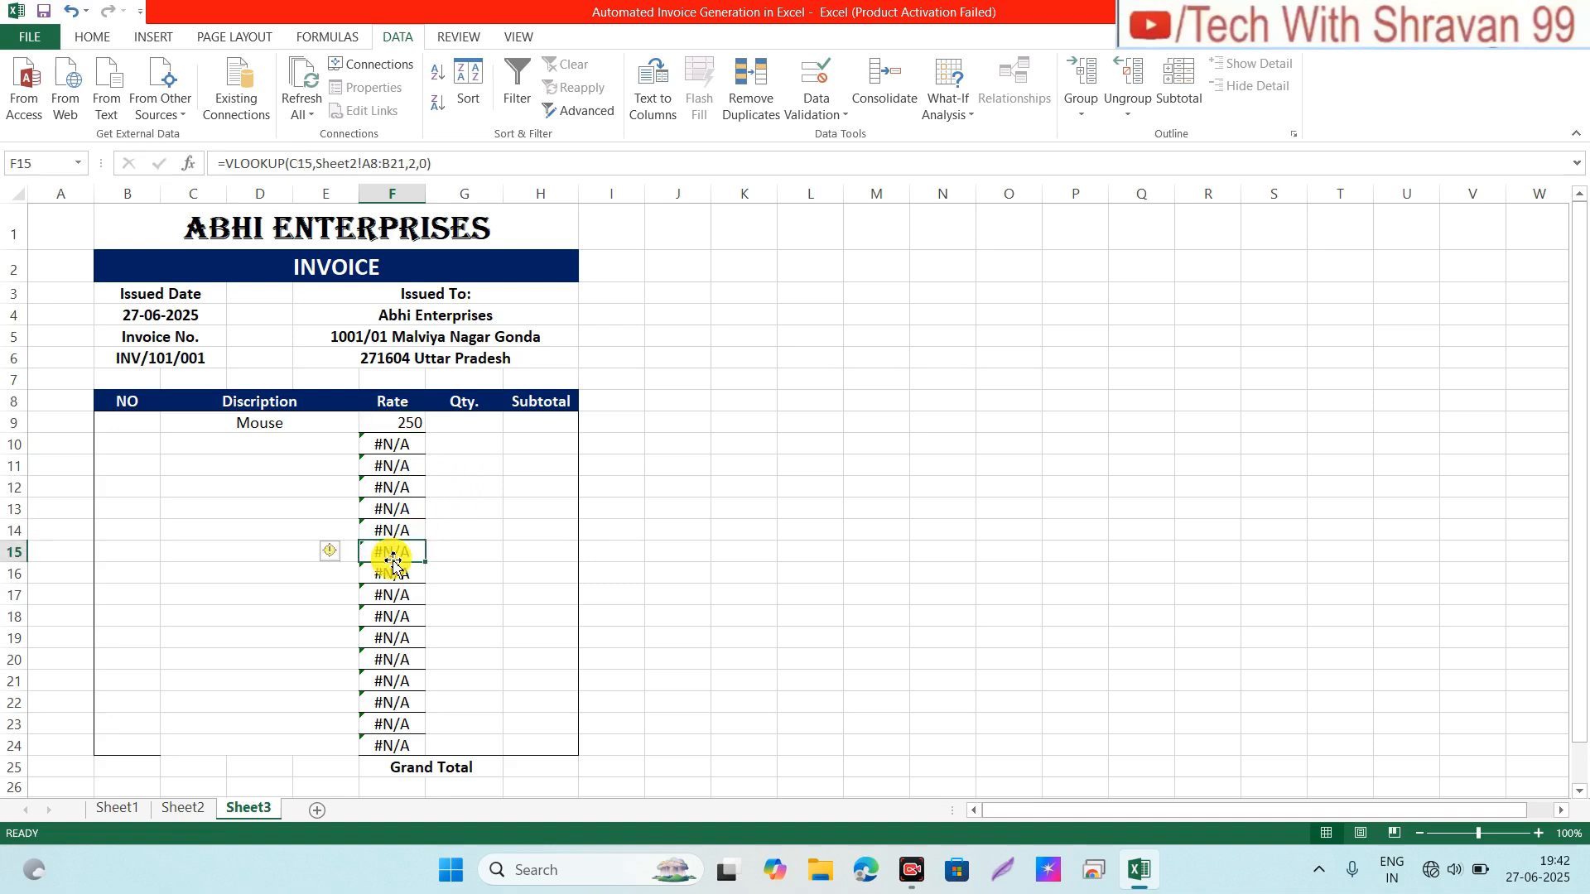
{"action": "left_click", "coordinate": [380, 455]}
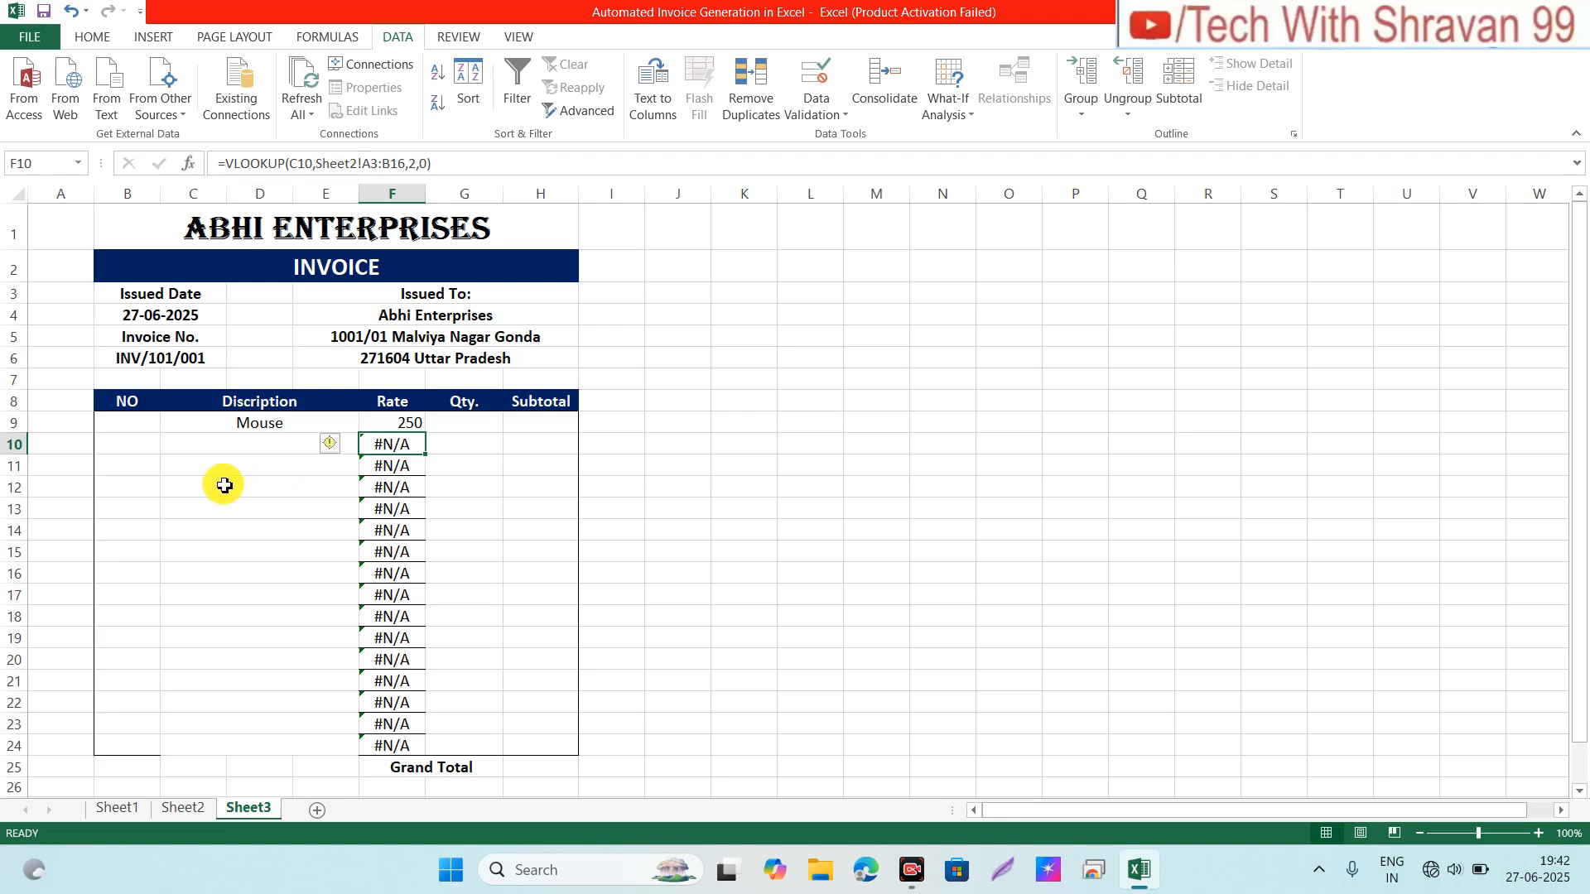
{"action": "left_click", "coordinate": [236, 447]}
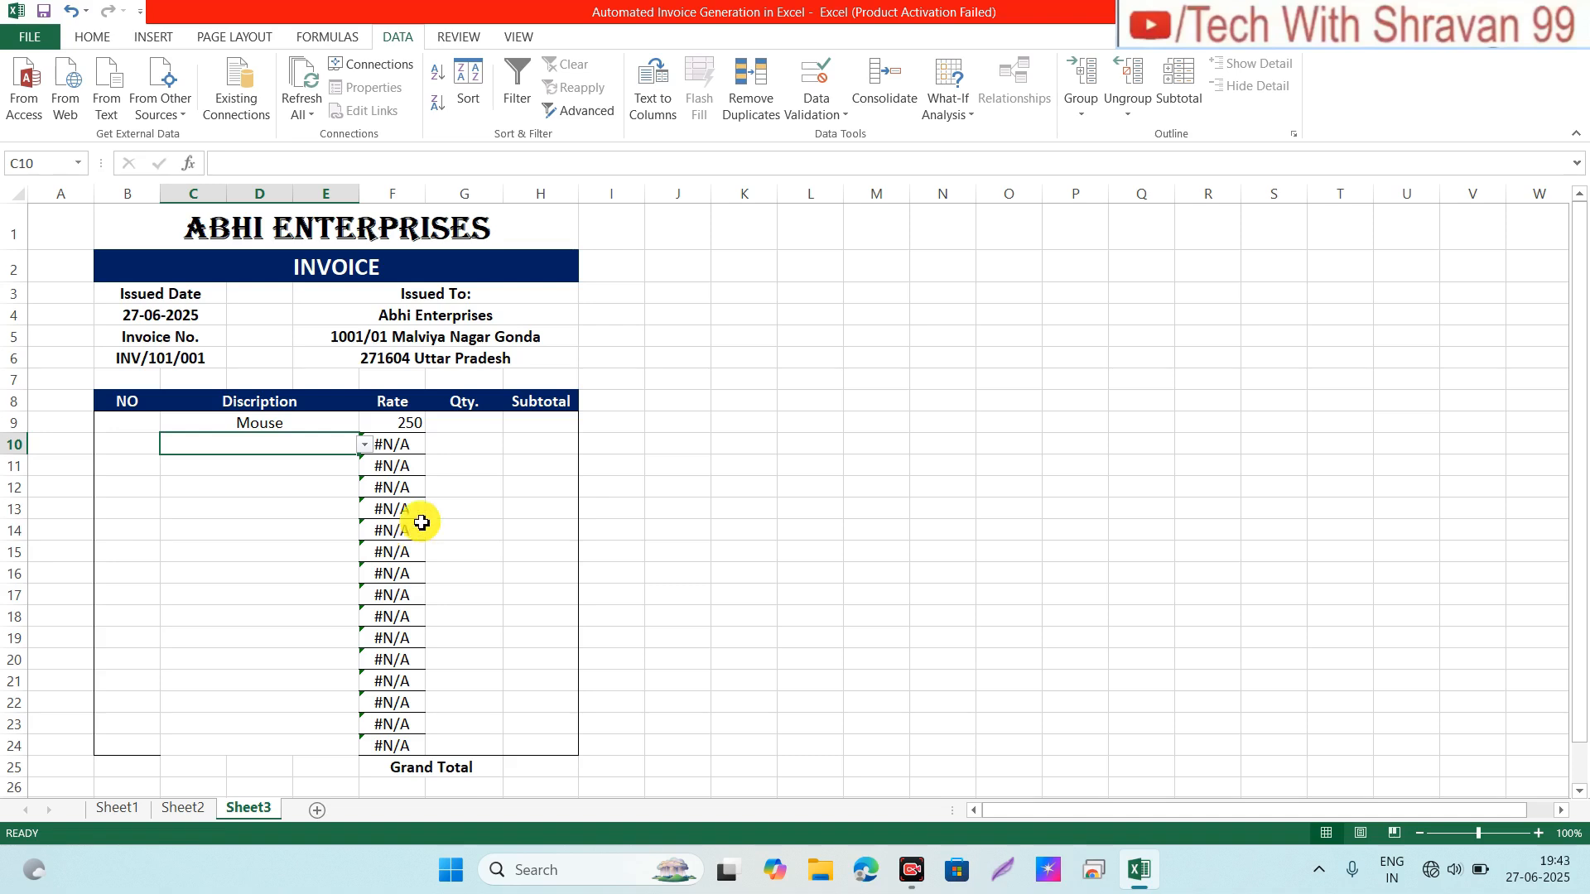
{"action": "left_click", "coordinate": [380, 423]}
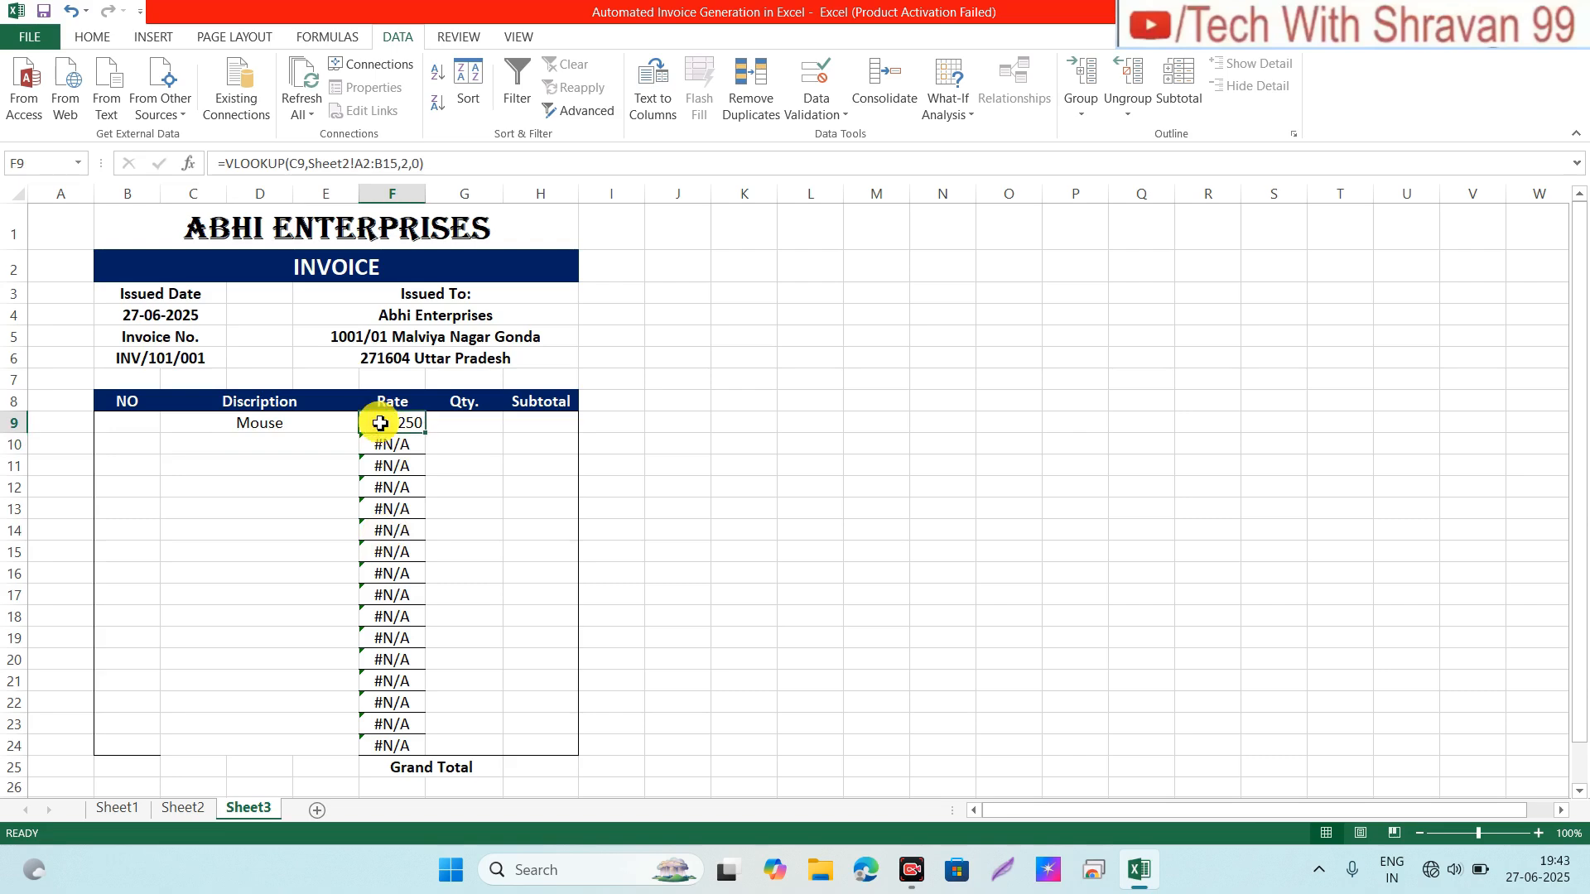
Step: Wrap the F9 lookup in IFERROR with an empty "" fallback
{"action": "left_click", "coordinate": [232, 170]}
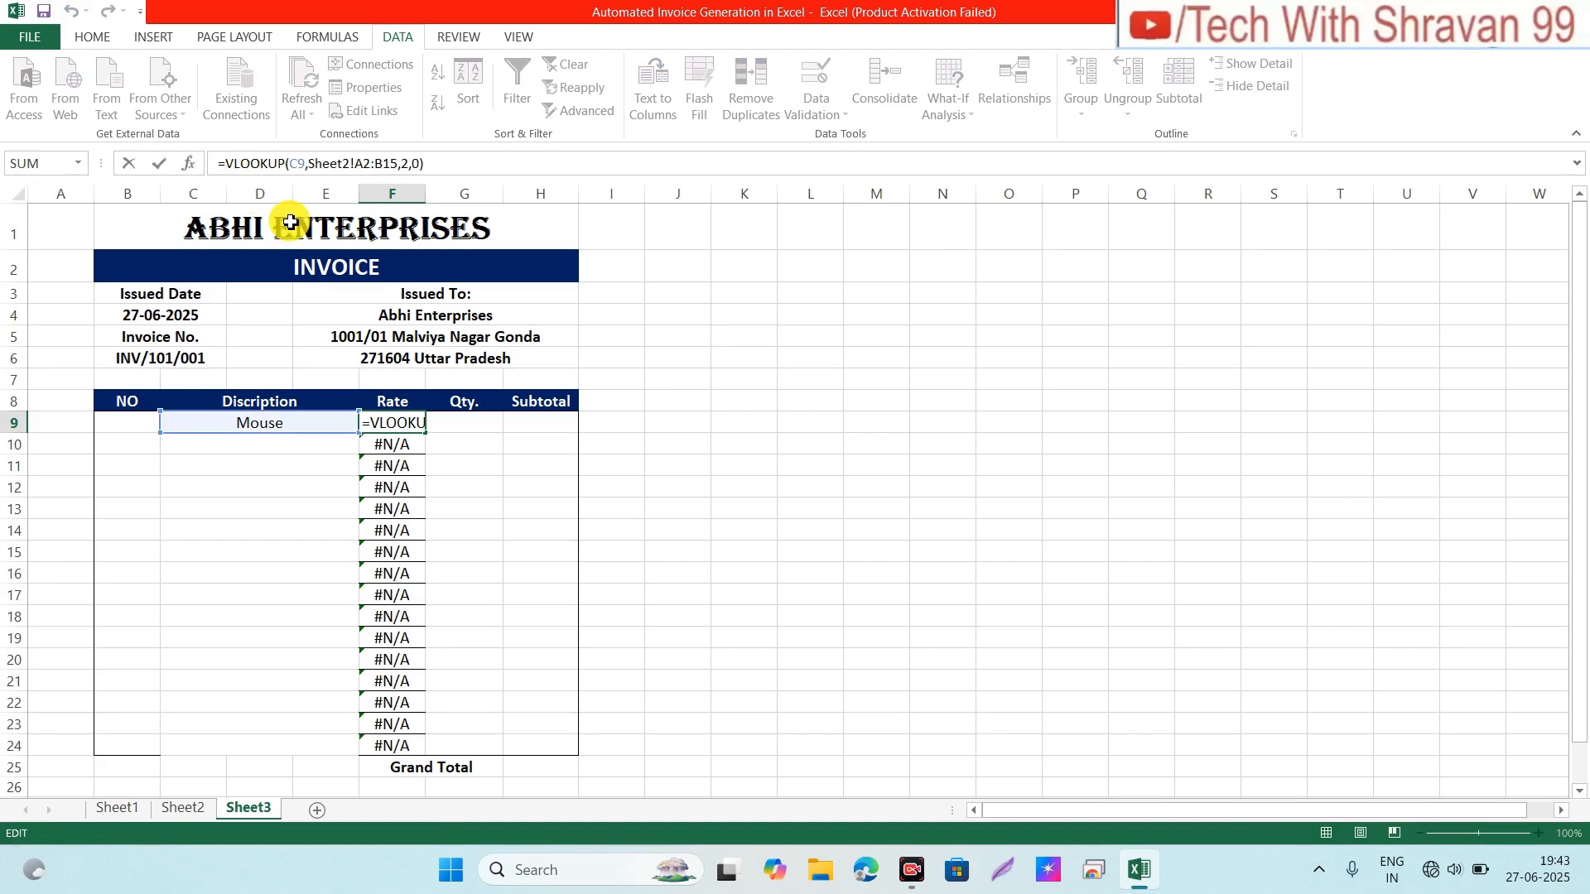
{"action": "type", "text": "if"}
{"action": "left_click", "coordinate": [290, 217]}
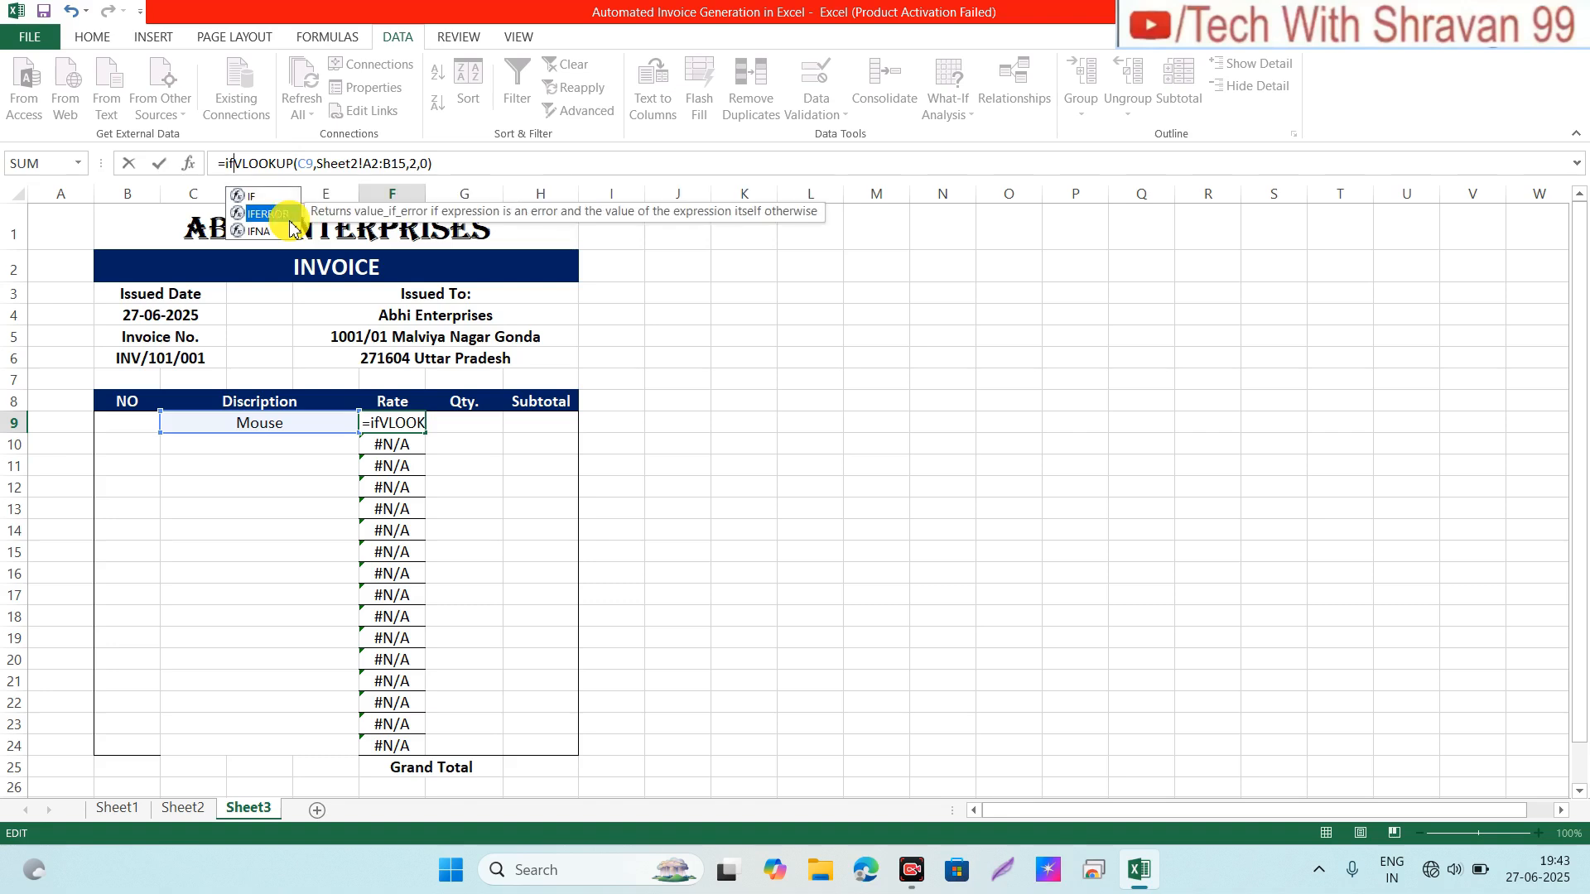
{"action": "double_click", "coordinate": [290, 217]}
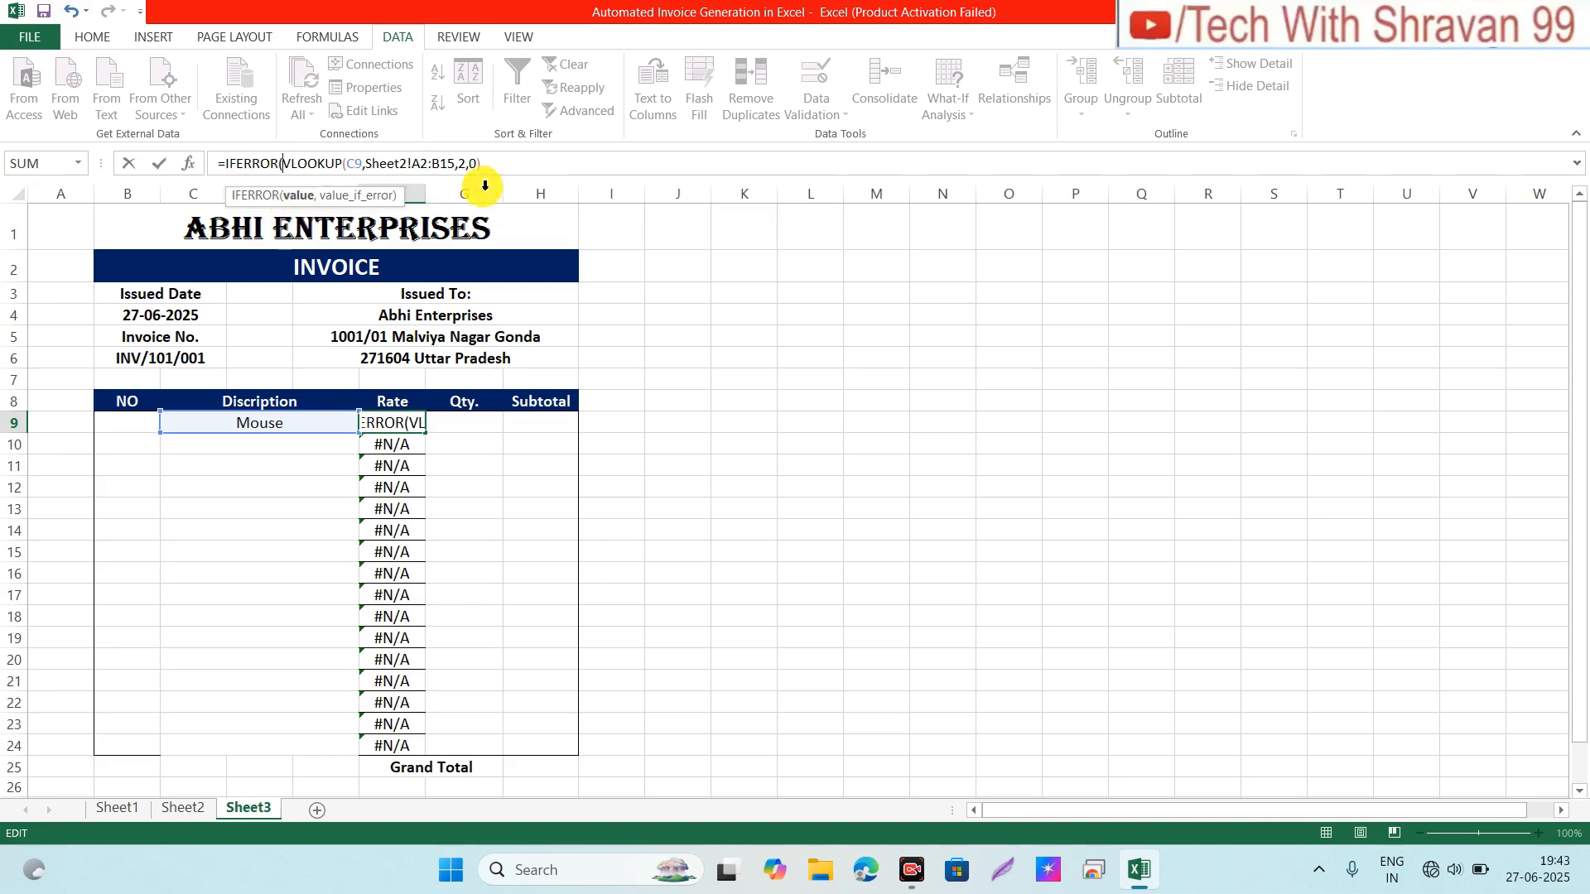
{"action": "left_click", "coordinate": [497, 166]}
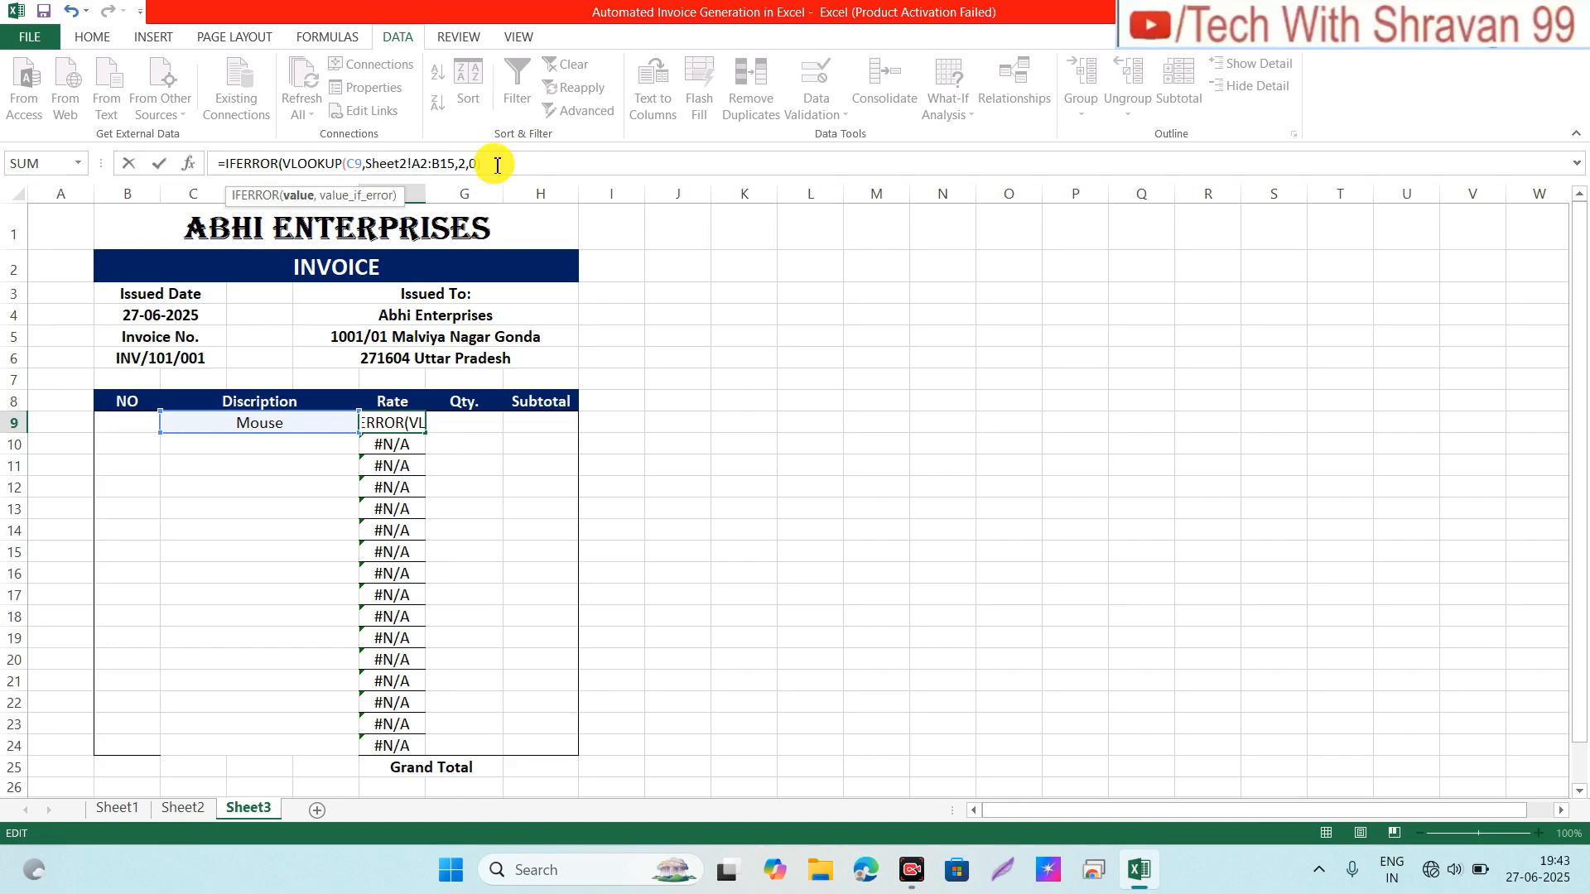
{"action": "type", "text": "),"}
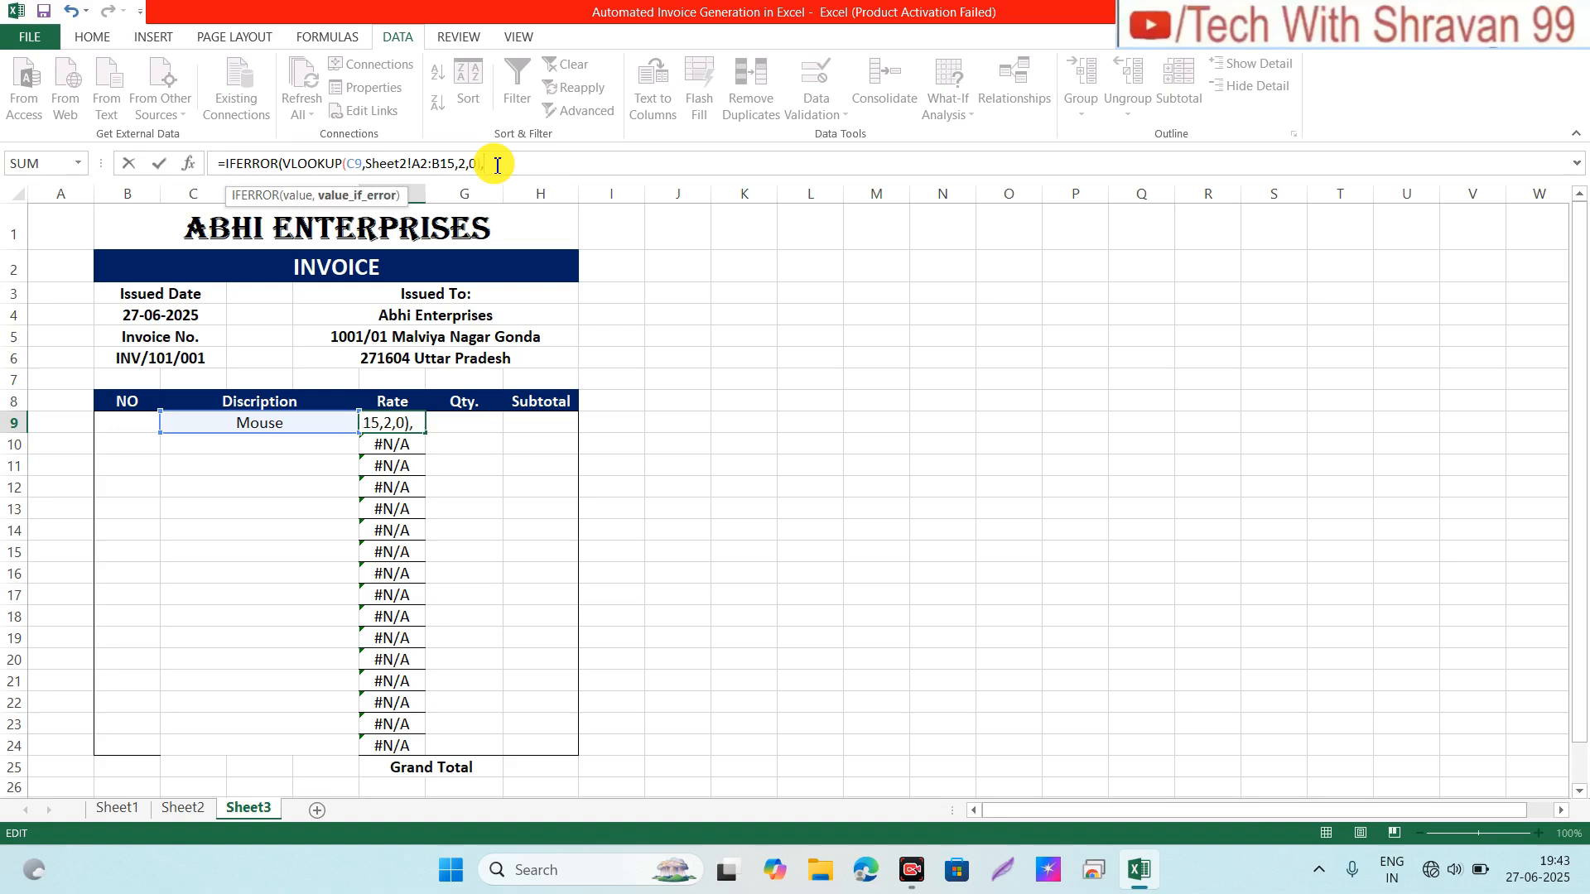
{"action": "type", "text": "\""}
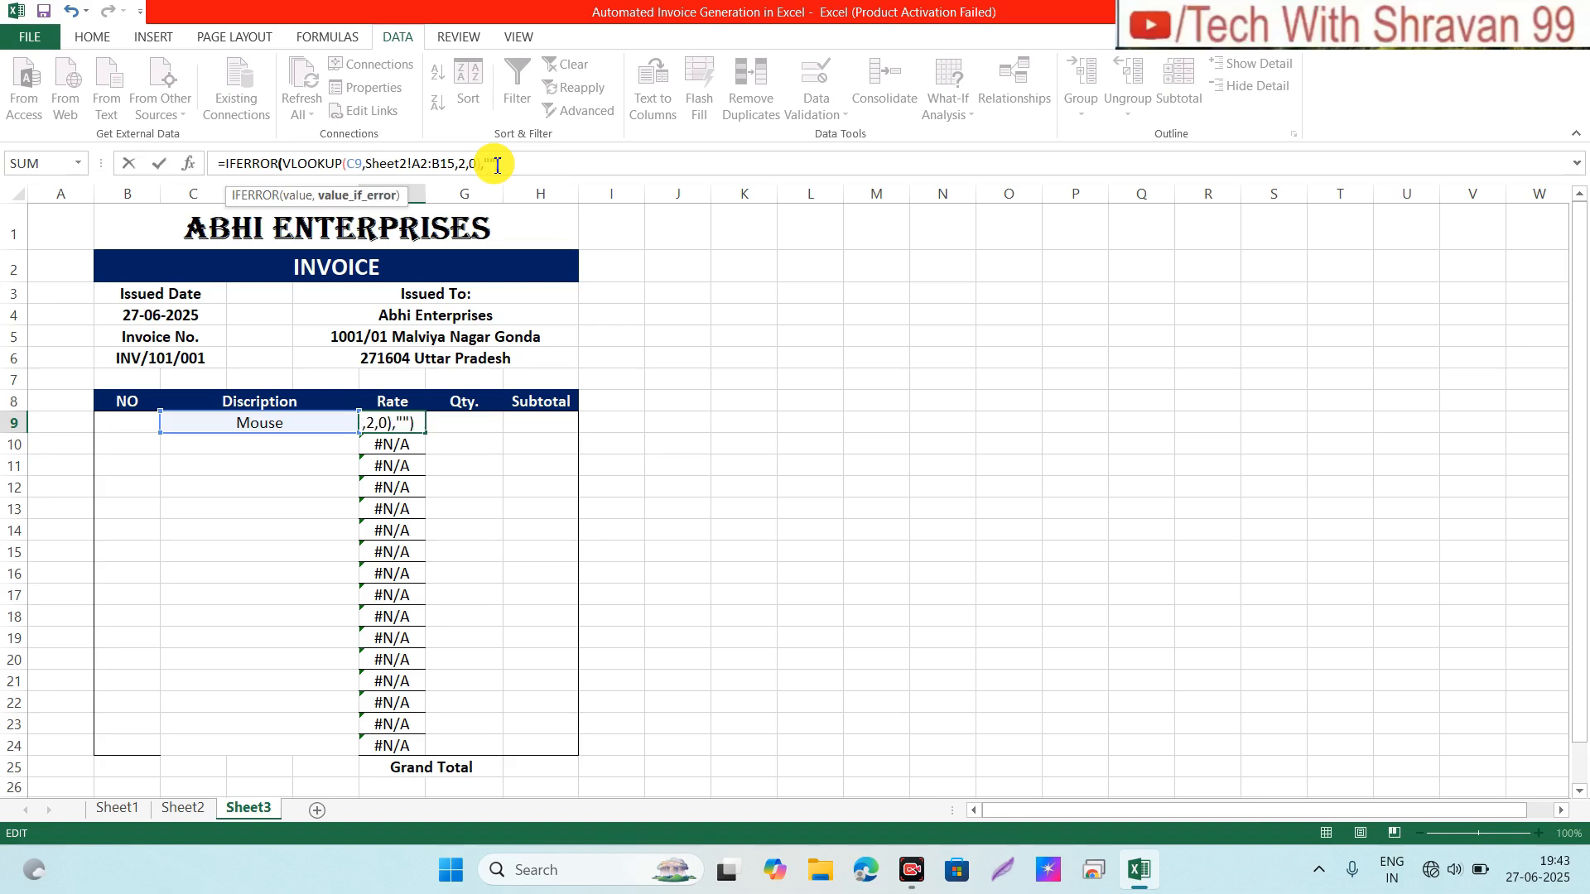
{"action": "type", "text": ")"}
{"action": "key", "text": "Return"}
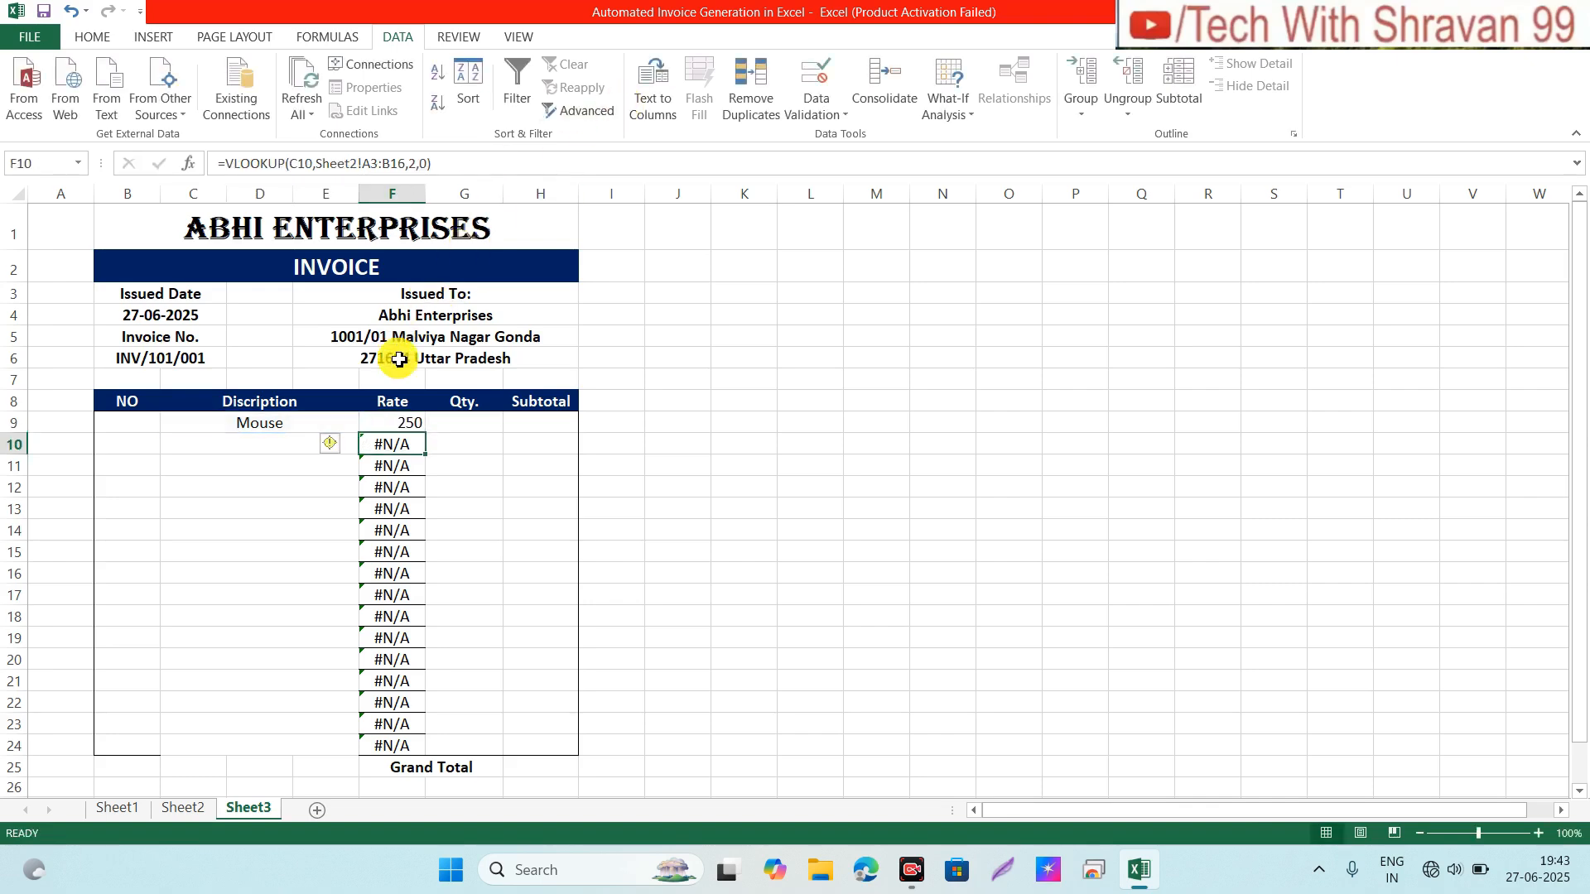
Step: Fill the IFERROR rate formula down to F24 and check the copies in F10 and F12
{"action": "left_click", "coordinate": [395, 424]}
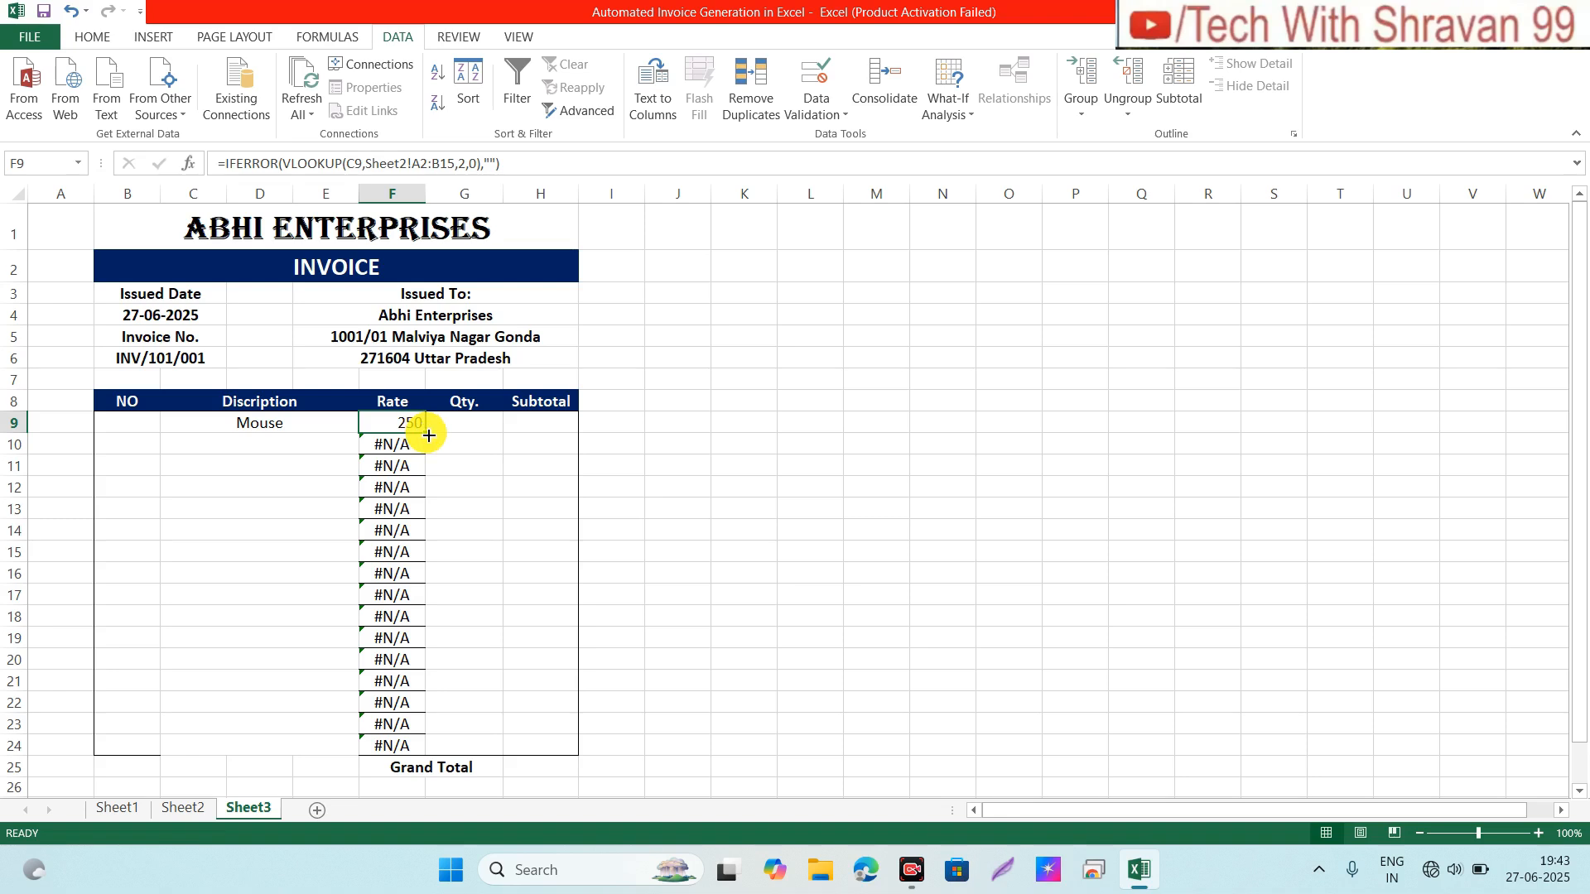
{"action": "left_click_drag", "start_coordinate": [428, 435], "coordinate": [426, 753]}
{"action": "left_click", "coordinate": [388, 516]}
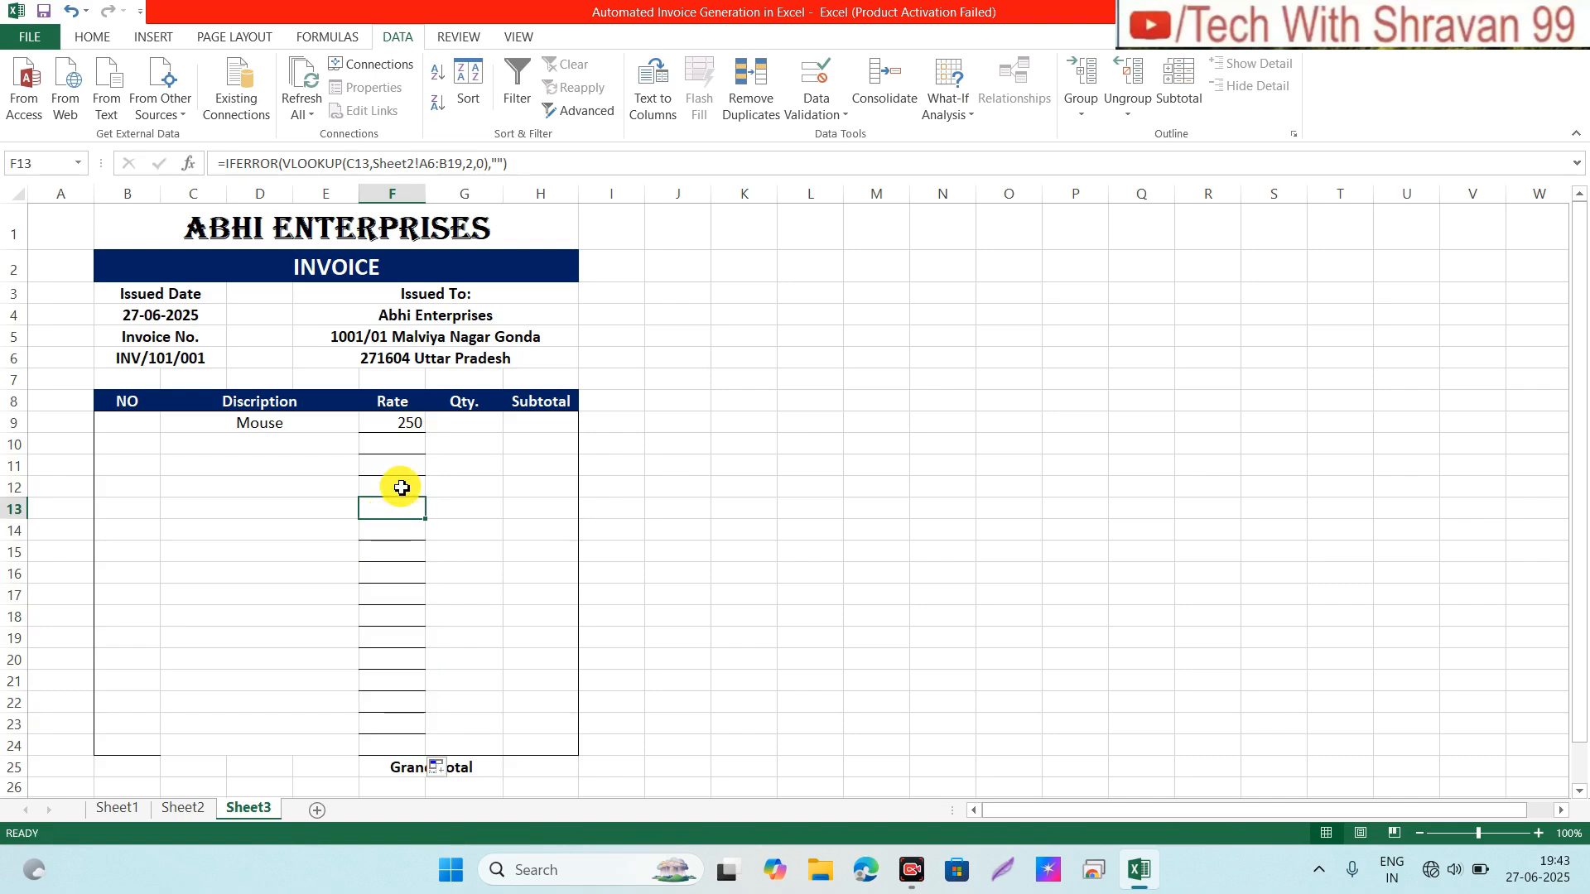
{"action": "left_click", "coordinate": [399, 489]}
{"action": "left_click", "coordinate": [391, 447]}
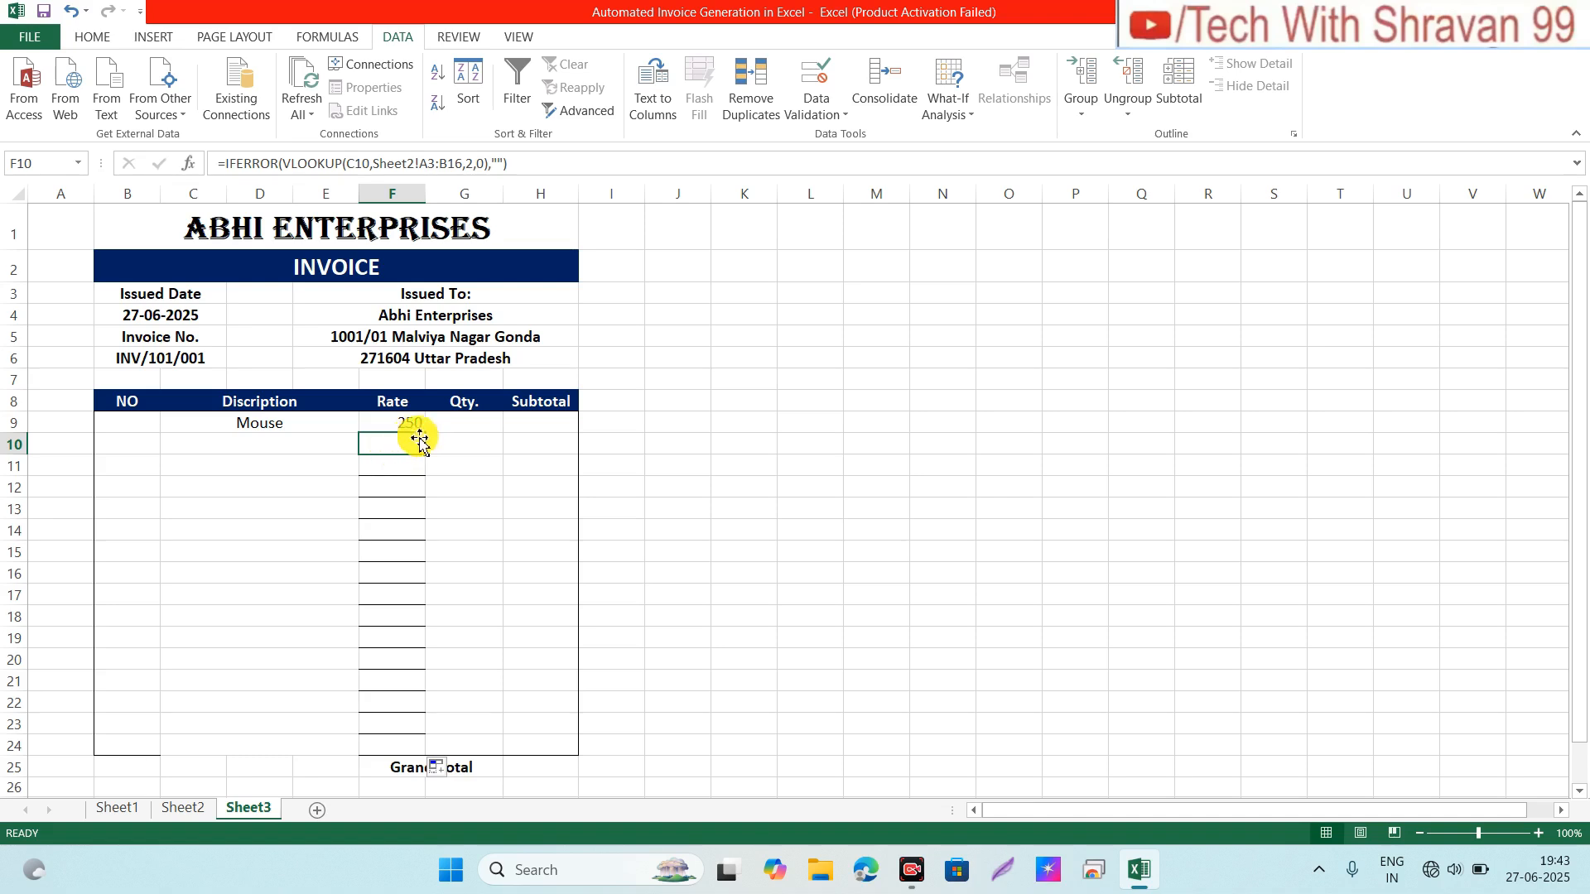
{"action": "left_click", "coordinate": [477, 424]}
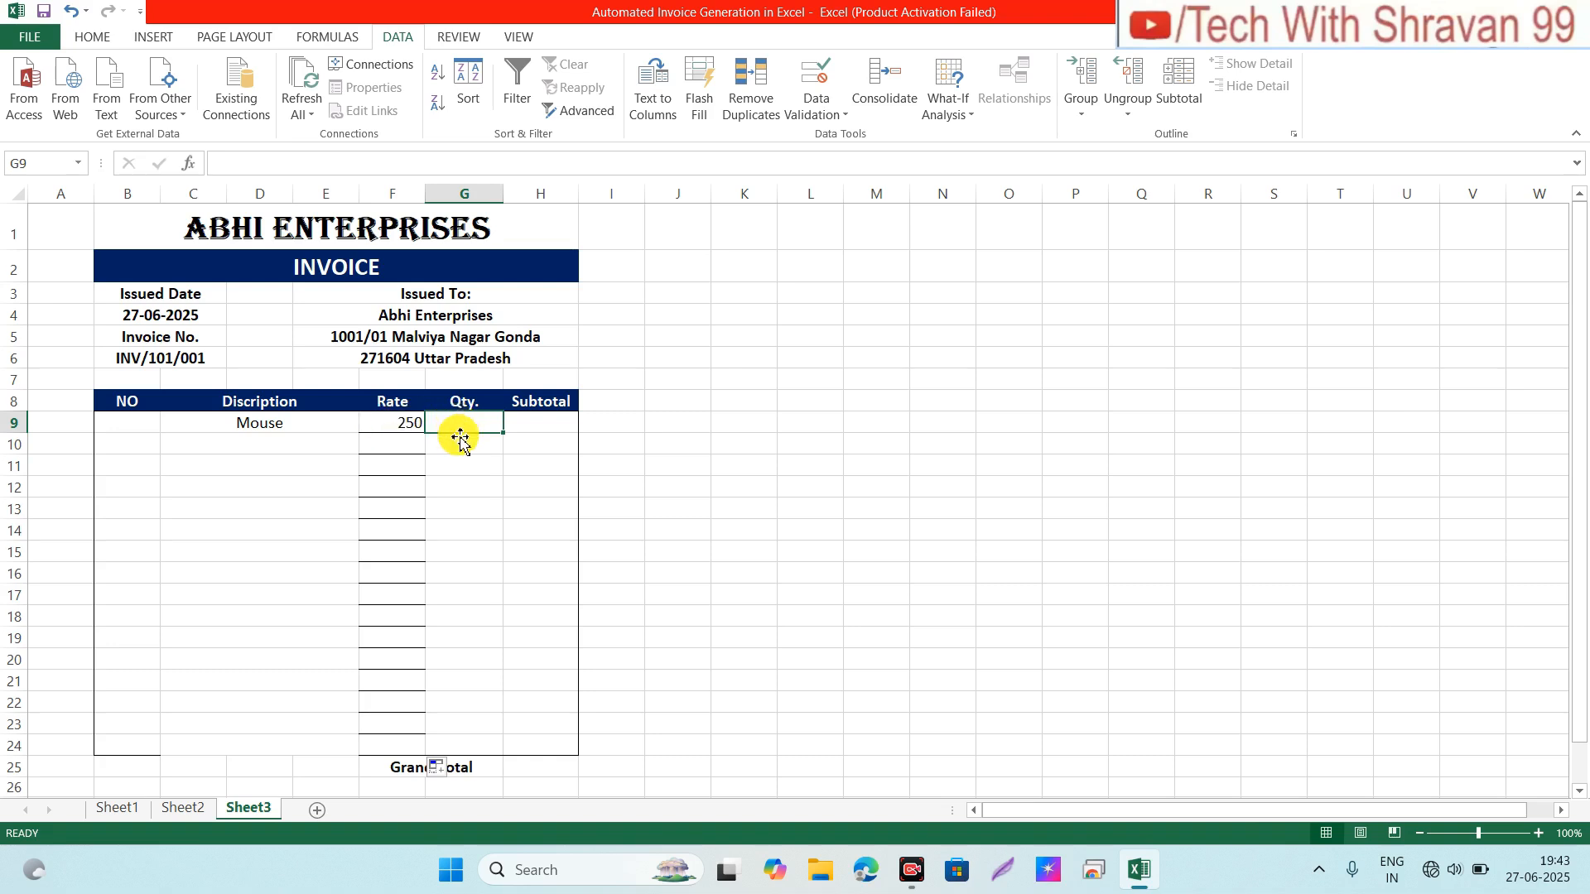
Step: Enter =PRODUCT(F9*G9) in Subtotal cell H9
{"action": "left_click", "coordinate": [540, 430]}
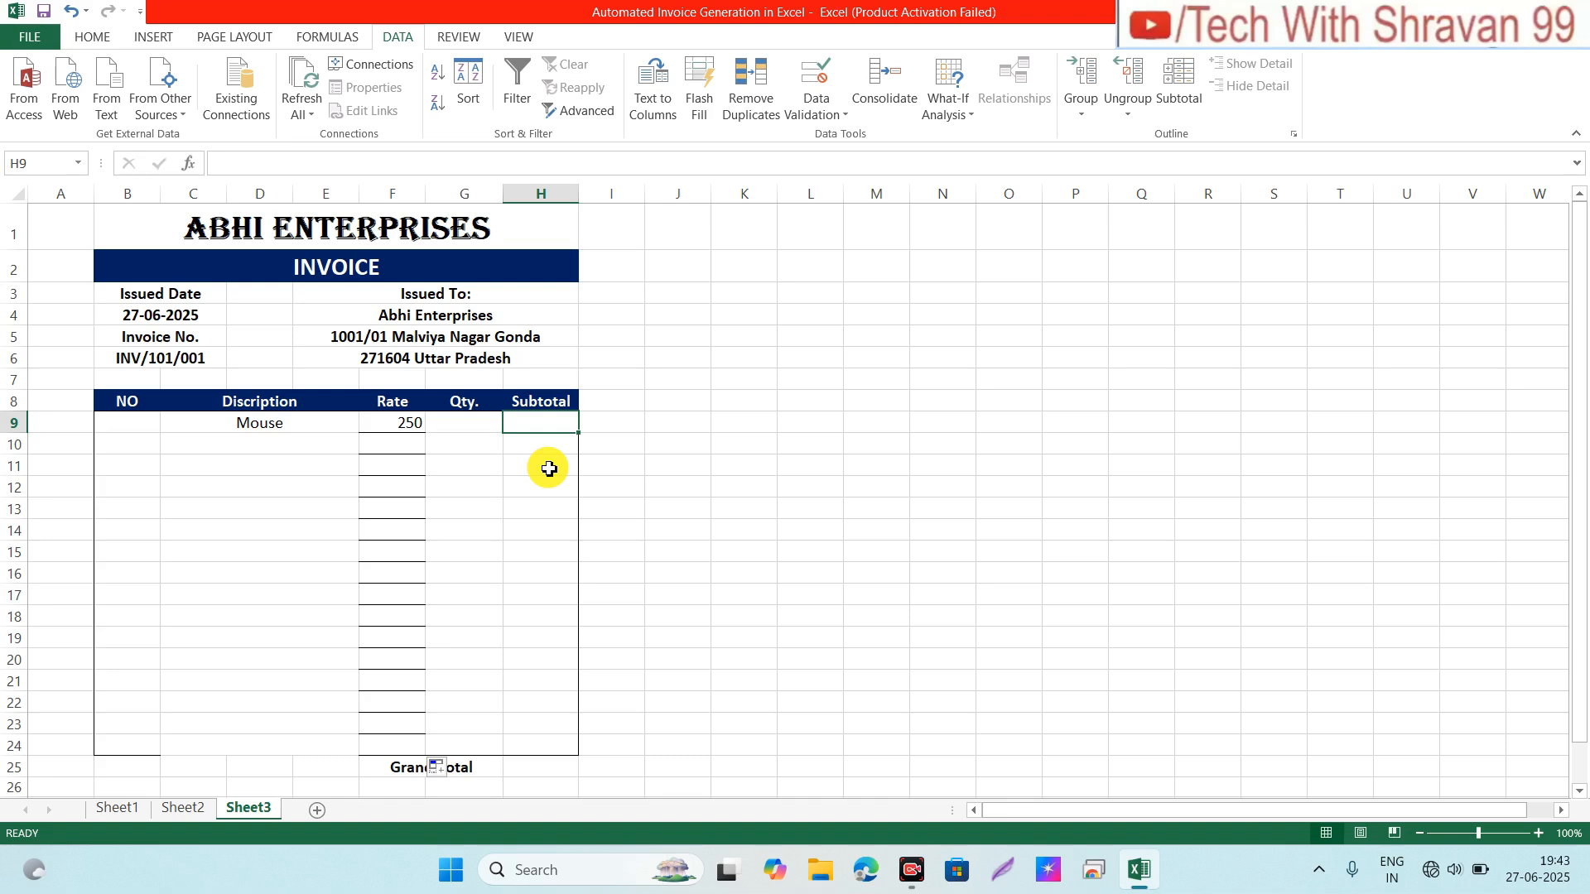
{"action": "type", "text": "="}
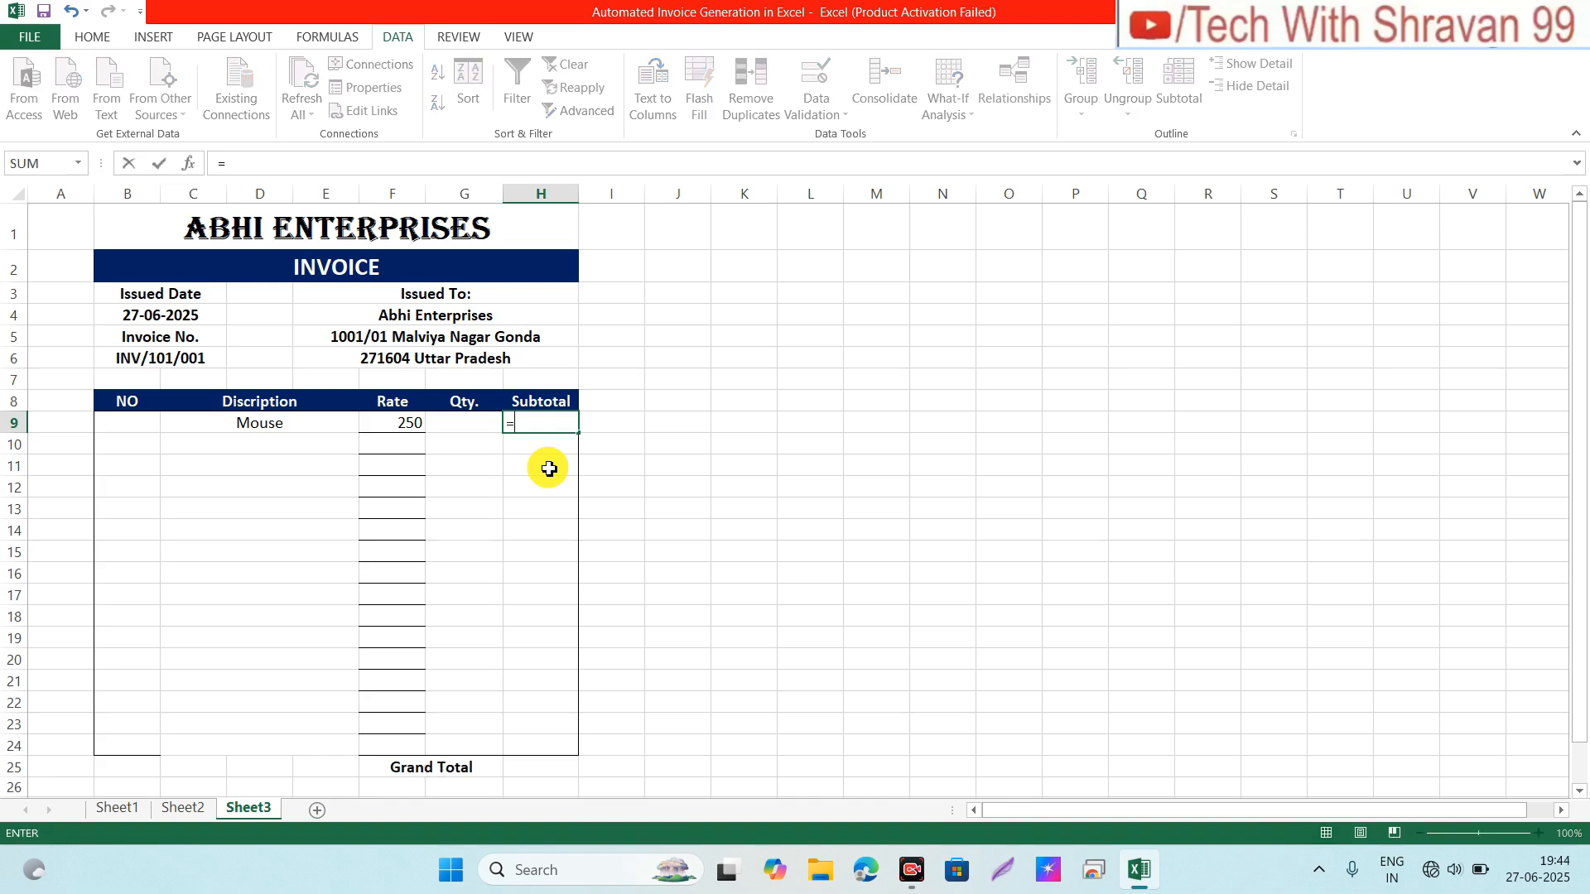
{"action": "type", "text": "pro"}
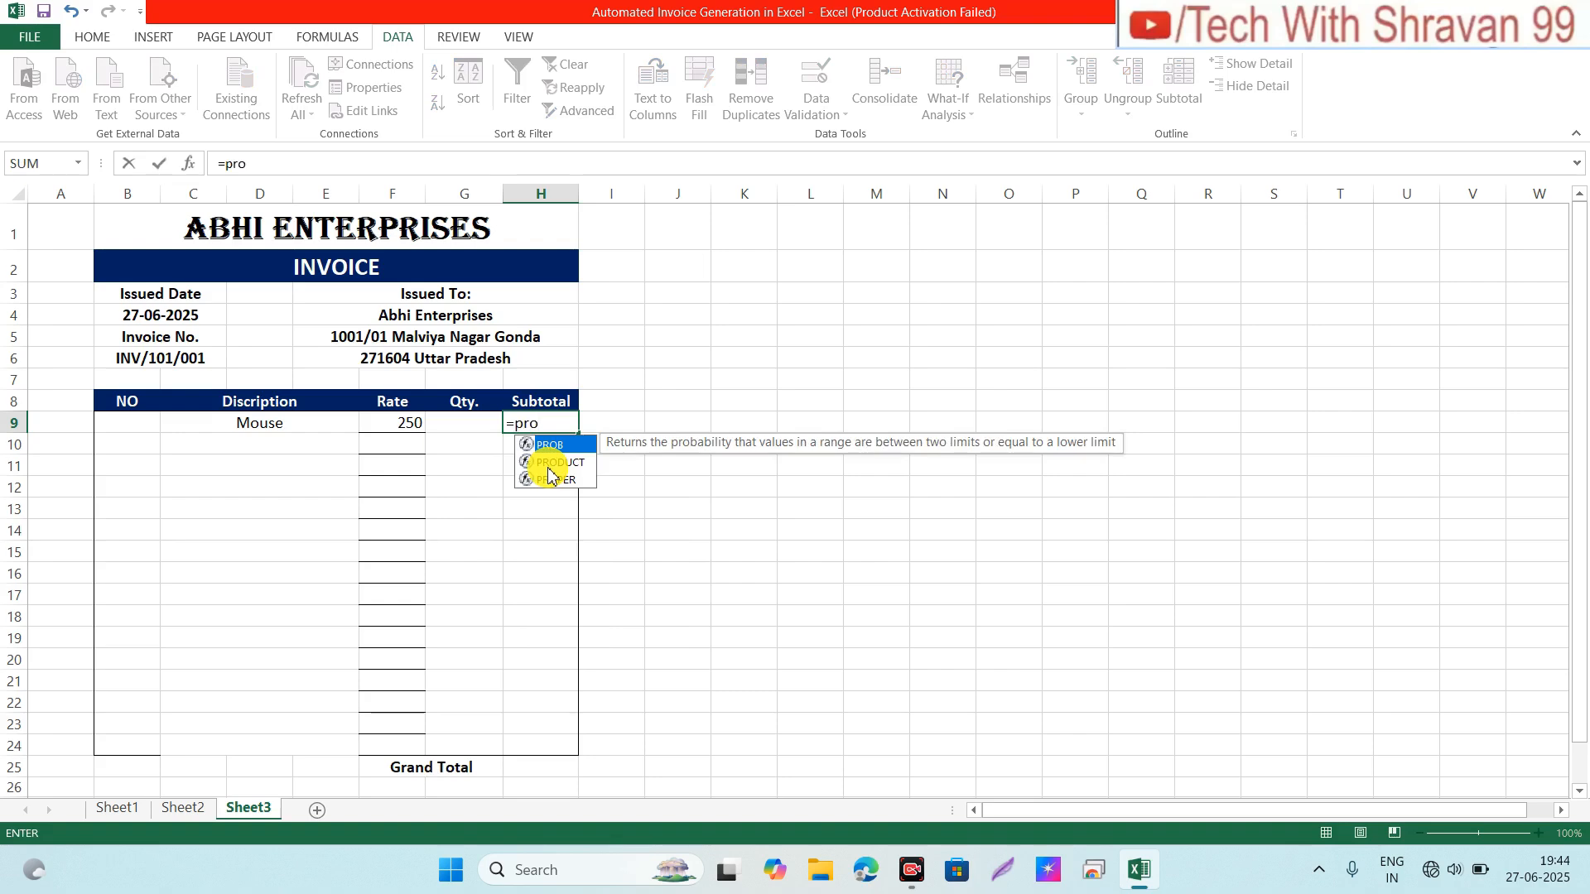
{"action": "left_click", "coordinate": [548, 465]}
{"action": "double_click", "coordinate": [548, 465]}
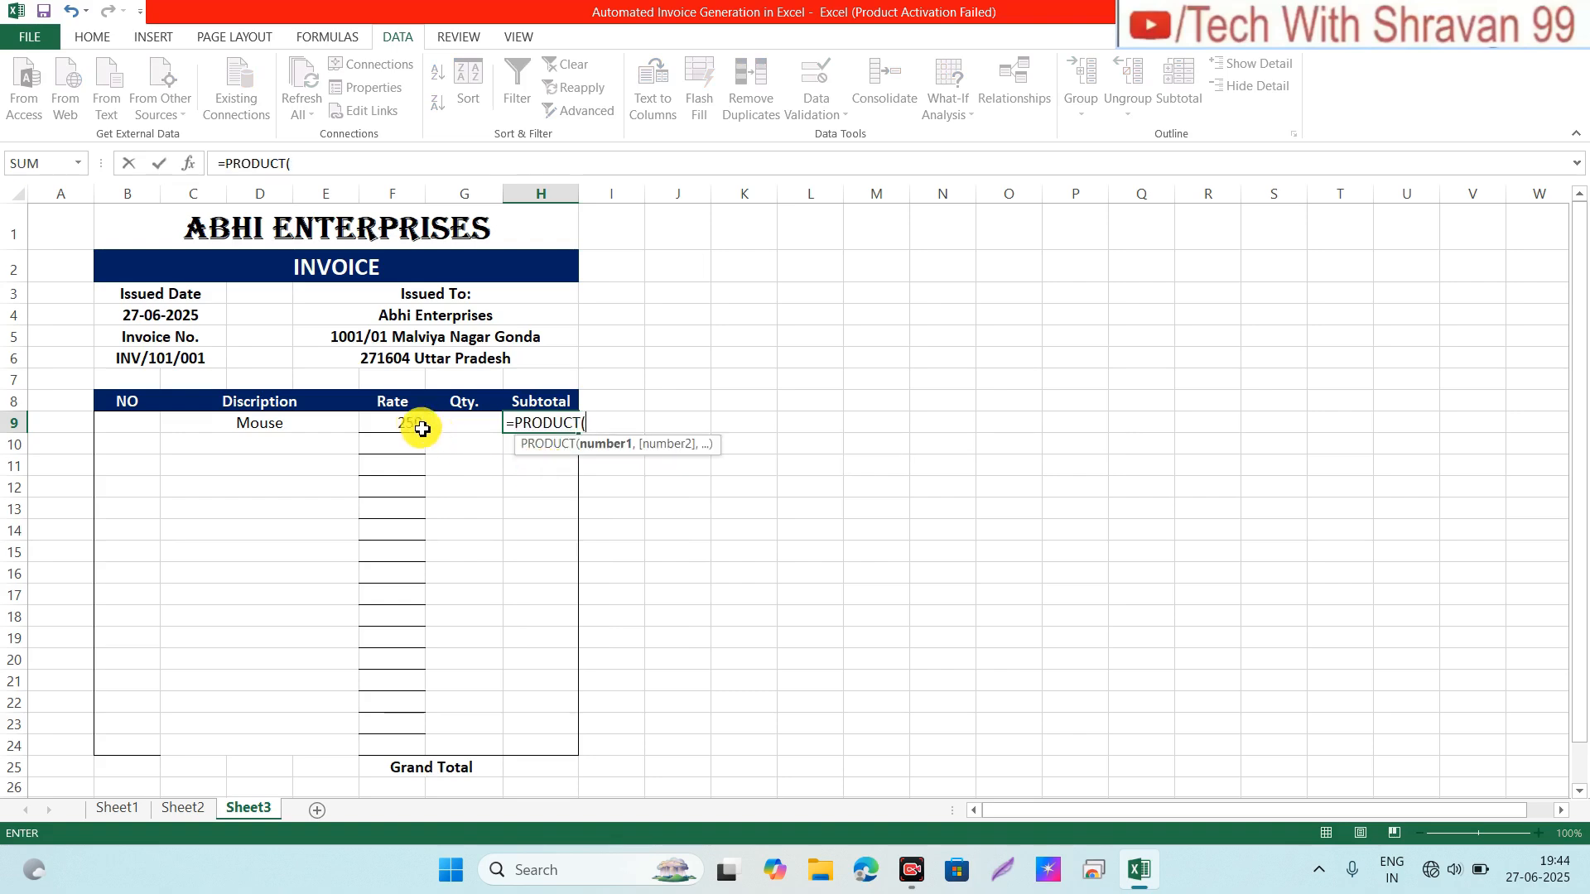
{"action": "left_click", "coordinate": [398, 428]}
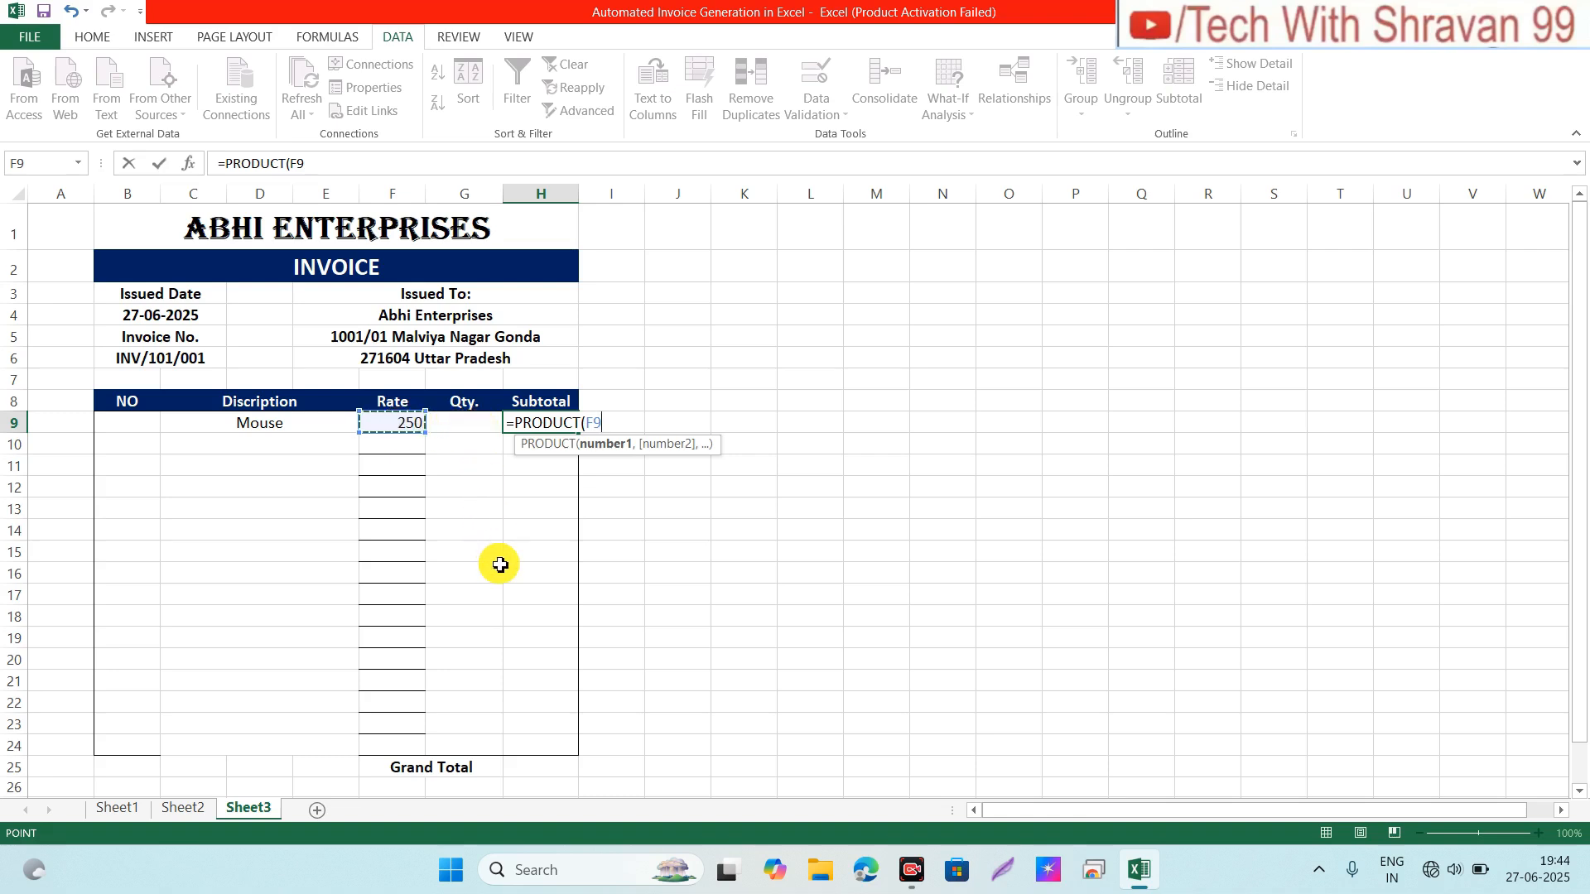
{"action": "type", "text": "*"}
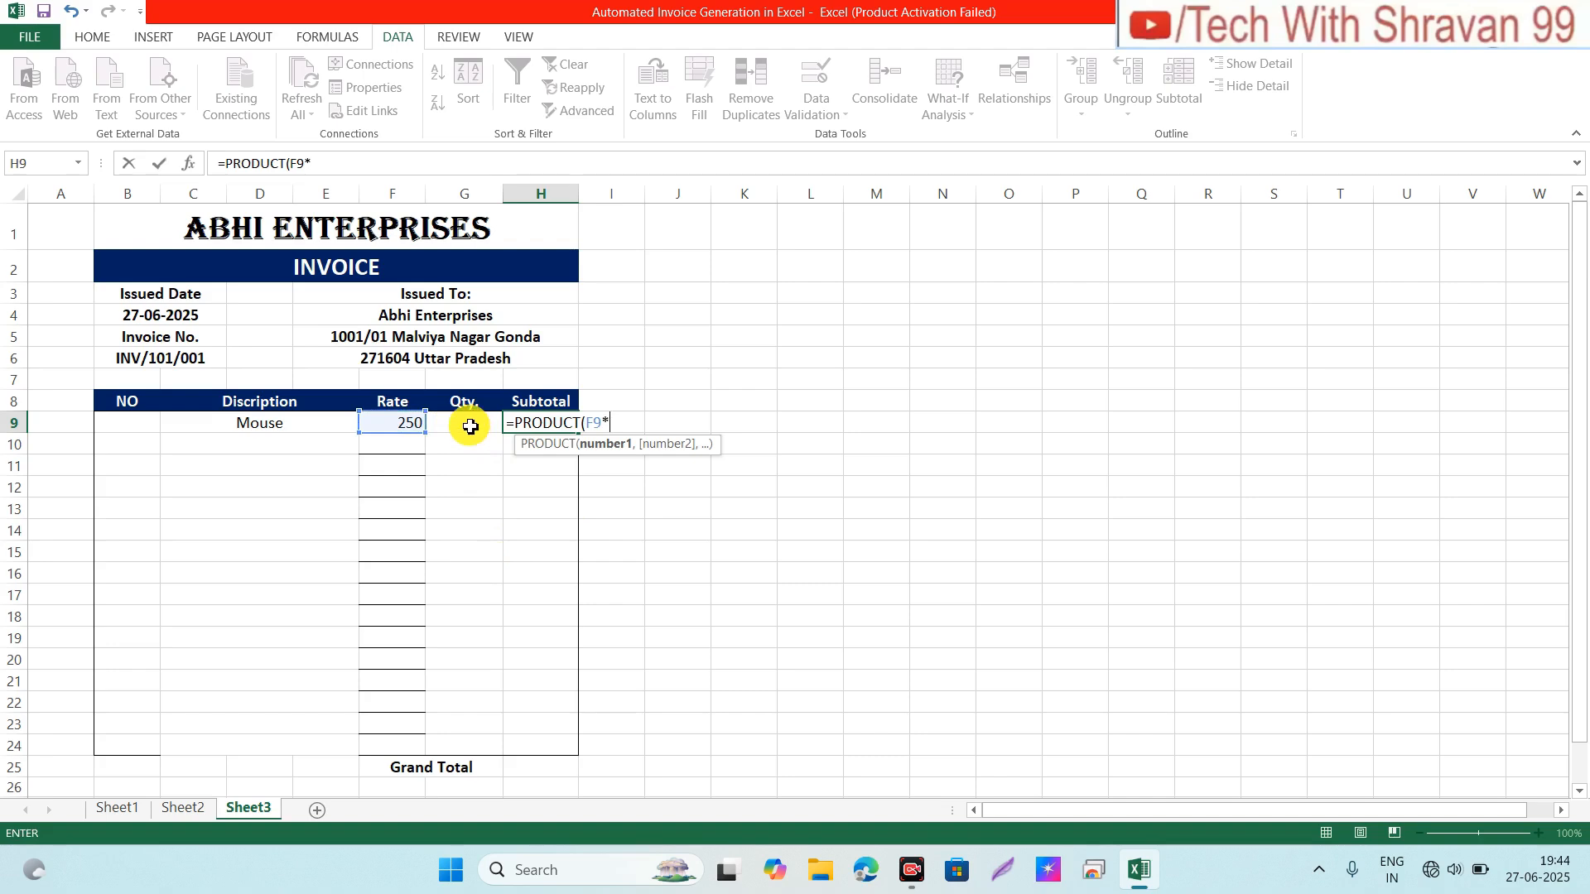
{"action": "left_click", "coordinate": [468, 427]}
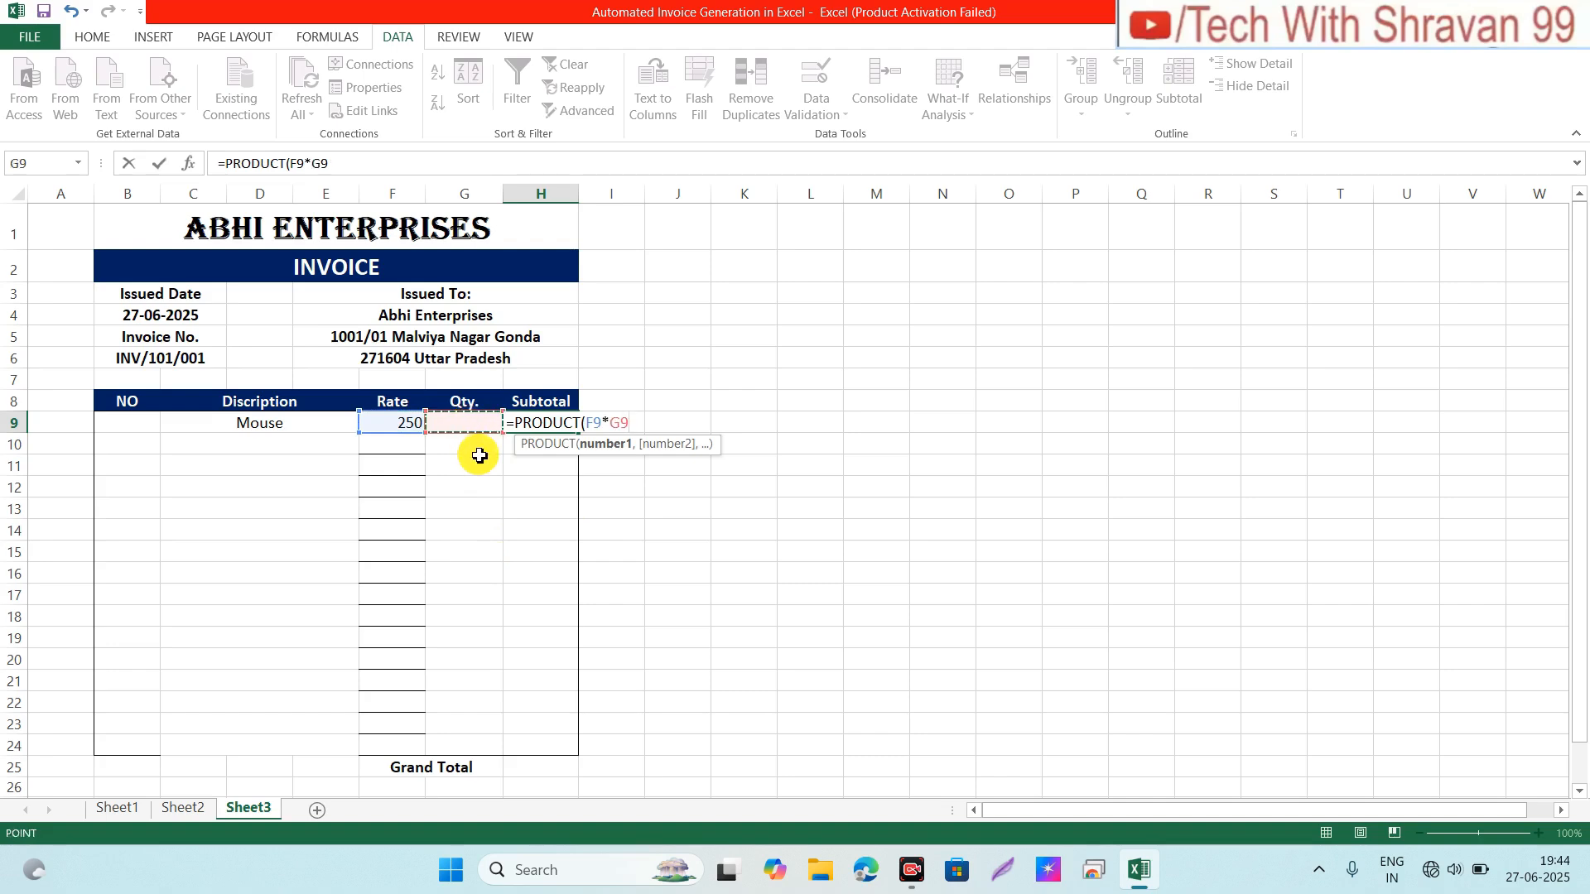
{"action": "type", "text": ")"}
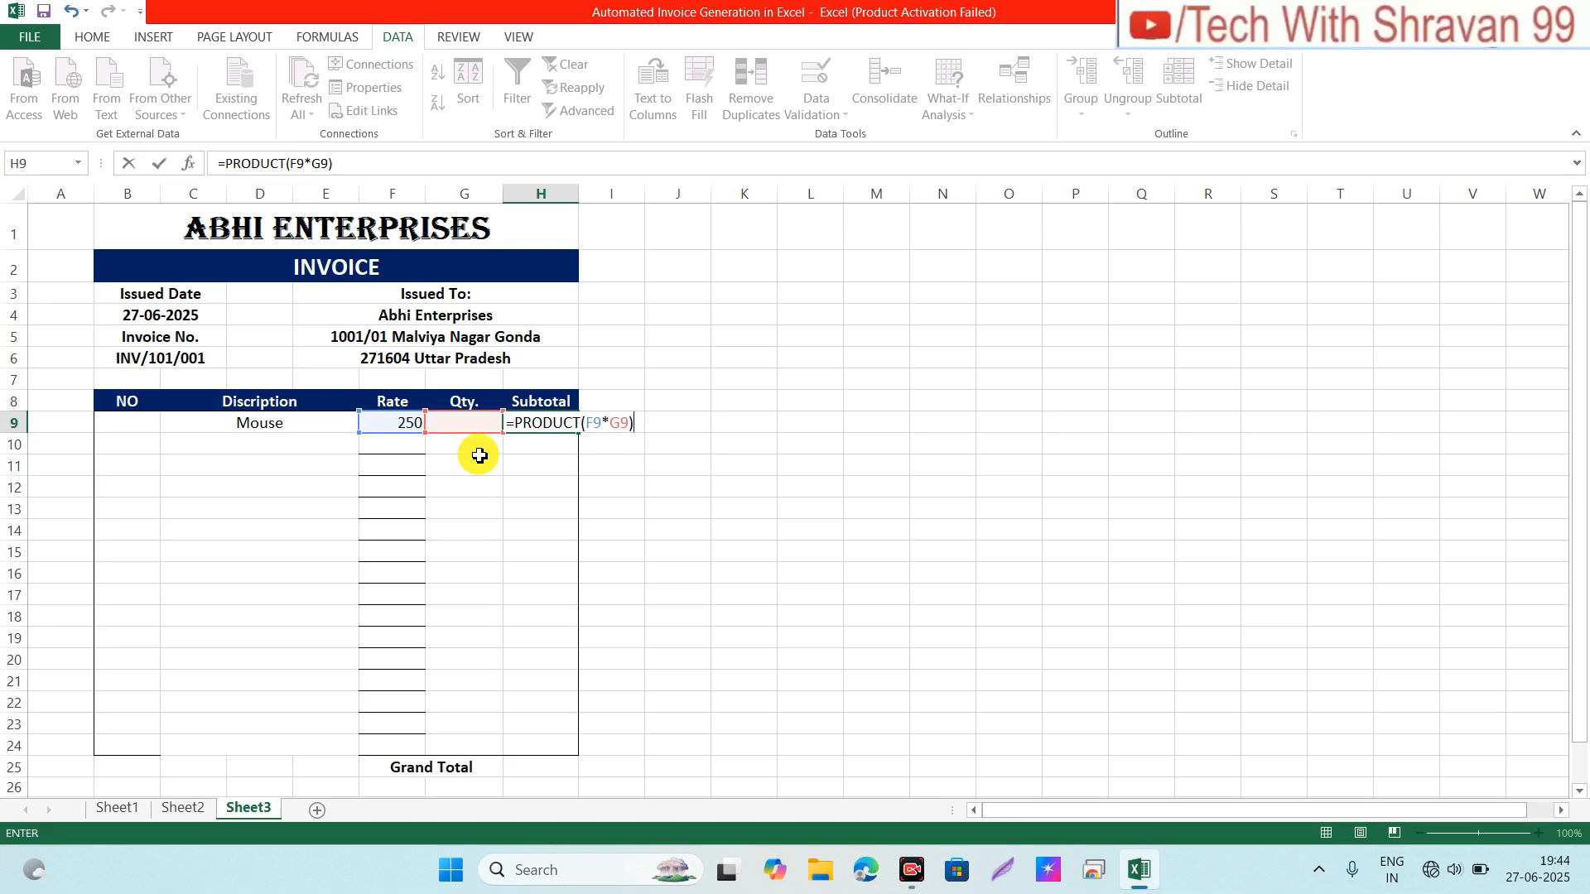
{"action": "key", "text": "Return"}
Step: Fill the H9 subtotal formula down to H24 and check the copy in H14
{"action": "key", "text": "Up"}
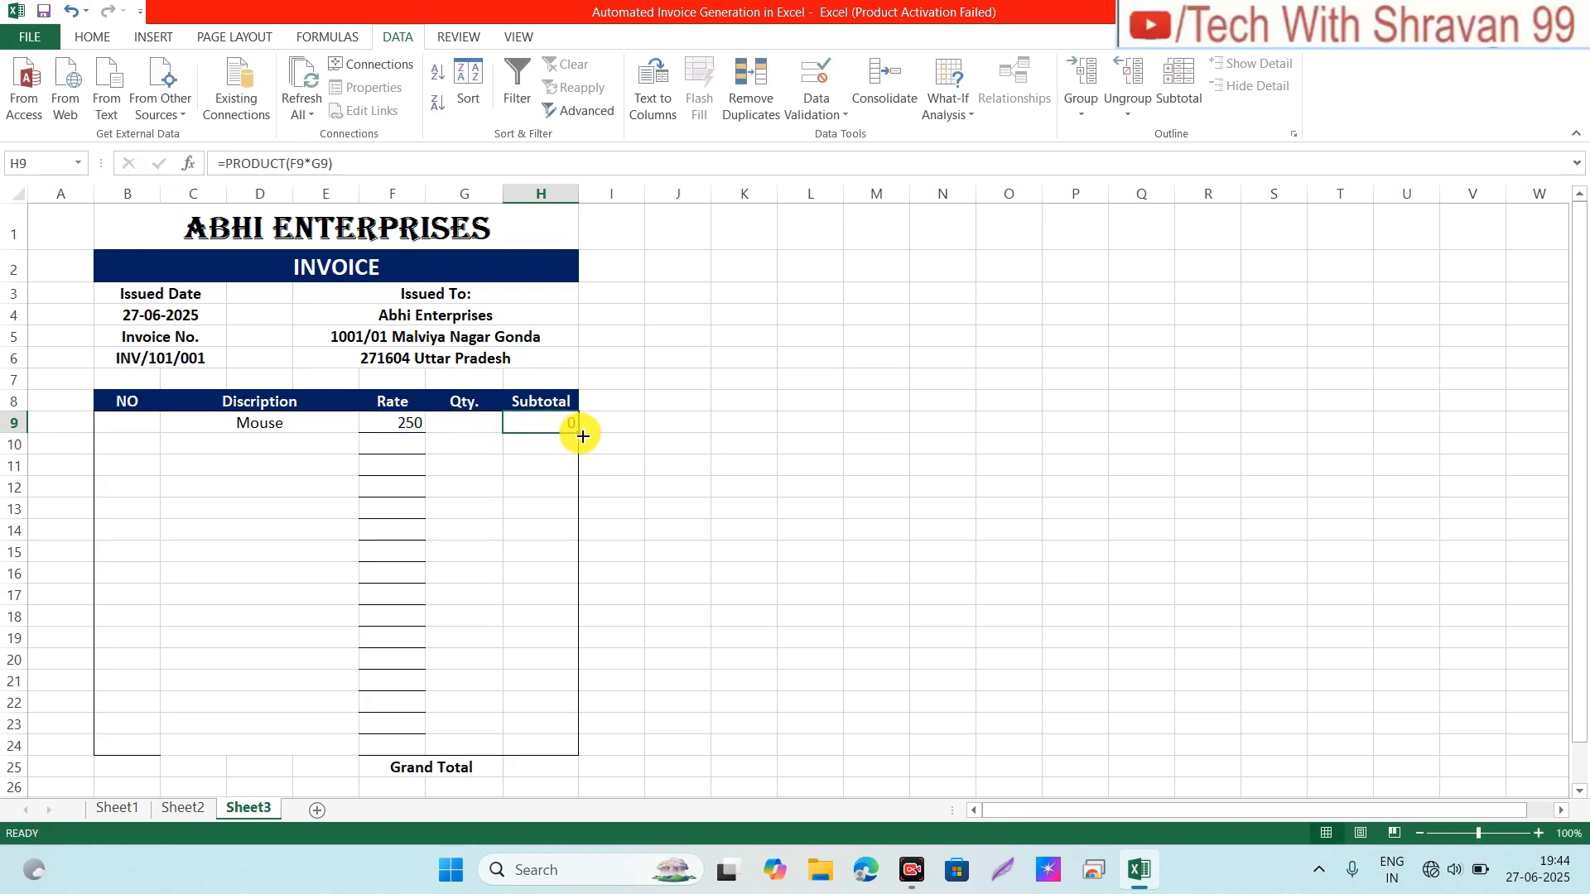
{"action": "left_click_drag", "start_coordinate": [583, 436], "coordinate": [568, 753]}
{"action": "left_click", "coordinate": [539, 531]}
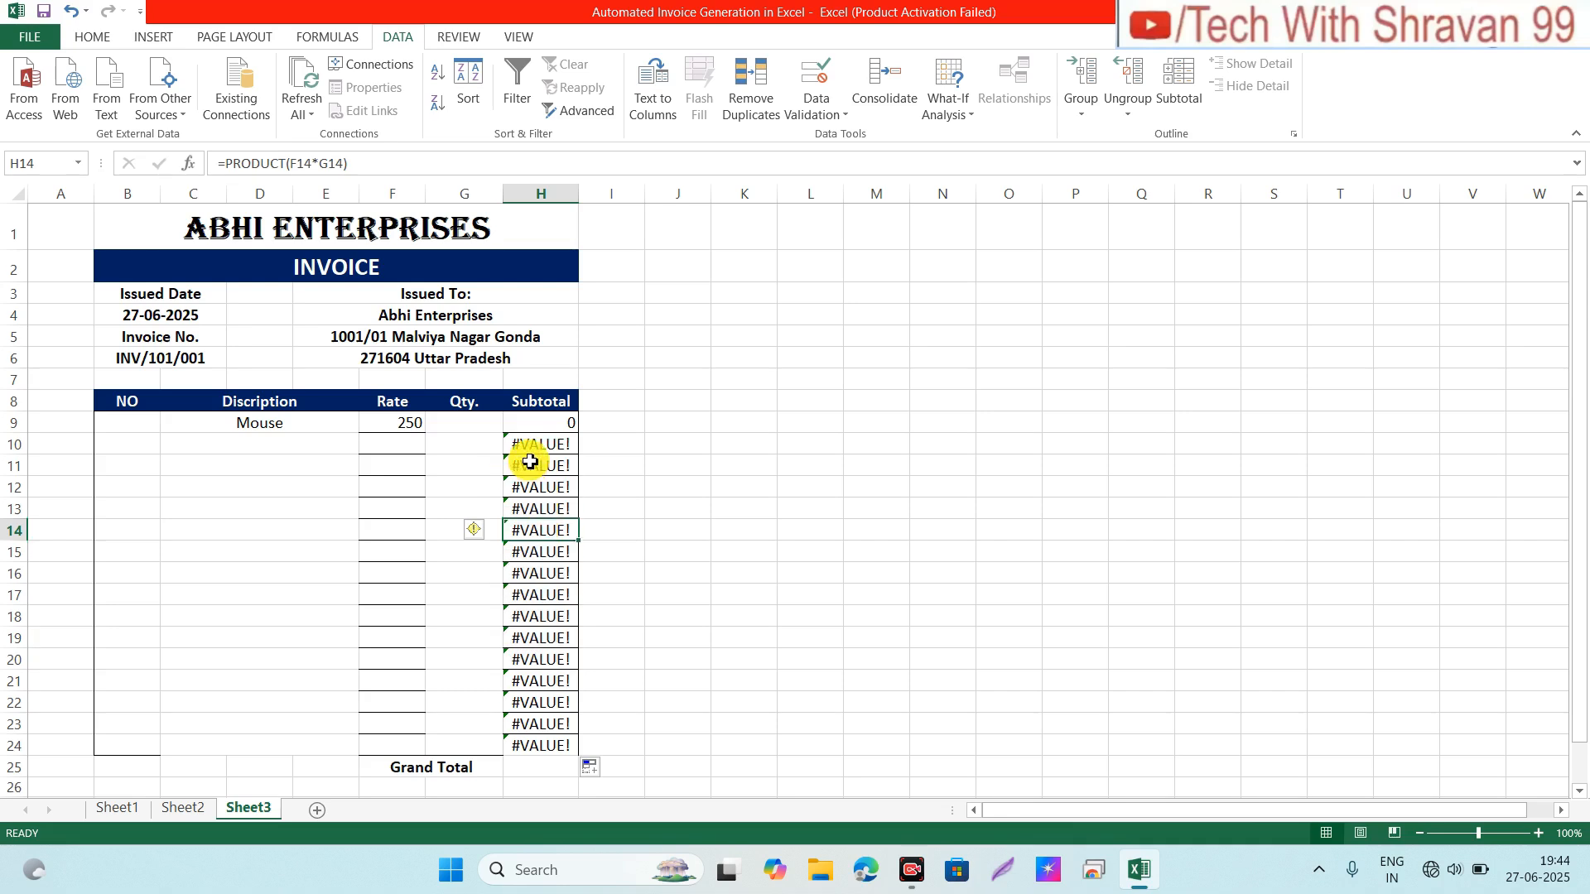
{"action": "left_click", "coordinate": [555, 428]}
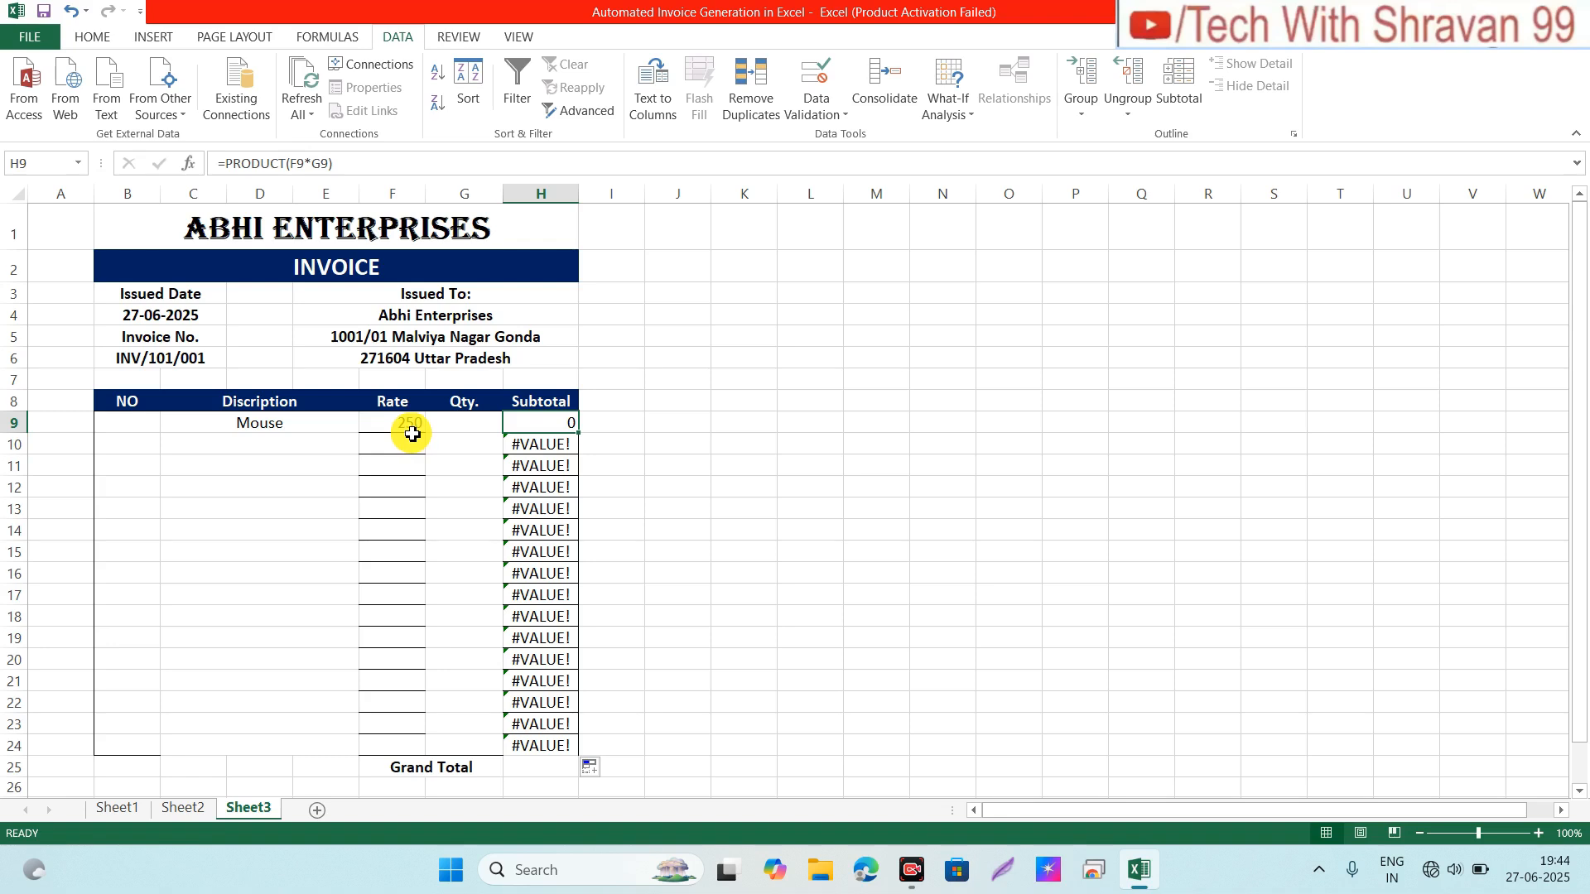
Step: Change H9 to =IFERROR(PRODUCT(F9*G9),"")
{"action": "left_click", "coordinate": [225, 168]}
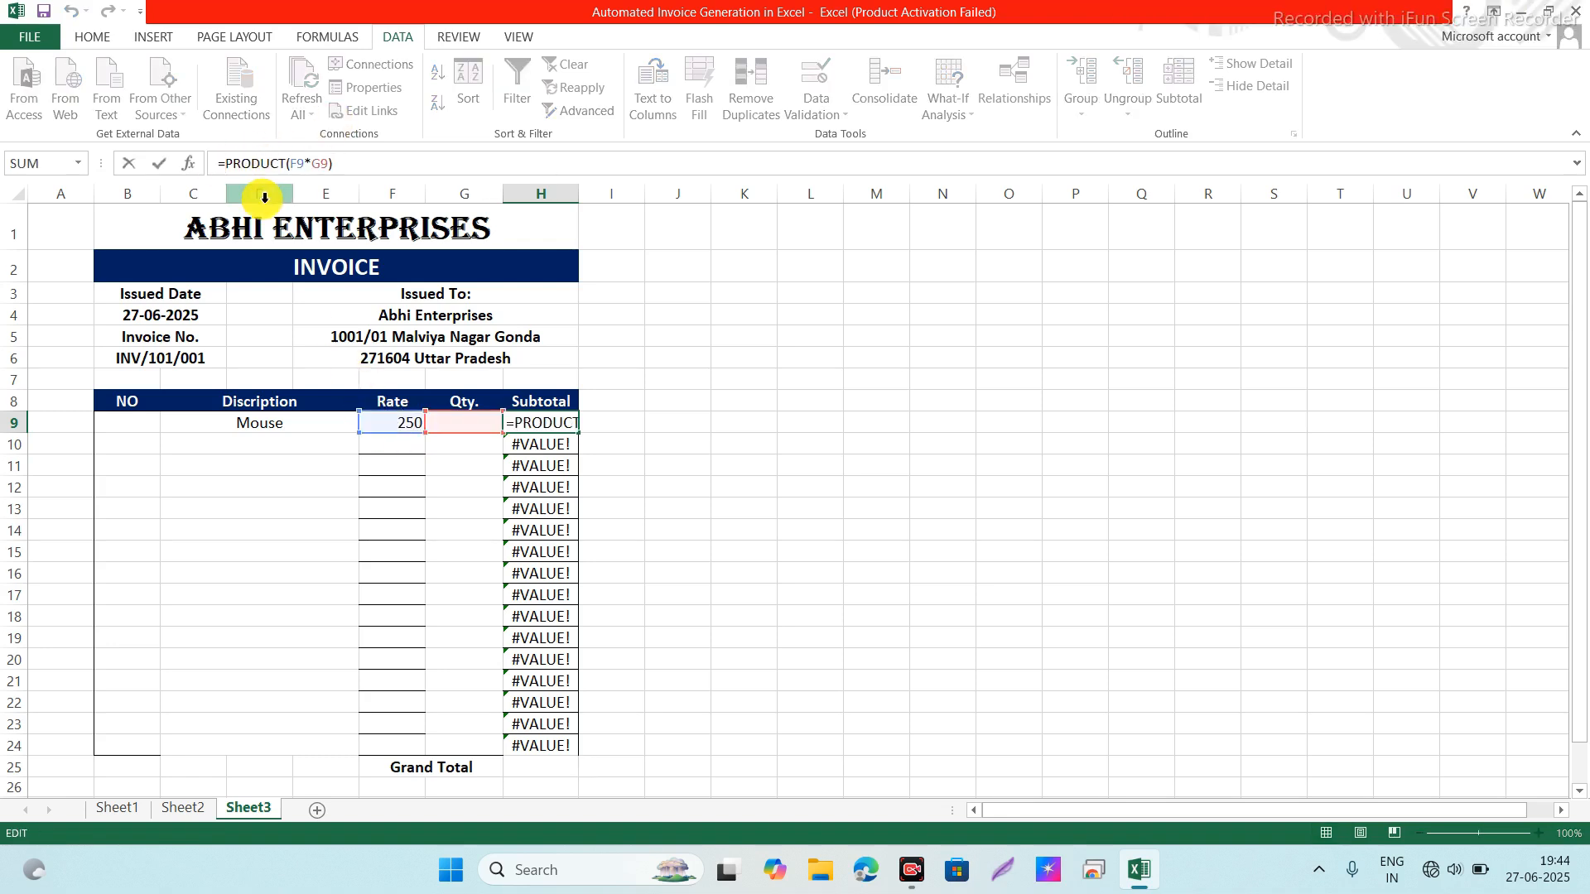
{"action": "type", "text": "IFERROR("}
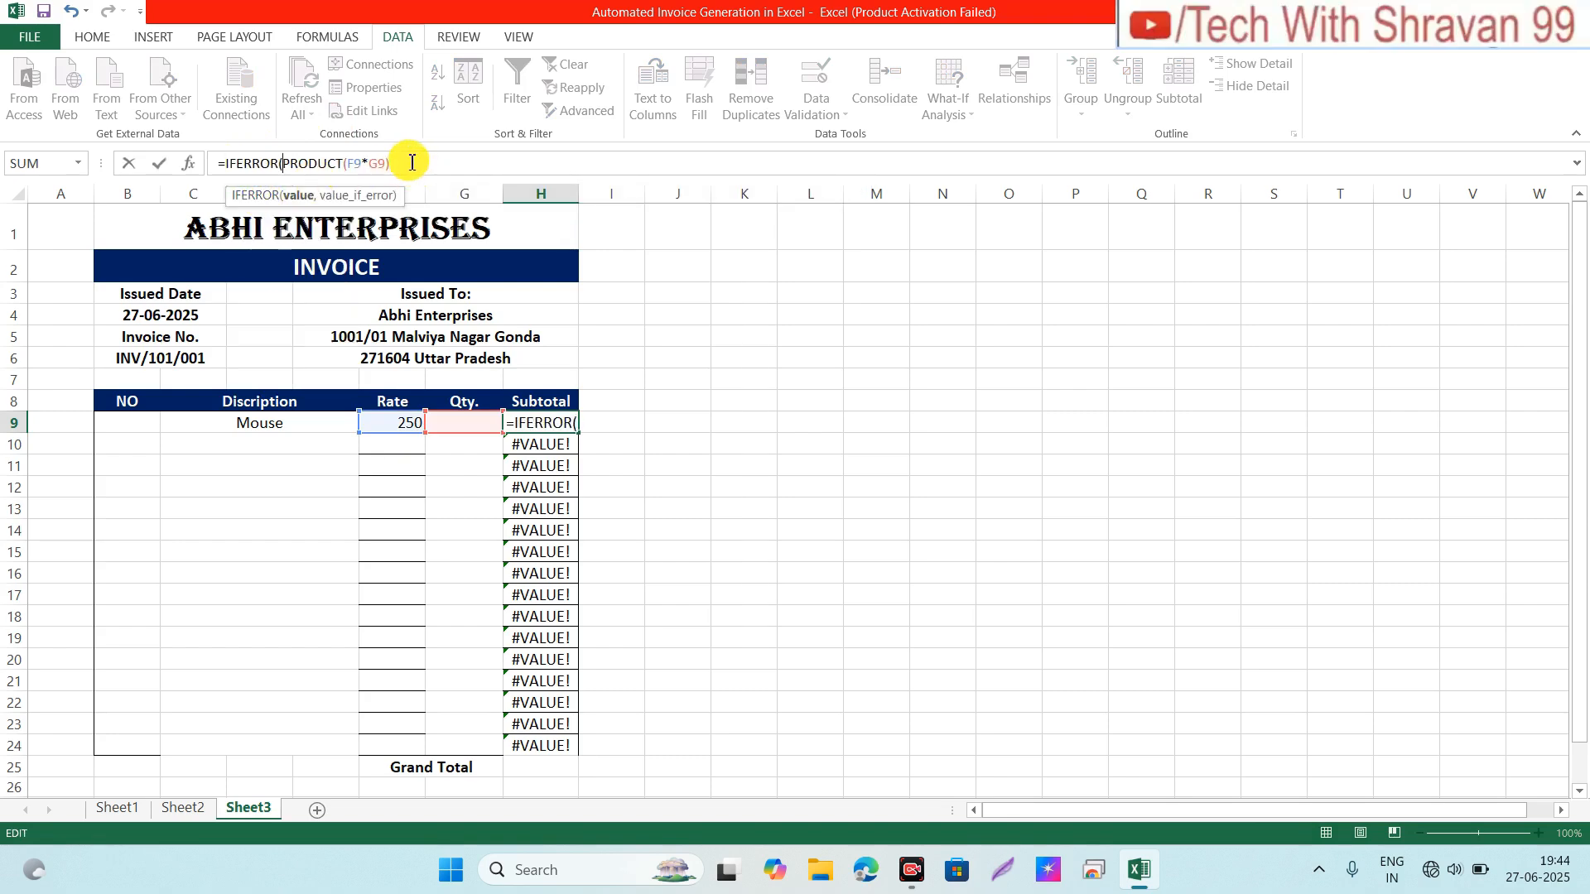
{"action": "left_click", "coordinate": [393, 163]}
{"action": "type", "text": ","}
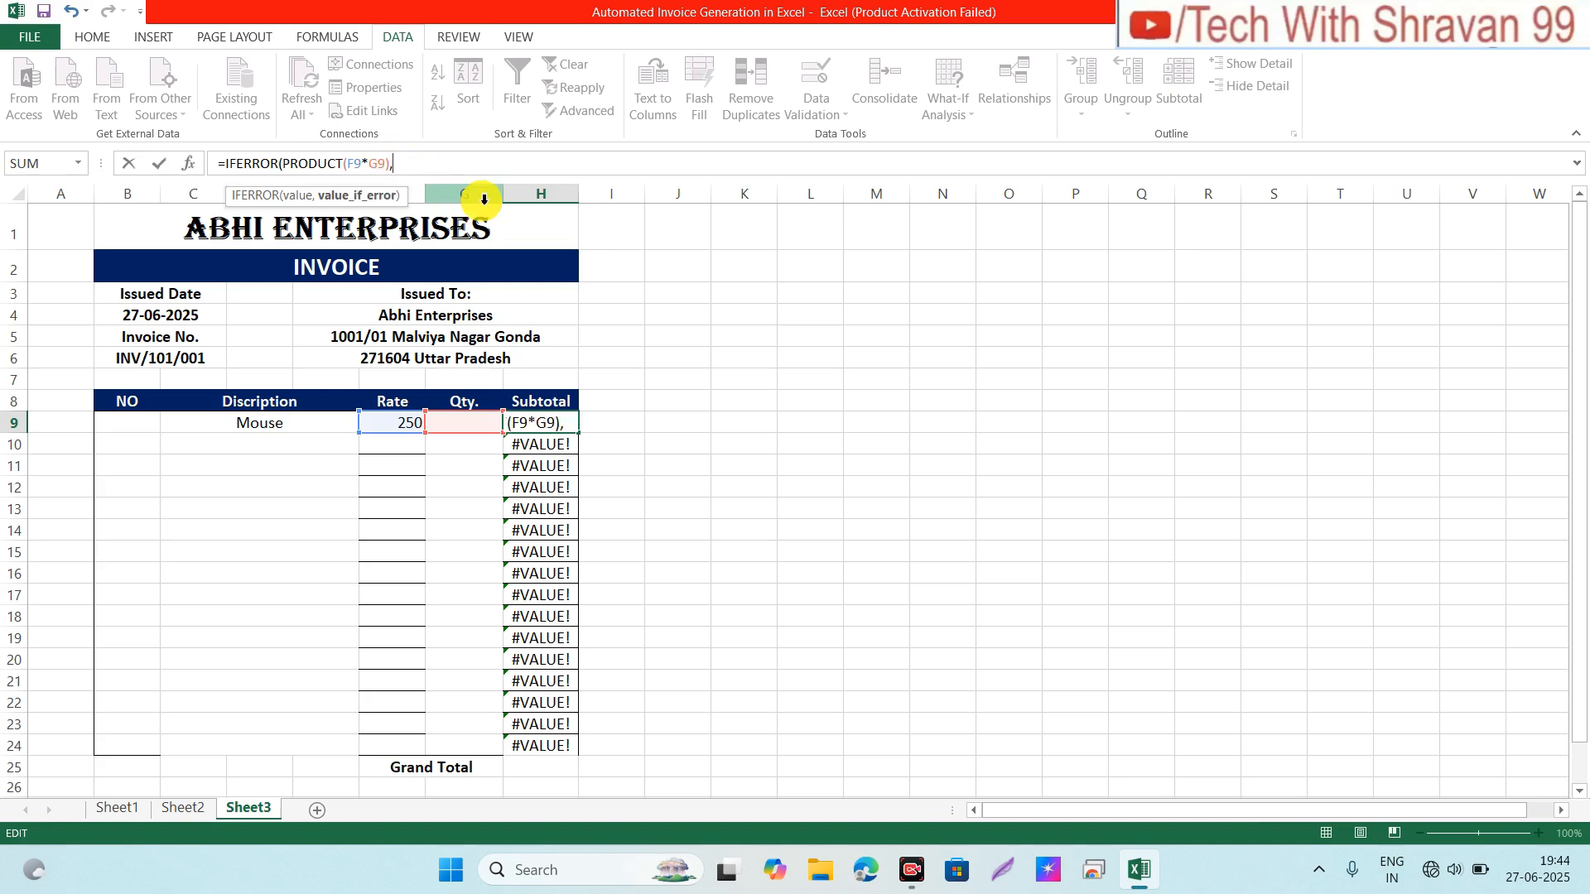
{"action": "type", "text": "\"\")"}
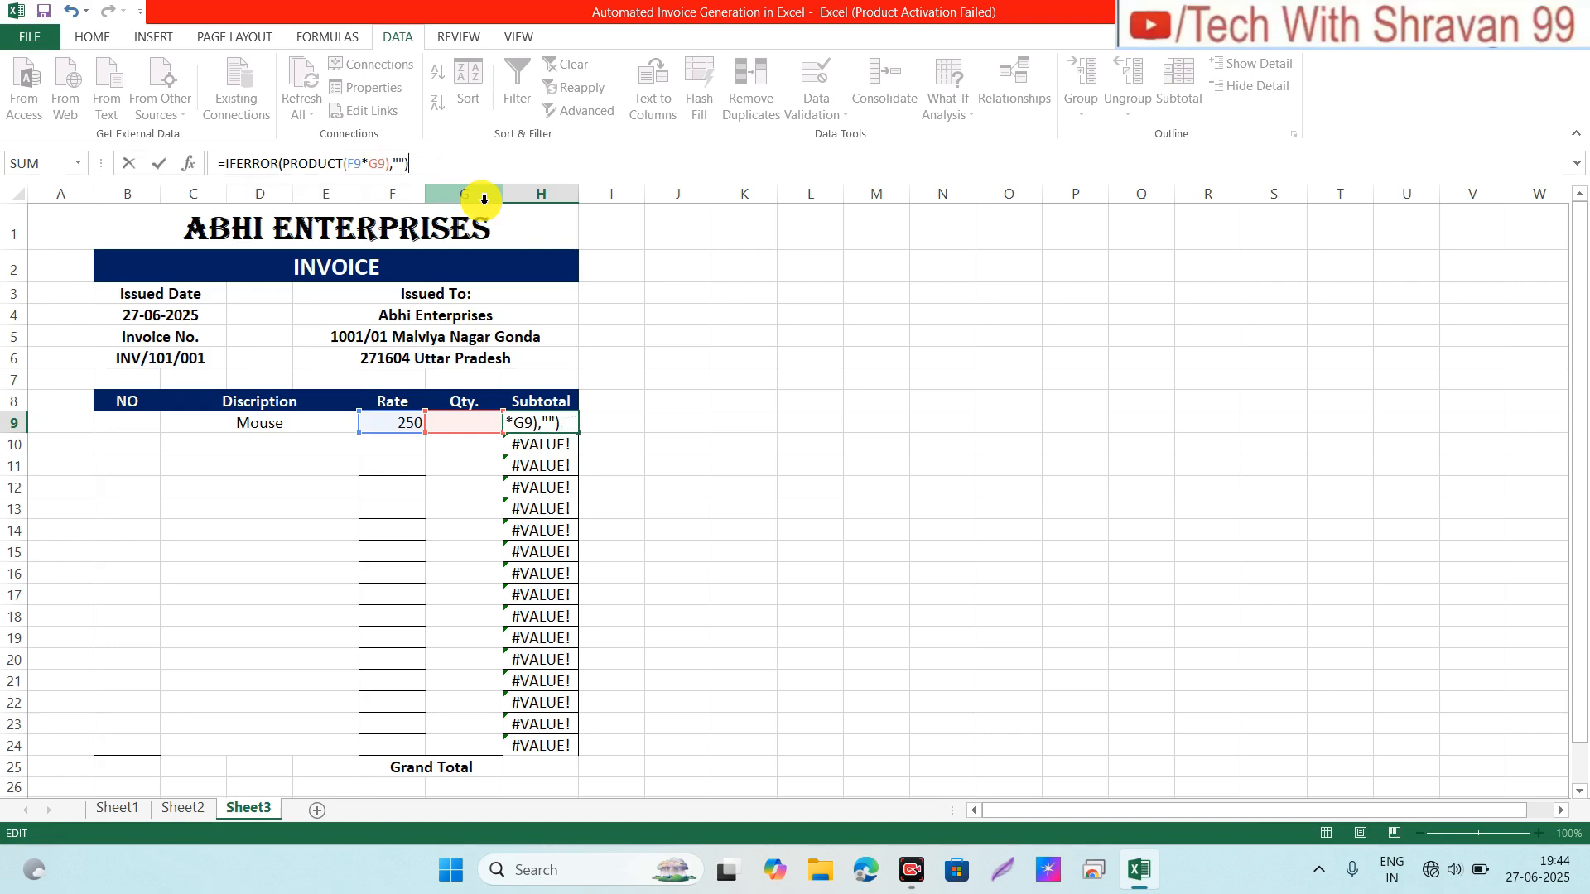
{"action": "key", "text": "Return"}
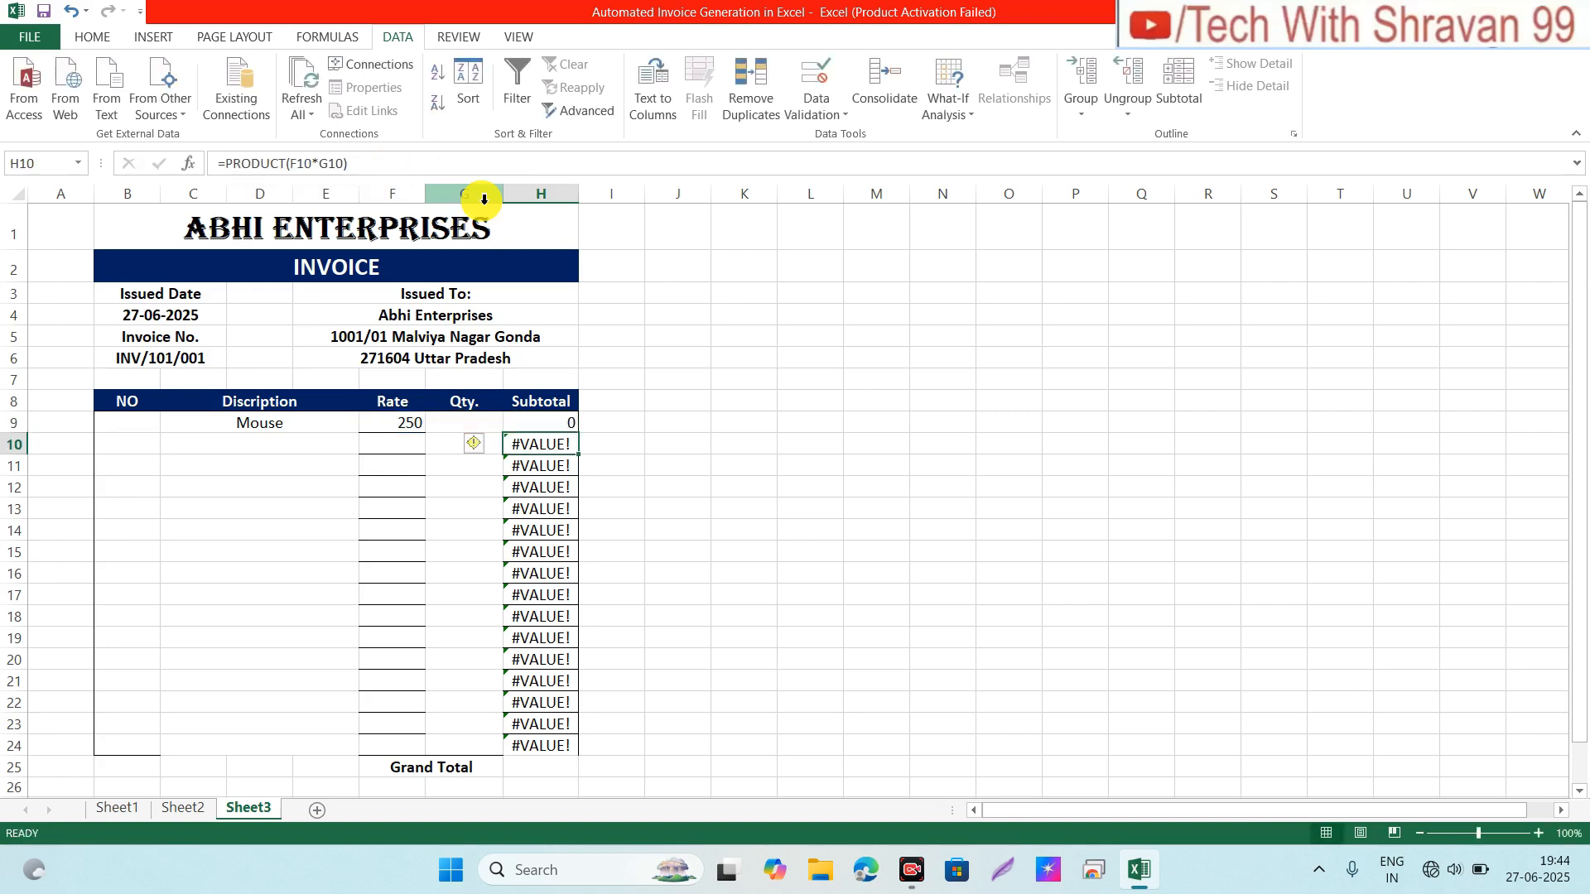
Step: Fill the IFERROR subtotal formula down to H24 and check the copy in H15
{"action": "left_click", "coordinate": [528, 420]}
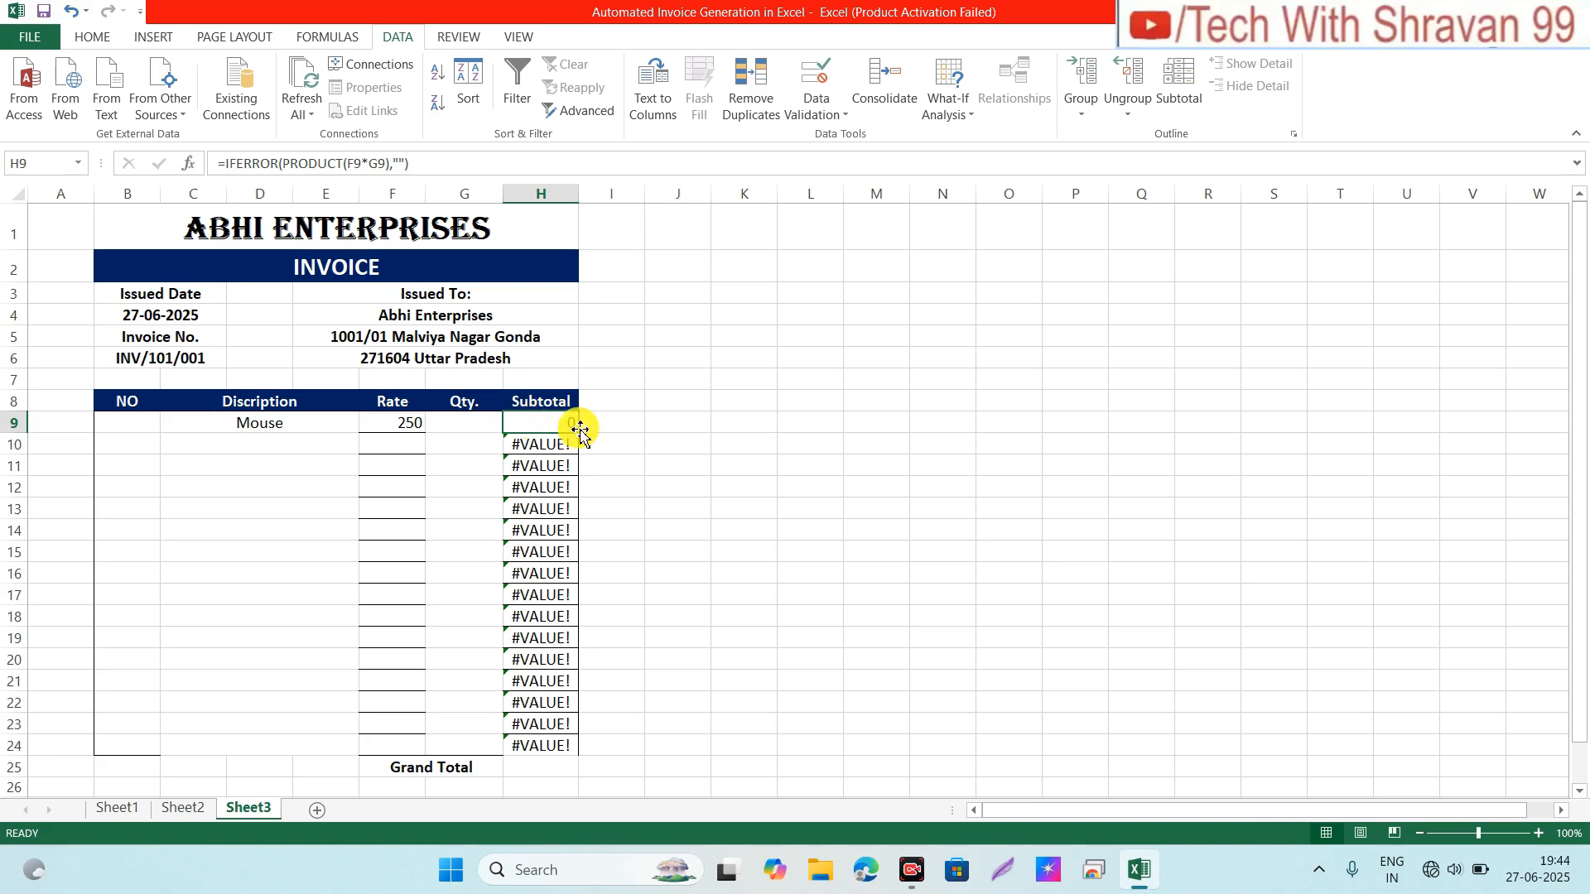
{"action": "left_click_drag", "start_coordinate": [579, 432], "coordinate": [567, 759]}
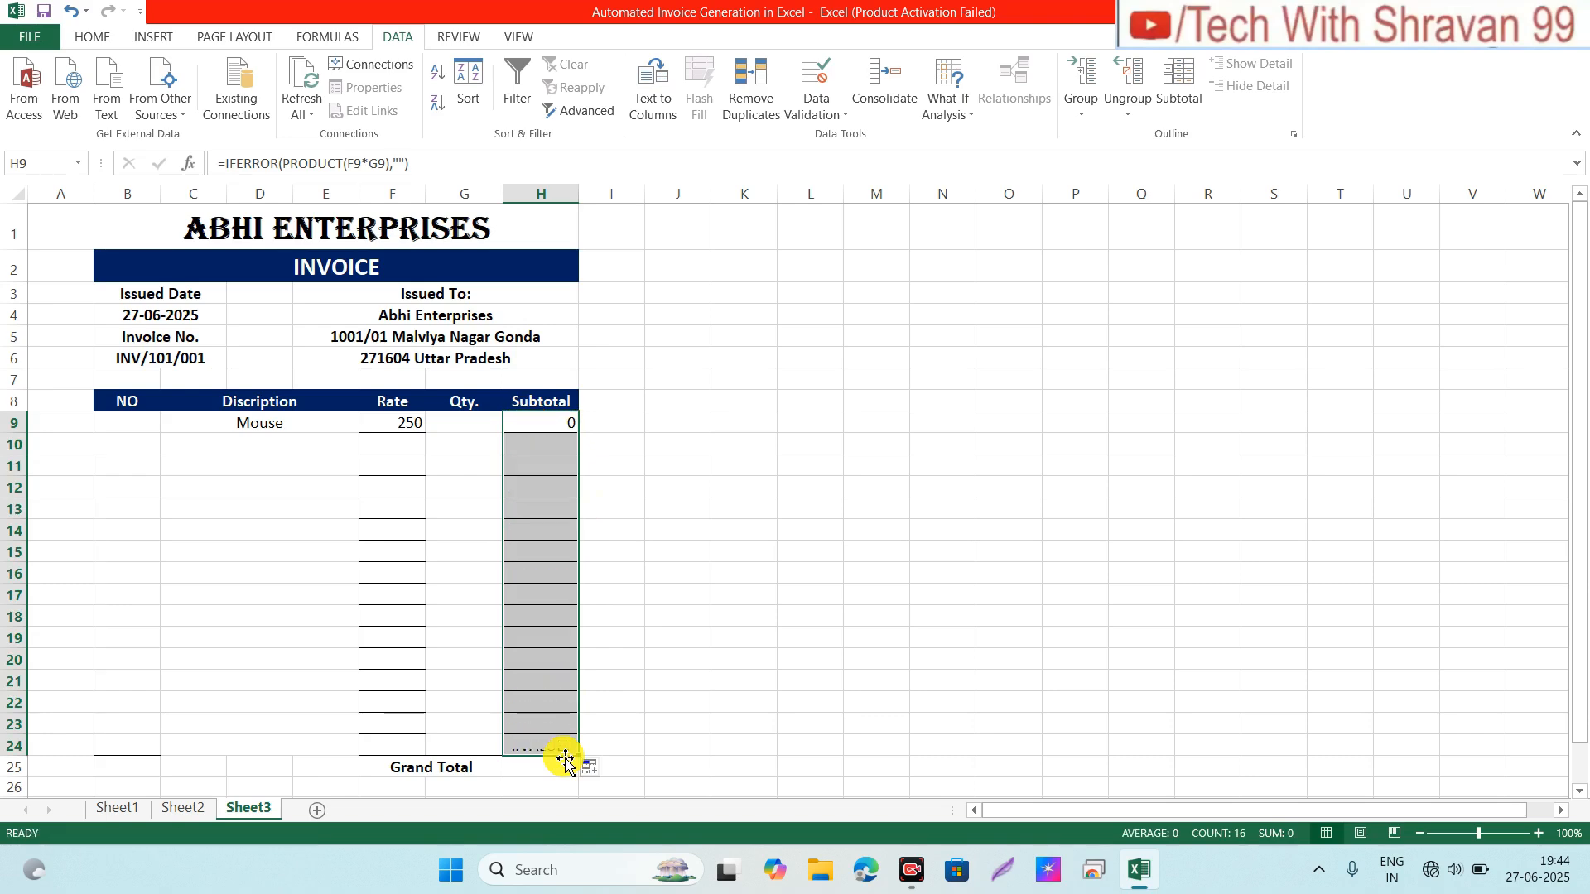
{"action": "left_click", "coordinate": [528, 559]}
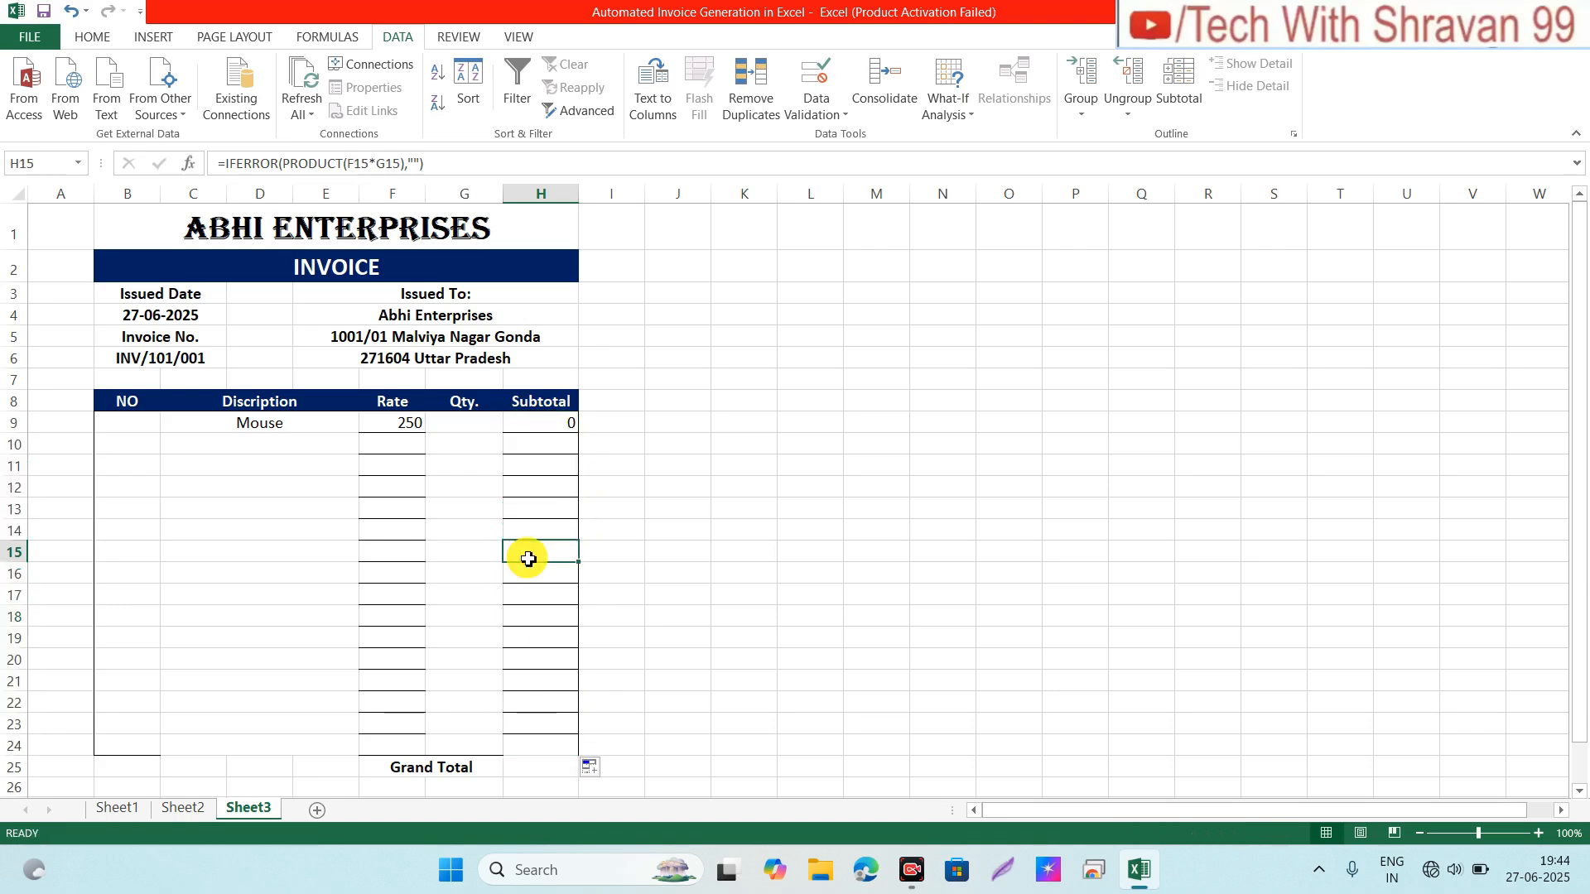
{"action": "left_click", "coordinate": [538, 766]}
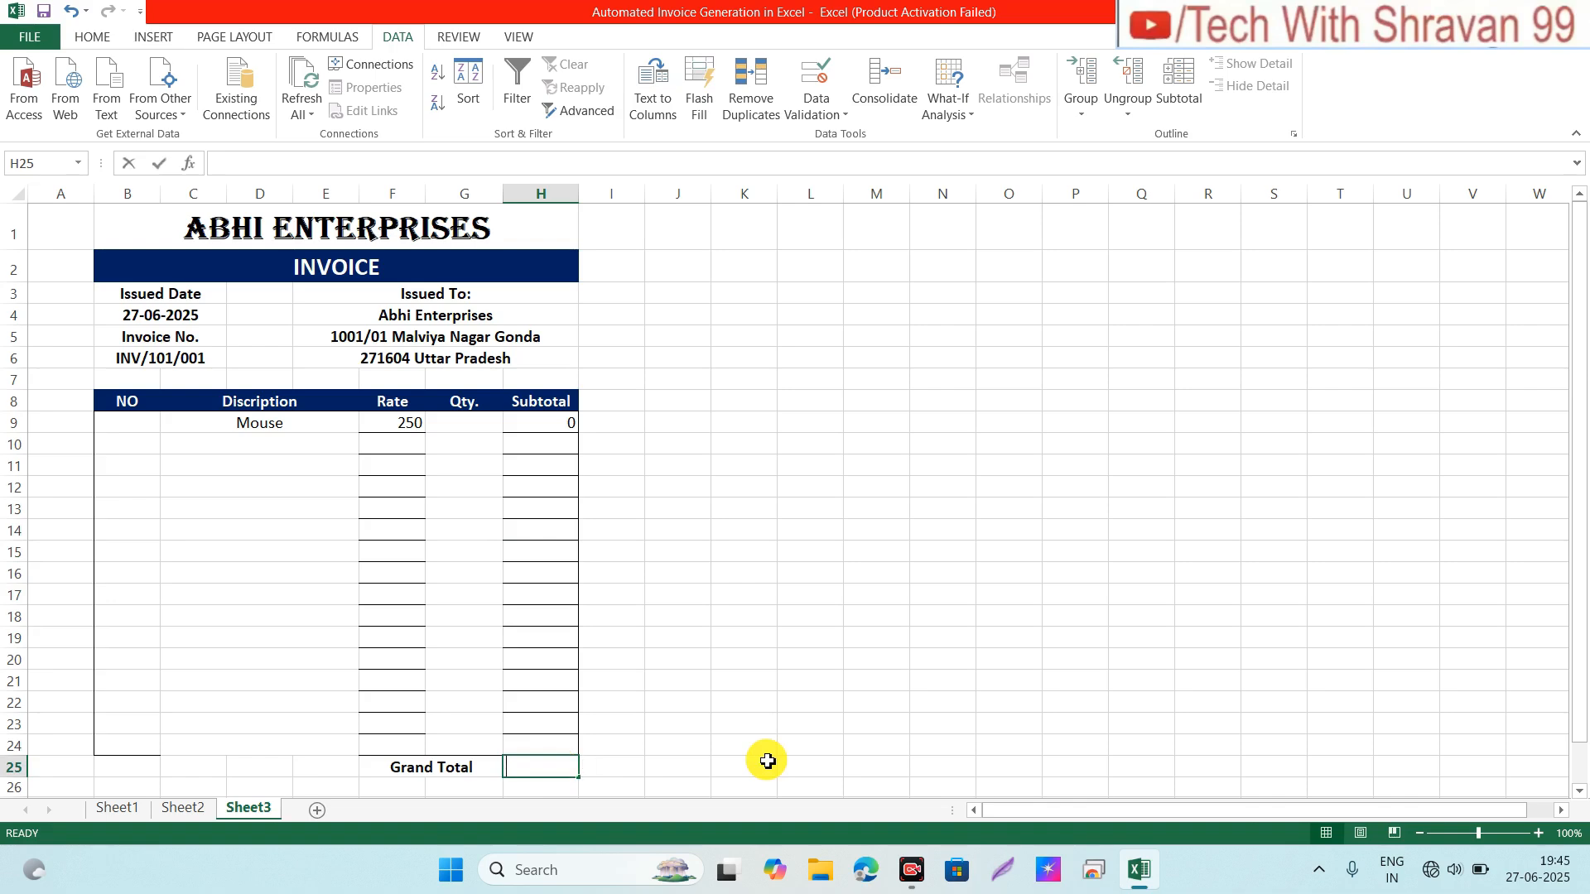
Step: Enter =SUM(H9:H24) in Grand Total cell H25
{"action": "type", "text": "=sum"}
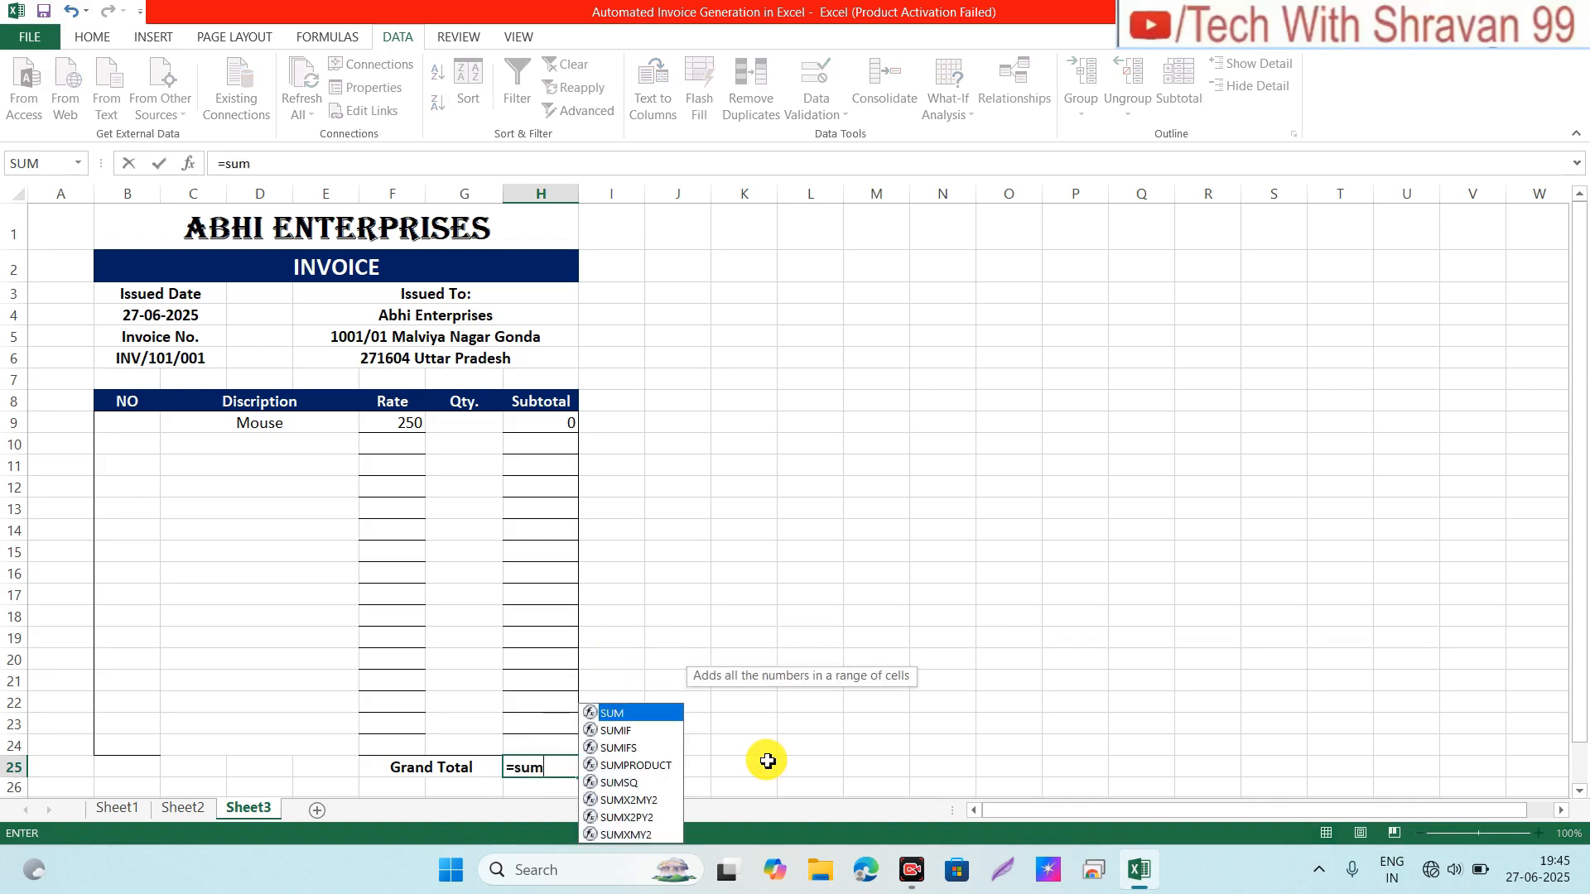
{"action": "key", "text": "Tab"}
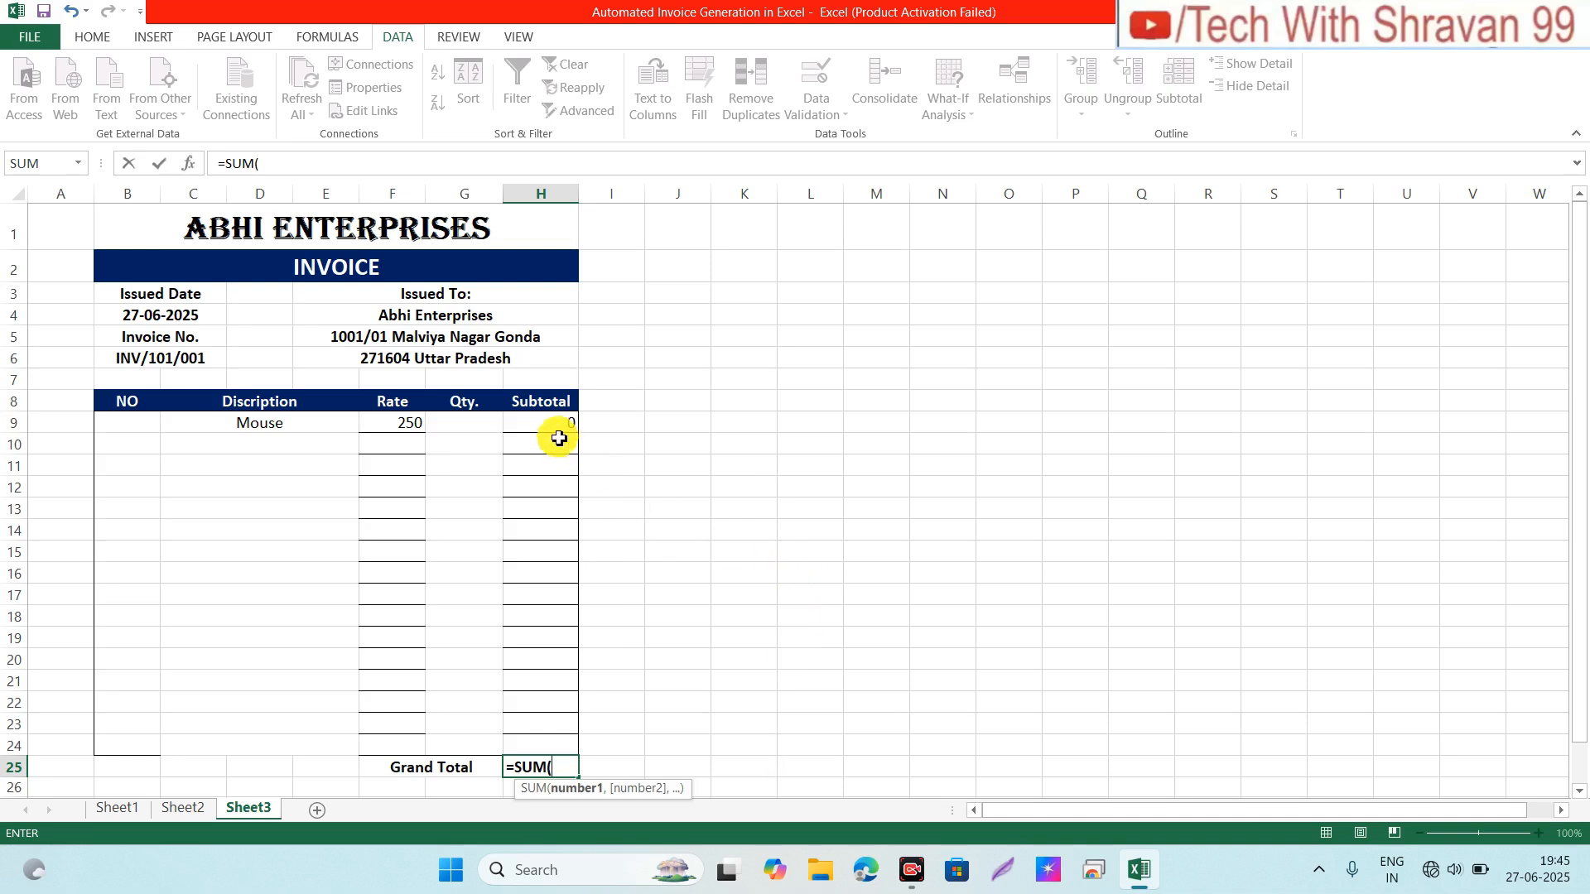
{"action": "left_click_drag", "start_coordinate": [554, 424], "coordinate": [537, 747]}
{"action": "type", "text": ")"}
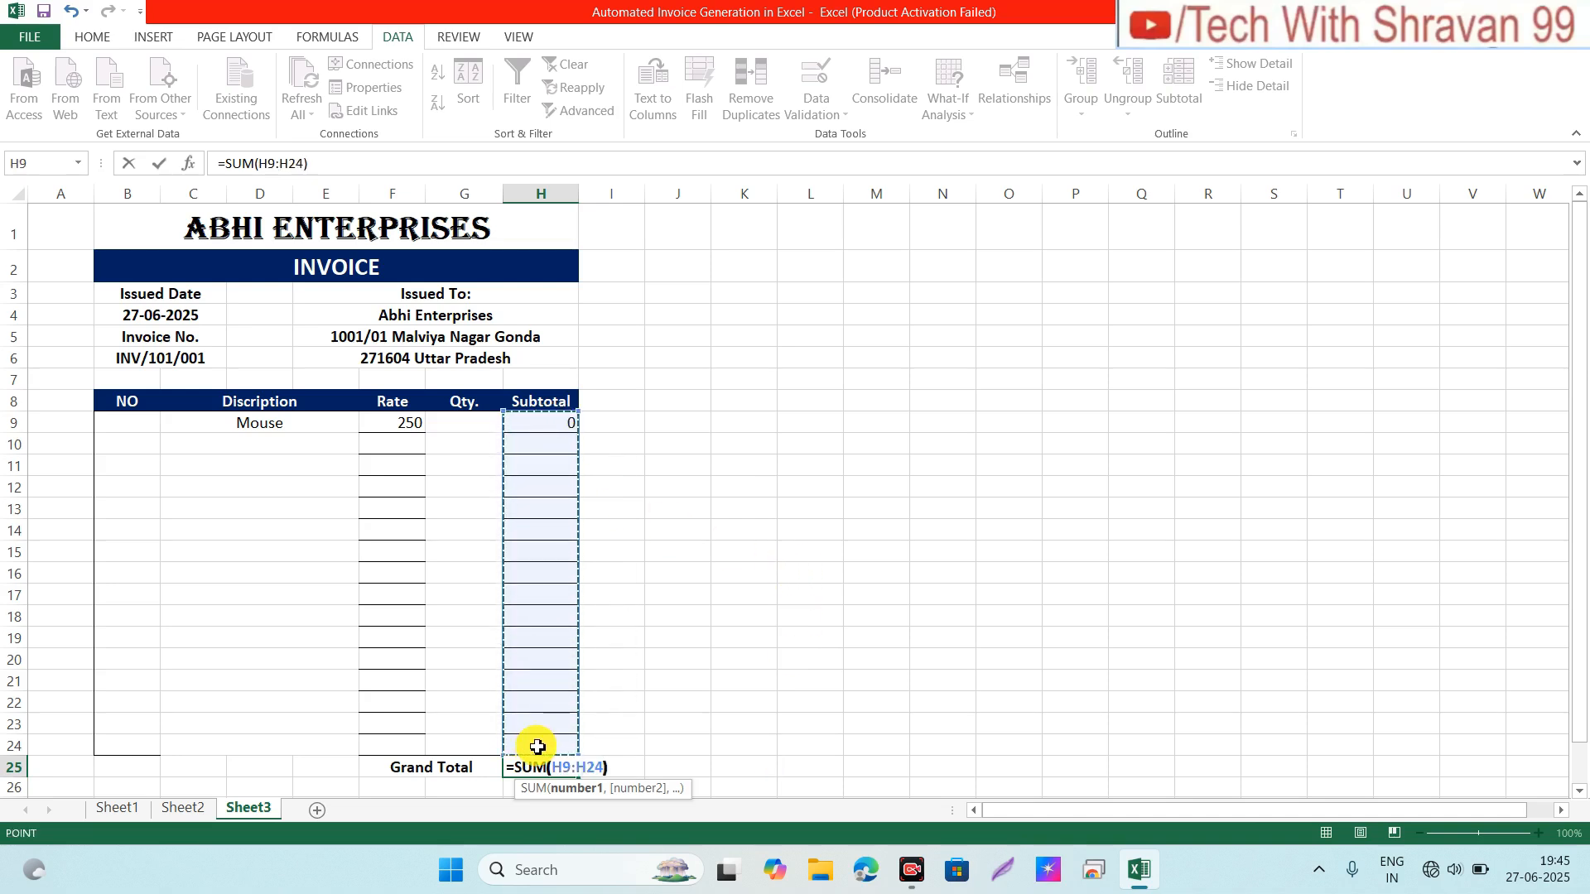
{"action": "key", "text": "ctrl+Return"}
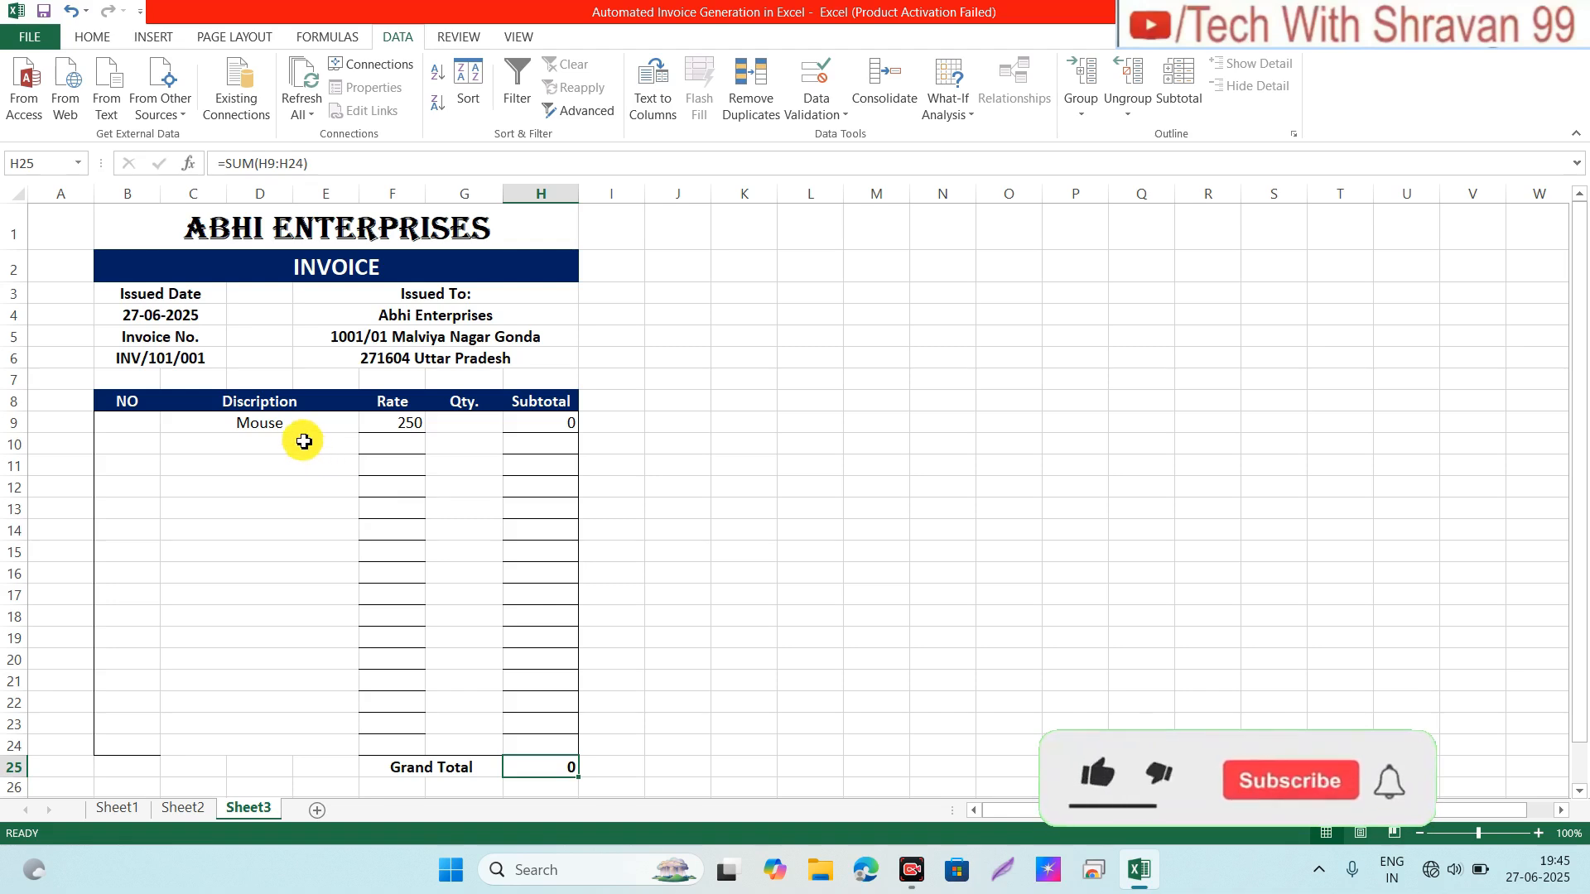
{"action": "left_click", "coordinate": [454, 427]}
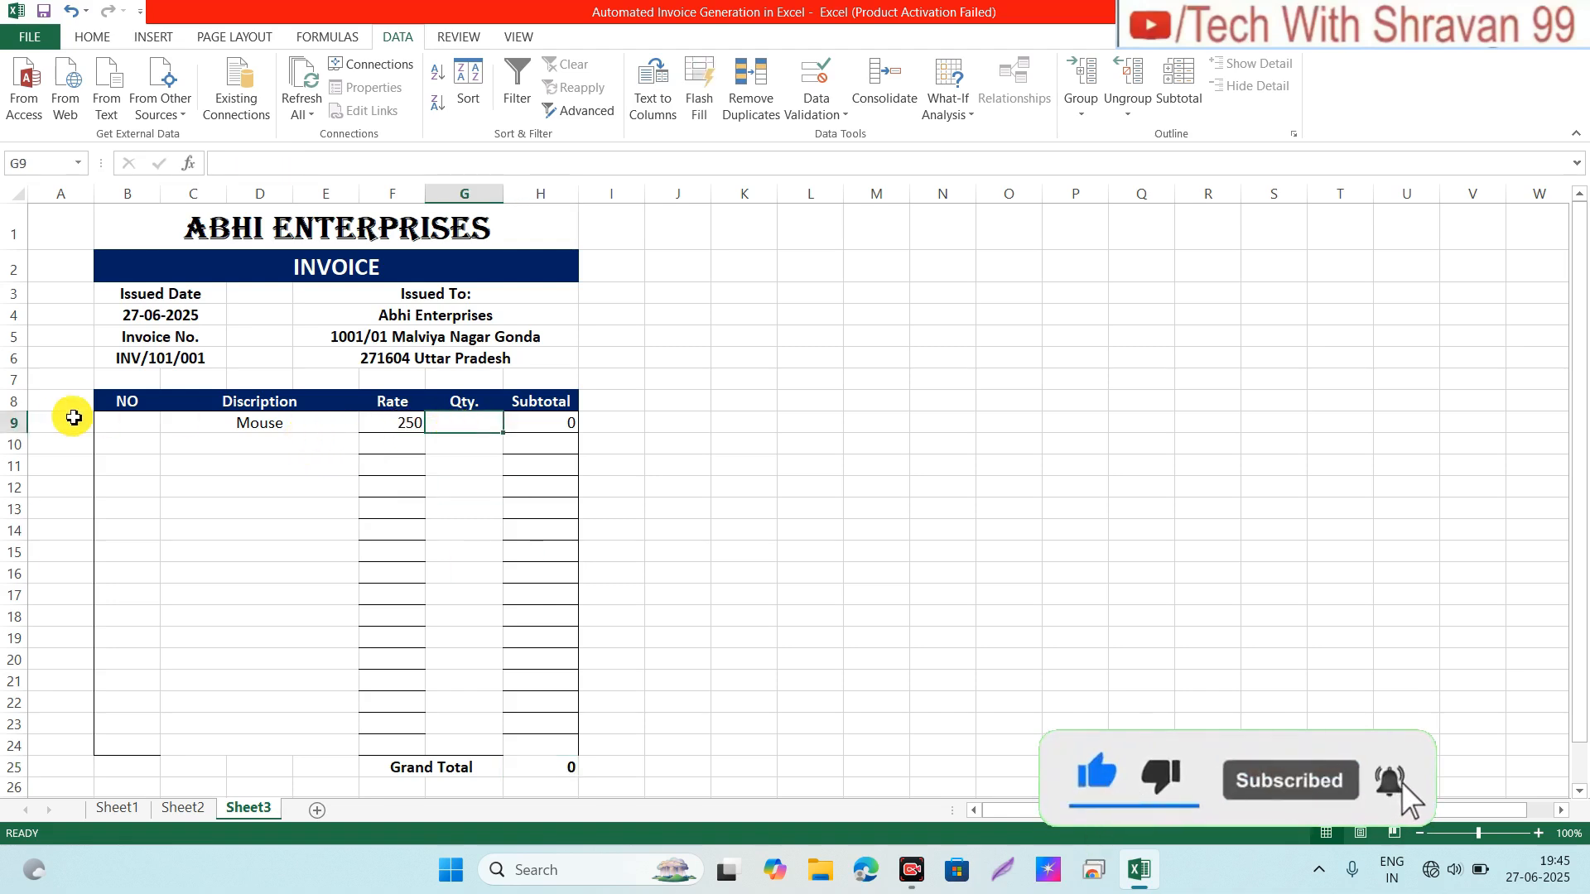
{"action": "left_click", "coordinate": [128, 422]}
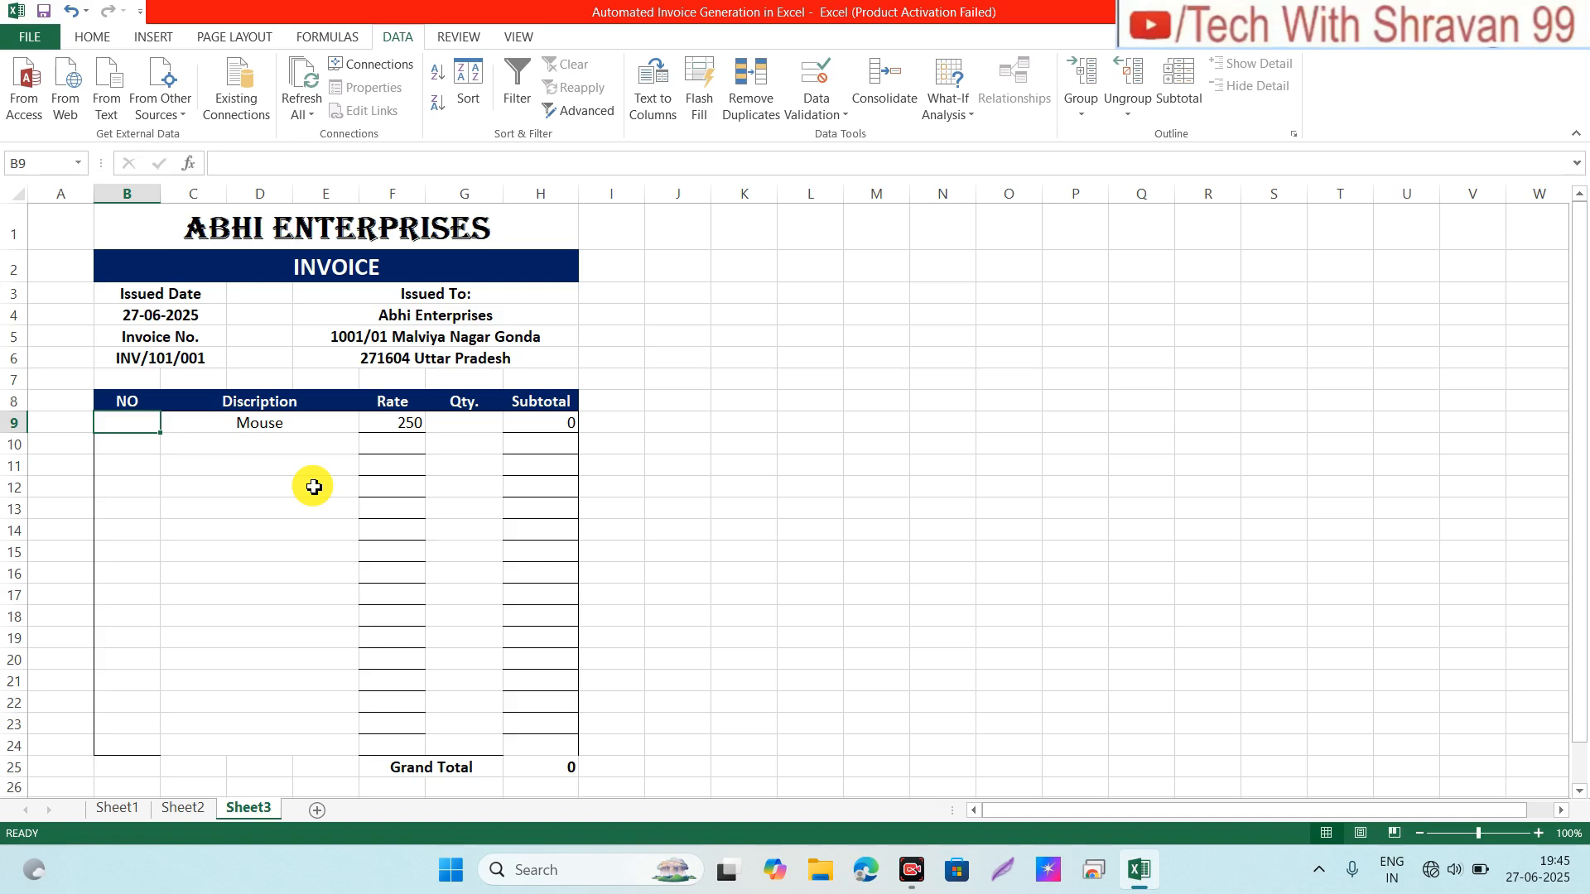
Step: Enter =IF(C9<>"",ROWS($C$9:C9),"") in B9 to number the first item
{"action": "type", "text": "=if"}
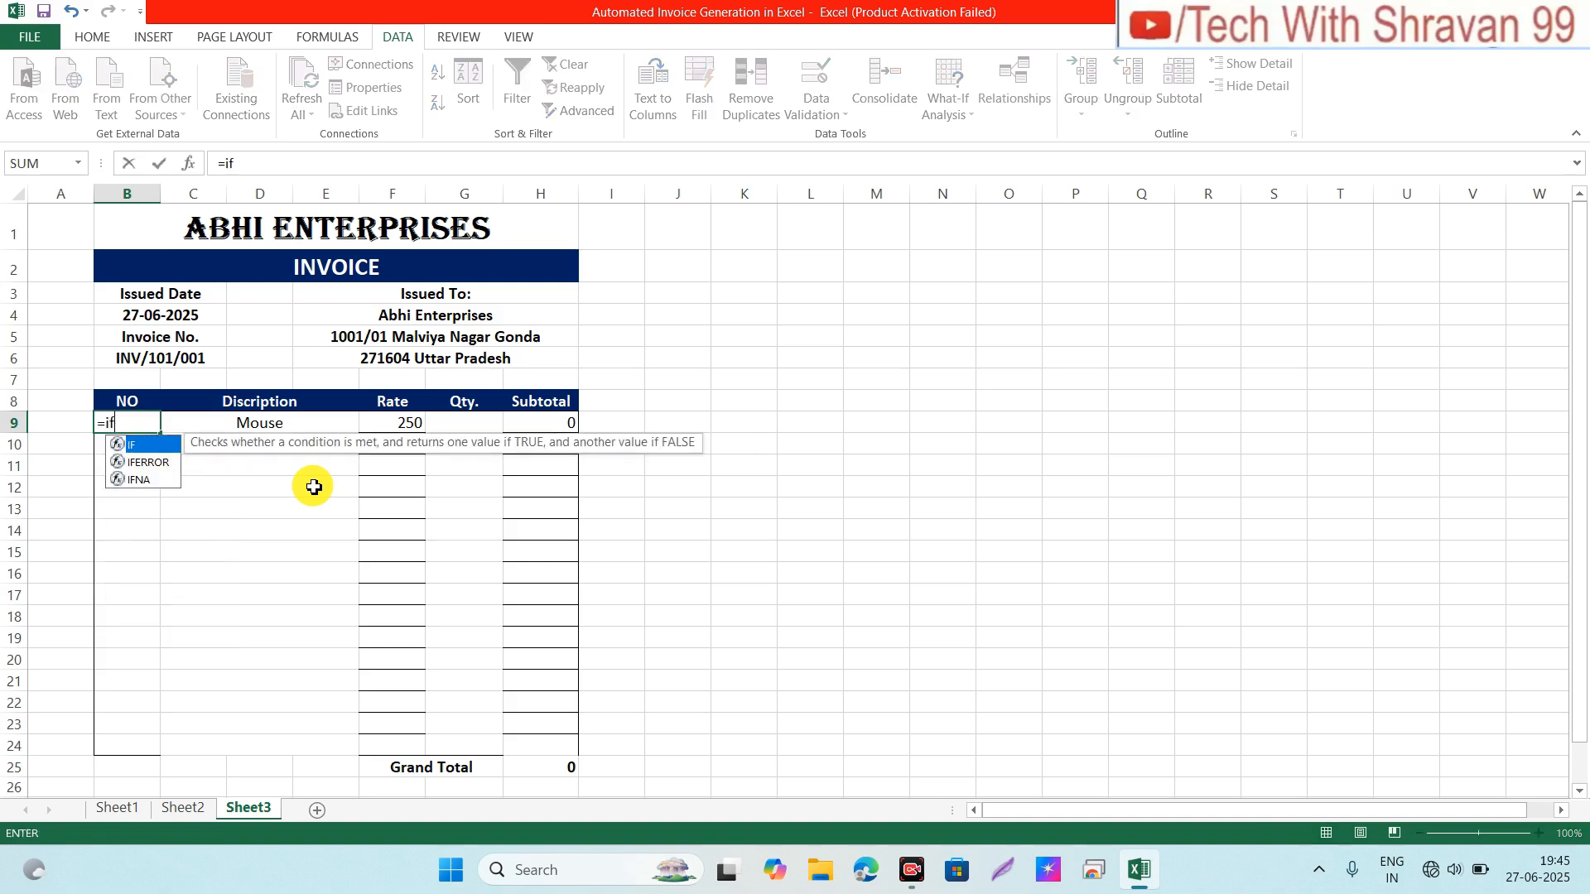
{"action": "key", "text": "Tab"}
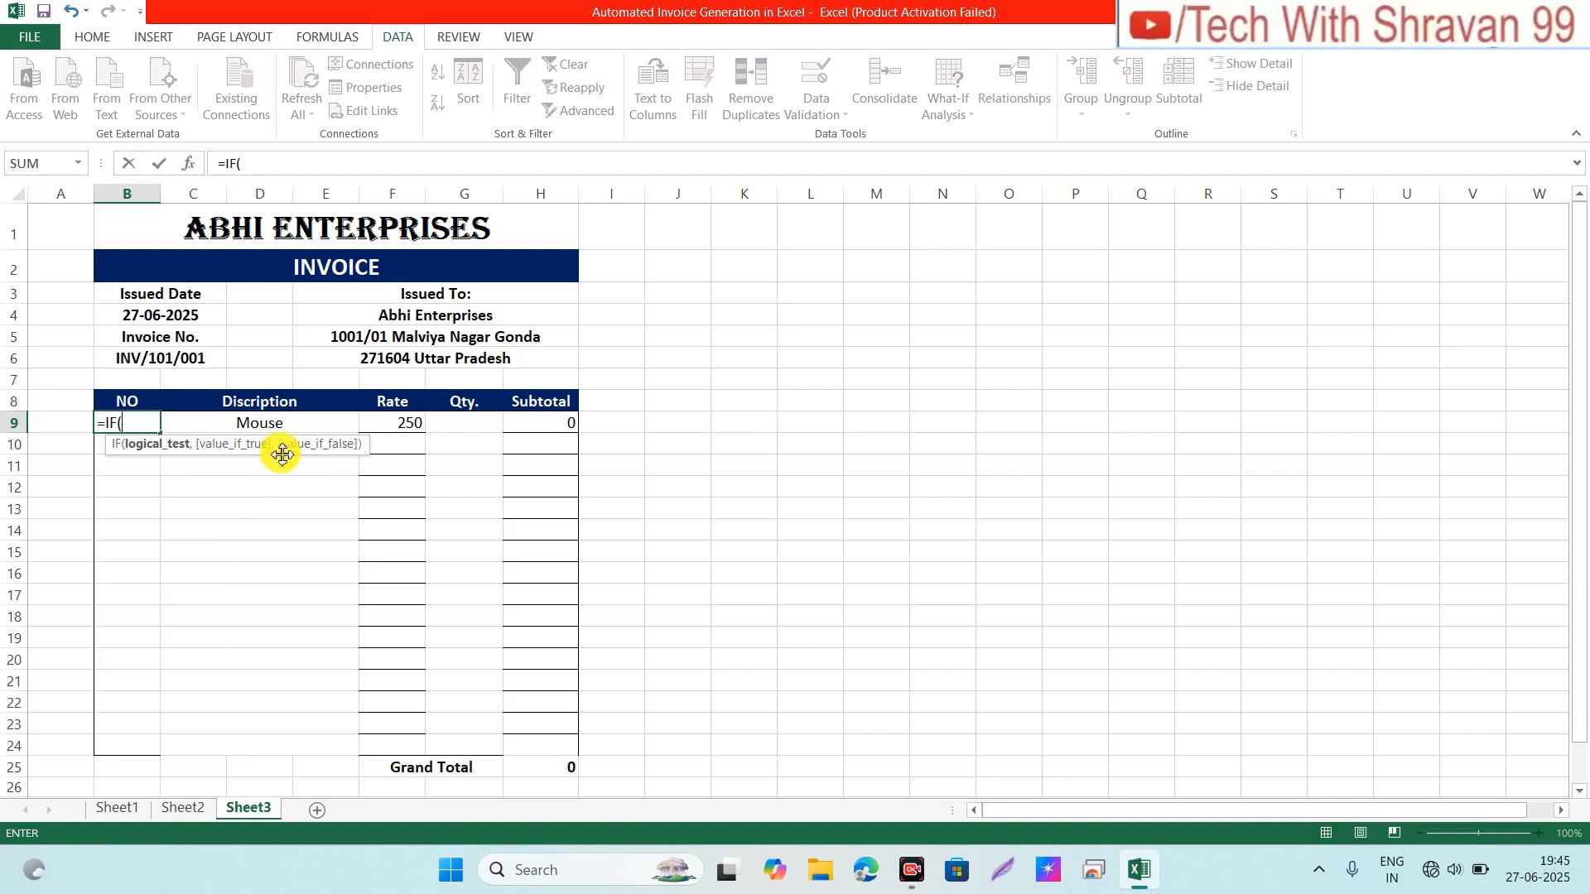
{"action": "left_click", "coordinate": [253, 423]}
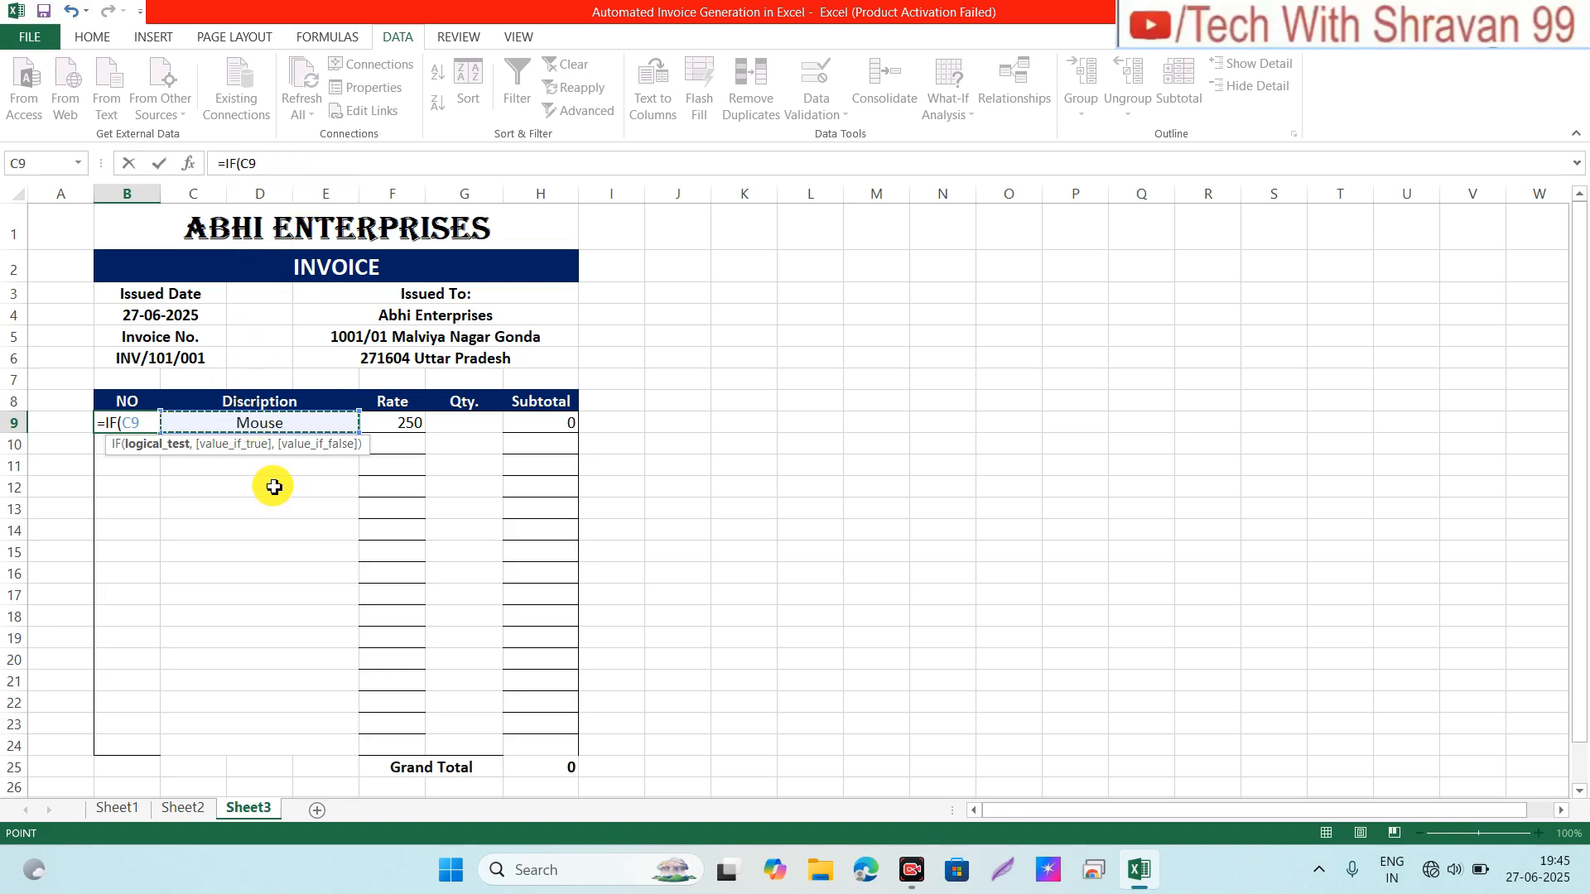
{"action": "type", "text": "<"}
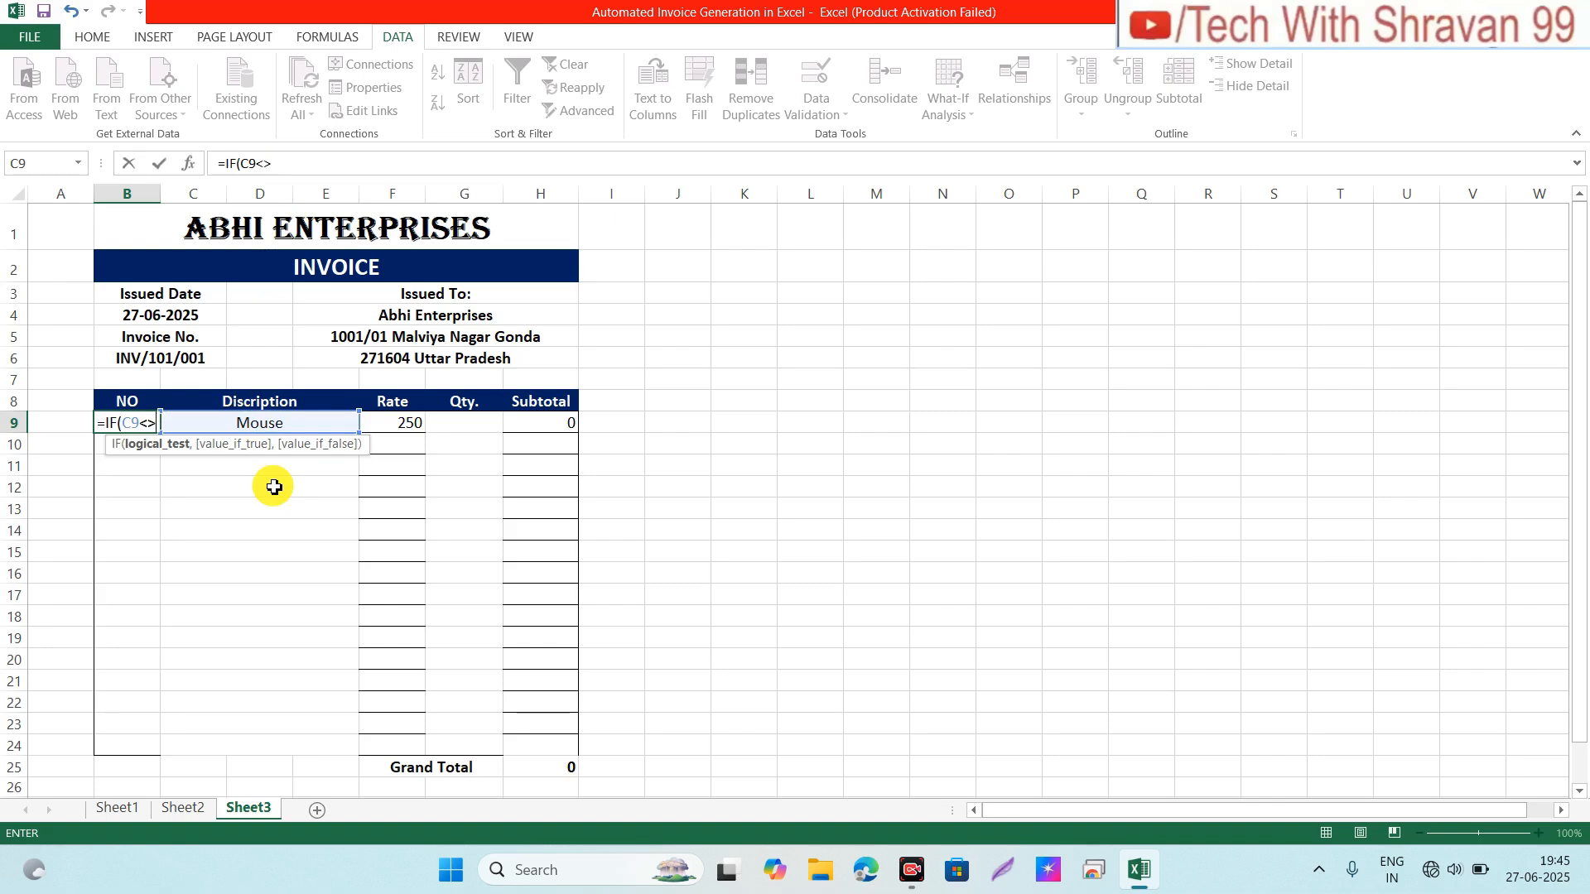
{"action": "type", "text": ">\"\","}
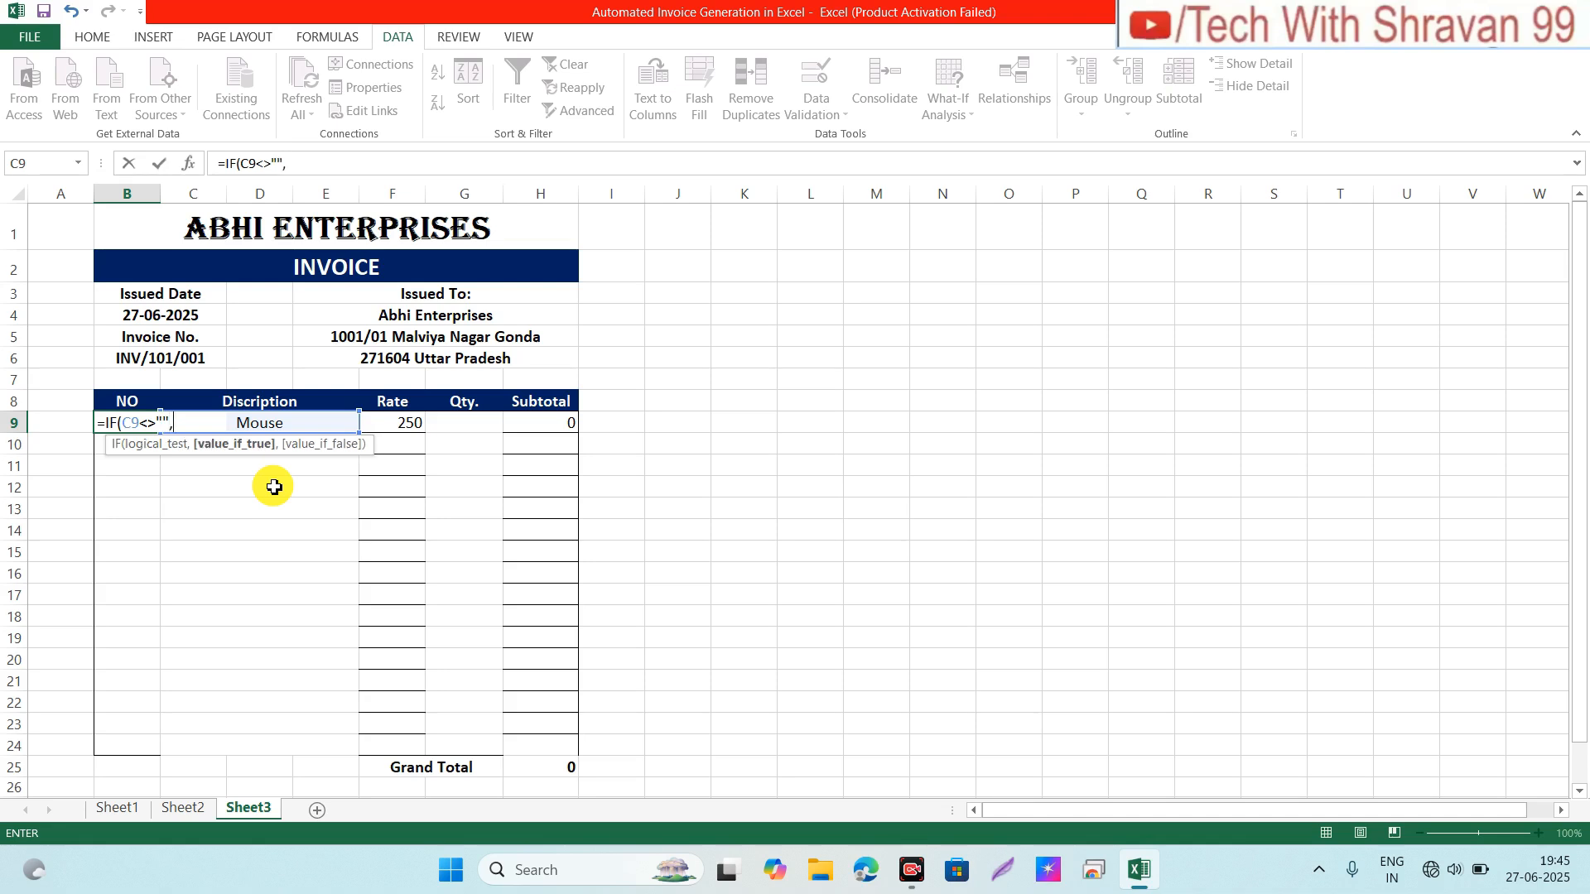
{"action": "type", "text": "rows"}
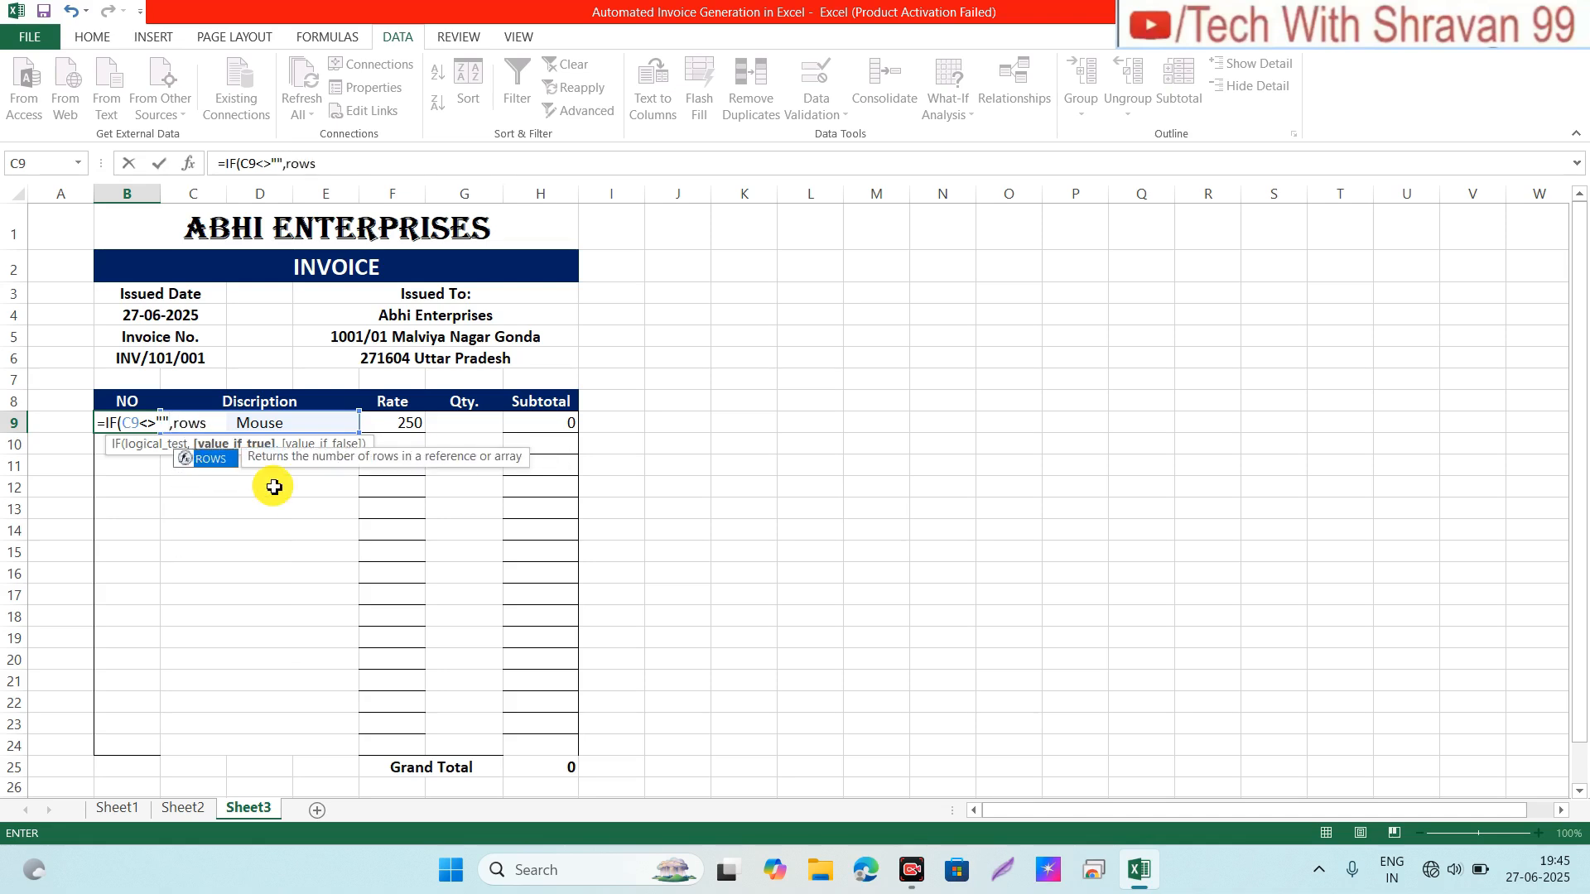
{"action": "key", "text": "Tab"}
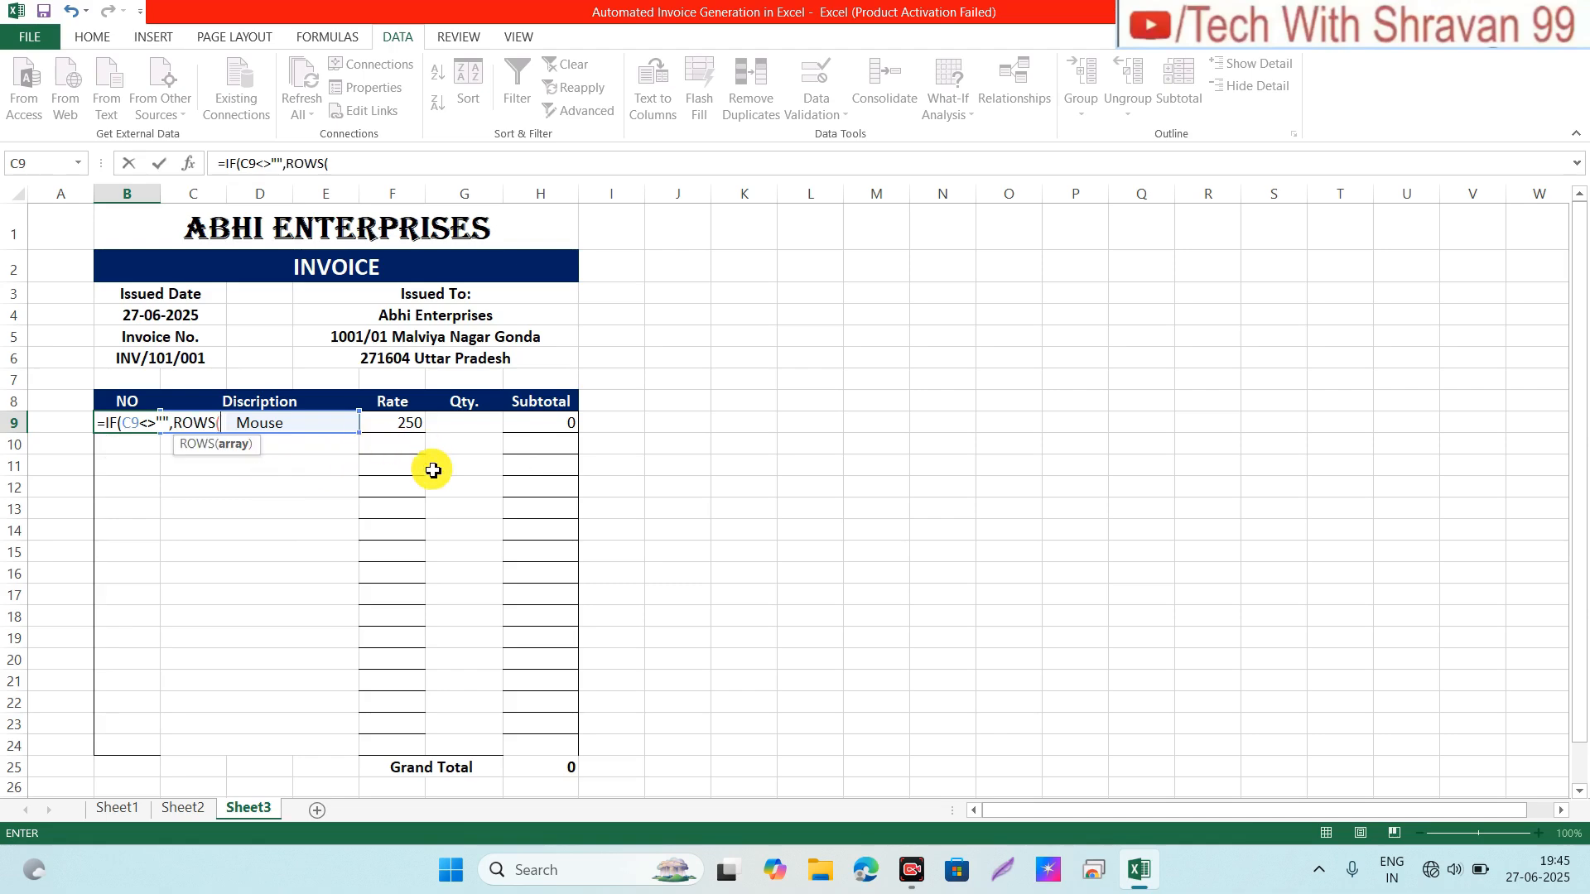
{"action": "type", "text": "c9"}
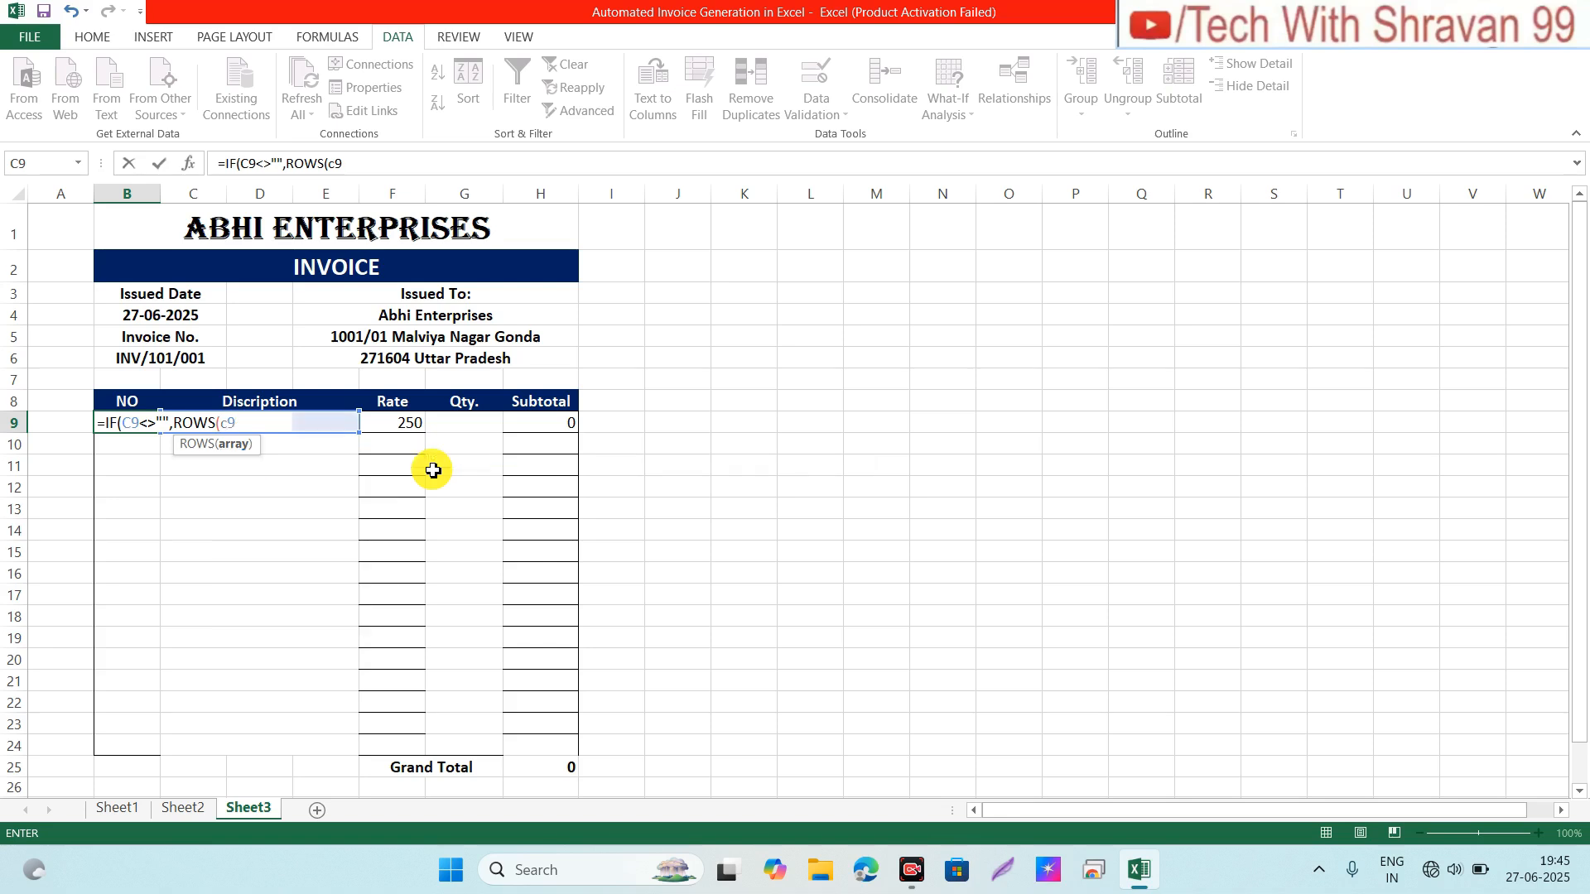
{"action": "type", "text": ":c9"}
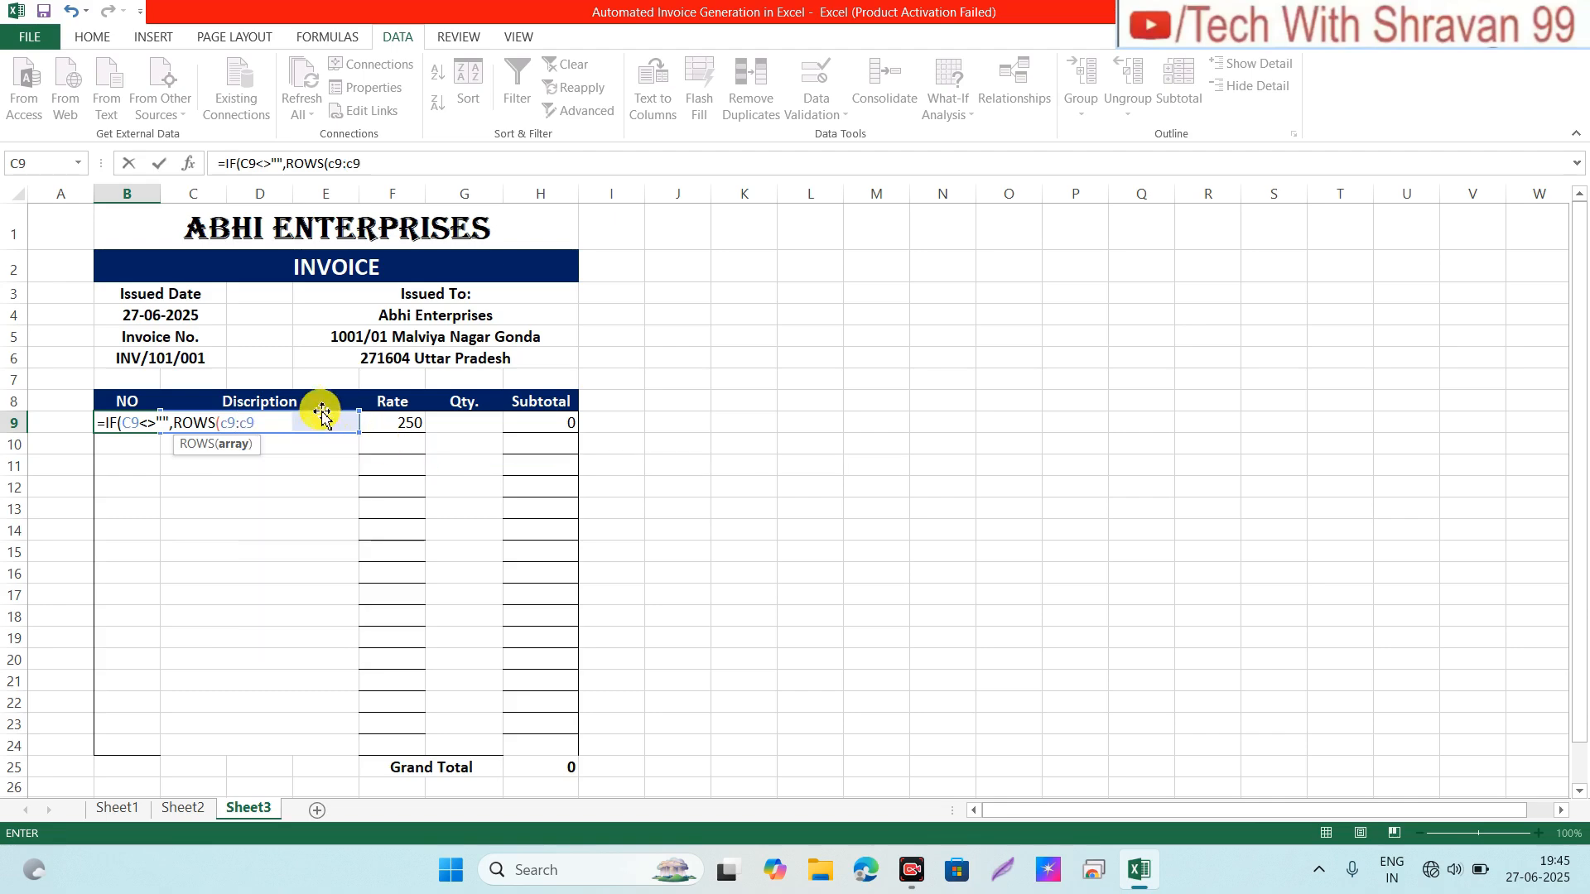
{"action": "left_click", "coordinate": [331, 164]}
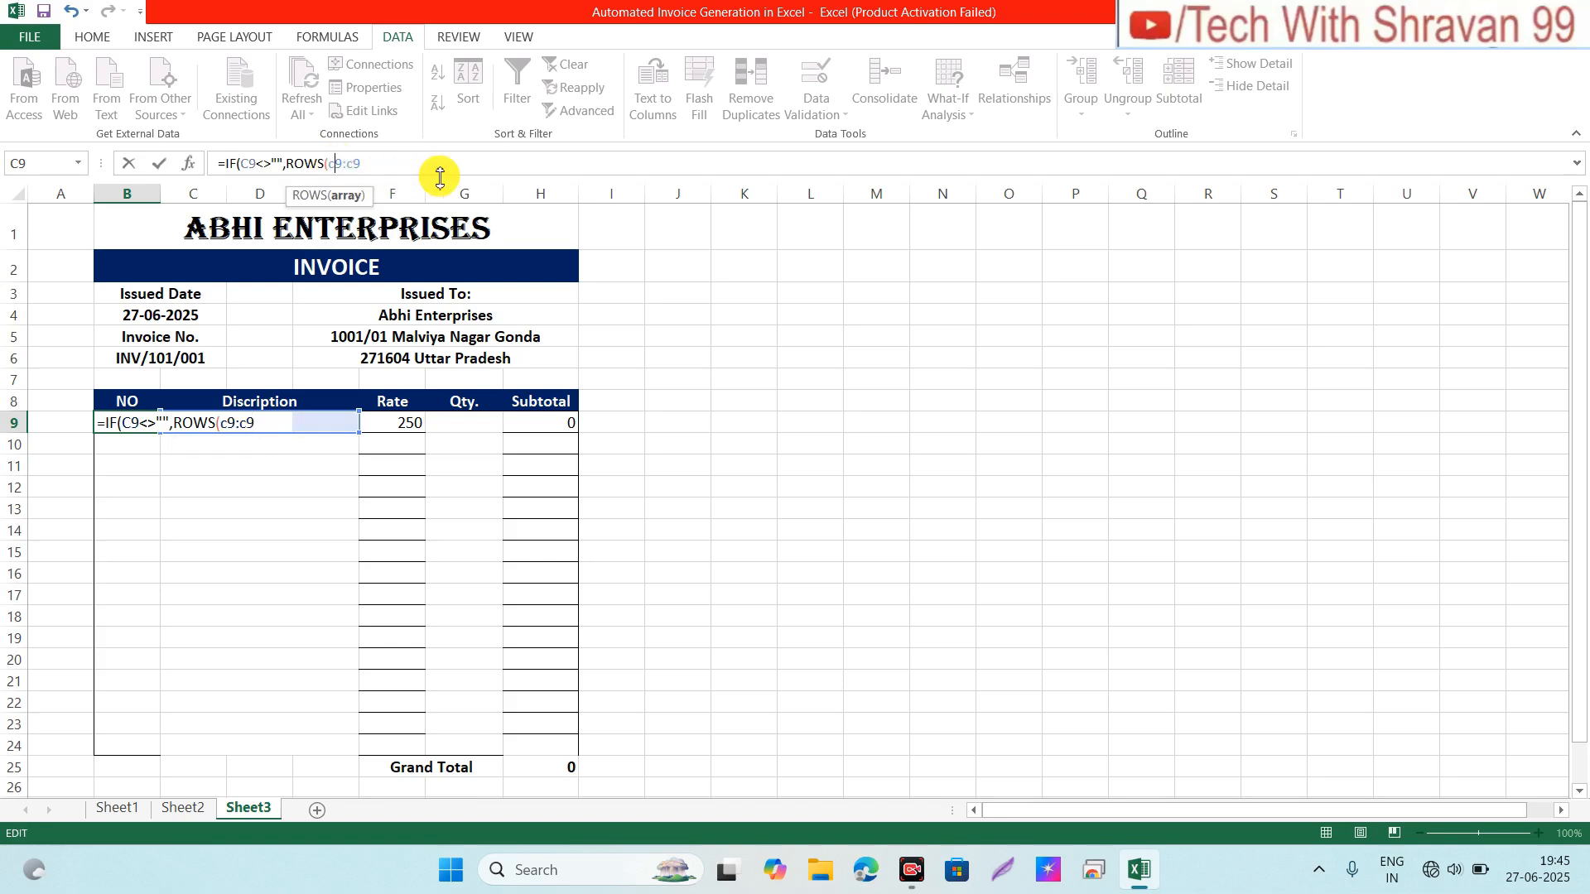
{"action": "key", "text": "F4"}
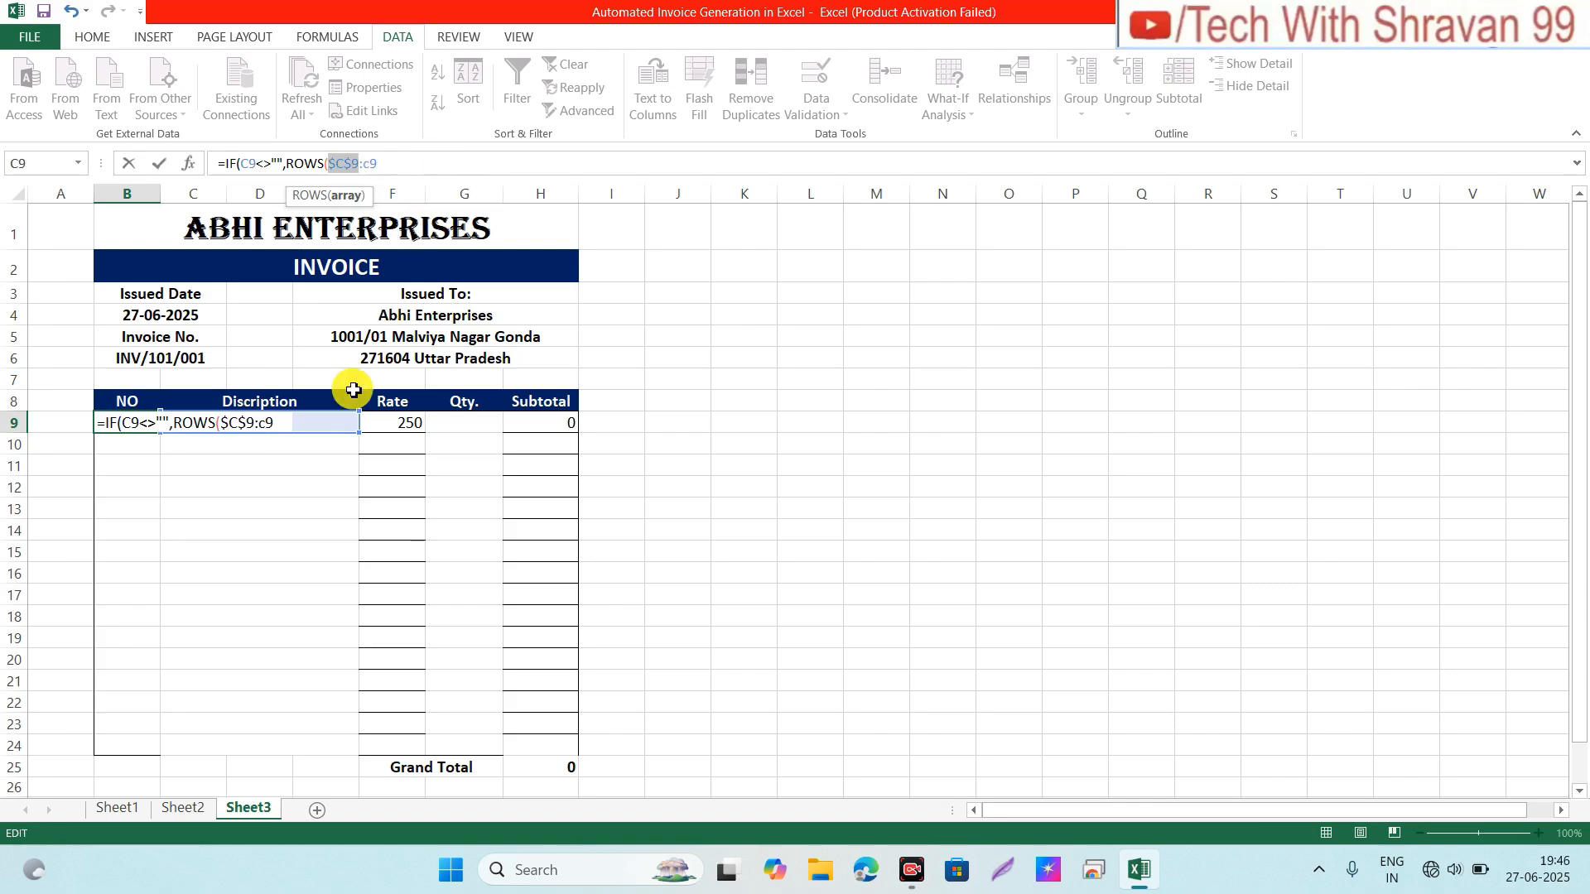
{"action": "left_click", "coordinate": [285, 426]}
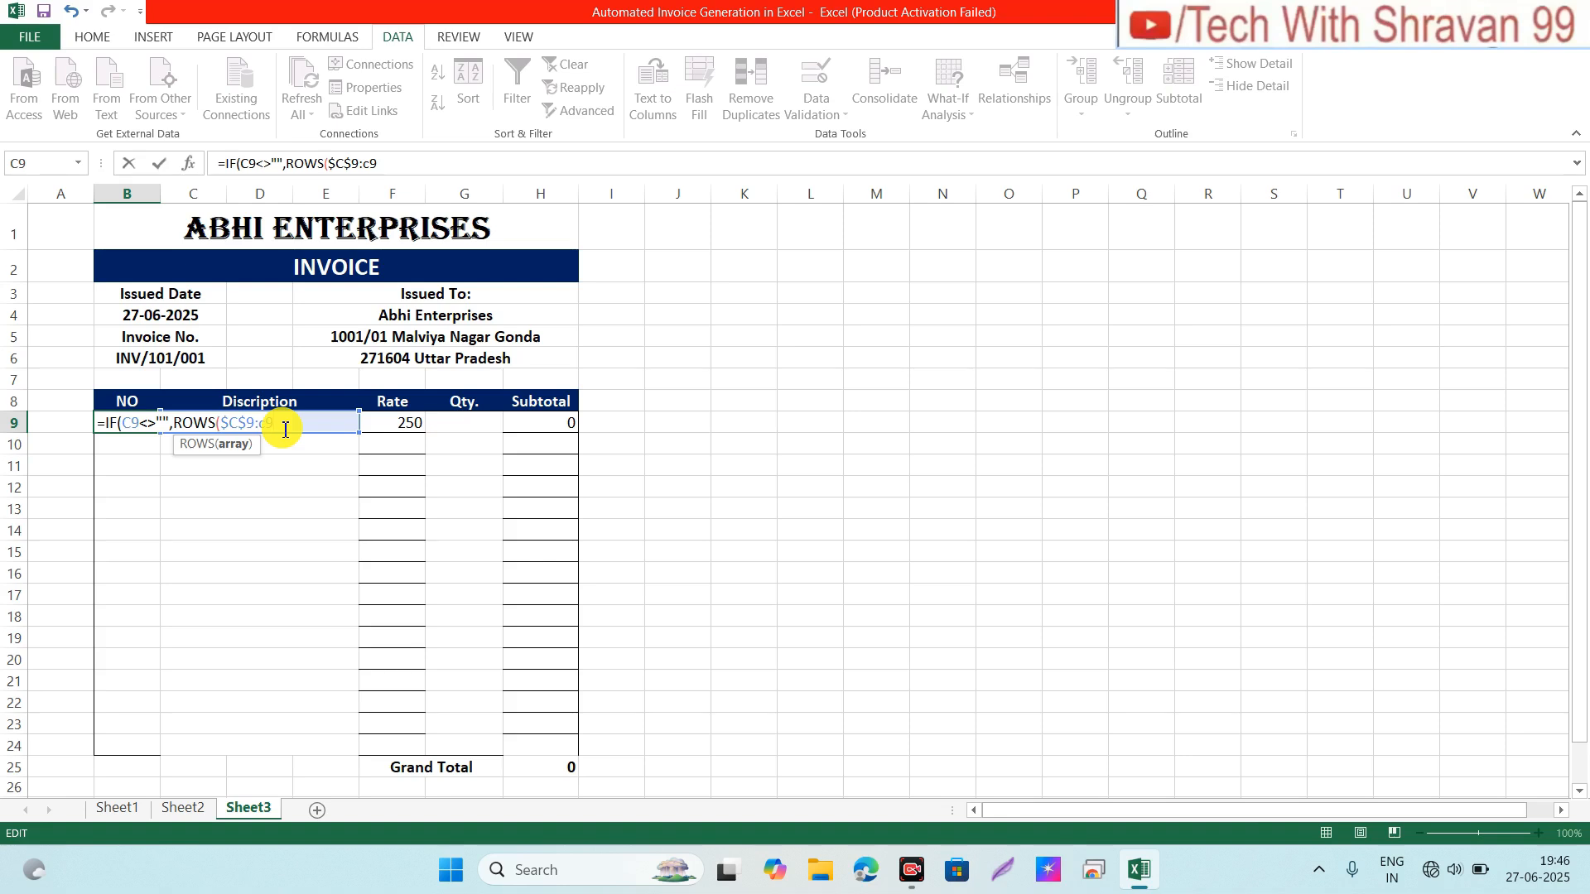
{"action": "key", "text": "Right"}
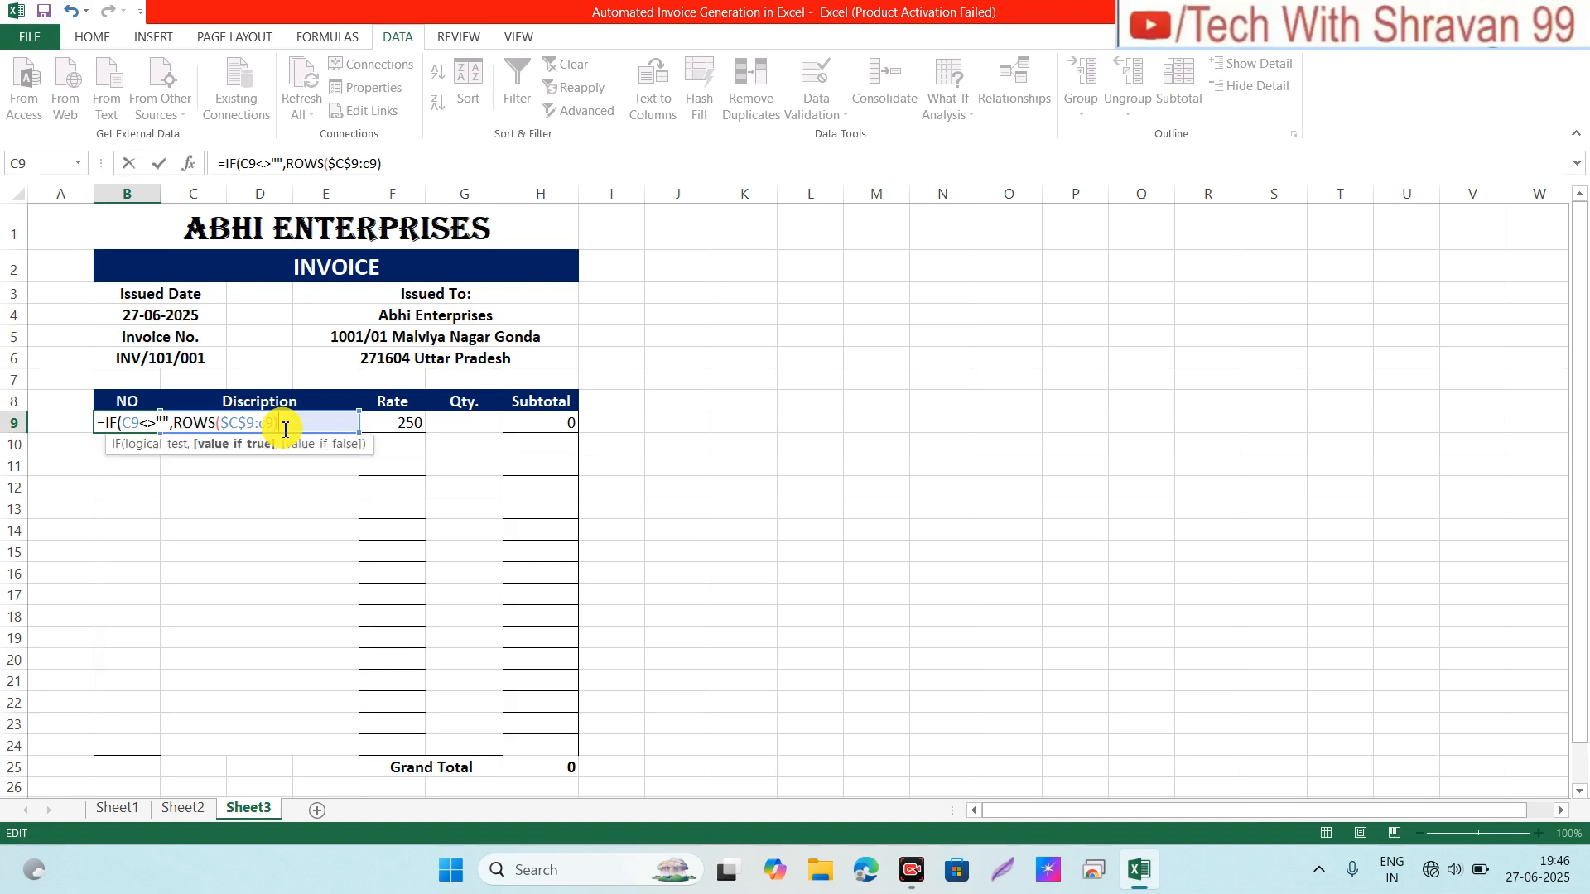
{"action": "type", "text": ",\"\""}
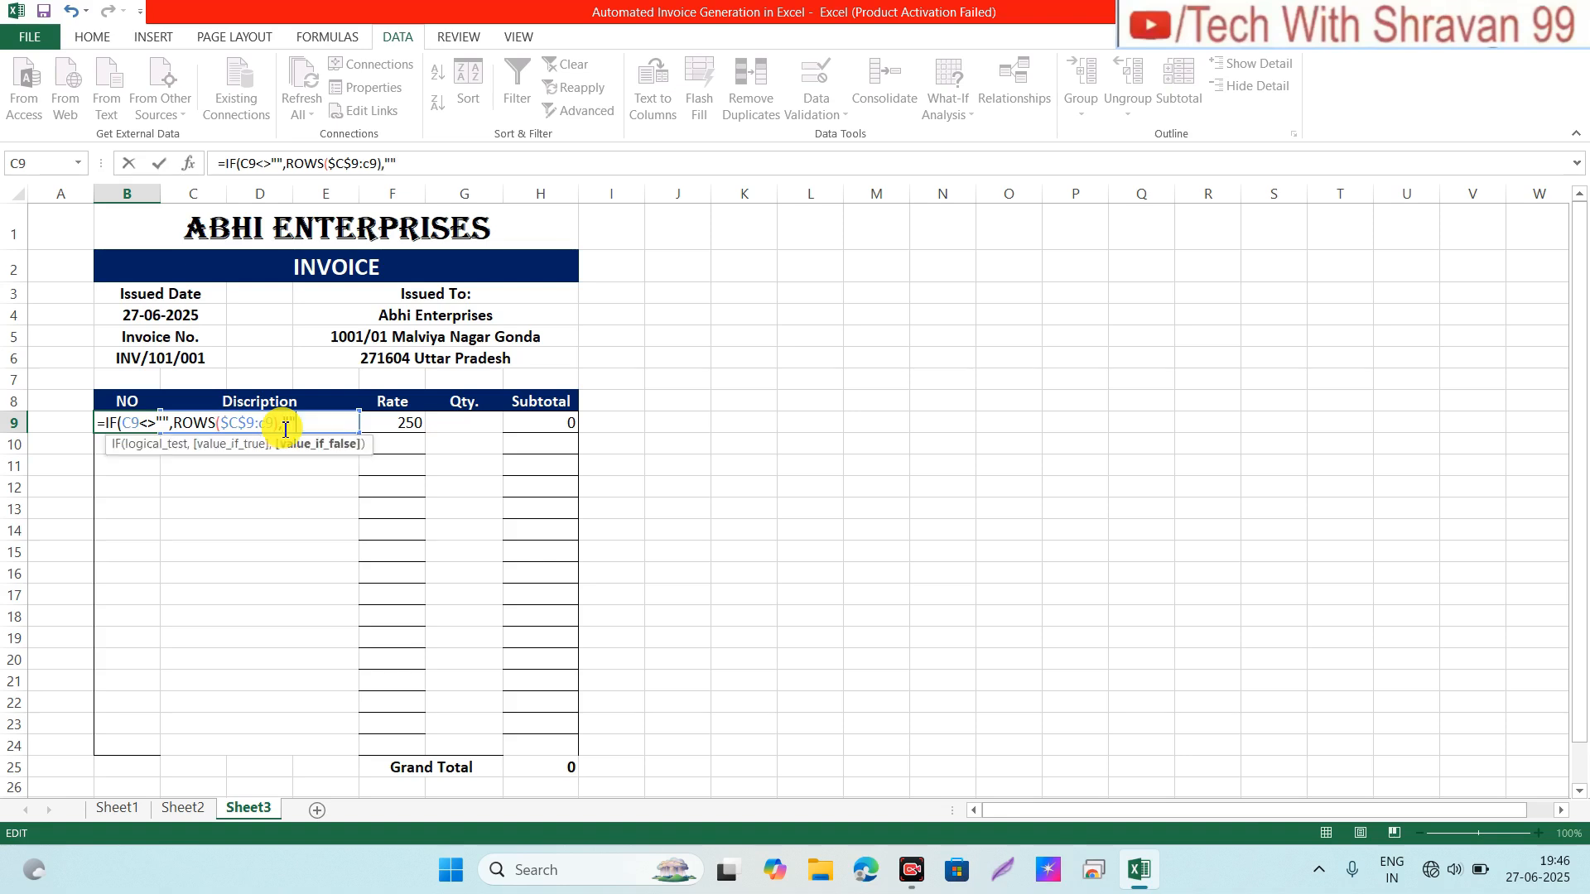
{"action": "key", "text": "Return"}
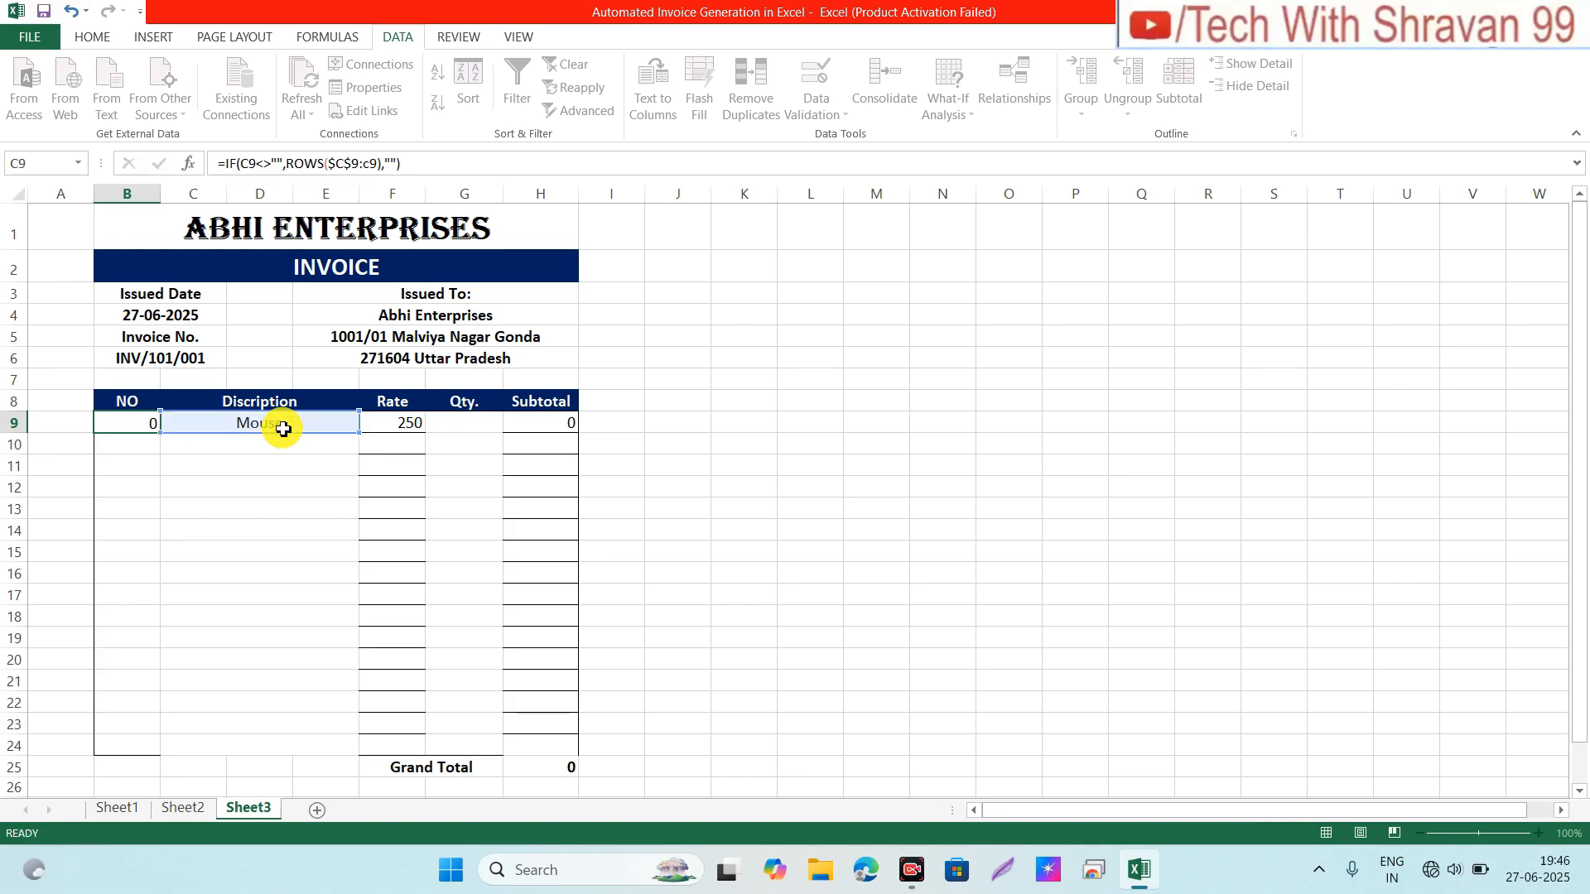
Step: Fill the numbering formula from B9 down to B24
{"action": "left_click", "coordinate": [142, 418]}
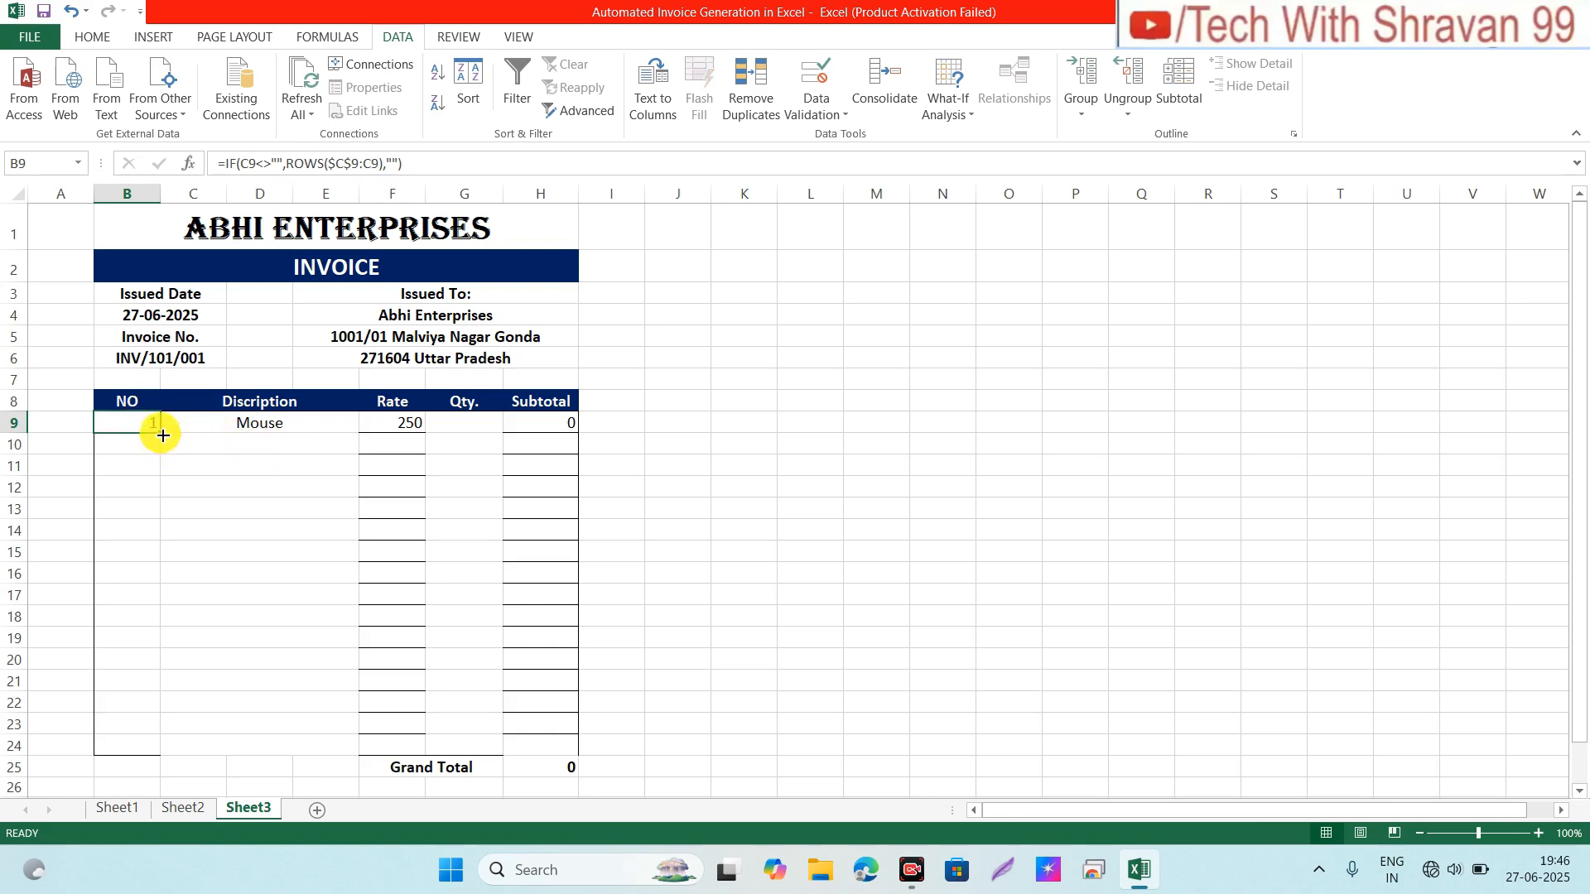
{"action": "left_click_drag", "start_coordinate": [163, 435], "coordinate": [157, 755]}
{"action": "left_click", "coordinate": [233, 588]}
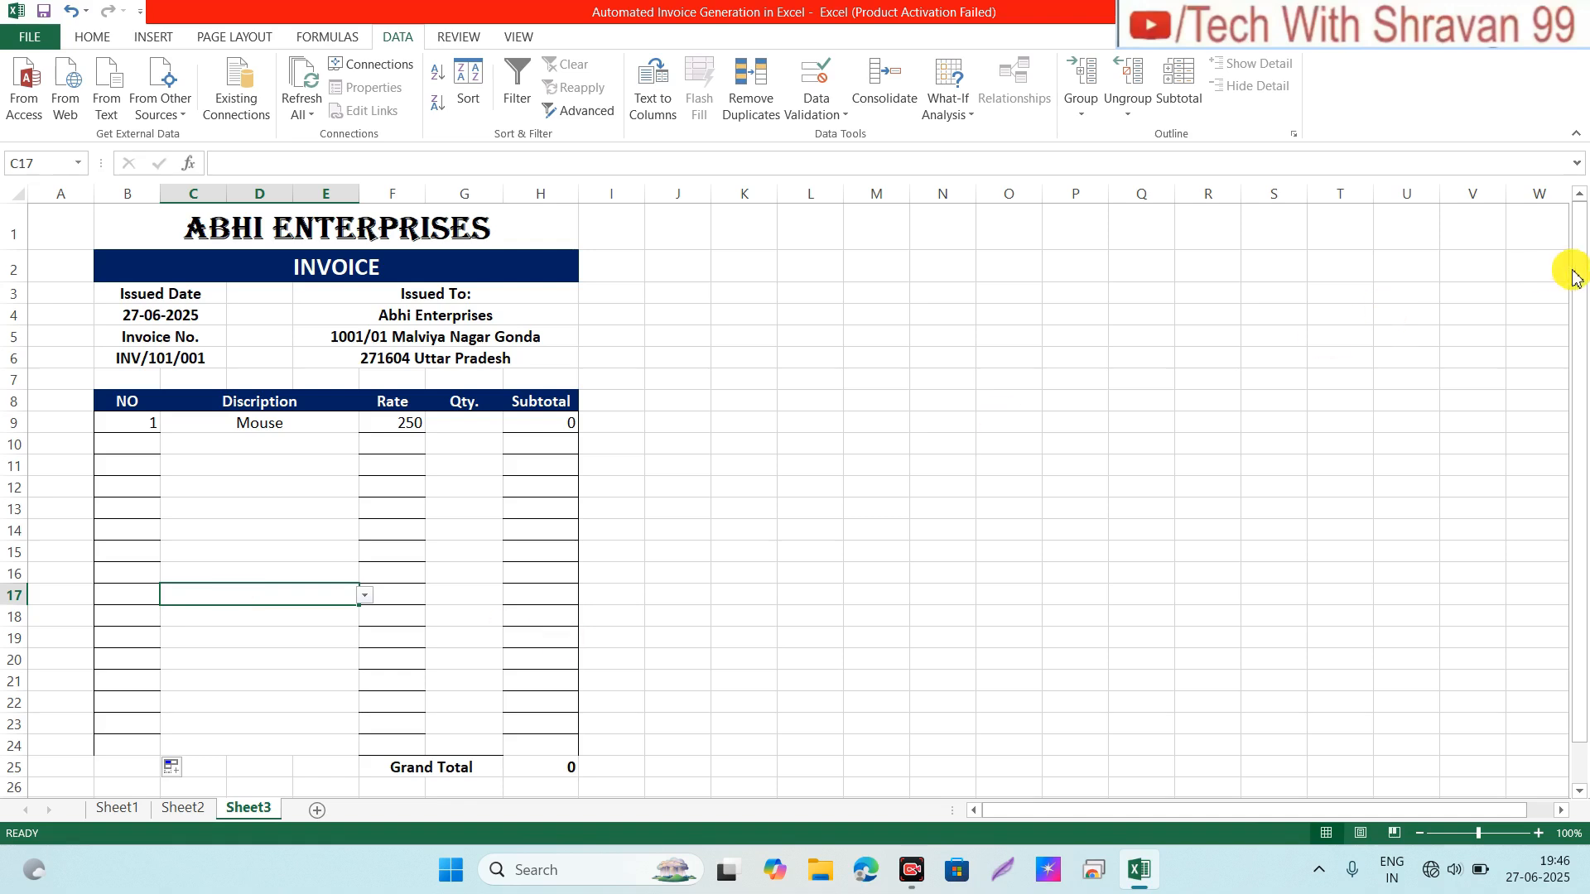
{"action": "mouse_move", "coordinate": [1581, 239]}
{"action": "left_mouse_down"}
{"action": "mouse_move", "coordinate": [1583, 344]}
{"action": "mouse_move", "coordinate": [1583, 236]}
{"action": "left_mouse_up"}
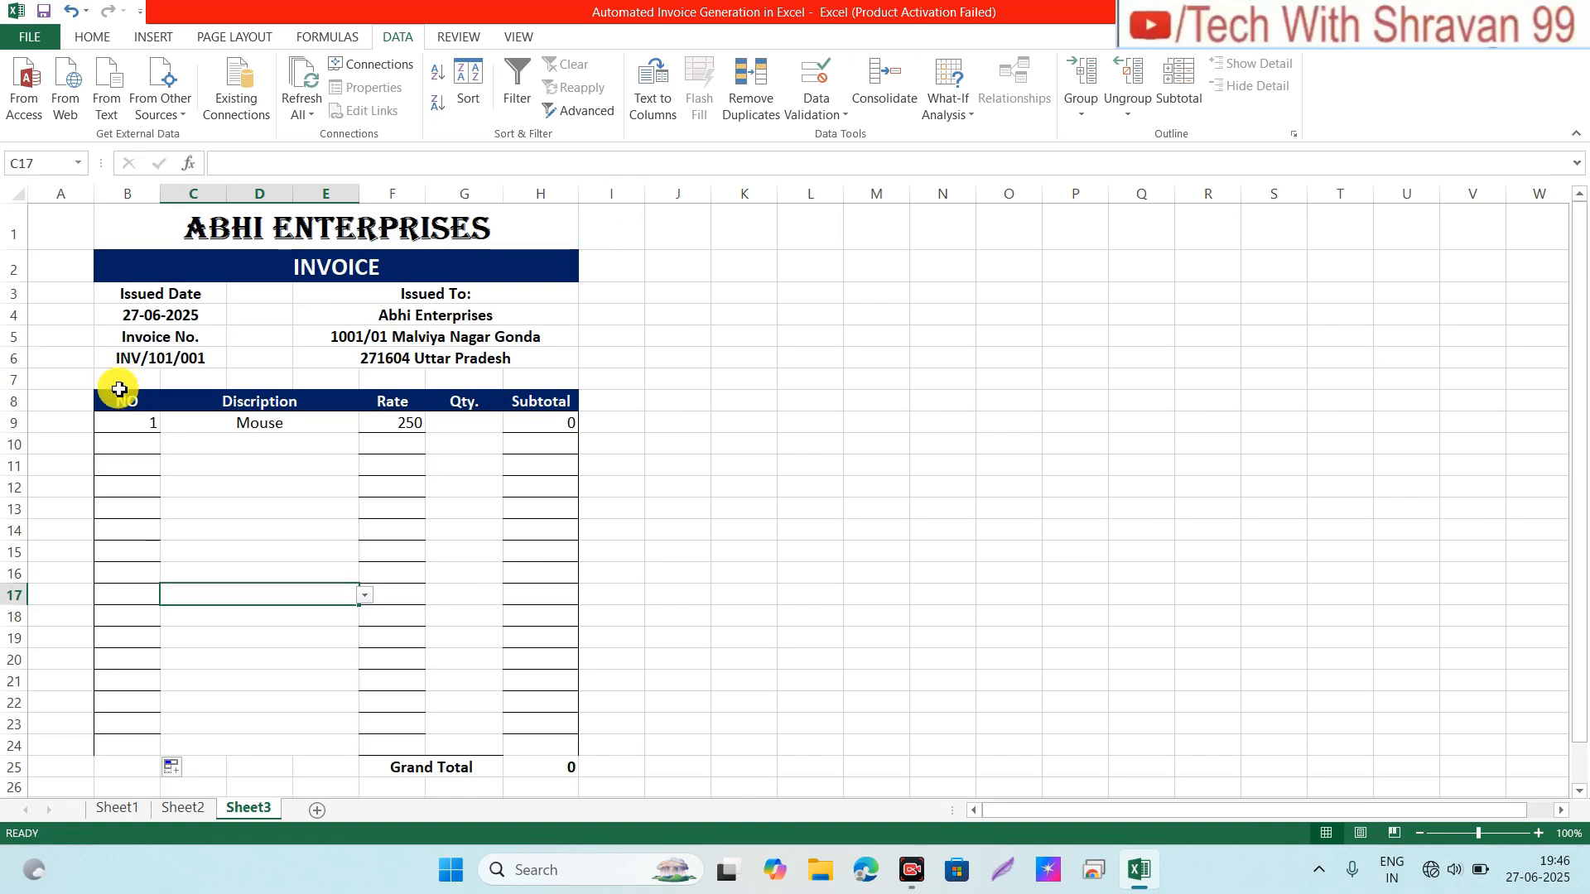
{"action": "left_click", "coordinate": [122, 420]}
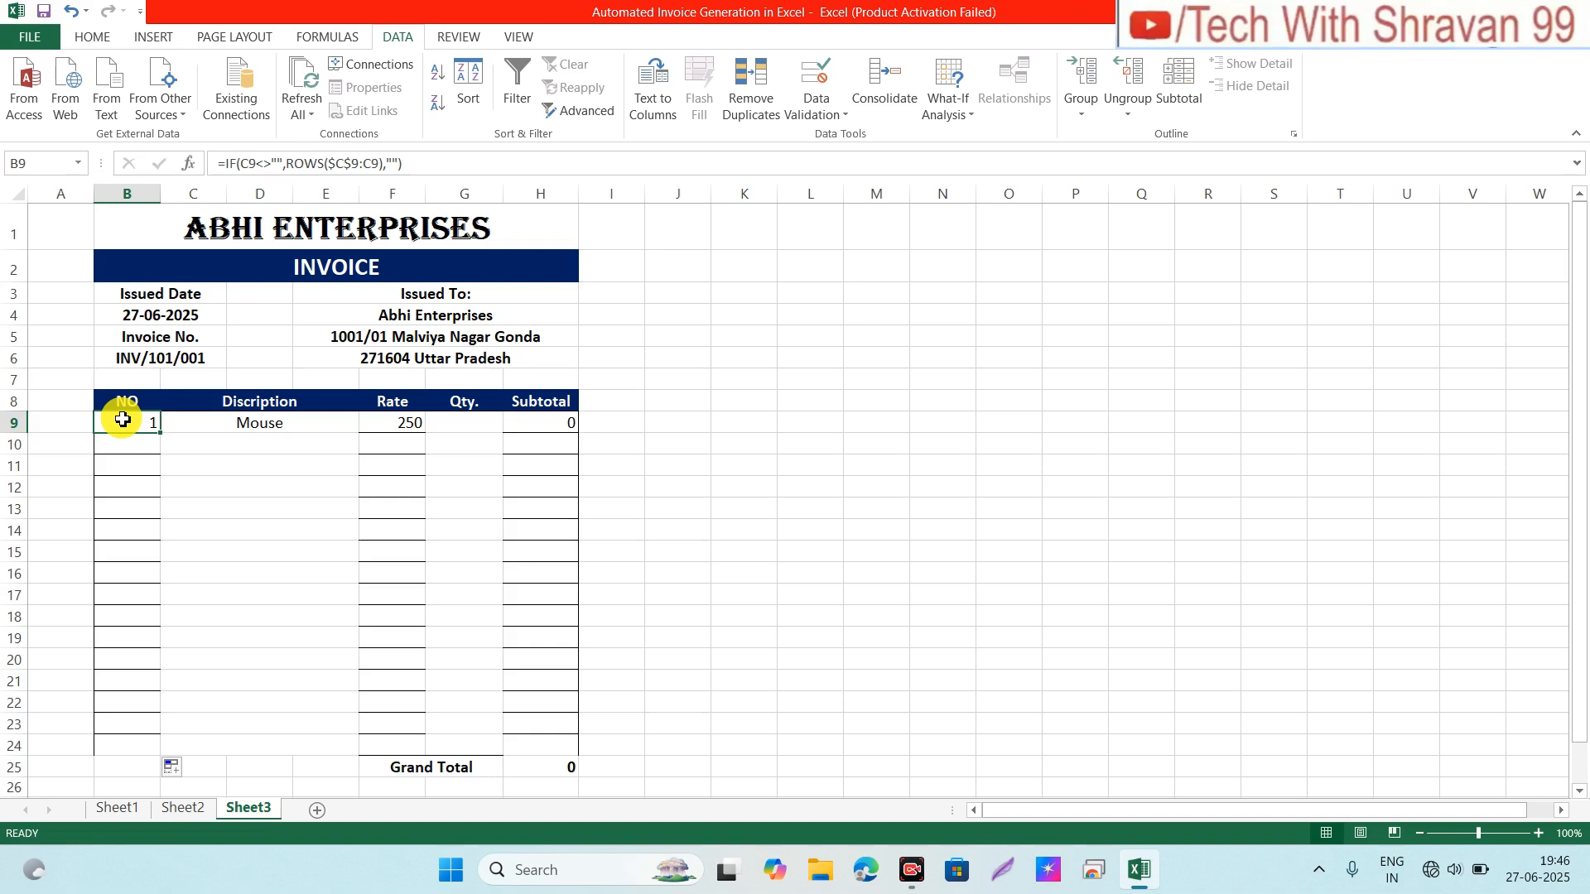
Step: Remove all borders from the item rows B9:H24
{"action": "key", "text": "shift+Right"}
{"action": "key", "text": "shift+Right"}
{"action": "key", "text": "shift+Right"}
{"action": "key", "text": "shift+Right"}
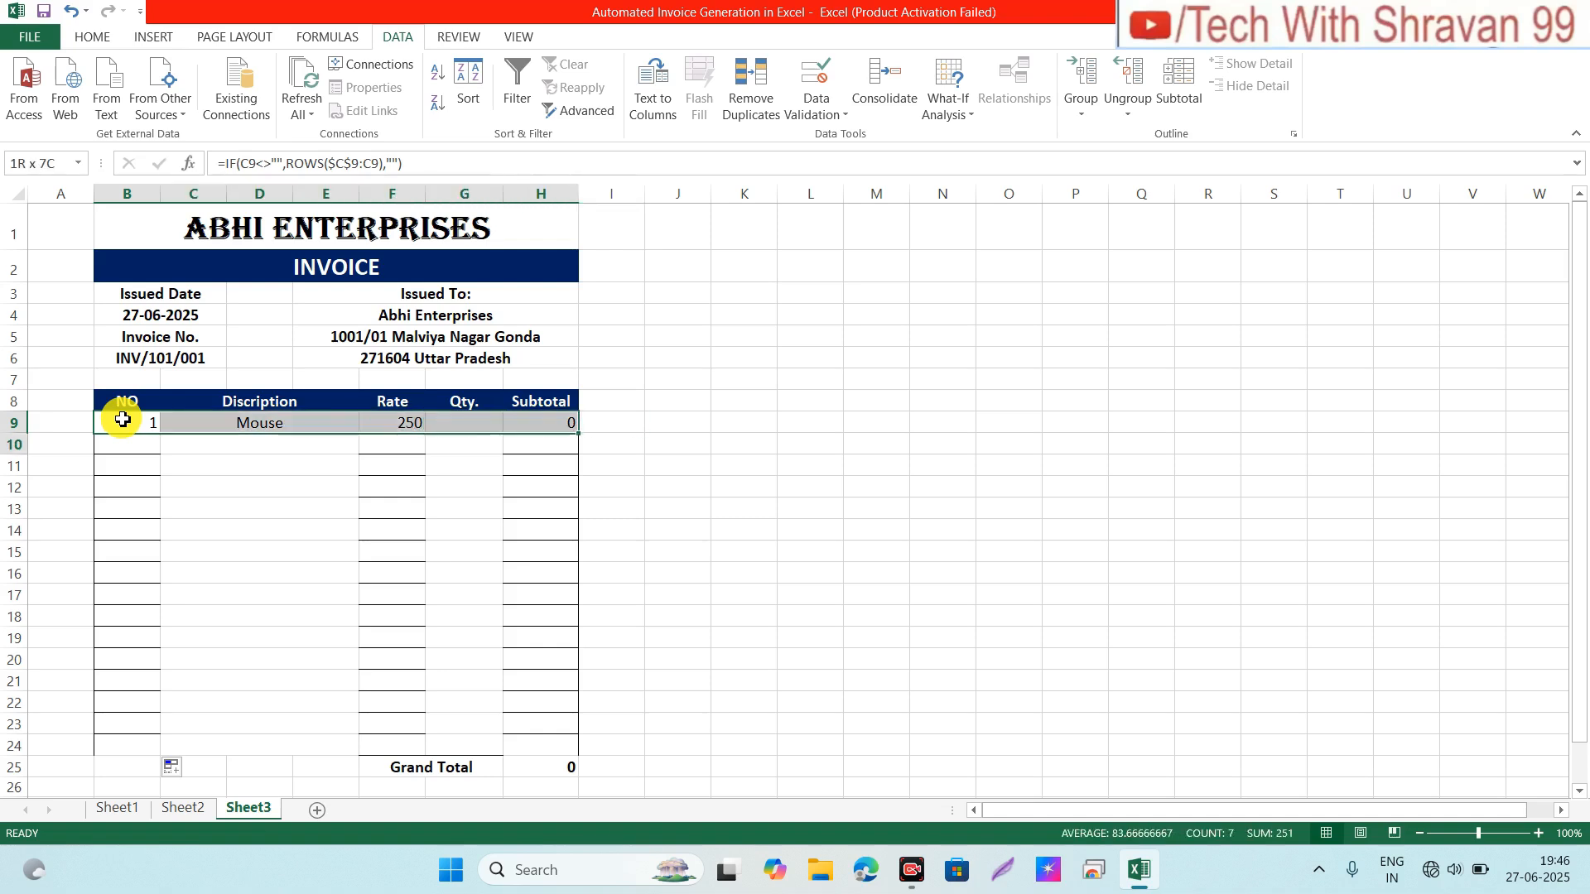
{"action": "key", "text": "shift+Down"}
{"action": "key", "text": "shift+Down"}
{"action": "key", "text": "shift+Down"}
{"action": "key", "text": "shift+Down"}
{"action": "key", "text": "shift+Down"}
{"action": "key", "text": "shift+Down"}
{"action": "key", "text": "shift+Down"}
{"action": "key", "text": "shift+Down"}
{"action": "key", "text": "shift+Down"}
{"action": "key", "text": "shift+Down"}
{"action": "key", "text": "shift+Down"}
{"action": "key", "text": "shift+Down"}
{"action": "key", "text": "shift+Down"}
{"action": "key", "text": "shift+Down"}
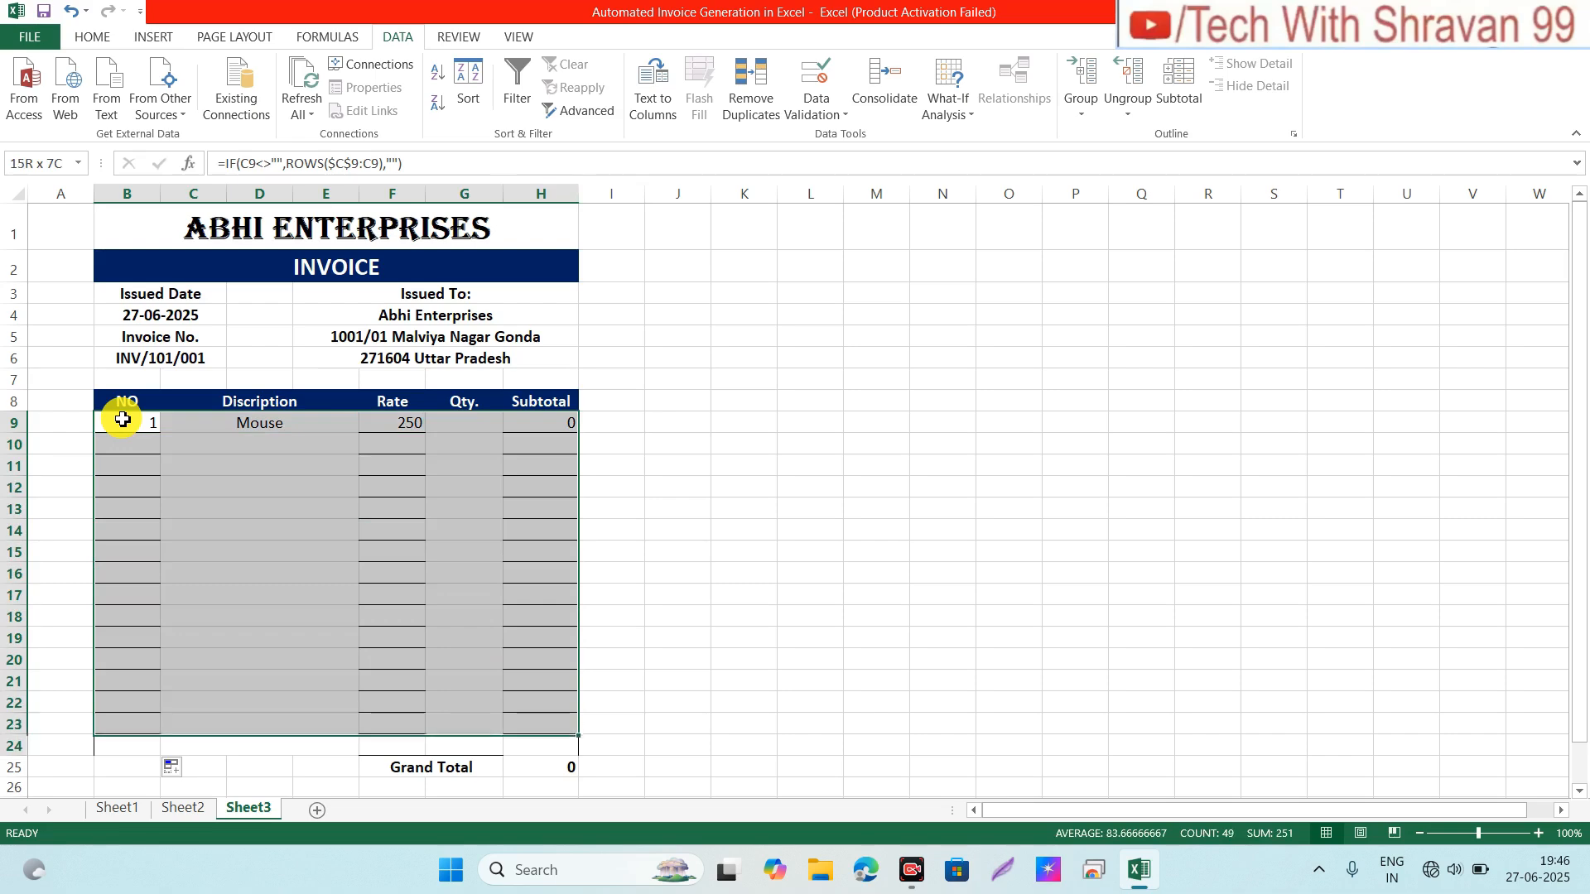
{"action": "key", "text": "shift+Down"}
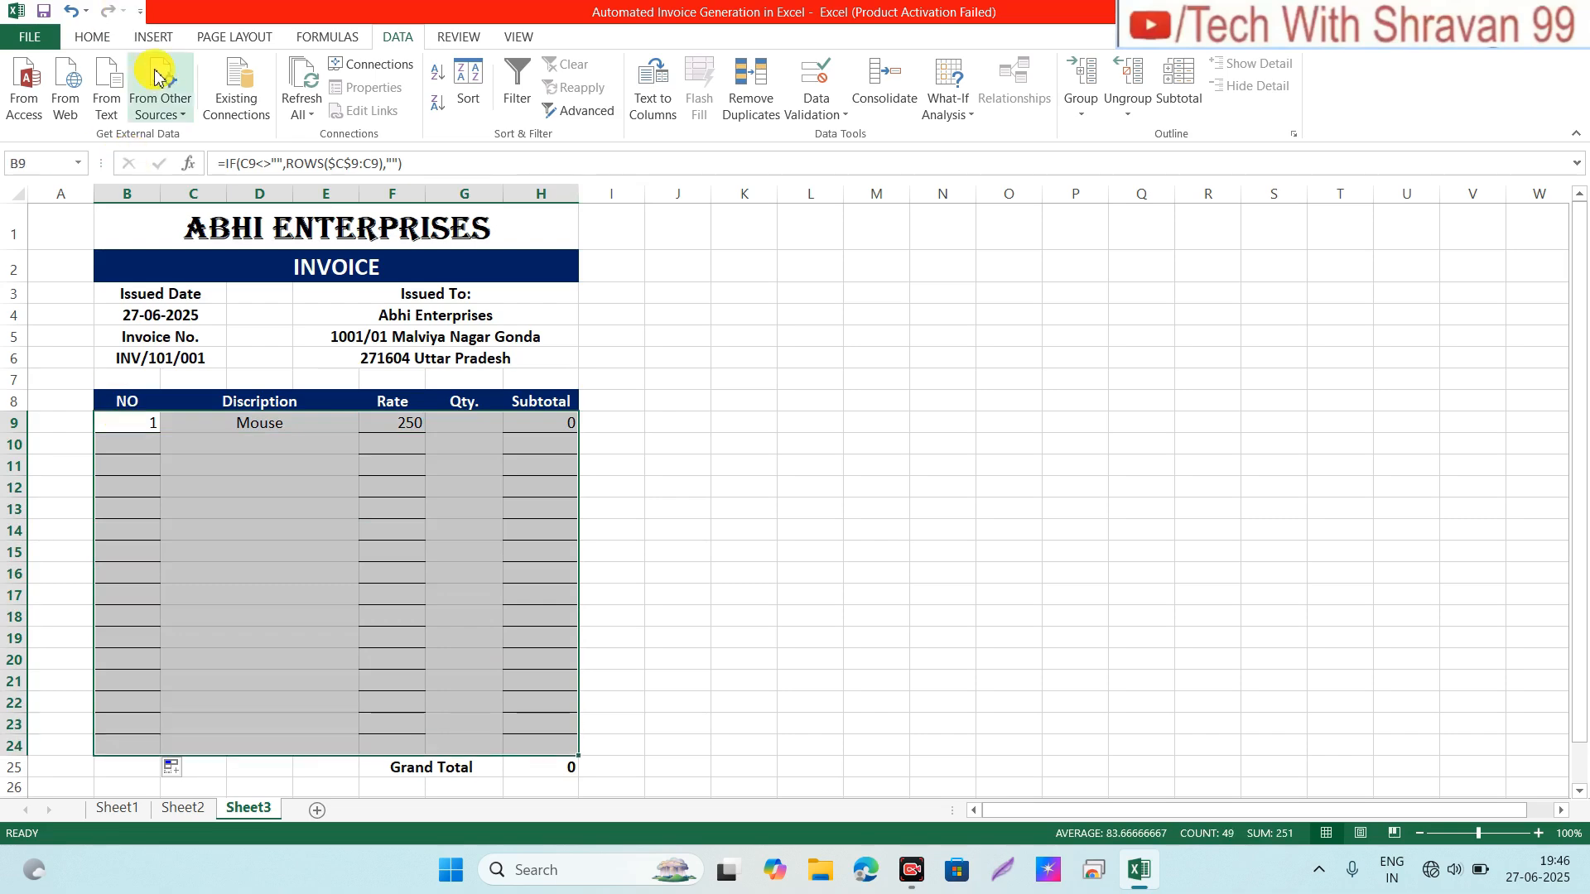
{"action": "left_click", "coordinate": [94, 35]}
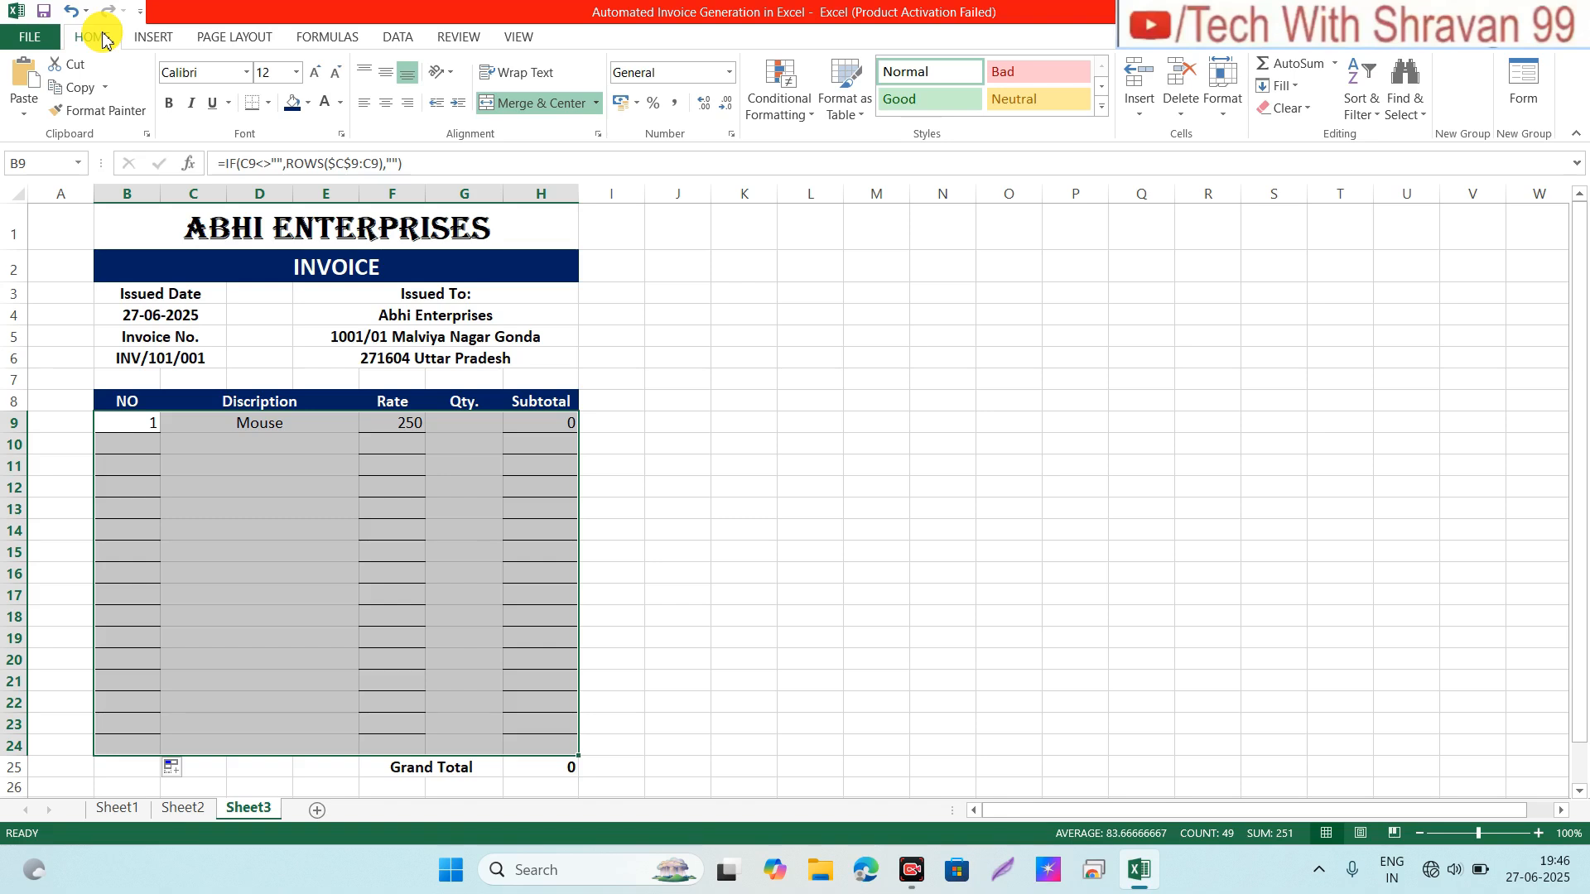
{"action": "left_click", "coordinate": [267, 103]}
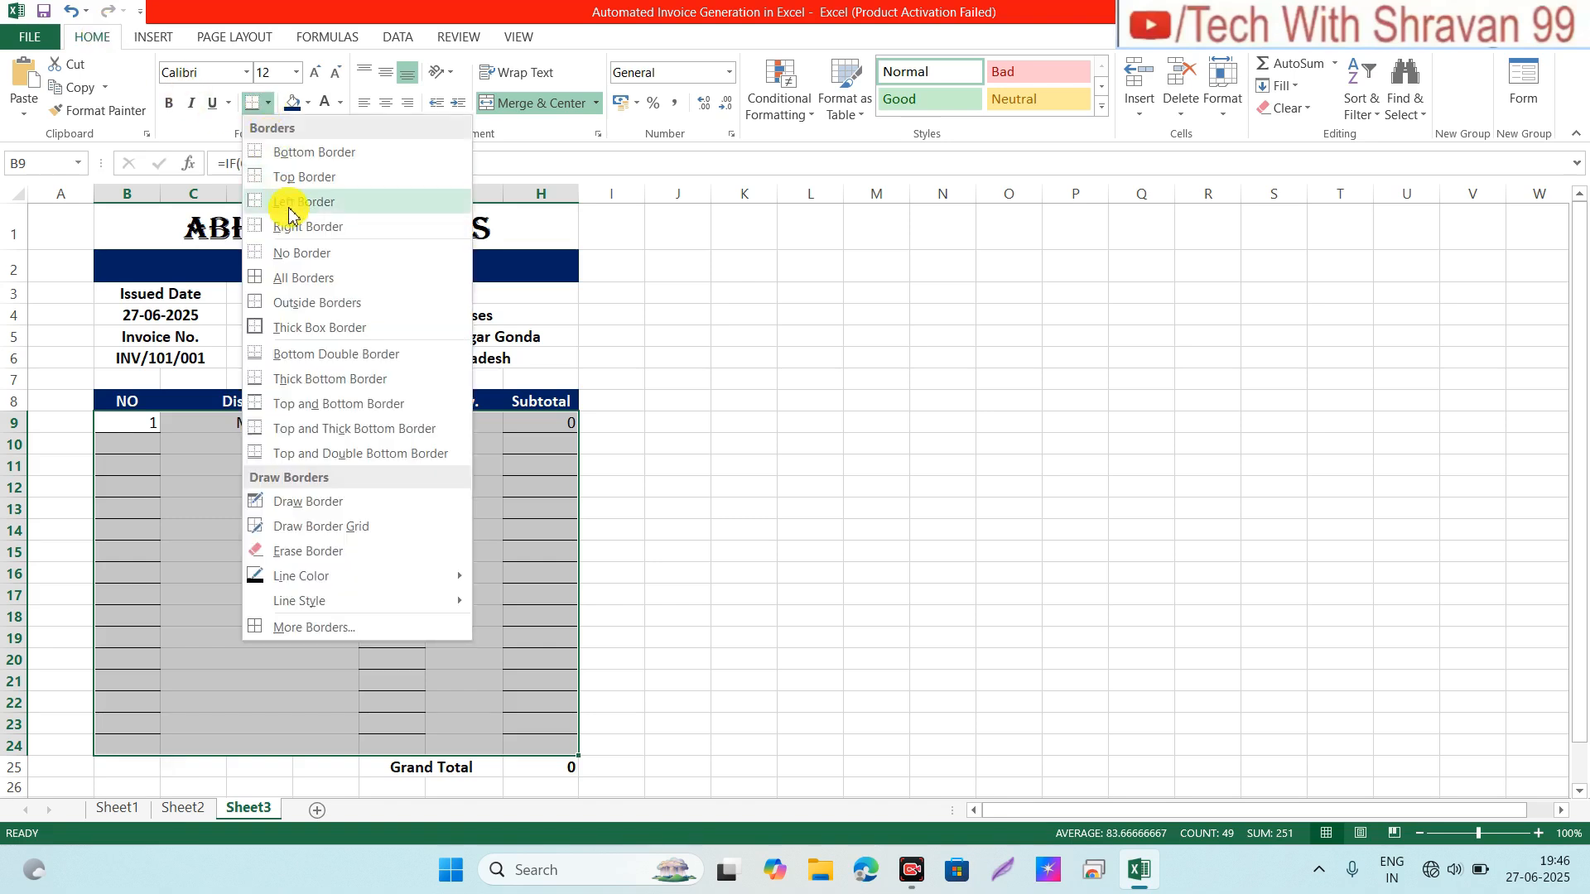
{"action": "left_click", "coordinate": [279, 270]}
Step: Put an outside border around the NO column B9:B24
{"action": "left_click", "coordinate": [129, 423]}
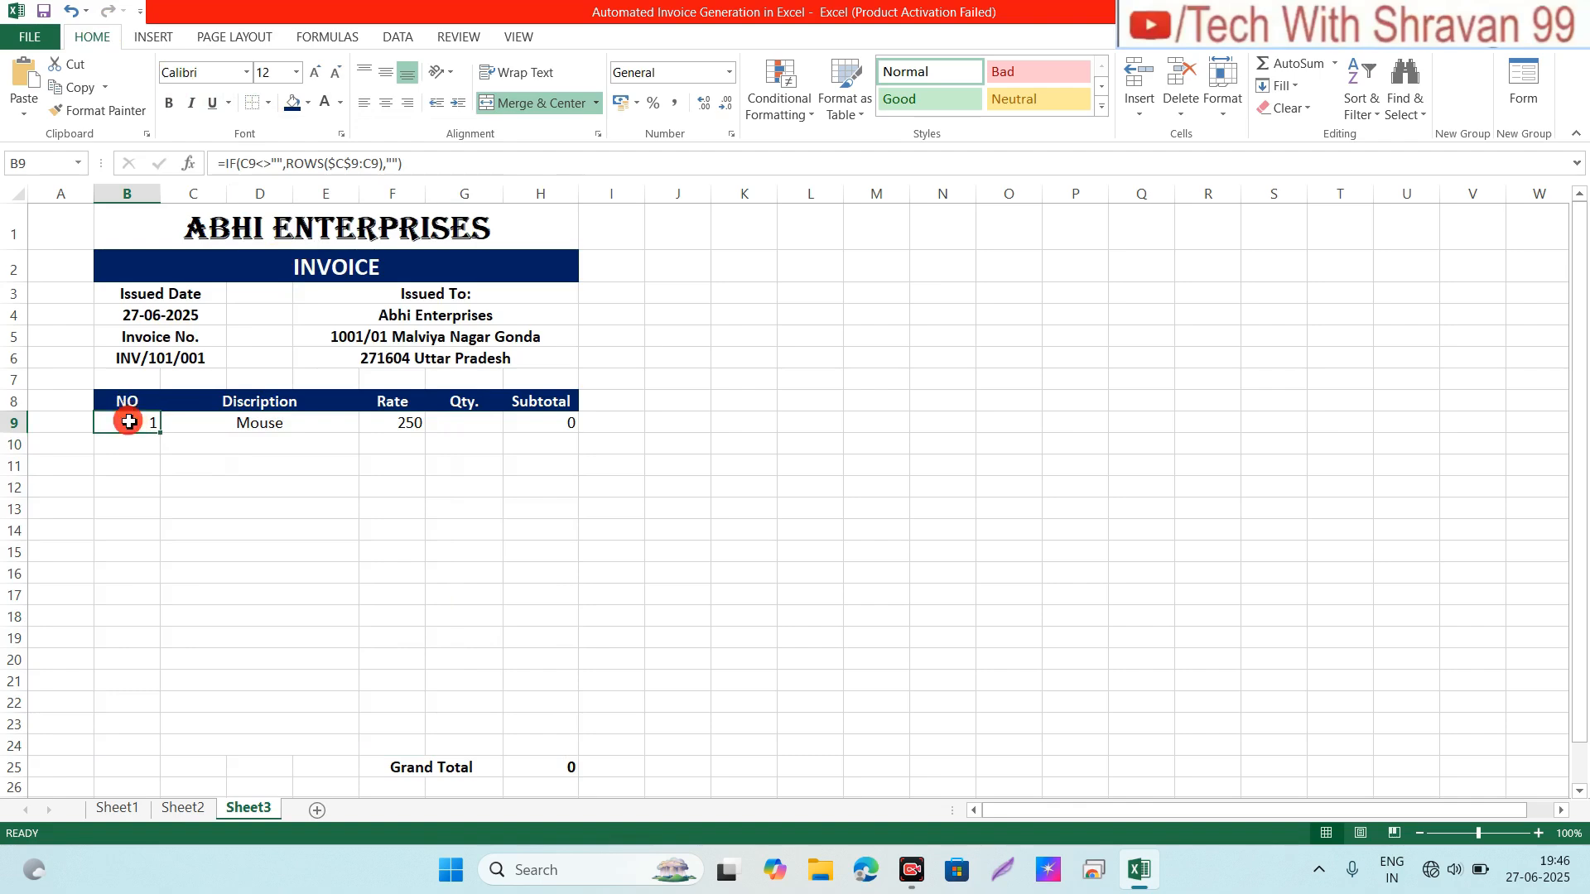
{"action": "key", "text": "shift+Down"}
{"action": "key", "text": "shift+Down"}
{"action": "key", "text": "shift+Down"}
{"action": "key", "text": "shift+Down"}
{"action": "key", "text": "shift+Down"}
{"action": "key", "text": "shift+Down"}
{"action": "key", "text": "shift+Down"}
{"action": "key", "text": "shift+Down"}
{"action": "key", "text": "shift+Down"}
{"action": "key", "text": "shift+Down"}
{"action": "key", "text": "shift+Down"}
{"action": "key", "text": "shift+Down"}
{"action": "key", "text": "shift+Down"}
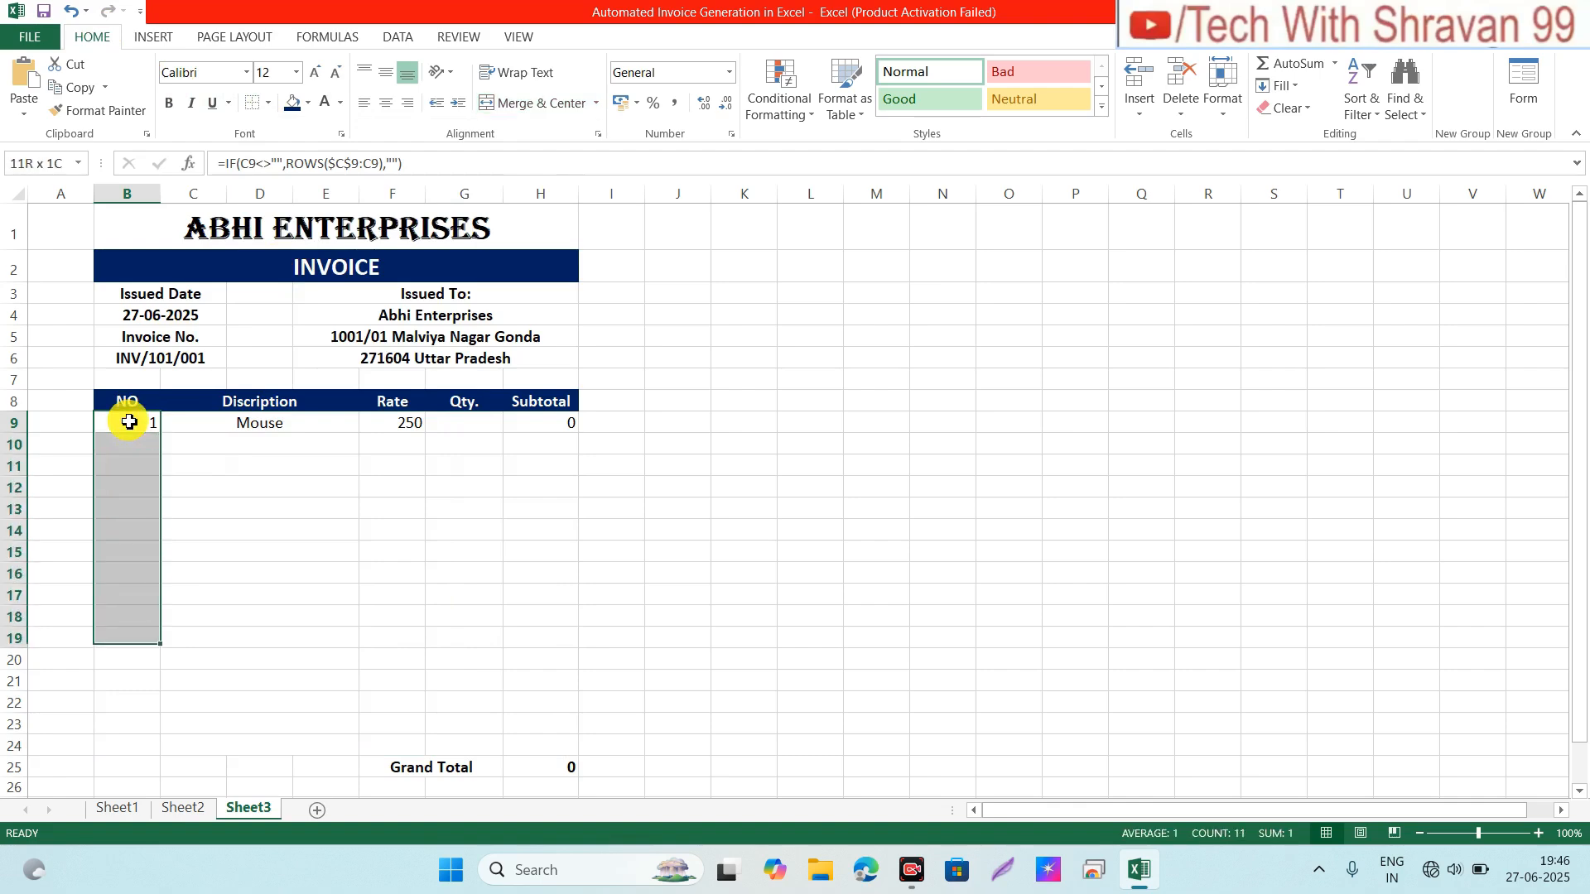
{"action": "key", "text": "shift+Down"}
{"action": "key", "text": "shift+Down"}
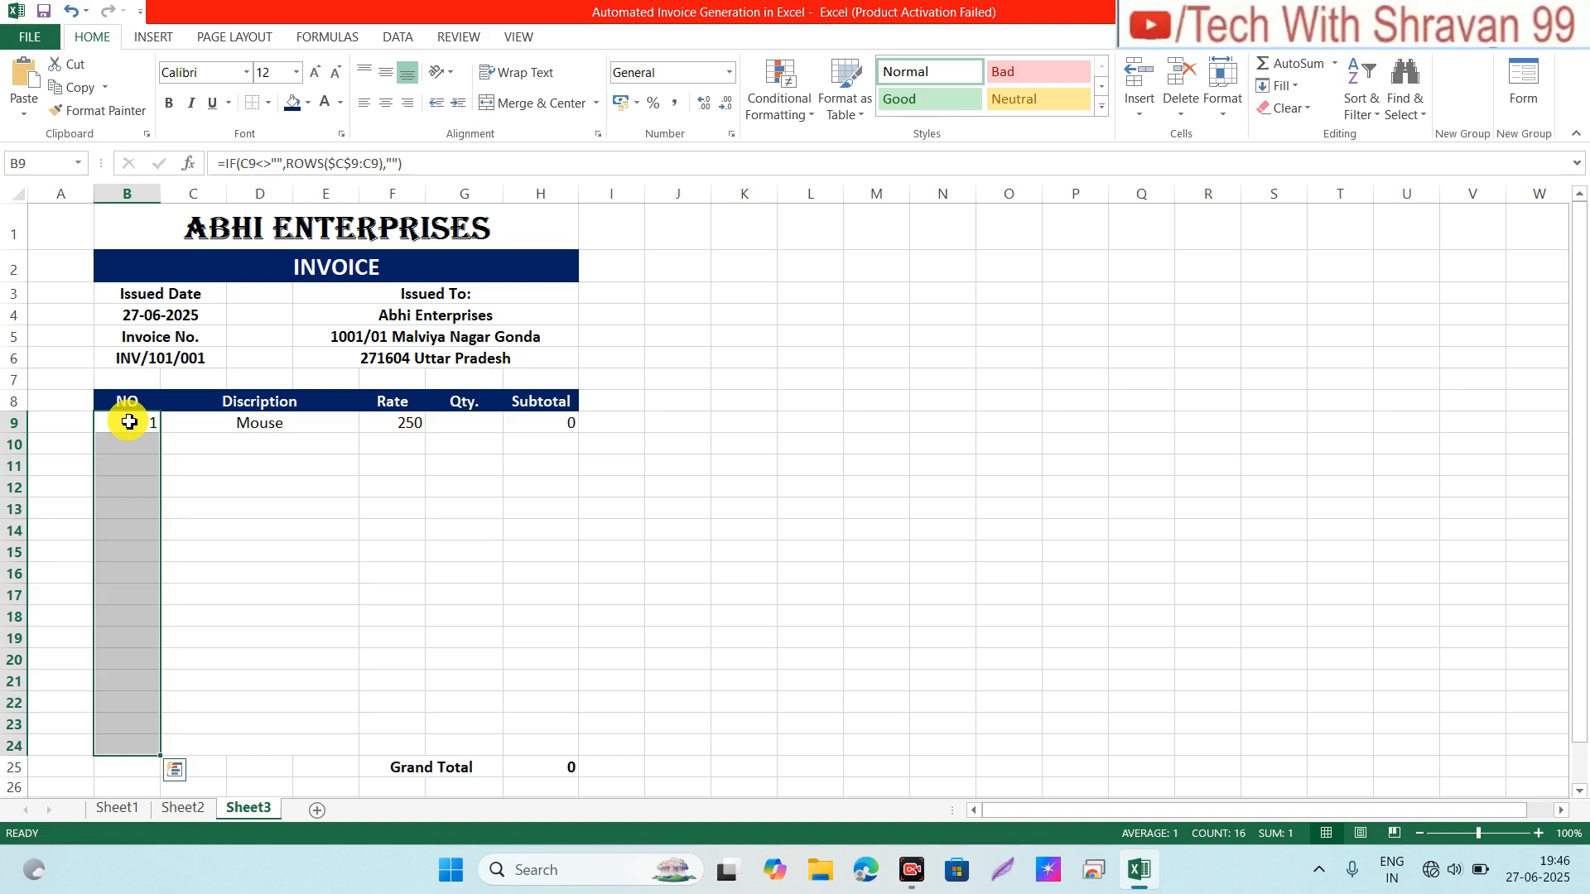
{"action": "left_click", "coordinate": [267, 103]}
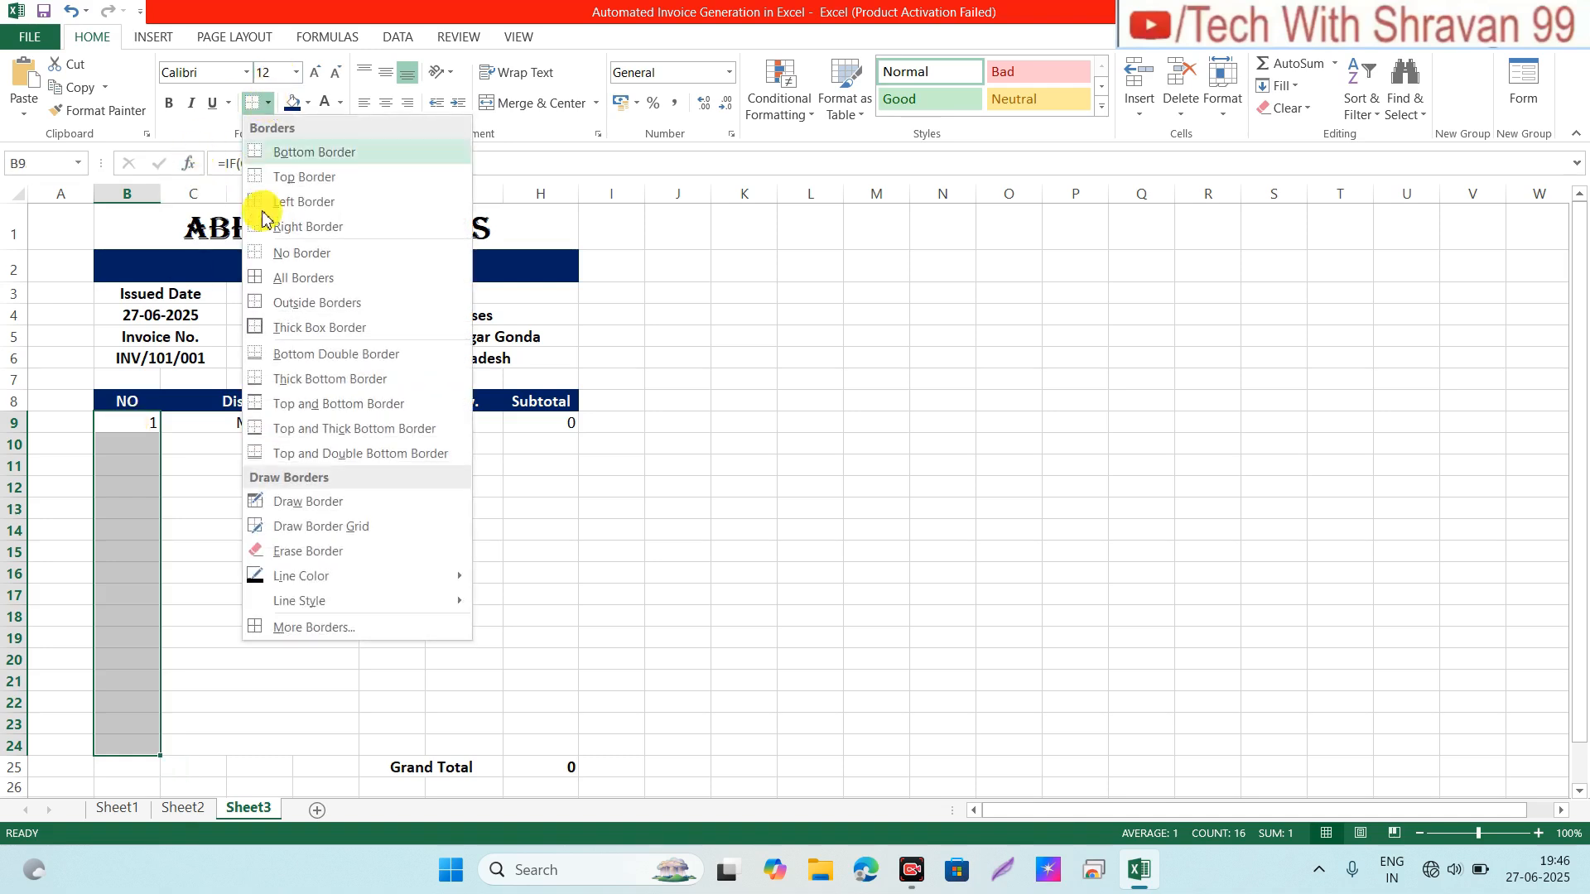
{"action": "left_click", "coordinate": [278, 304]}
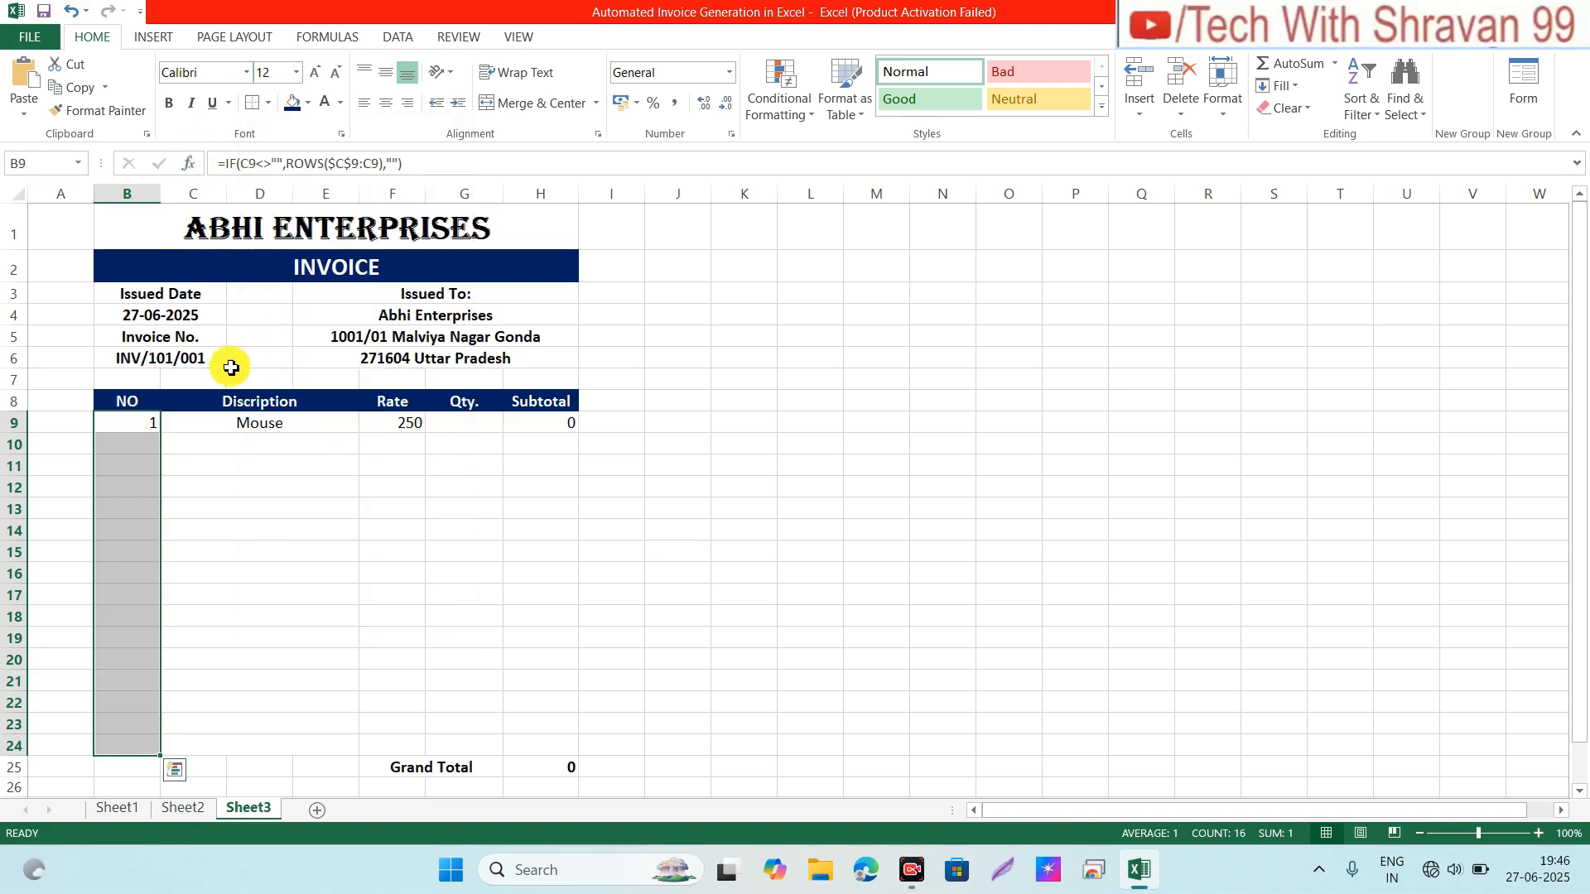
Step: Select the Description, Rate and Qty. column ranges down to row 24 for outlining
{"action": "left_click", "coordinate": [216, 425]}
{"action": "key", "text": "shift+Down"}
{"action": "key", "text": "shift+Down"}
{"action": "key", "text": "shift+Down"}
{"action": "key", "text": "shift+Down"}
{"action": "key", "text": "shift+Down"}
{"action": "key", "text": "shift+Down"}
{"action": "key", "text": "shift+Down"}
{"action": "key", "text": "shift+Down"}
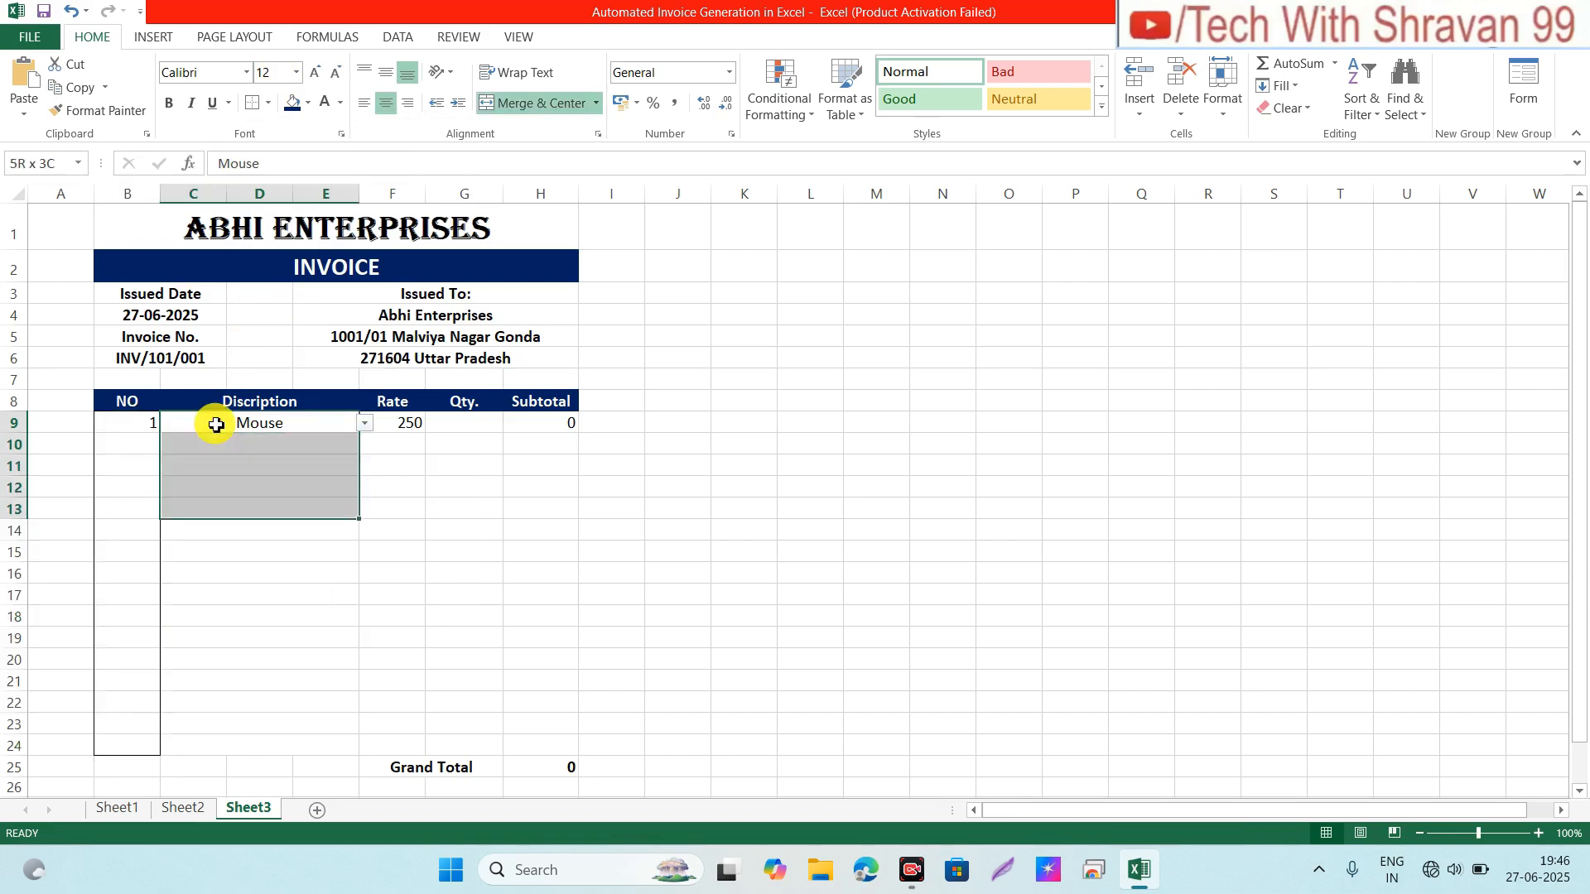
{"action": "key", "text": "shift+Down"}
{"action": "key", "text": "shift+Down"}
{"action": "key", "text": "shift+Down"}
{"action": "key", "text": "shift+Down"}
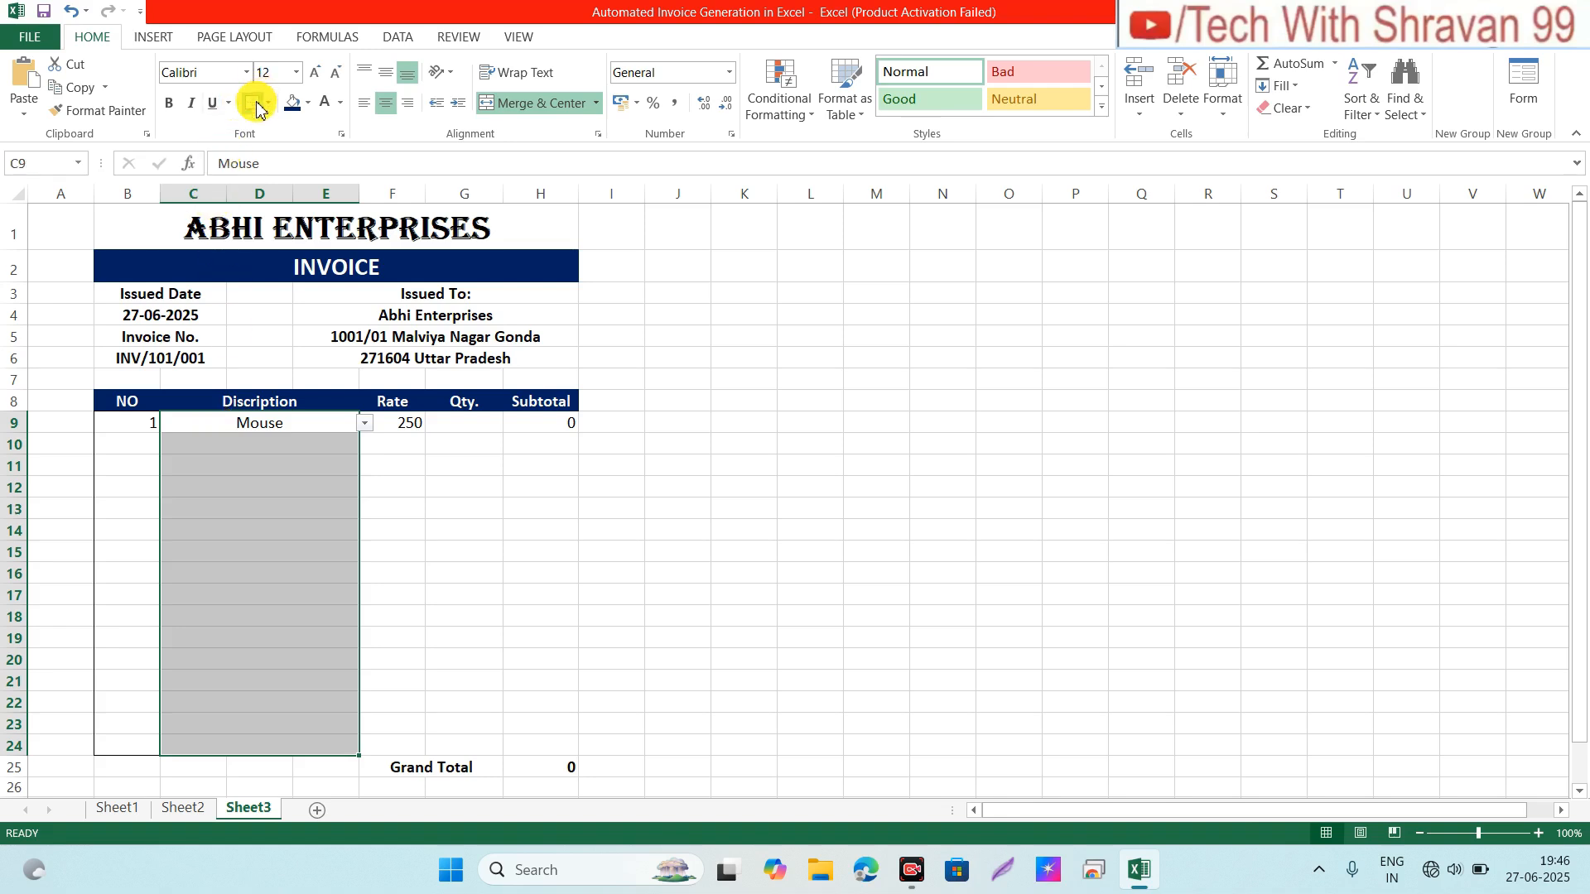
{"action": "left_click", "coordinate": [401, 423]}
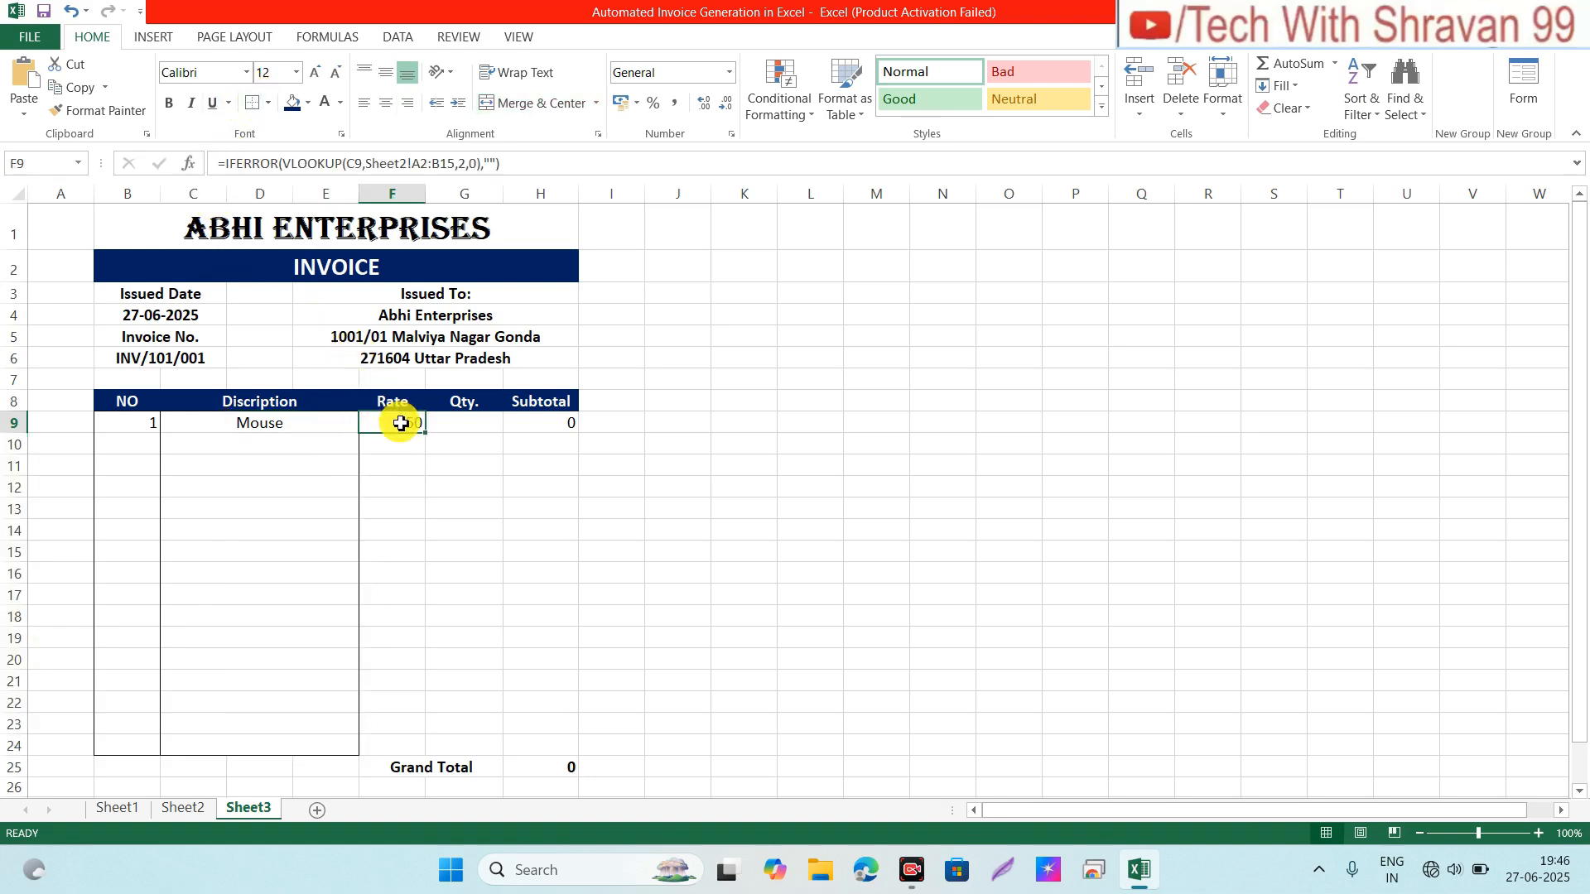
{"action": "key", "text": "shift+Down"}
{"action": "key", "text": "shift+Down"}
{"action": "key", "text": "shift+Down"}
{"action": "key", "text": "shift+Down"}
{"action": "key", "text": "shift+Down"}
{"action": "key", "text": "shift+Down"}
{"action": "key", "text": "shift+Down"}
{"action": "key", "text": "shift+Down"}
{"action": "key", "text": "shift+Down"}
{"action": "key", "text": "shift+Down"}
{"action": "key", "text": "shift+Down"}
{"action": "key", "text": "shift+Down"}
{"action": "key", "text": "shift+Down"}
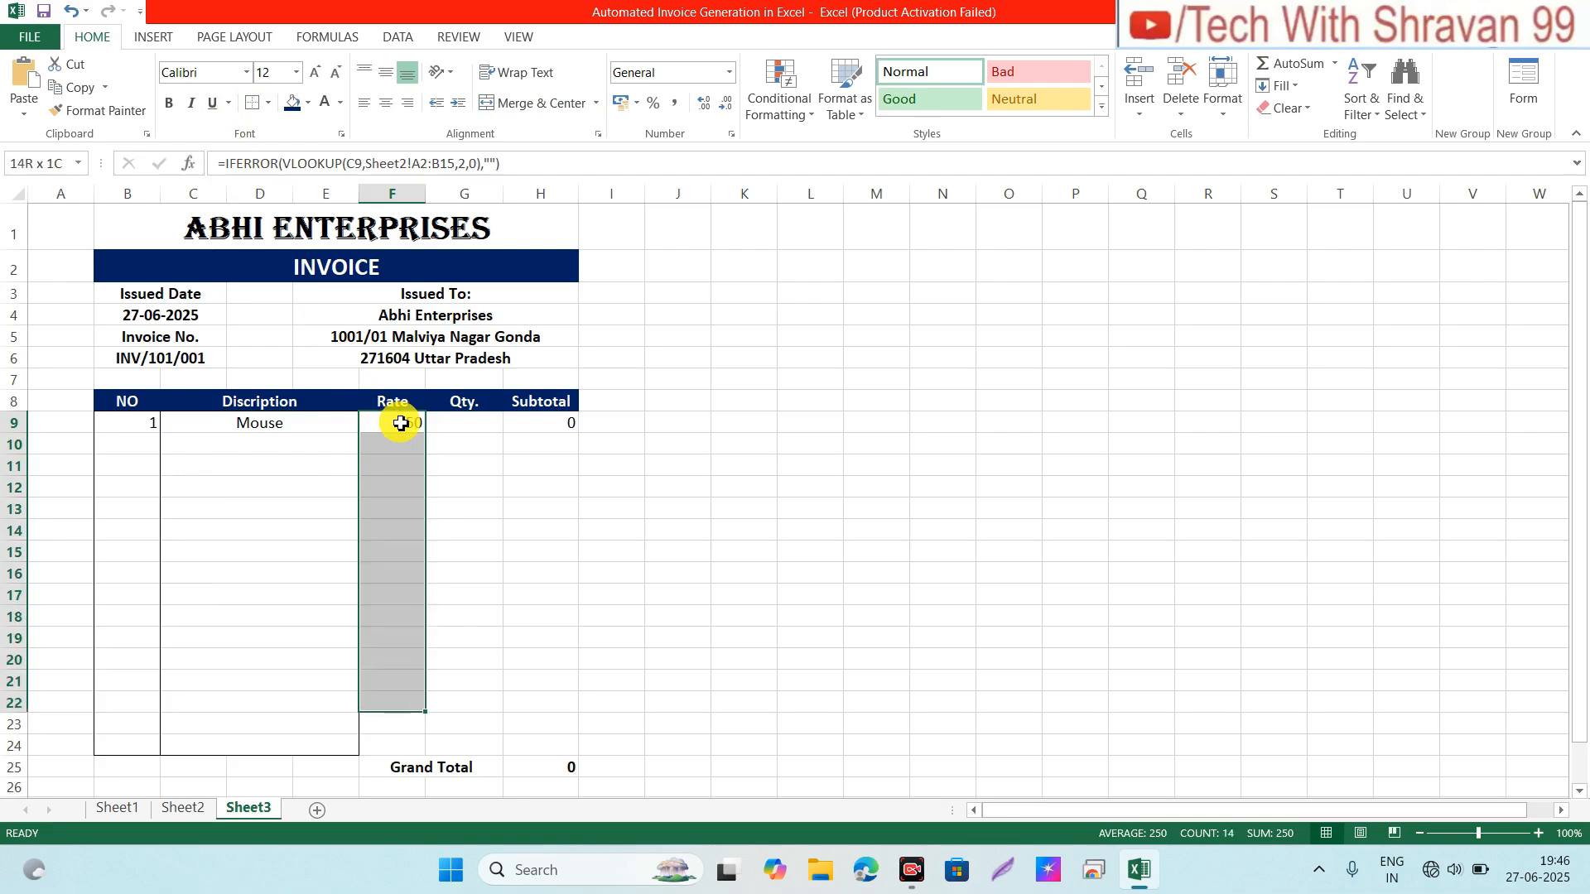
{"action": "key", "text": "shift+Down"}
{"action": "key", "text": "shift+Down"}
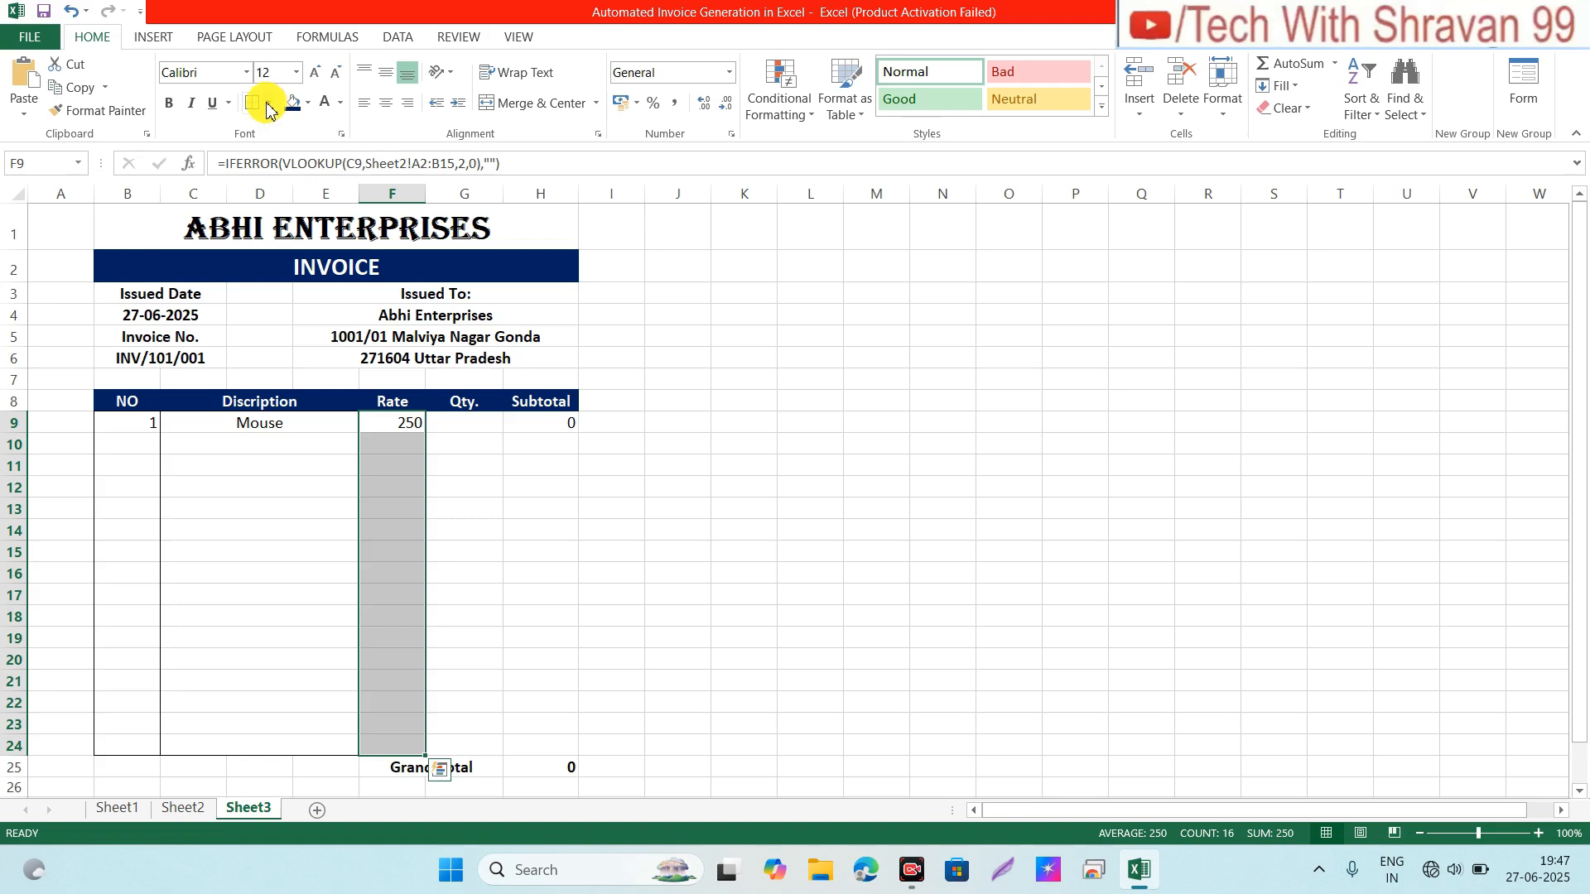
{"action": "left_click", "coordinate": [465, 419]}
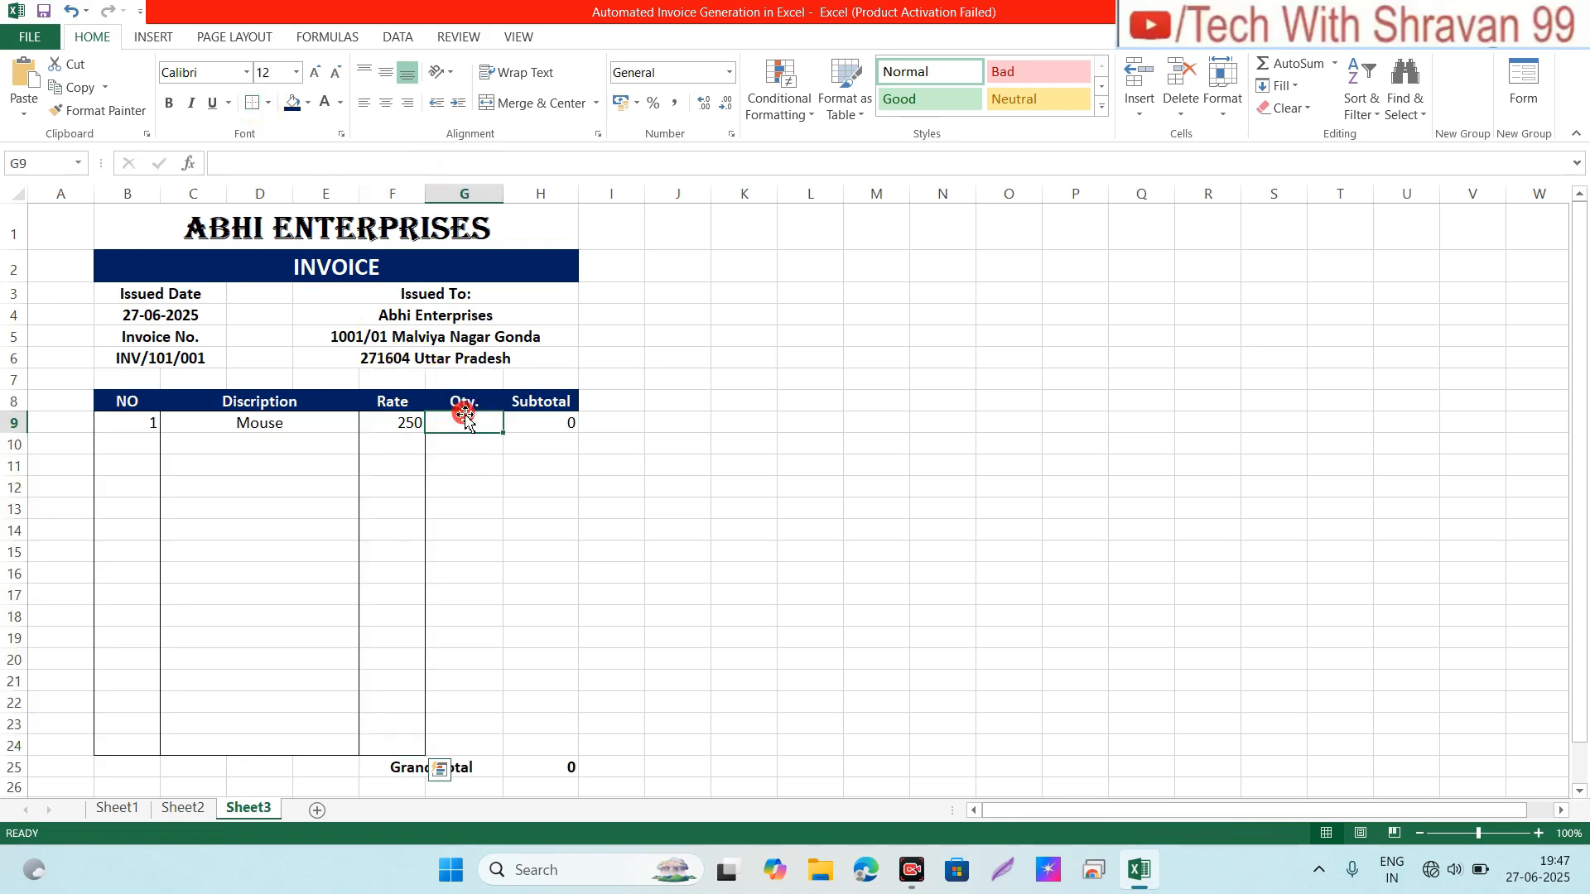
{"action": "key", "text": "shift+Down"}
{"action": "key", "text": "shift+Down"}
{"action": "key", "text": "shift+Down"}
{"action": "key", "text": "shift+Down"}
{"action": "key", "text": "shift+Down"}
{"action": "key", "text": "shift+Down"}
{"action": "key", "text": "shift+Down"}
{"action": "key", "text": "shift+Down"}
{"action": "key", "text": "shift+Down"}
{"action": "key", "text": "shift+Down"}
{"action": "key", "text": "shift+Down"}
{"action": "key", "text": "shift+Down"}
{"action": "key", "text": "shift+Down"}
{"action": "key", "text": "shift+Down"}
{"action": "key", "text": "shift+Down"}
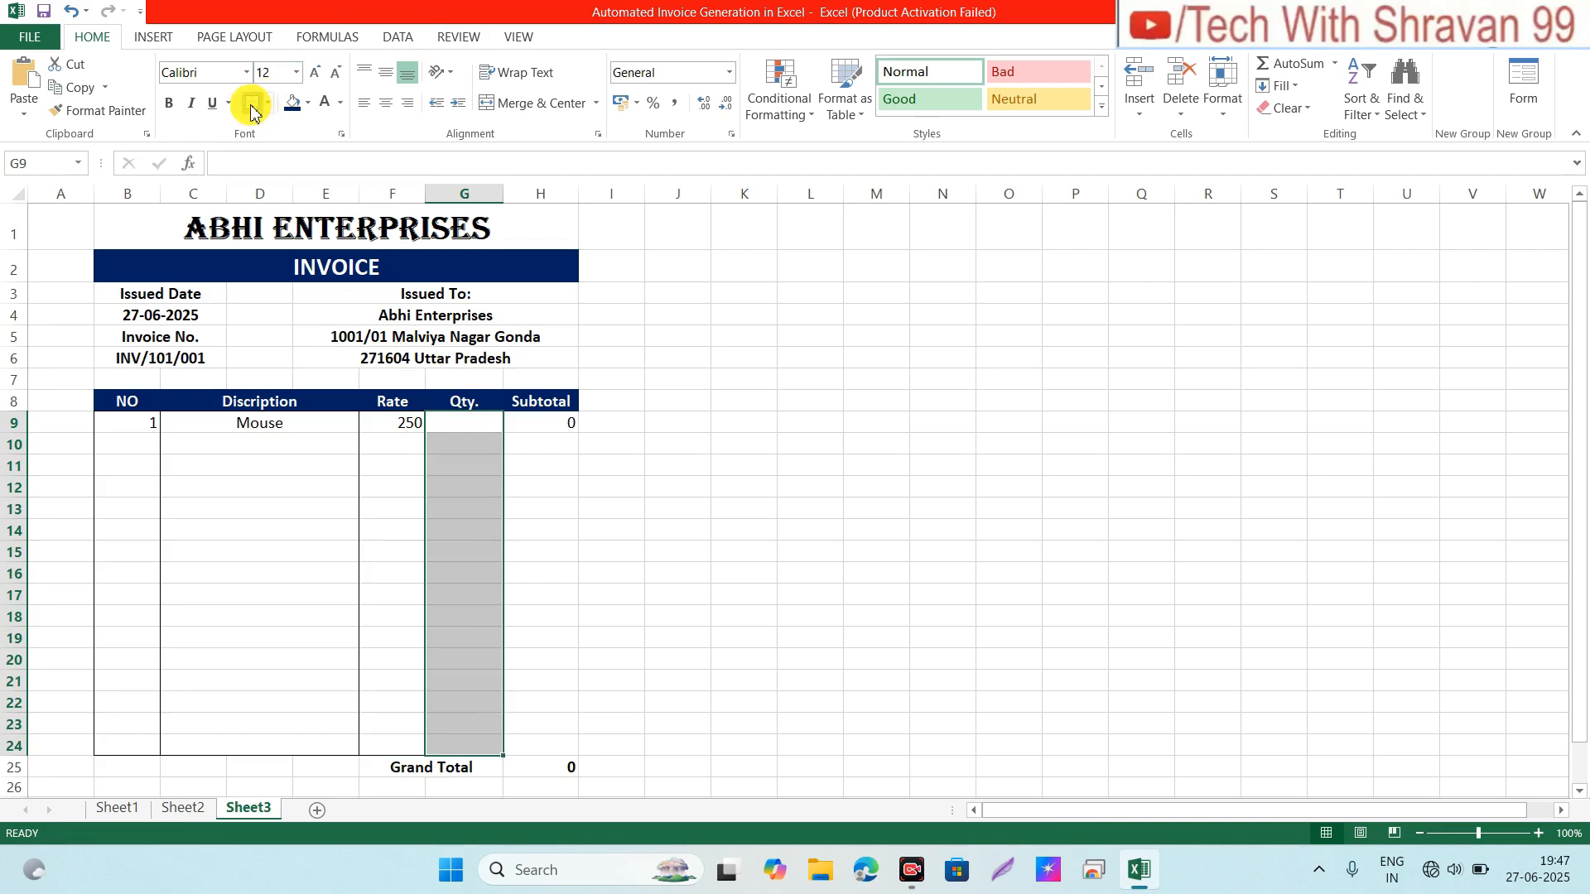
Step: Select the Subtotal range H9:H24 and review the border options without changing them
{"action": "left_click", "coordinate": [526, 424]}
{"action": "key", "text": "shift+Down"}
{"action": "key", "text": "shift+Down"}
{"action": "key", "text": "shift+Down"}
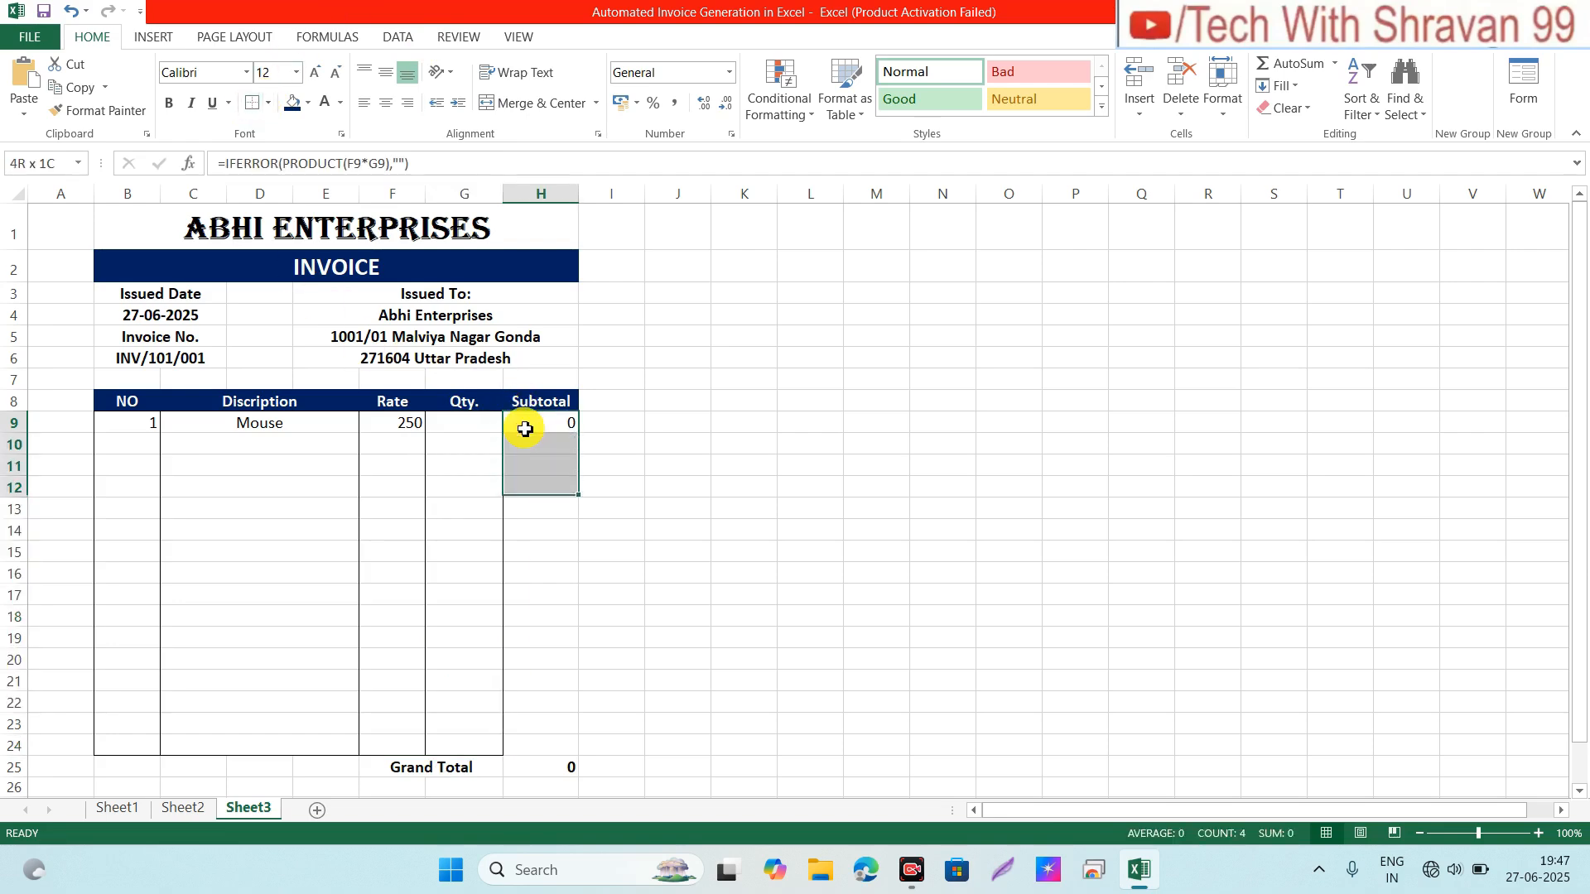
{"action": "key", "text": "shift+Down"}
{"action": "key", "text": "shift+Down"}
{"action": "key", "text": "shift+Down"}
{"action": "key", "text": "shift+Down"}
{"action": "key", "text": "shift+Down"}
{"action": "key", "text": "shift+Down"}
{"action": "key", "text": "shift+Down"}
{"action": "key", "text": "shift+Down"}
{"action": "key", "text": "shift+Down"}
{"action": "key", "text": "shift+Down"}
{"action": "key", "text": "shift+Down"}
{"action": "key", "text": "shift+Down"}
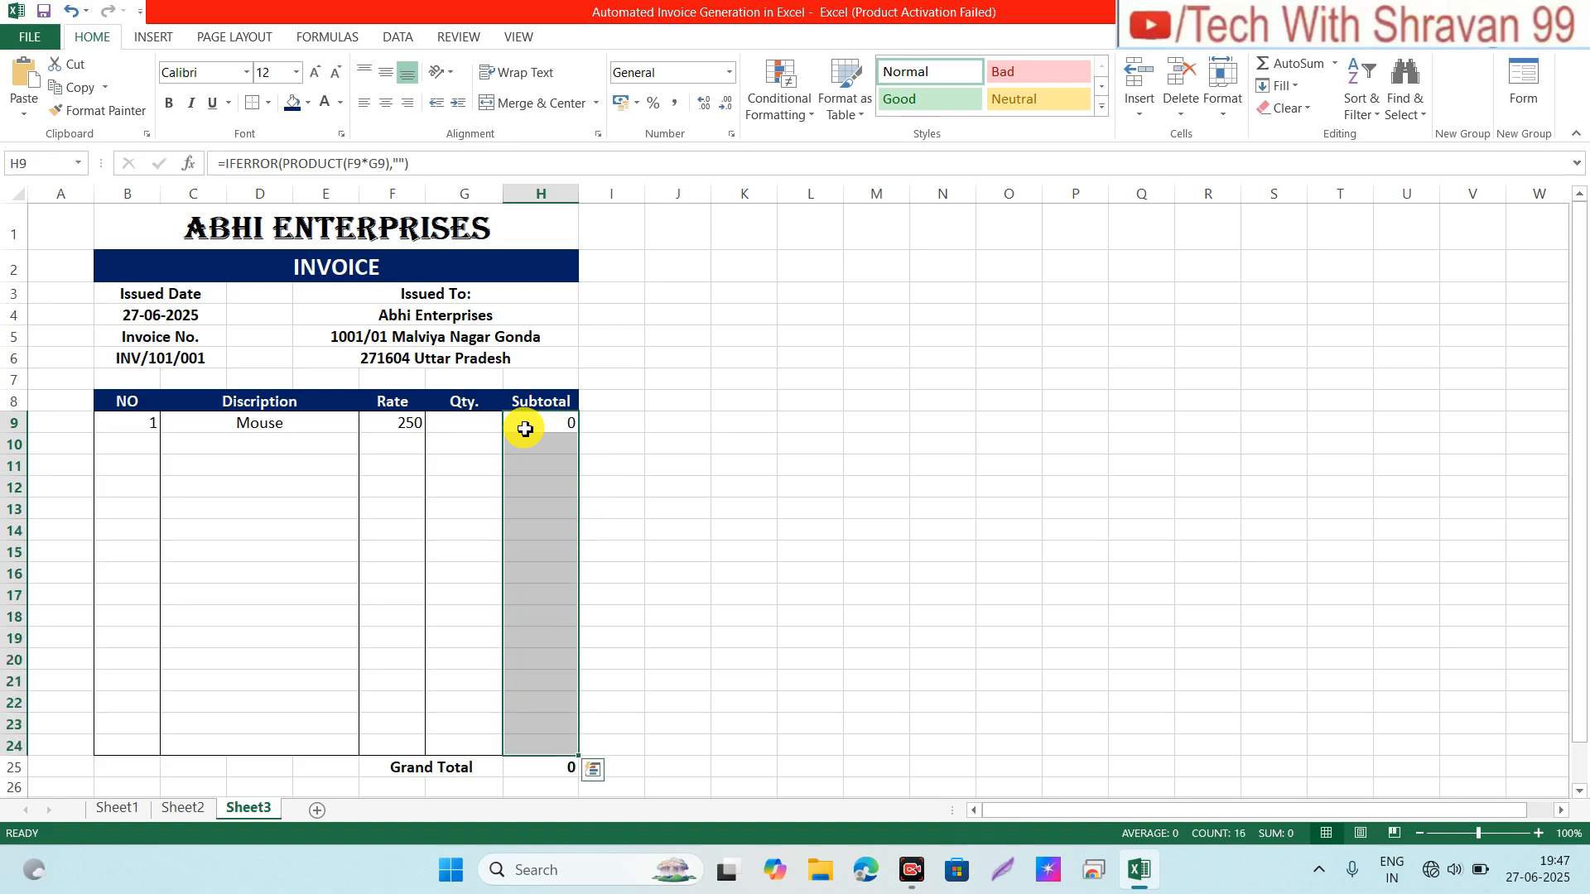
{"action": "left_click", "coordinate": [267, 105]}
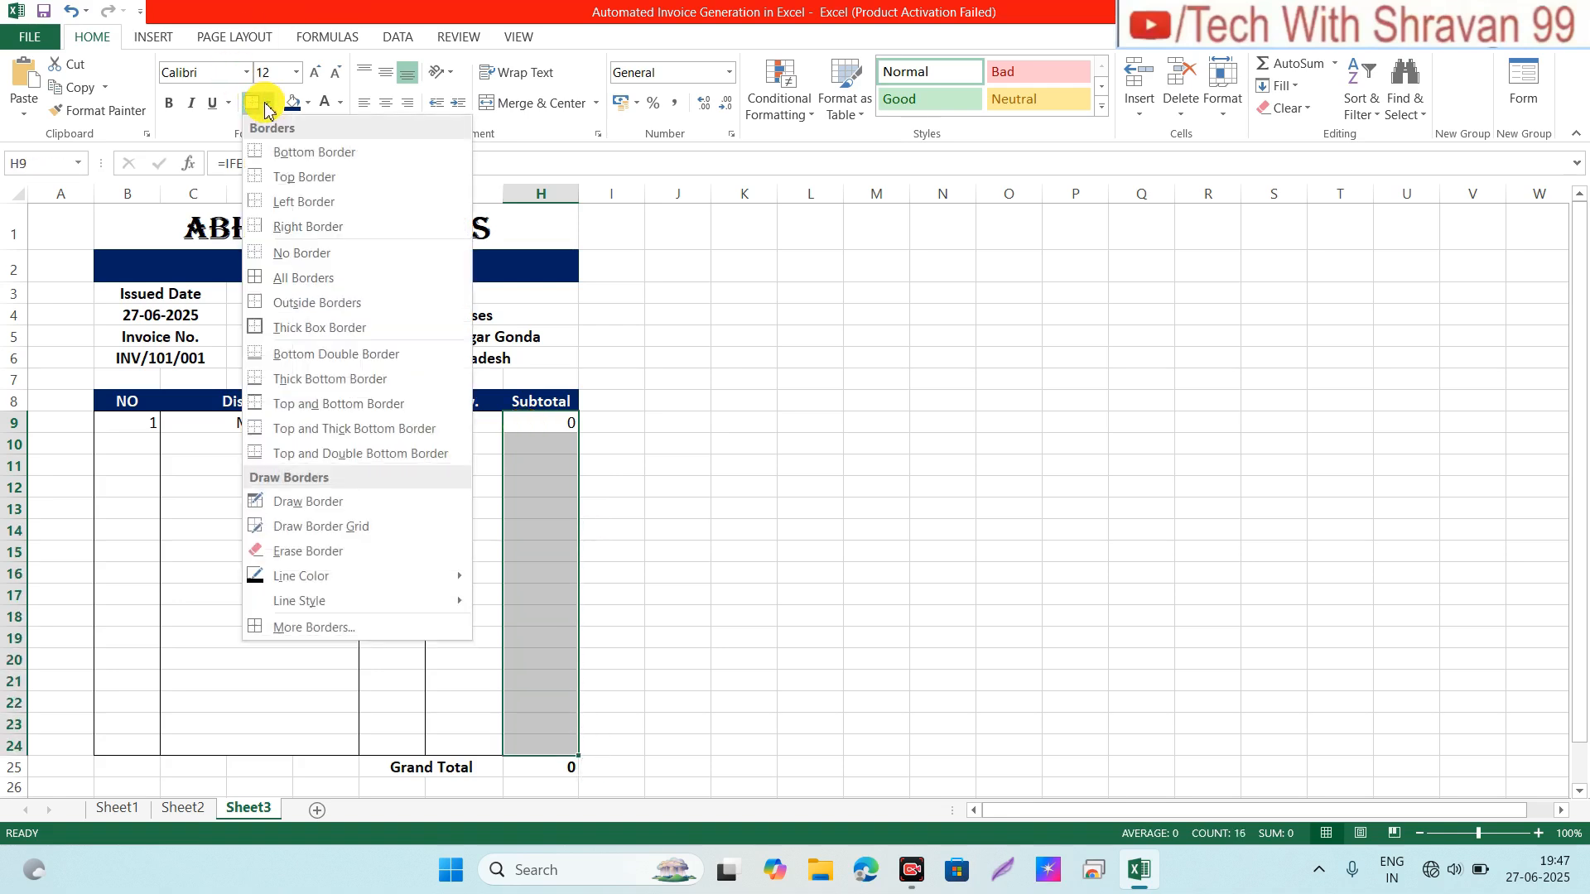
{"action": "left_click", "coordinate": [255, 109]}
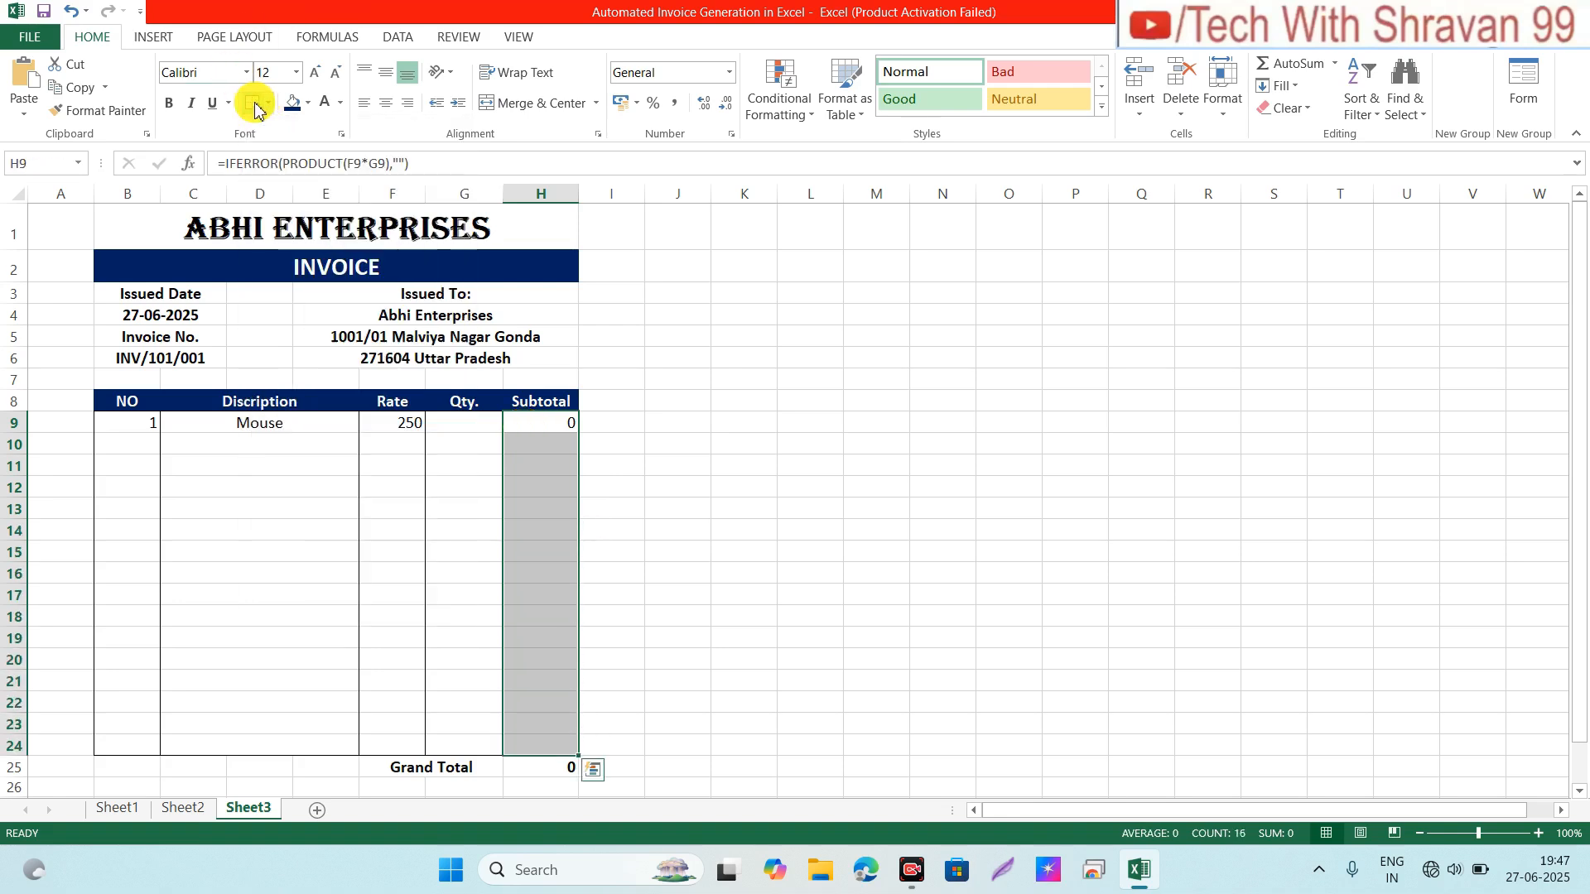
{"action": "left_click", "coordinate": [185, 355]}
{"action": "left_click", "coordinate": [205, 490]}
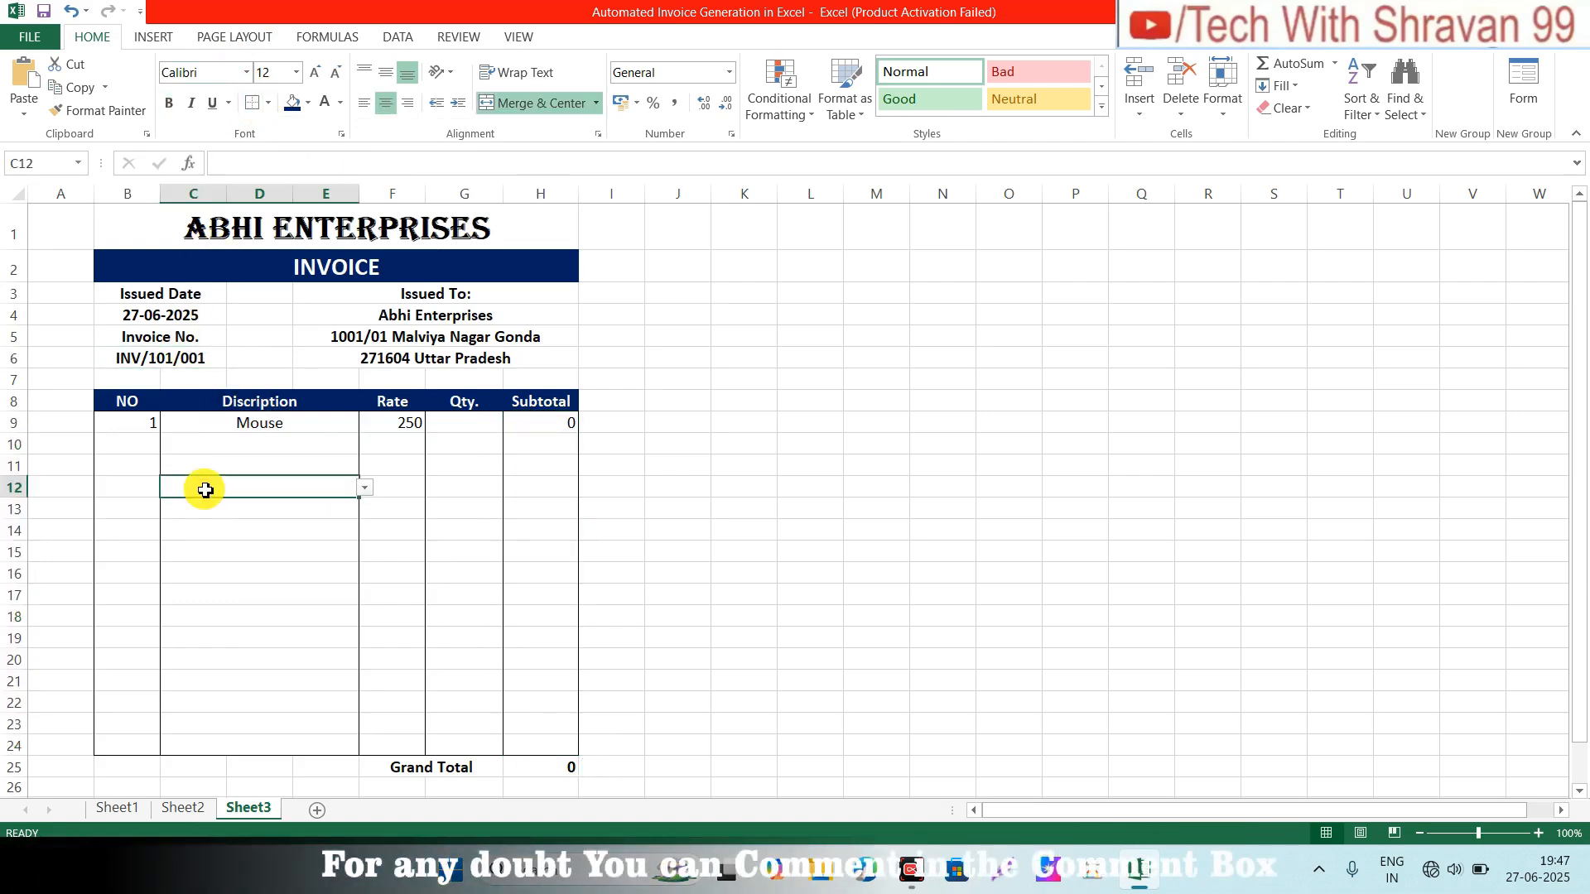
{"action": "left_click", "coordinate": [458, 422]}
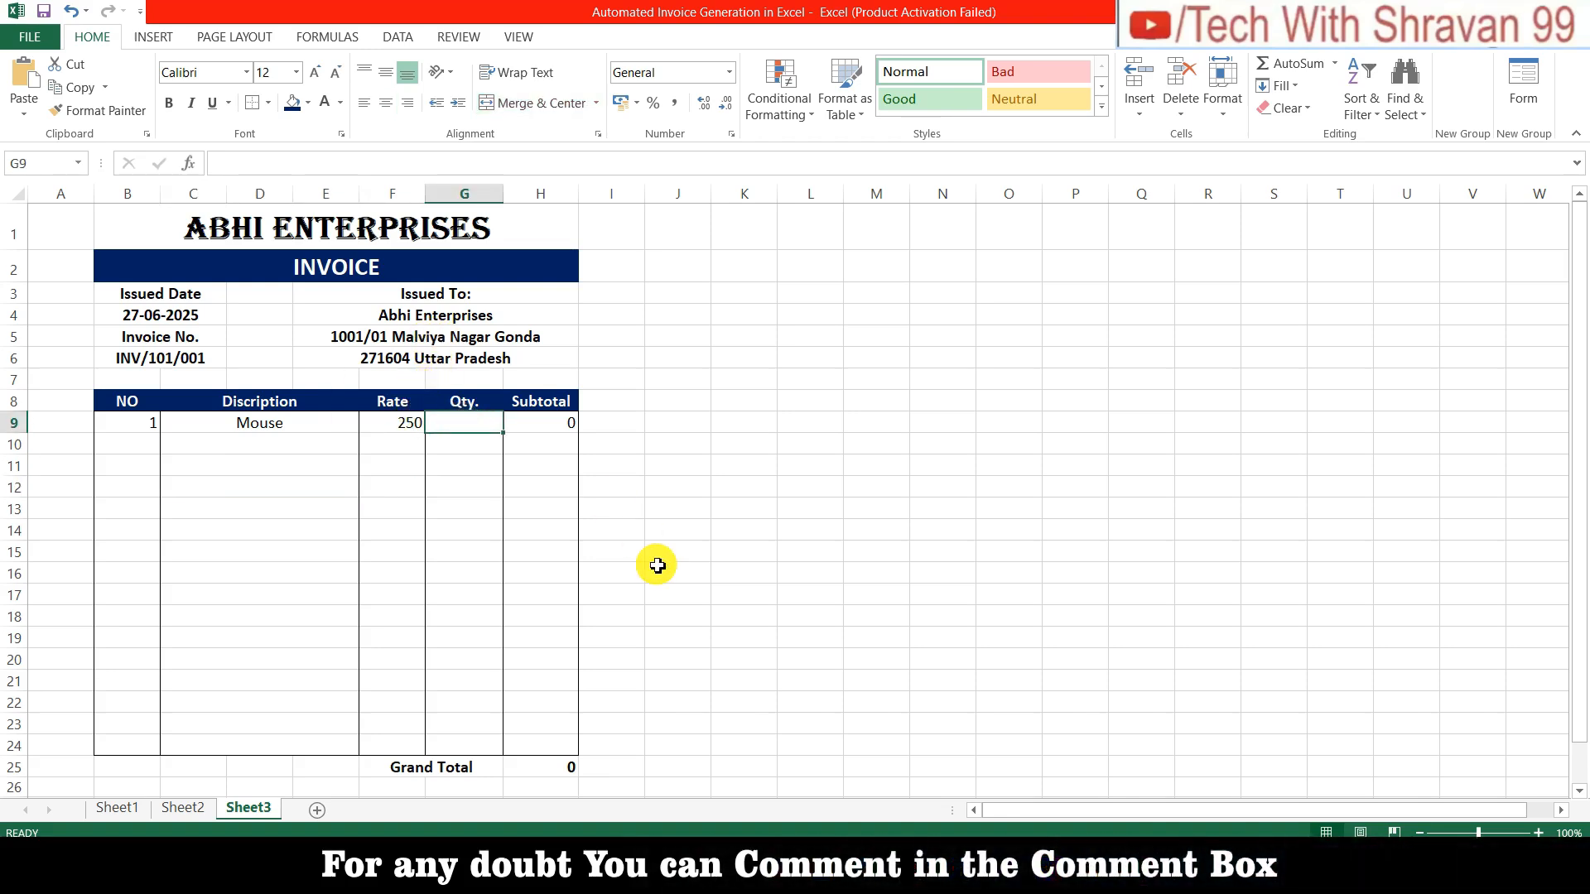
Step: Give the Mouse quantity 1 and put all borders around the Grand Total row F25:H25
{"action": "type", "text": "1"}
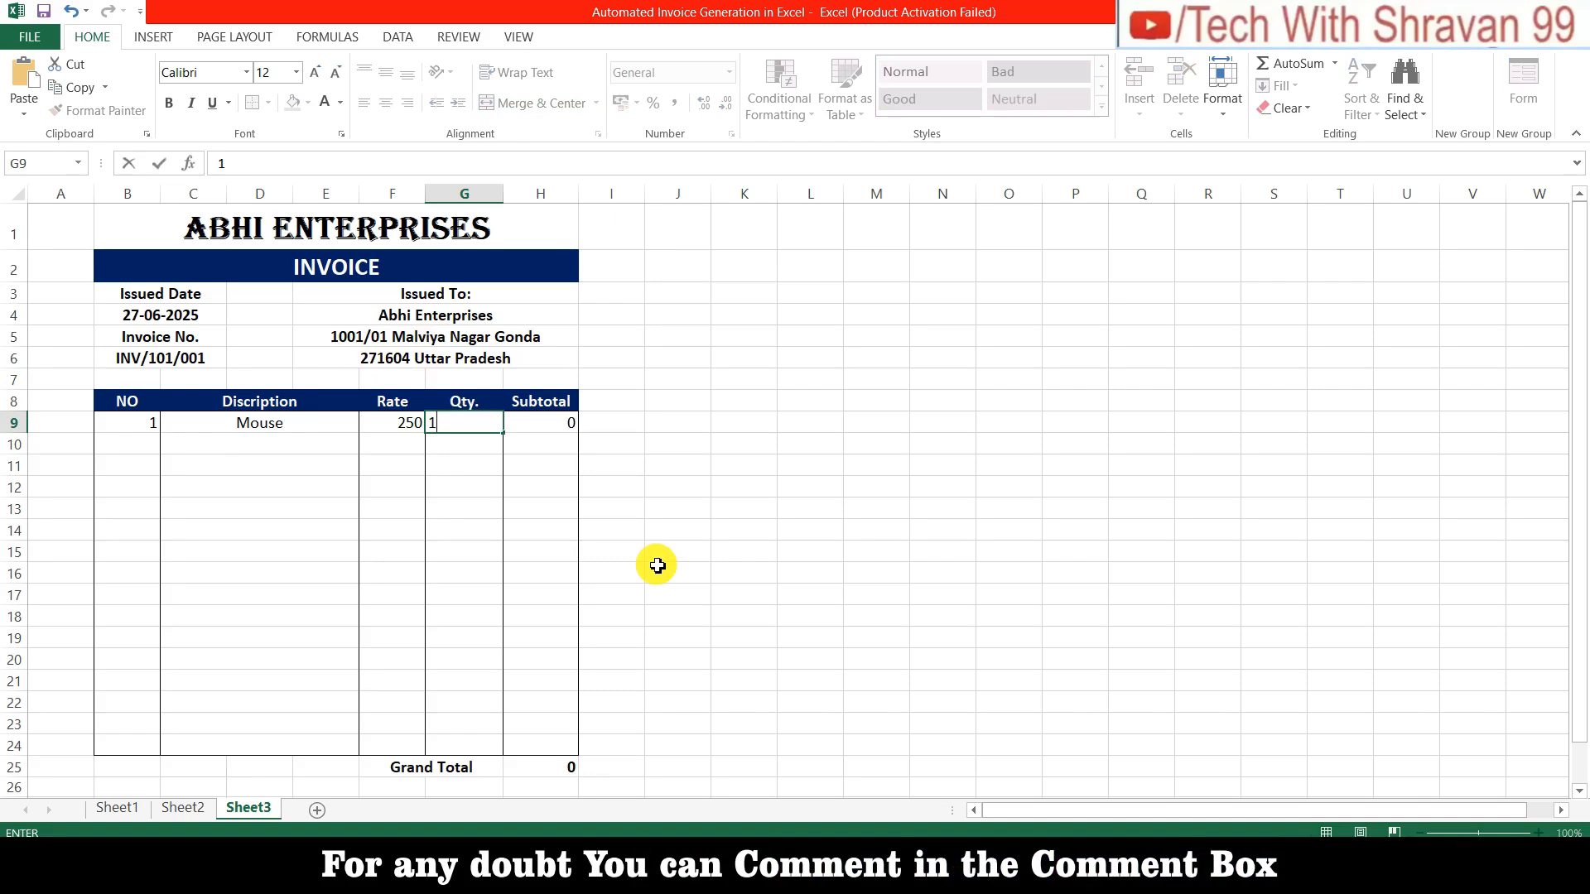
{"action": "key", "text": "Return"}
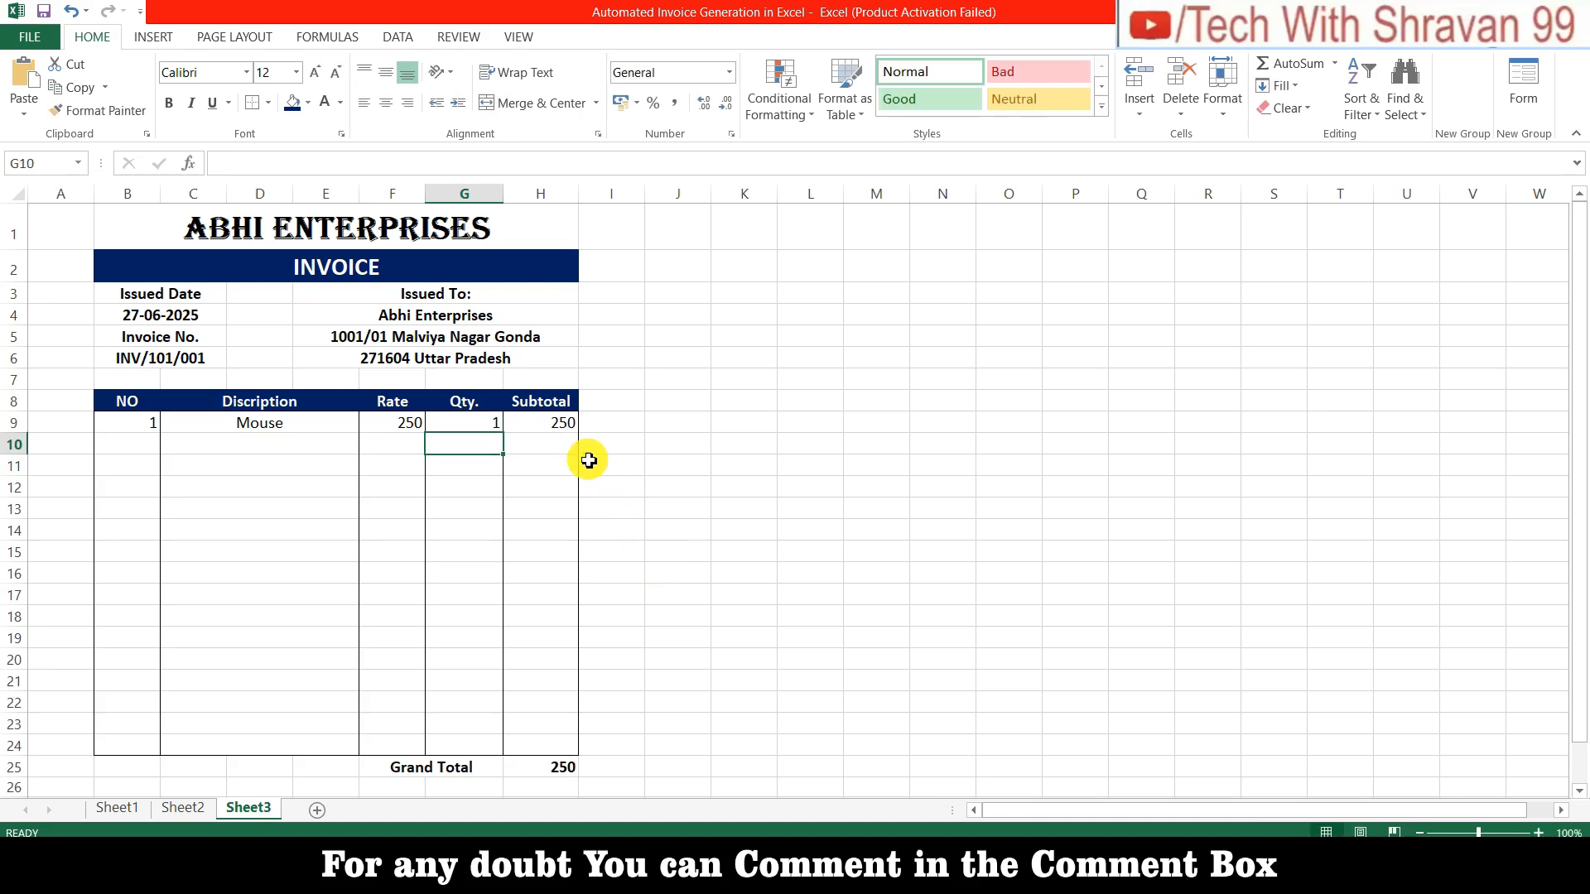
{"action": "left_click", "coordinate": [427, 759]}
{"action": "key", "text": "Up"}
{"action": "key", "text": "Up"}
{"action": "key", "text": "Up"}
{"action": "key", "text": "Up"}
{"action": "key", "text": "Up"}
{"action": "key", "text": "Up"}
{"action": "key", "text": "Up"}
{"action": "key", "text": "Up"}
{"action": "key", "text": "Up"}
{"action": "key", "text": "Up"}
{"action": "key", "text": "Up"}
{"action": "key", "text": "Up"}
{"action": "key", "text": "Up"}
{"action": "key", "text": "Up"}
{"action": "key", "text": "Up"}
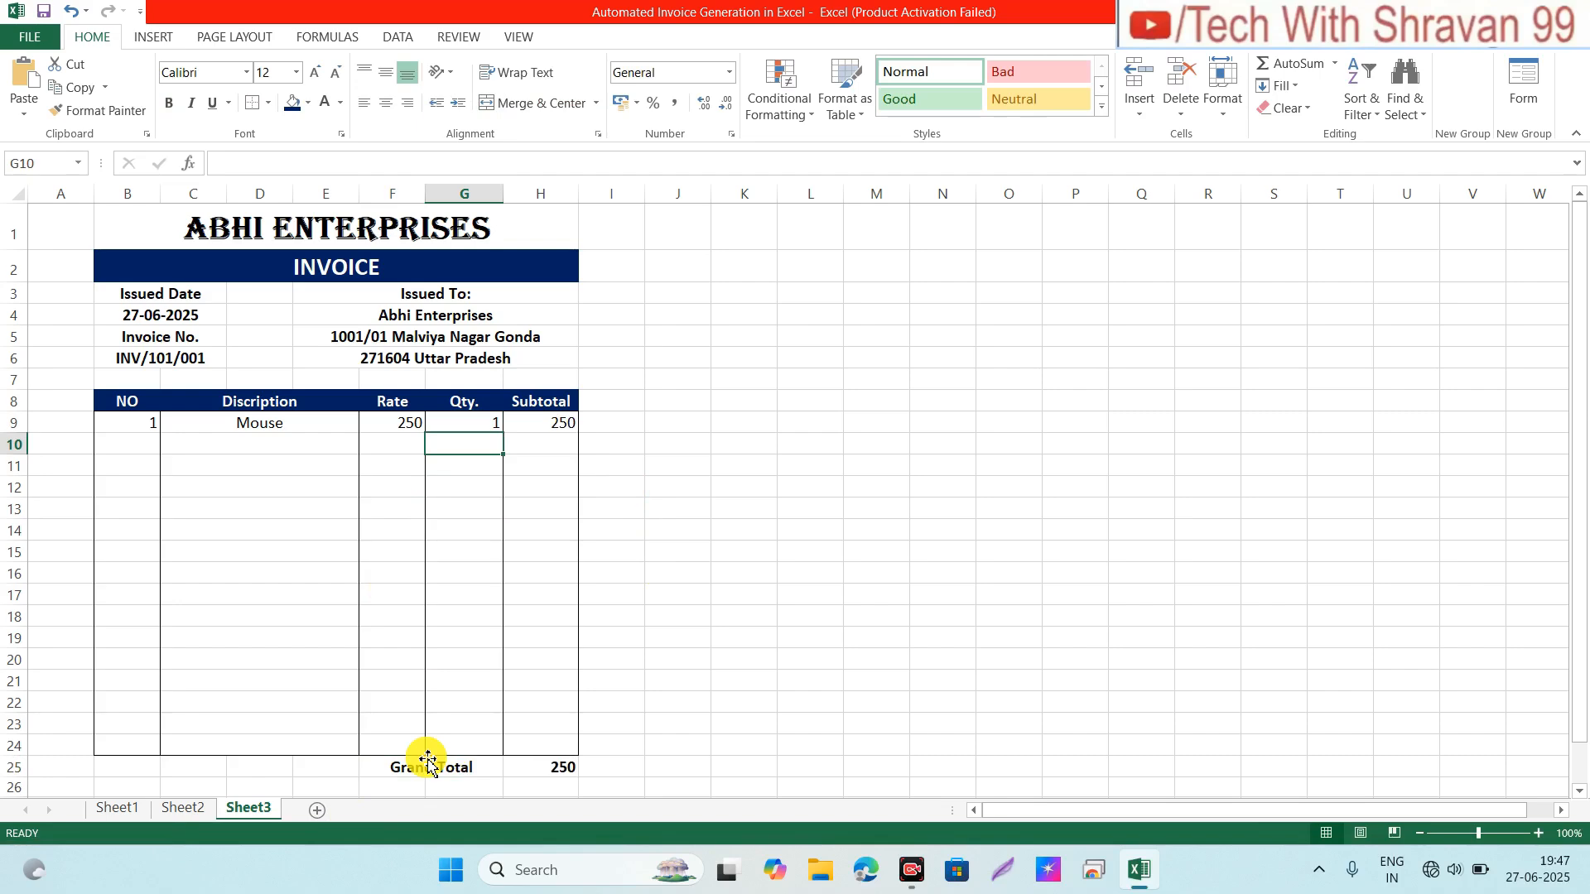
{"action": "key", "text": "Down"}
{"action": "key", "text": "Down"}
{"action": "key", "text": "Down"}
{"action": "key", "text": "Down"}
{"action": "key", "text": "Down"}
{"action": "key", "text": "Down"}
{"action": "key", "text": "Down"}
{"action": "key", "text": "Down"}
{"action": "key", "text": "Down"}
{"action": "key", "text": "Down"}
{"action": "key", "text": "Down"}
{"action": "key", "text": "Down"}
{"action": "key", "text": "Down"}
{"action": "key", "text": "Down"}
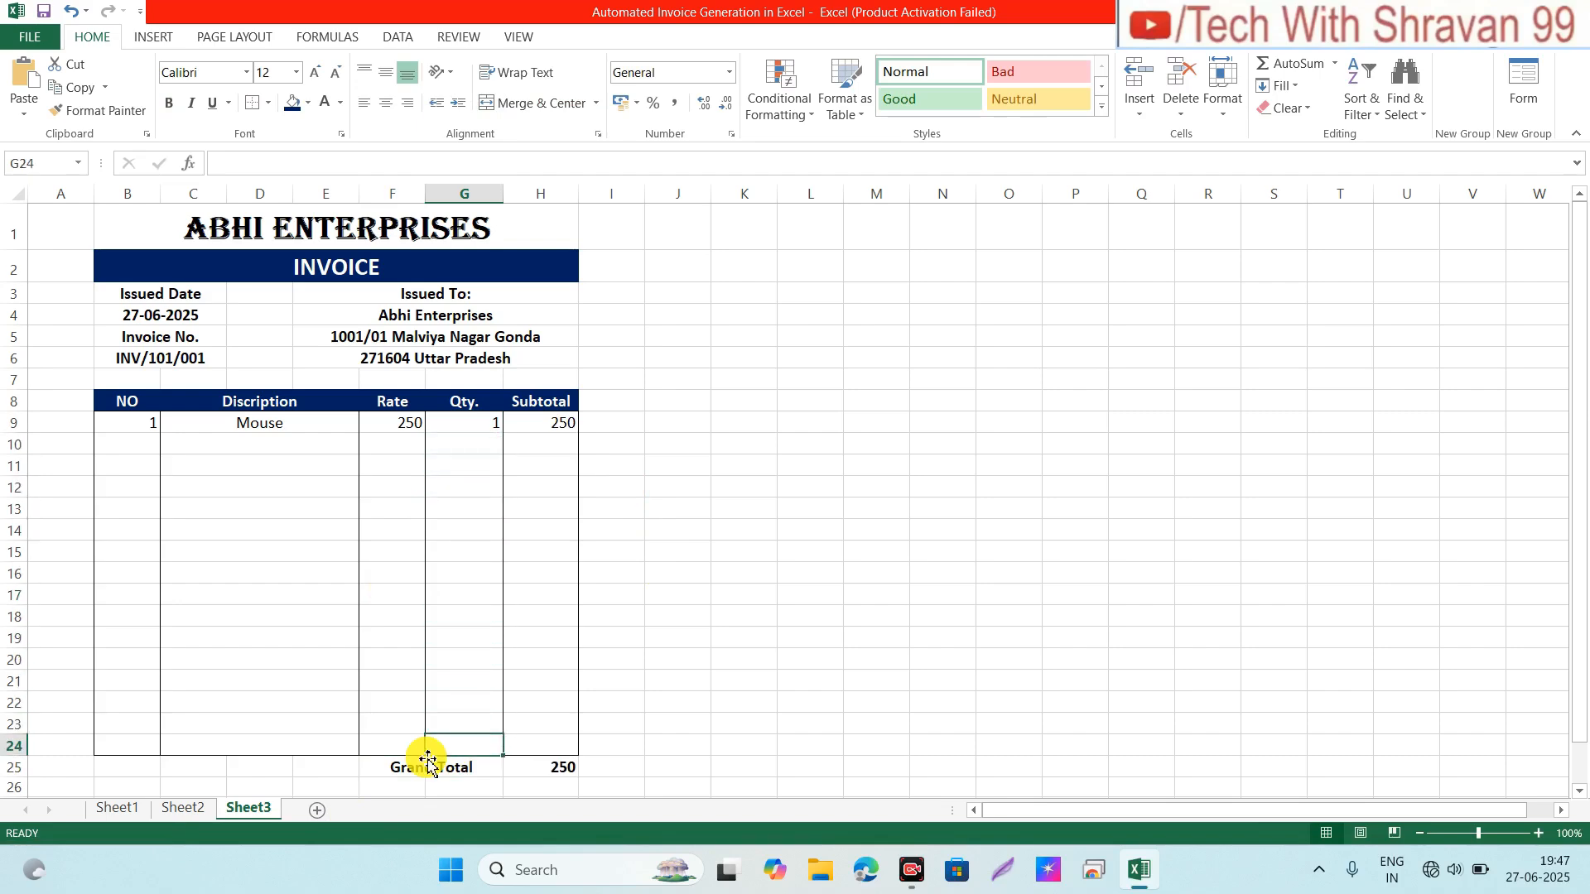
{"action": "key", "text": "Down"}
{"action": "key", "text": "shift+Right"}
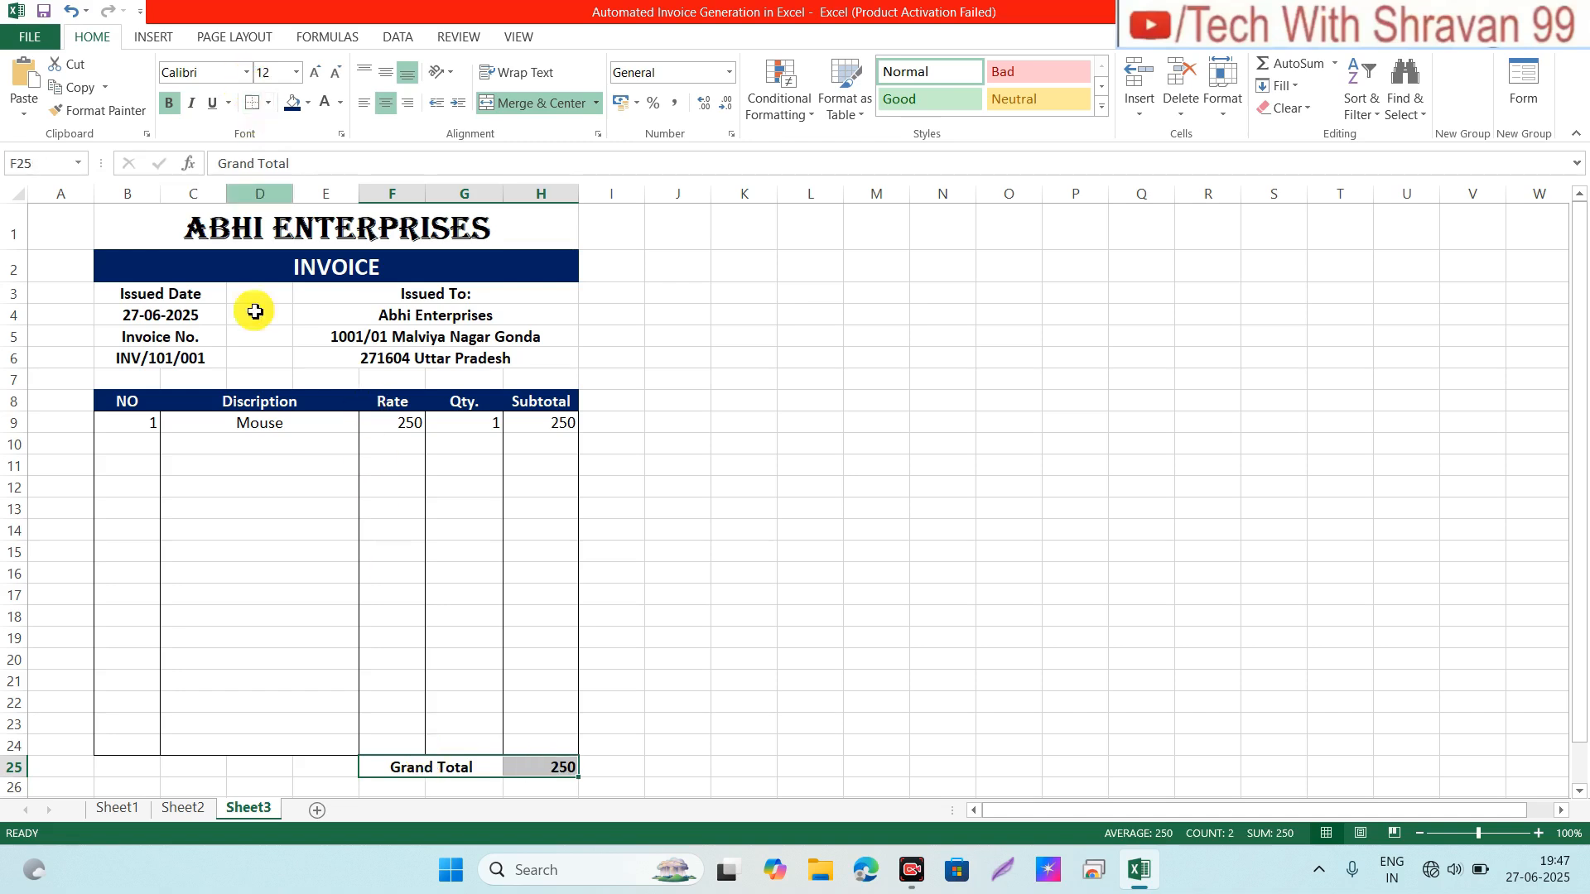
{"action": "left_click", "coordinate": [268, 103]}
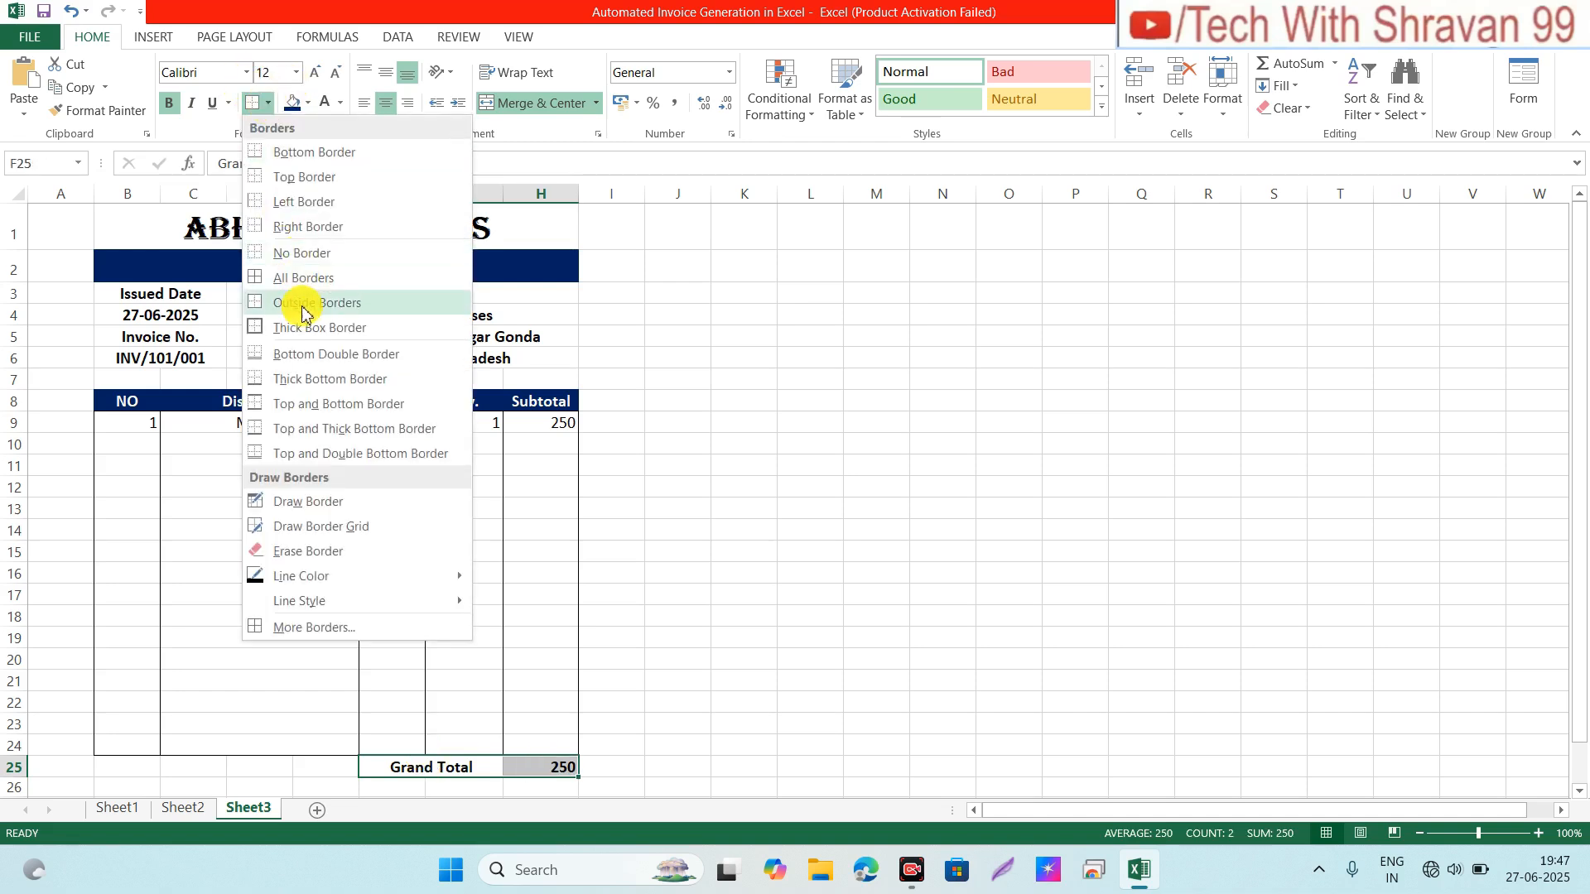
{"action": "left_click", "coordinate": [288, 280]}
{"action": "left_click", "coordinate": [279, 488]}
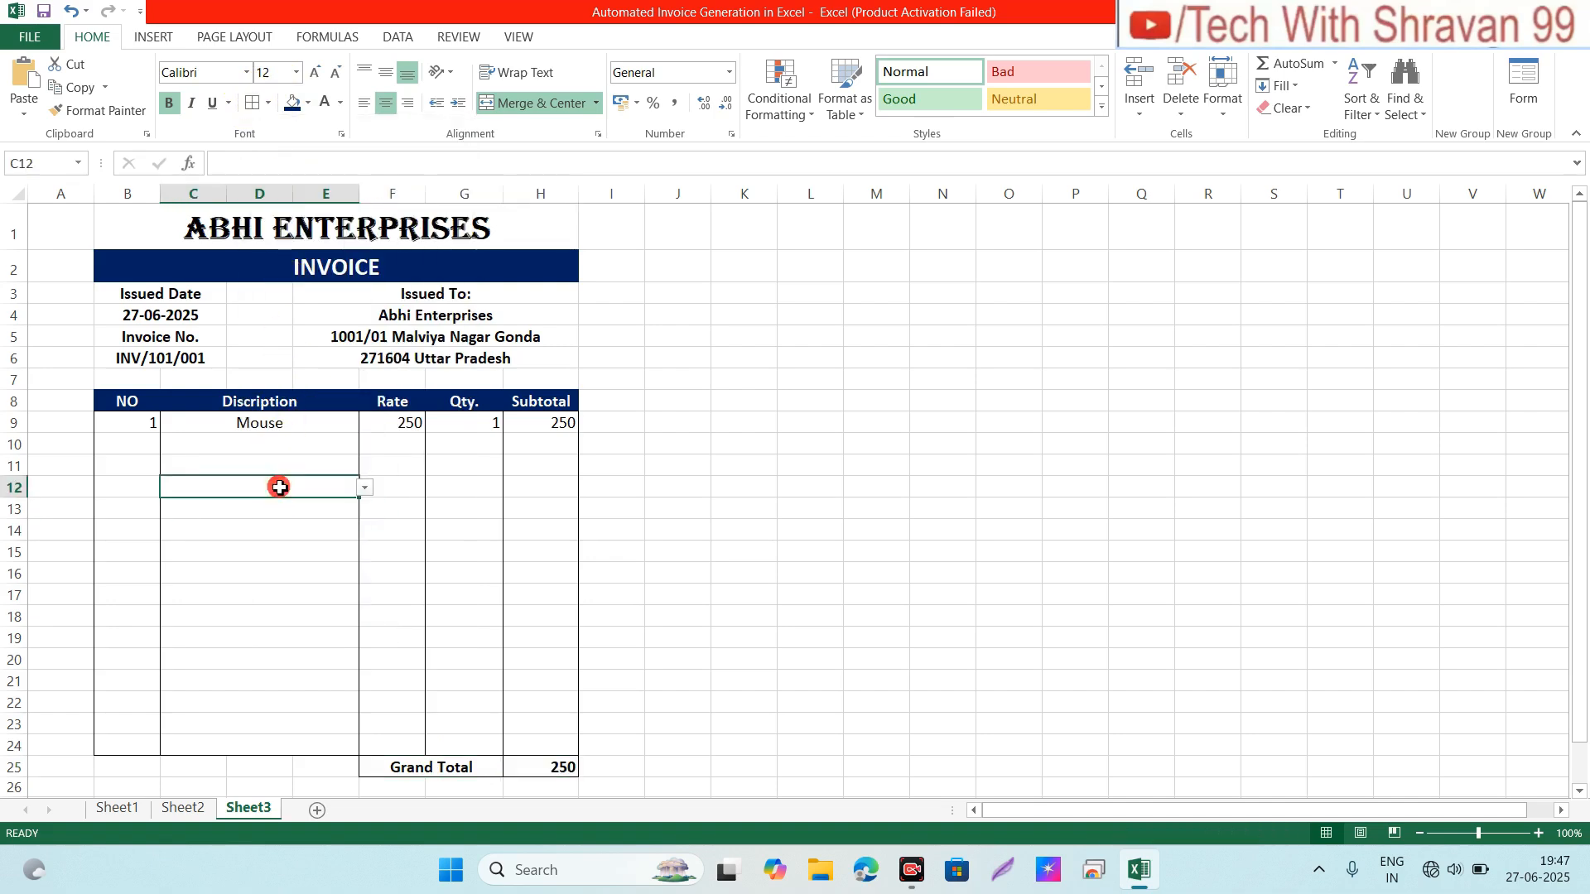
Step: Choose CPU as the row 10 item and enter quantity 3 in G10
{"action": "left_click", "coordinate": [213, 445]}
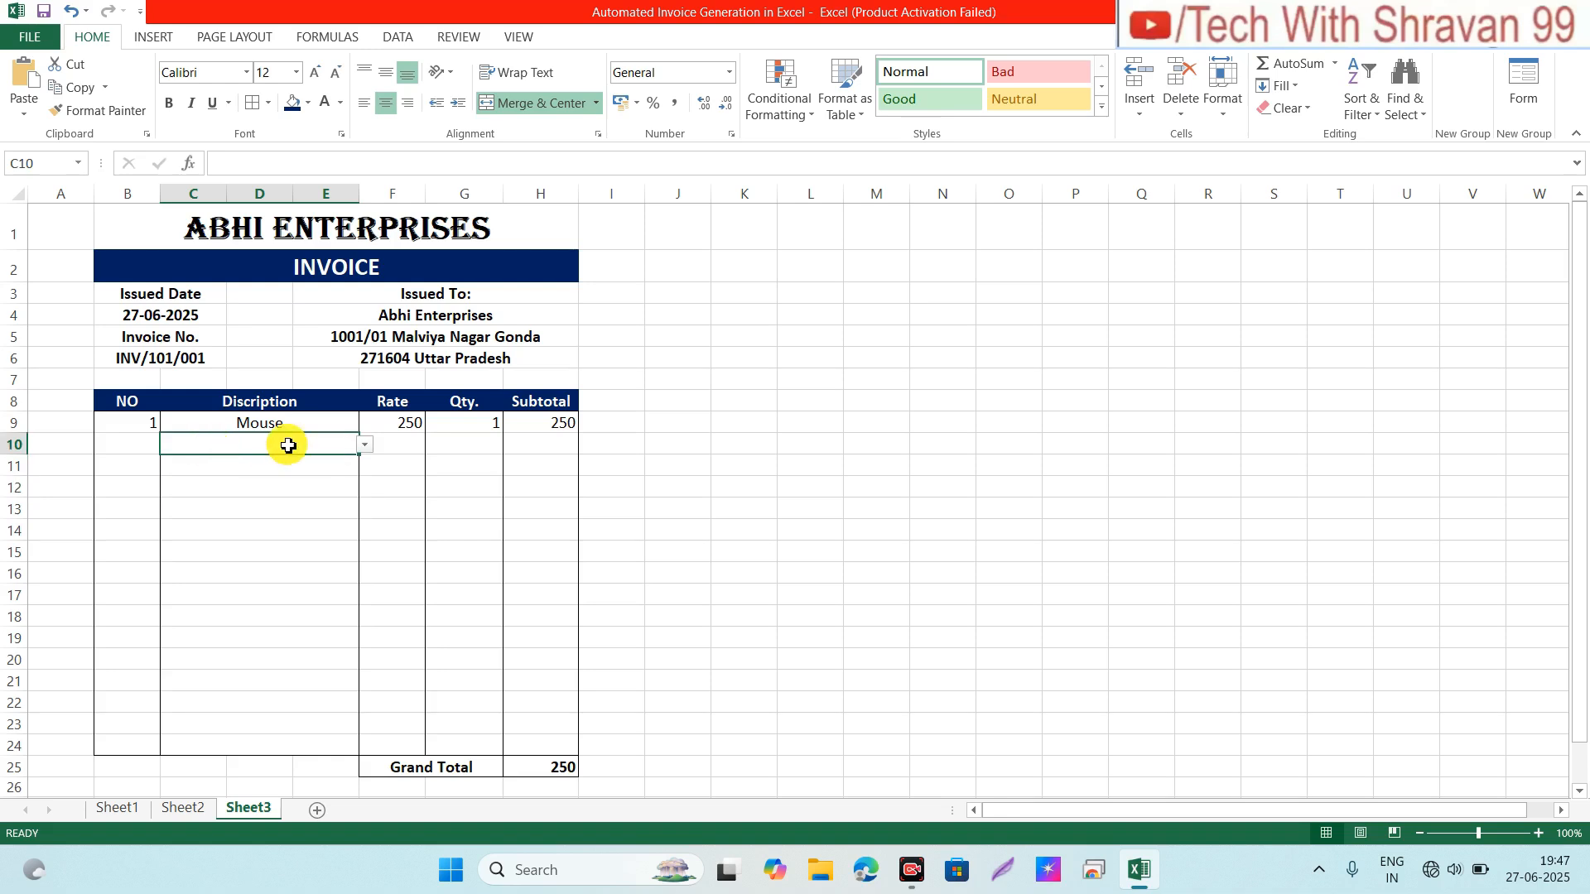
{"action": "left_click", "coordinate": [366, 445]}
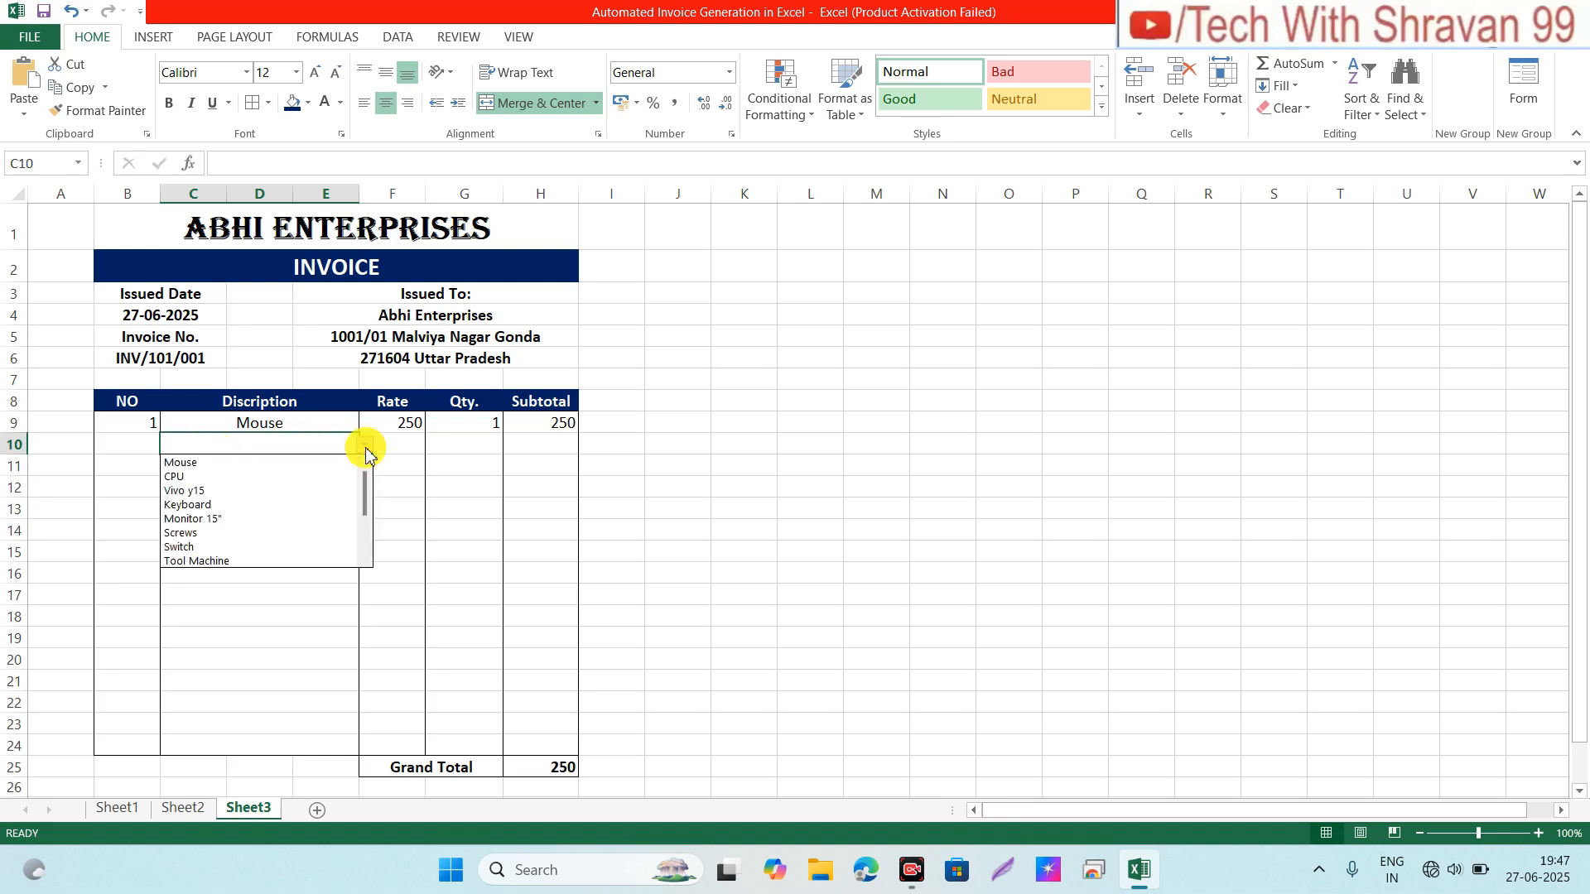
{"action": "left_click", "coordinate": [215, 478]}
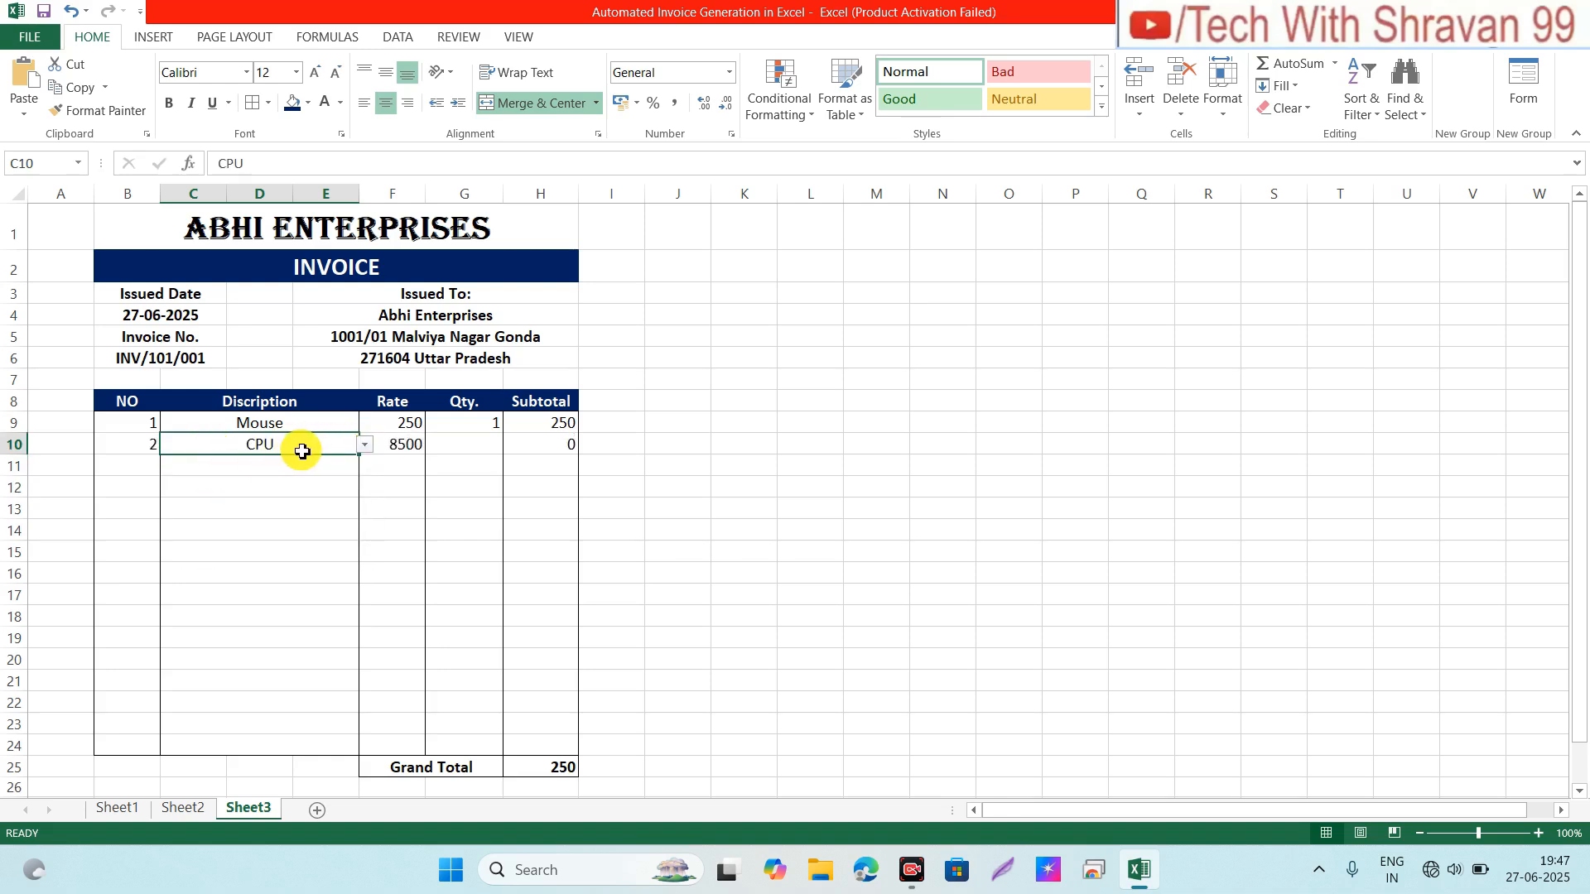
{"action": "left_click", "coordinate": [131, 444]}
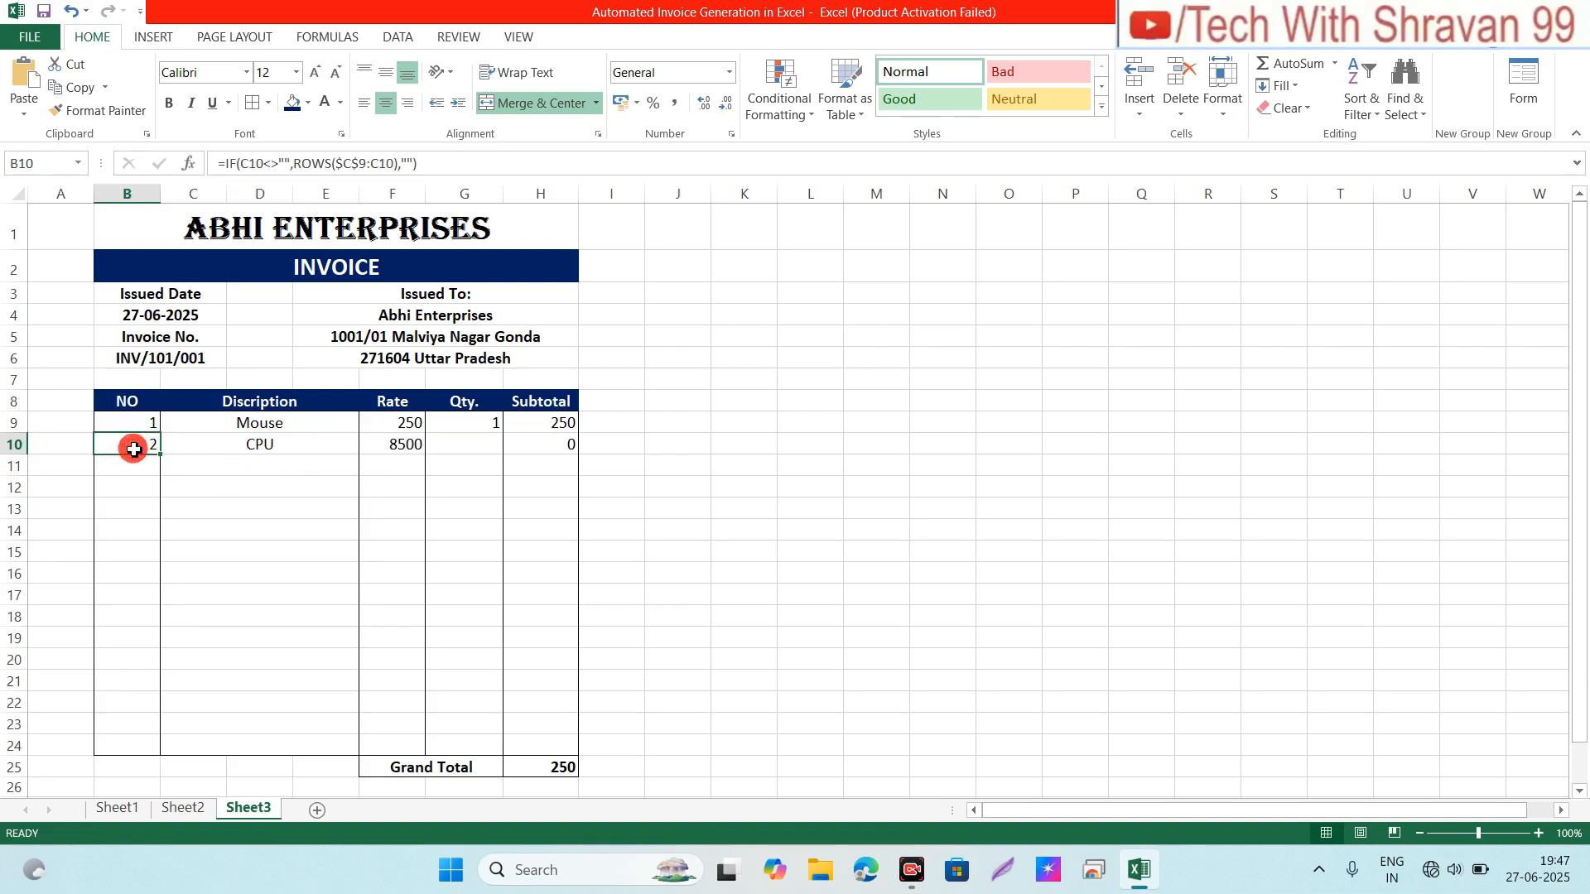
{"action": "left_click", "coordinate": [399, 446]}
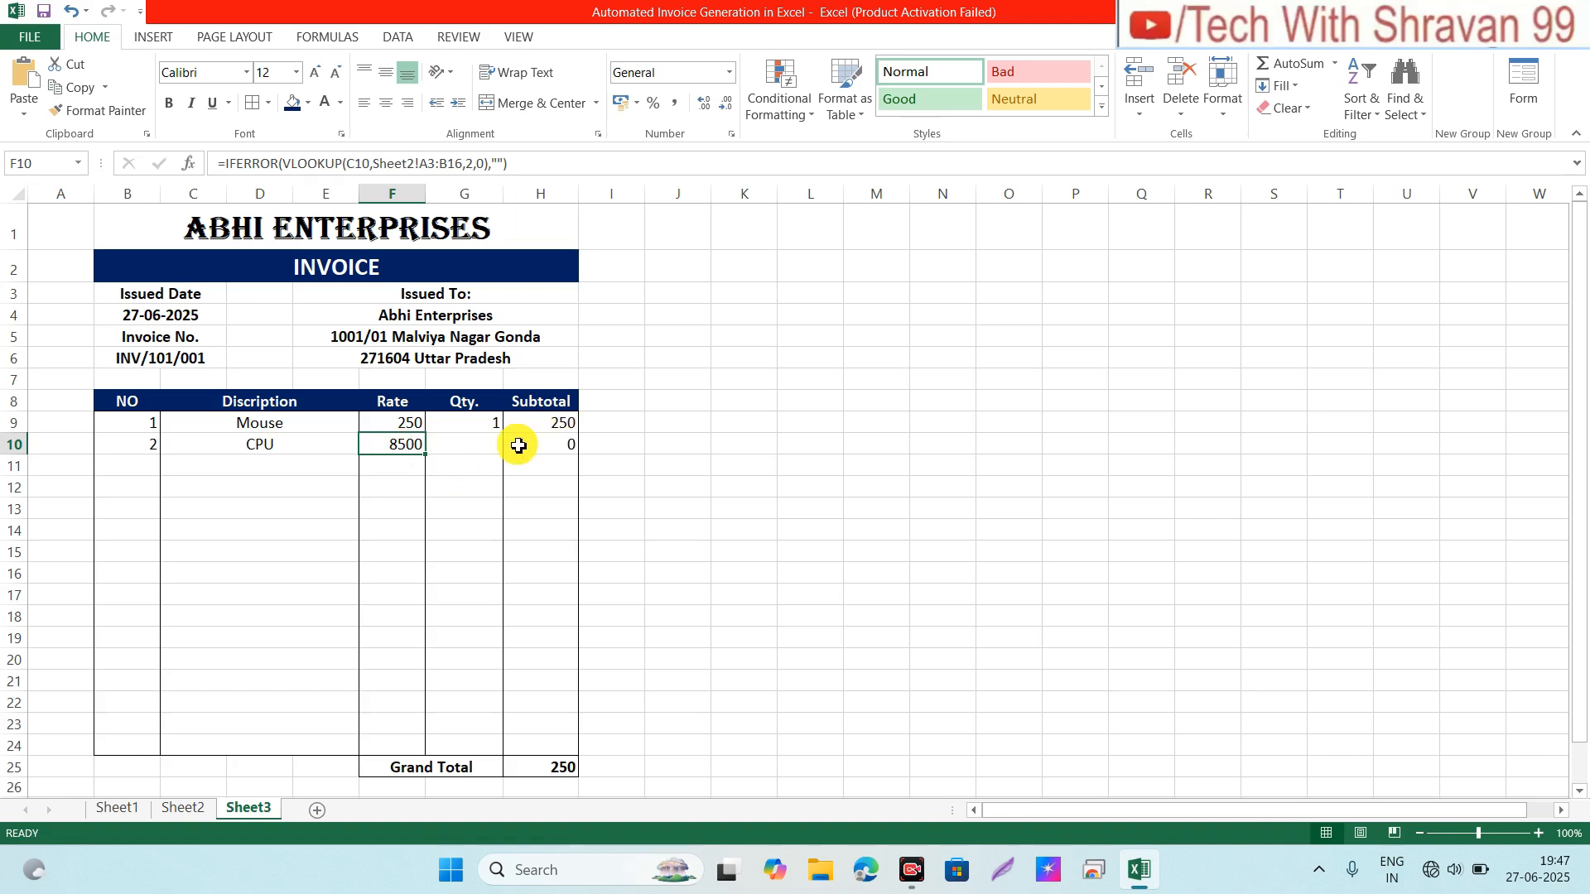
{"action": "left_click", "coordinate": [481, 448]}
{"action": "type", "text": "3"}
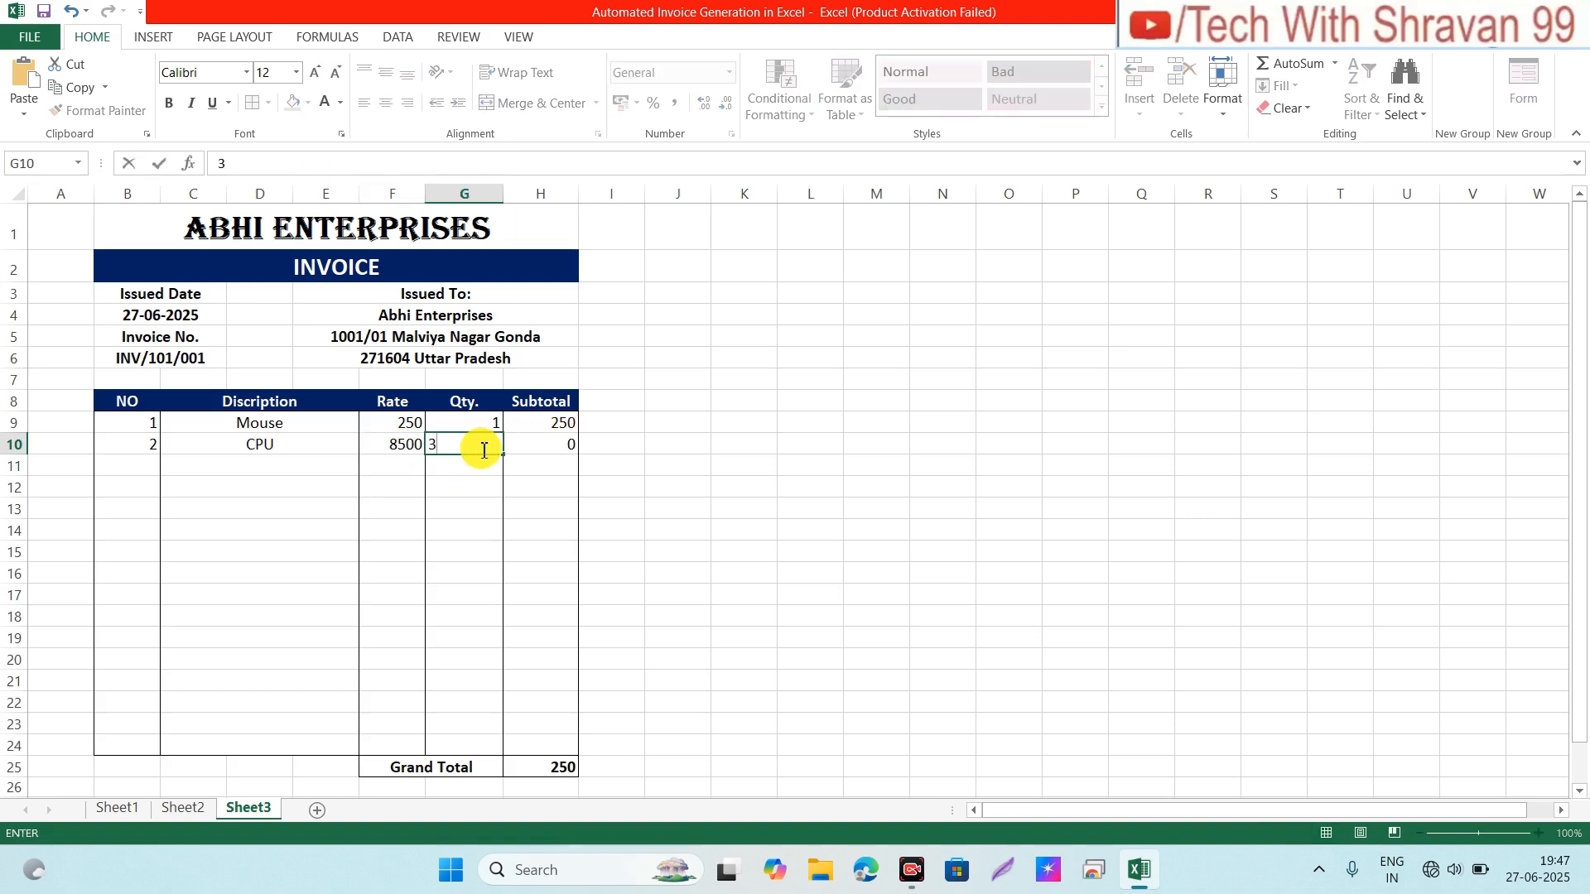
{"action": "key", "text": "Return"}
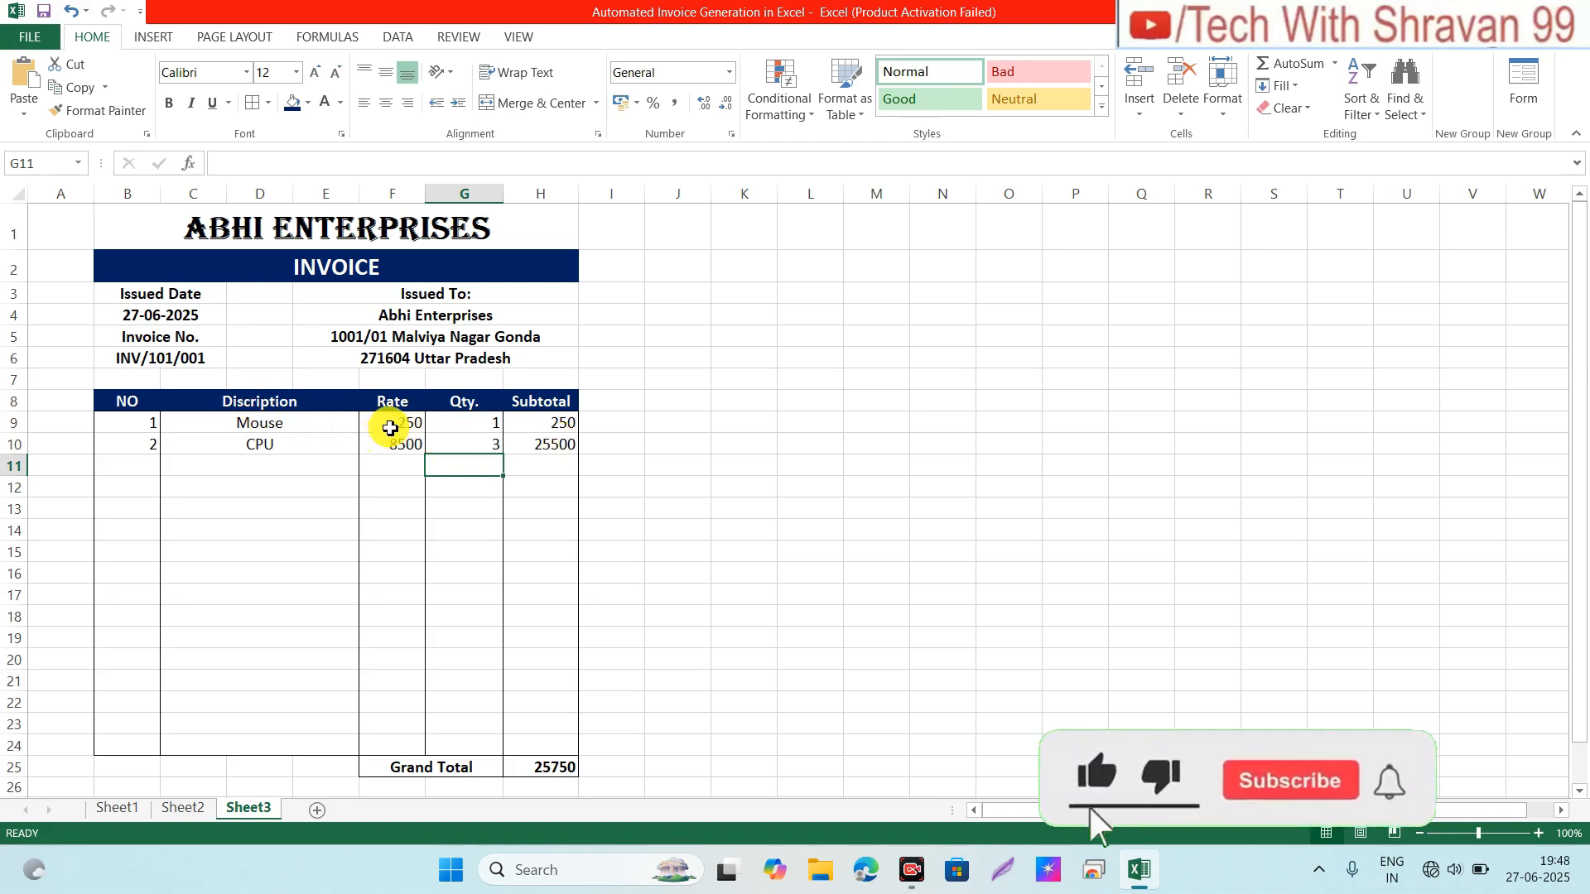
Step: Review the Mouse rate and subtotal formulas, then select the Rate range F9:F24
{"action": "left_click", "coordinate": [389, 428]}
{"action": "left_click", "coordinate": [556, 428]}
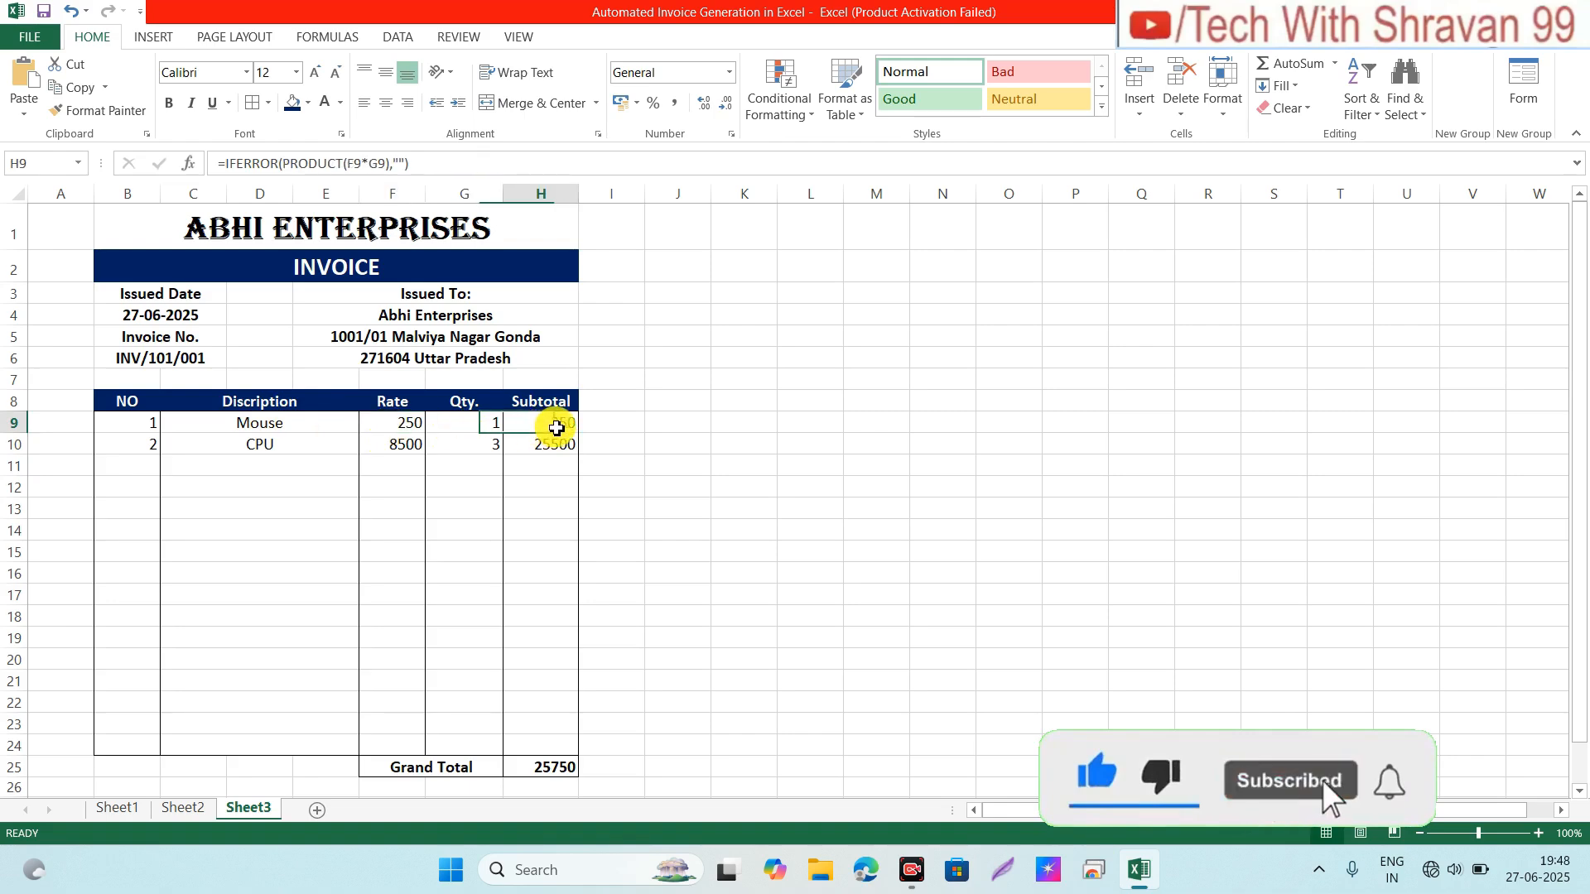
{"action": "left_click", "coordinate": [433, 444]}
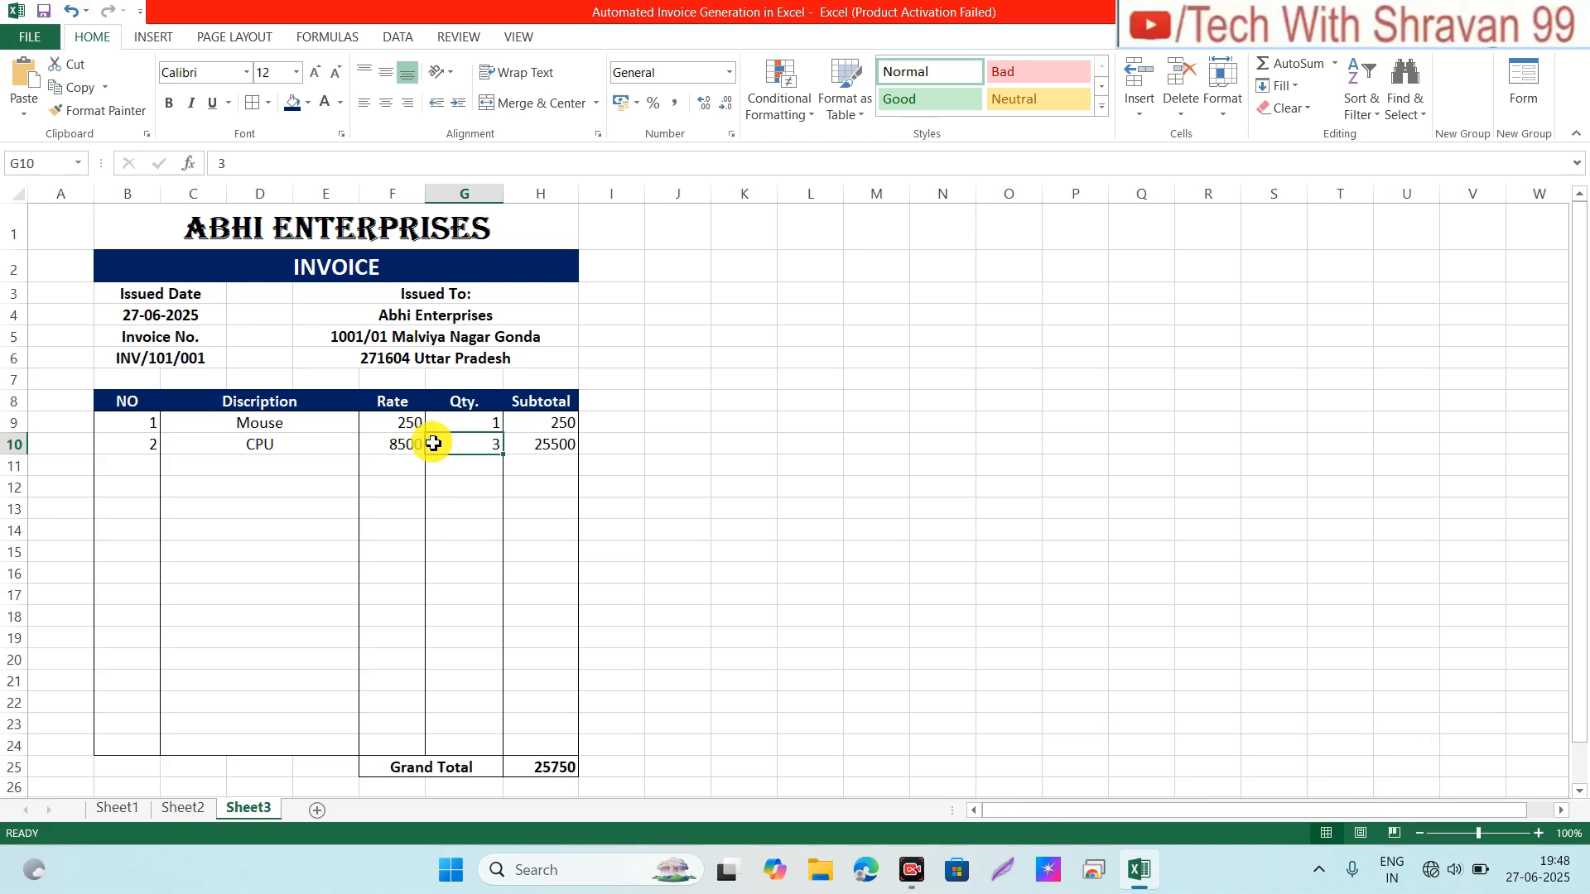
{"action": "left_click", "coordinate": [383, 425]}
{"action": "key", "text": "shift+Down"}
{"action": "key", "text": "shift+Down"}
{"action": "key", "text": "shift+Down"}
{"action": "key", "text": "shift+Down"}
{"action": "key", "text": "shift+Down"}
{"action": "key", "text": "shift+Down"}
{"action": "key", "text": "shift+Down"}
{"action": "key", "text": "shift+Down"}
{"action": "key", "text": "shift+Down"}
{"action": "key", "text": "shift+Down"}
{"action": "key", "text": "shift+Down"}
{"action": "key", "text": "shift+Down"}
{"action": "key", "text": "shift+Down"}
{"action": "key", "text": "shift+Down"}
{"action": "key", "text": "shift+Down"}
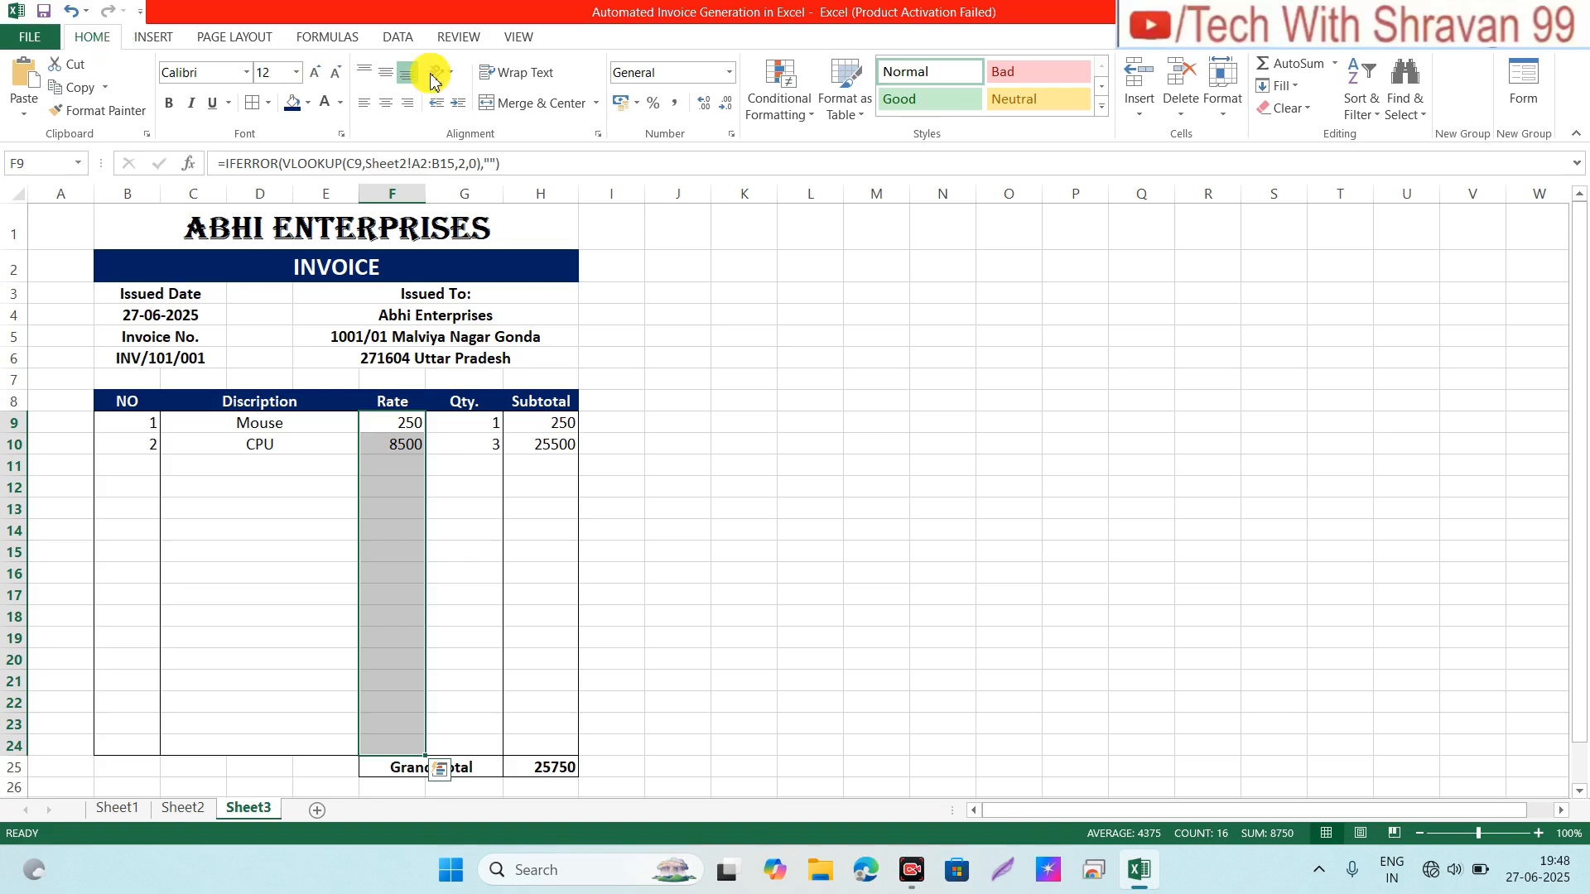
Step: Format Rate cells F9:F24 as ₹ English (India) accounting with no decimals, e.g. ₹ 8,500
{"action": "left_click", "coordinate": [639, 102]}
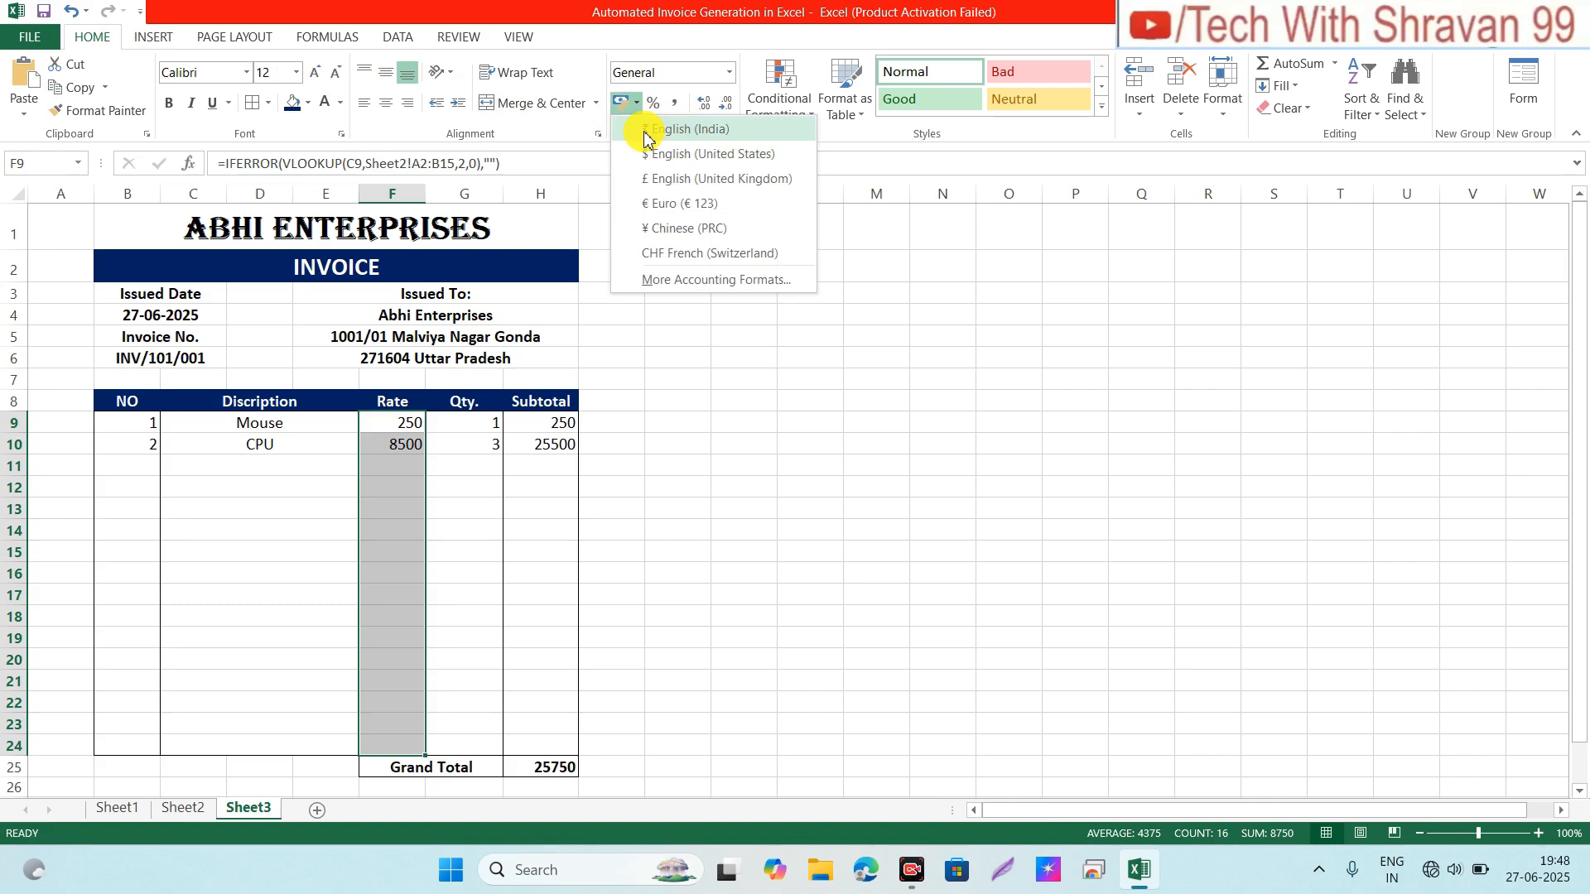
{"action": "left_click", "coordinate": [710, 131]}
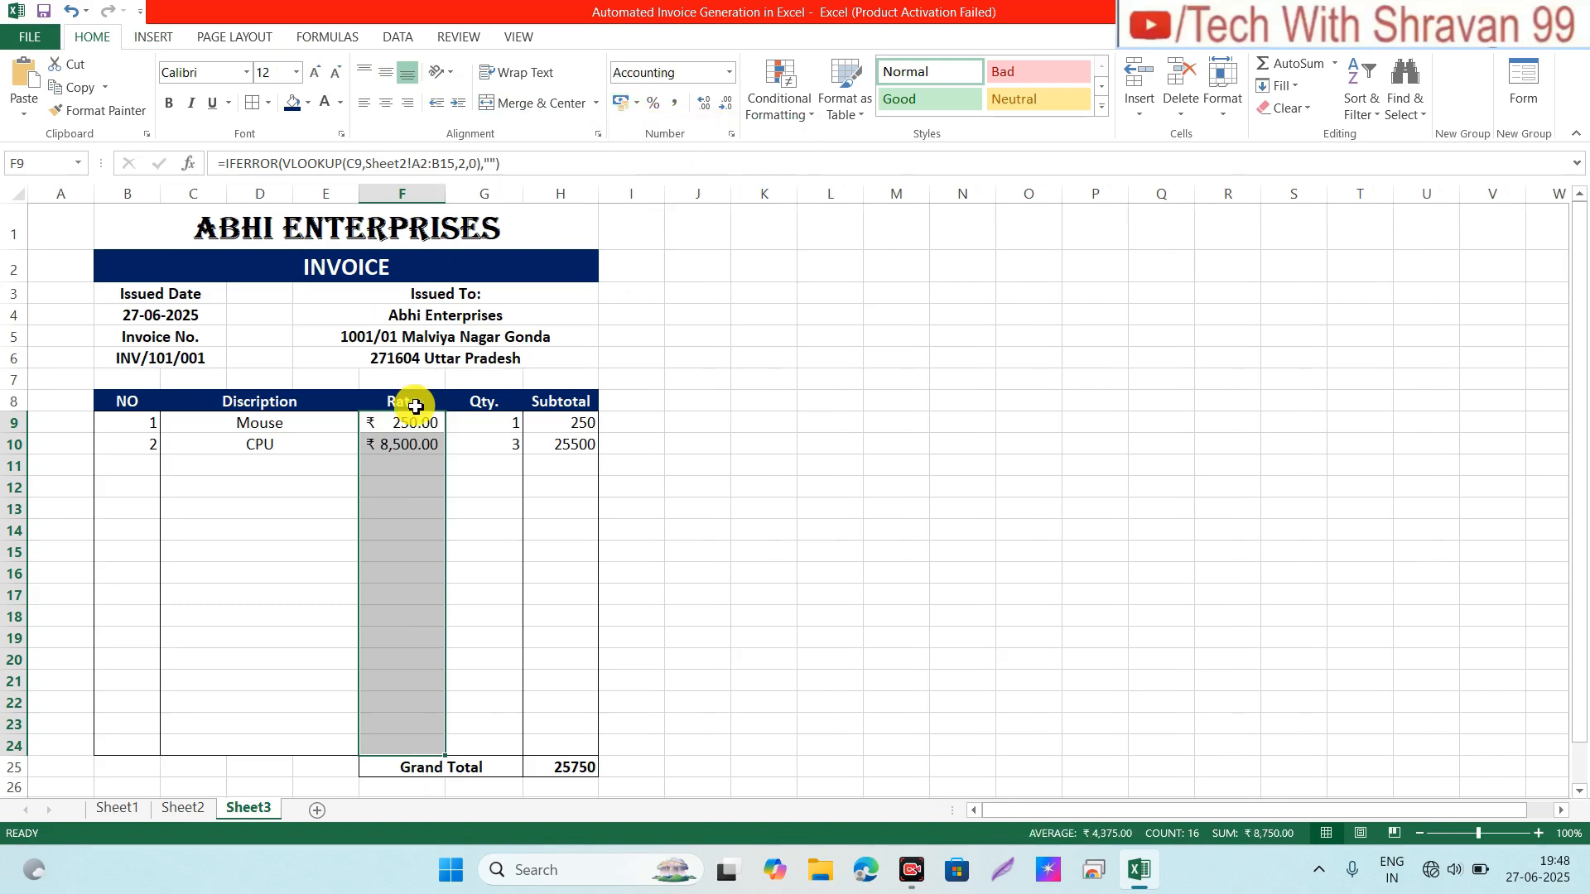
{"action": "left_click", "coordinate": [395, 462]}
{"action": "left_click", "coordinate": [379, 426]}
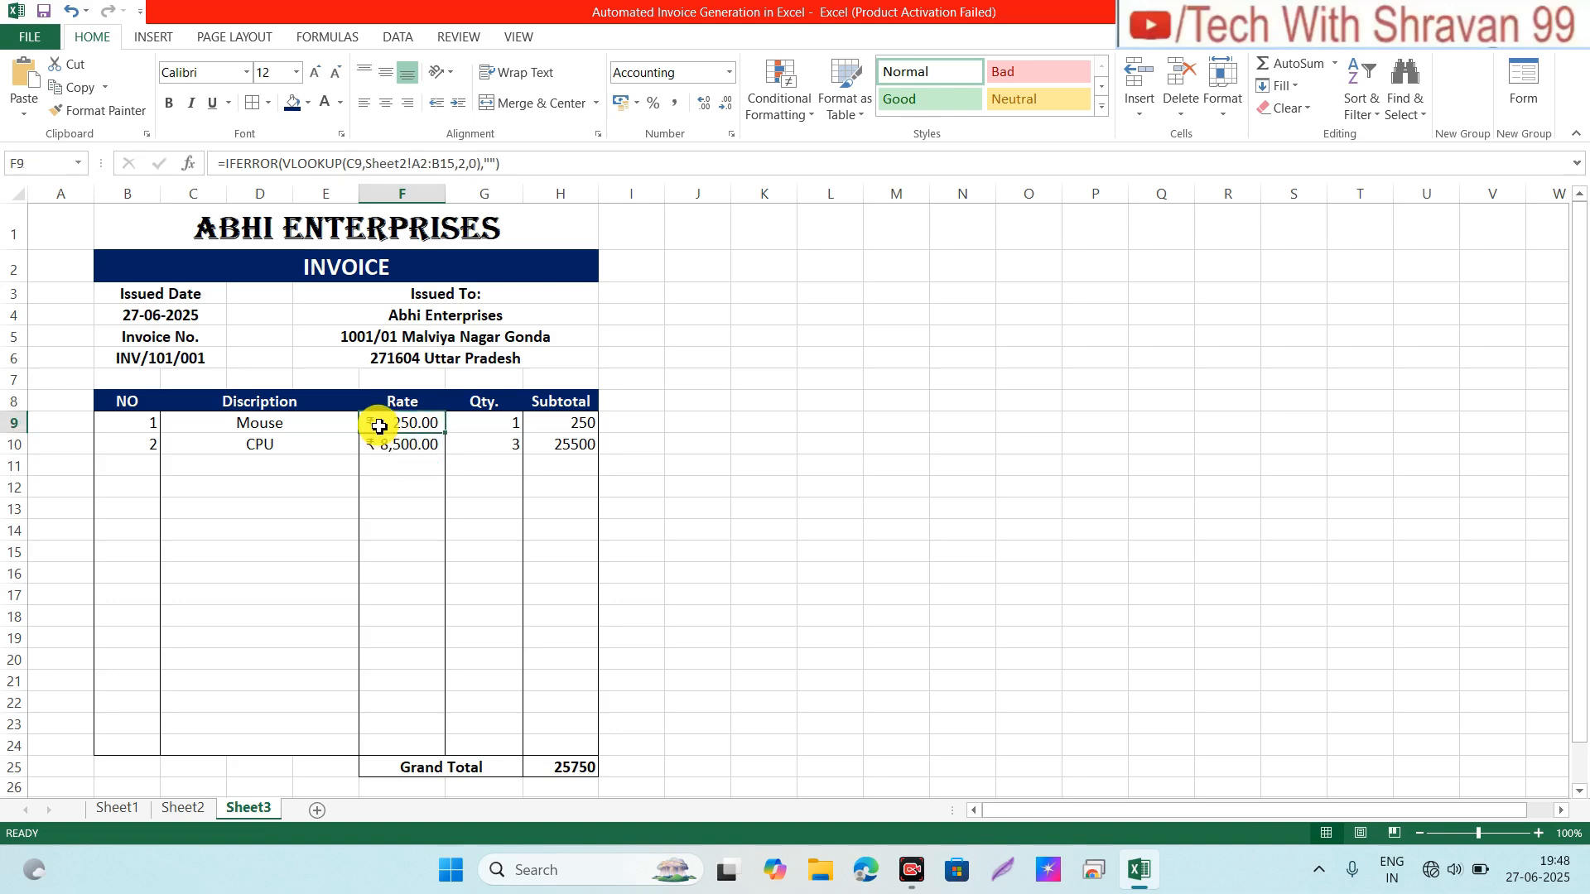
{"action": "left_click_drag", "start_coordinate": [380, 426], "coordinate": [399, 745]}
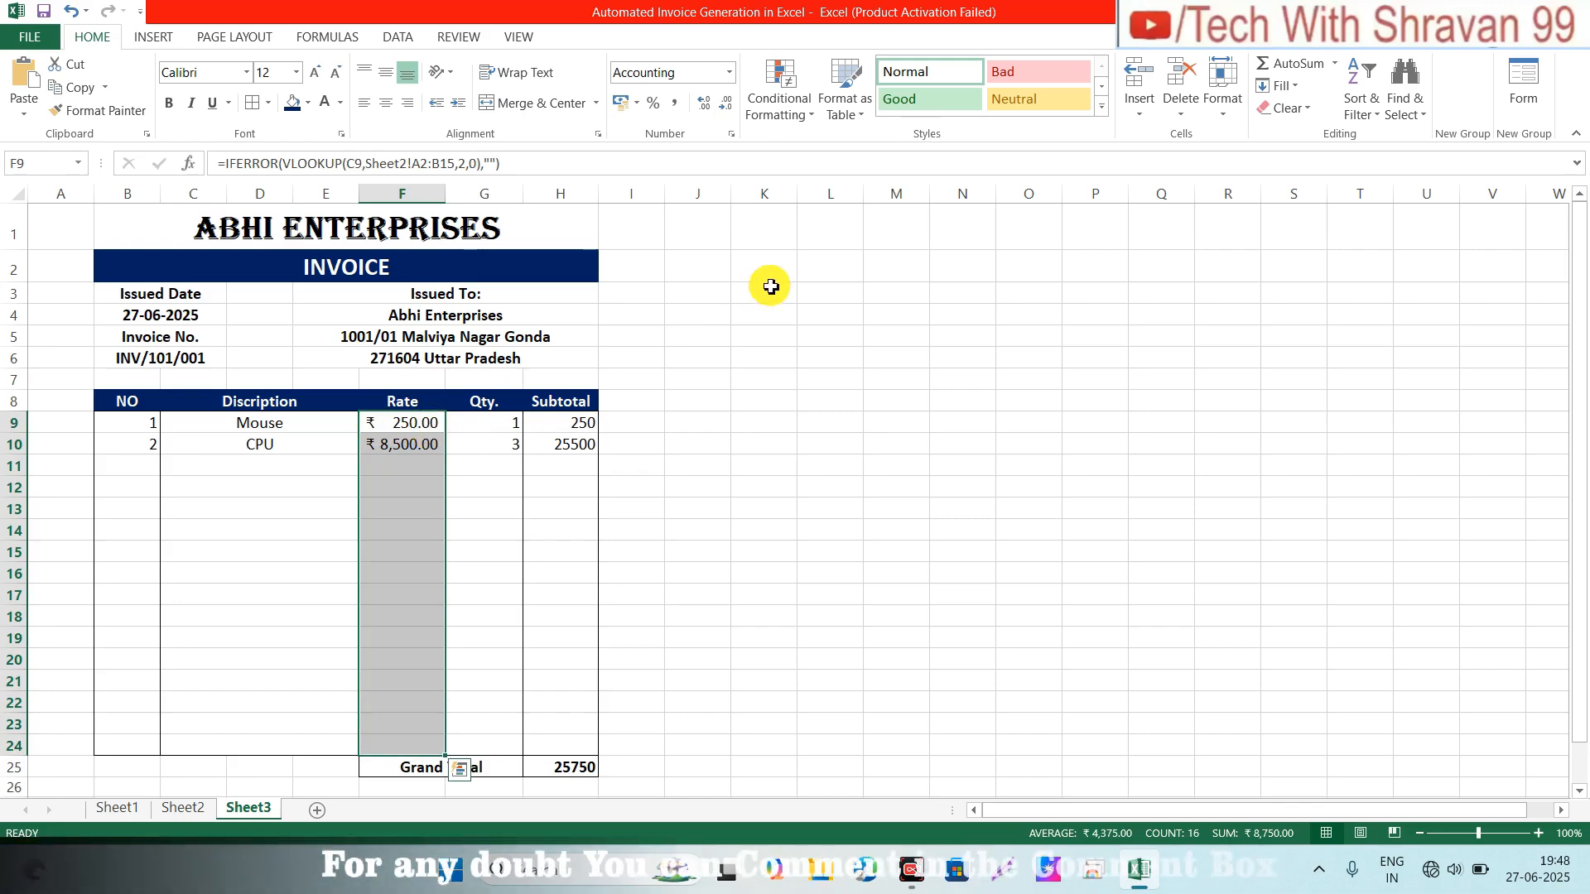
{"action": "left_click", "coordinate": [730, 107]}
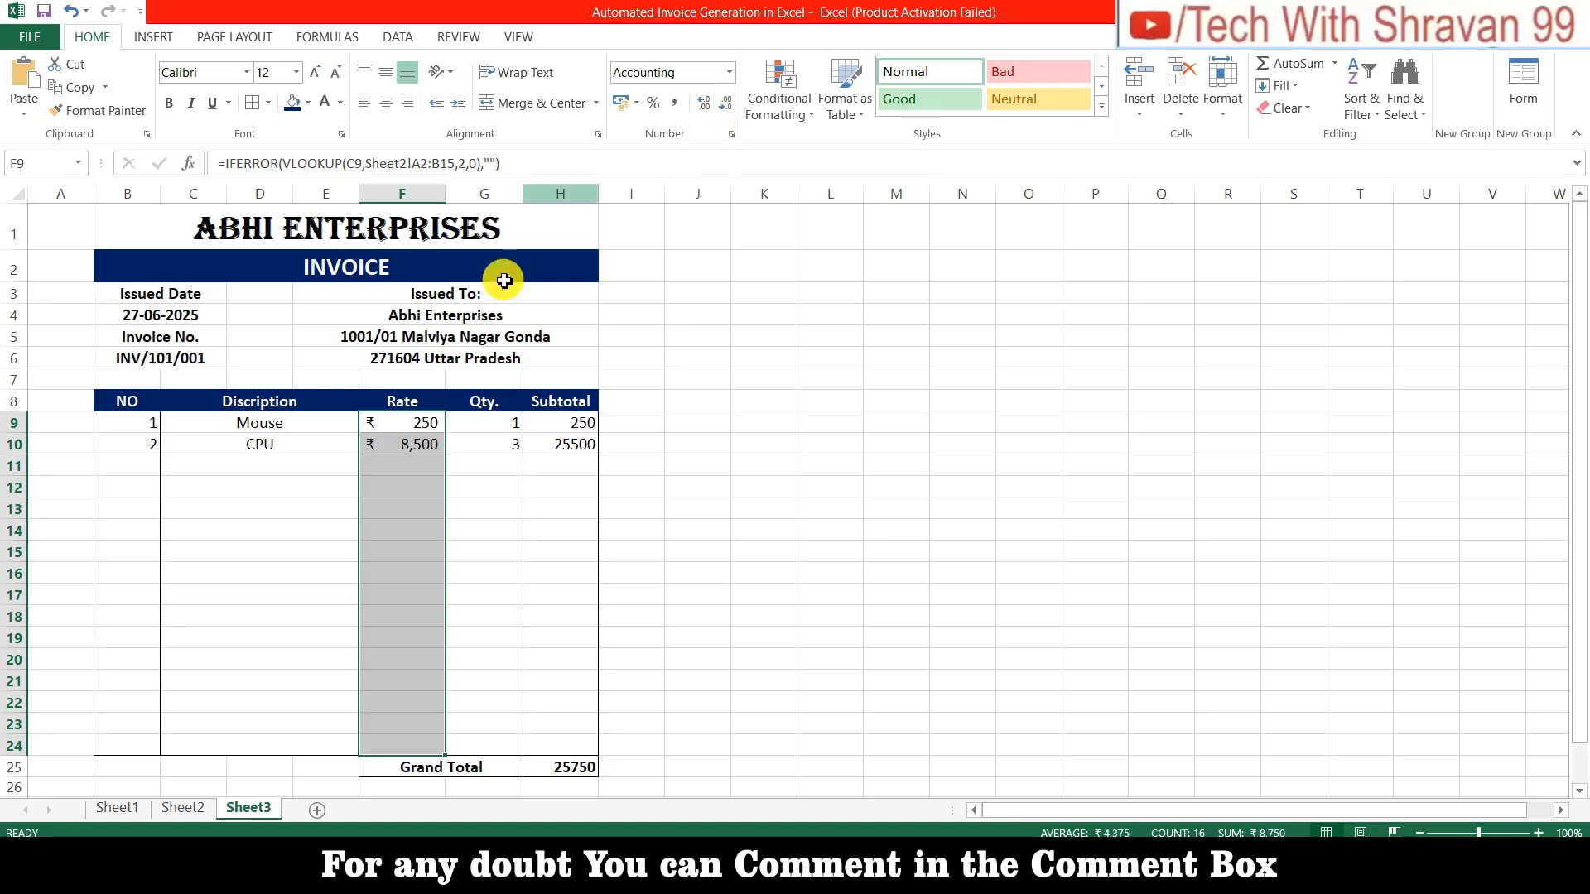
{"action": "left_click", "coordinate": [488, 423]}
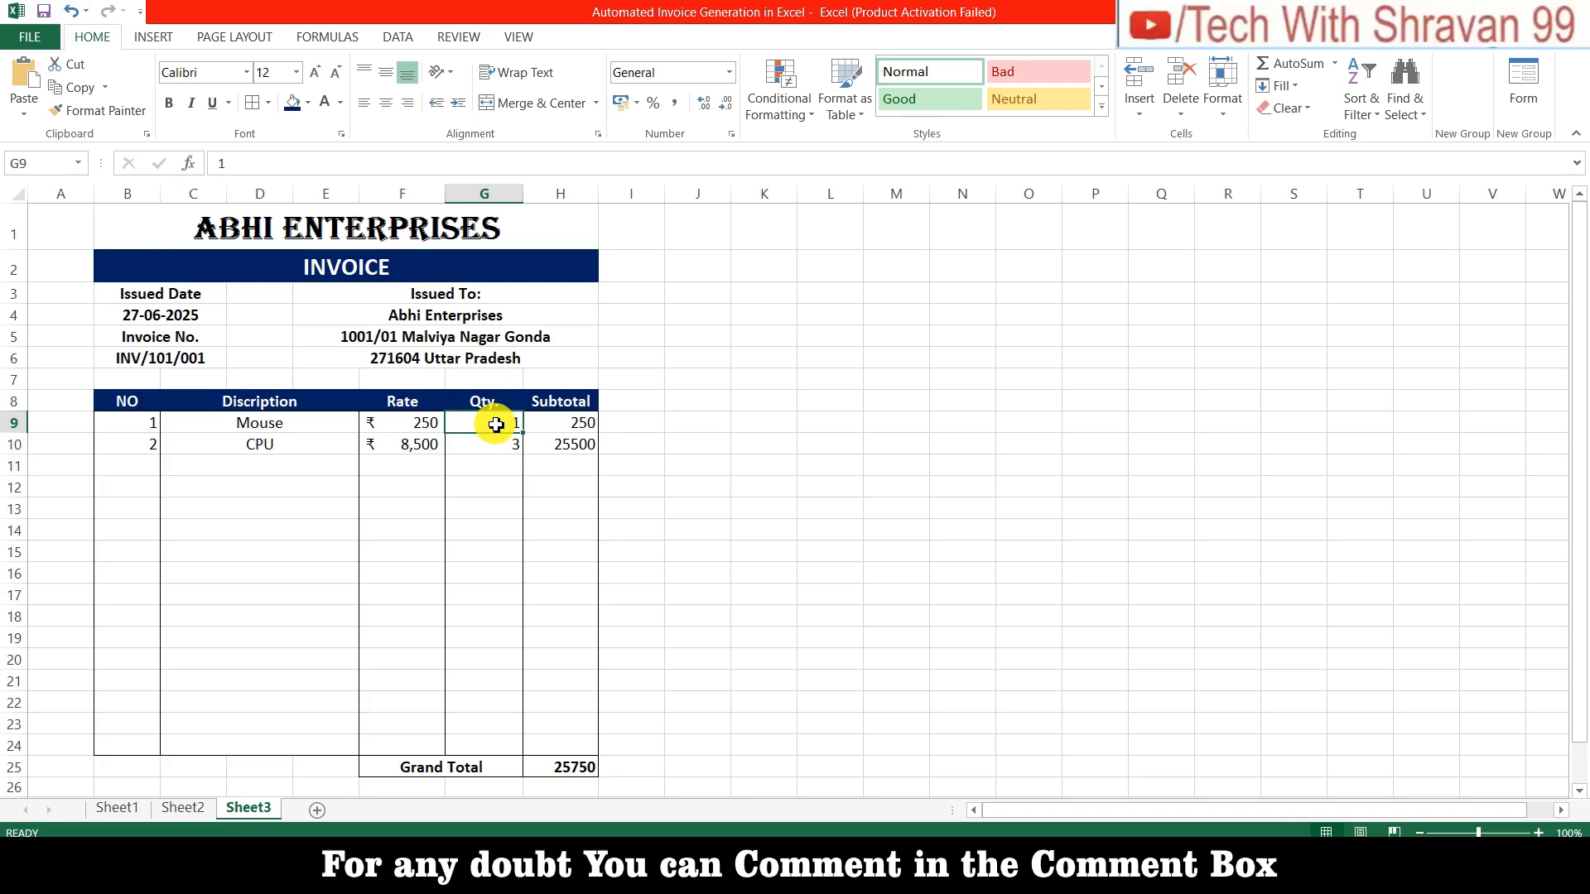
Step: Format Subtotal cells H9:H24 as ₹ English (India) accounting with no decimals
{"action": "key", "text": "shift+Down"}
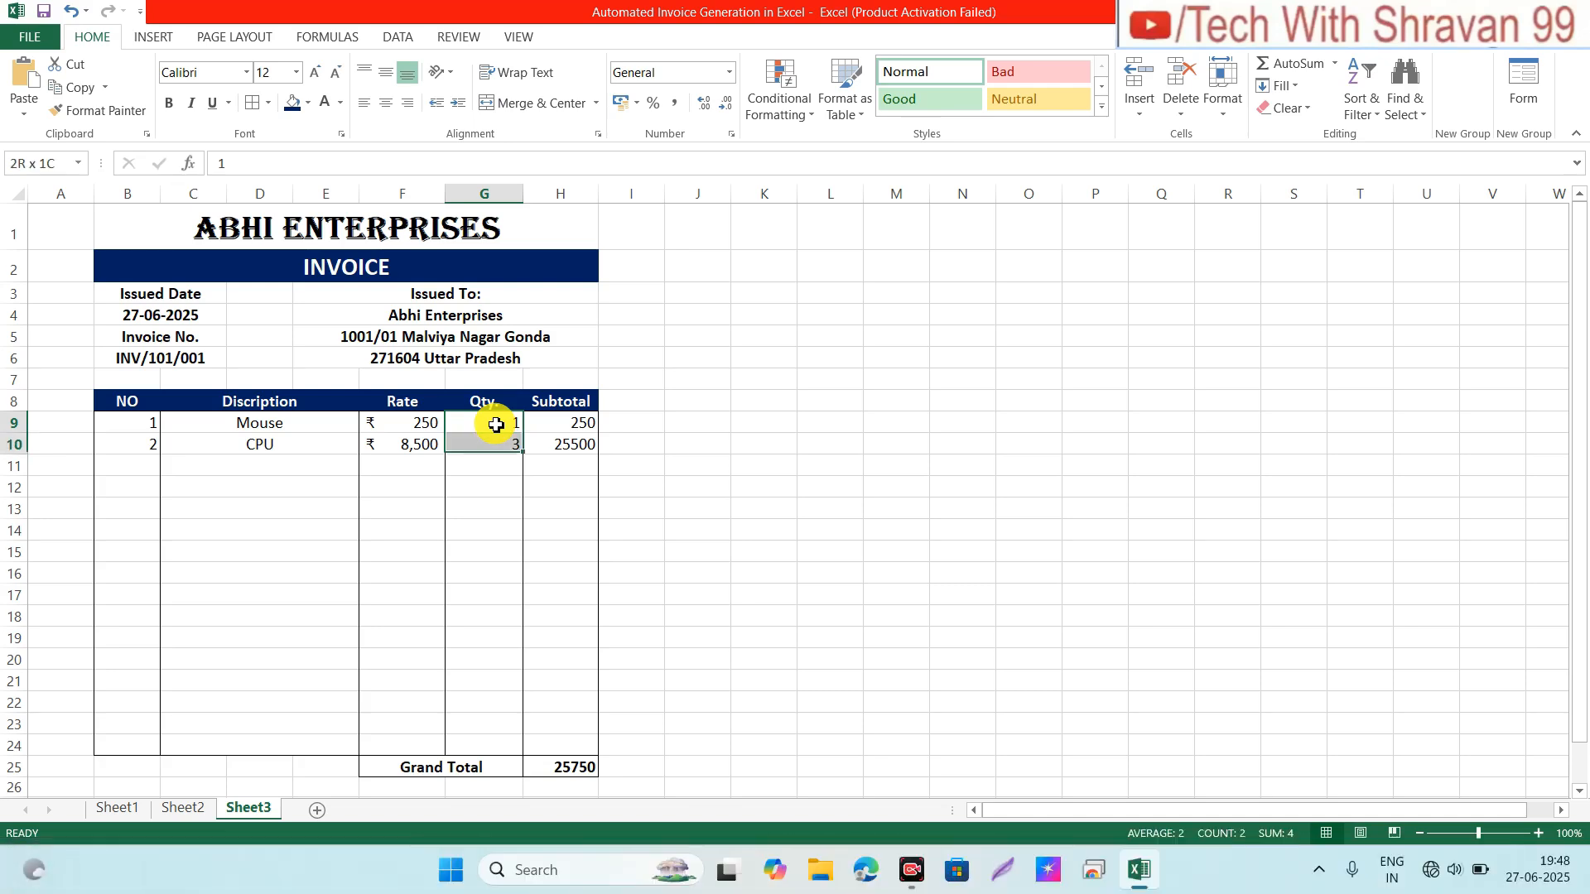
{"action": "key", "text": "Right"}
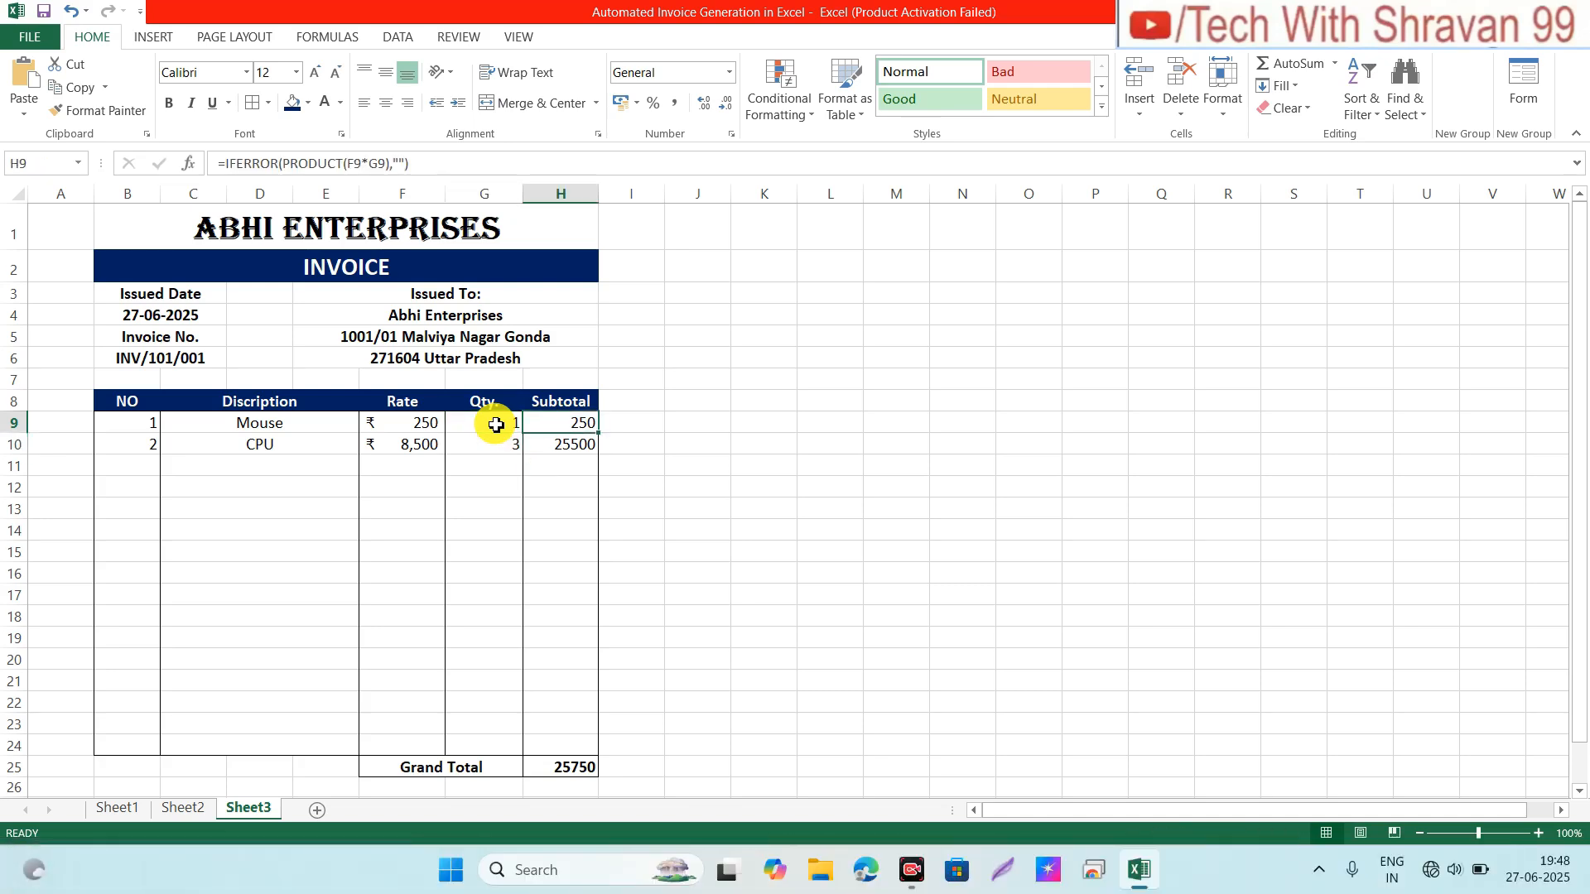
{"action": "key", "text": "shift+Down"}
{"action": "key", "text": "shift+Down"}
{"action": "key", "text": "shift+Down"}
{"action": "key", "text": "shift+Down"}
{"action": "key", "text": "shift+Down"}
{"action": "key", "text": "shift+Down"}
{"action": "key", "text": "shift+Down"}
{"action": "key", "text": "shift+Down"}
{"action": "key", "text": "shift+Down"}
{"action": "key", "text": "shift+Down"}
{"action": "key", "text": "shift+Down"}
{"action": "key", "text": "shift+Down"}
{"action": "key", "text": "shift+Down"}
{"action": "key", "text": "shift+Down"}
{"action": "key", "text": "shift+Down"}
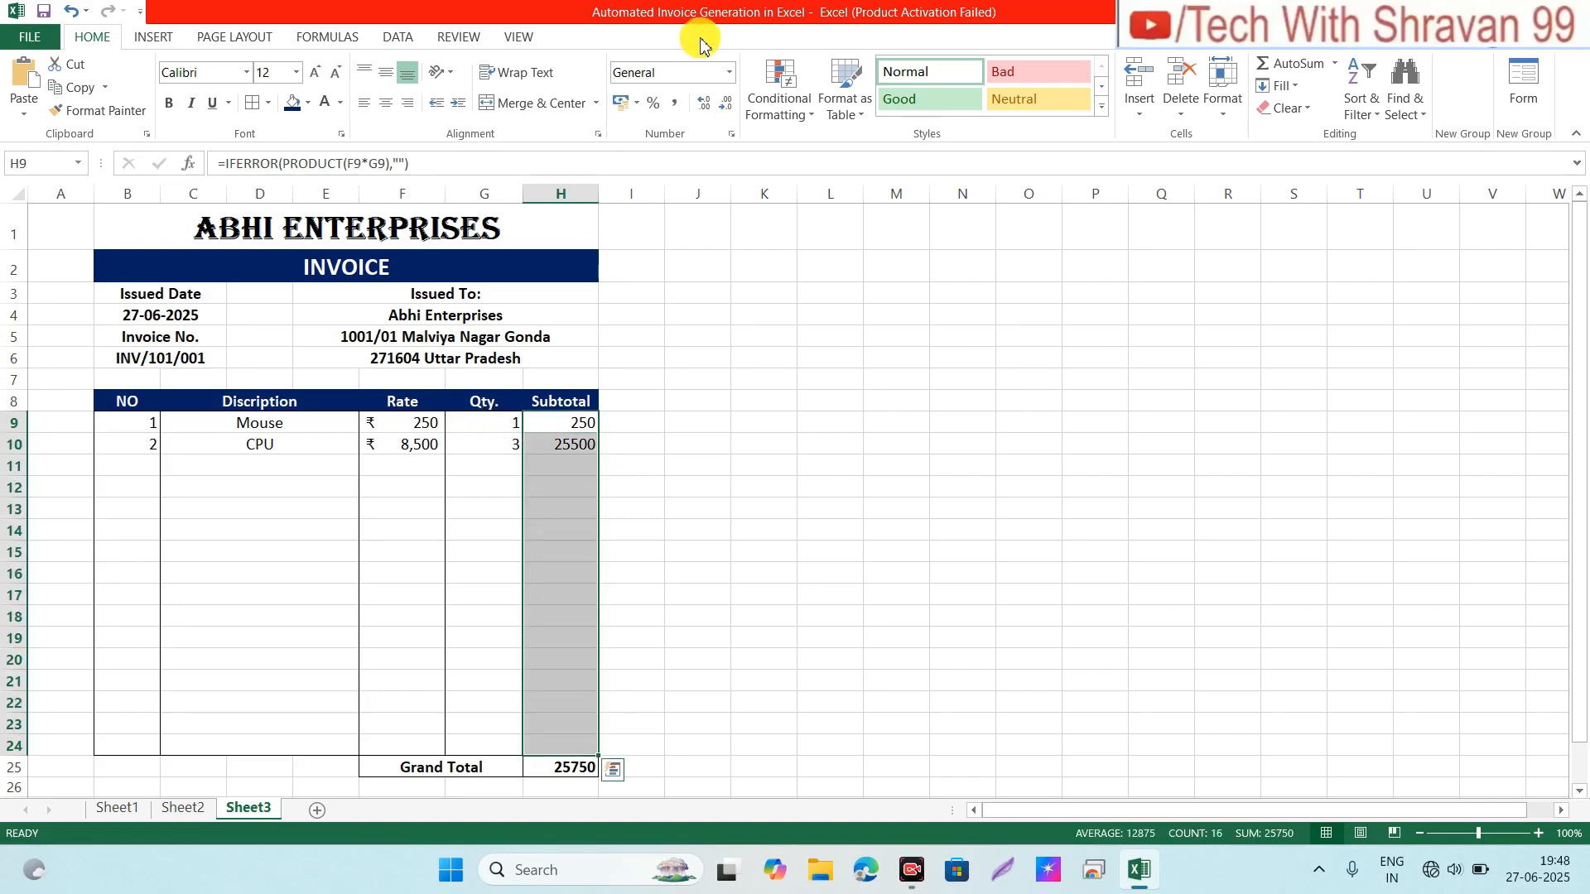
{"action": "left_click", "coordinate": [637, 106]}
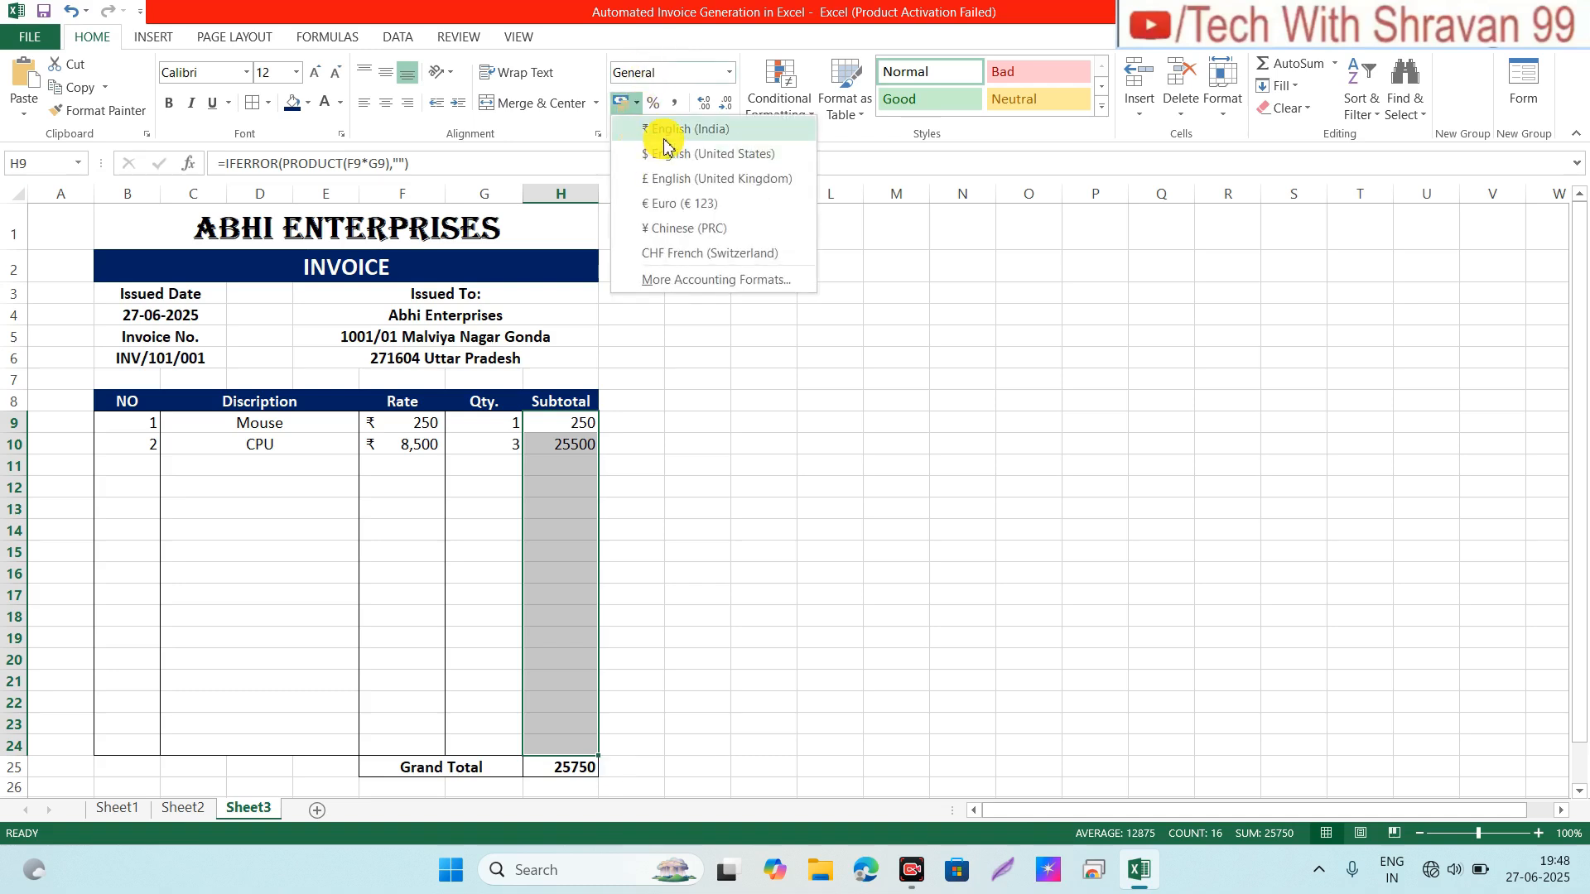
{"action": "left_click", "coordinate": [664, 131]}
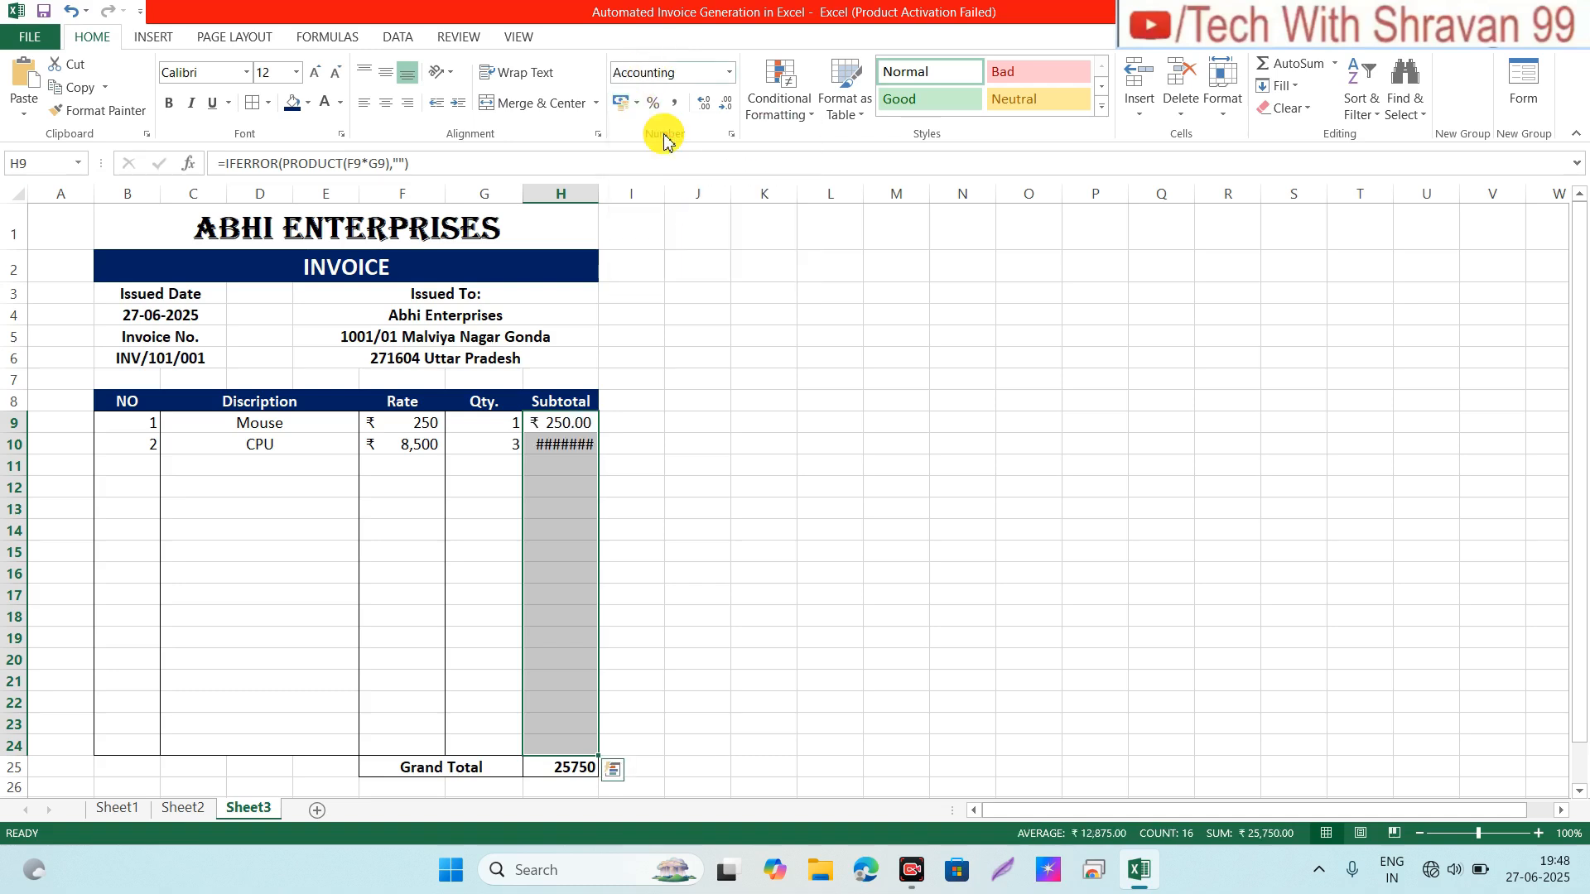
{"action": "left_click", "coordinate": [733, 114]}
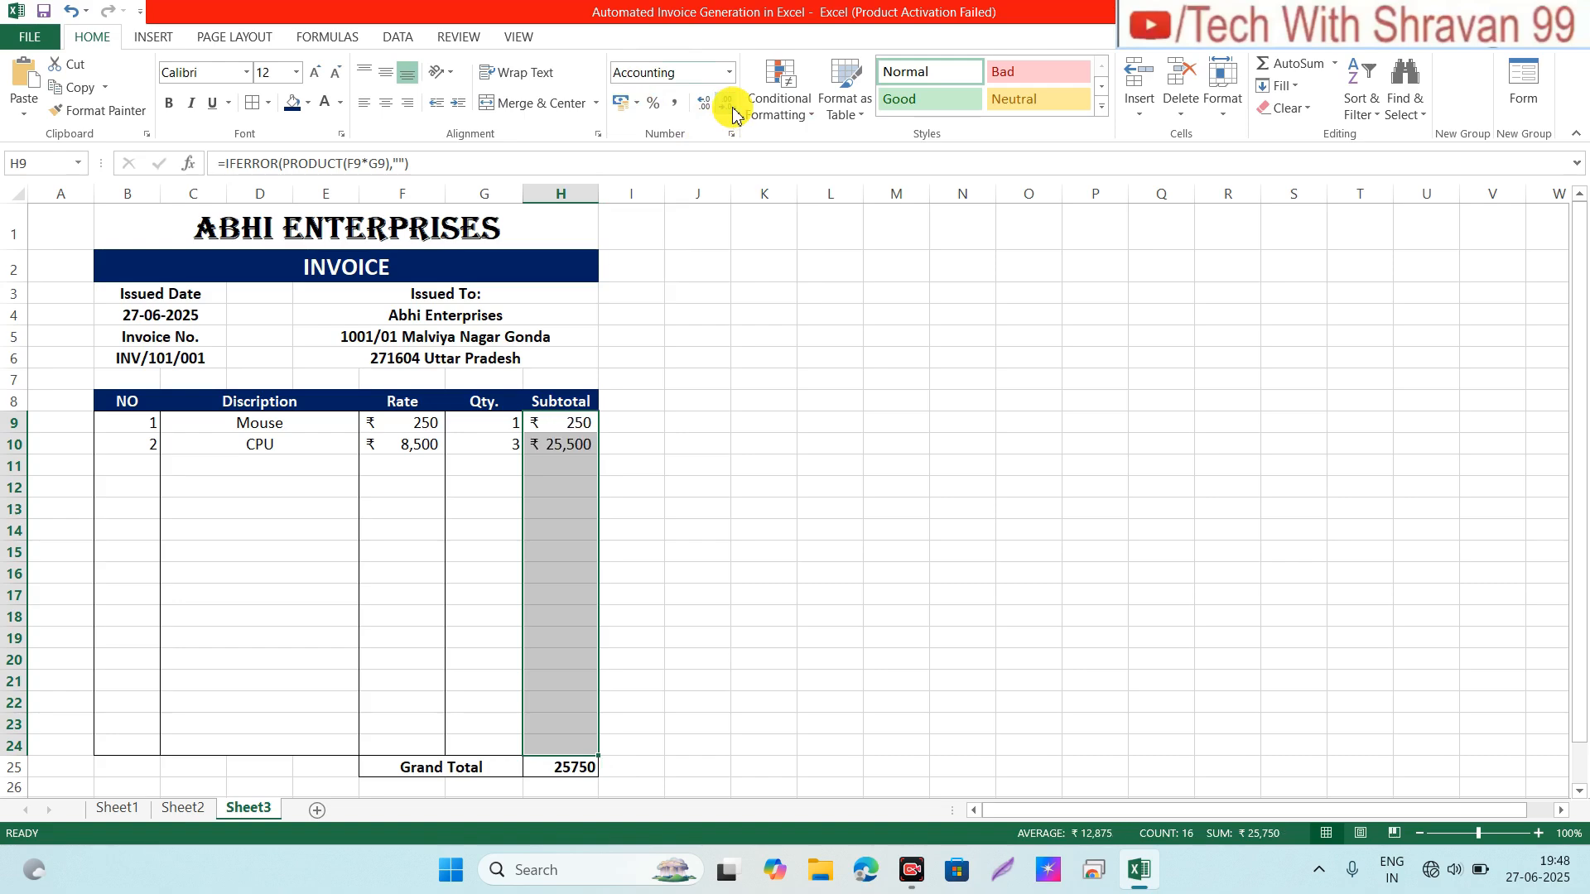
Step: Apply ₹ accounting format to Grand Total H25 and widen column H to fit ₹ 25,750
{"action": "left_click", "coordinate": [536, 490]}
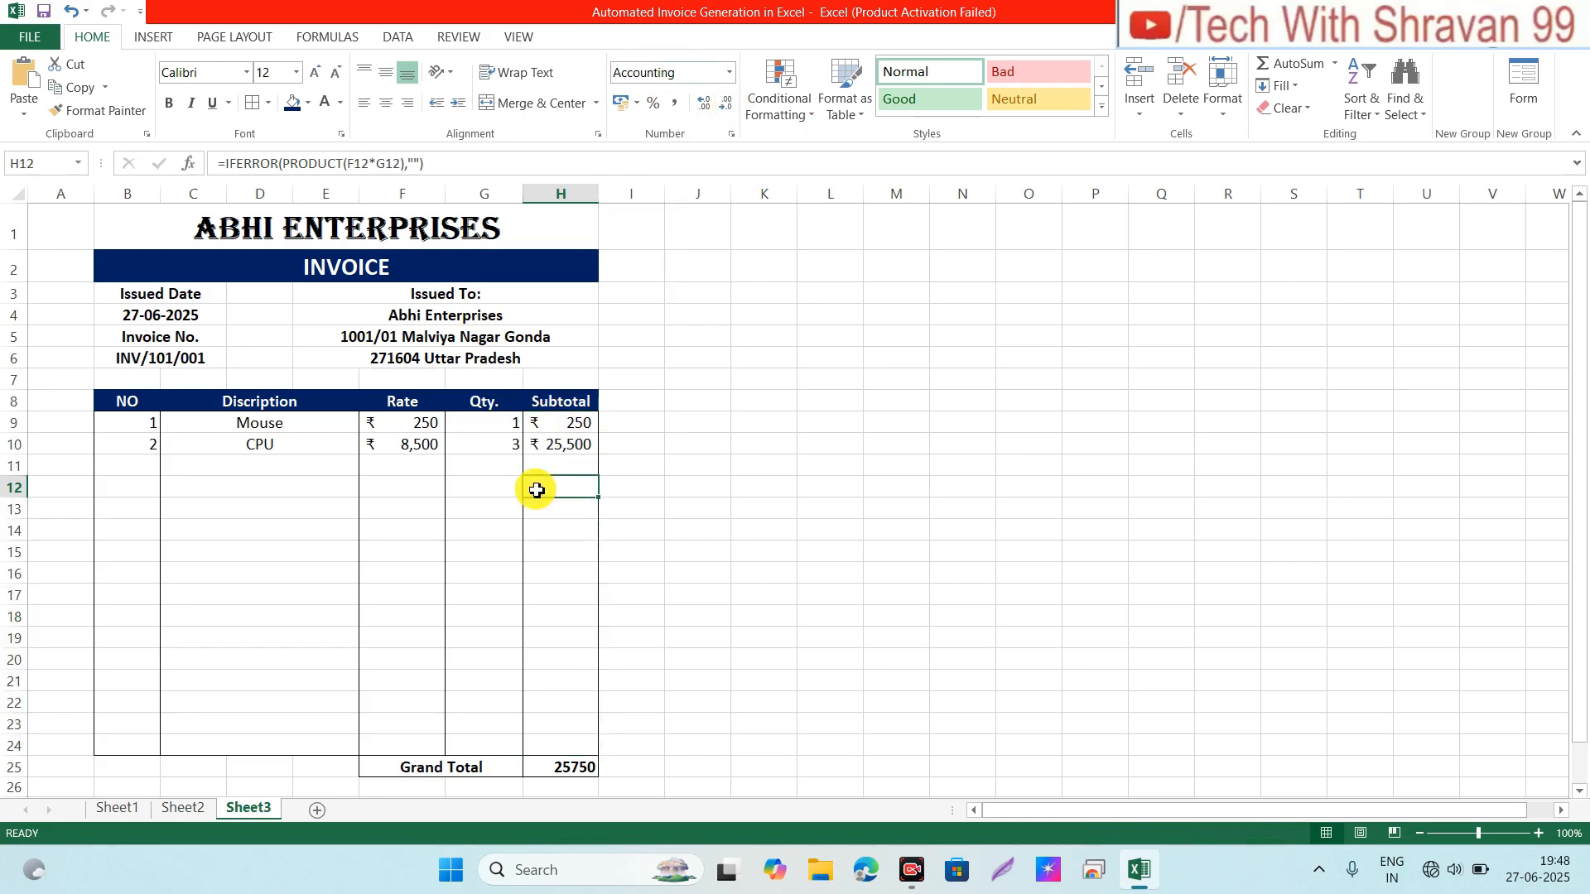
{"action": "left_click", "coordinate": [554, 768]}
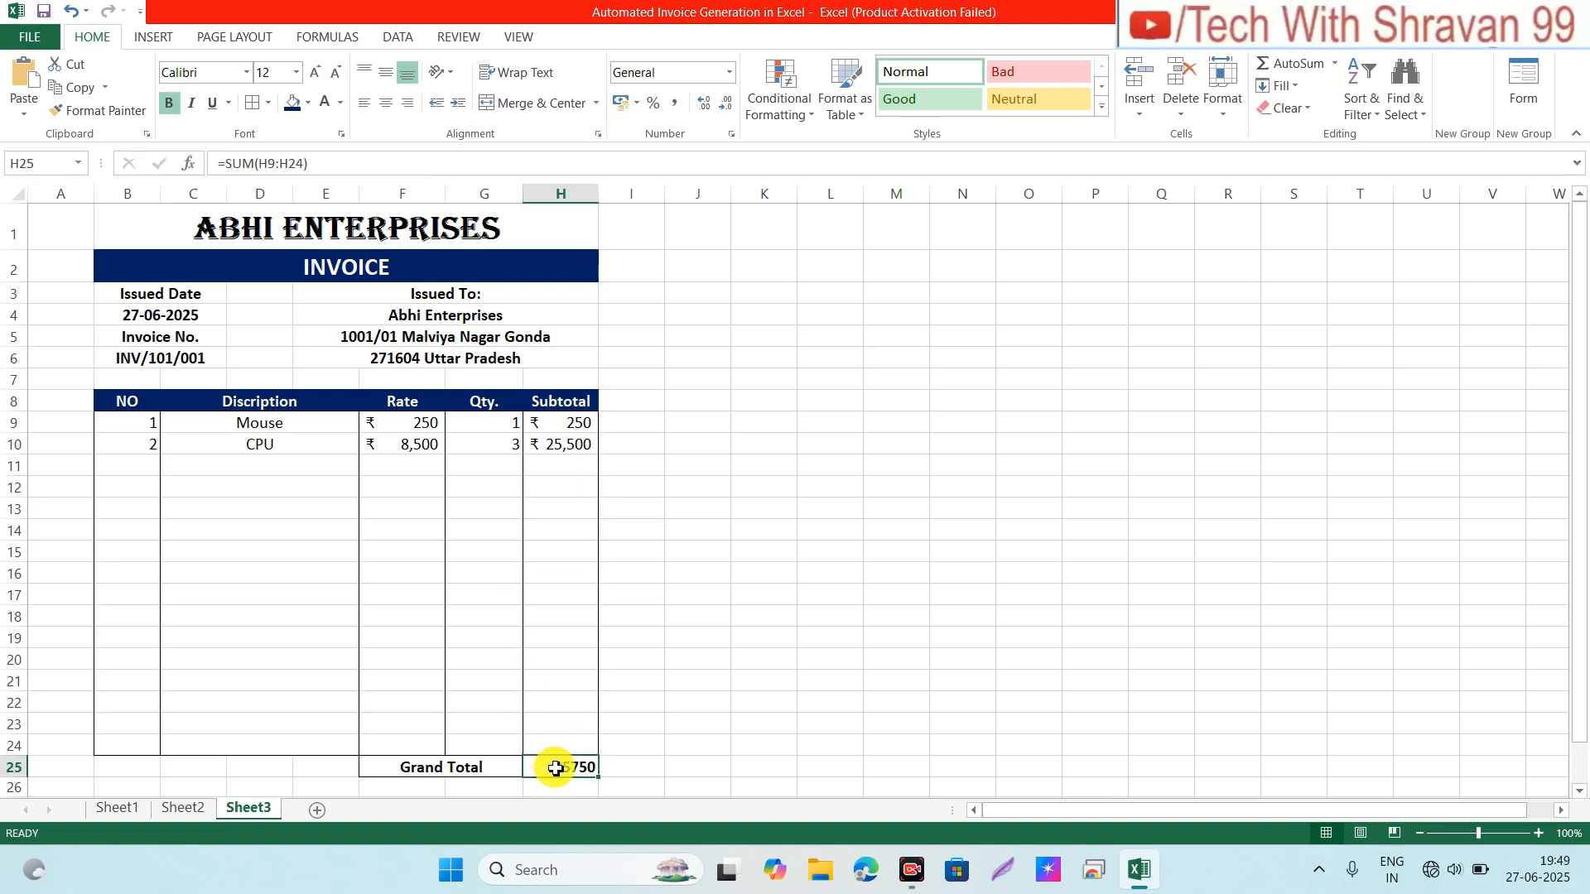
{"action": "left_click", "coordinate": [636, 102]}
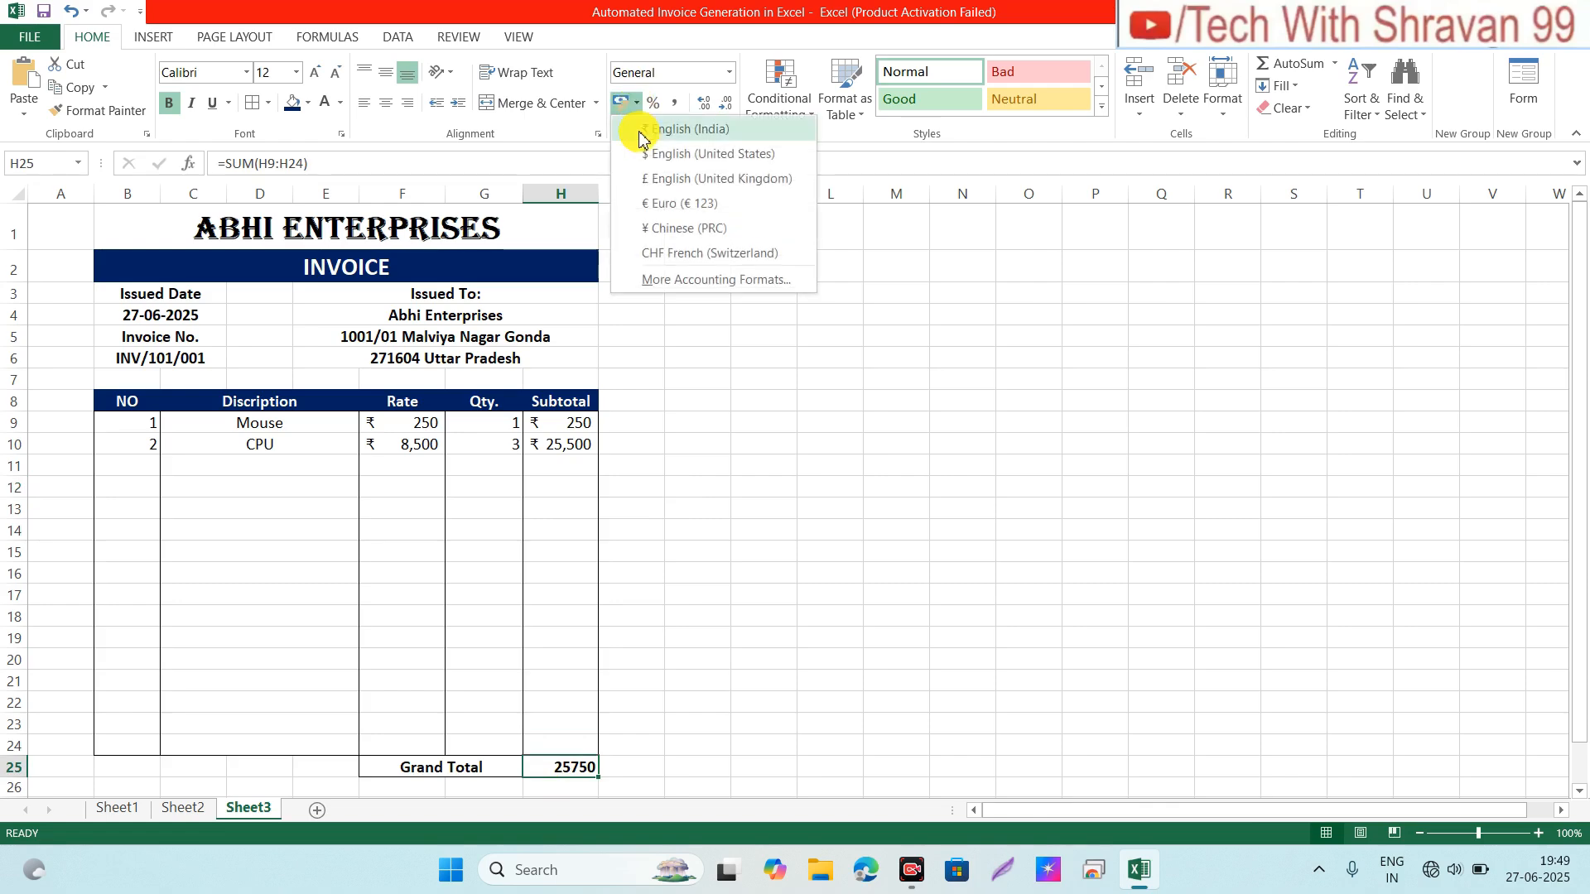
{"action": "left_click", "coordinate": [663, 130]}
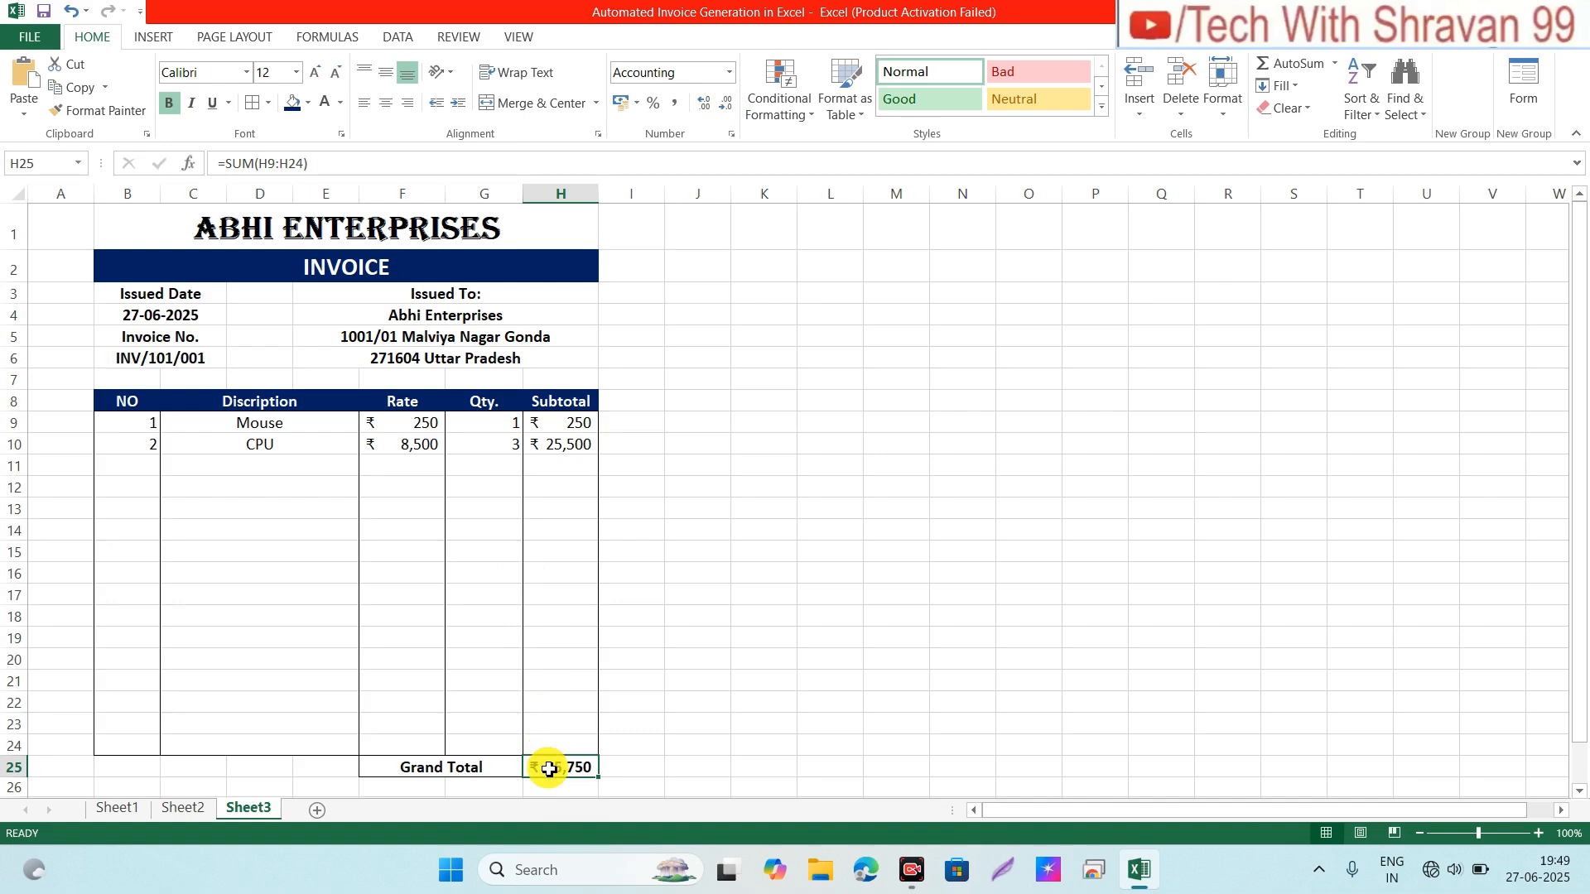
{"action": "left_click", "coordinate": [509, 724]}
{"action": "left_click", "coordinate": [474, 672]}
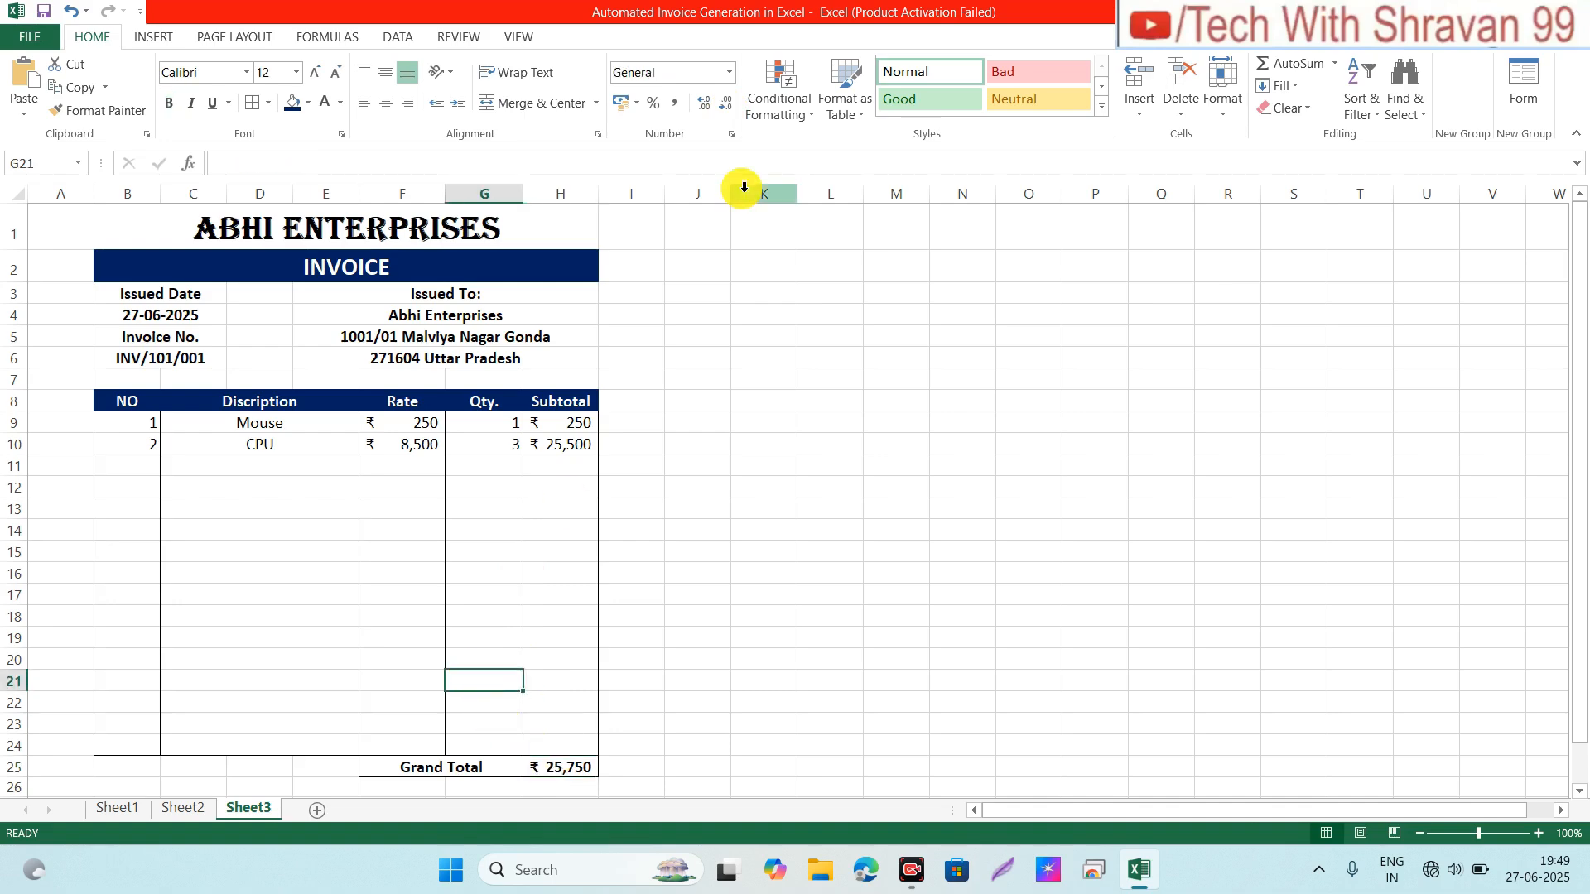
{"action": "left_click_drag", "start_coordinate": [597, 198], "coordinate": [605, 198]}
Step: Select the Qty. cells G9:G24
{"action": "left_click", "coordinate": [573, 485]}
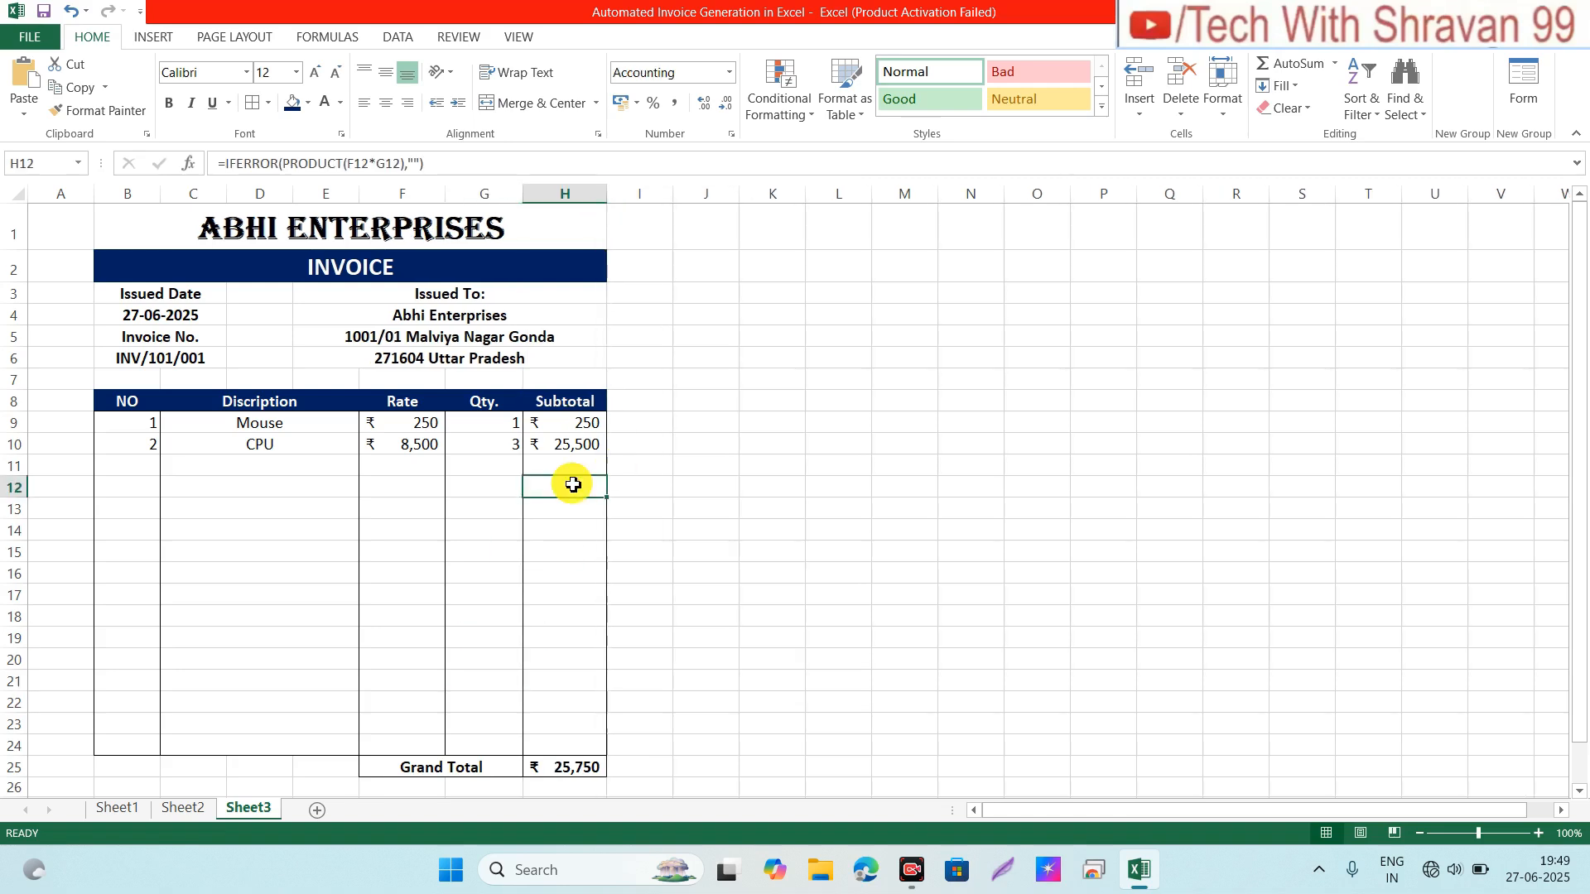
{"action": "left_click", "coordinate": [436, 444]}
{"action": "left_click", "coordinate": [507, 420]}
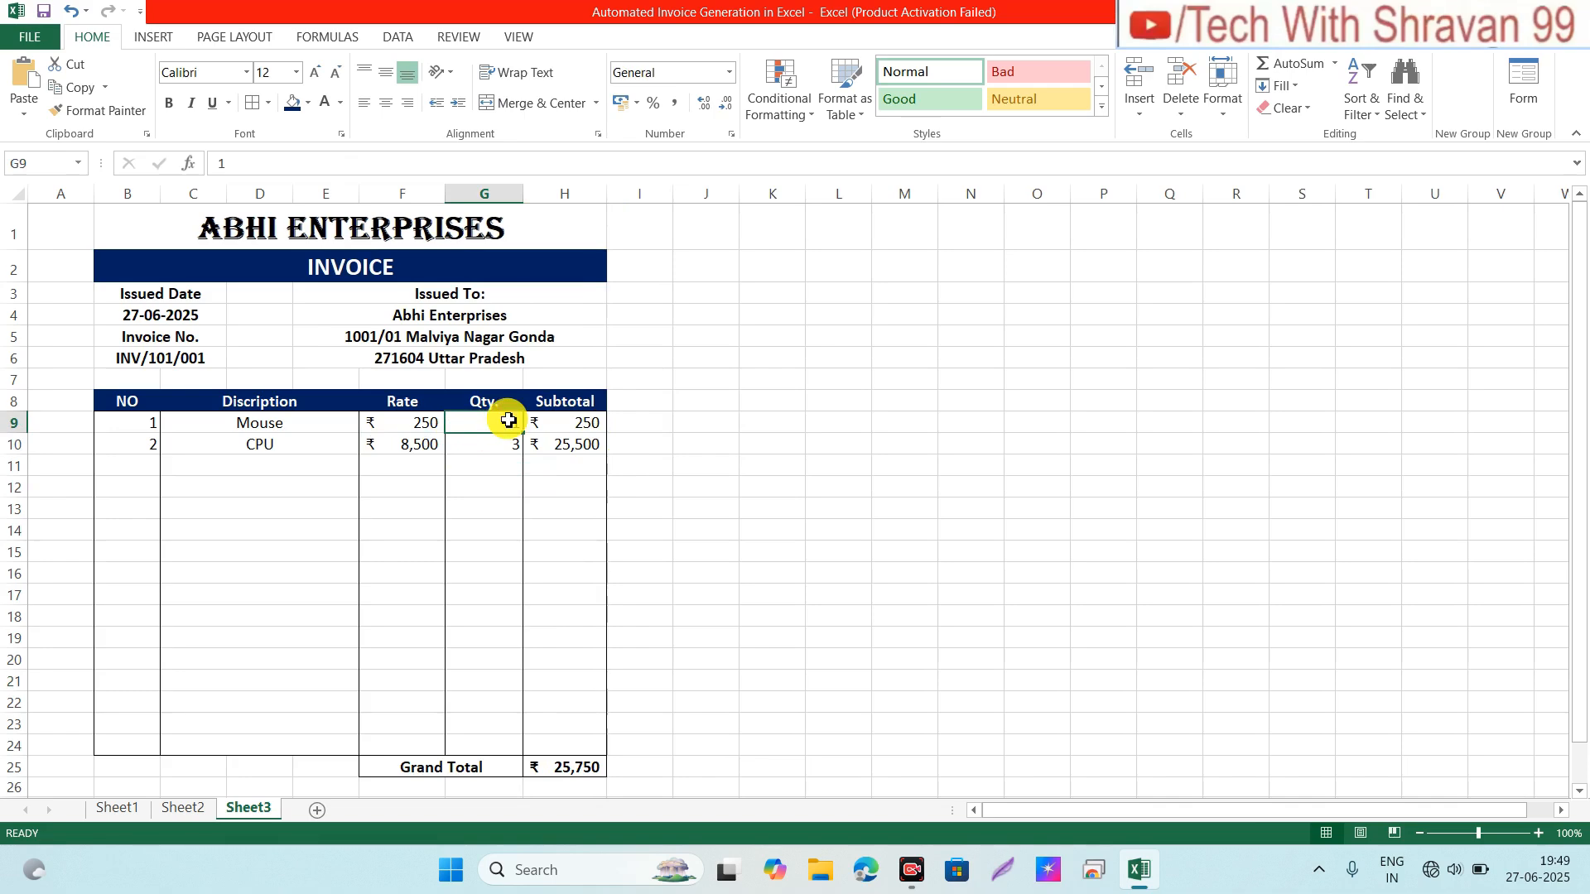
{"action": "key", "text": "shift+Down"}
{"action": "key", "text": "shift+Down"}
{"action": "key", "text": "shift+Down"}
{"action": "key", "text": "shift+Down"}
{"action": "key", "text": "shift+Down"}
{"action": "key", "text": "shift+Down"}
{"action": "key", "text": "shift+Down"}
{"action": "key", "text": "shift+Down"}
{"action": "key", "text": "shift+Down"}
{"action": "key", "text": "shift+Down"}
{"action": "key", "text": "shift+Down"}
{"action": "key", "text": "shift+Down"}
{"action": "key", "text": "shift+Down"}
{"action": "key", "text": "shift+Down"}
{"action": "key", "text": "shift+Down"}
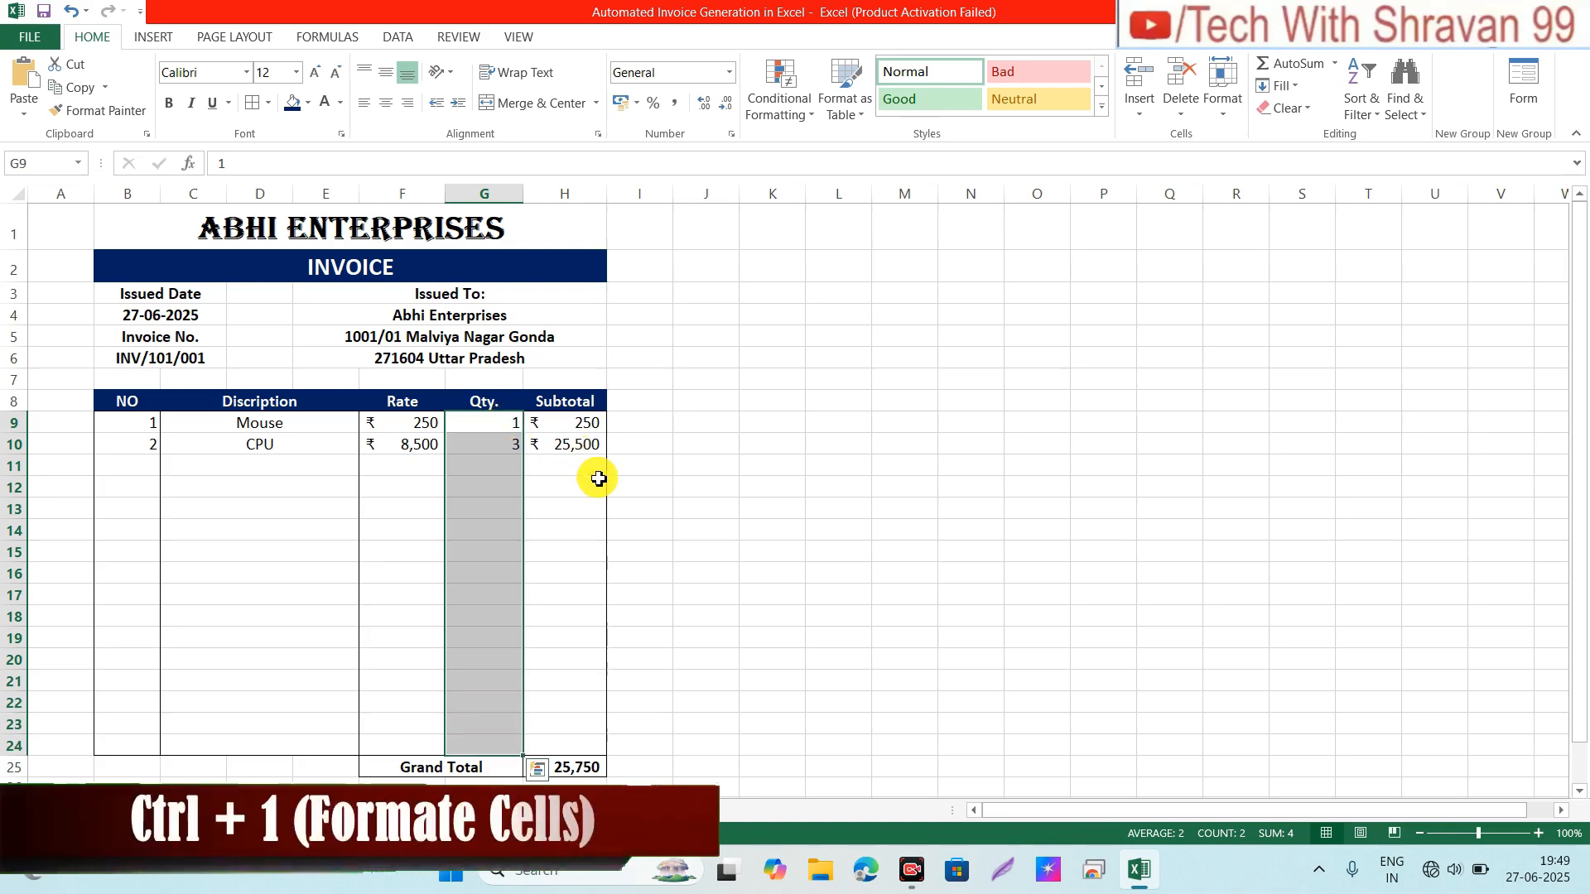
Step: Give G9:G24 the custom number format # "pcs" so quantities read 1 pcs and 3 pcs
{"action": "key", "text": "ctrl+1"}
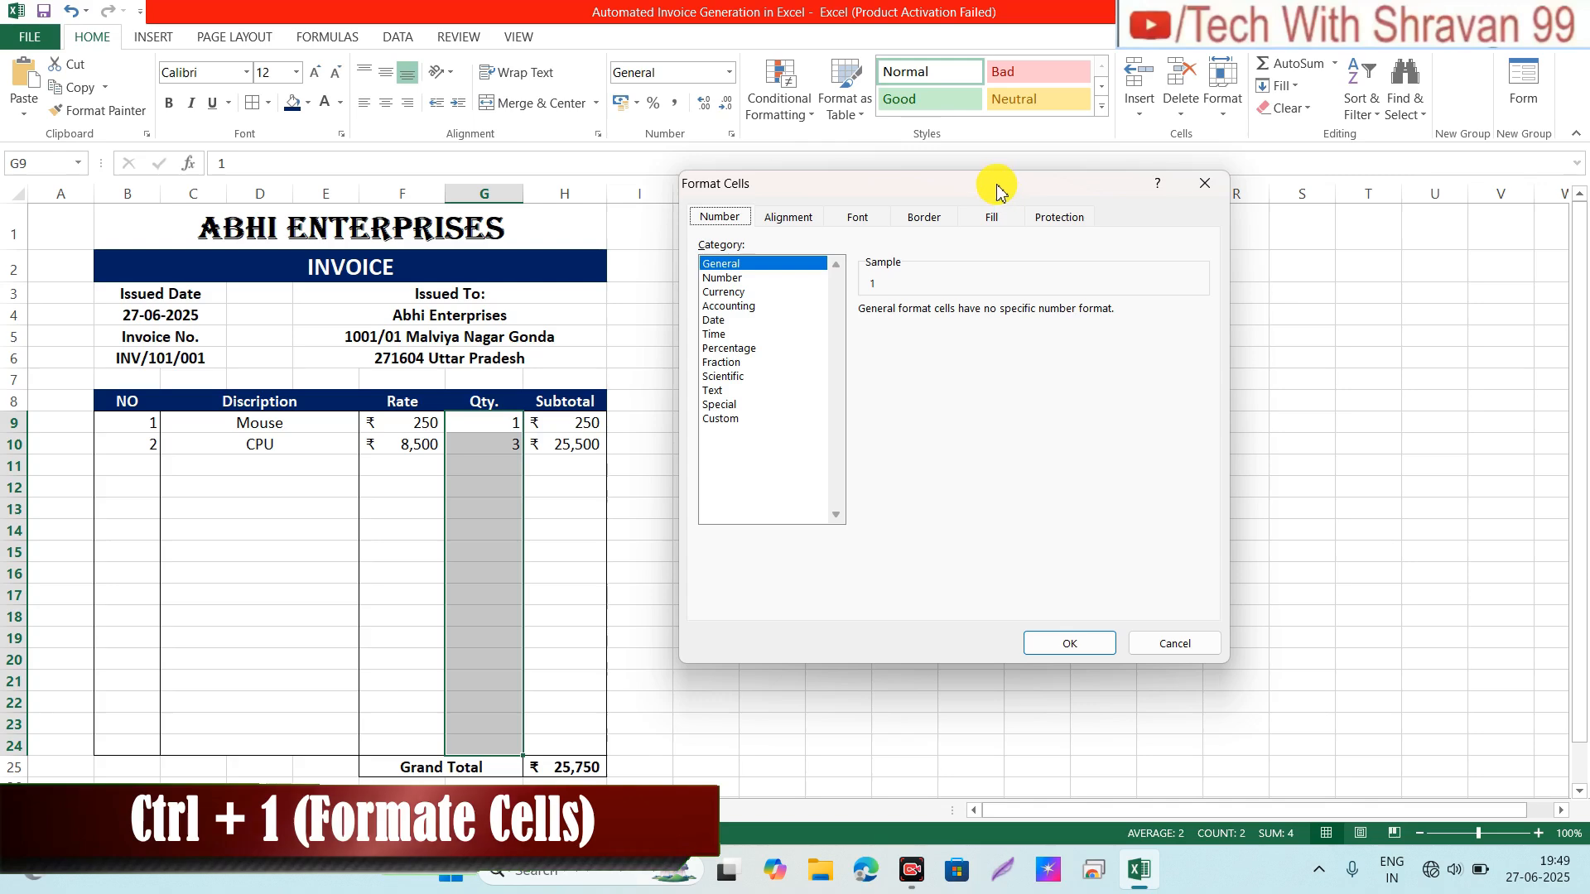
{"action": "left_click_drag", "start_coordinate": [997, 189], "coordinate": [947, 178]}
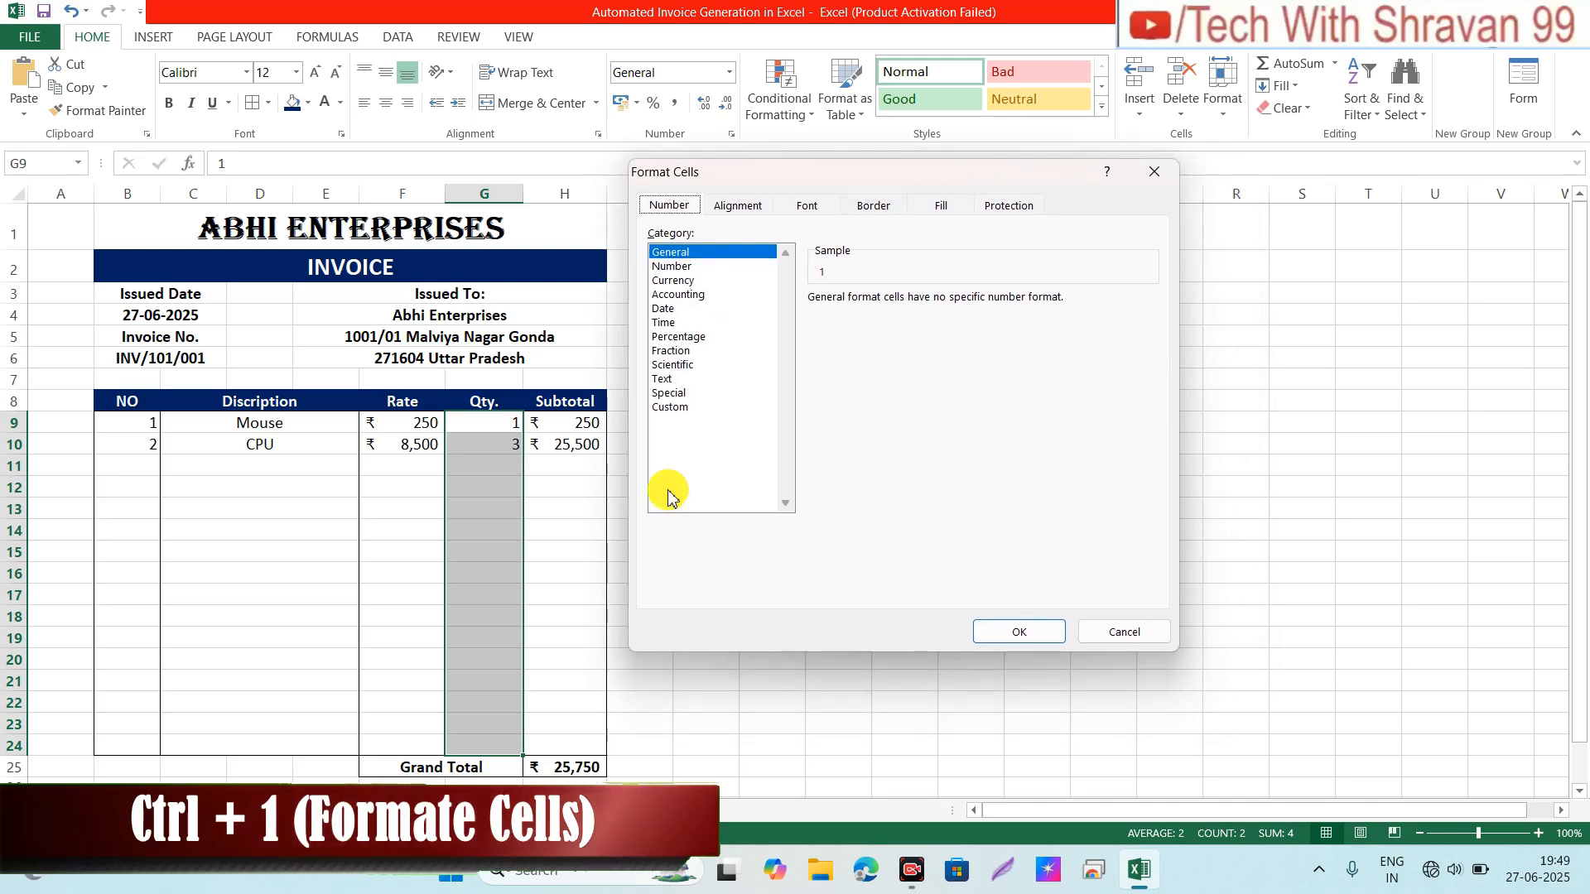
{"action": "left_click", "coordinate": [665, 414]}
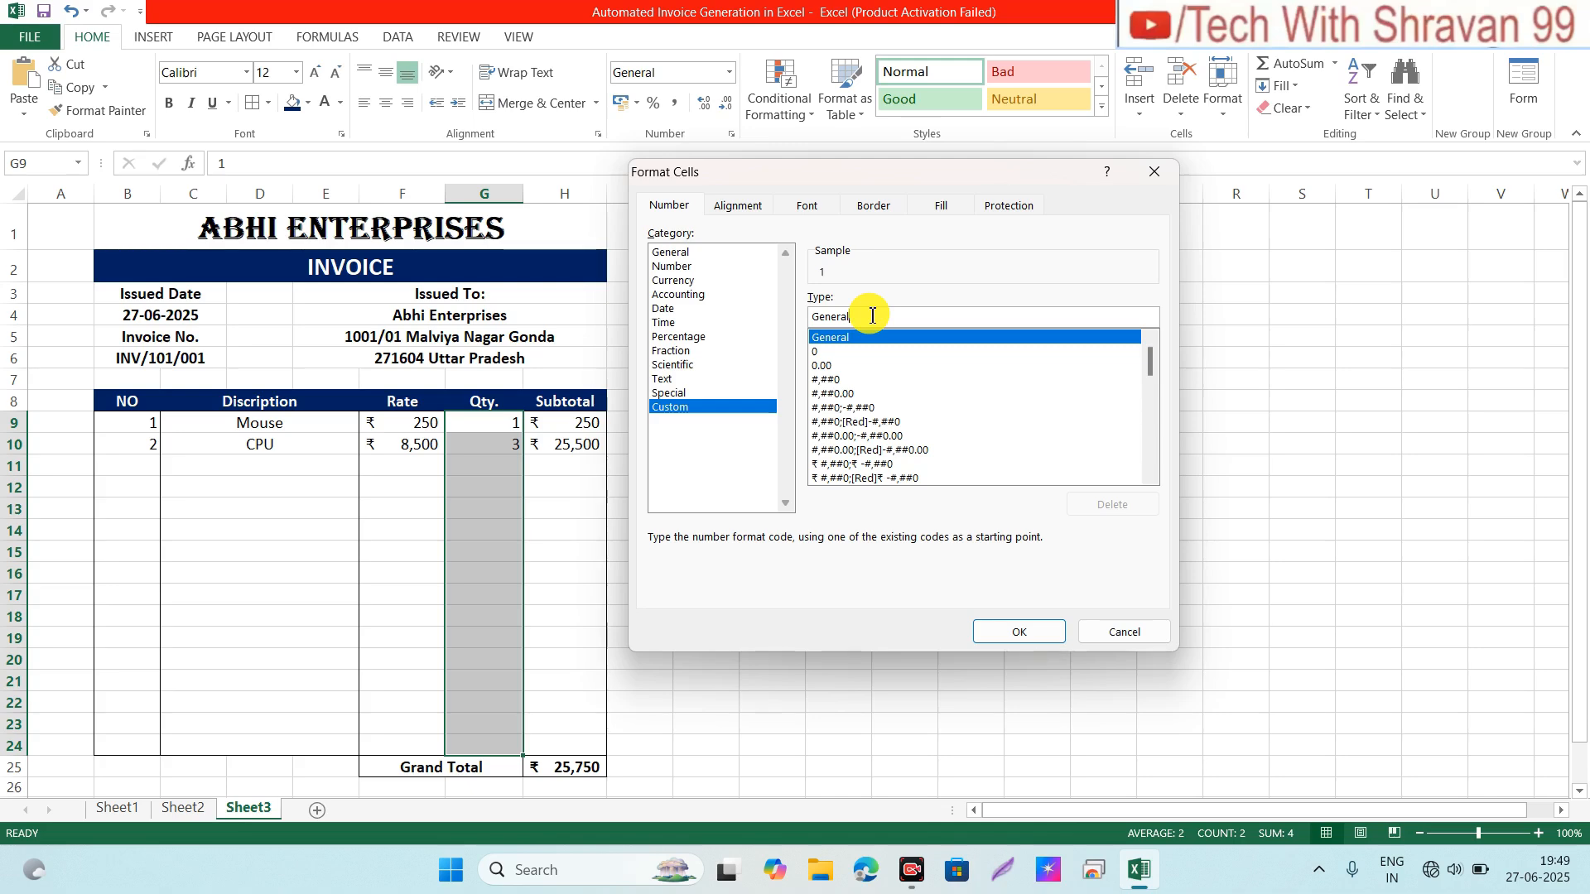
{"action": "key", "text": "BackSpace"}
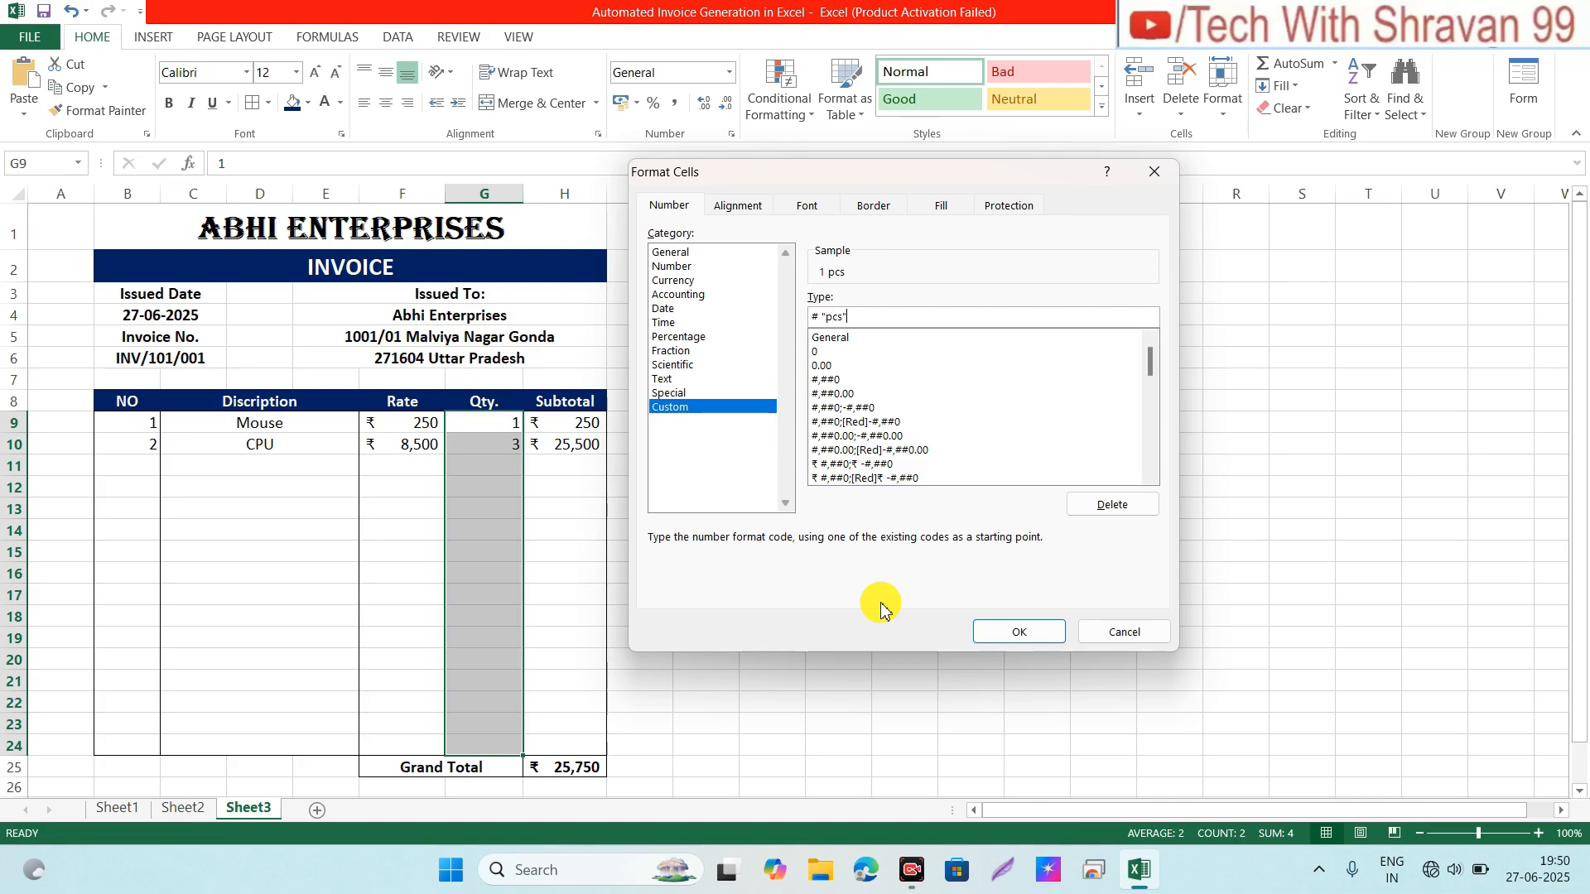
{"action": "left_click", "coordinate": [1011, 630]}
{"action": "left_click", "coordinate": [492, 423]}
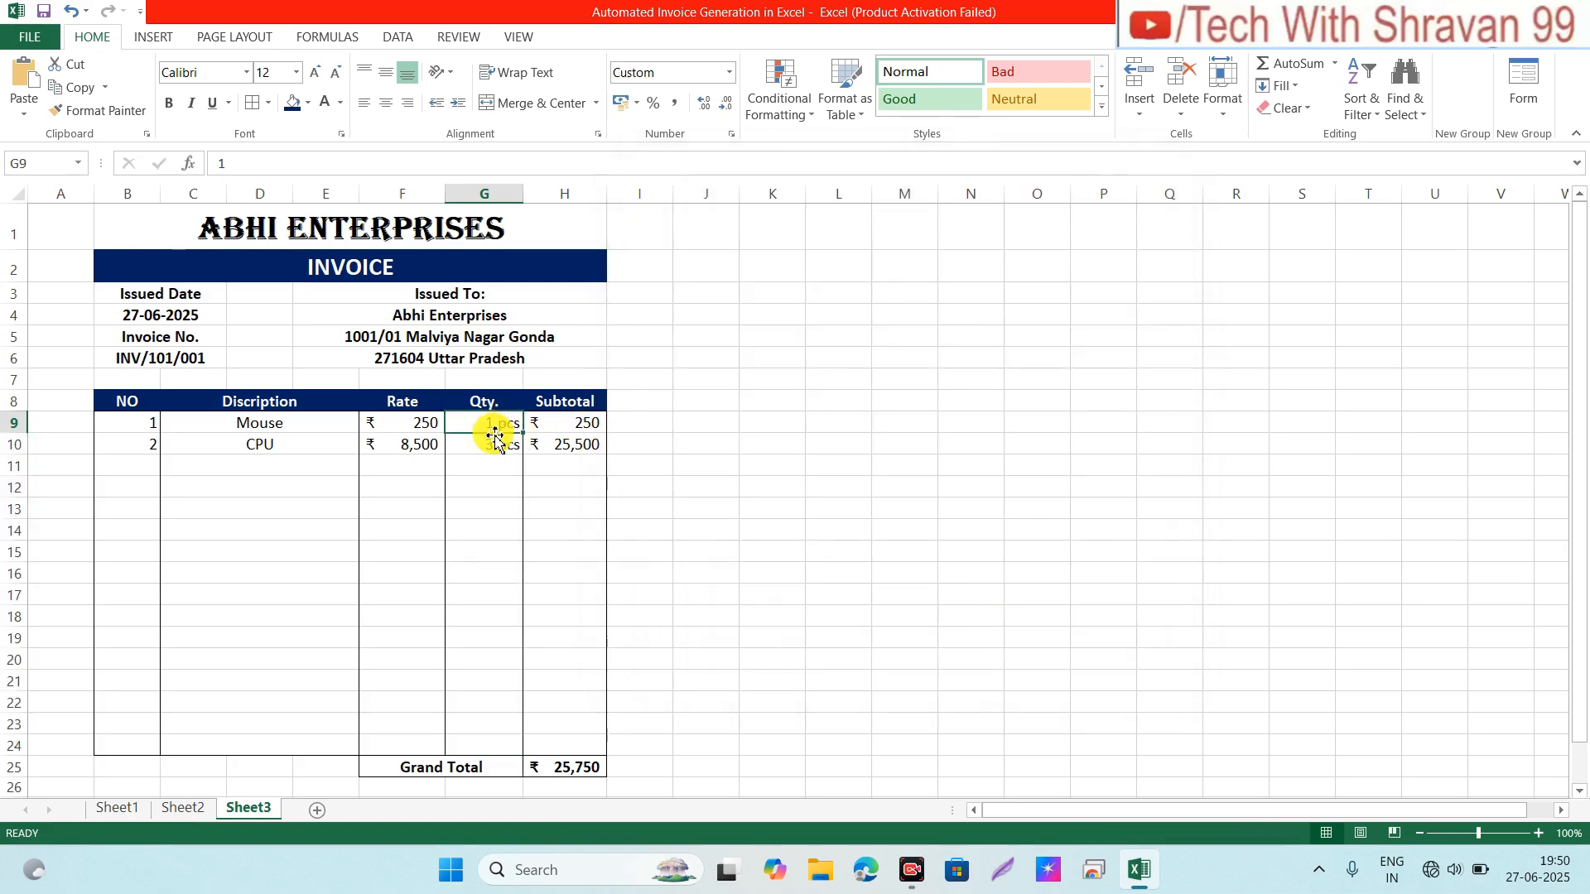
{"action": "left_click", "coordinate": [488, 443]}
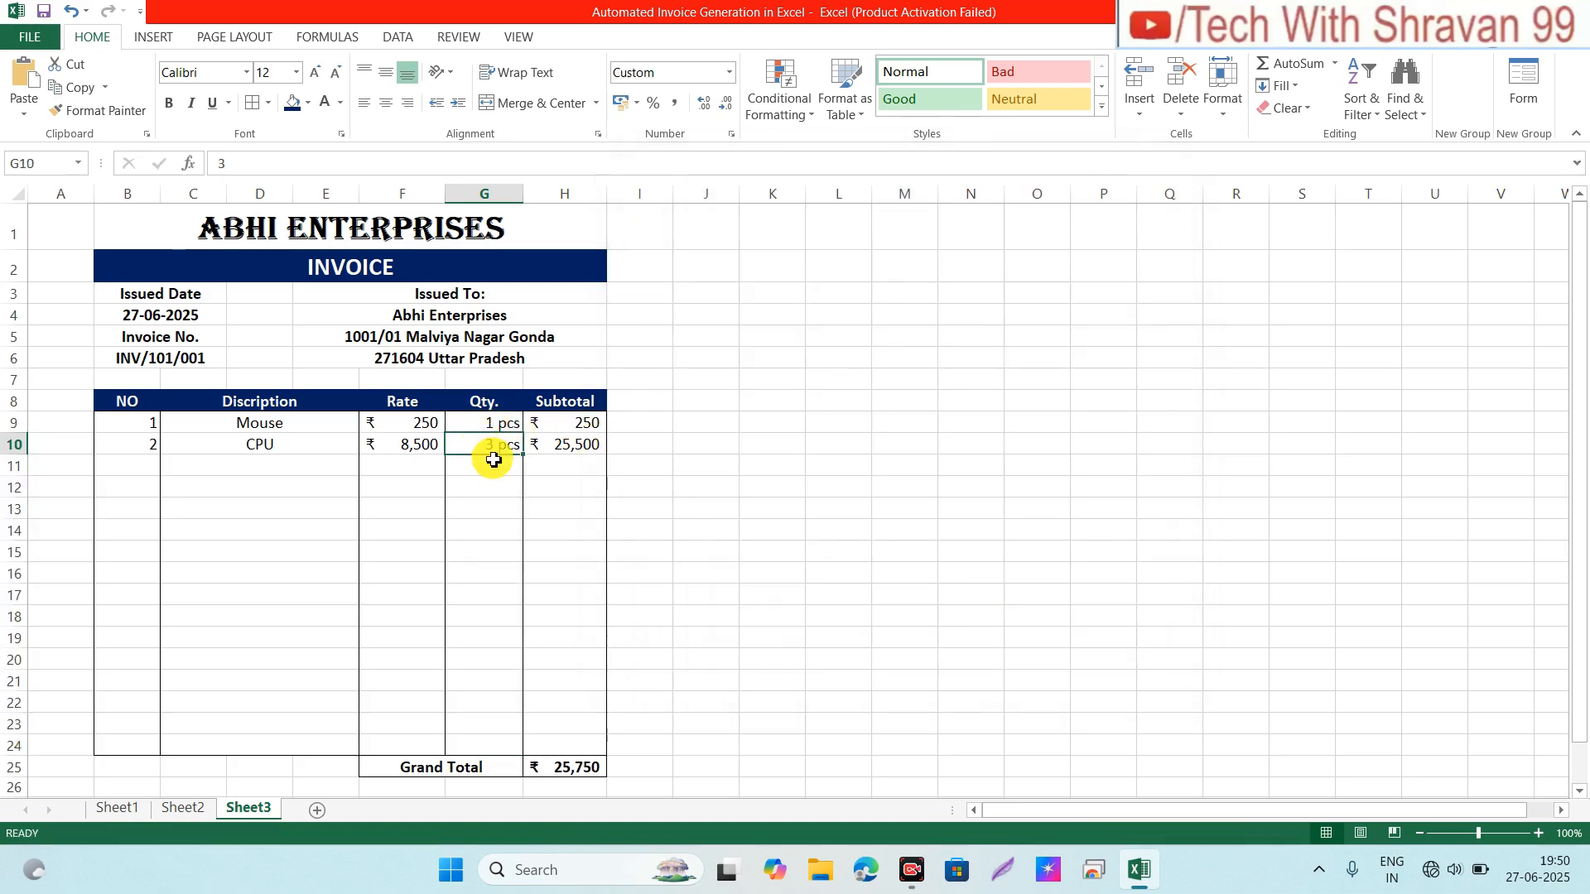
{"action": "left_click", "coordinate": [494, 465]}
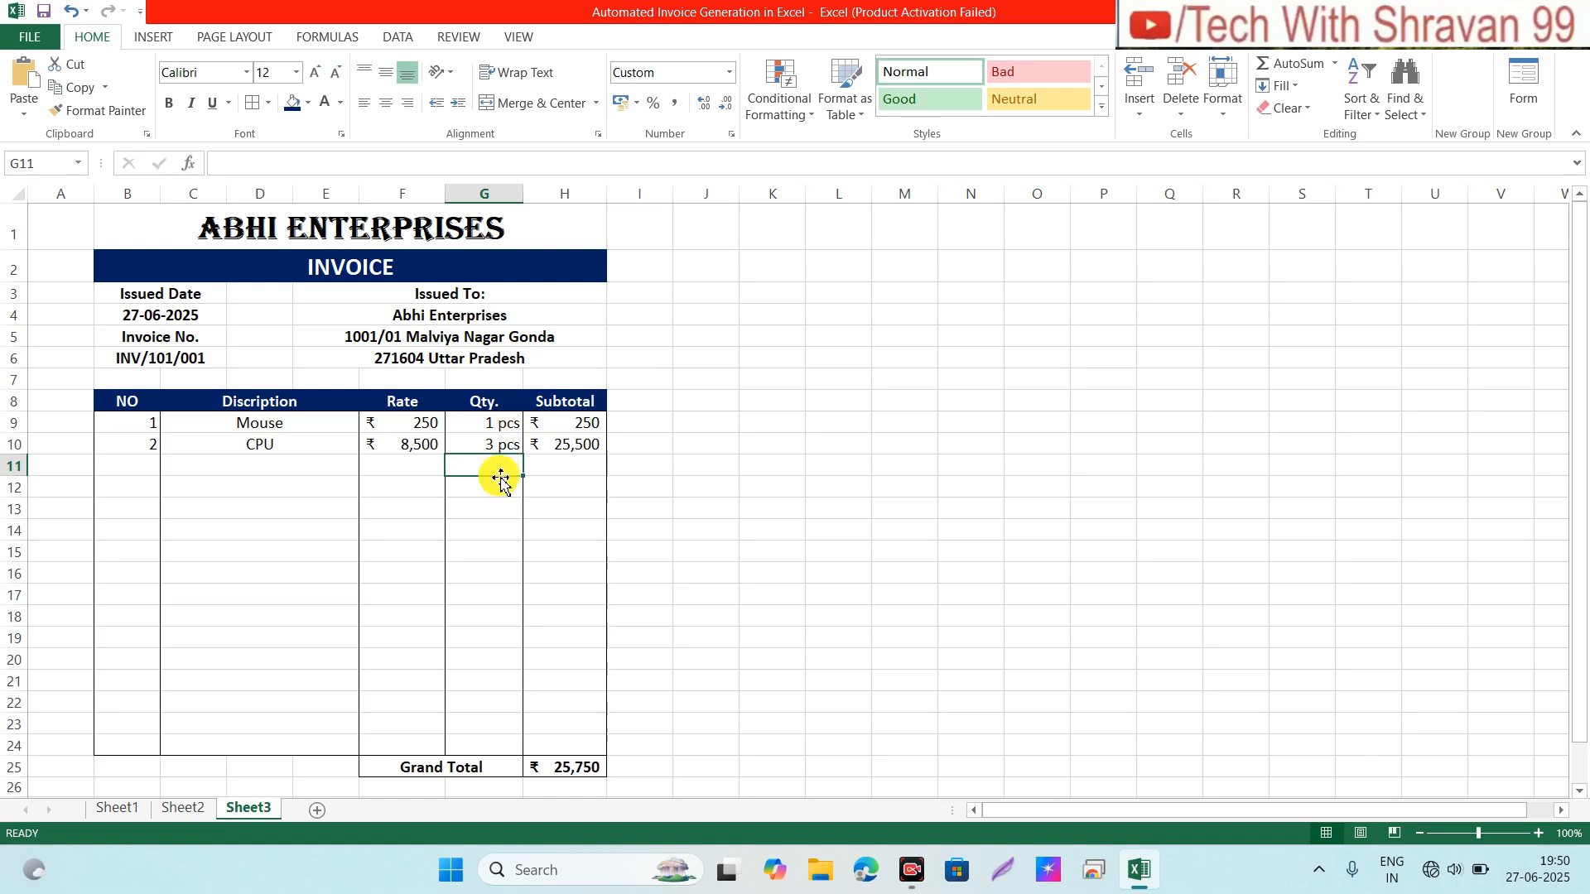
Step: Pick Vivo y15 in C11 and enter quantity 3, giving subtotal ₹ 36,000 and Grand Total ₹ 61,750
{"action": "left_click", "coordinate": [257, 464]}
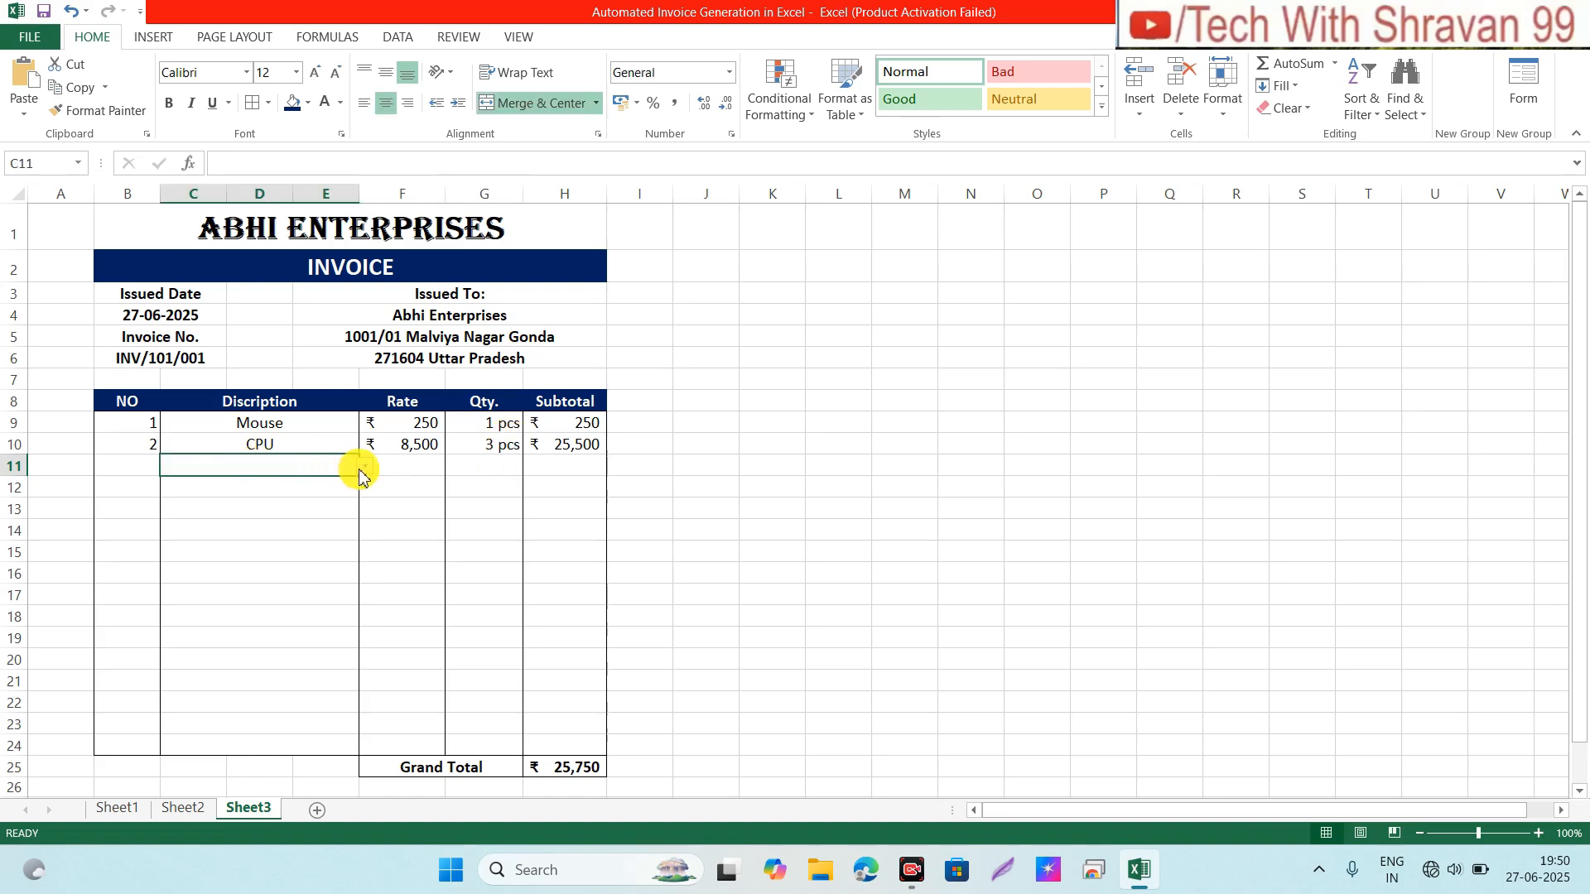
{"action": "left_click", "coordinate": [364, 466]}
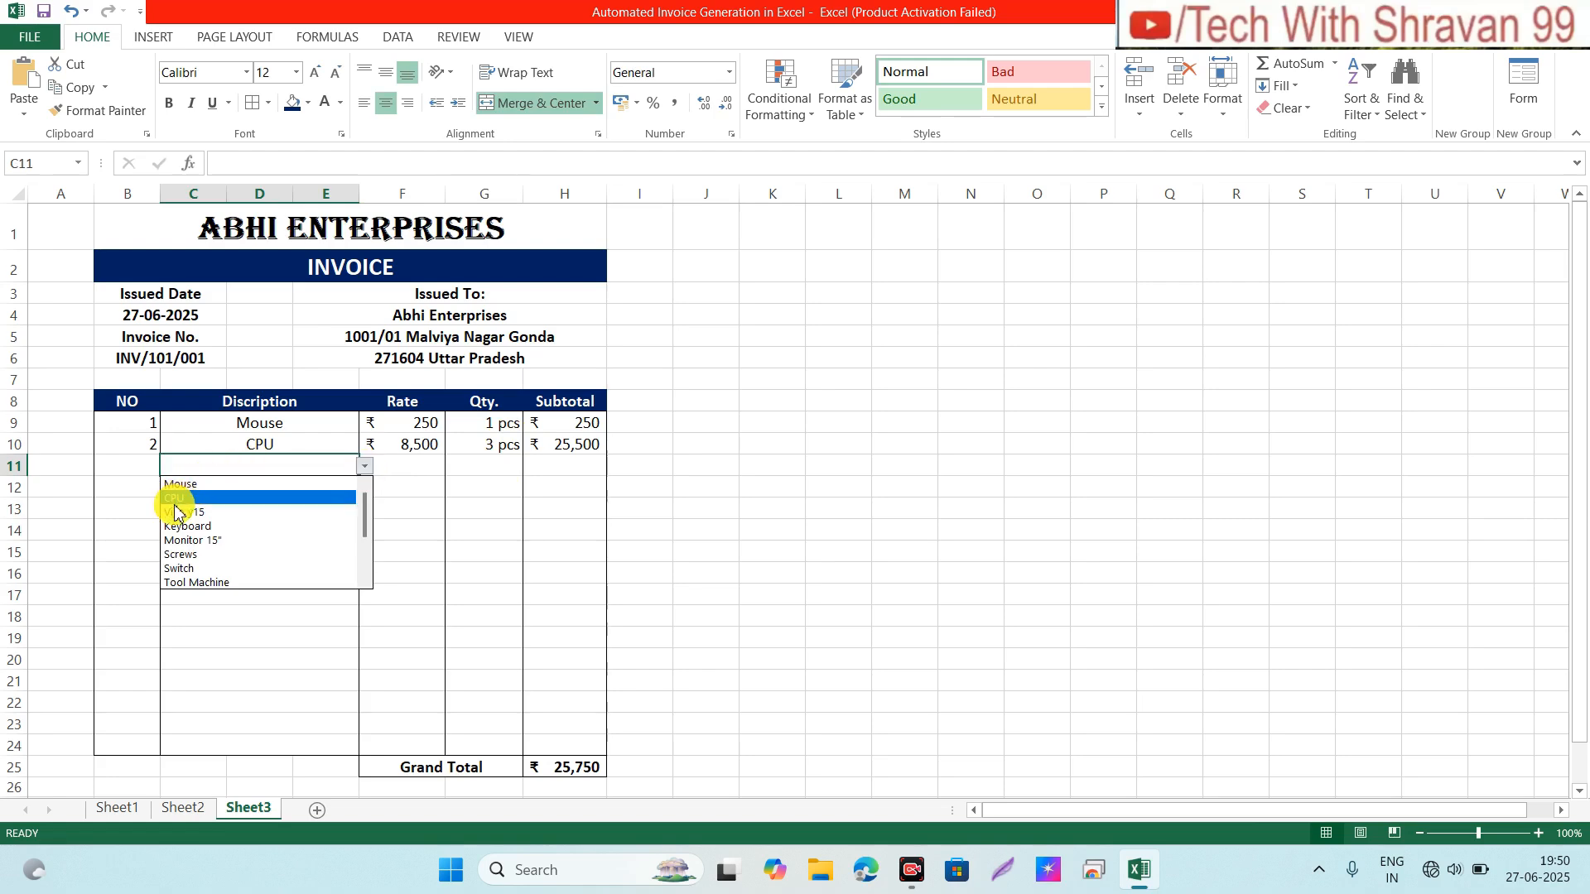
{"action": "left_click", "coordinate": [177, 511]}
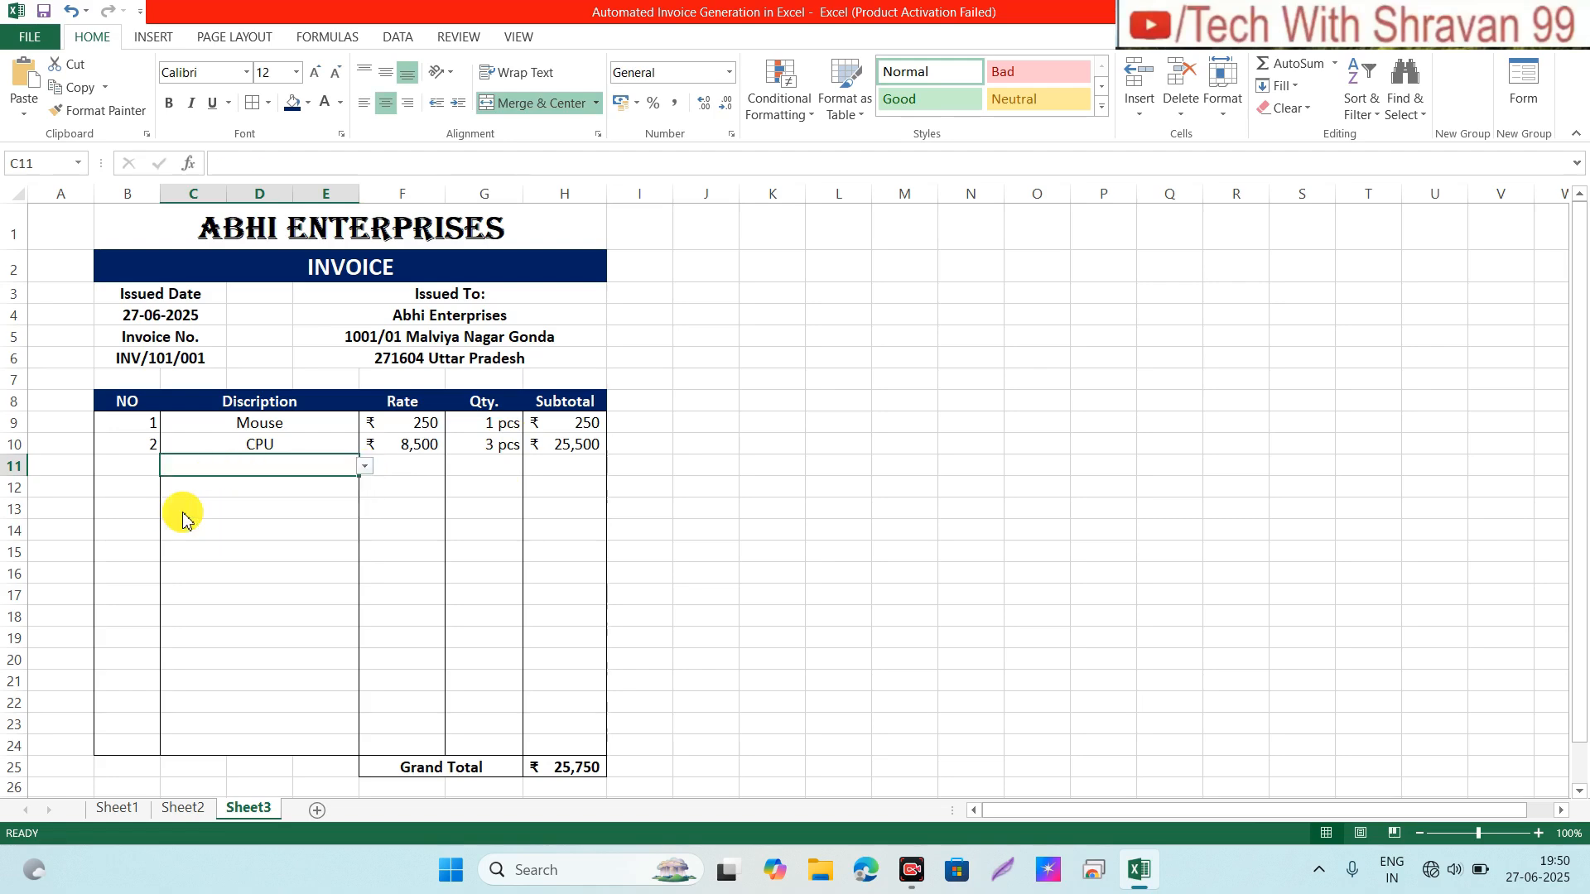
{"action": "left_click", "coordinate": [125, 463]}
{"action": "left_click", "coordinate": [383, 465]}
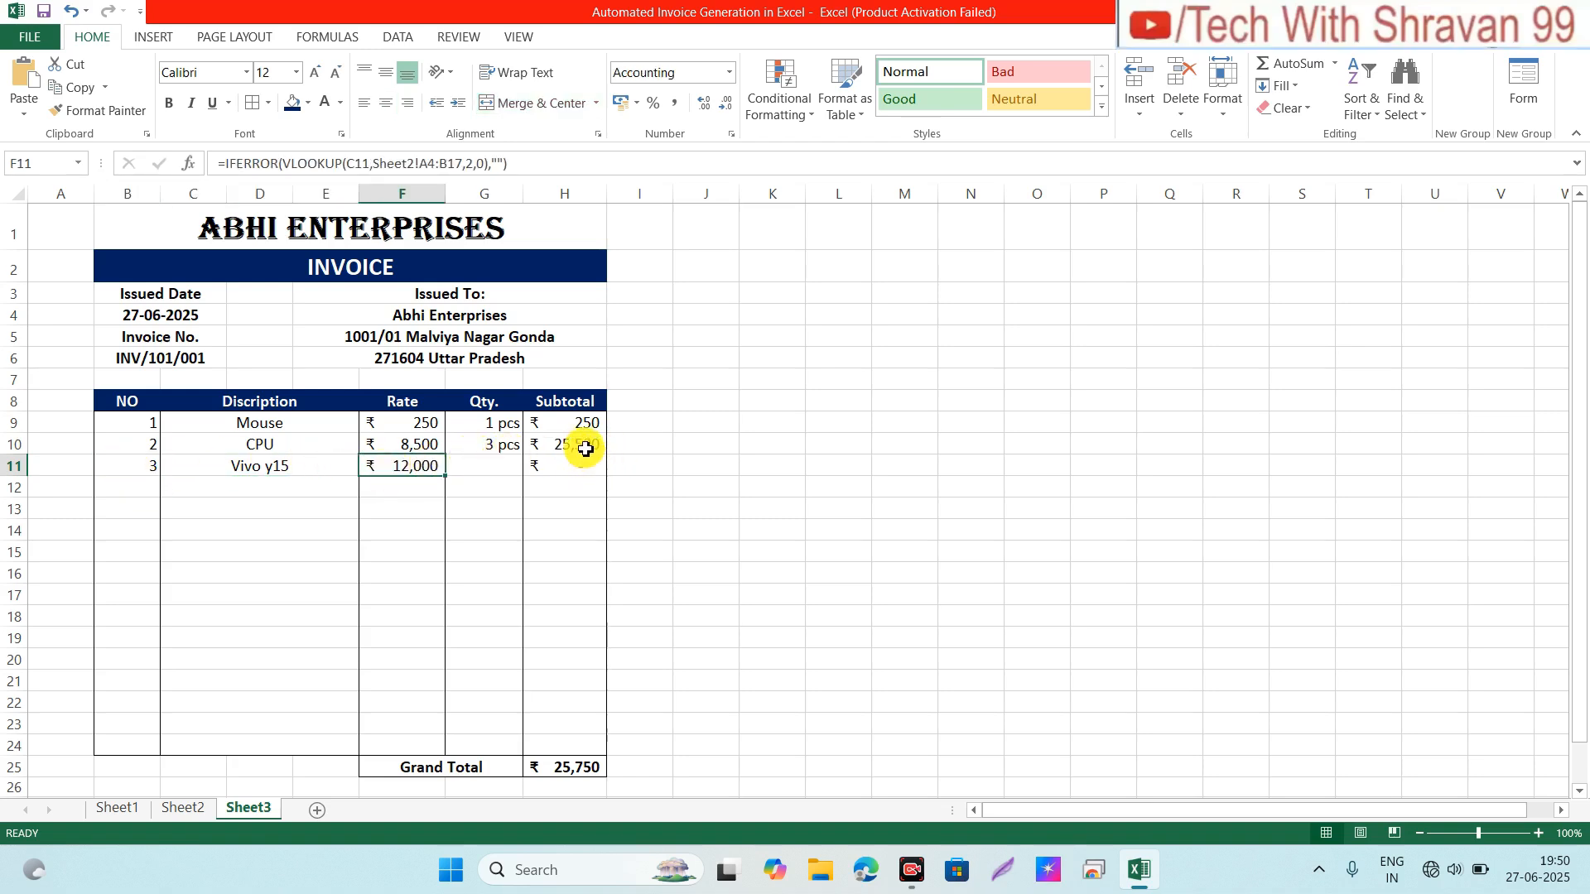
{"action": "left_click", "coordinate": [569, 471]}
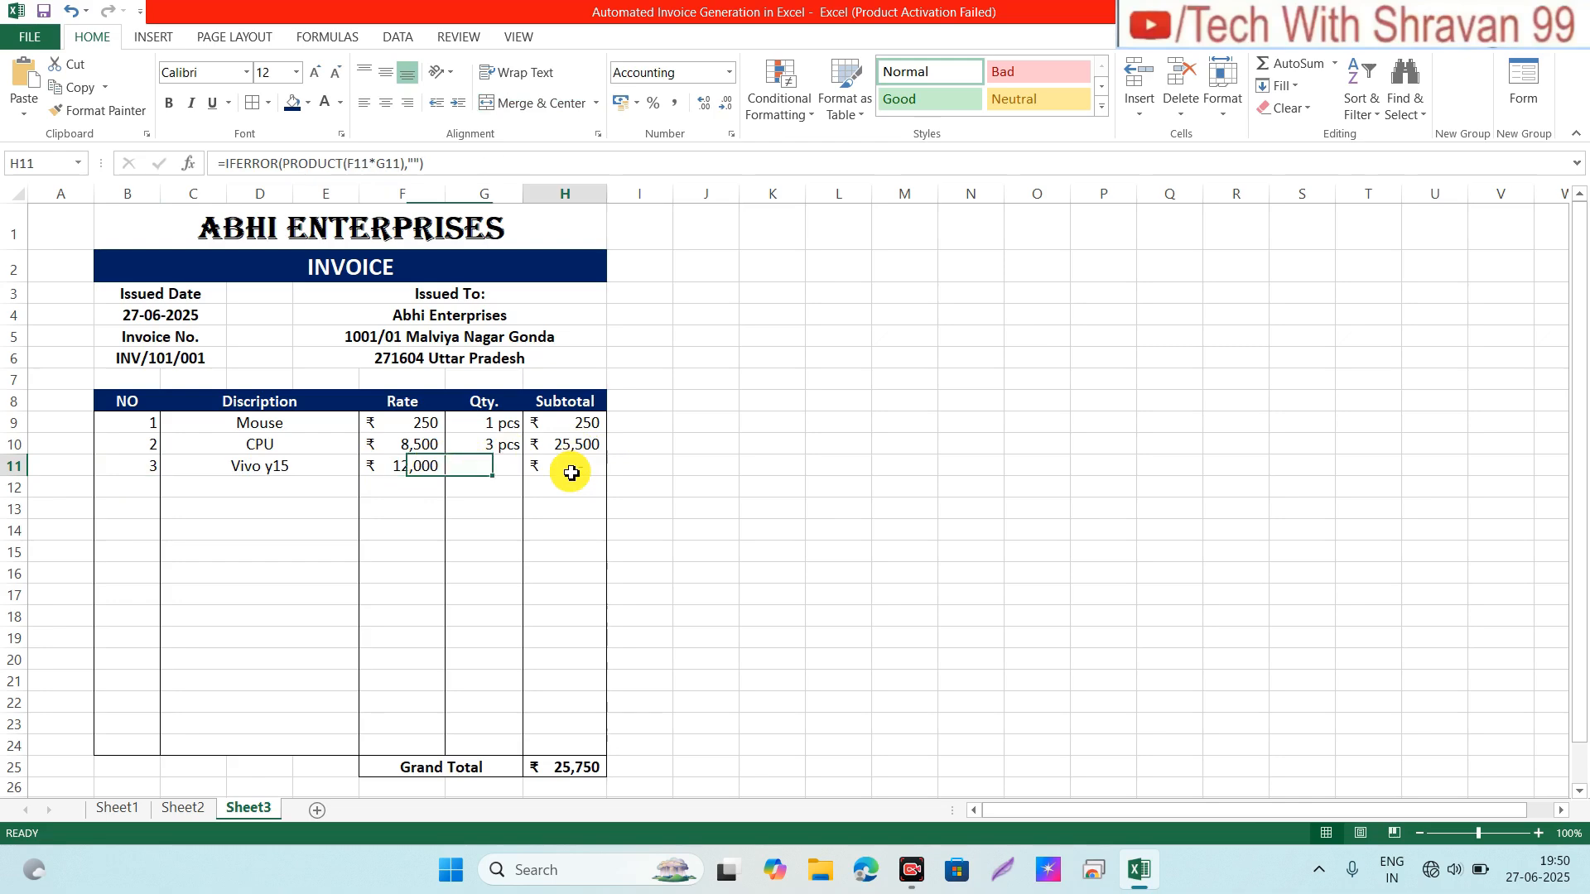
{"action": "left_click", "coordinate": [501, 470]}
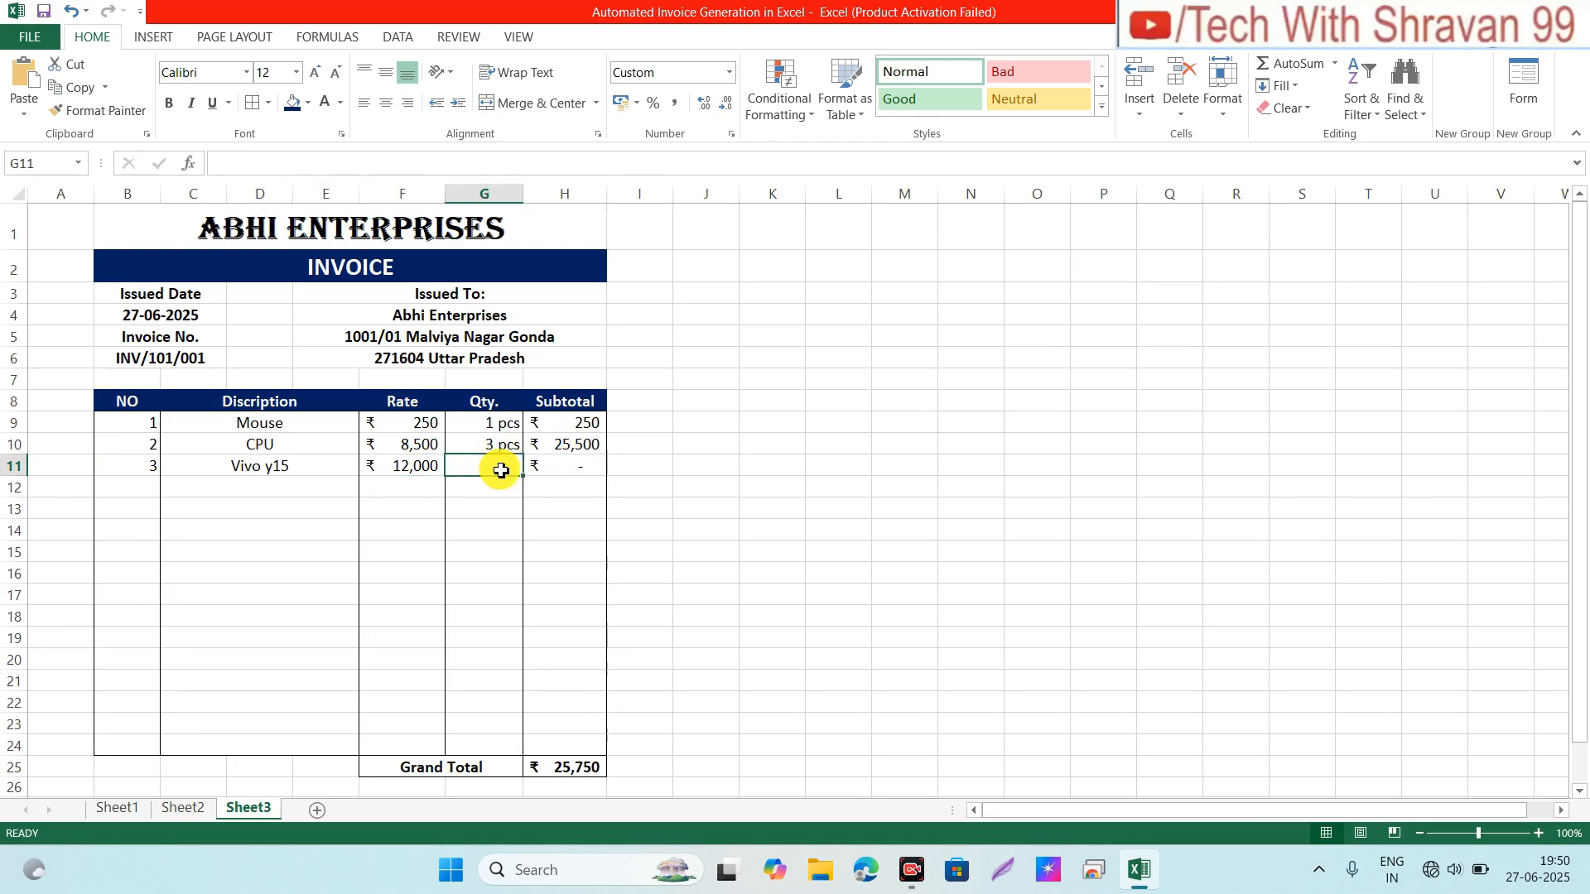
{"action": "type", "text": "3"}
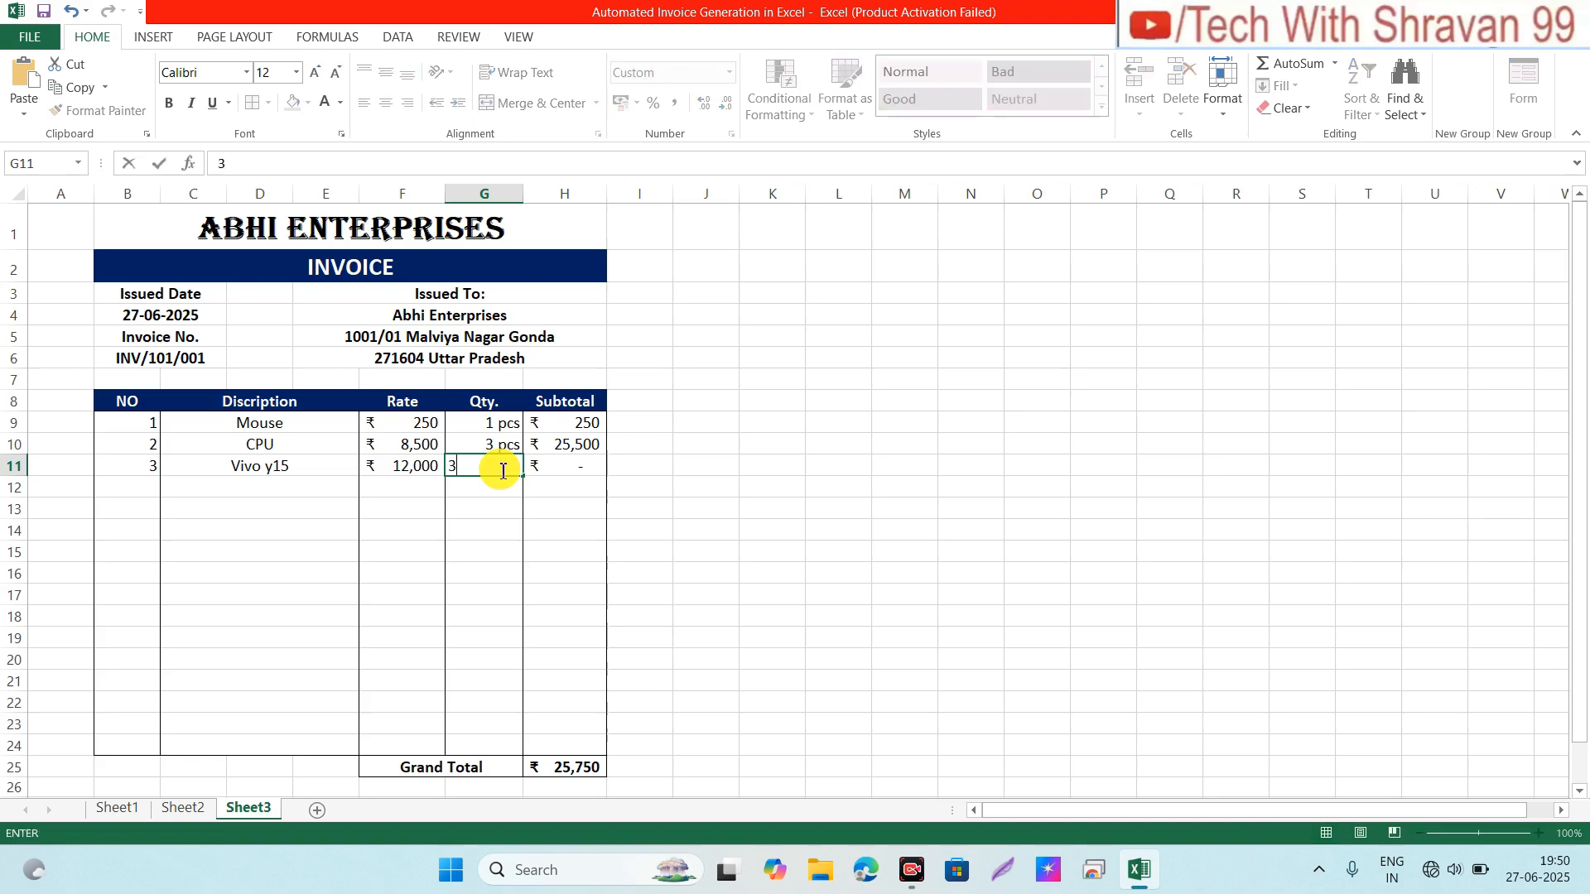
{"action": "key", "text": "Return"}
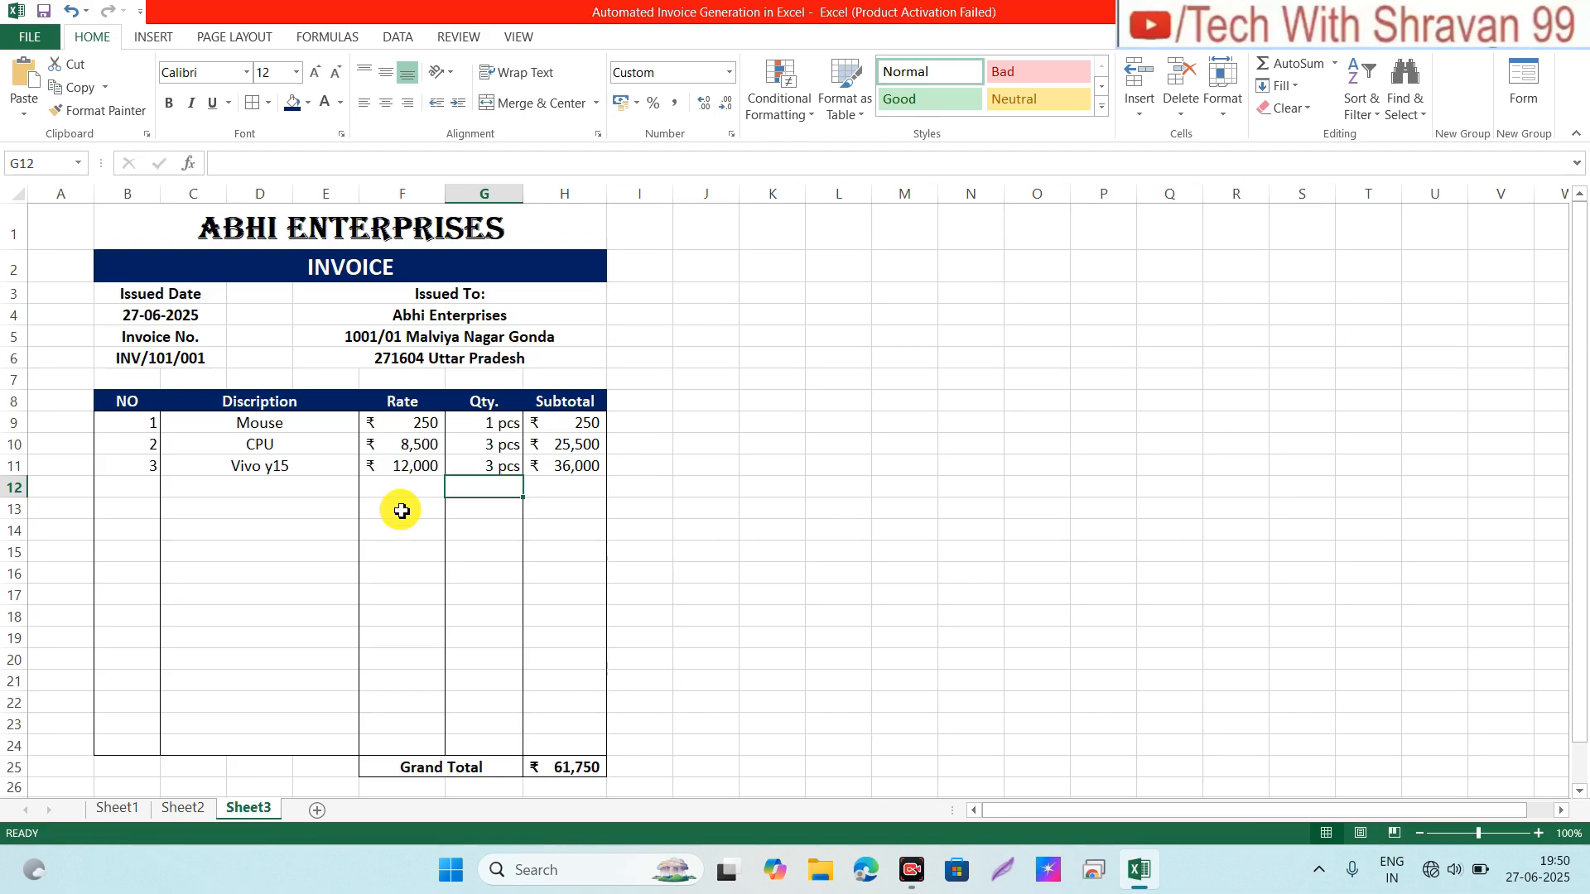
{"action": "left_click", "coordinate": [270, 246]}
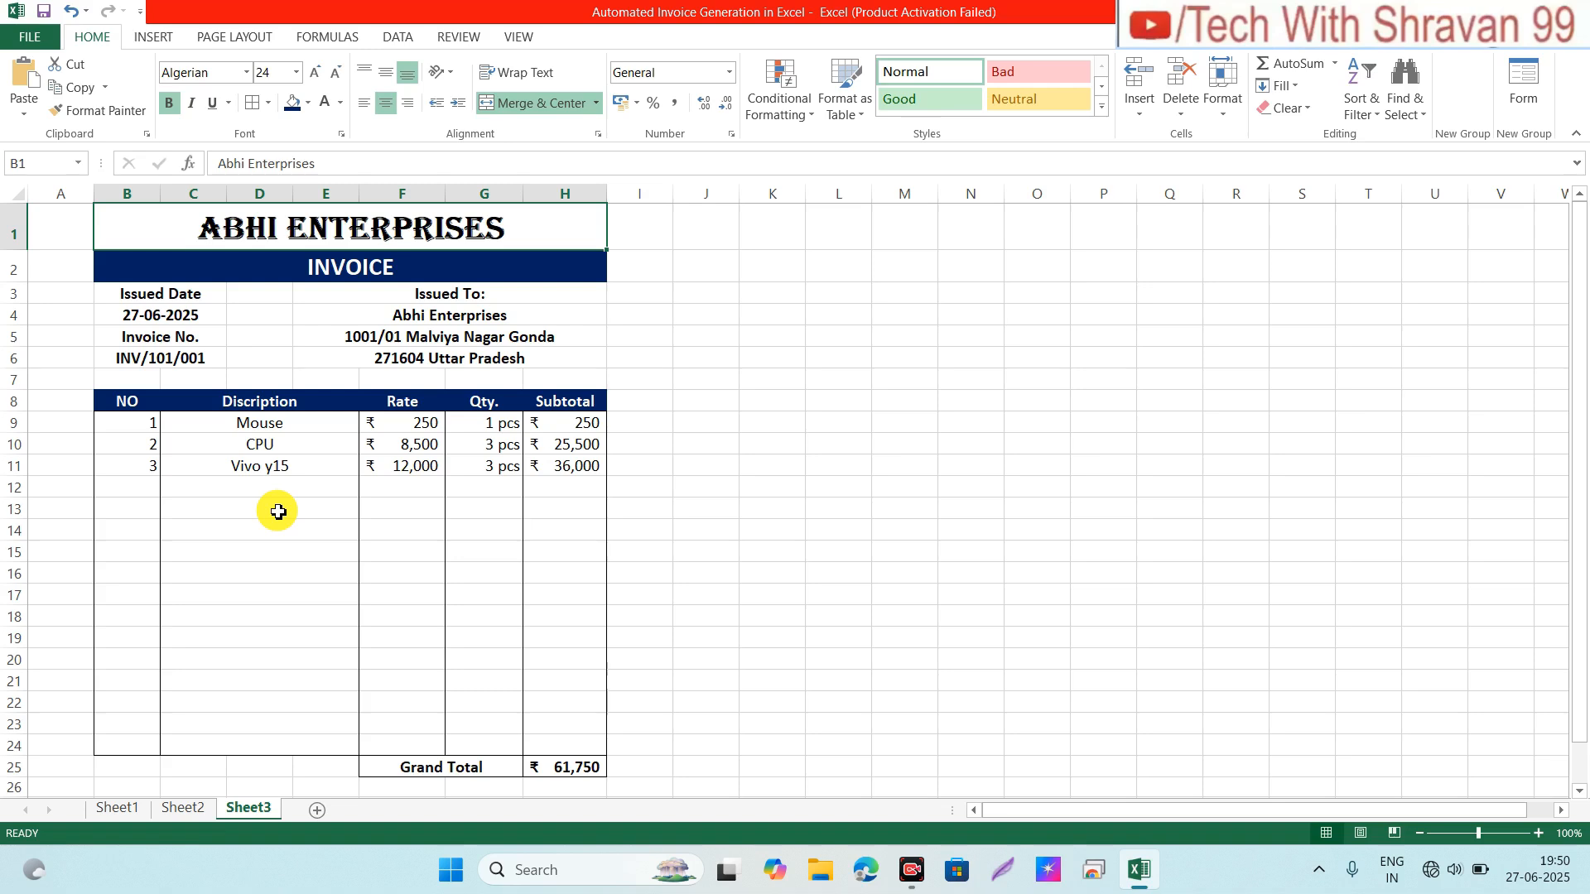
Step: Narrow column A to shift the invoice left, checking the print preview before and after
{"action": "key", "text": "ctrl+p"}
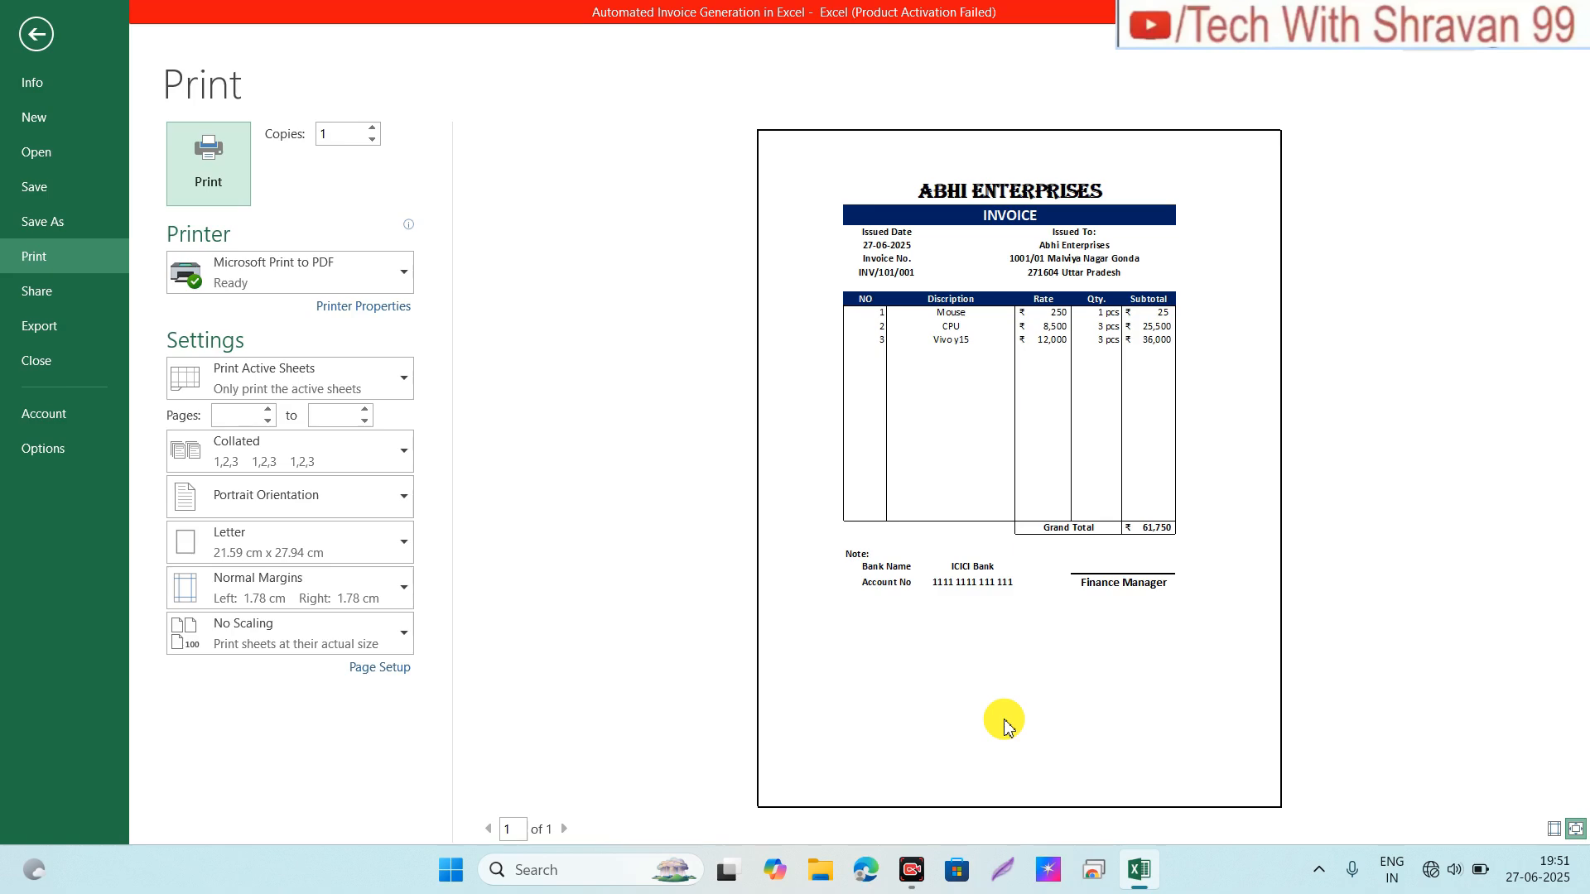
{"action": "key", "text": "Escape"}
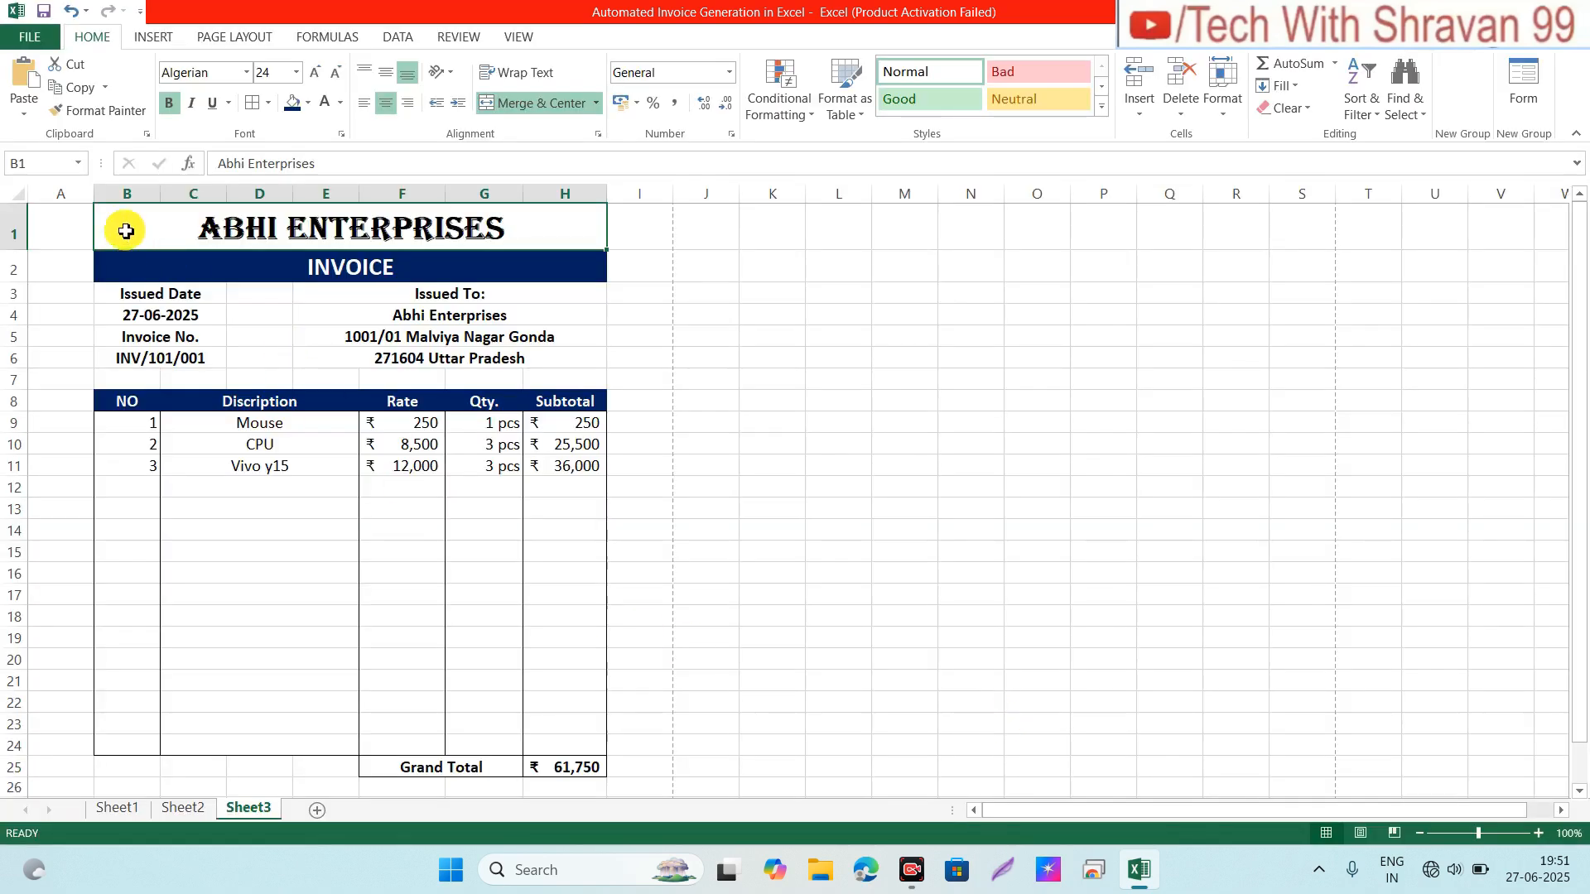
{"action": "left_click_drag", "start_coordinate": [94, 193], "coordinate": [63, 196]}
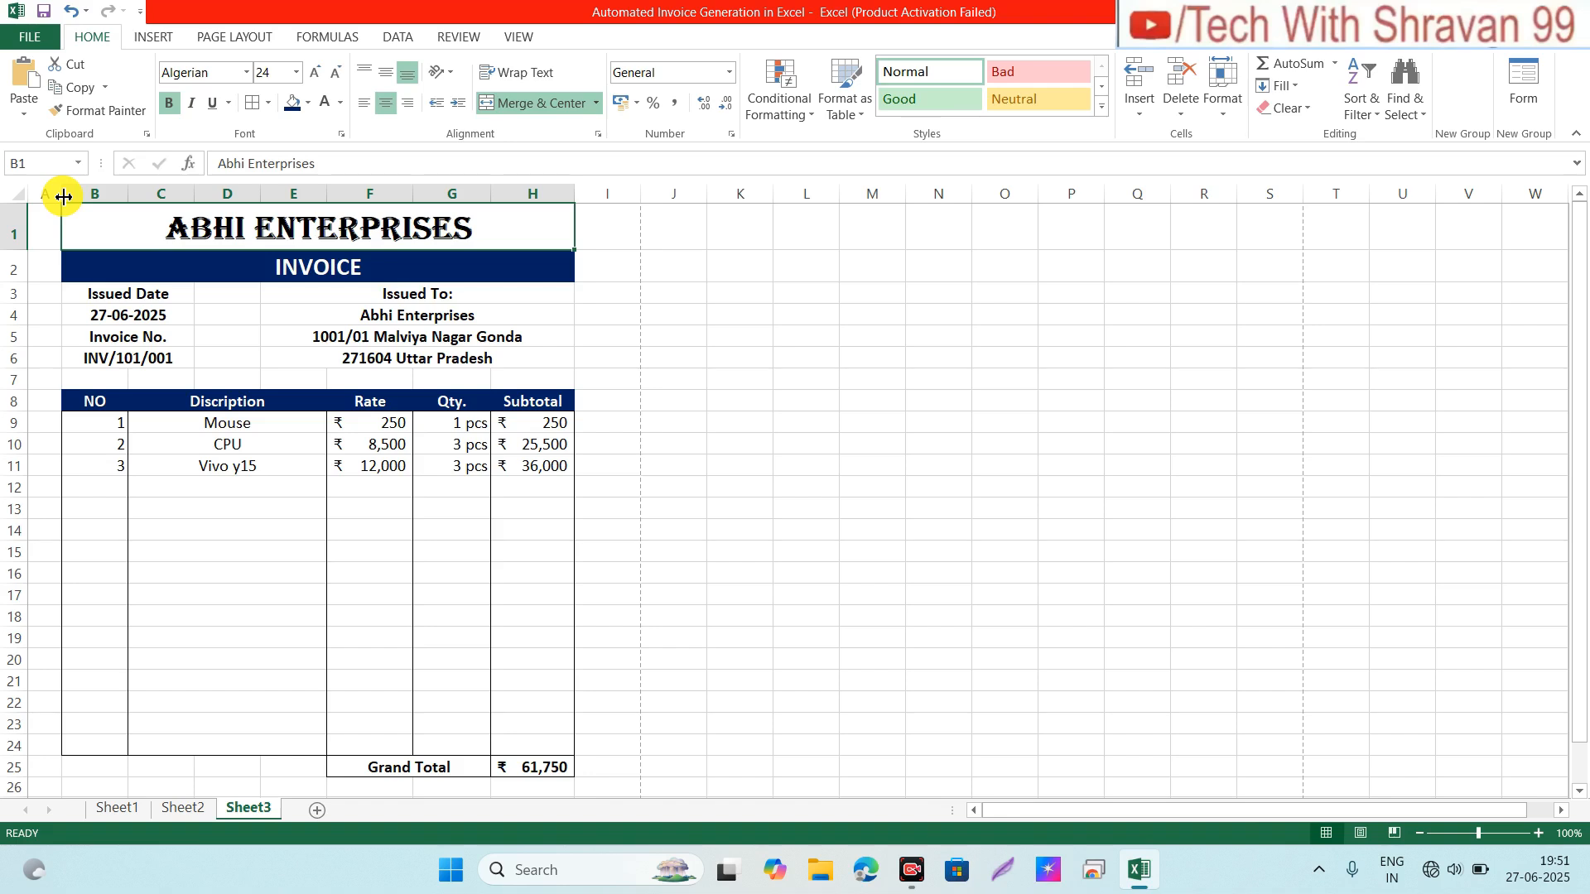
{"action": "key", "text": "ctrl+p"}
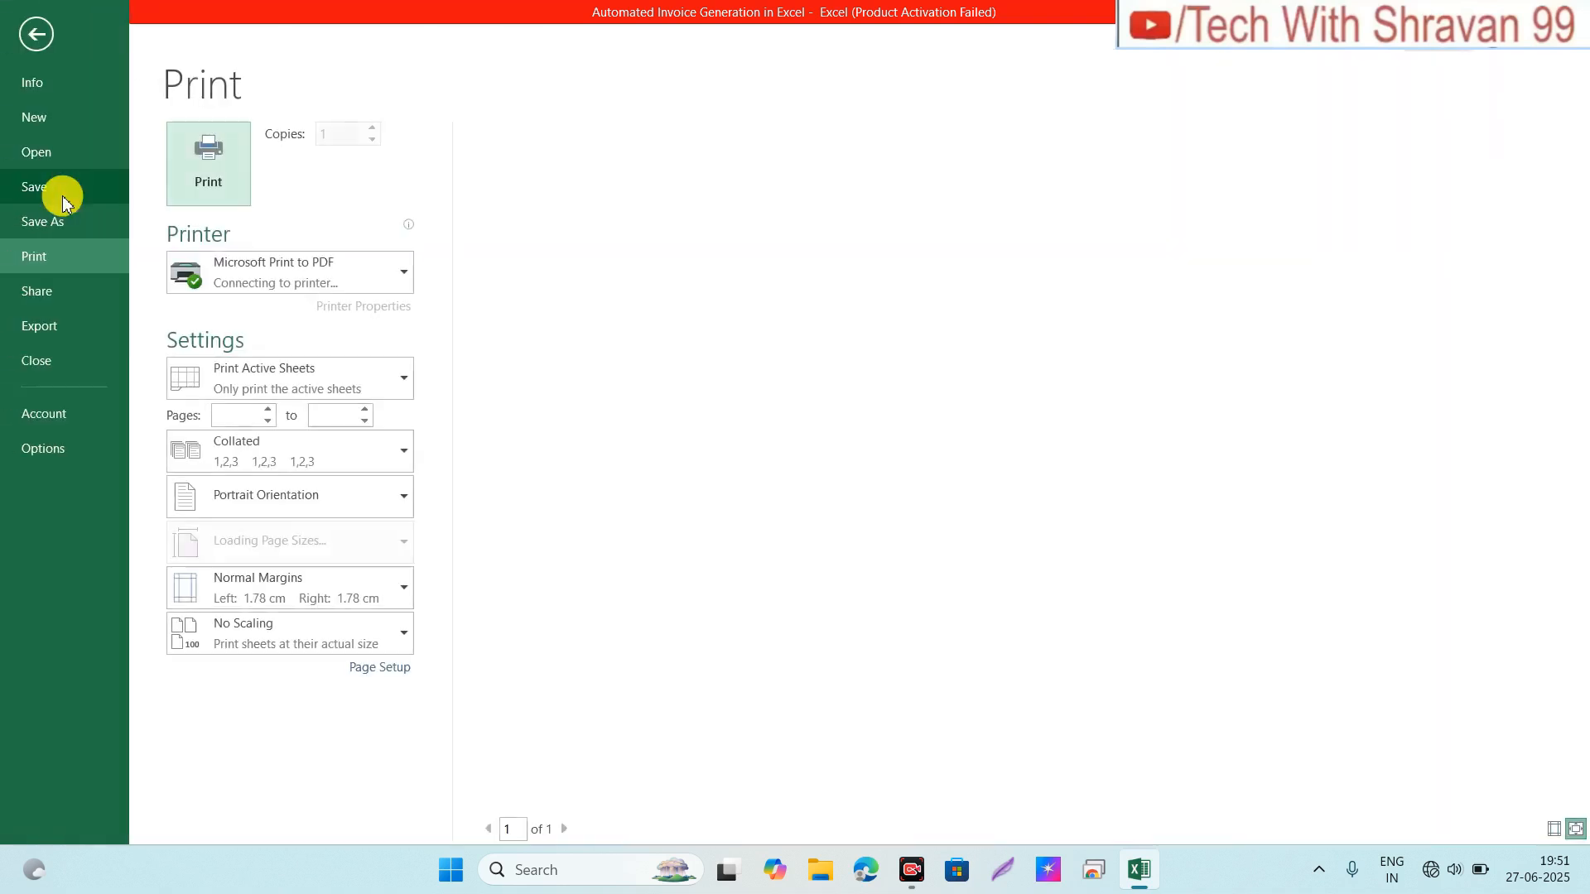
Step: Center the invoice horizontally and vertically on the page in Page Setup
{"action": "left_click", "coordinate": [396, 677]}
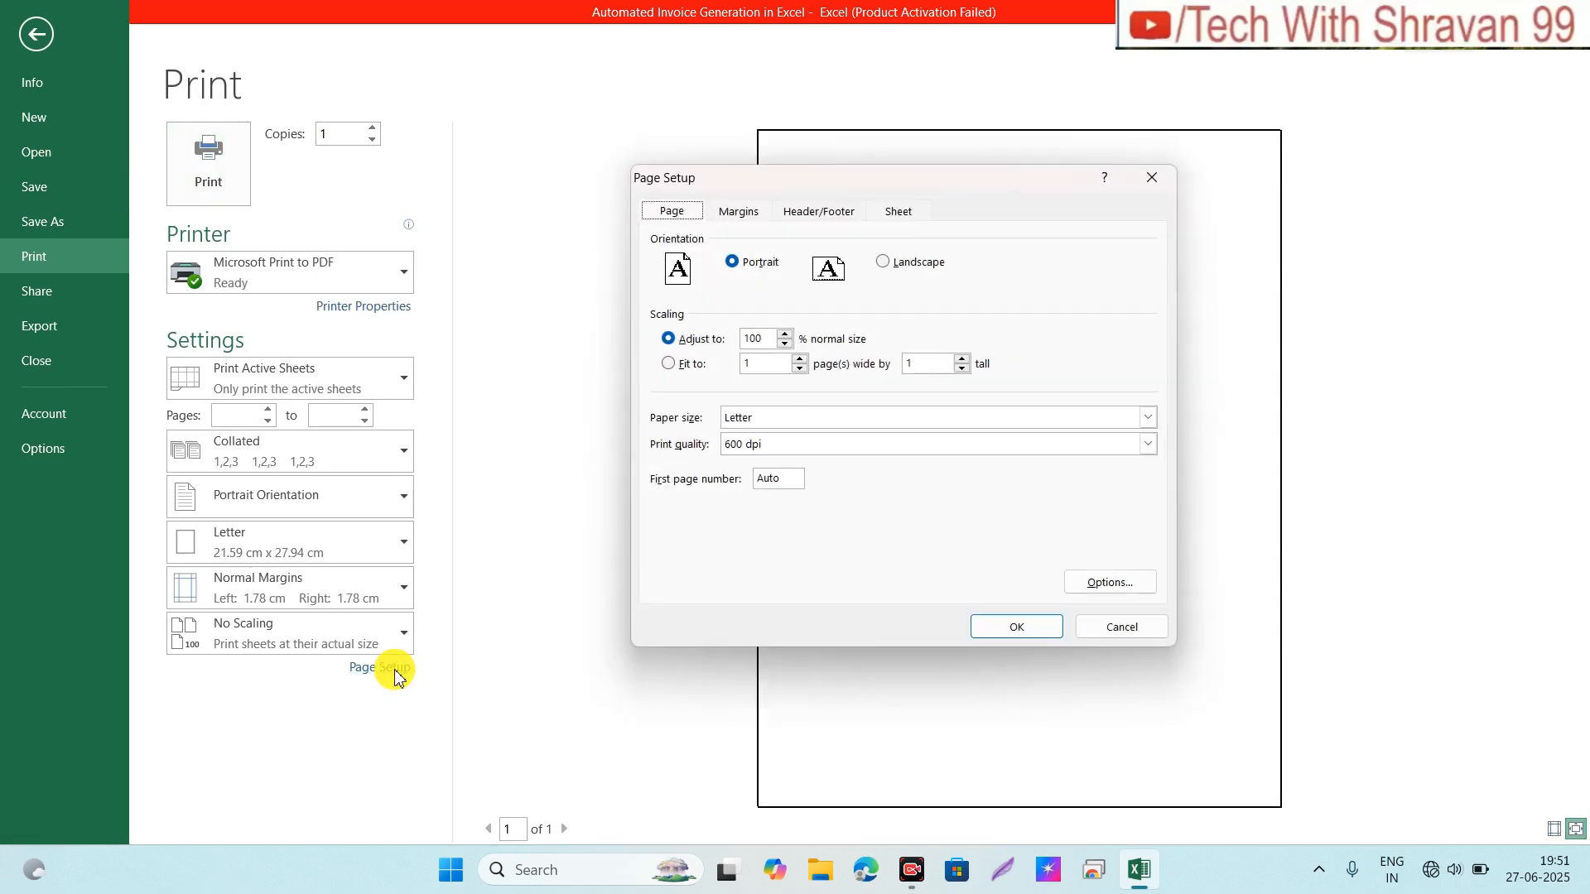
{"action": "left_click", "coordinate": [728, 220]}
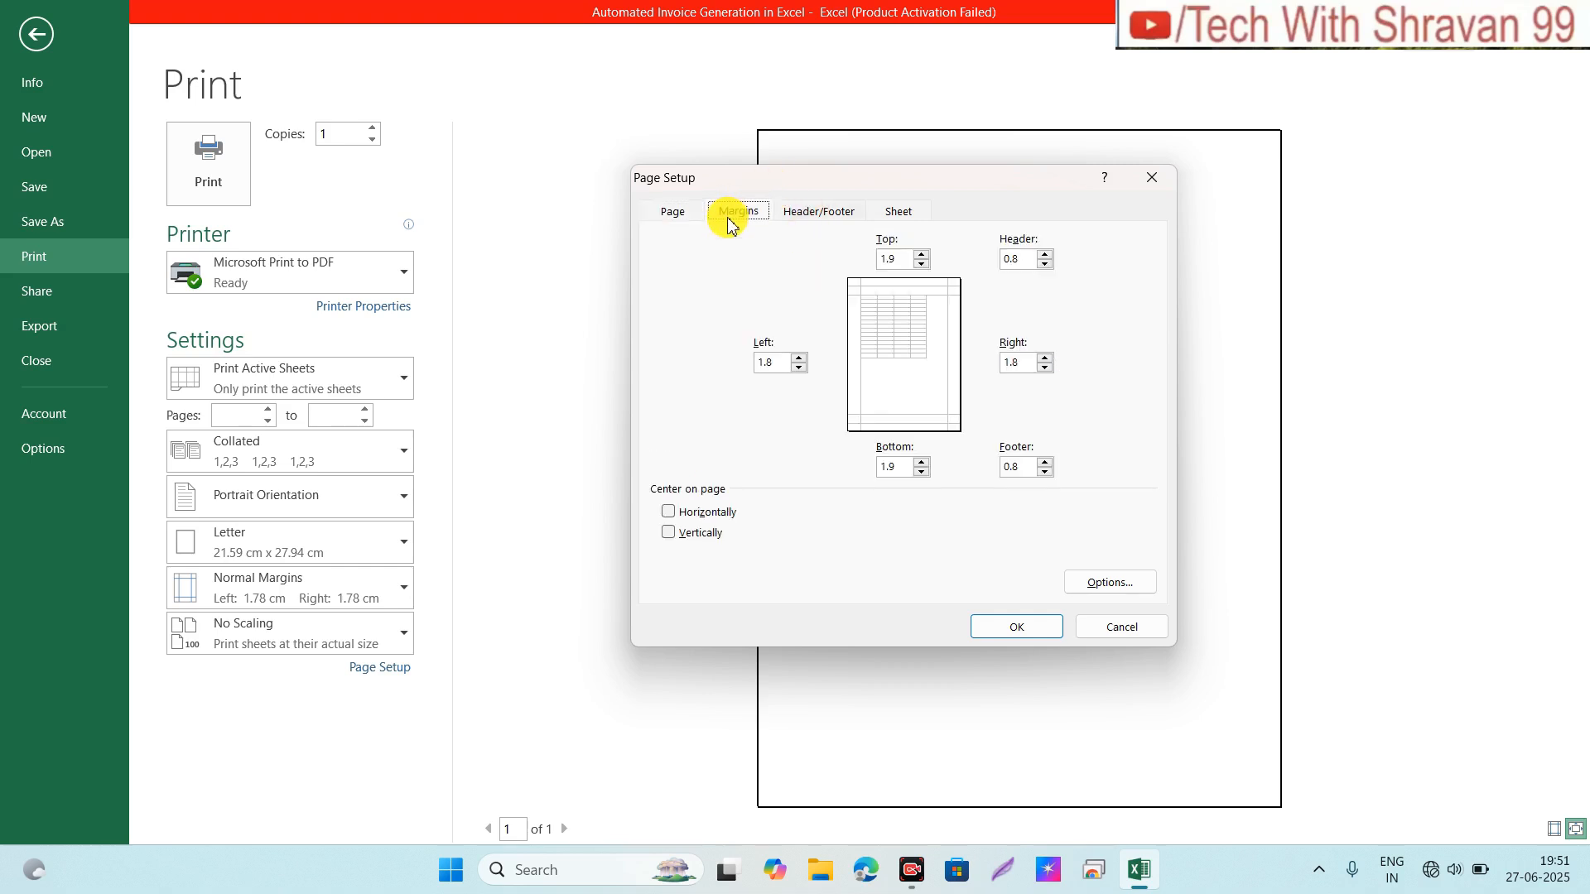
{"action": "left_click", "coordinate": [668, 515]}
{"action": "left_click", "coordinate": [668, 537]}
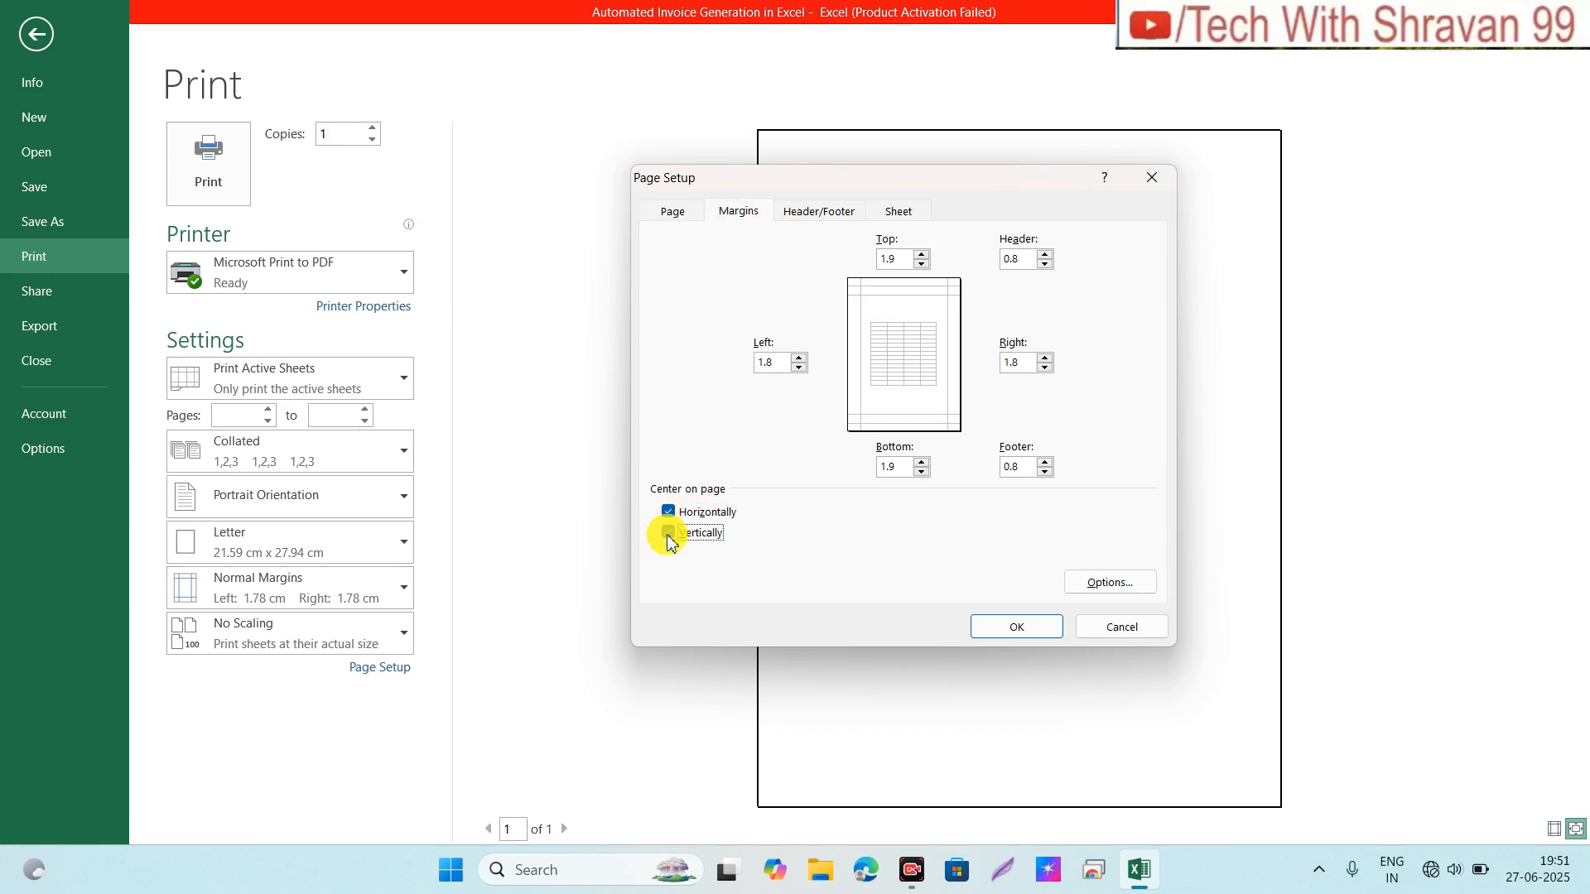
Step: Set top, bottom, left, right, header and footer margins all to 0
{"action": "double_click", "coordinate": [777, 364]}
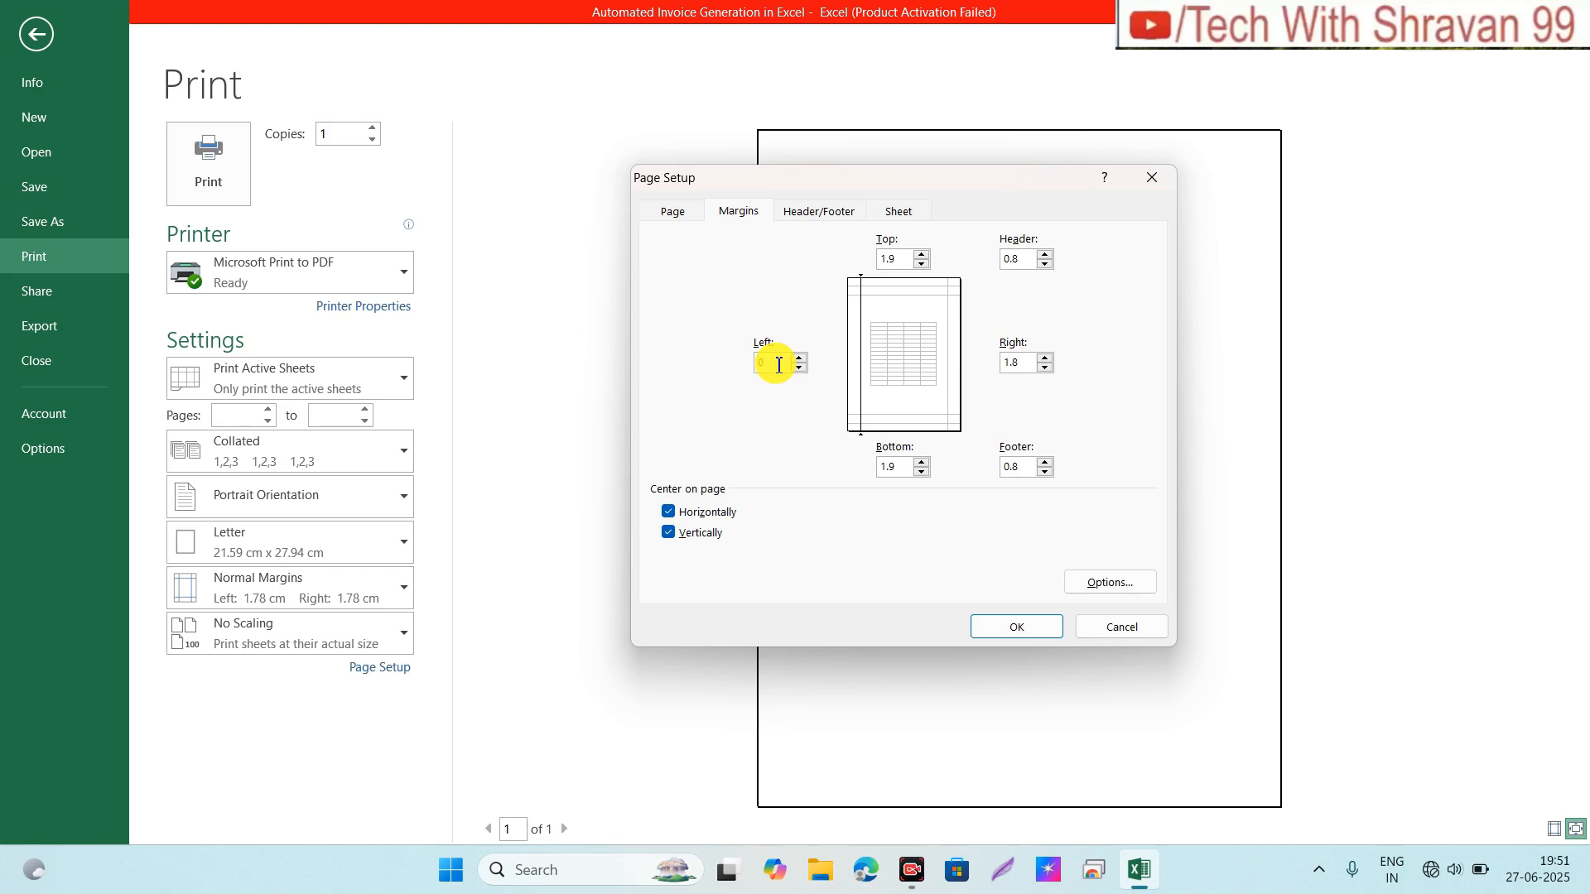
{"action": "double_click", "coordinate": [900, 260]}
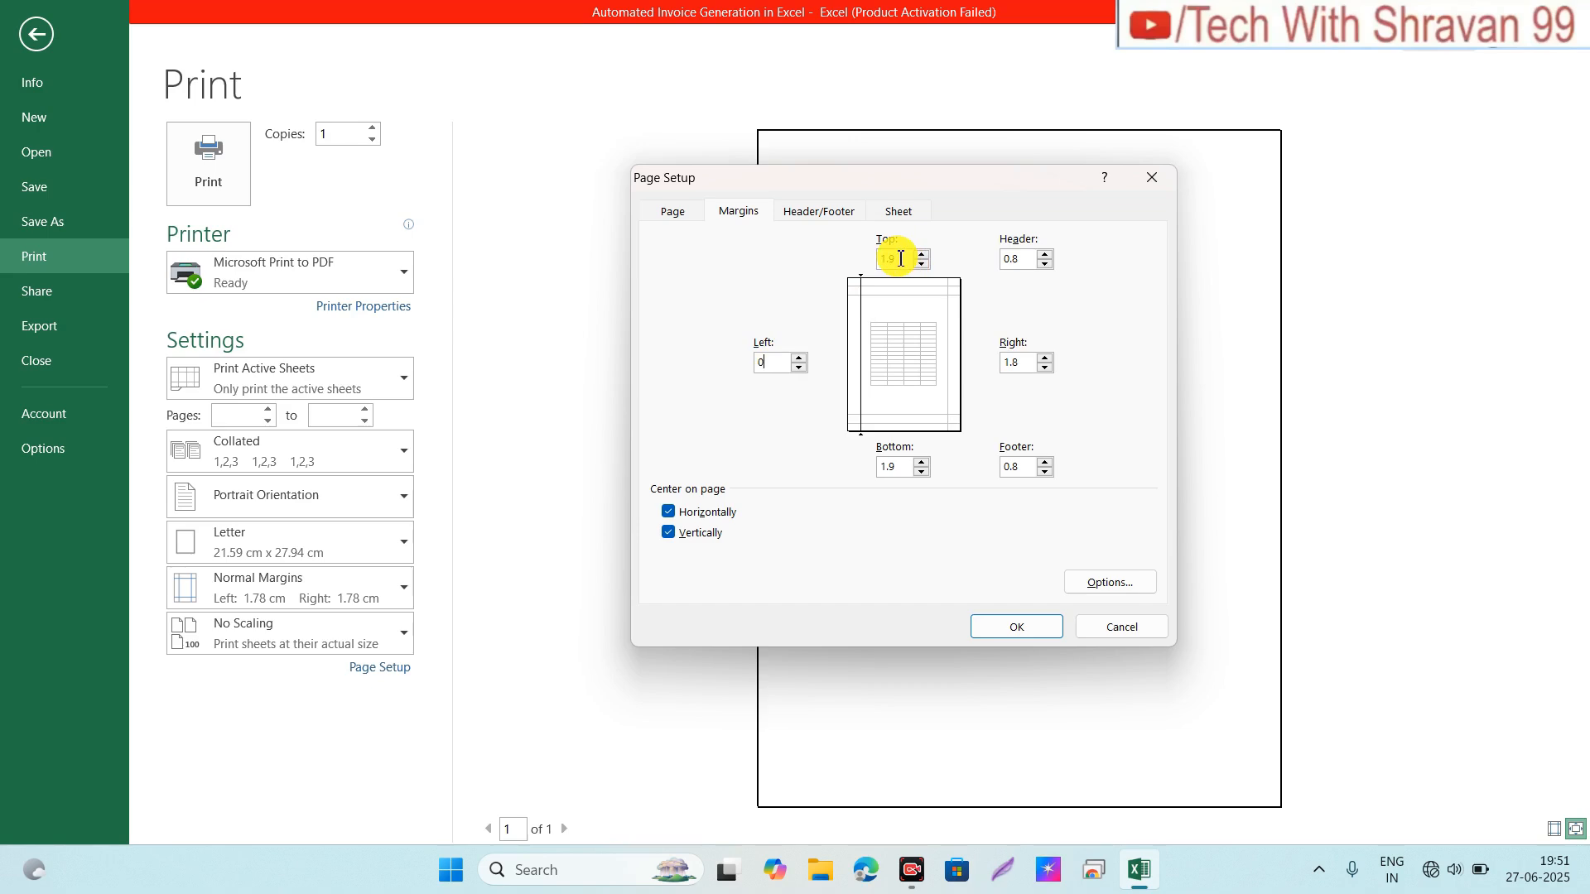
{"action": "key", "text": "Tab"}
{"action": "key", "text": "BackSpace"}
{"action": "left_click", "coordinate": [1024, 260]}
{"action": "type", "text": "0"}
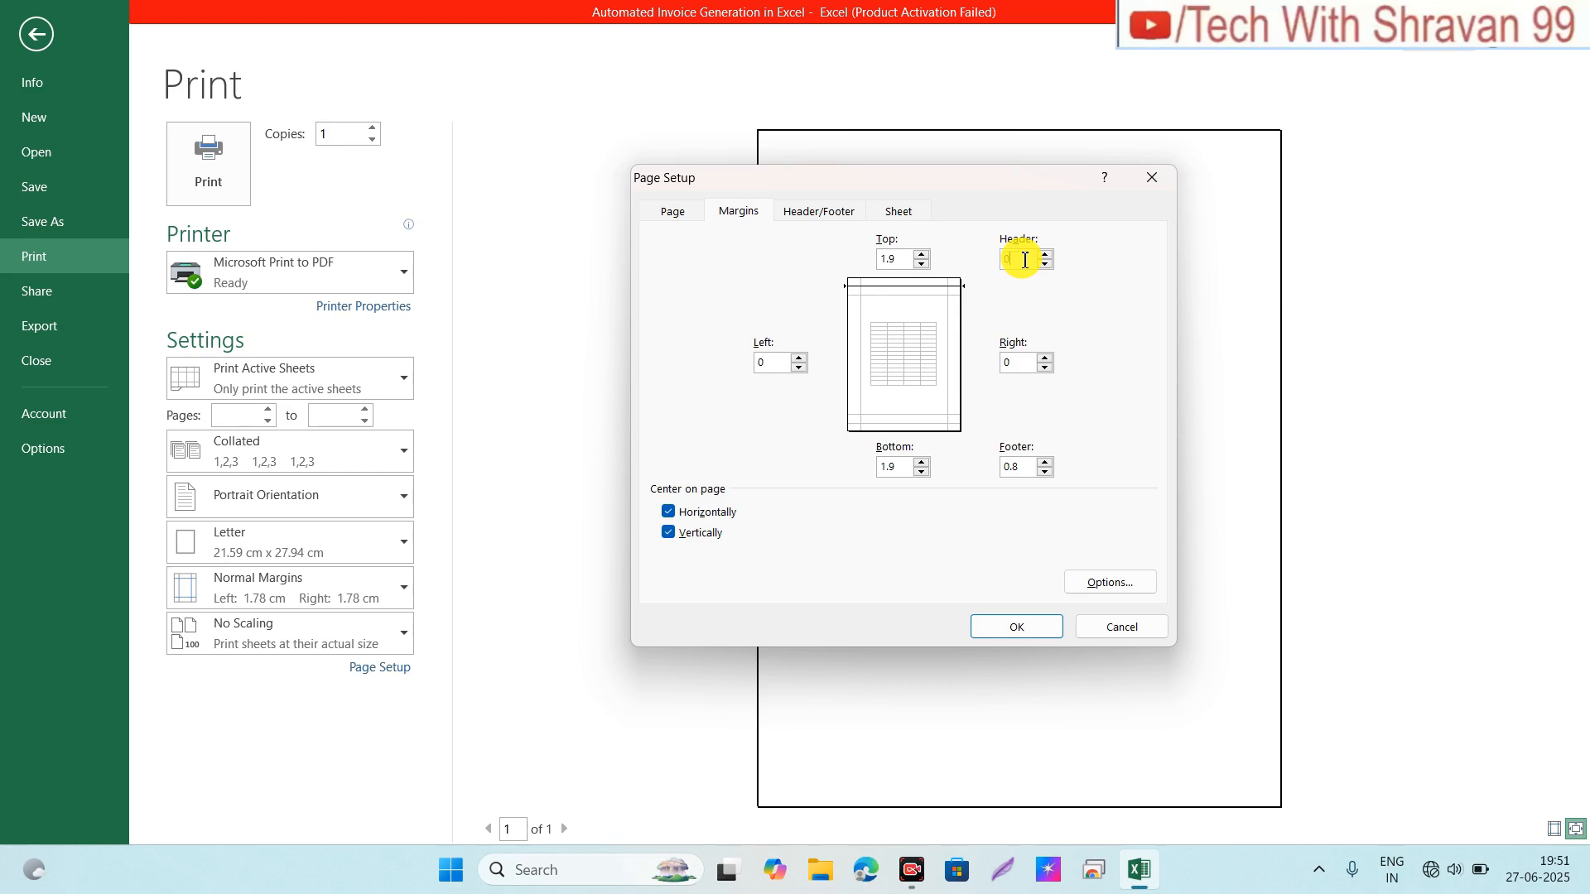
{"action": "key", "text": "Tab"}
{"action": "type", "text": "0"}
{"action": "key", "text": "Tab"}
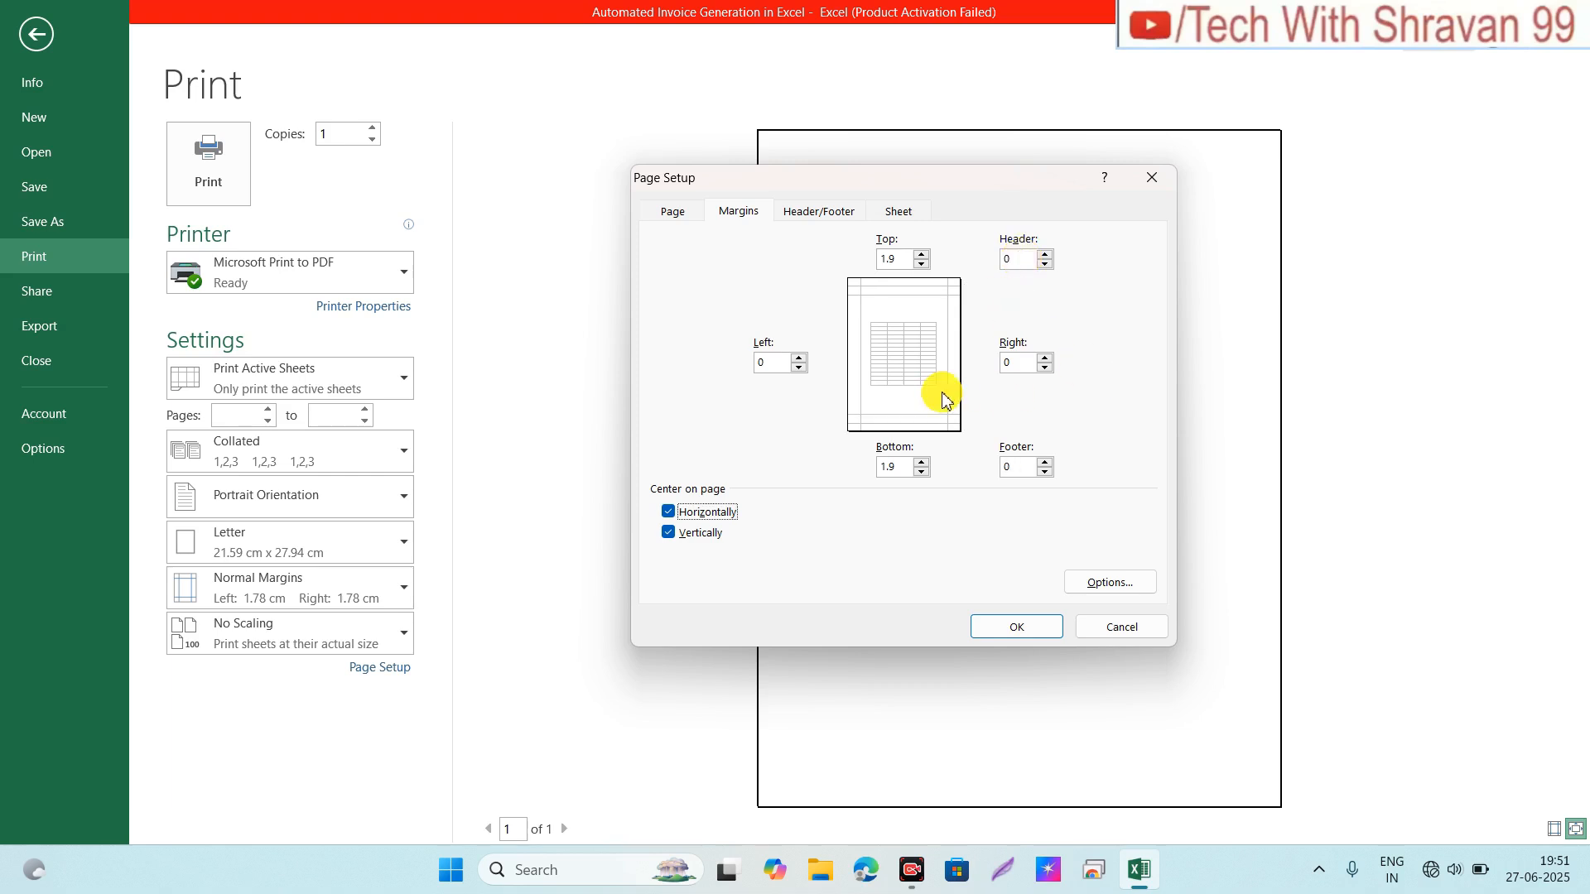
{"action": "left_click", "coordinate": [901, 265]}
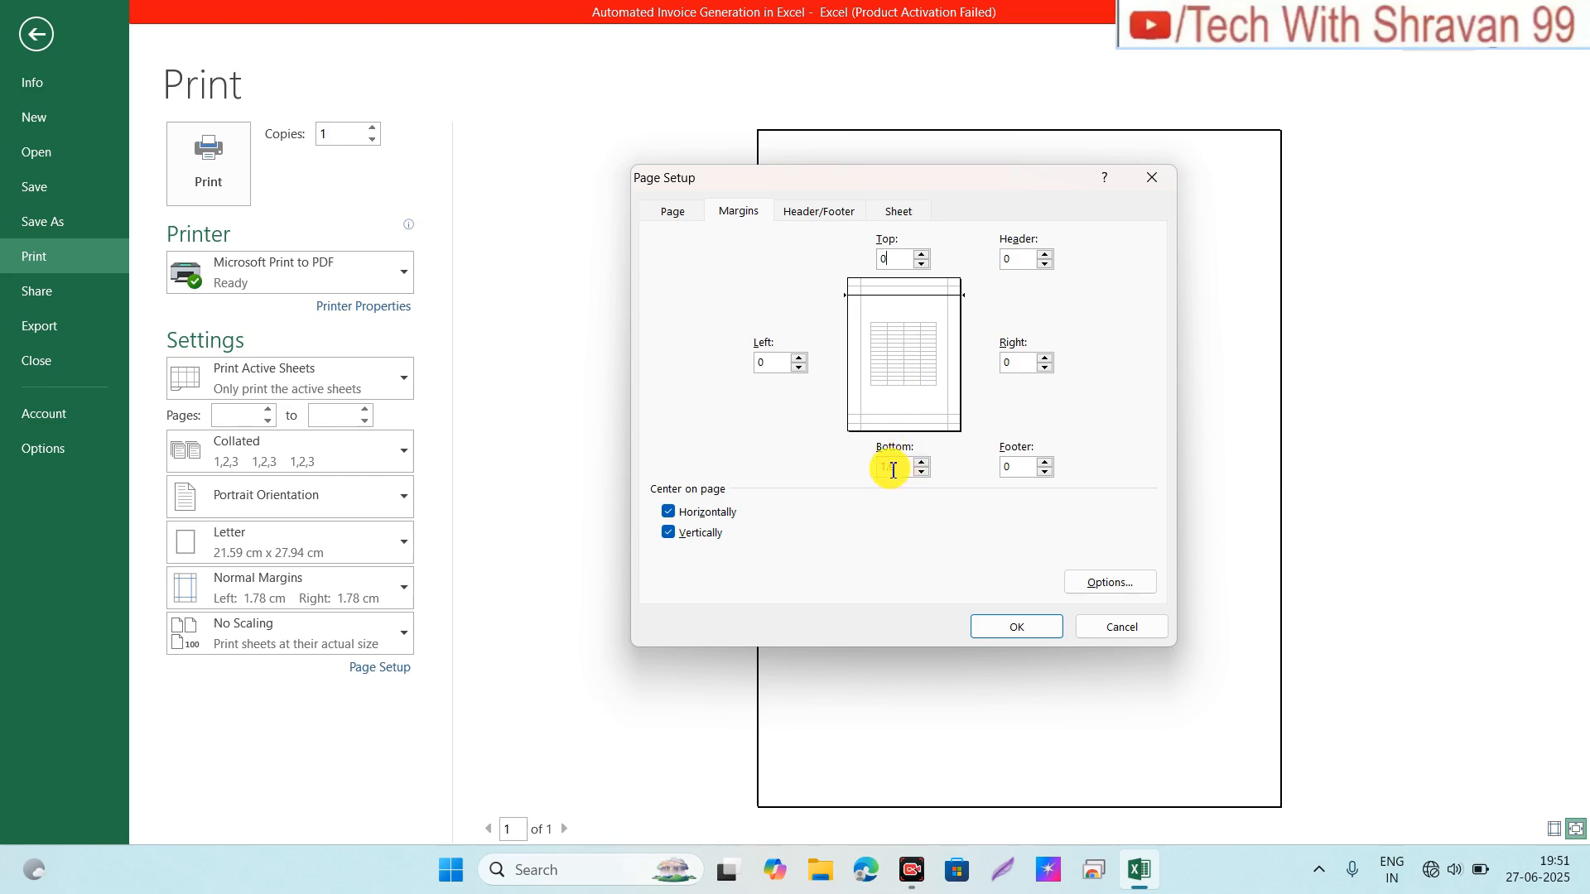
{"action": "left_click", "coordinate": [893, 471]}
{"action": "left_click", "coordinate": [675, 212]}
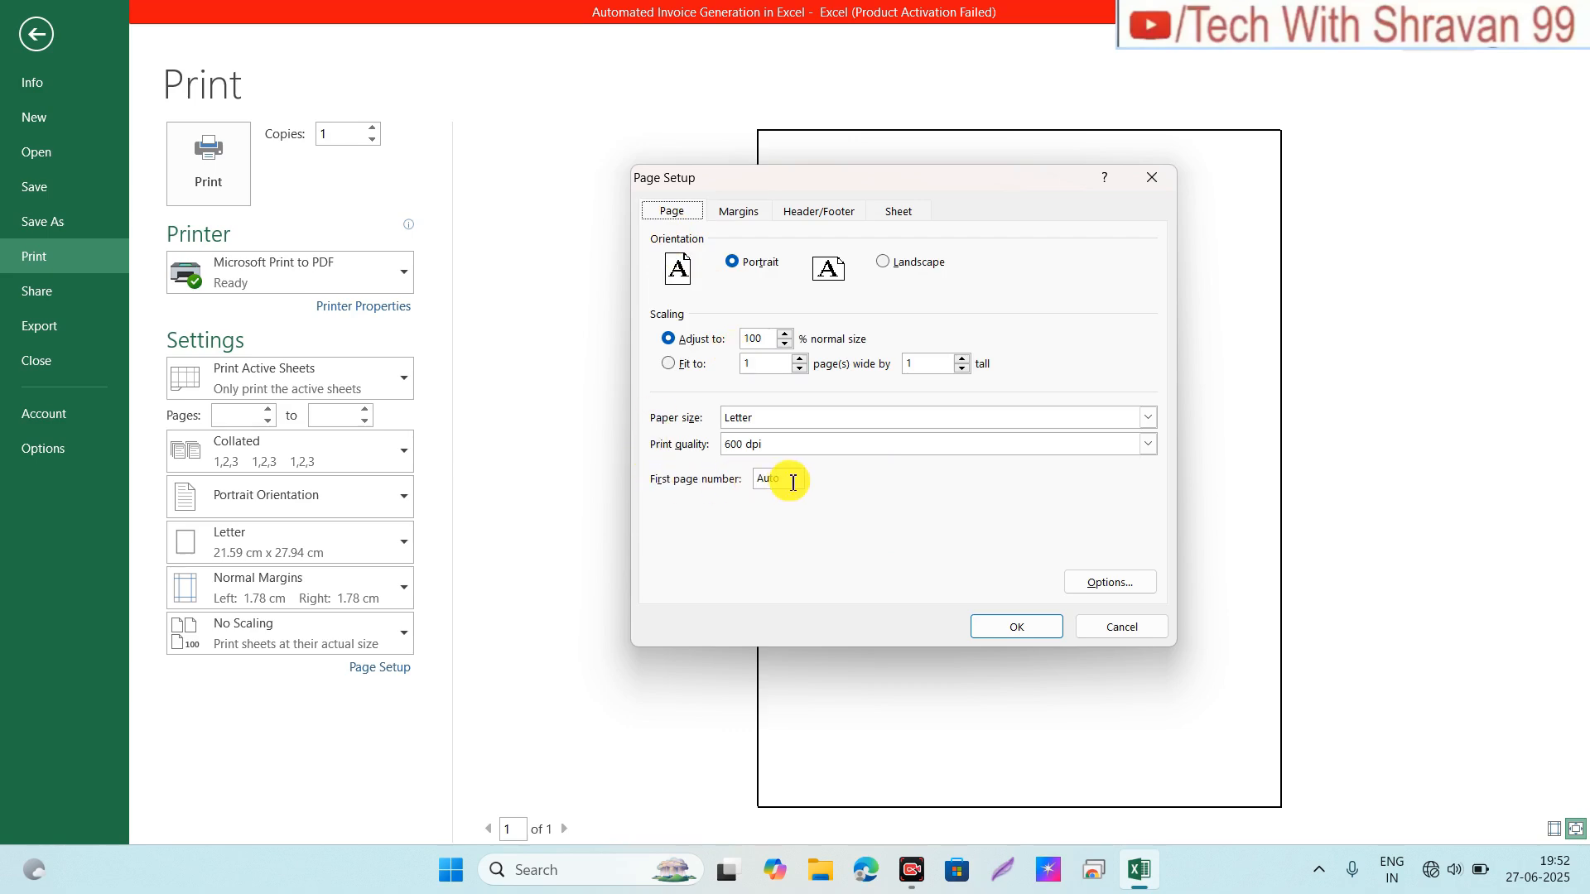
{"action": "left_click", "coordinate": [1032, 632]}
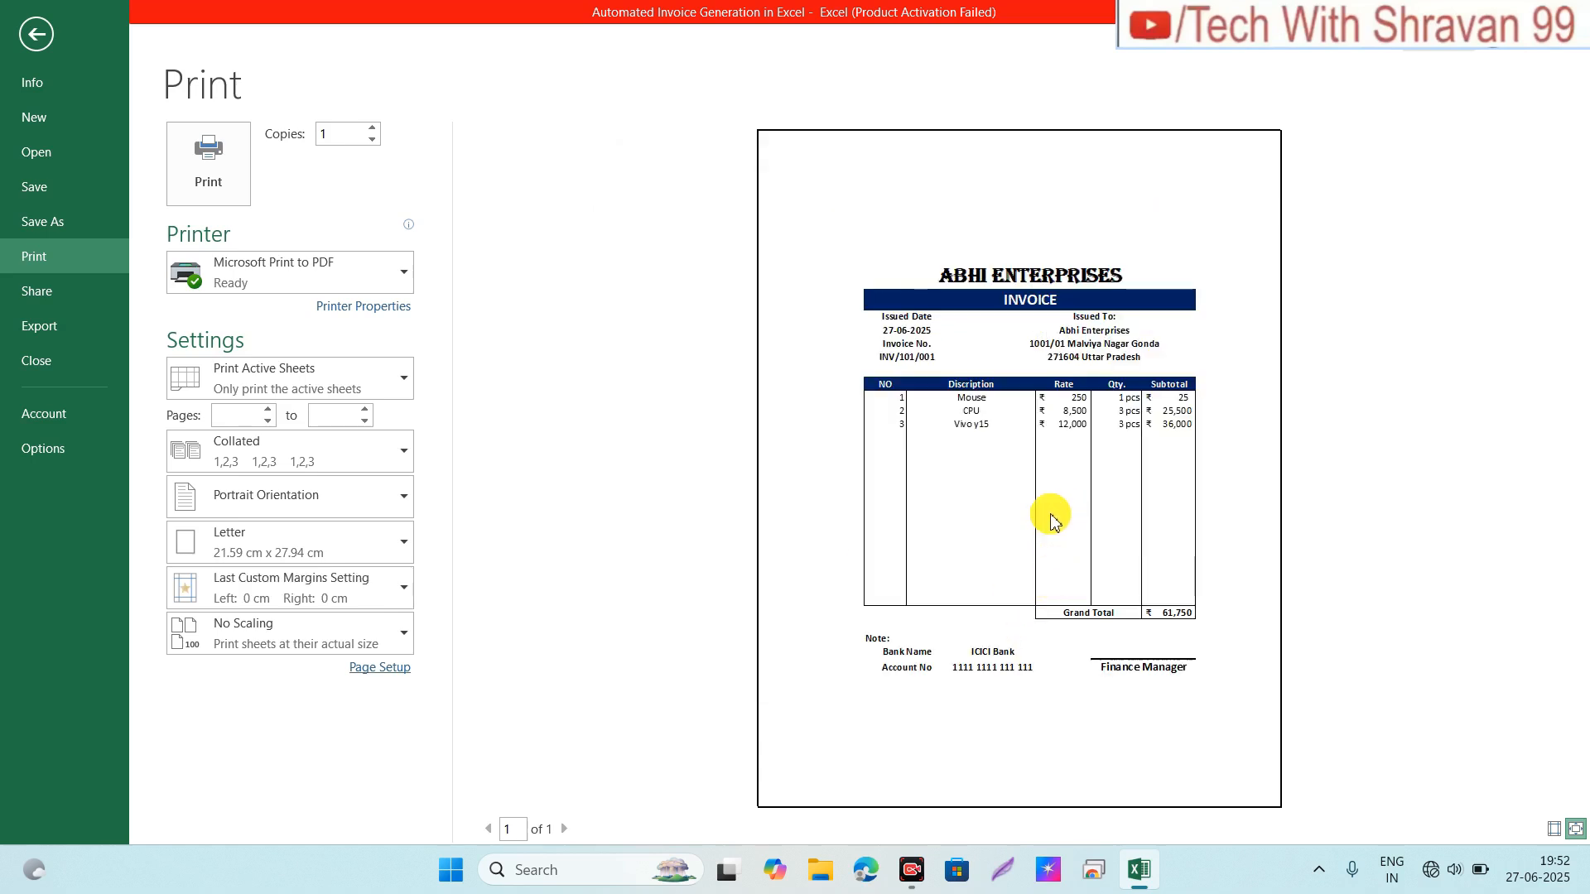
Step: Adjust the print scaling to 135% of normal size in Page Setup
{"action": "left_click", "coordinate": [354, 672]}
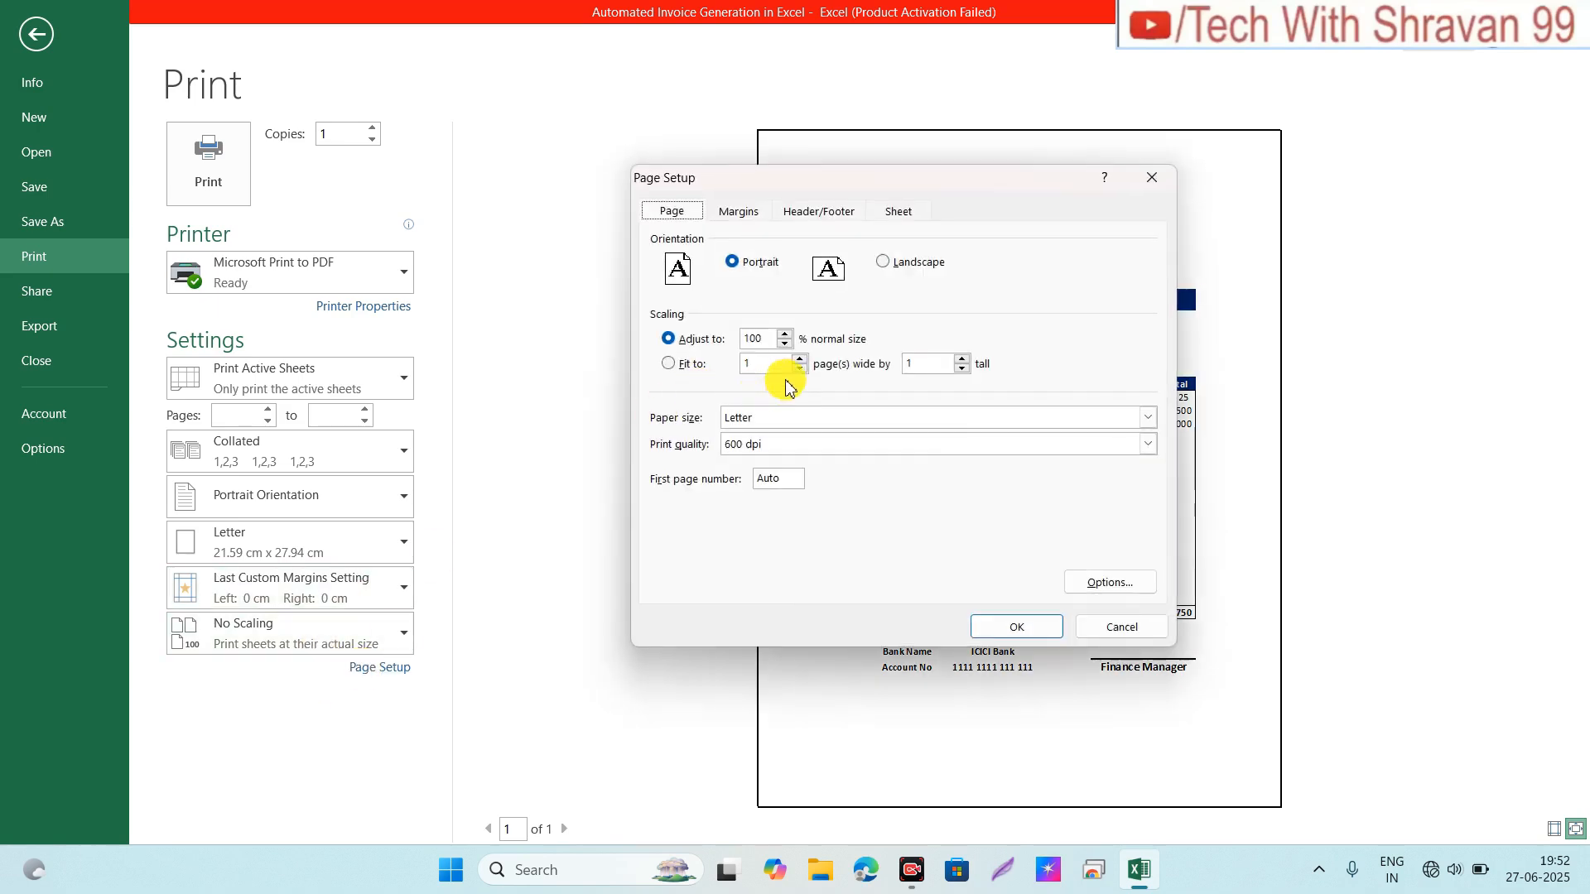
{"action": "left_click", "coordinate": [784, 333]}
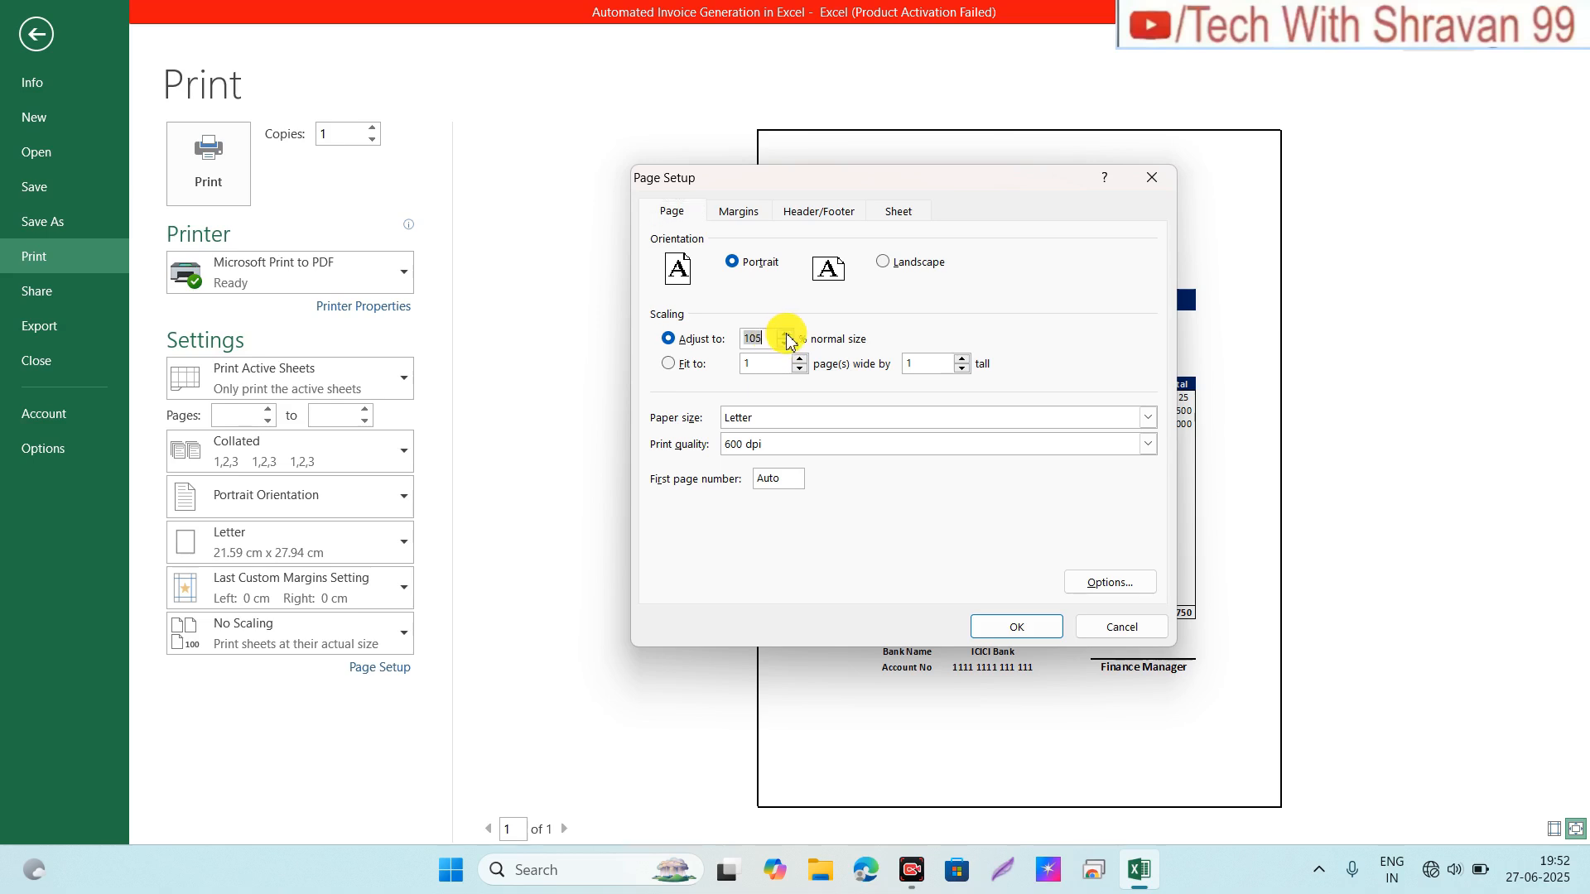
{"action": "left_click", "coordinate": [786, 334]}
{"action": "left_click", "coordinate": [785, 333]}
{"action": "left_click", "coordinate": [786, 334]}
{"action": "left_click", "coordinate": [786, 333]}
{"action": "left_click", "coordinate": [785, 334]}
{"action": "left_click", "coordinate": [1018, 627]}
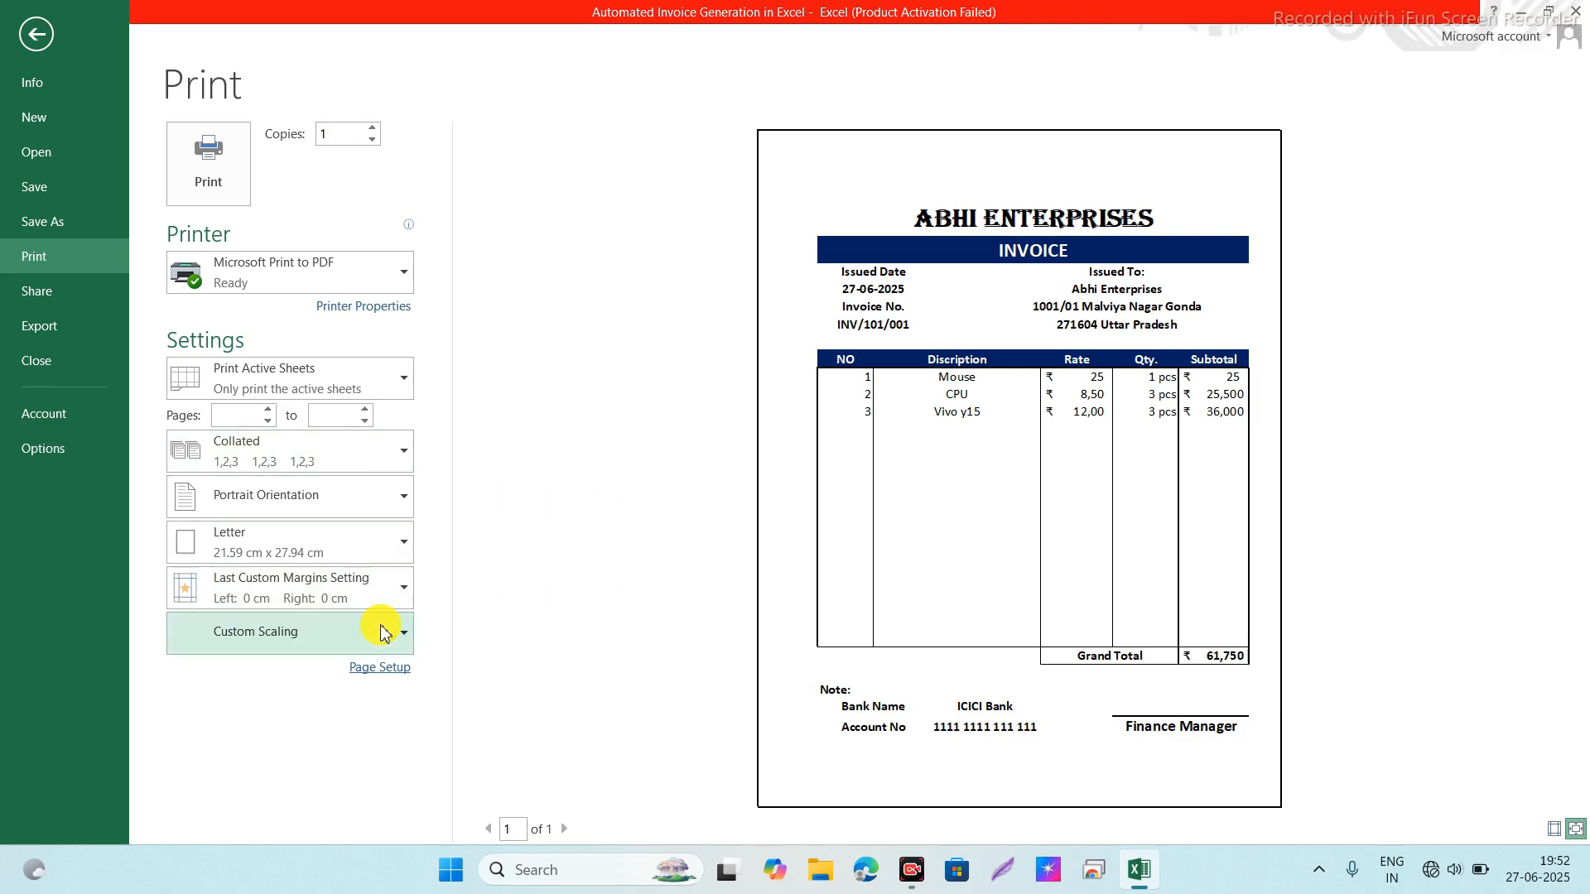
{"action": "left_click", "coordinate": [378, 667]}
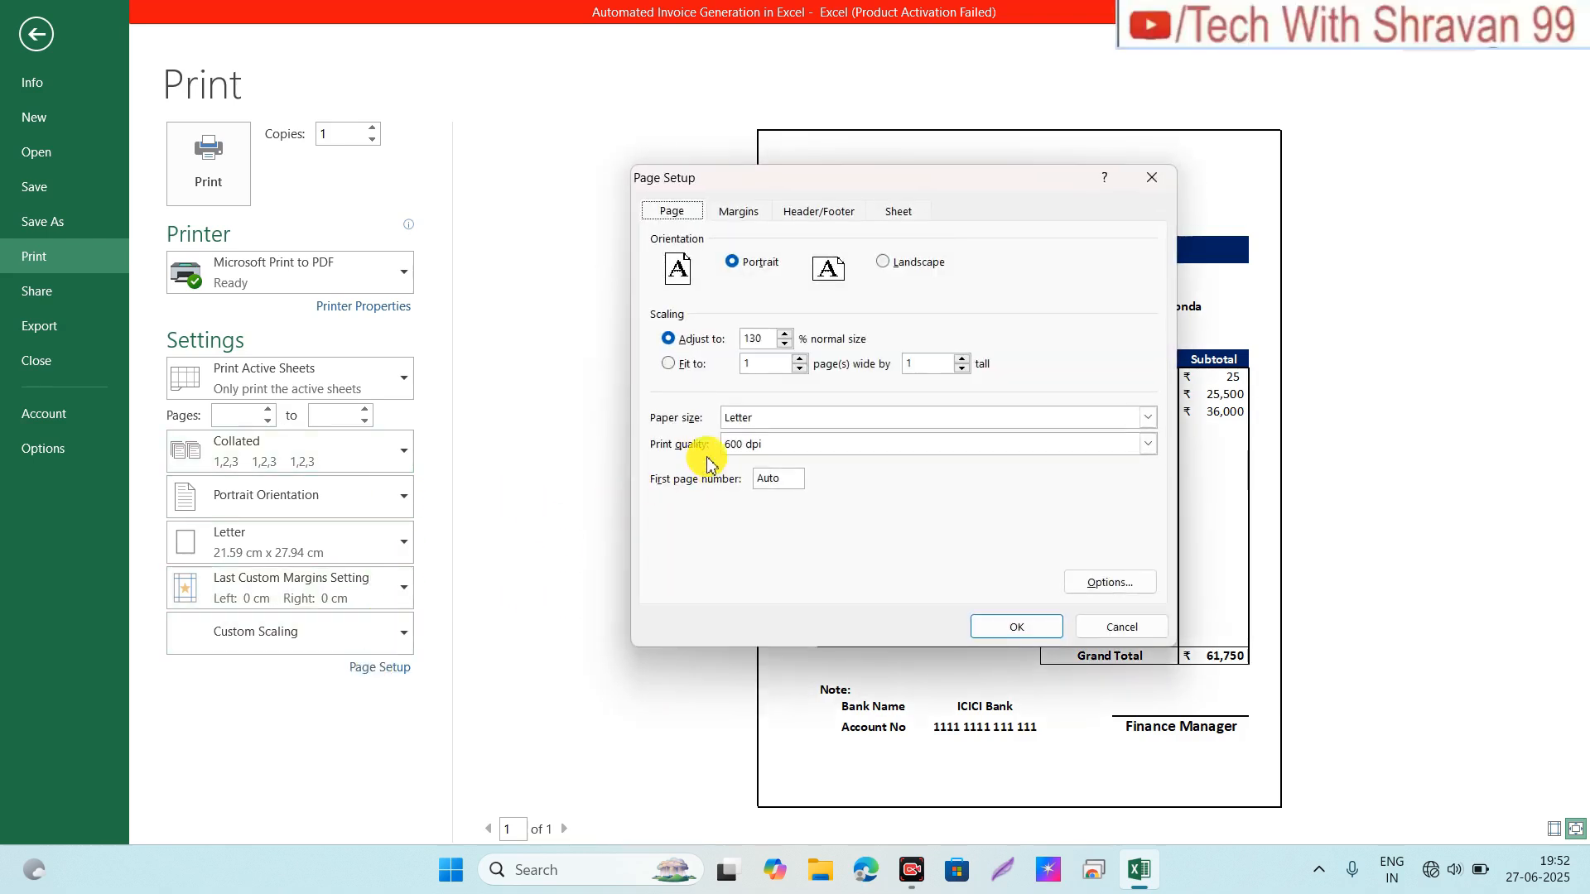
{"action": "left_click", "coordinate": [786, 334]}
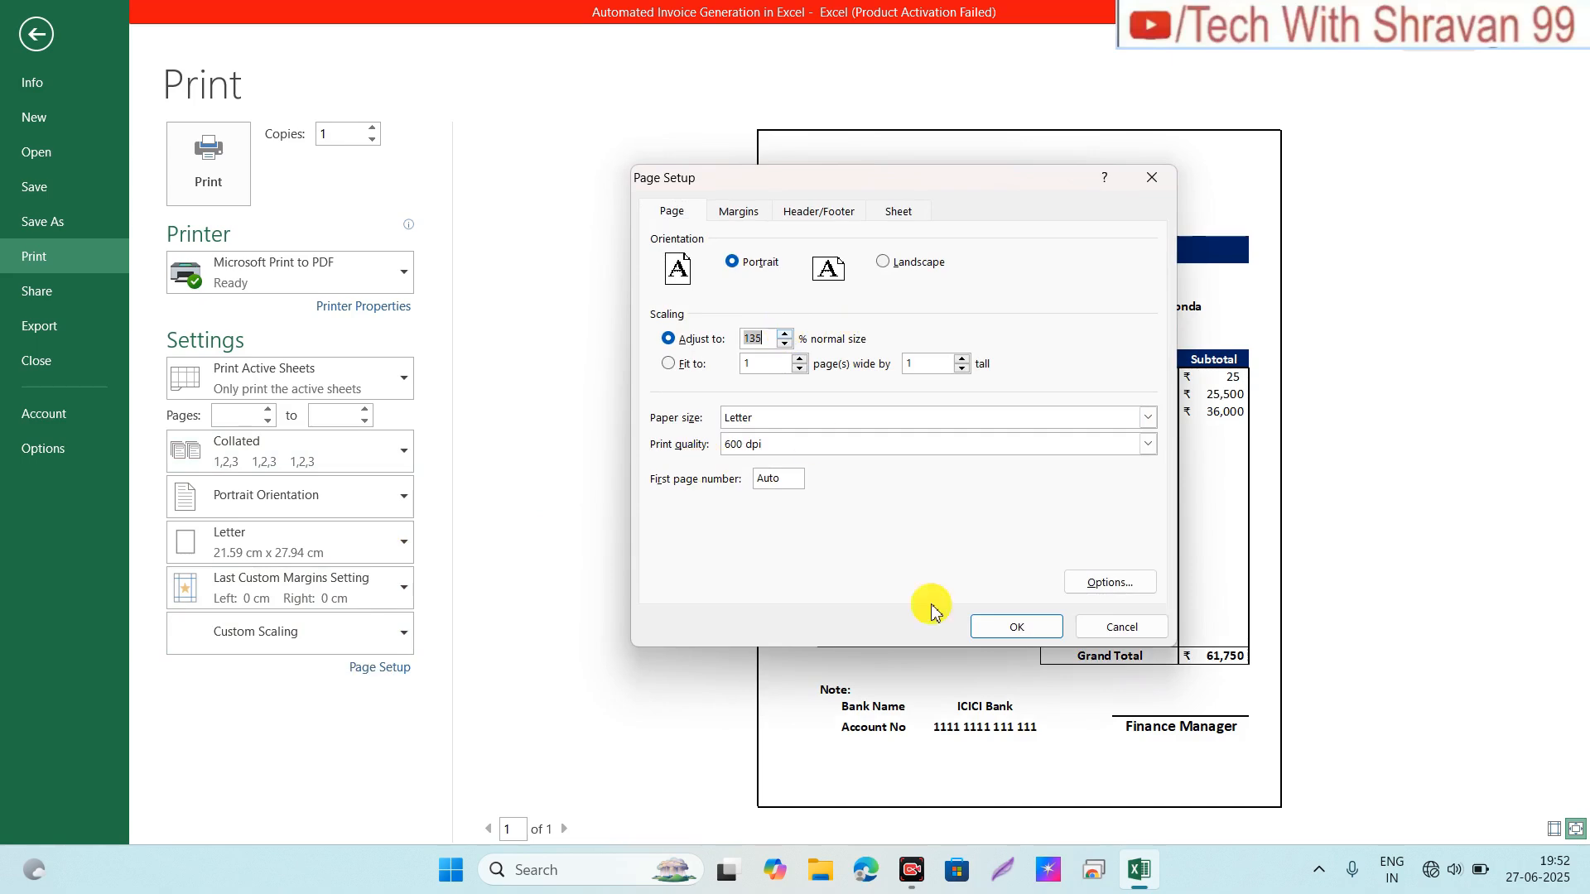
{"action": "left_click", "coordinate": [1017, 627]}
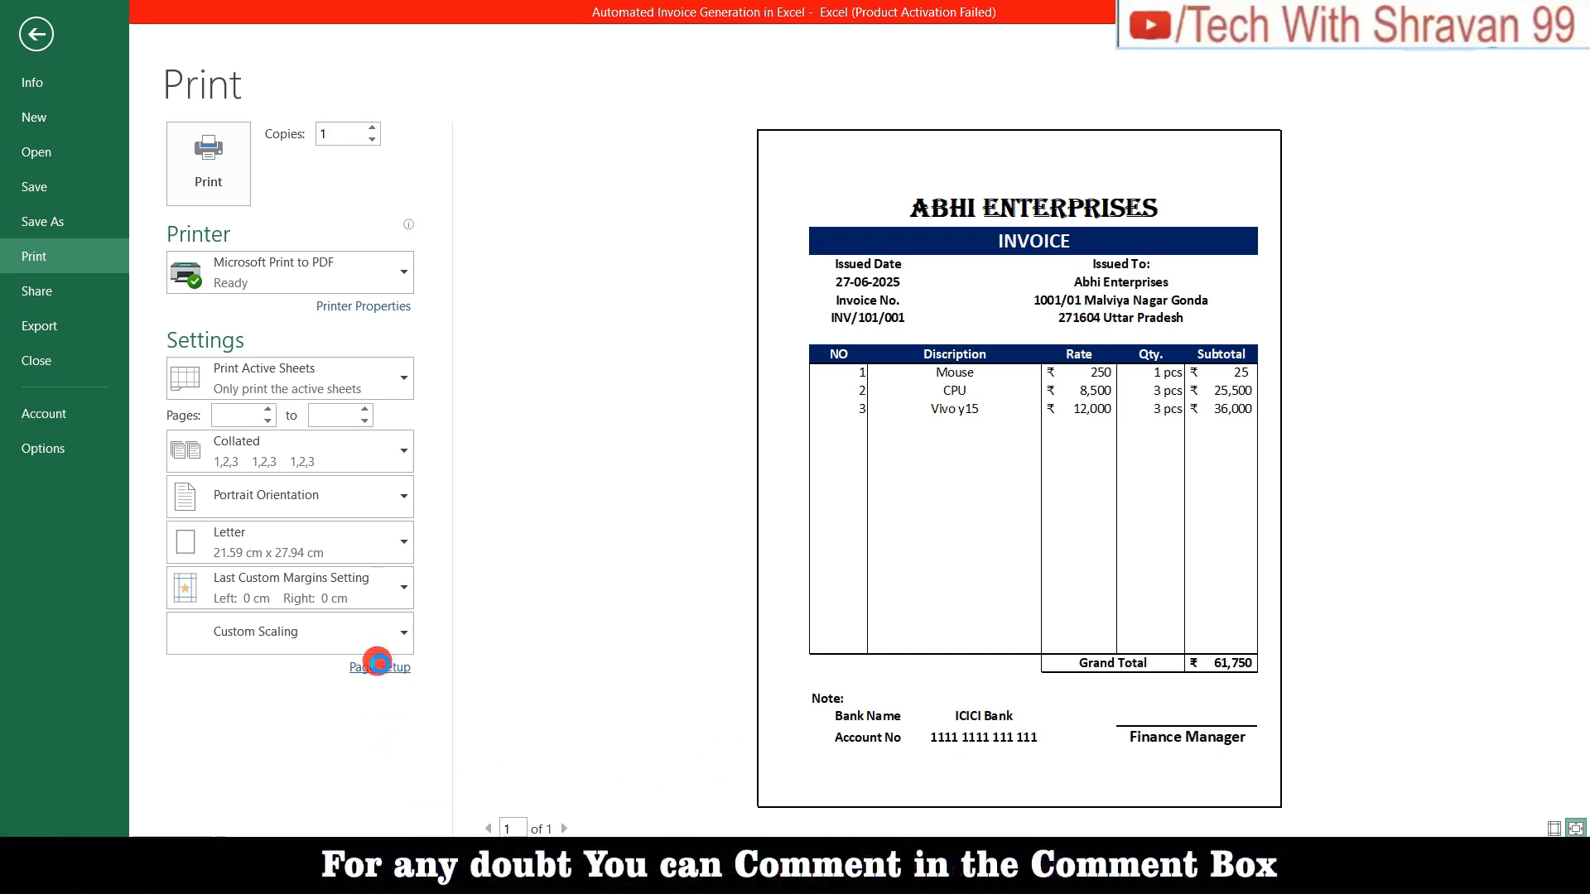
Step: Create a custom header with 'Reg No. XXXXXX' on the left and 'Contact No. XXXXXXXXX' on the right
{"action": "left_click", "coordinate": [379, 667]}
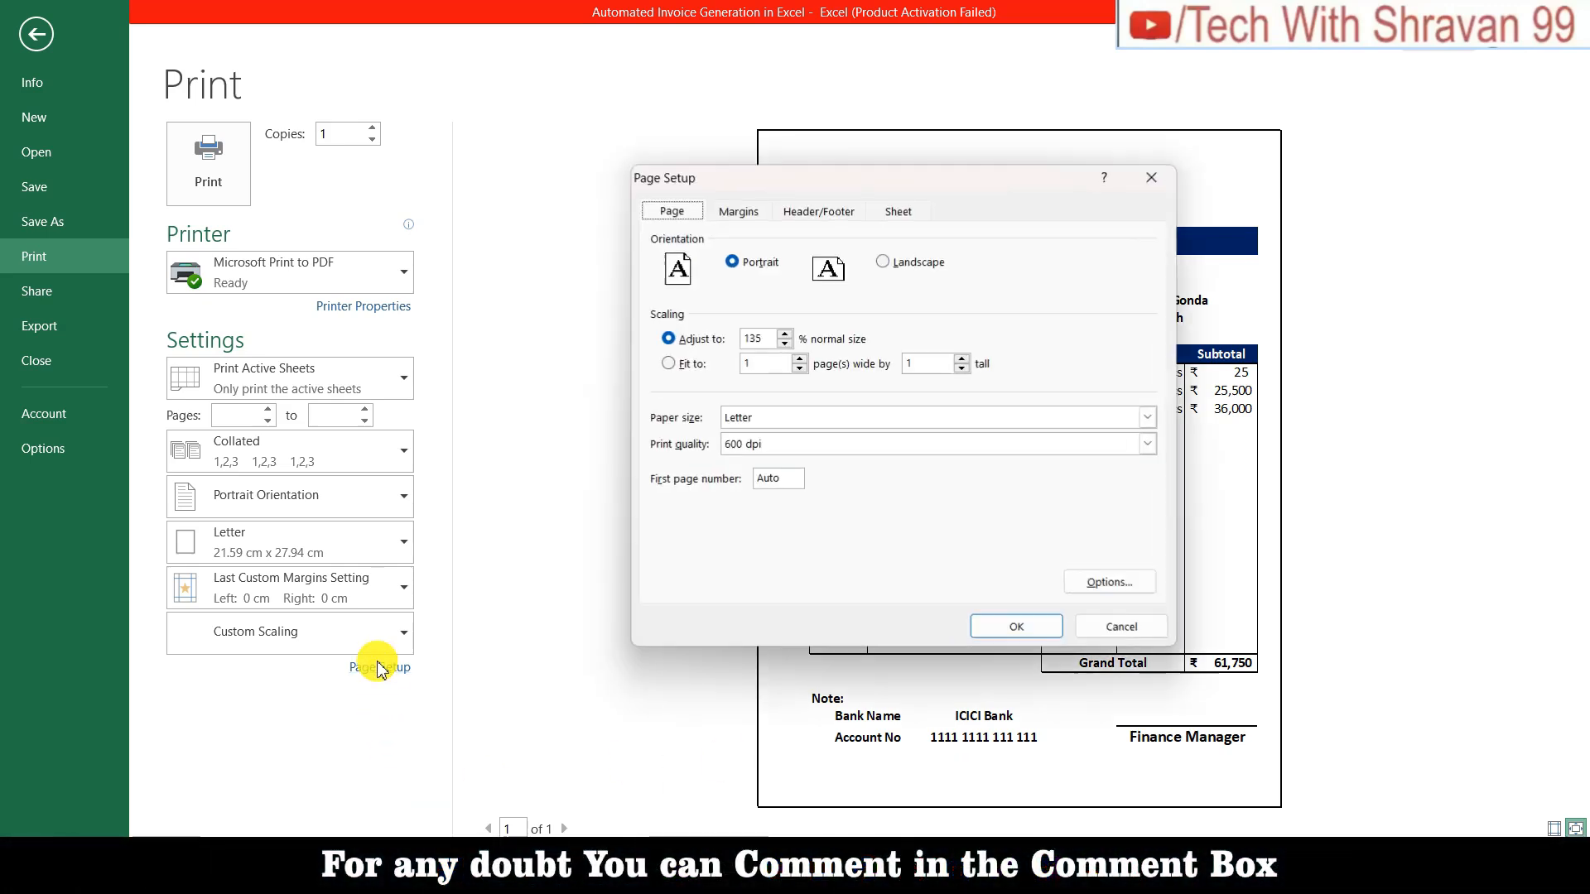
{"action": "left_click", "coordinate": [836, 214]}
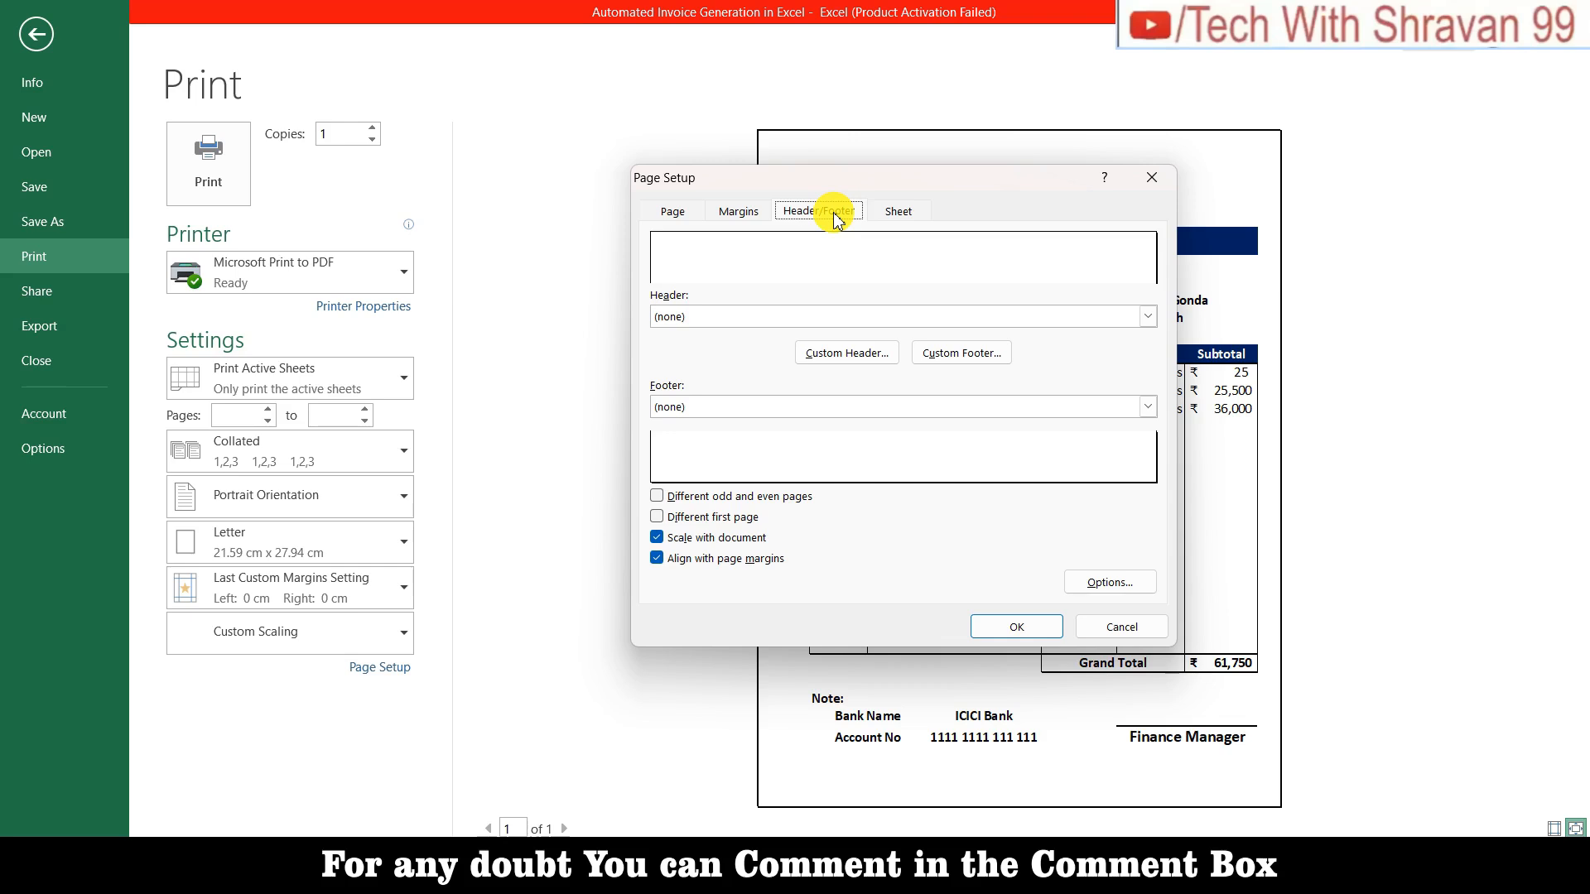
{"action": "left_click", "coordinate": [840, 356]}
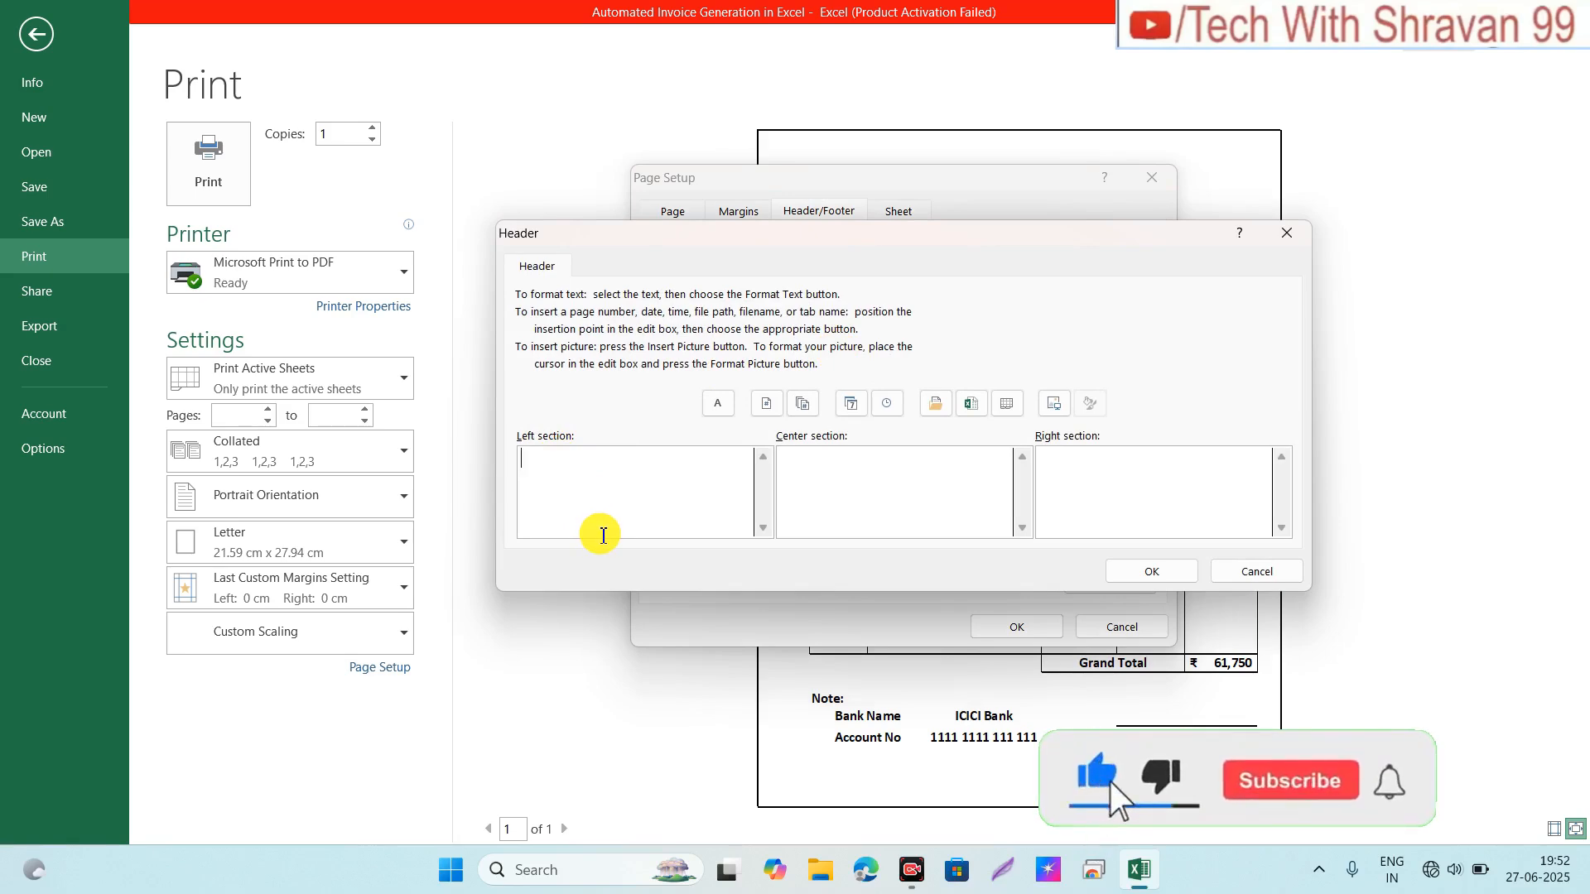
{"action": "type", "text": "Reg"}
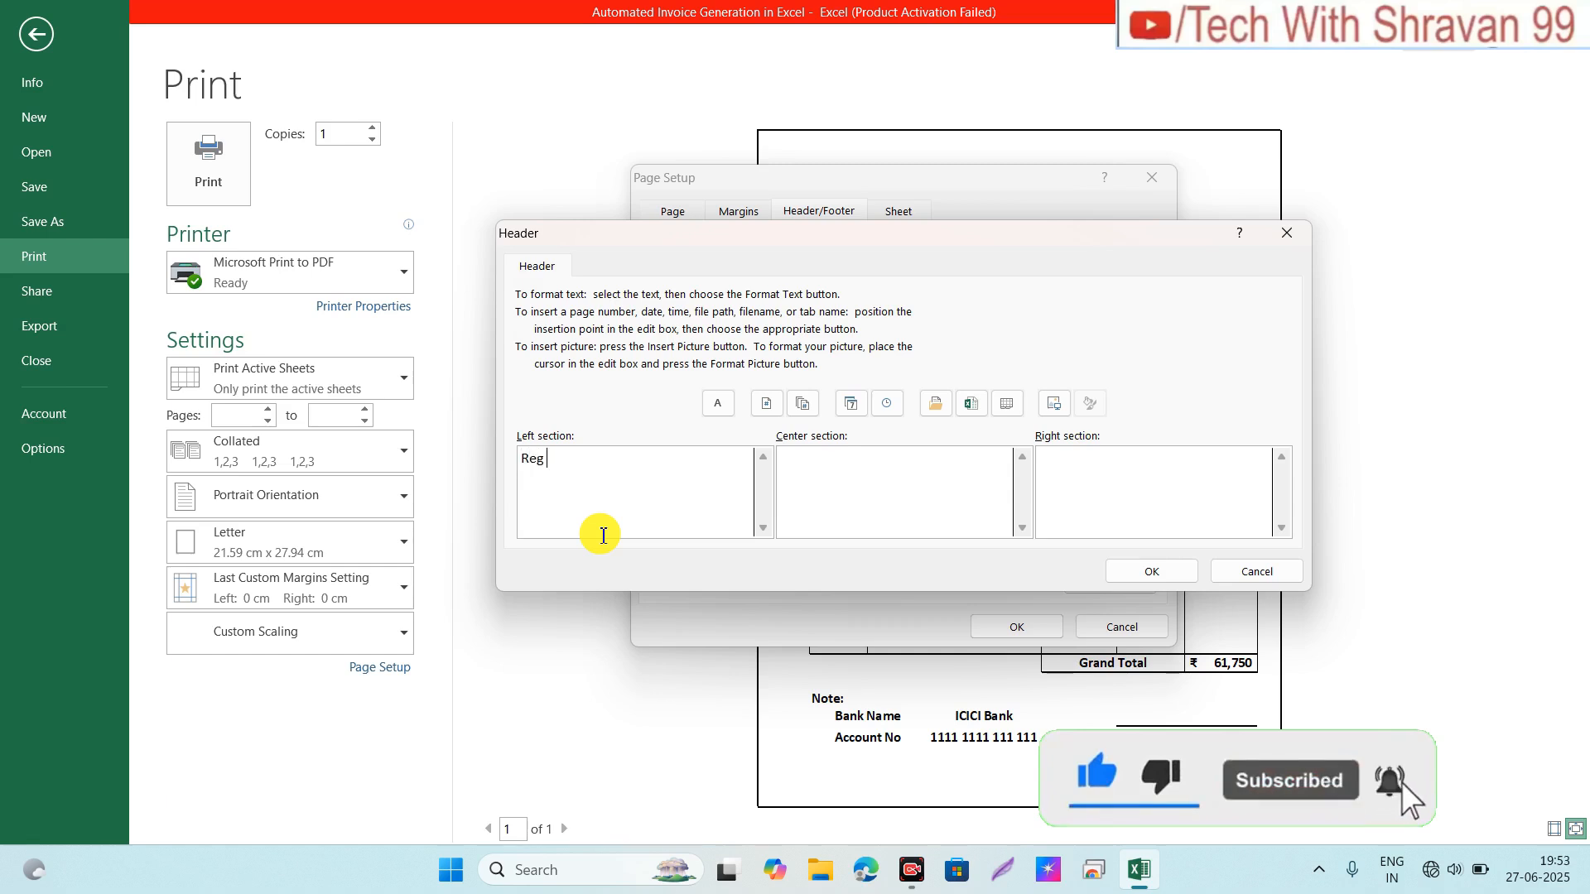
{"action": "type", "text": " No."}
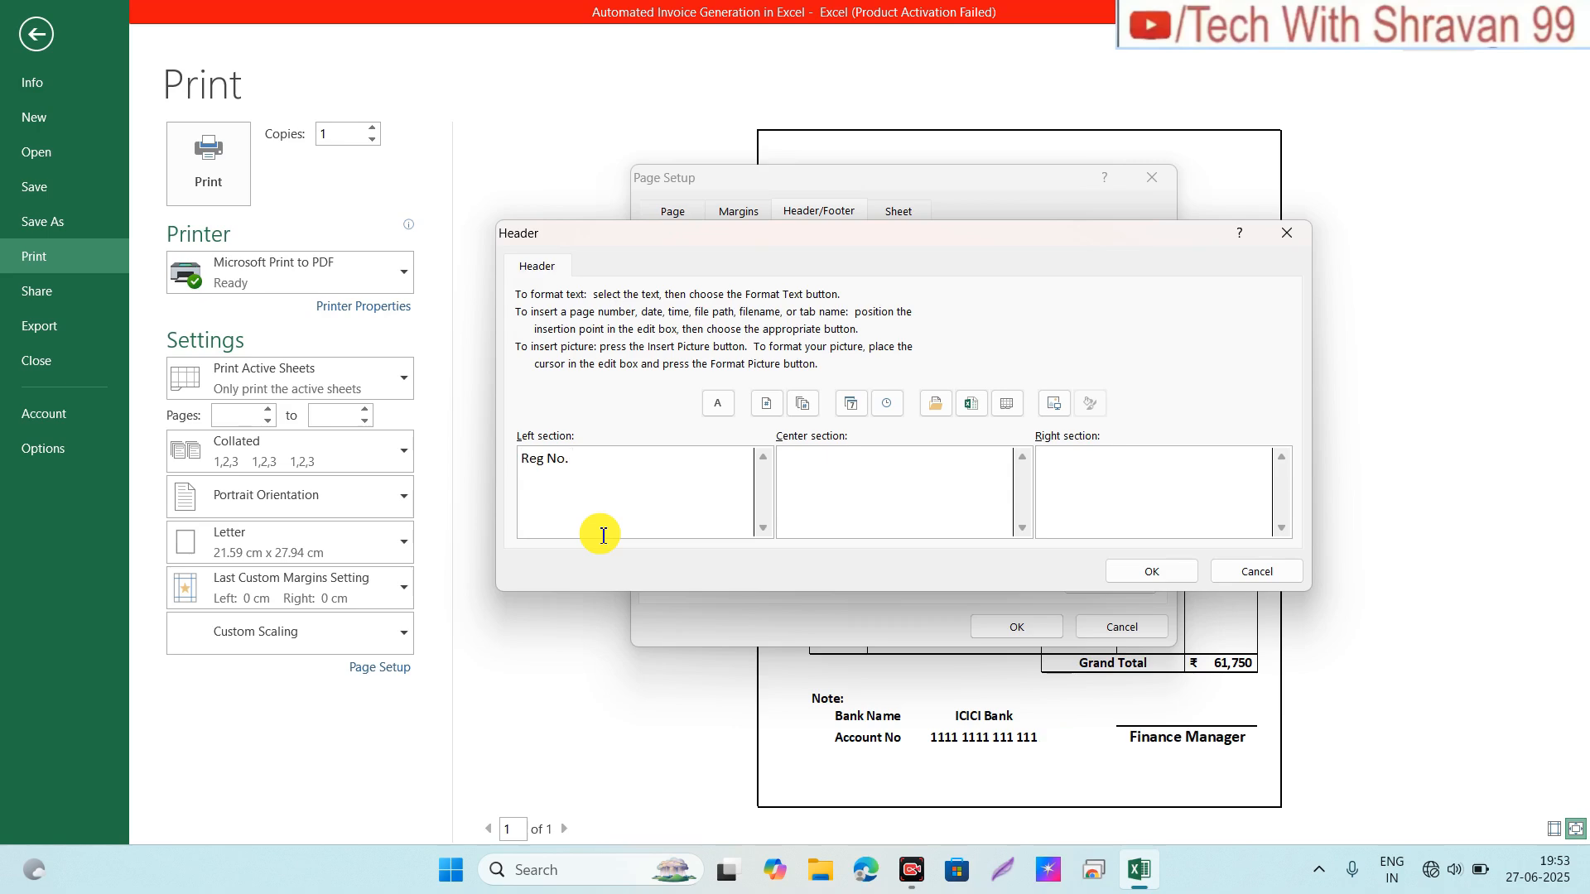
{"action": "type", "text": " XXXXXX"}
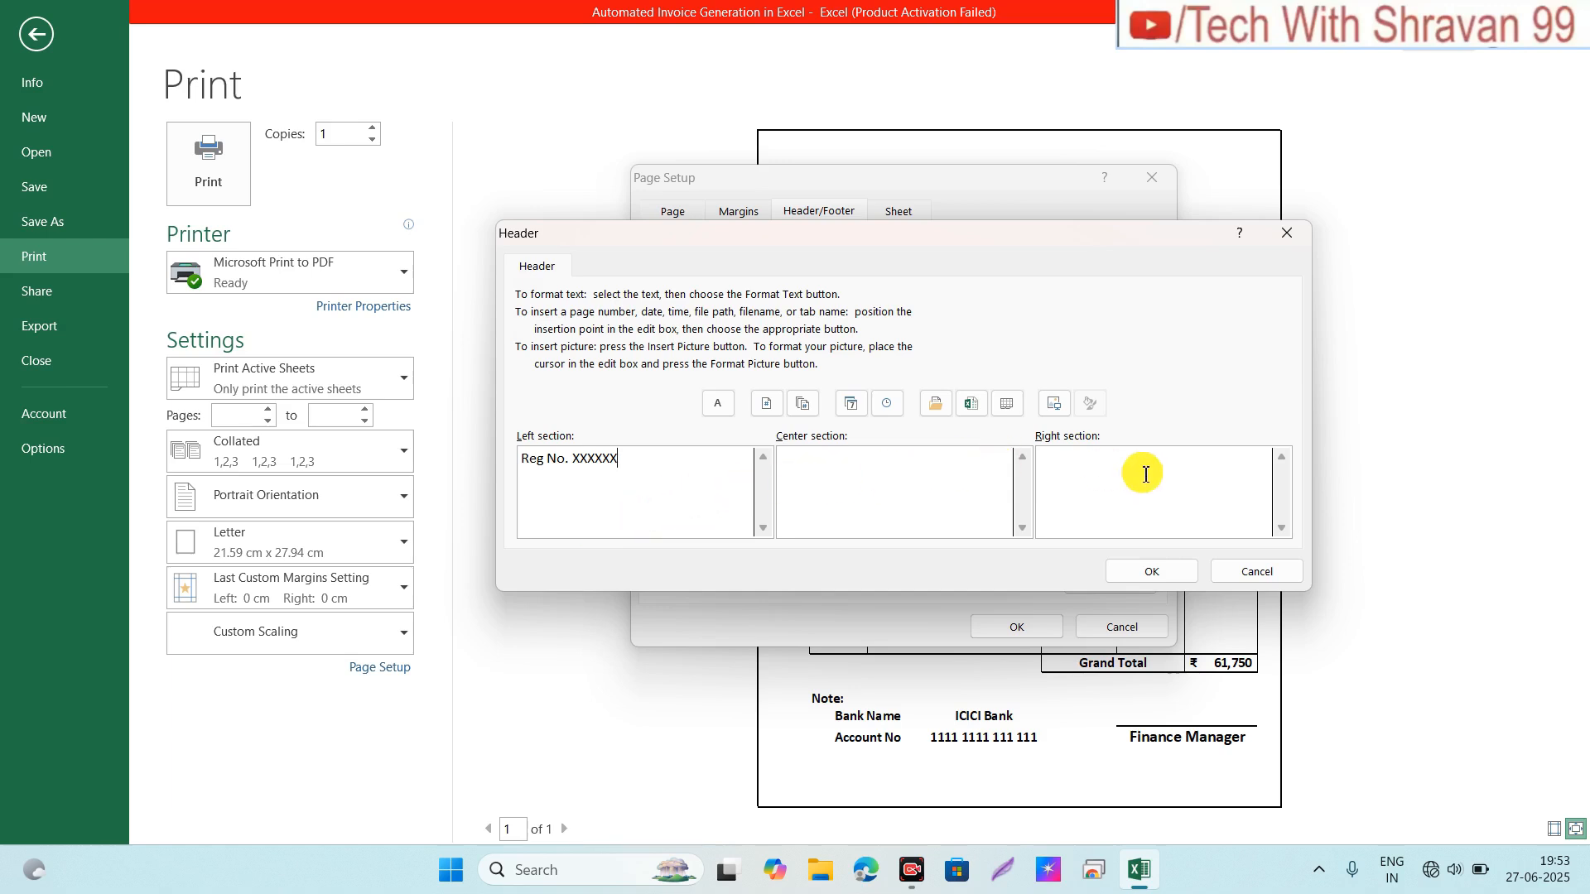
{"action": "left_click", "coordinate": [1089, 466]}
{"action": "type", "text": "C"}
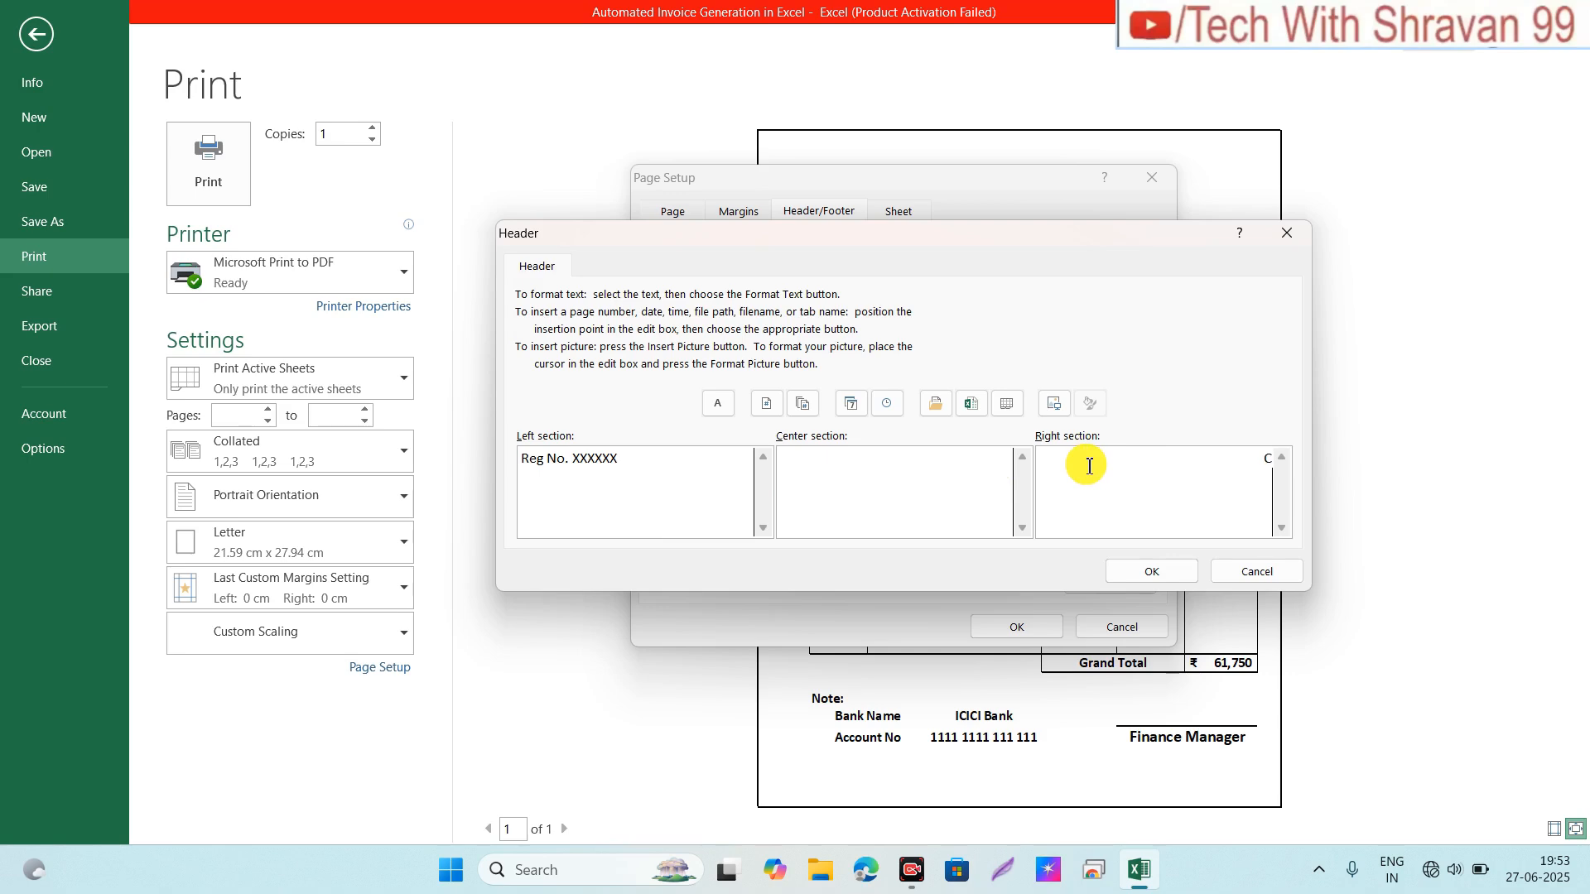
{"action": "type", "text": "ontact No. XXXXXXXXXX"}
{"action": "key", "text": "BackSpace"}
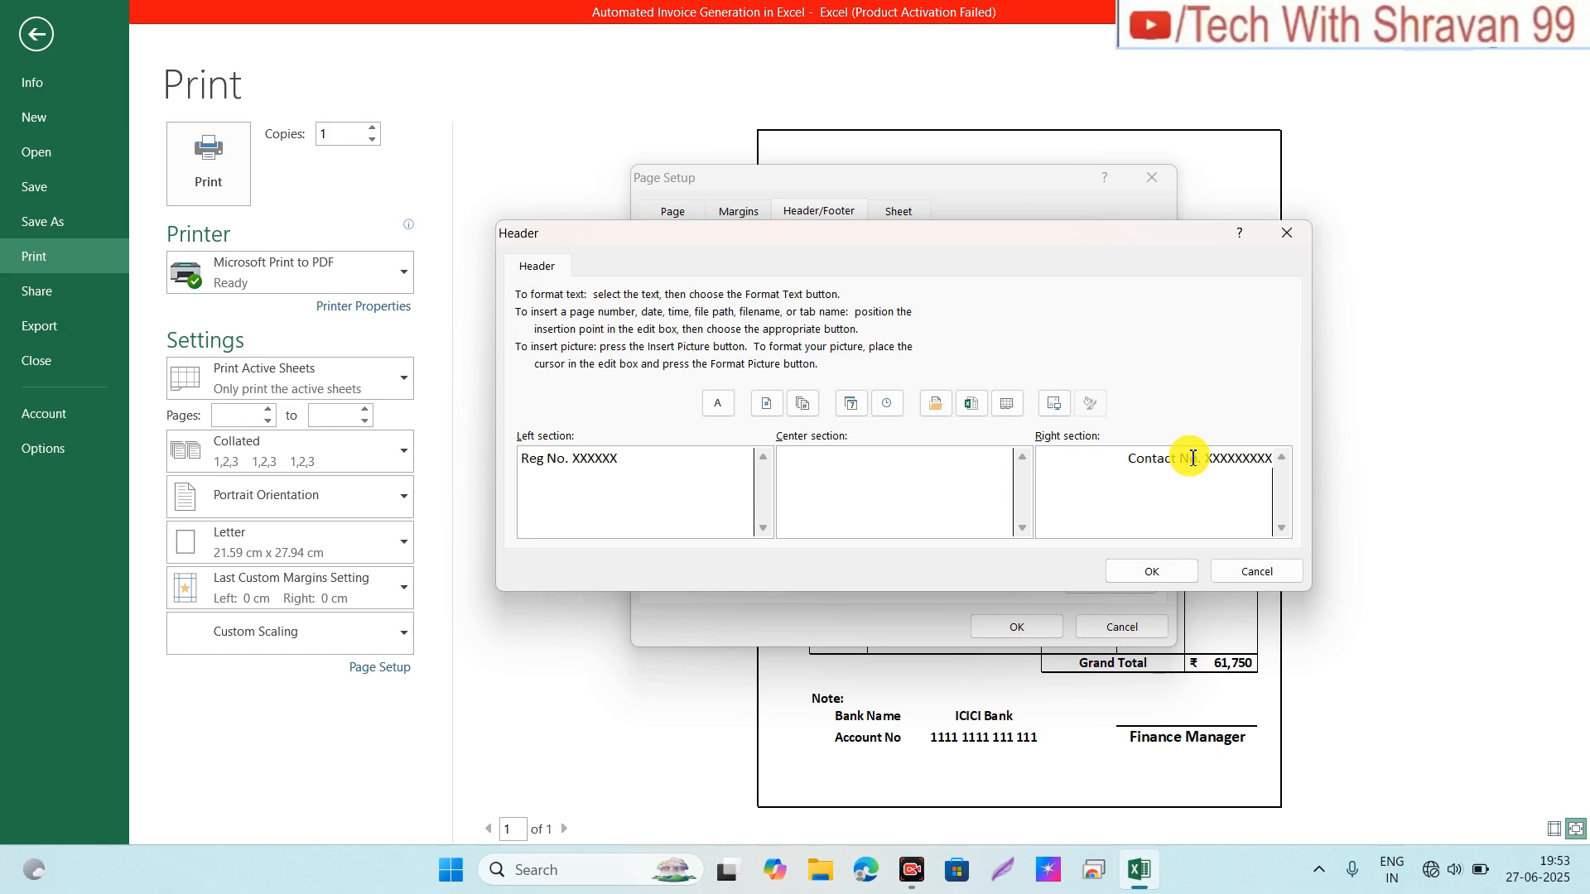
{"action": "left_click", "coordinate": [1136, 571]}
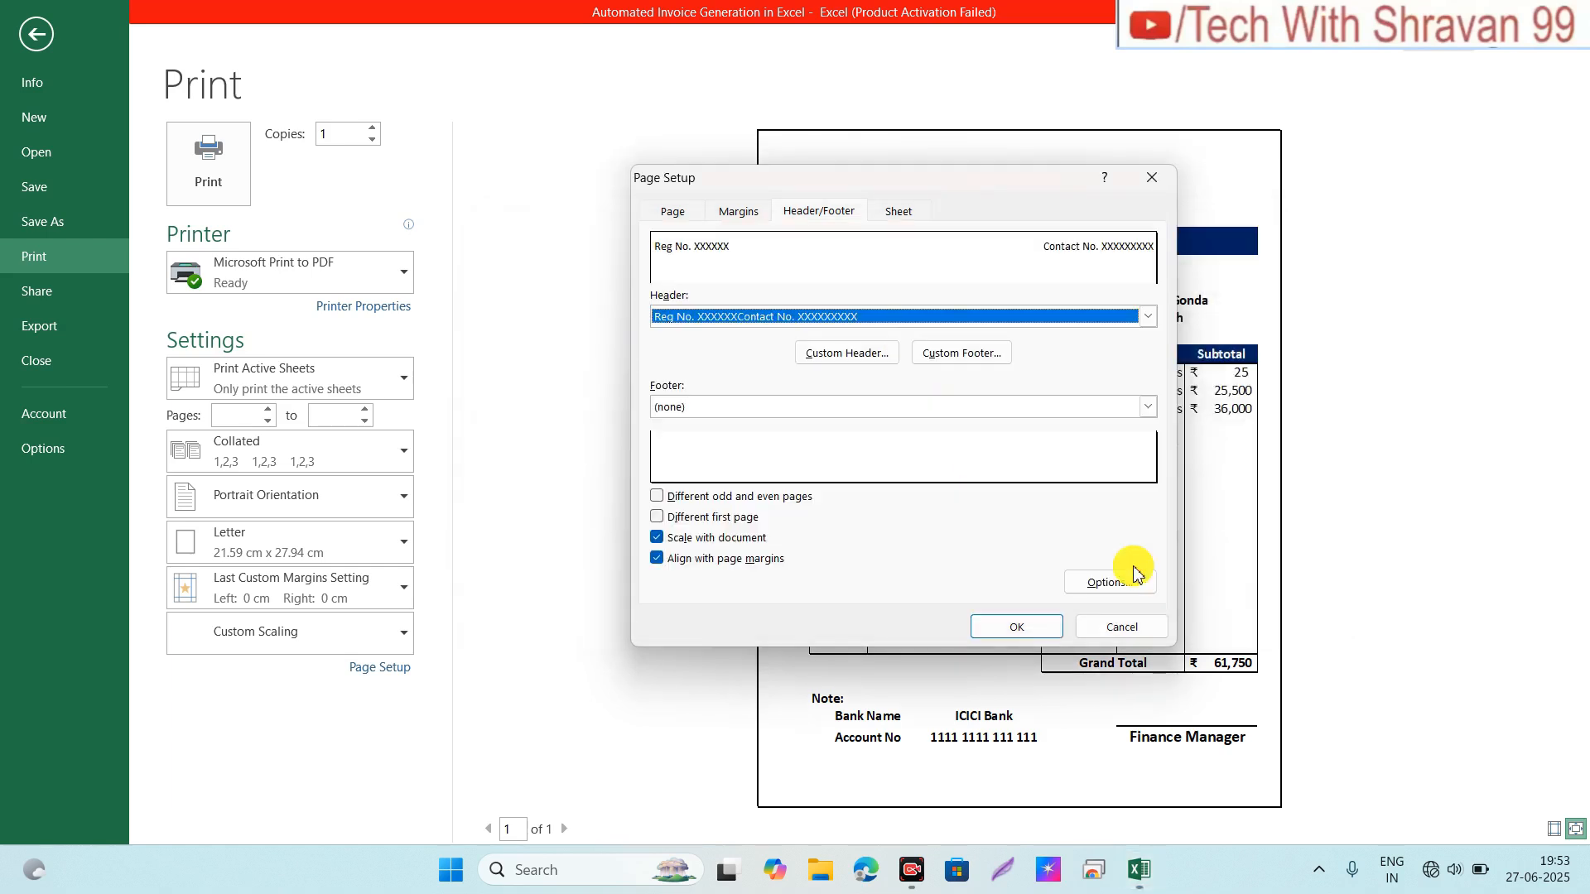
Step: Add a centred custom footer reading 'If any queries you can write us' followed by the support e-mail
{"action": "key", "text": "Return"}
{"action": "left_click", "coordinate": [971, 364]}
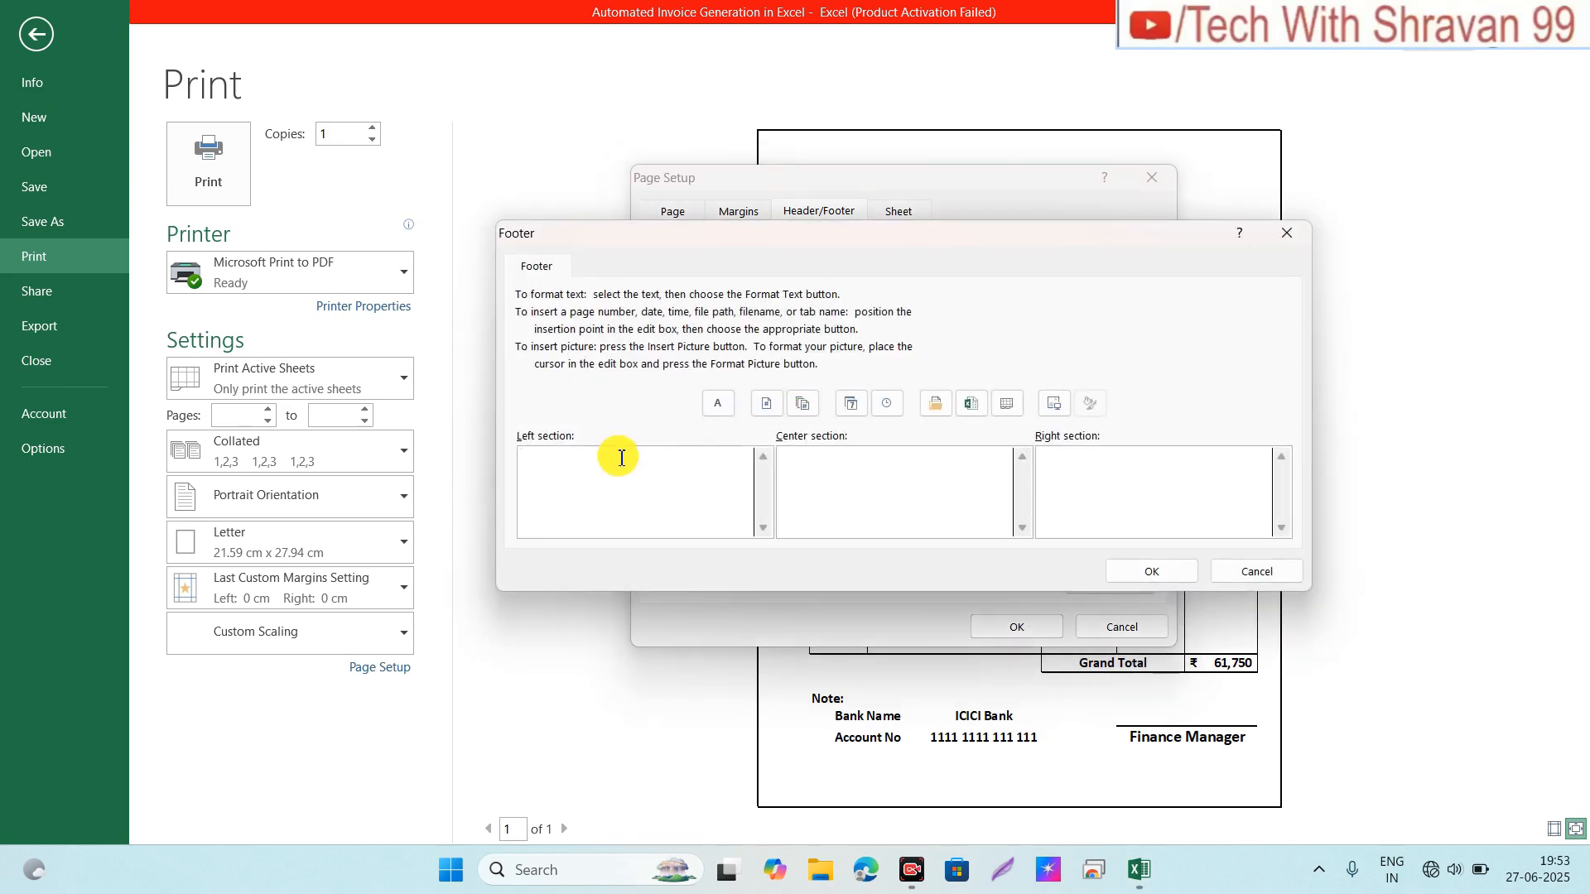
{"action": "left_click", "coordinate": [840, 478]}
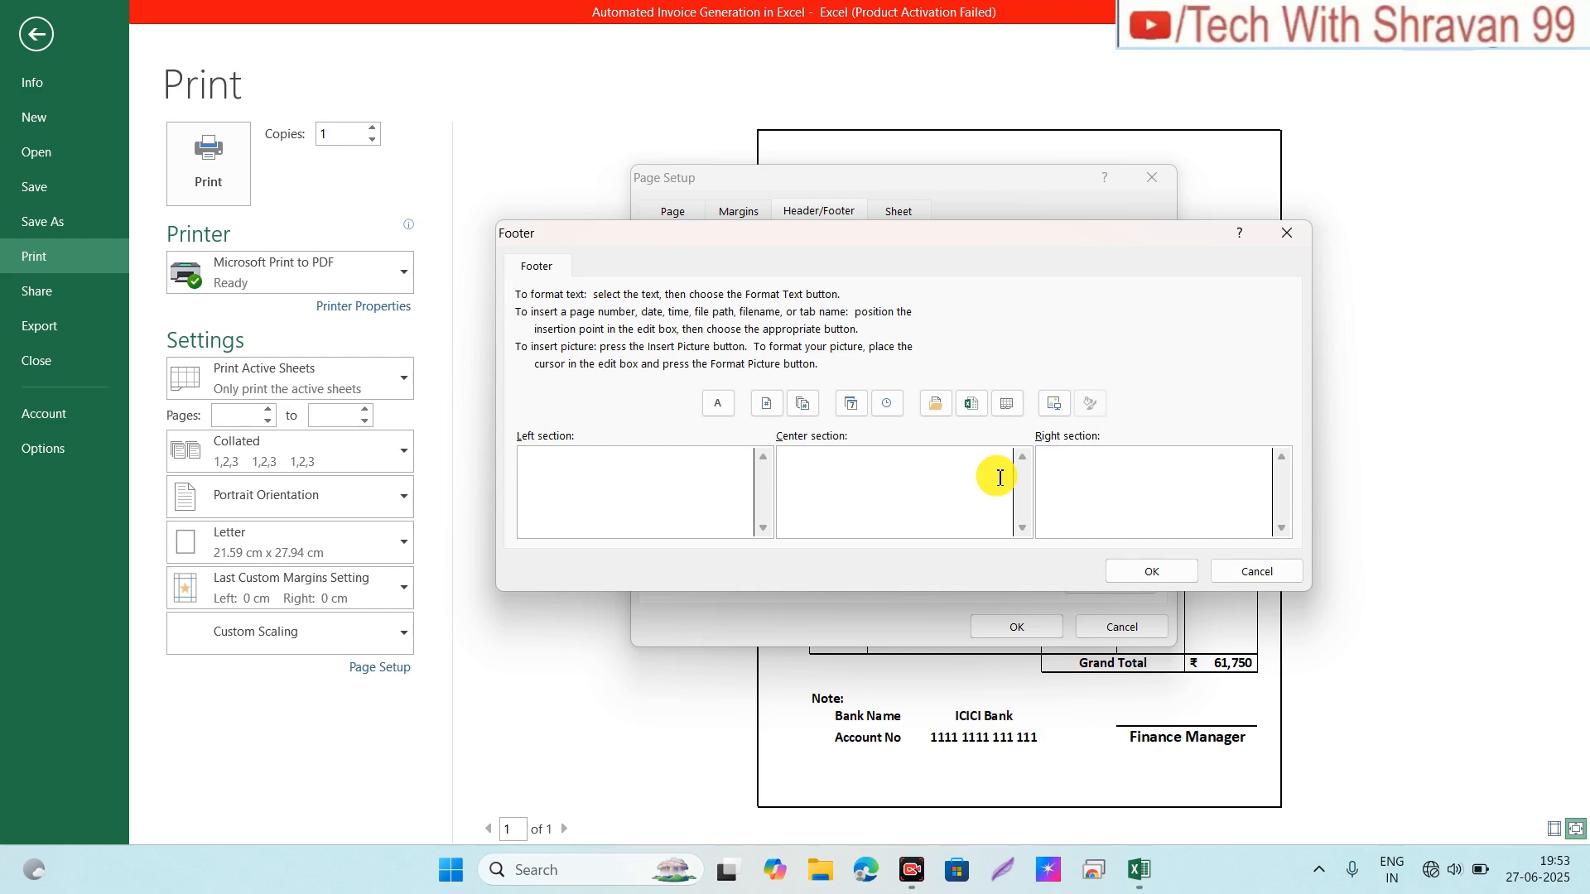
{"action": "type", "text": "If any queries you can write us"}
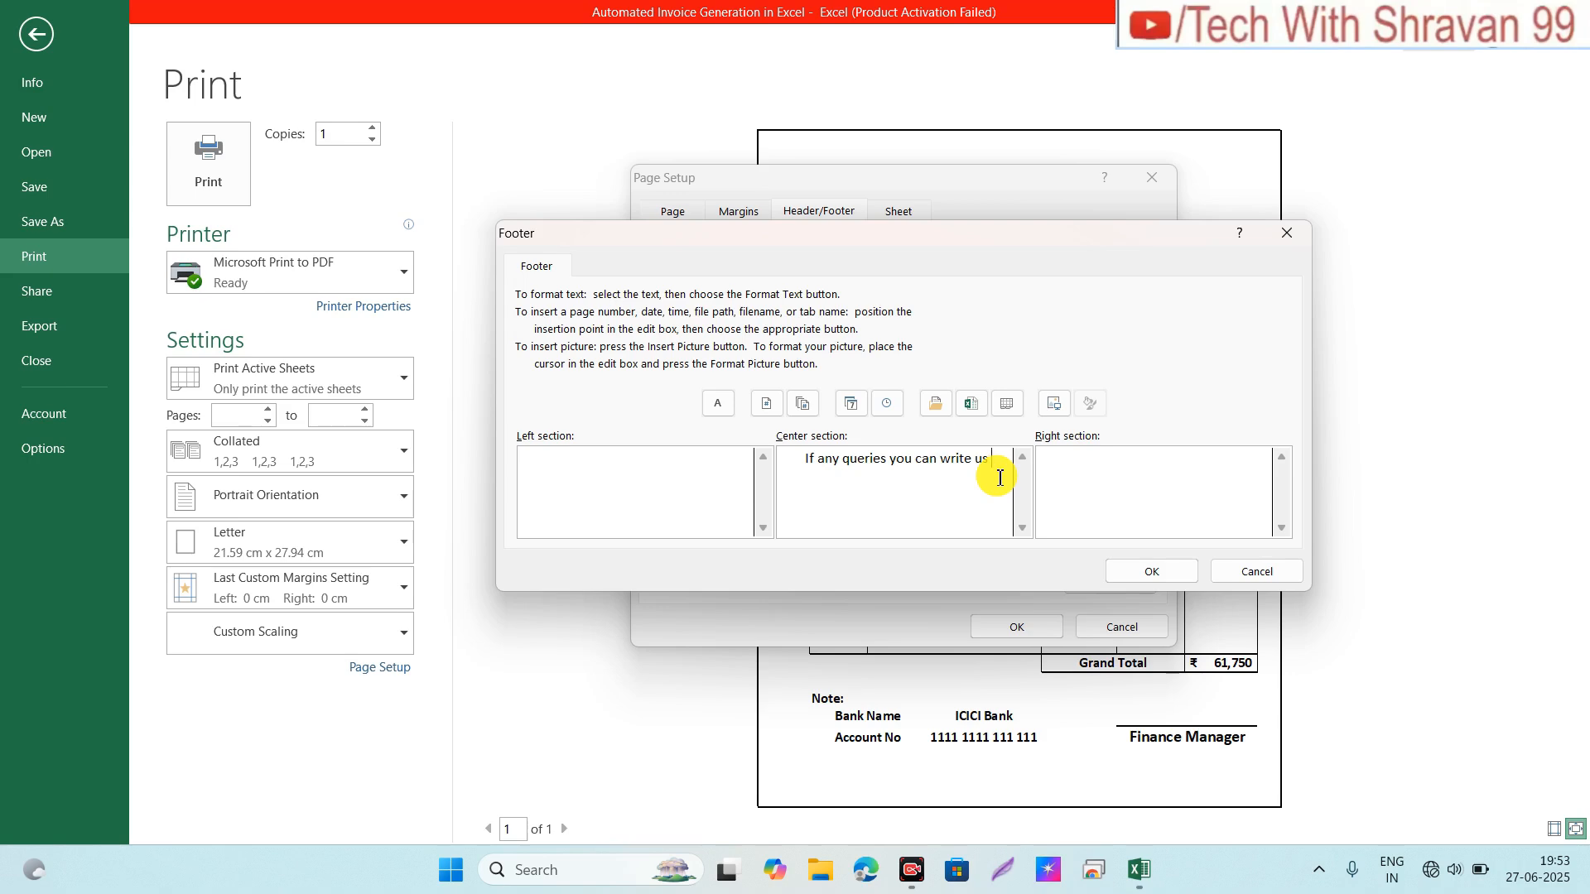
{"action": "type", "text": "abc"}
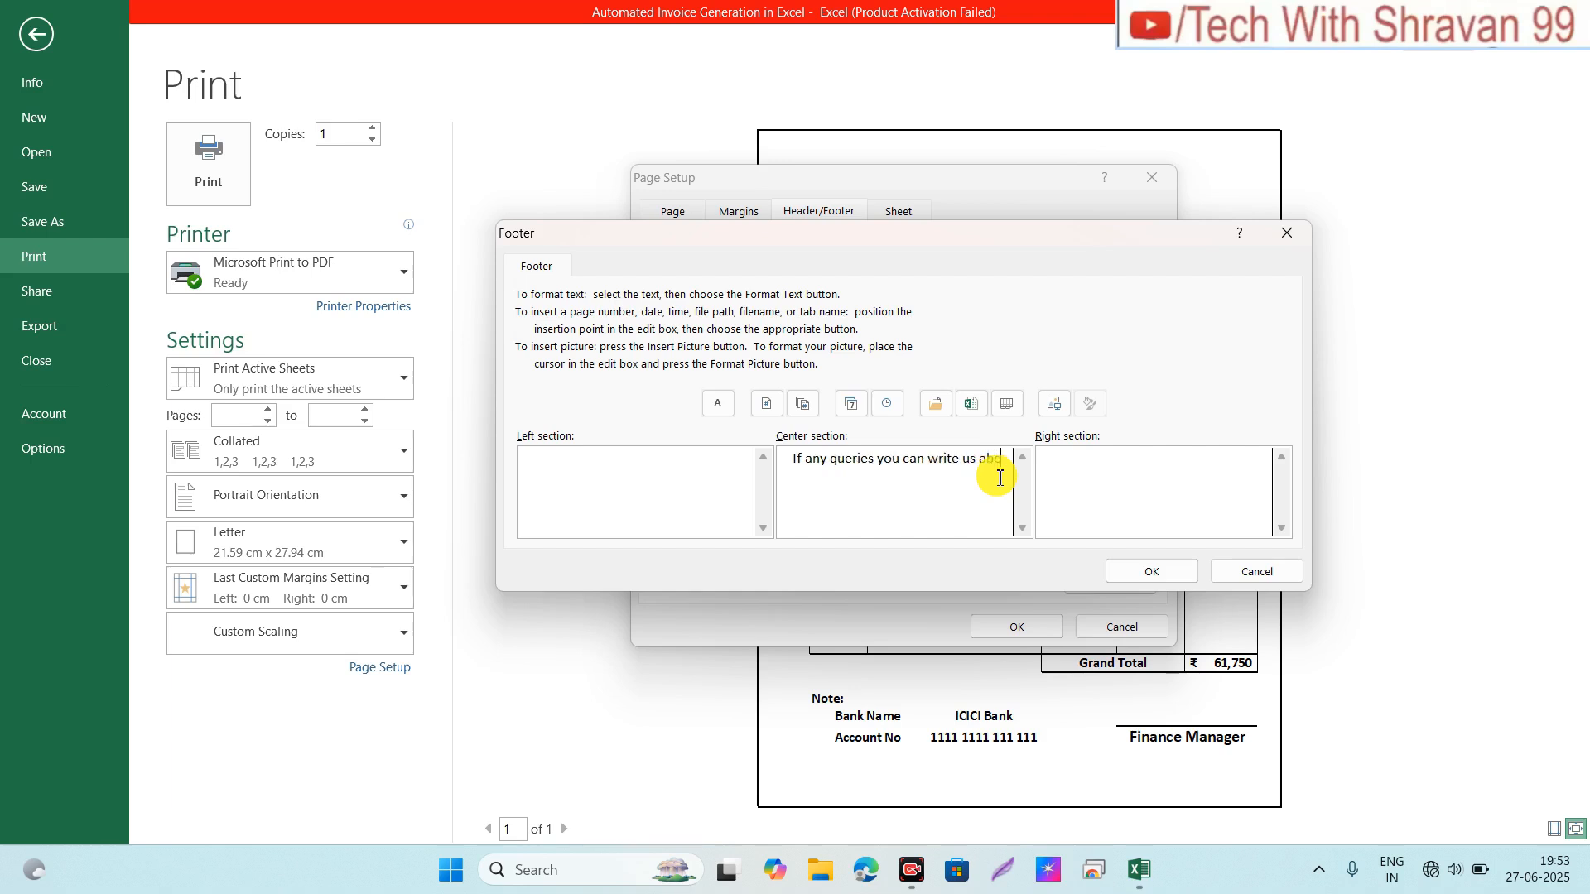
{"action": "type", "text": "@"}
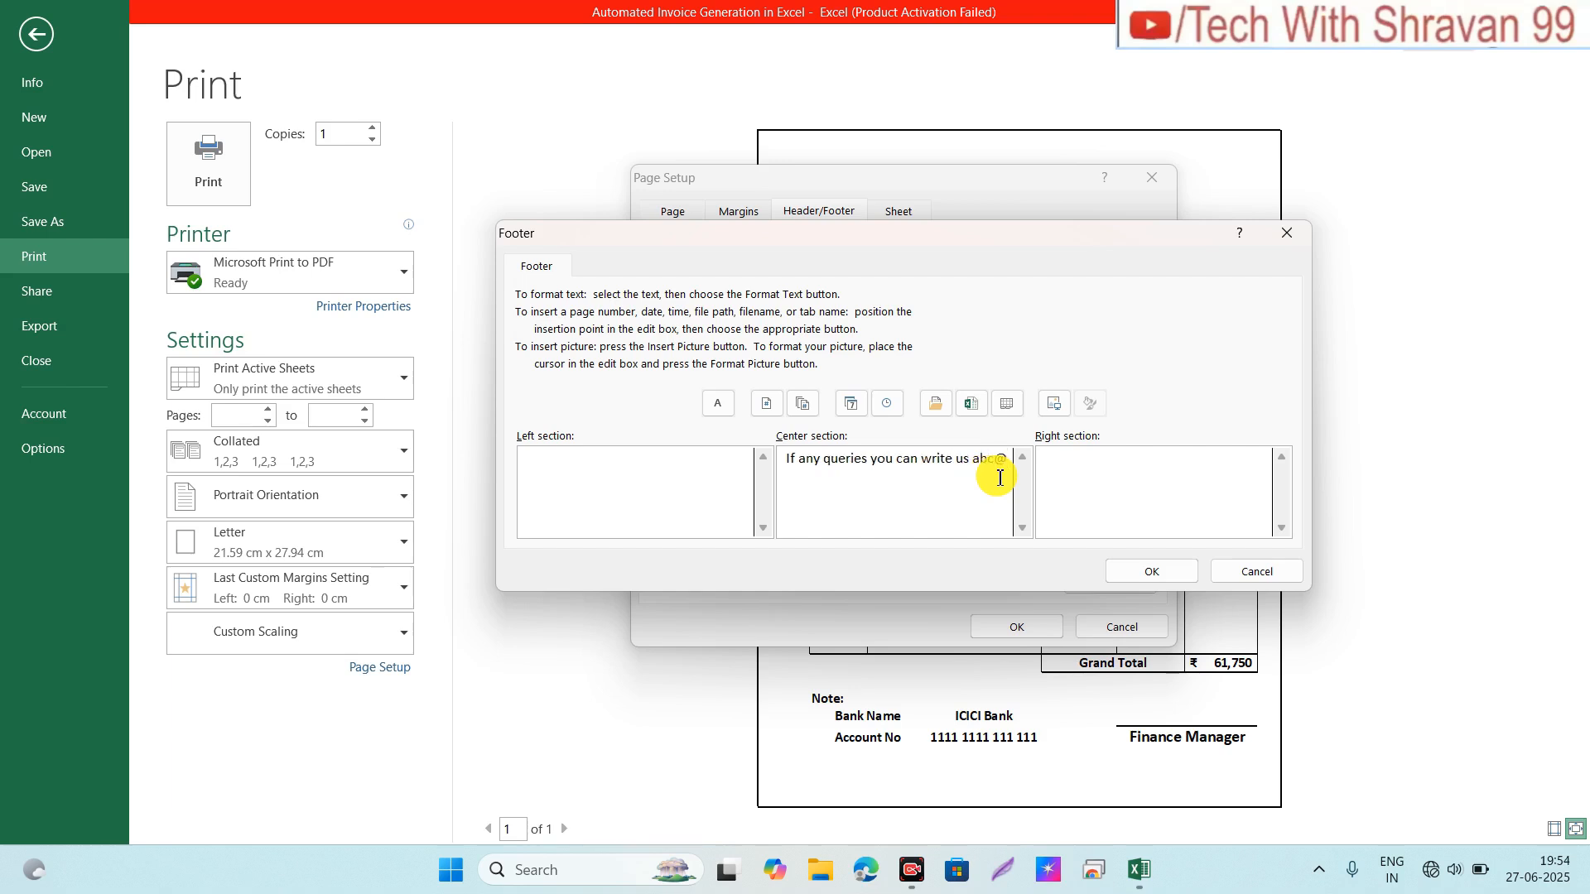
{"action": "type", "text": "xyz.com"}
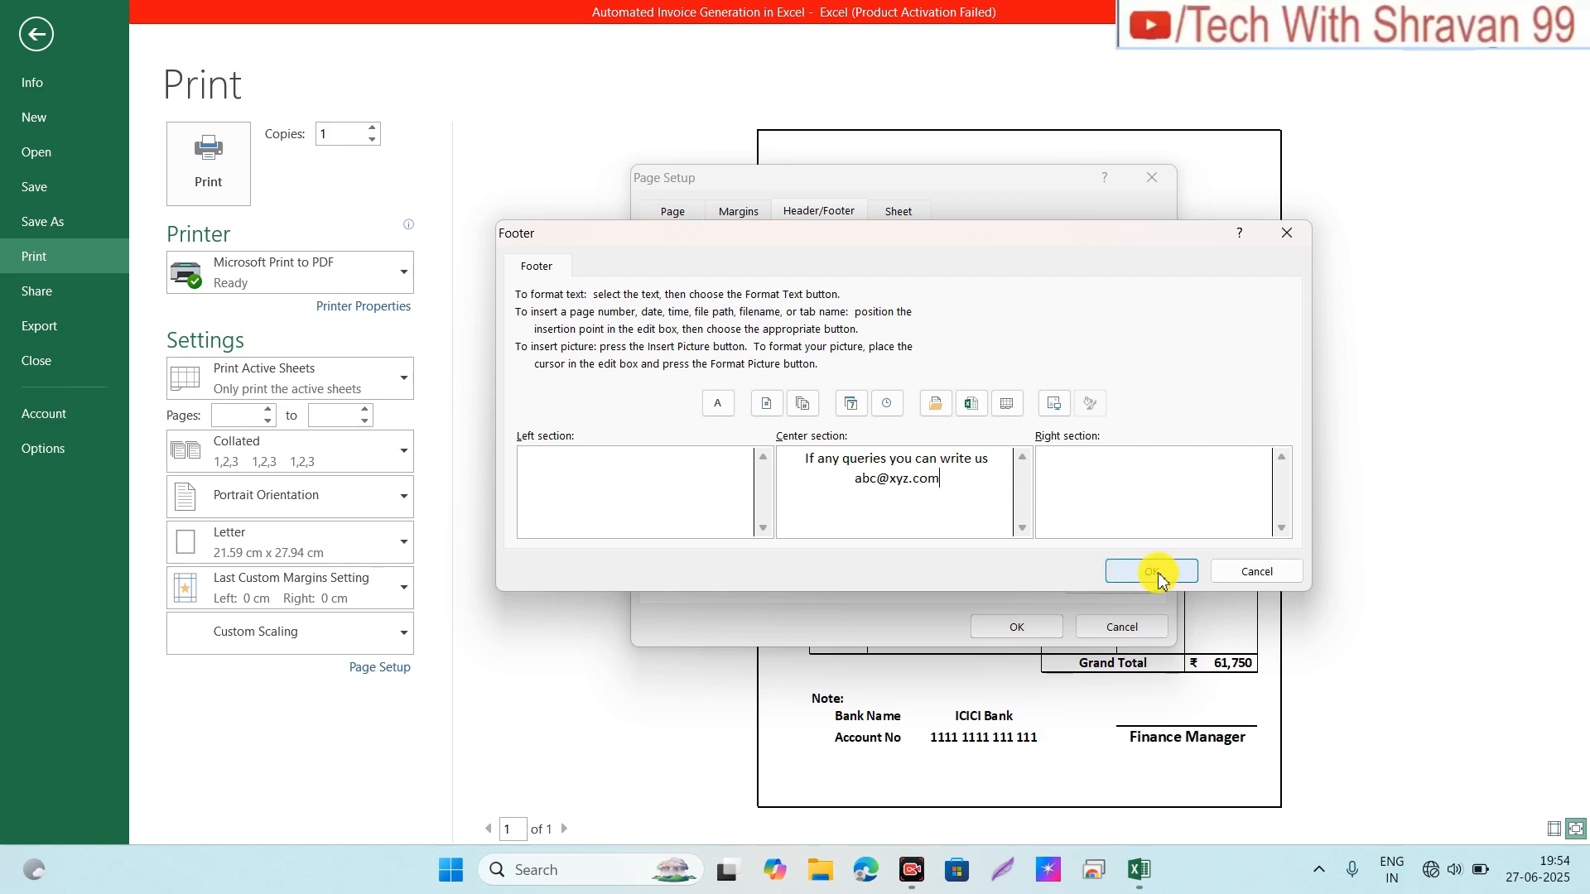
{"action": "left_click", "coordinate": [967, 474]}
{"action": "left_click", "coordinate": [1114, 571]}
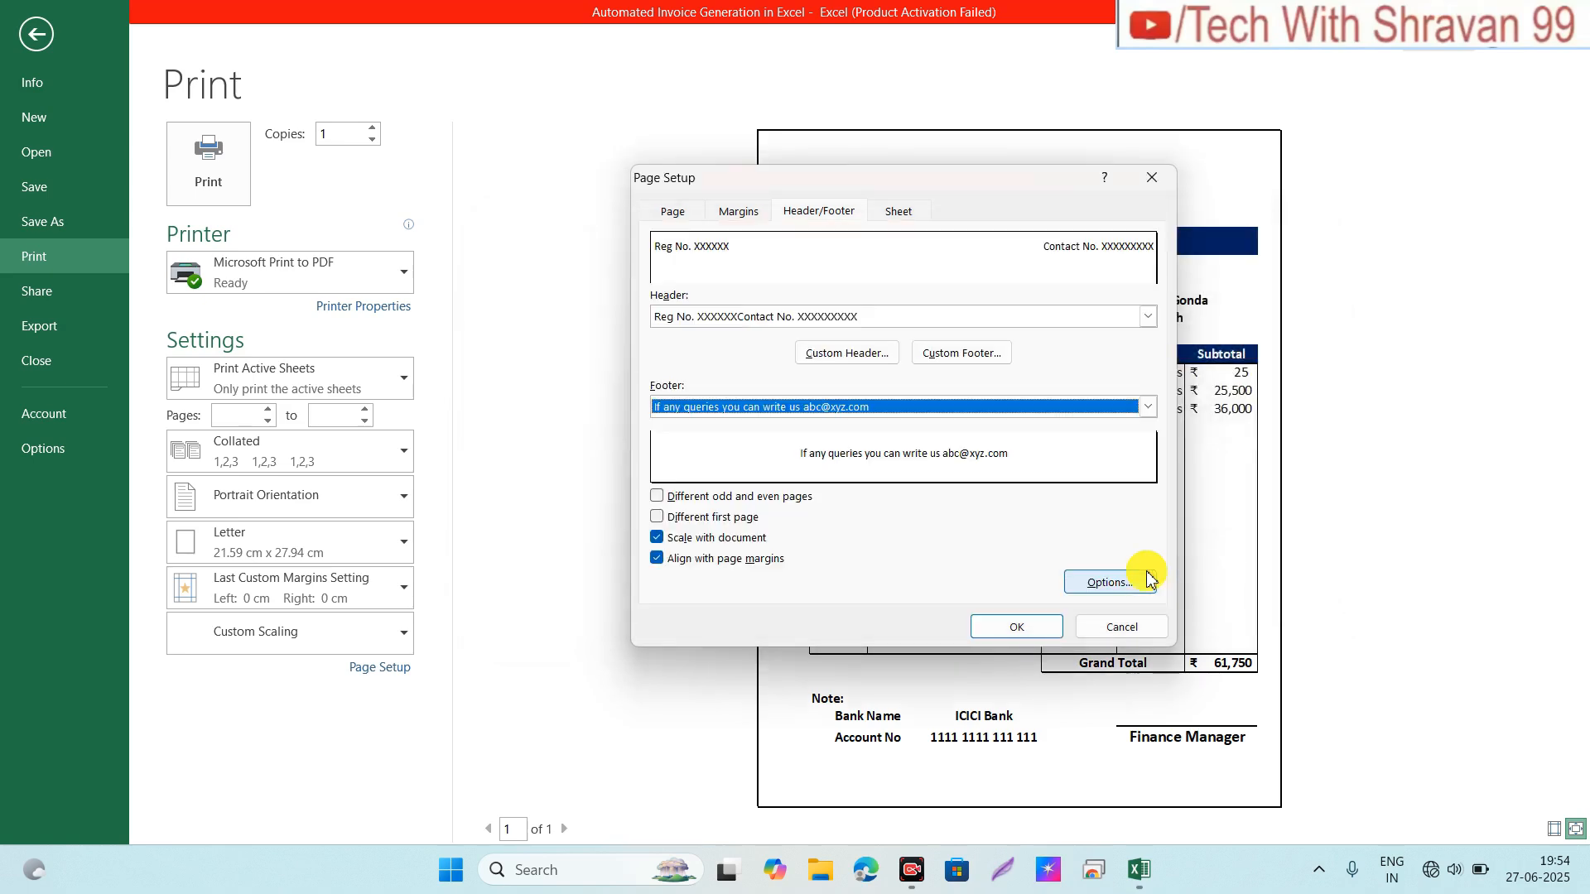